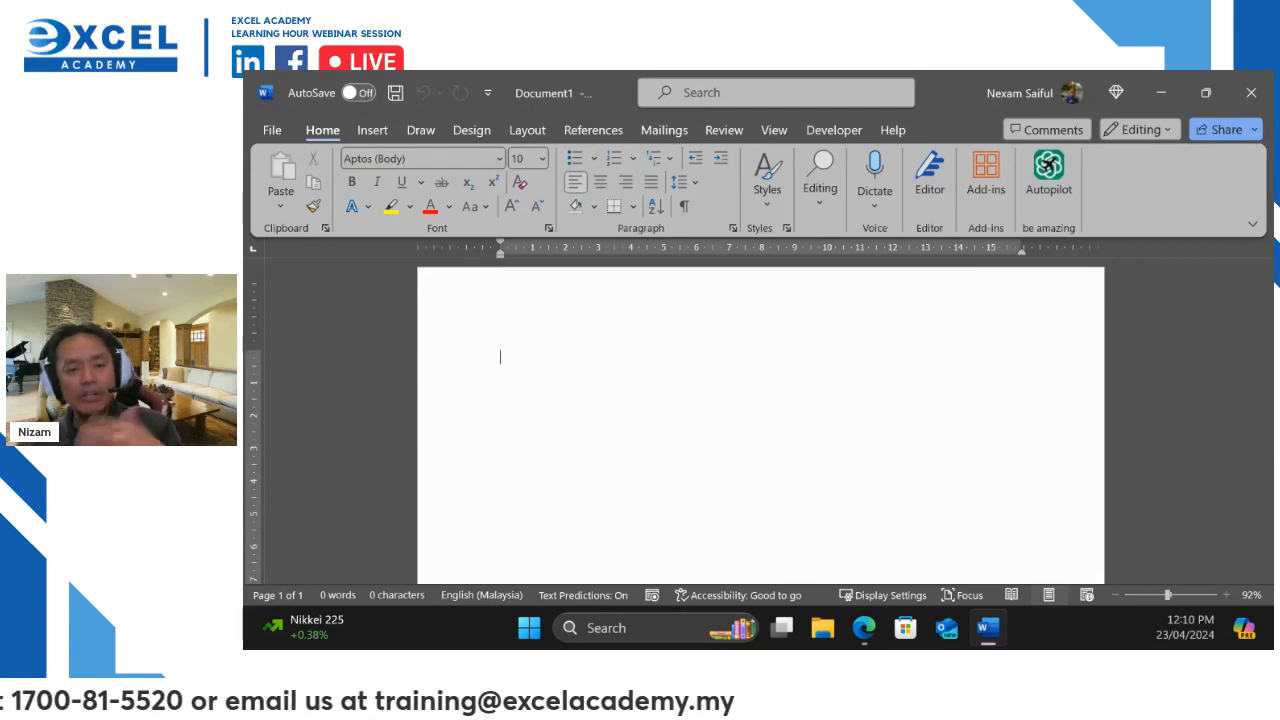
# Bring the Bing image results for 'form' in front of the blank Word document
pyautogui.scroll(-3, 760, 420)
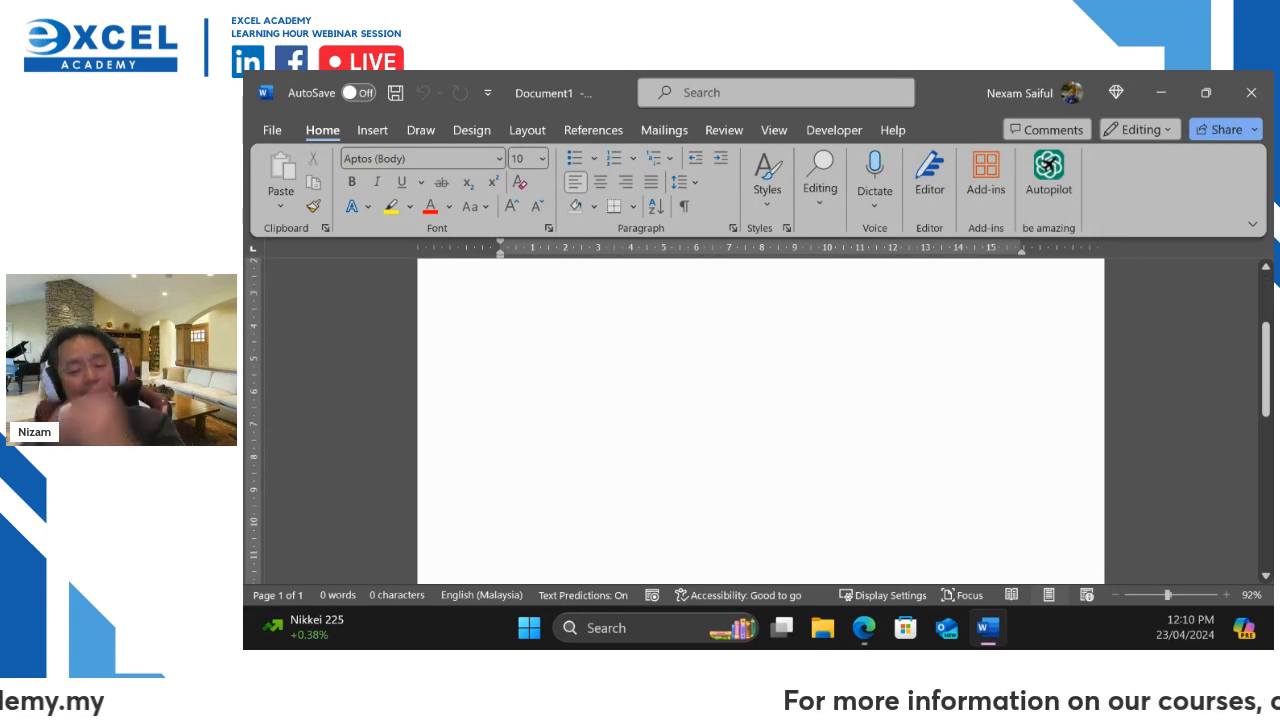
pyautogui.scroll(3, 760, 420)
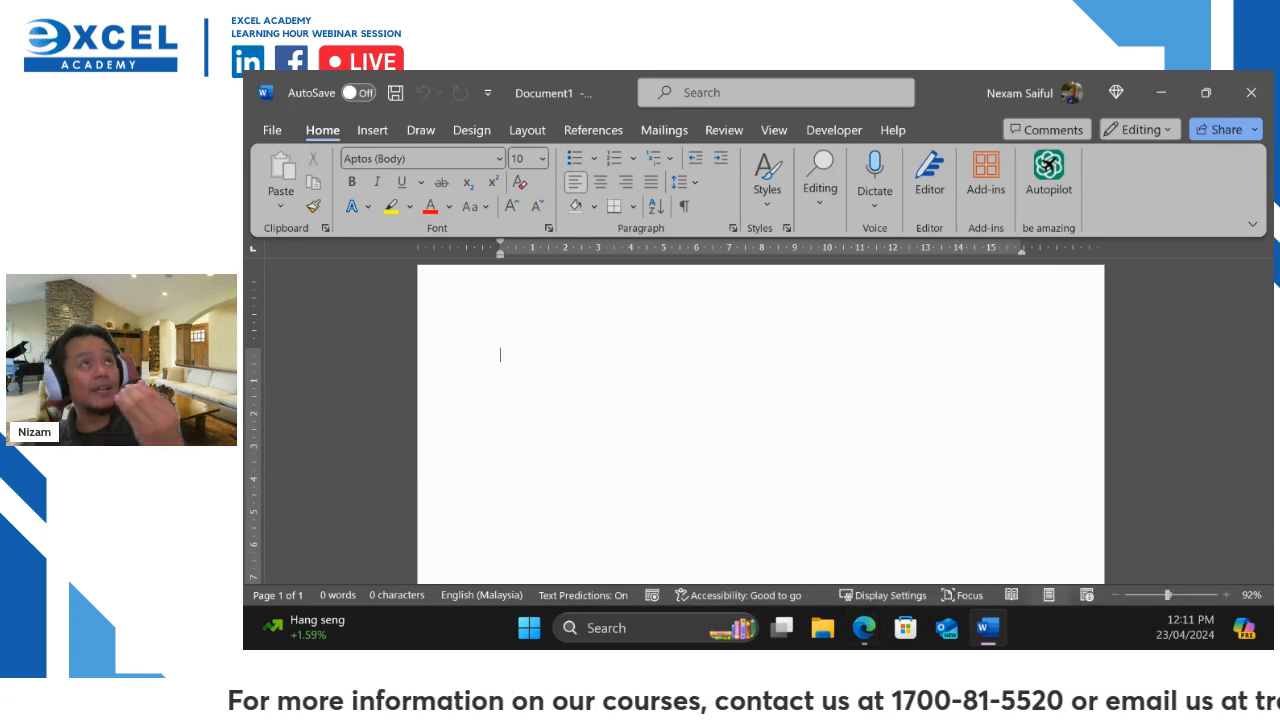
pyautogui.click(864, 628)
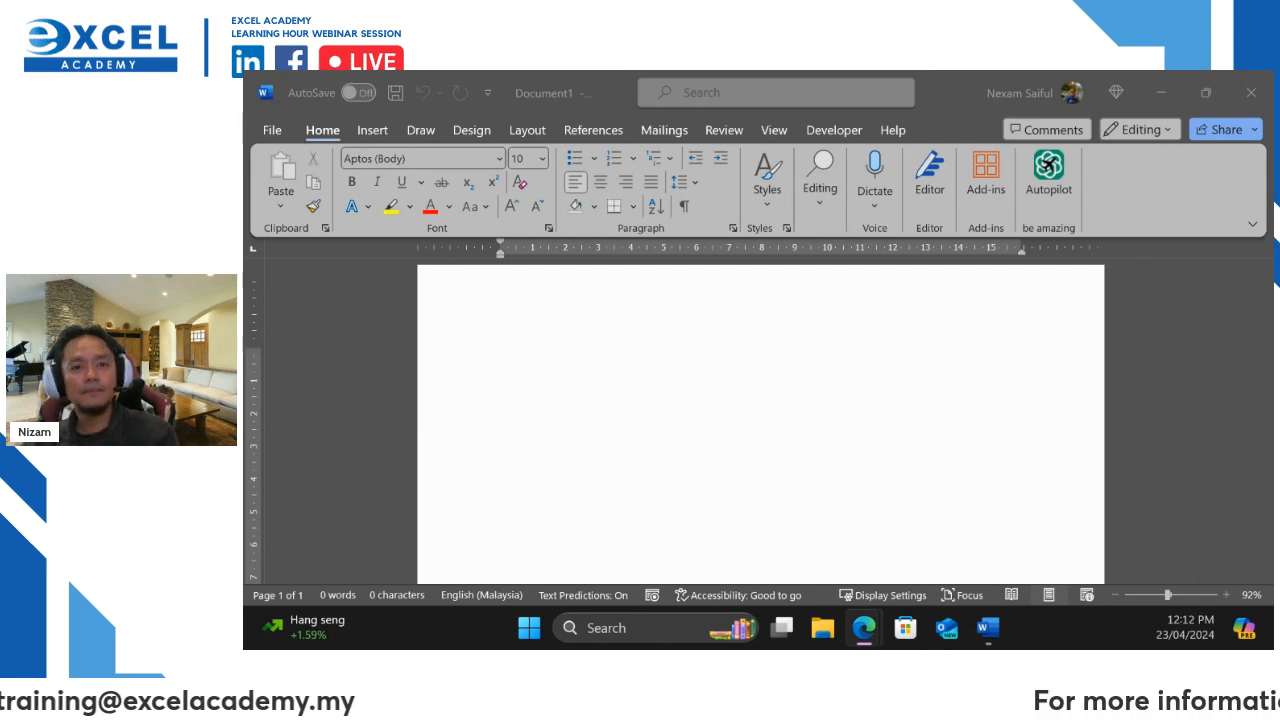
pyautogui.moveTo(610, 90); pyautogui.dragTo(656, 142)
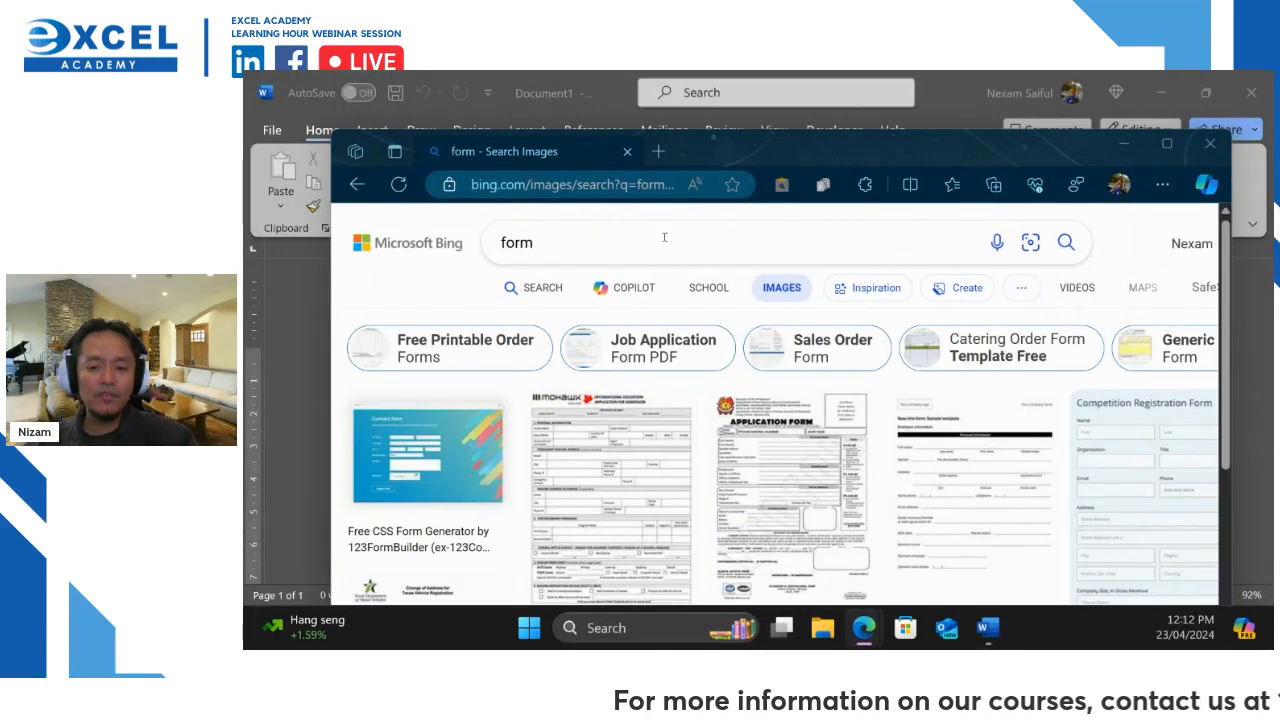
# Maximize the browser, view the Competition Registration Form sample, then minimize the browser
pyautogui.click(1182, 145)
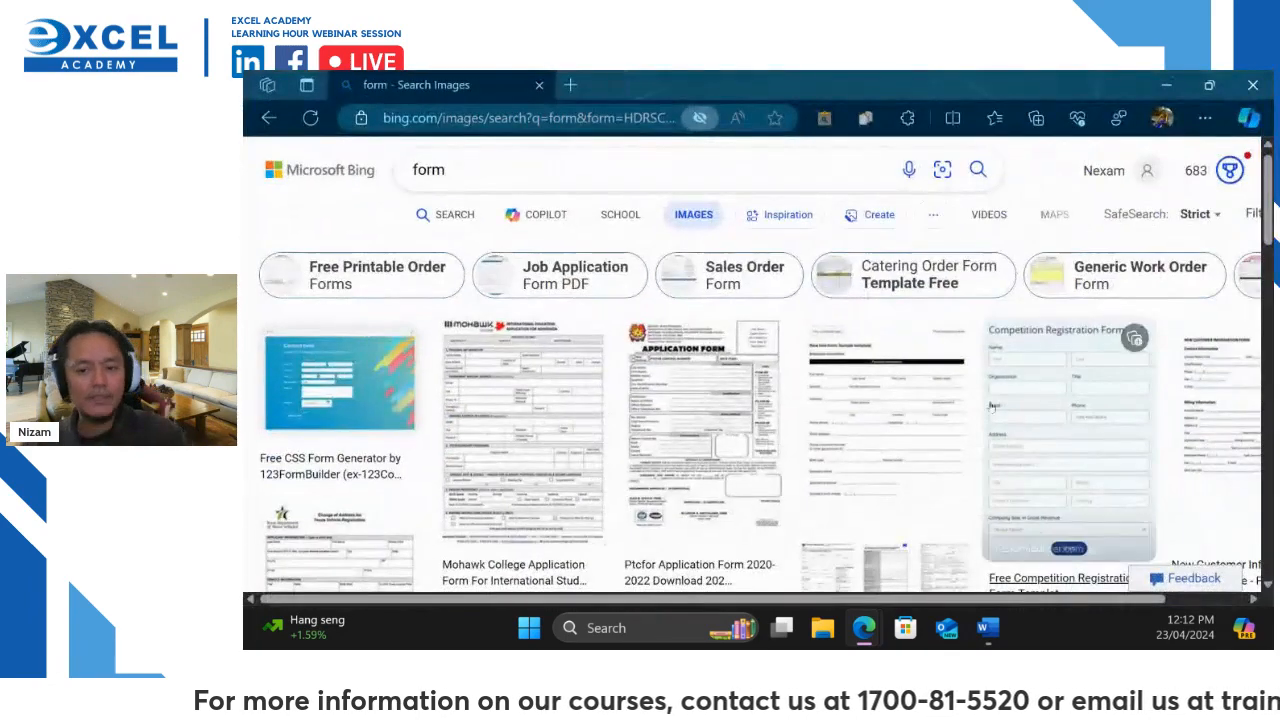
pyautogui.scroll(-2, 891, 404)
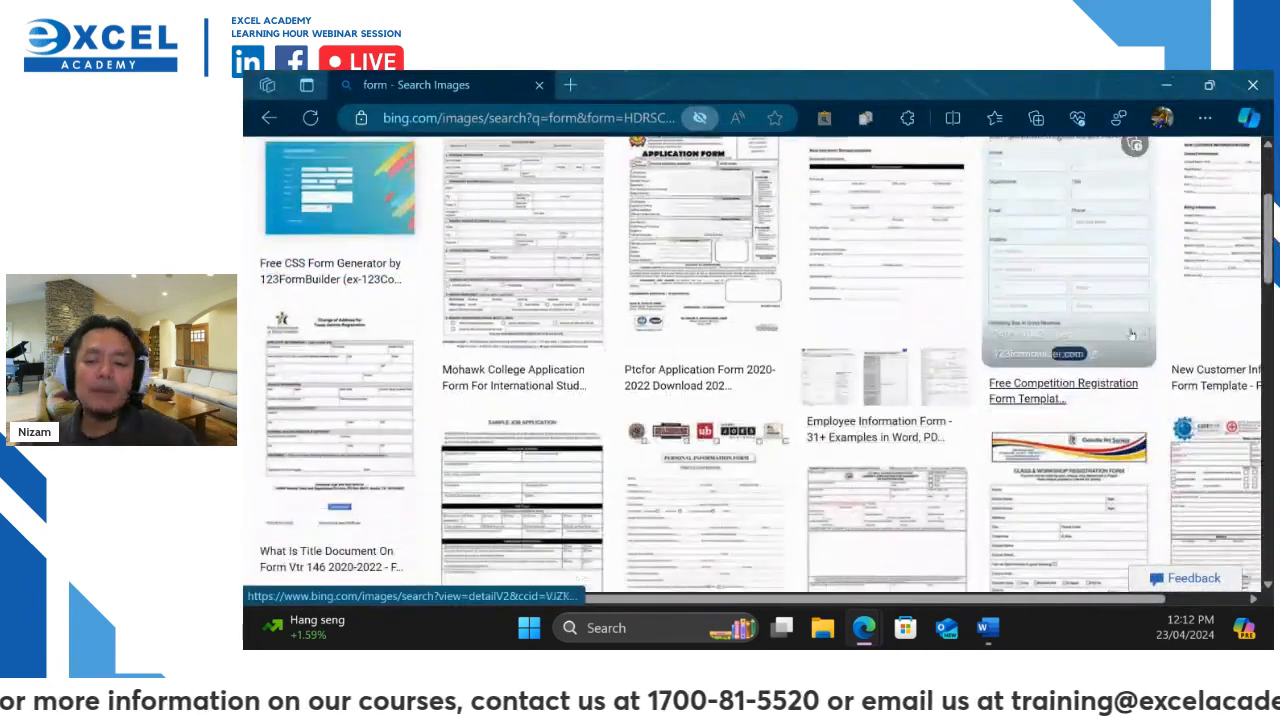
pyautogui.click(1108, 266)
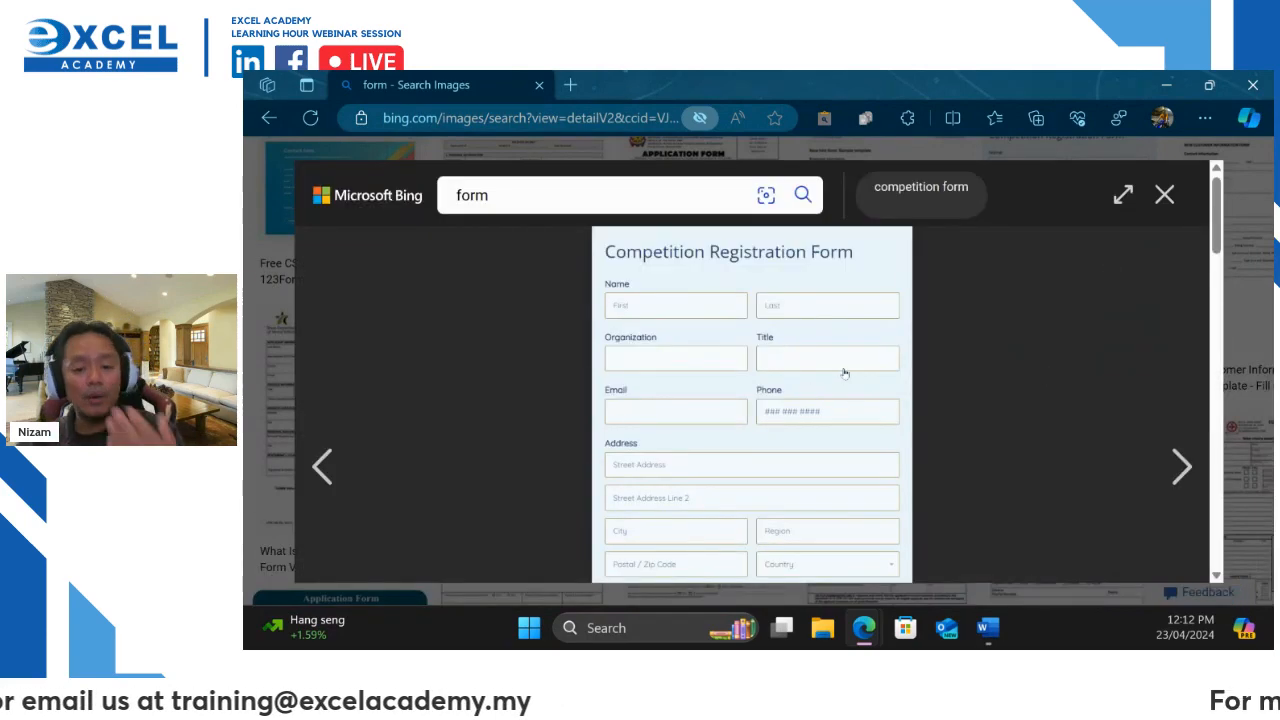
pyautogui.scroll(-3, 943, 381)
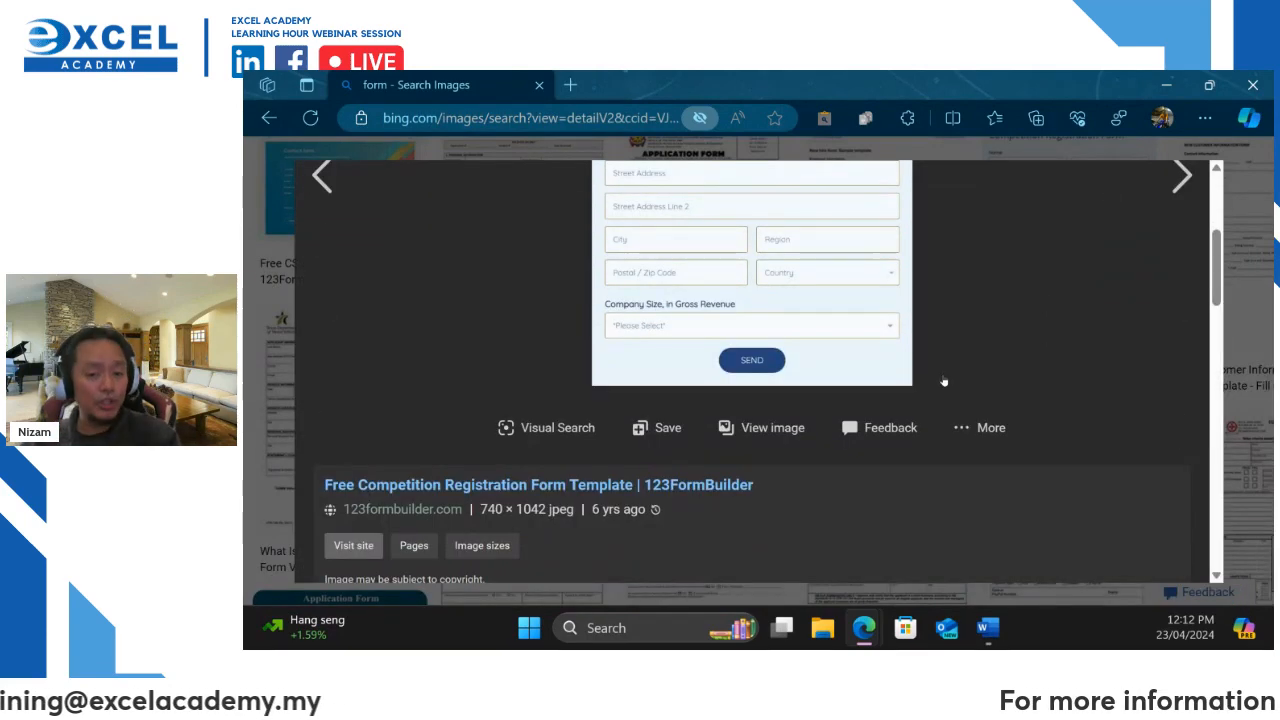
pyautogui.scroll(1, 943, 381)
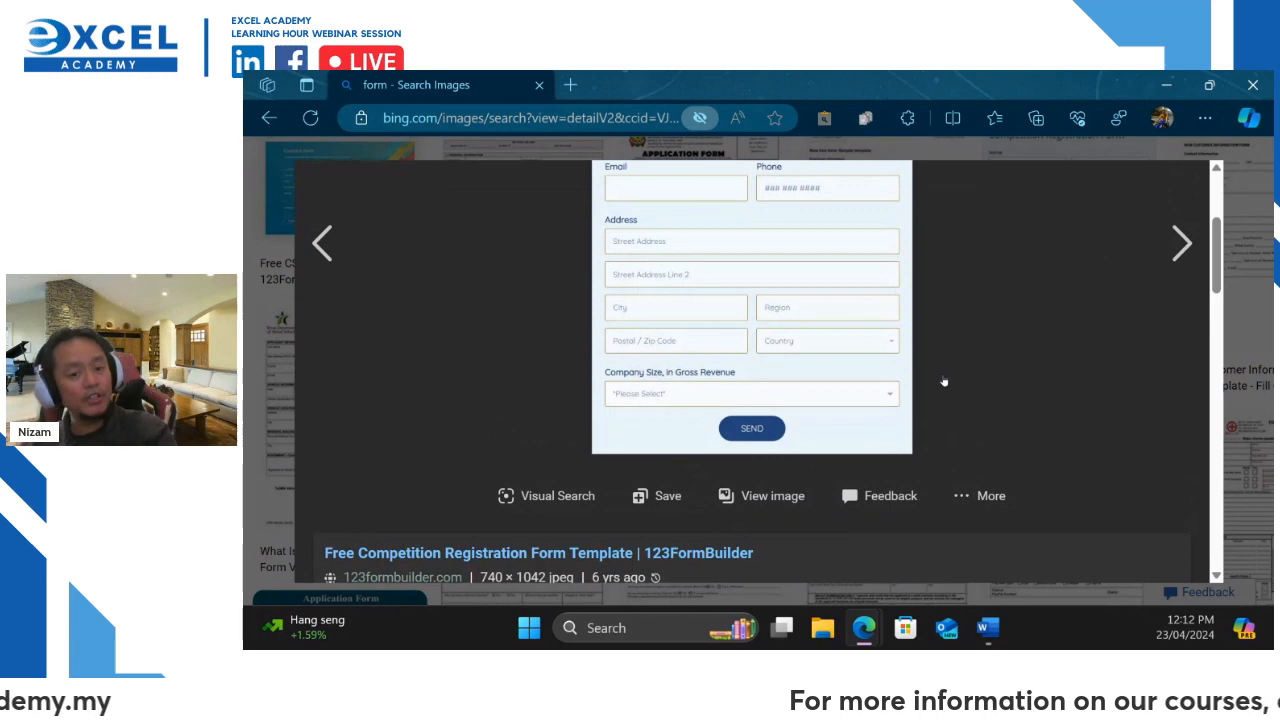
pyautogui.scroll(3, 943, 381)
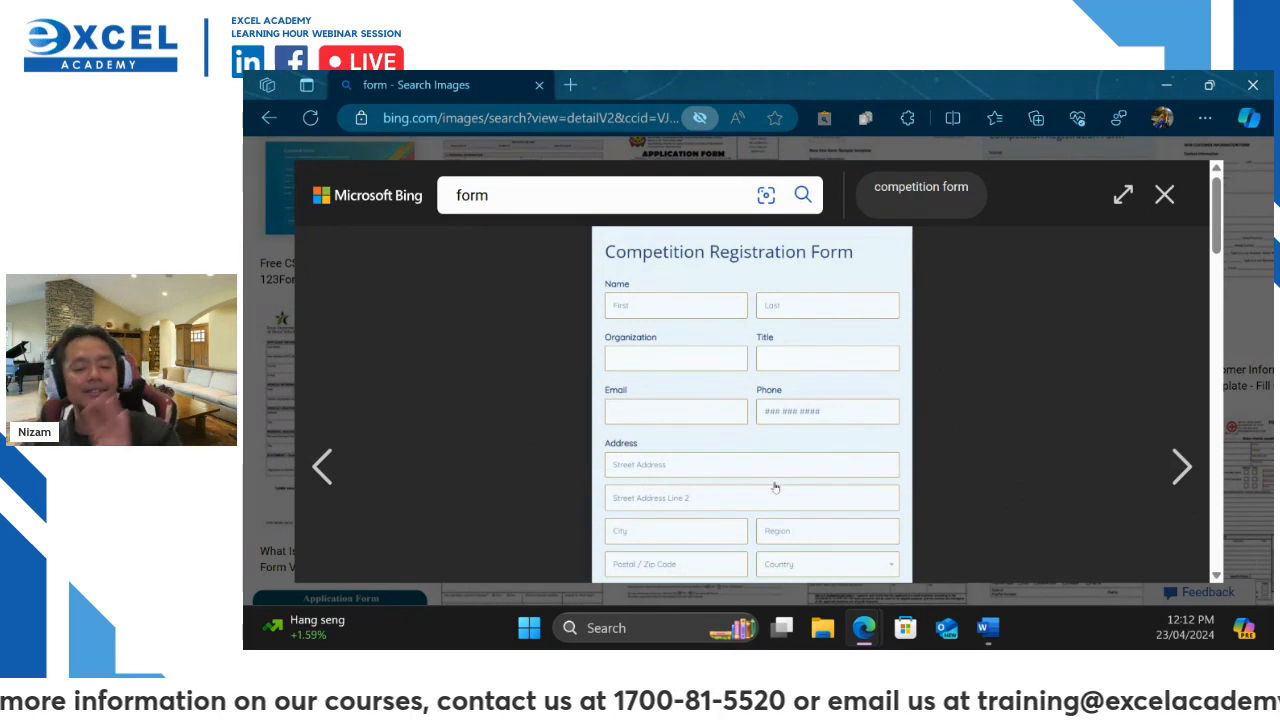
pyautogui.scroll(-3, 775, 487)
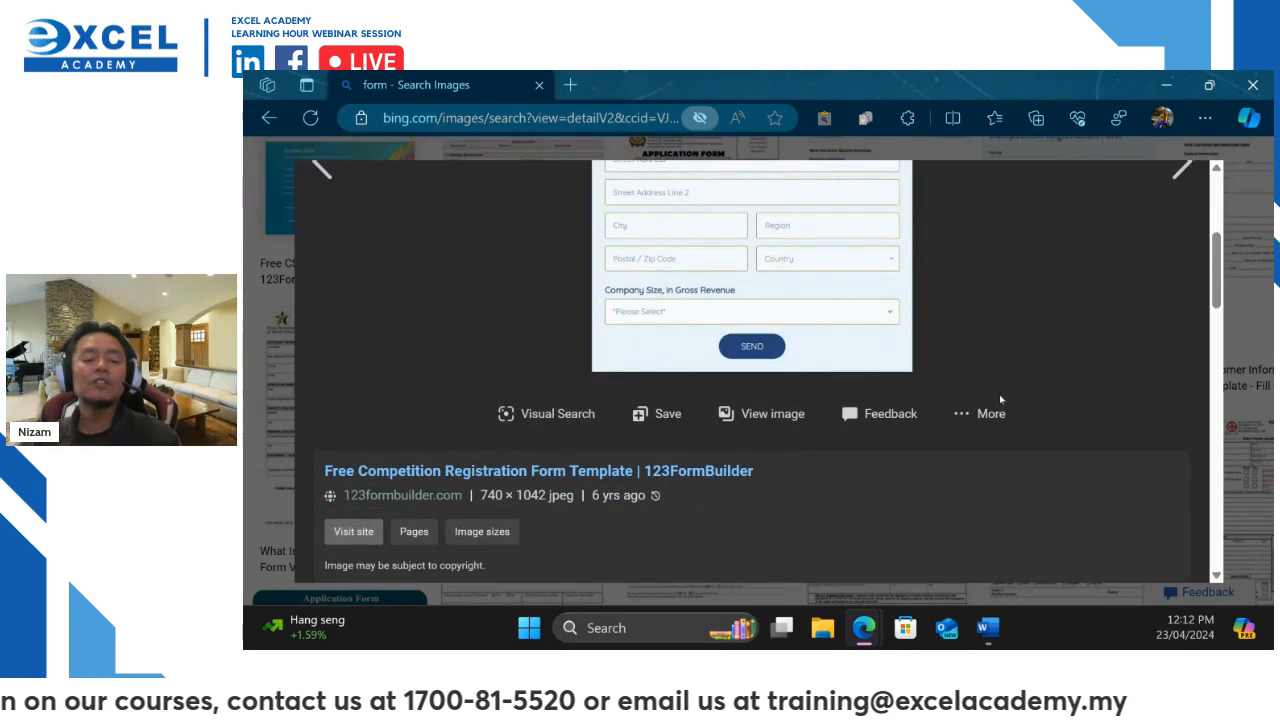
pyautogui.click(1165, 85)
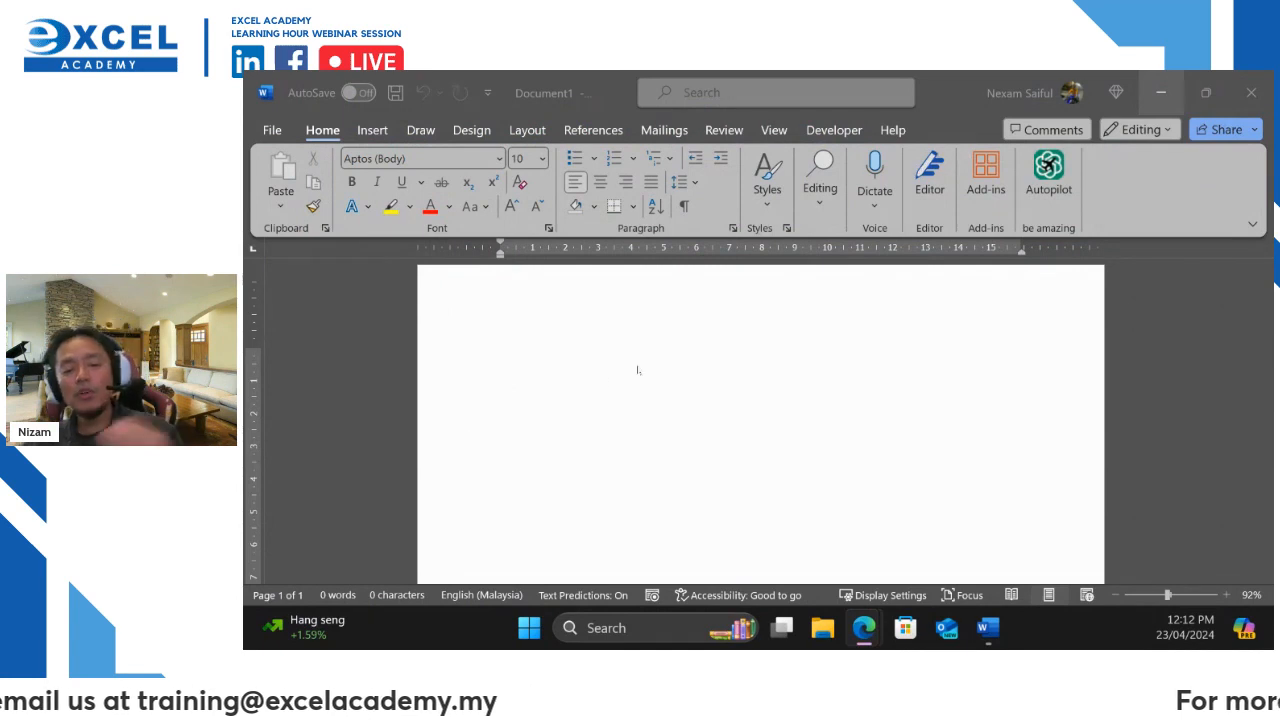
# Preview a 2x5 table from Insert > Table, then close the menu without inserting it
pyautogui.click(643, 406)
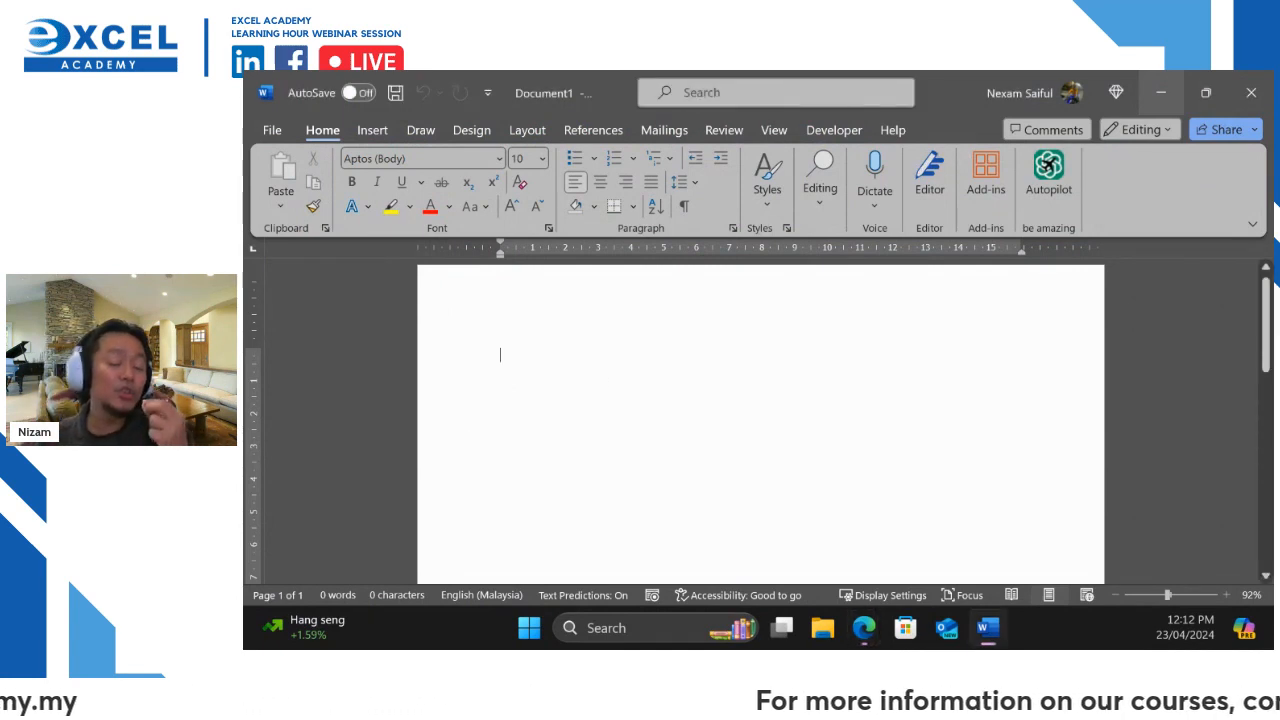
pyautogui.click(372, 130)
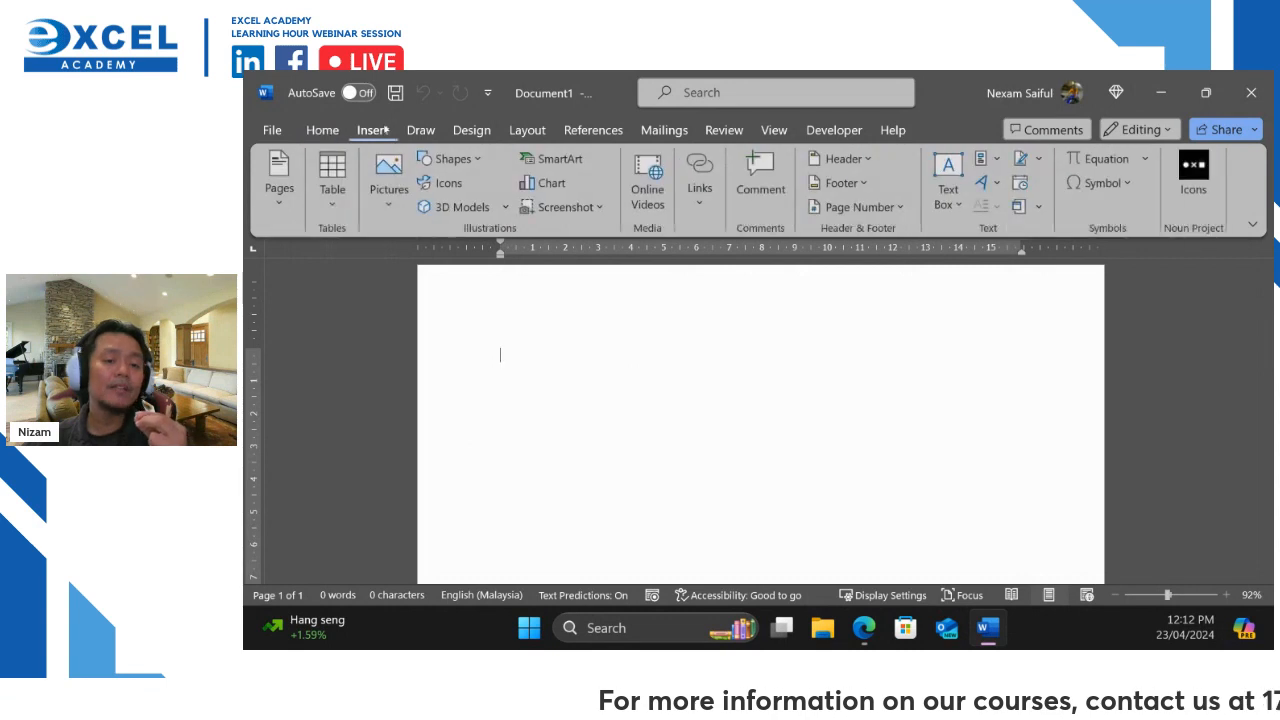
pyautogui.click(325, 212)
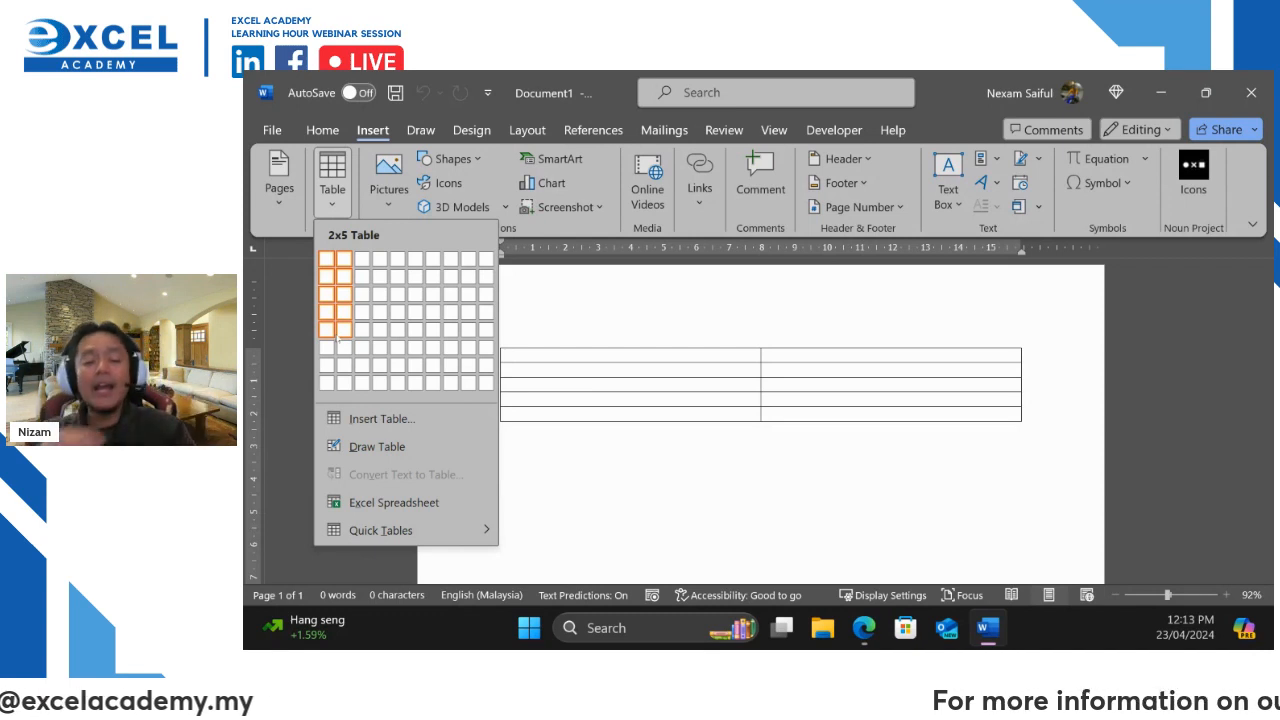
pyautogui.click(700, 499)
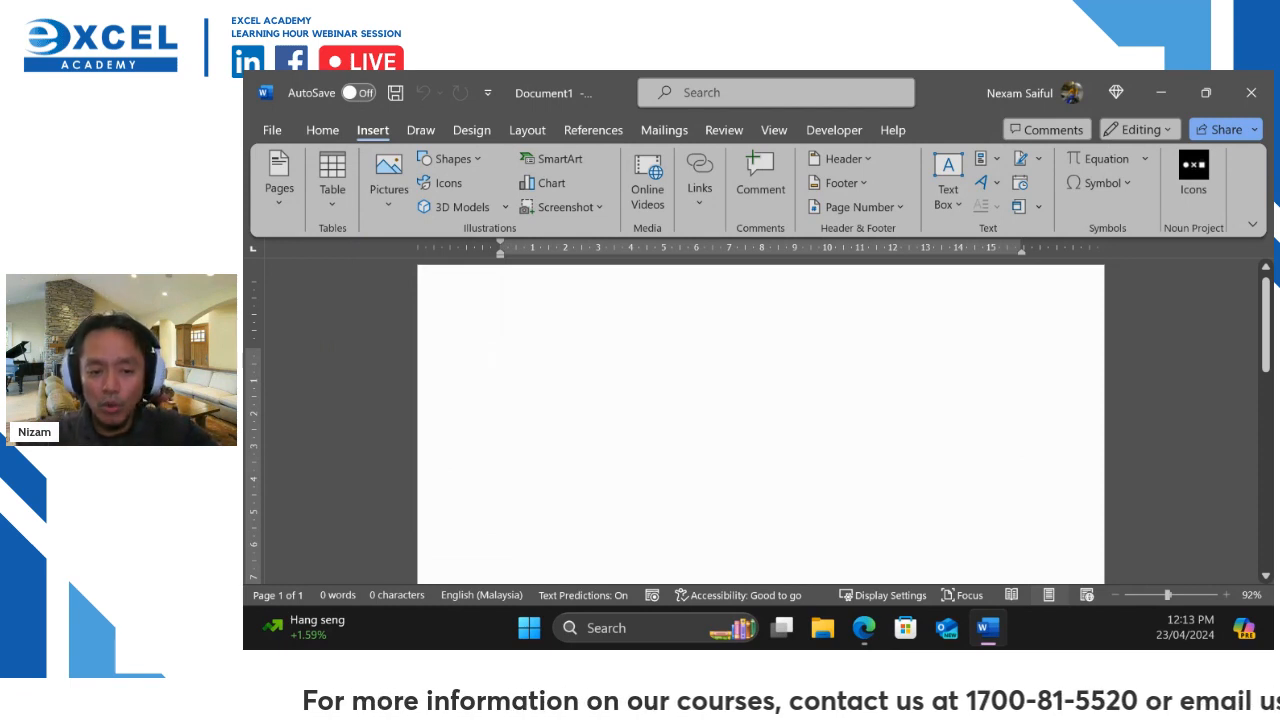
# Type 'Name :' with an underscore blank and remove the space before the colon
pyautogui.write('Name')
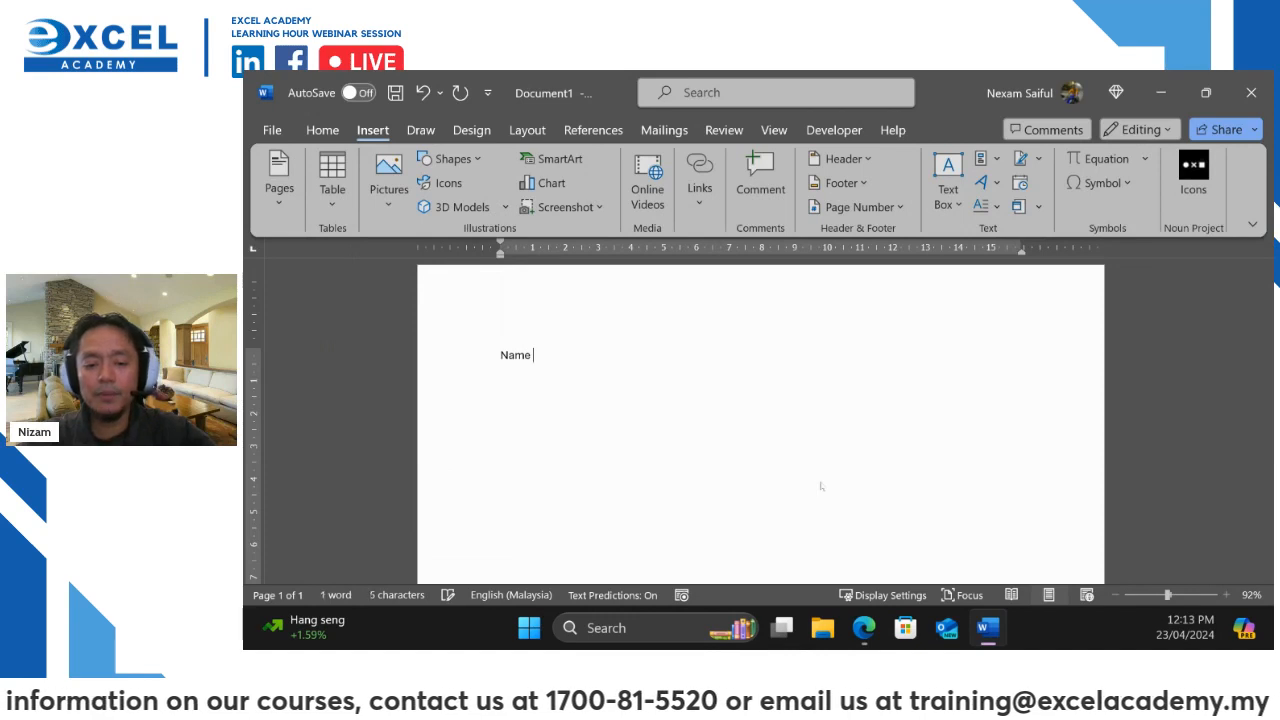
pyautogui.write(' :')
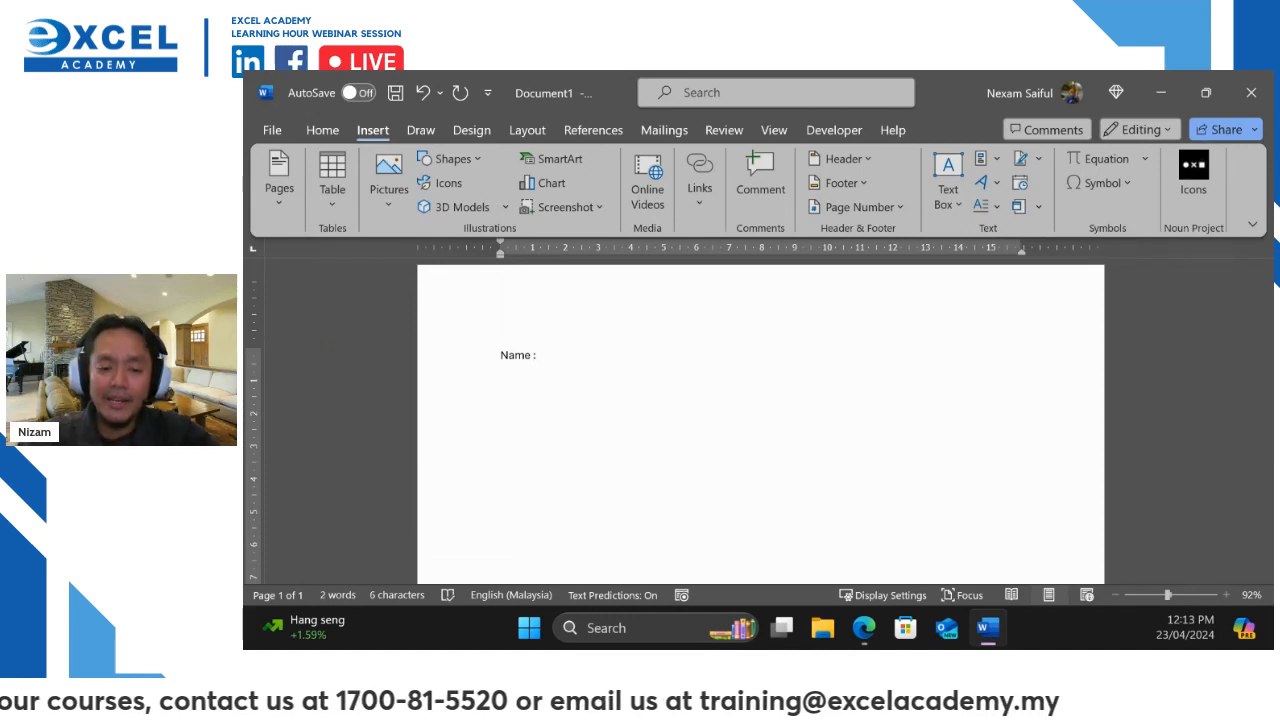
pyautogui.write('___________________________')
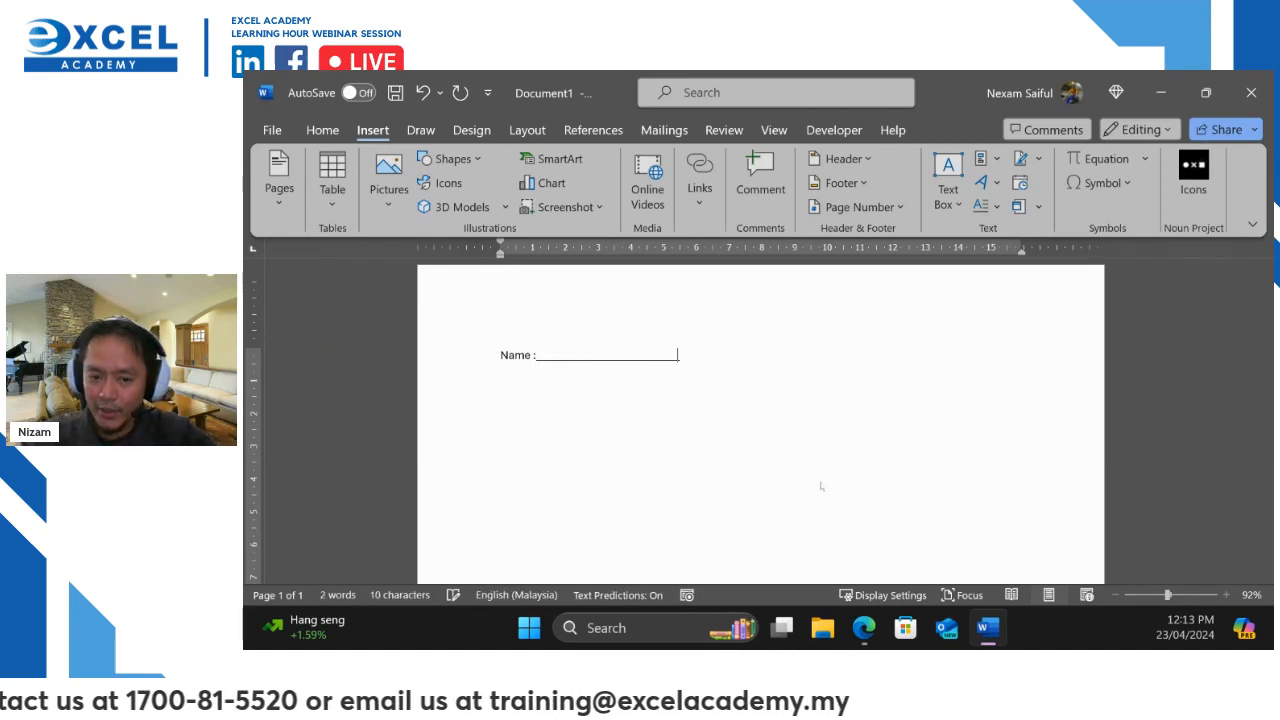
pyautogui.write('_________________________________________')
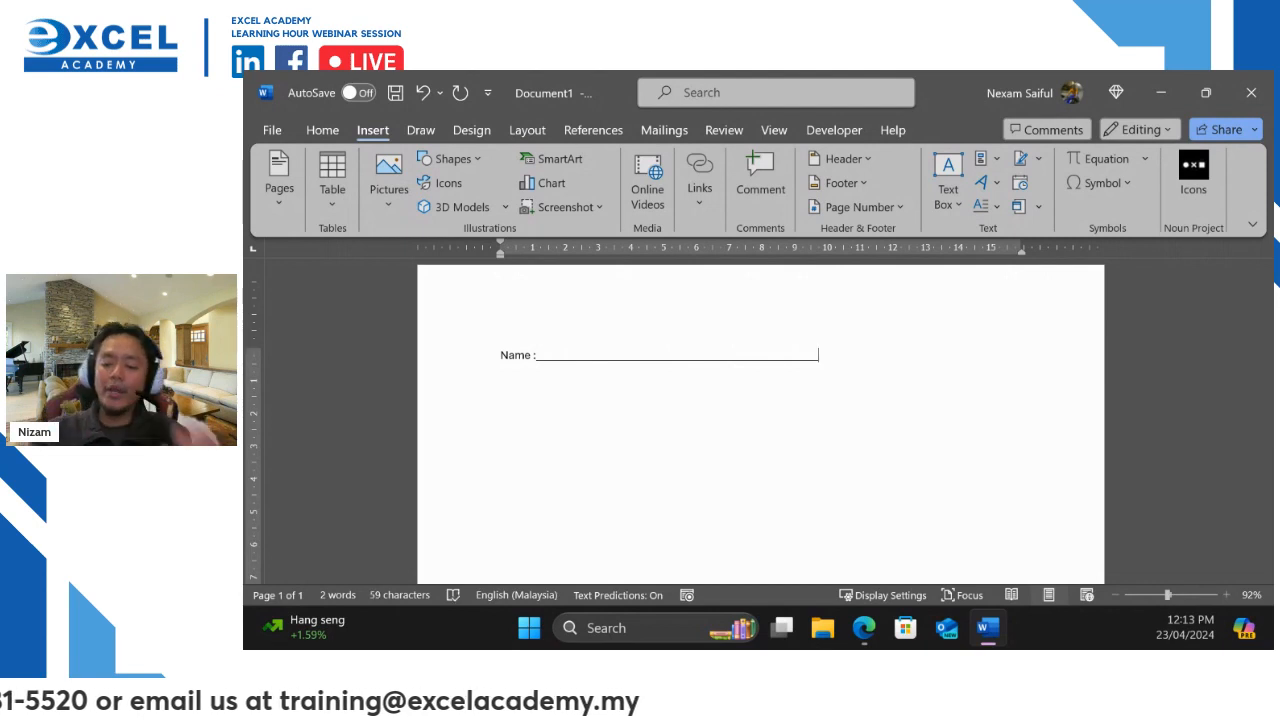
pyautogui.press('Return')
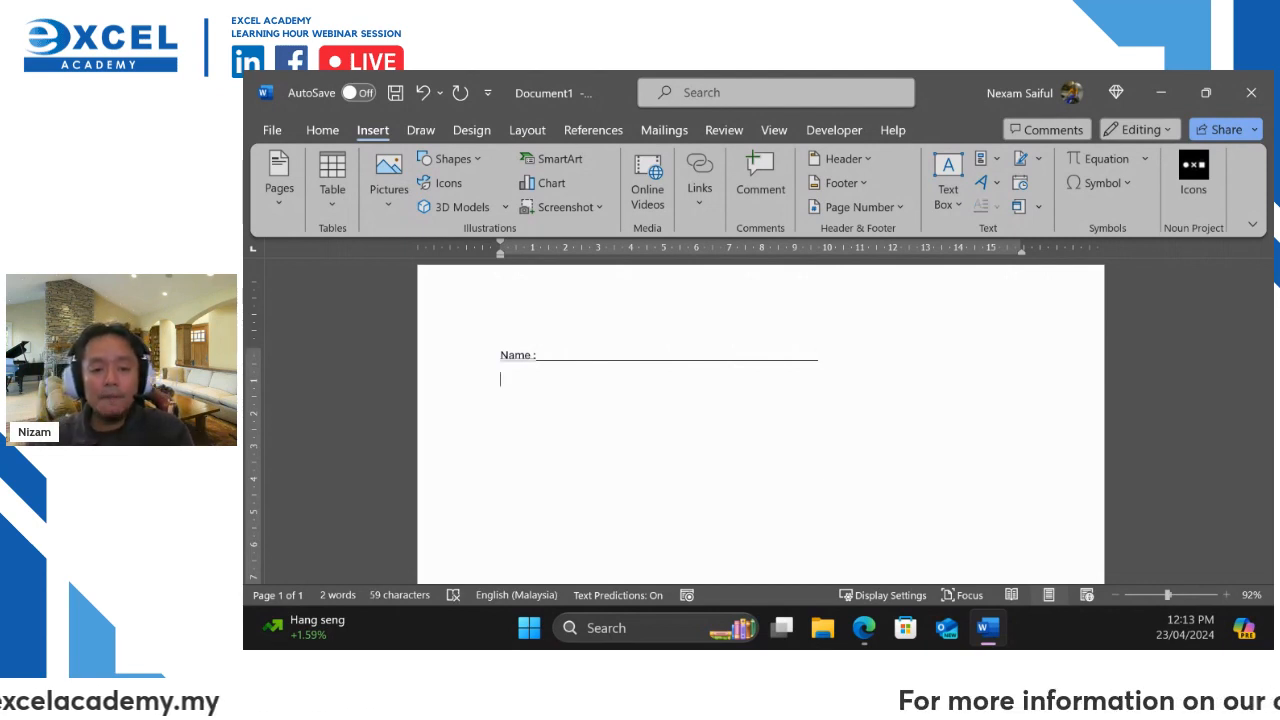
pyautogui.scroll(4, 540, 389)
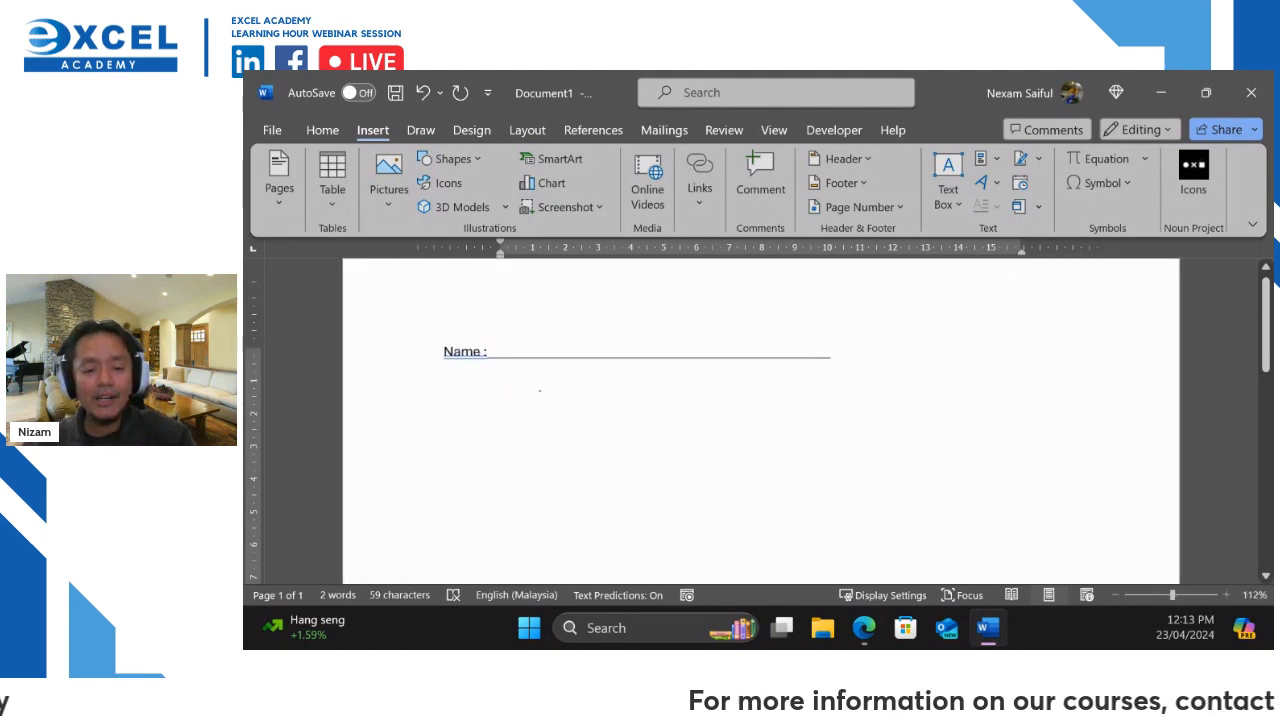
pyautogui.click(474, 349)
pyautogui.rightClick(441, 349)
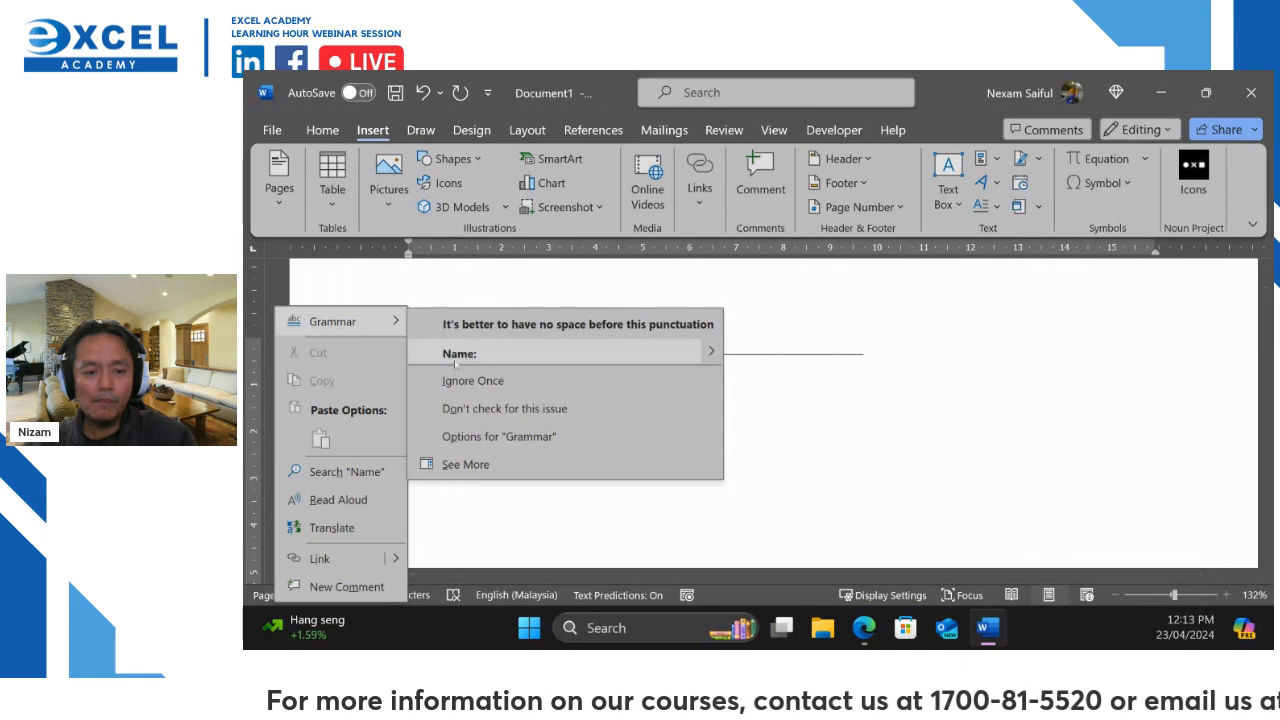
pyautogui.click(455, 353)
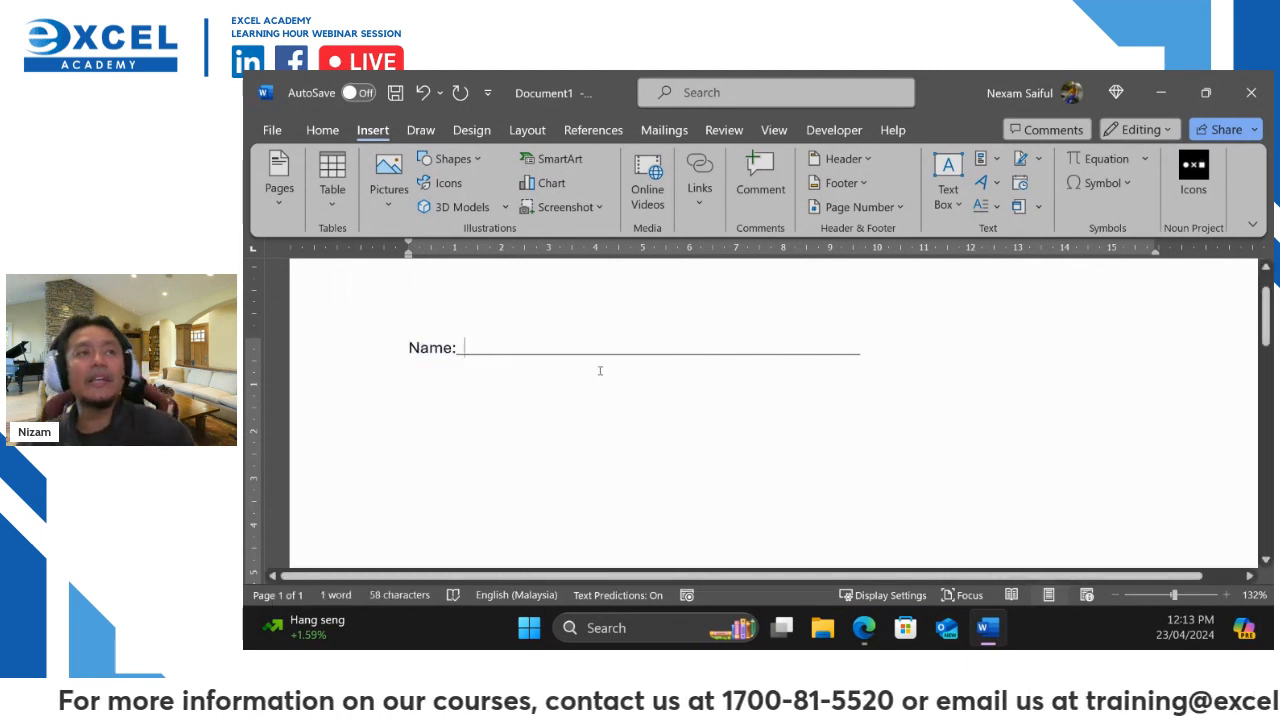
pyautogui.click(881, 351)
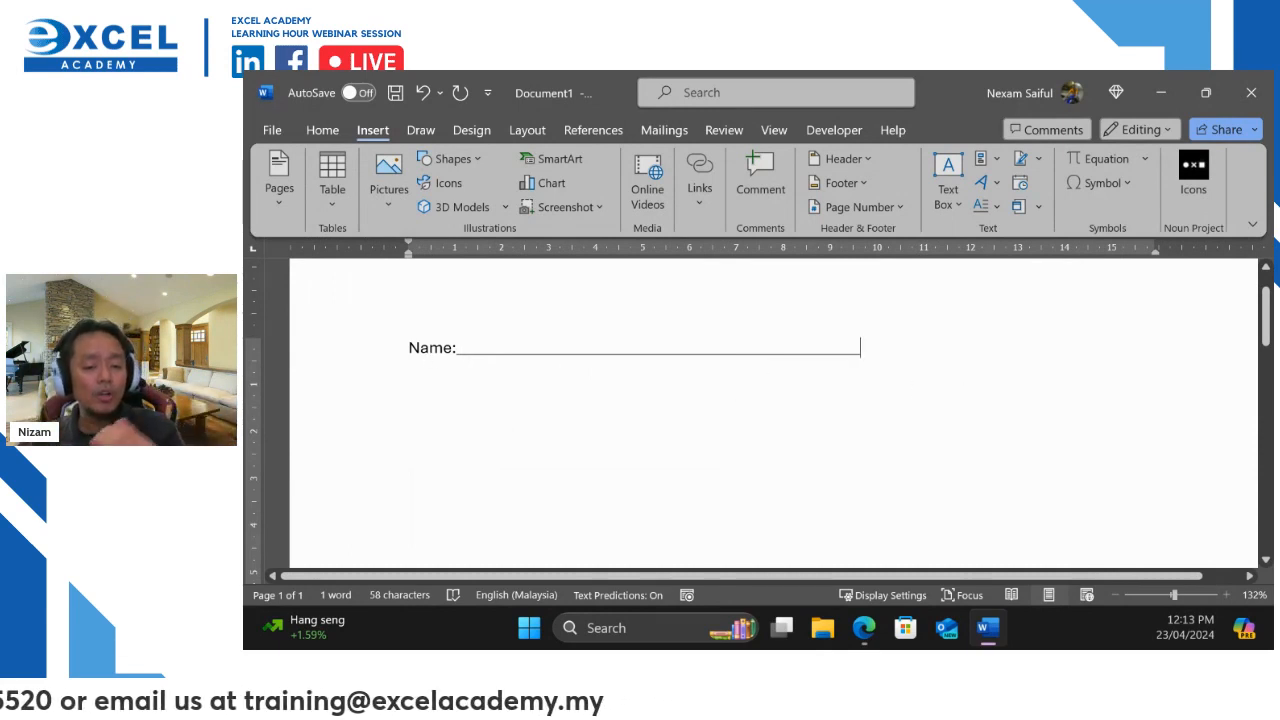
# Add 'I/C No:' and 'Department :' lines, each followed by an underscore blank
pyautogui.press('Return')
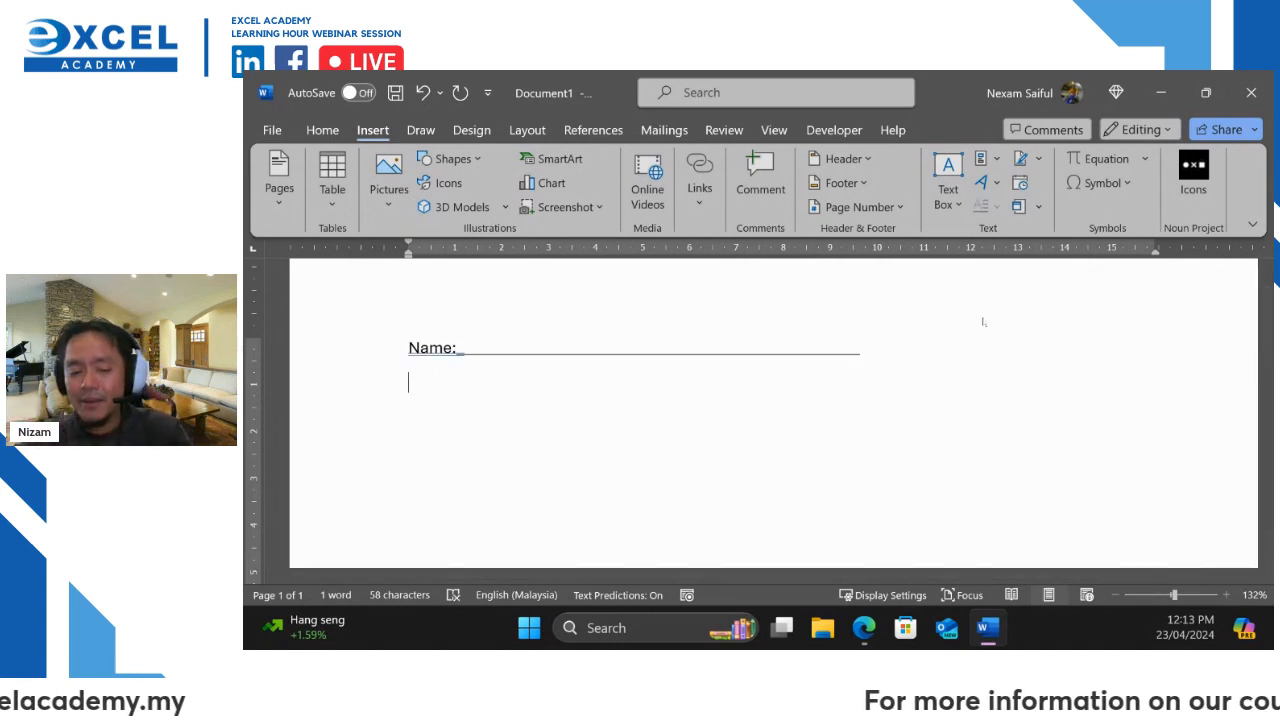
pyautogui.write('I/C ')
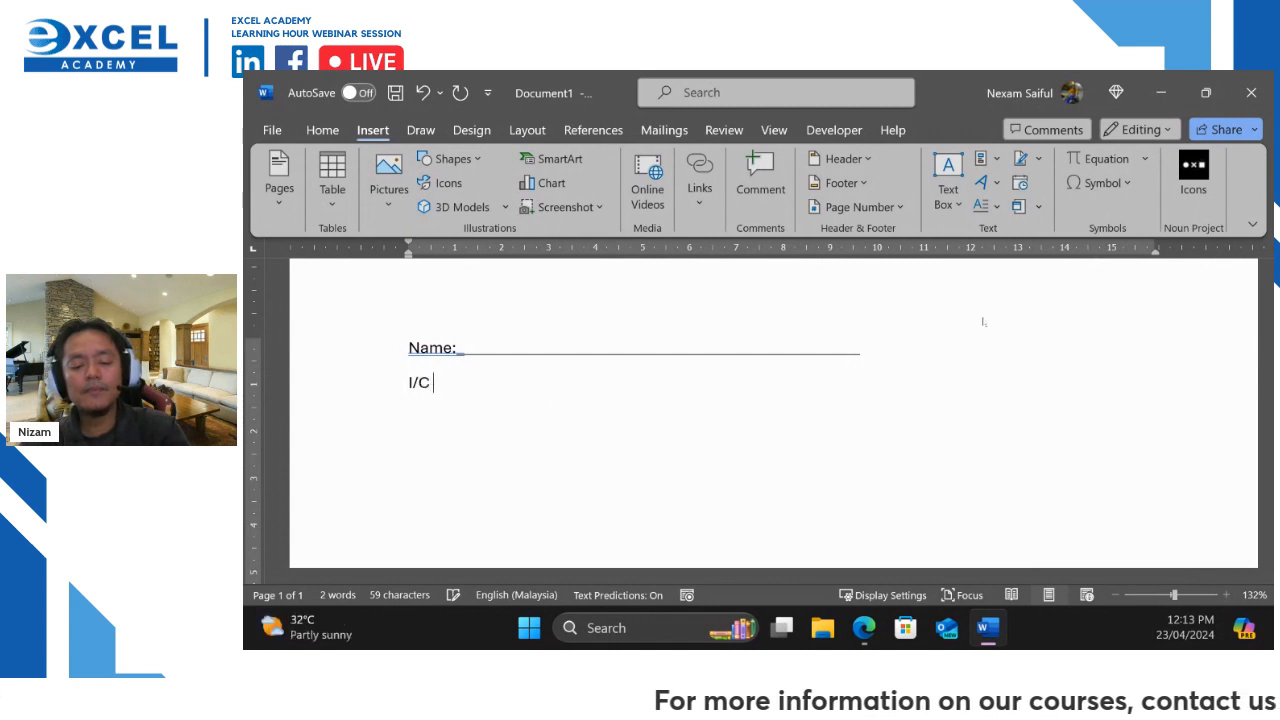
pyautogui.write('No')
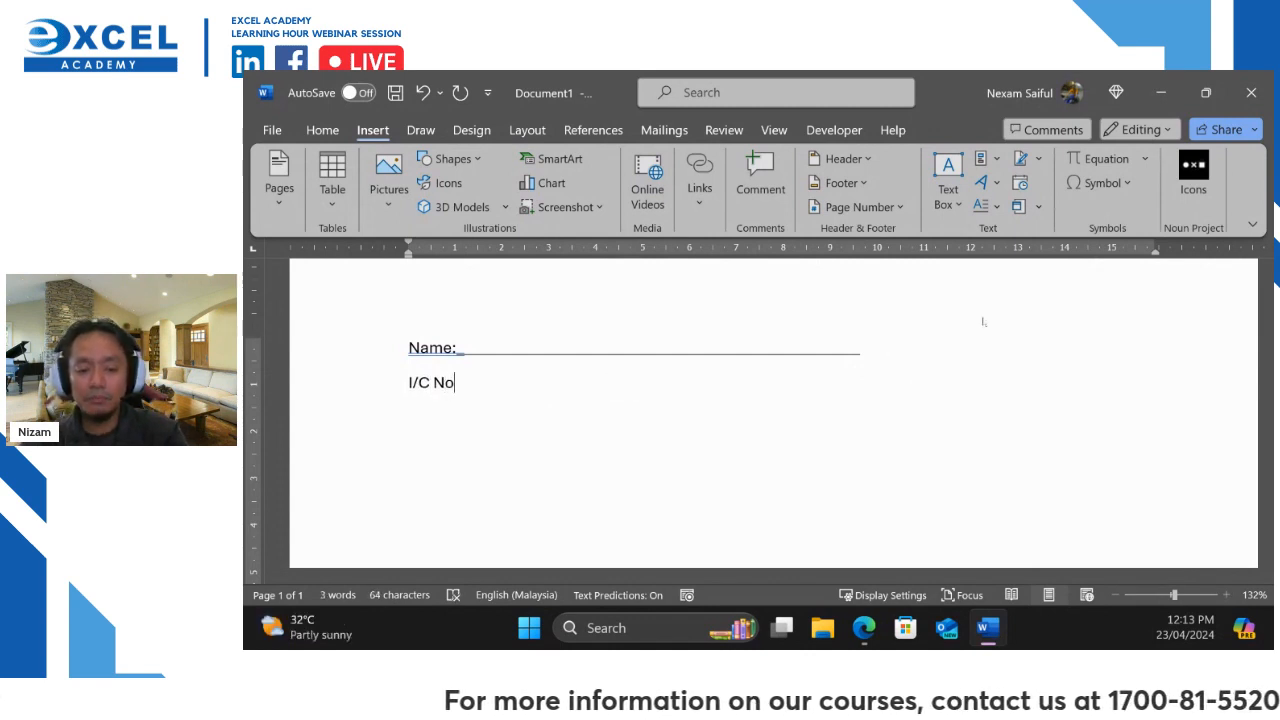
pyautogui.write(':')
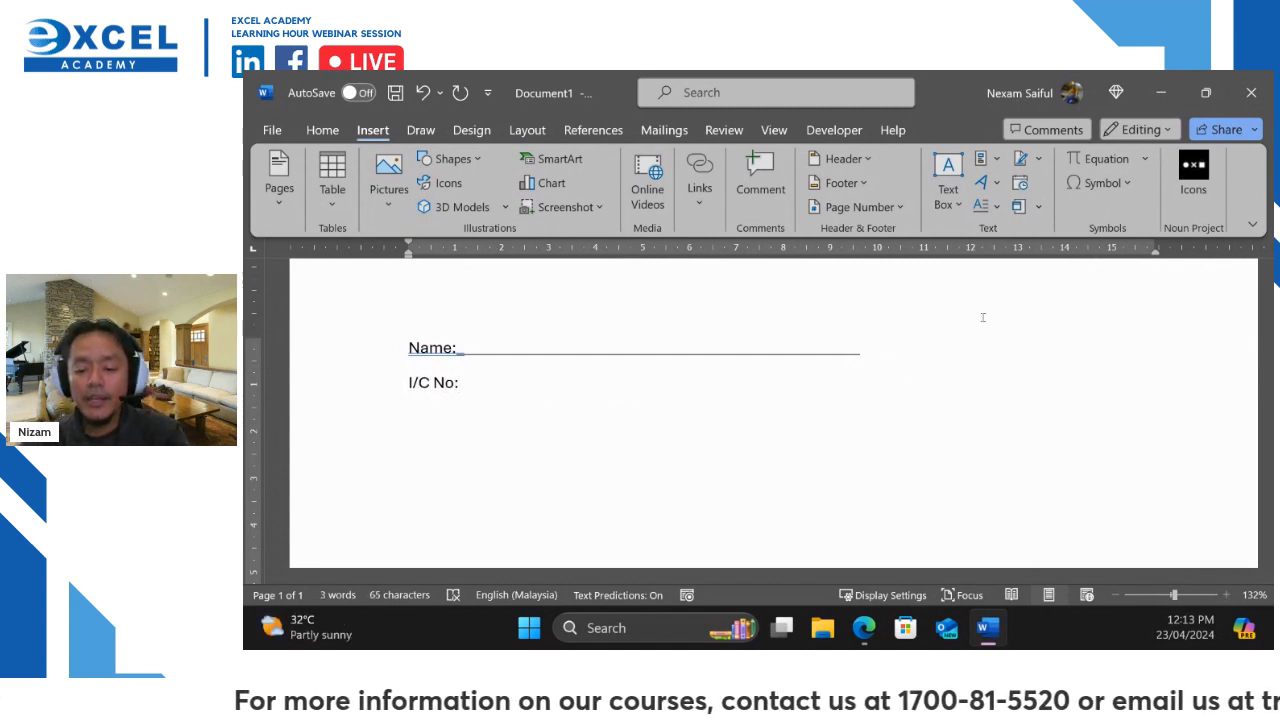
pyautogui.write('____________________________________________________________')
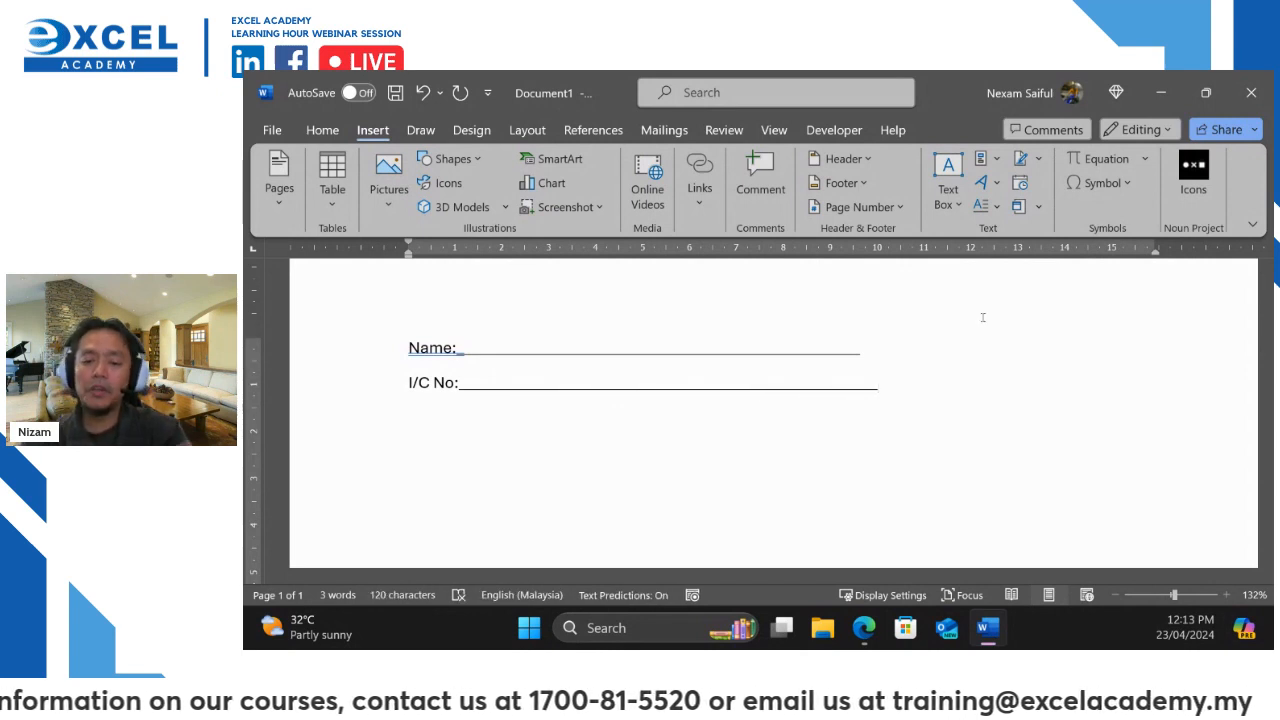
pyautogui.press('Return')
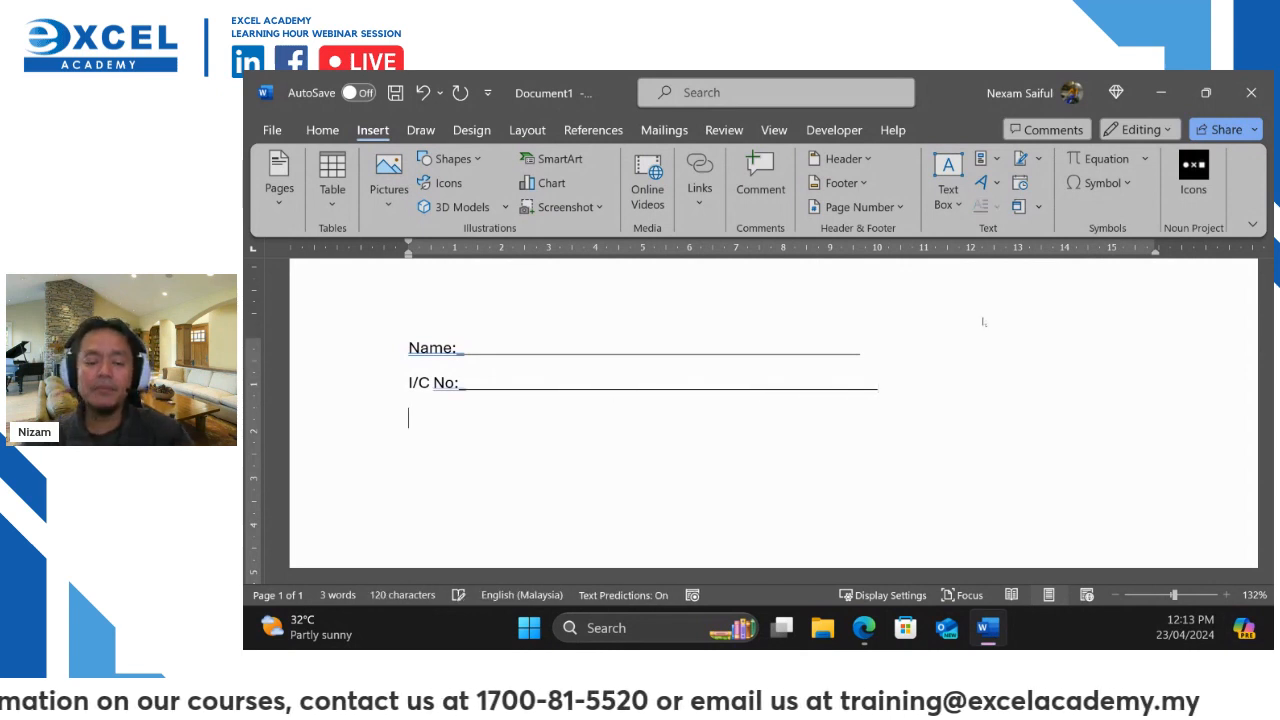
pyautogui.write('De')
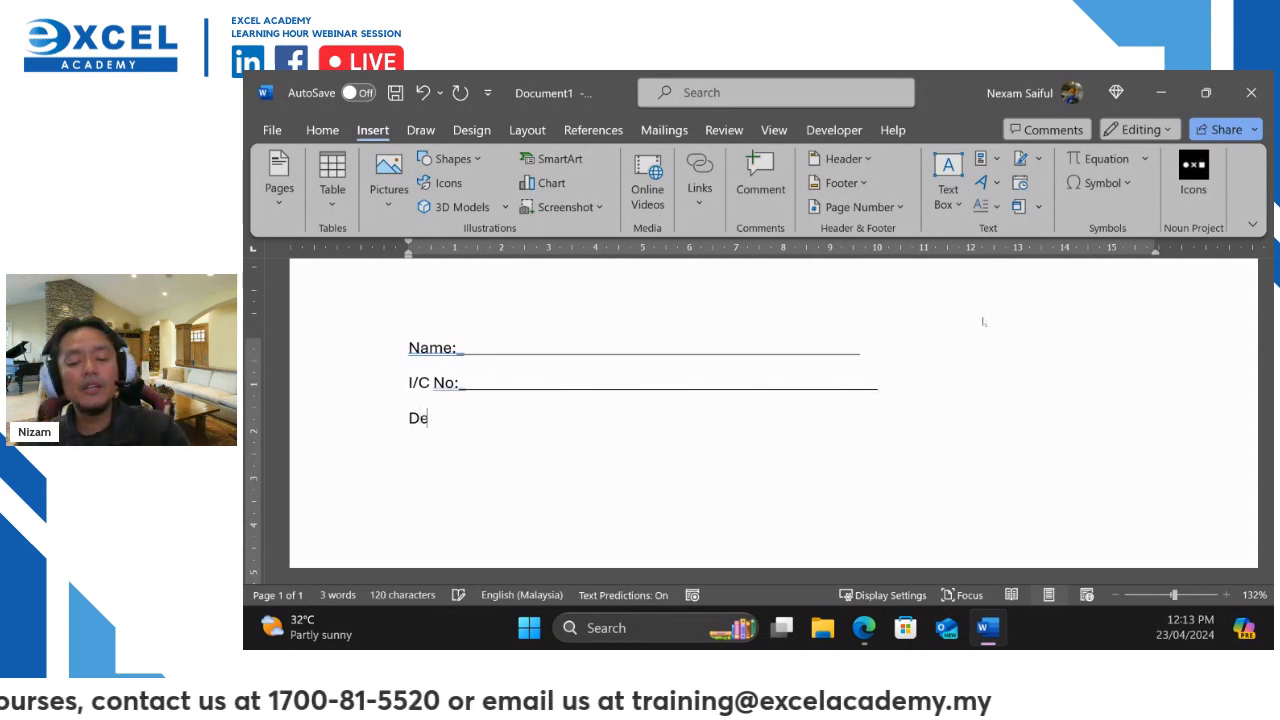
pyautogui.write('partment ')
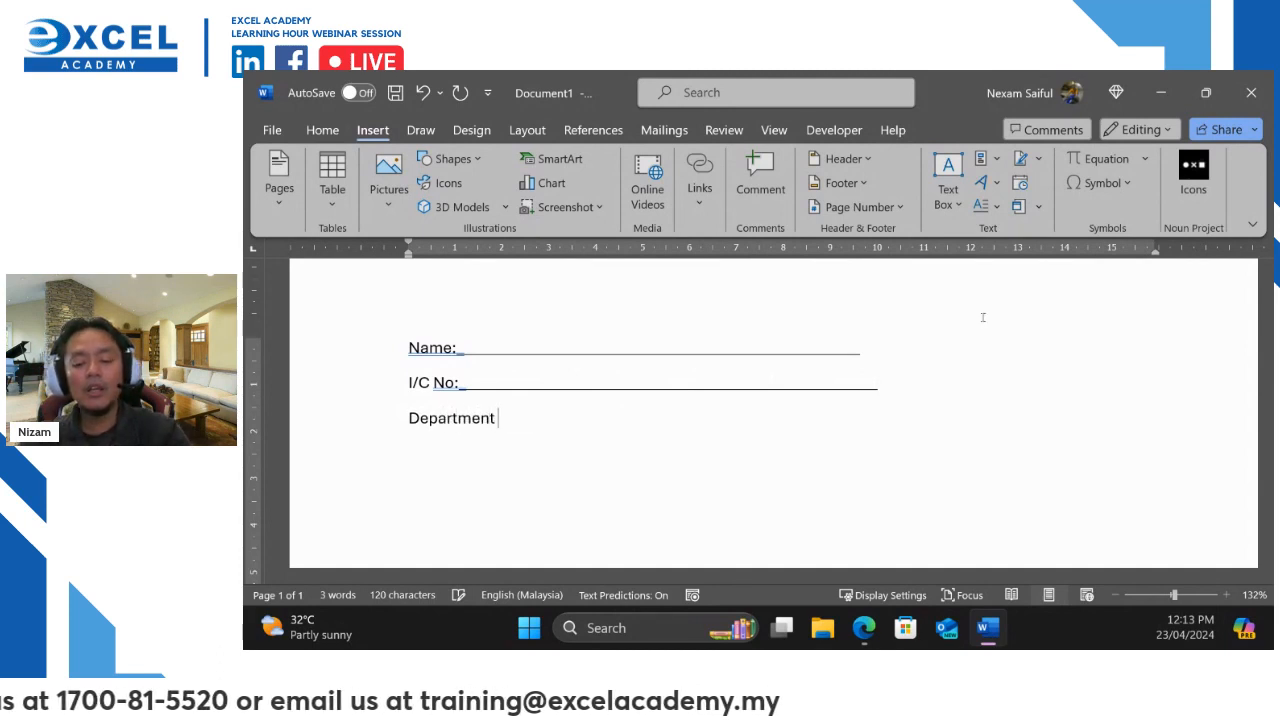
pyautogui.write(':__________________')
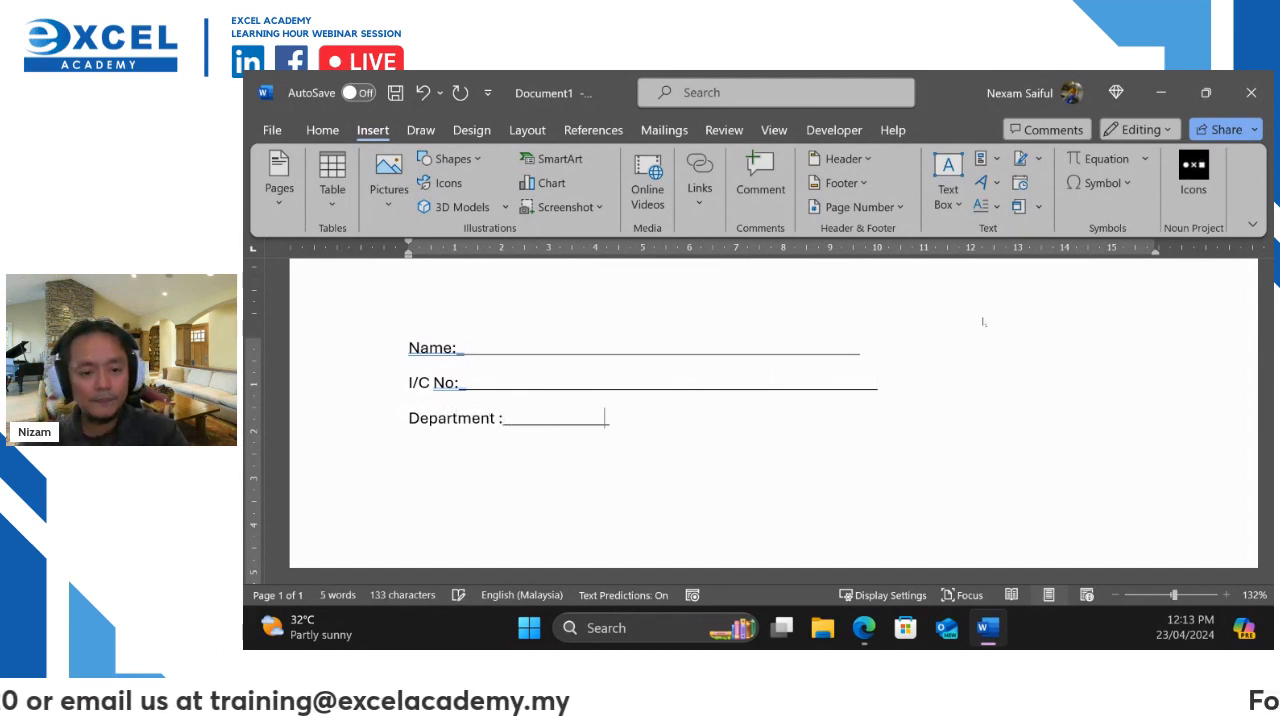
pyautogui.write('__________________________________')
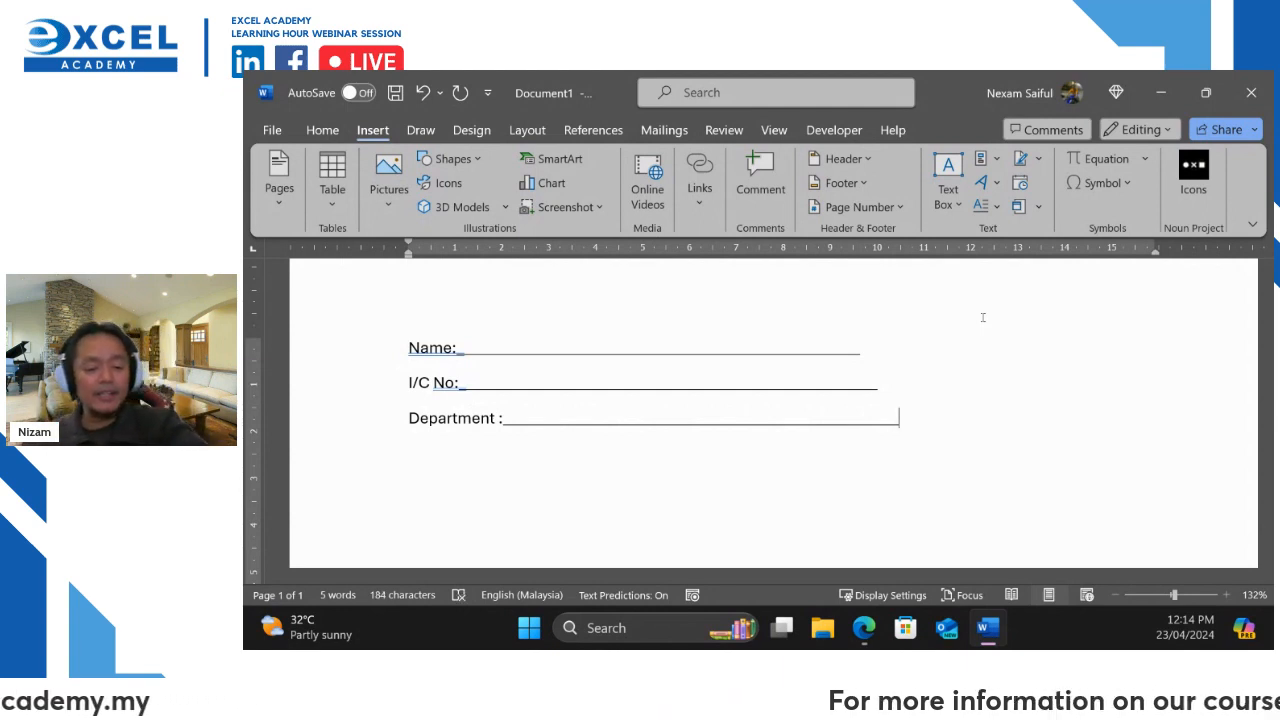
pyautogui.moveTo(830, 304); pyautogui.dragTo(512, 530)
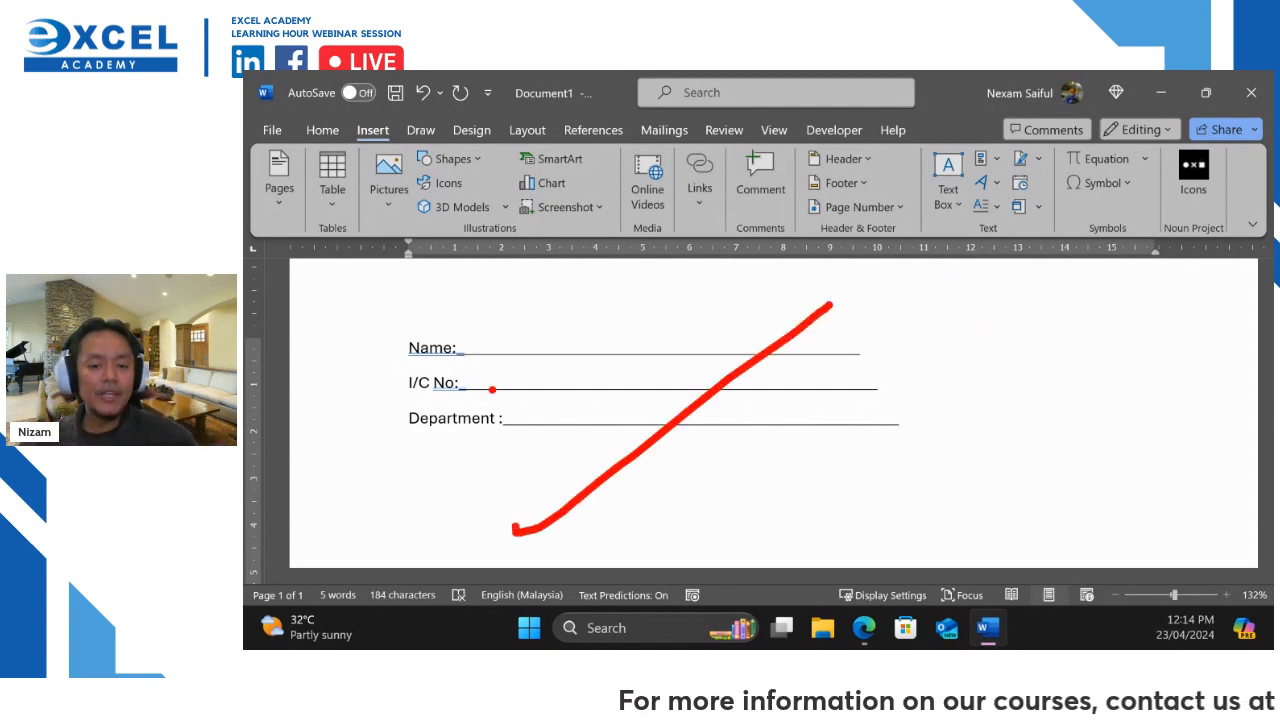
pyautogui.moveTo(512, 302); pyautogui.dragTo(770, 640)
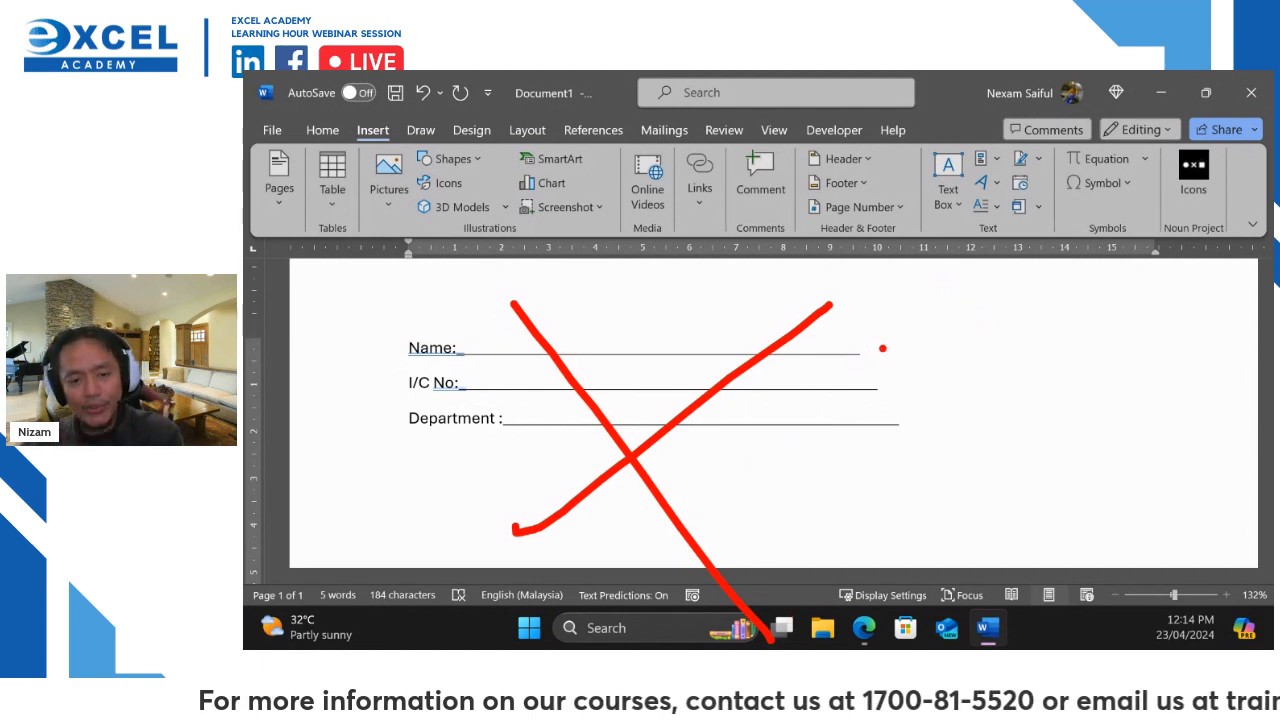
pyautogui.moveTo(904, 327)
pyautogui.mouseDown()
pyautogui.moveTo(766, 355)
pyautogui.moveTo(912, 338)
pyautogui.mouseUp()
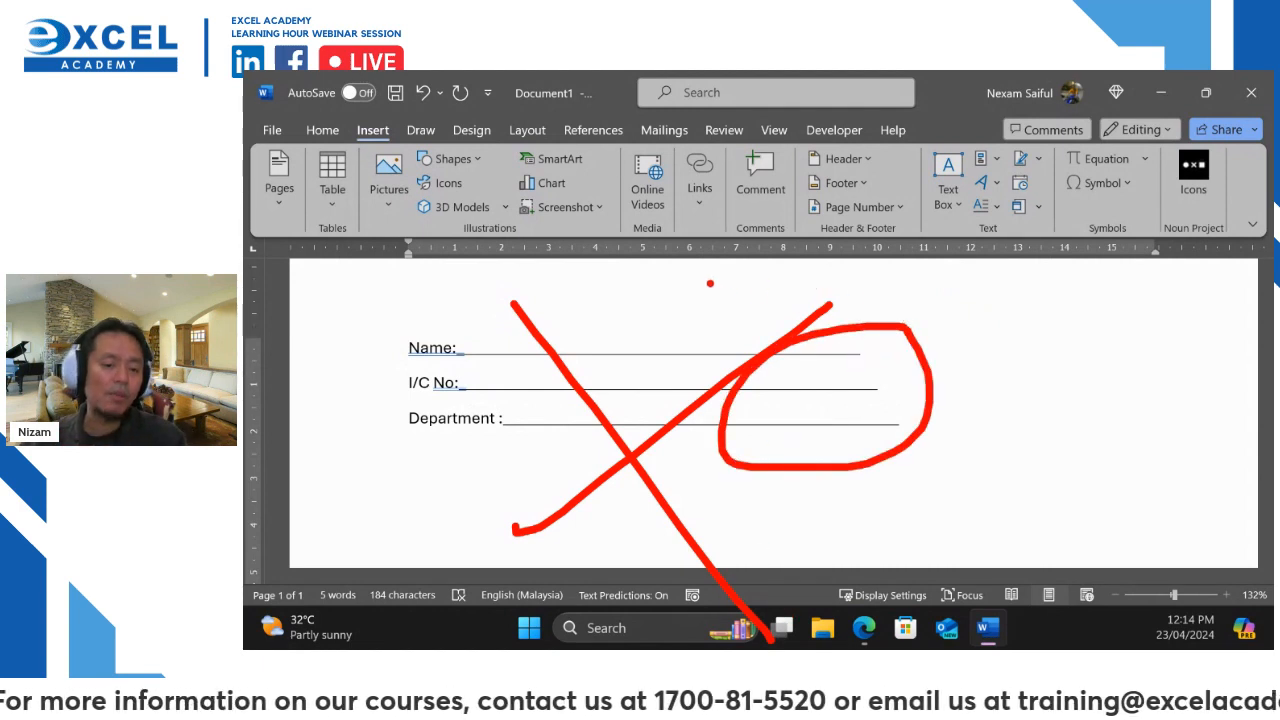
pyautogui.moveTo(490, 310)
pyautogui.mouseDown()
pyautogui.moveTo(402, 505)
pyautogui.moveTo(572, 275)
pyautogui.mouseUp()
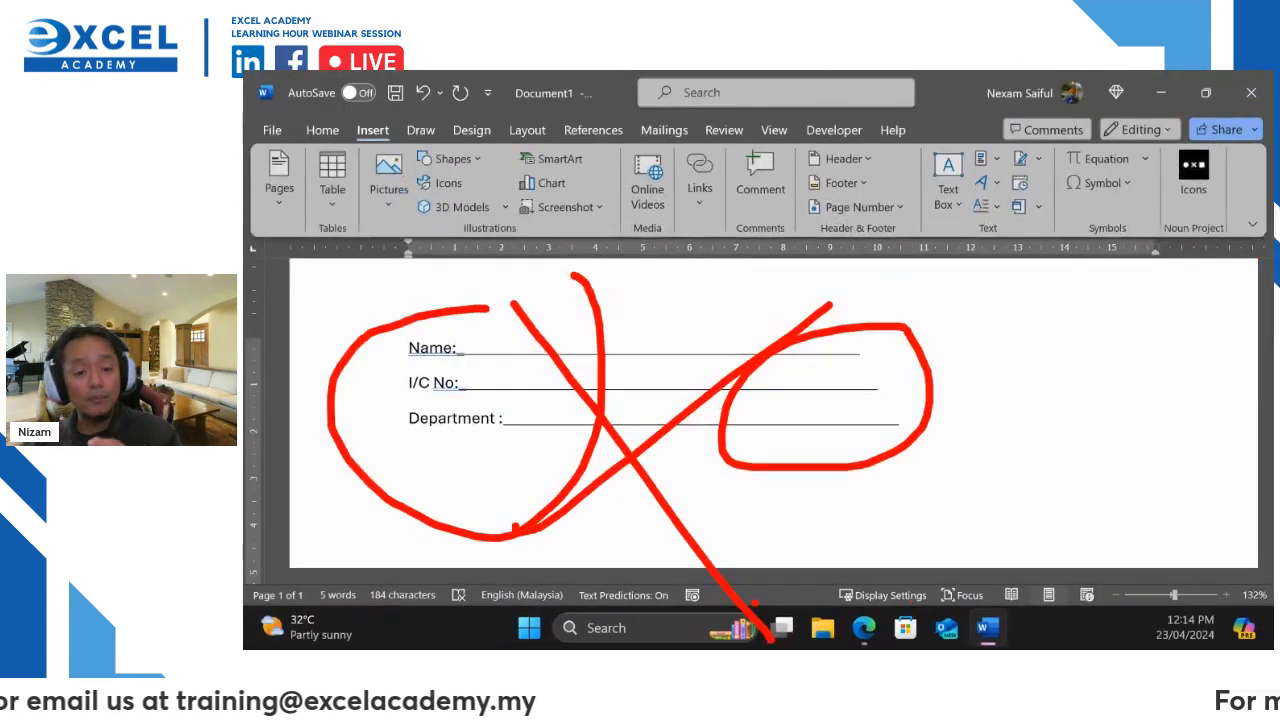
pyautogui.moveTo(500, 305)
pyautogui.mouseDown()
pyautogui.moveTo(572, 345)
pyautogui.moveTo(852, 348)
pyautogui.mouseUp()
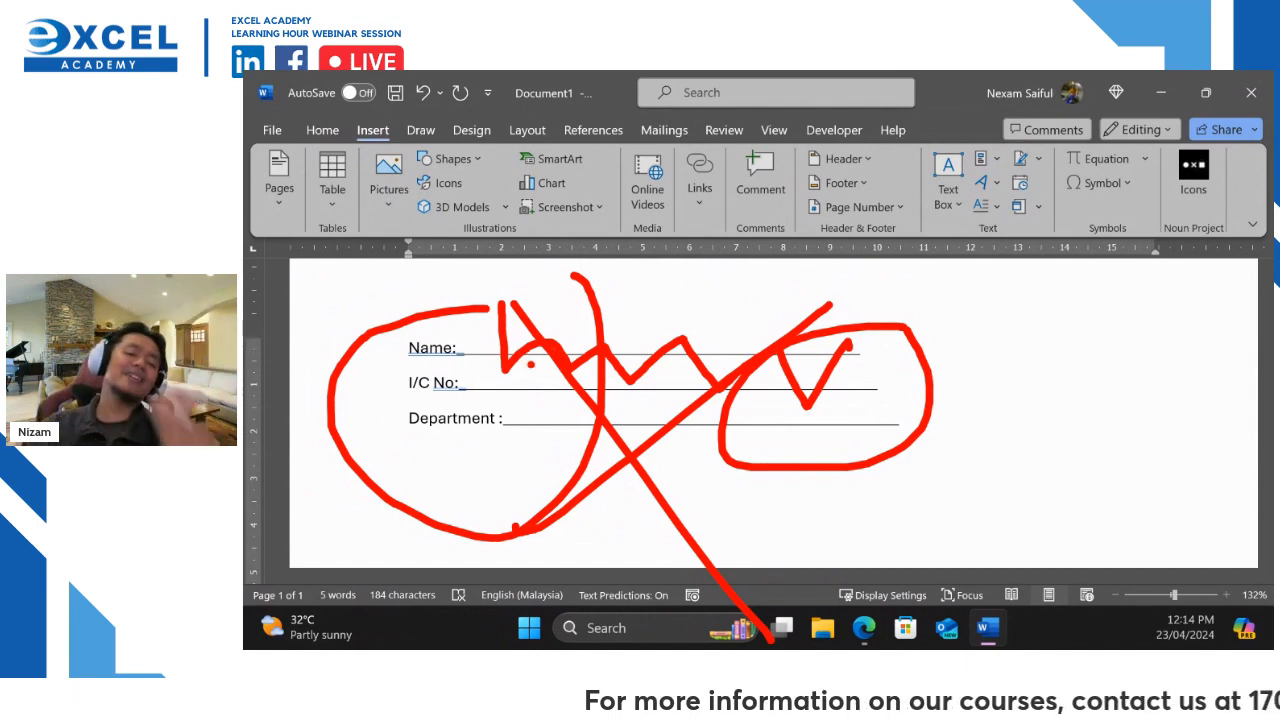
pyautogui.press('Escape')
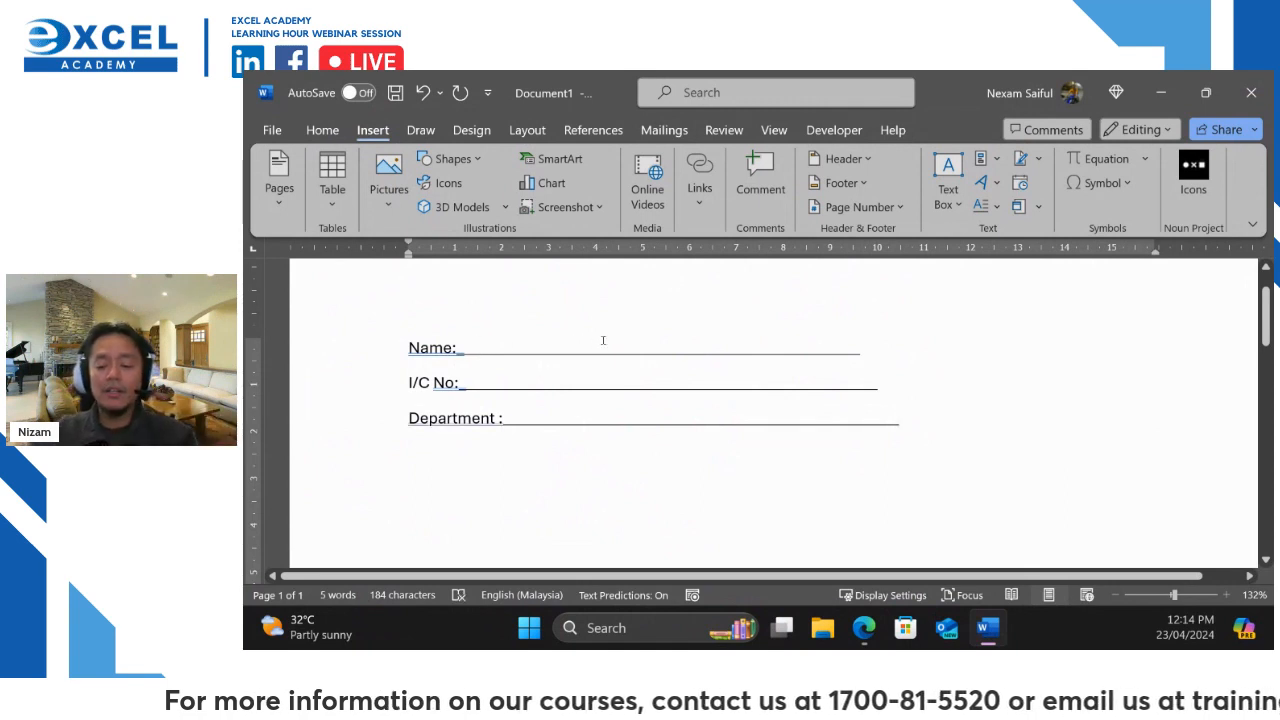
pyautogui.press('Left')
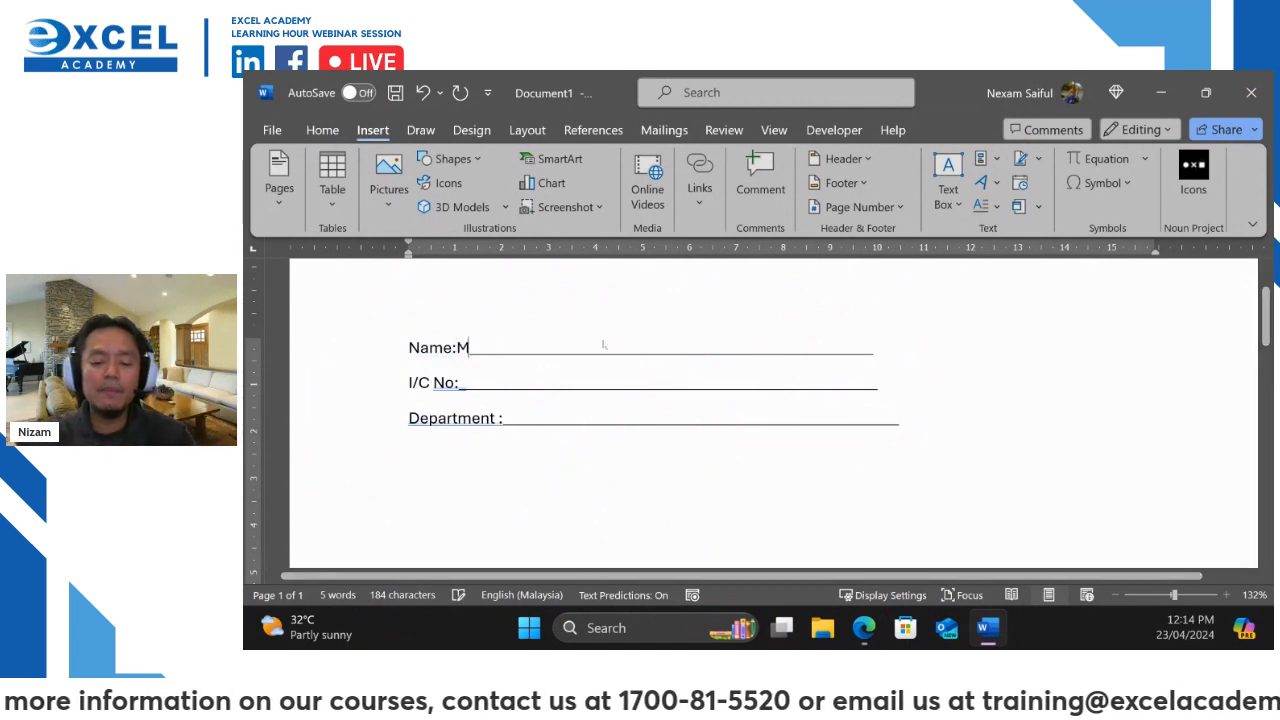
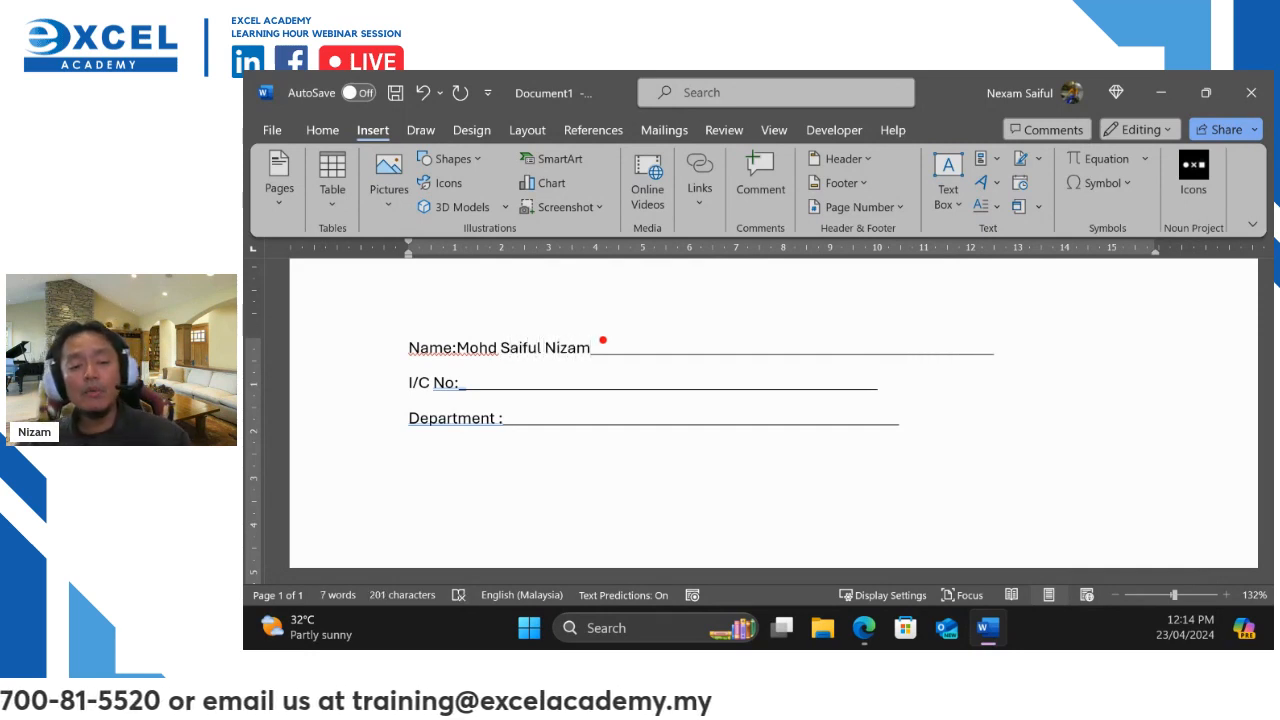
# Type a person's full name in the Name blank and underline it with the line
pyautogui.moveTo(603, 350); pyautogui.dragTo(1006, 362)
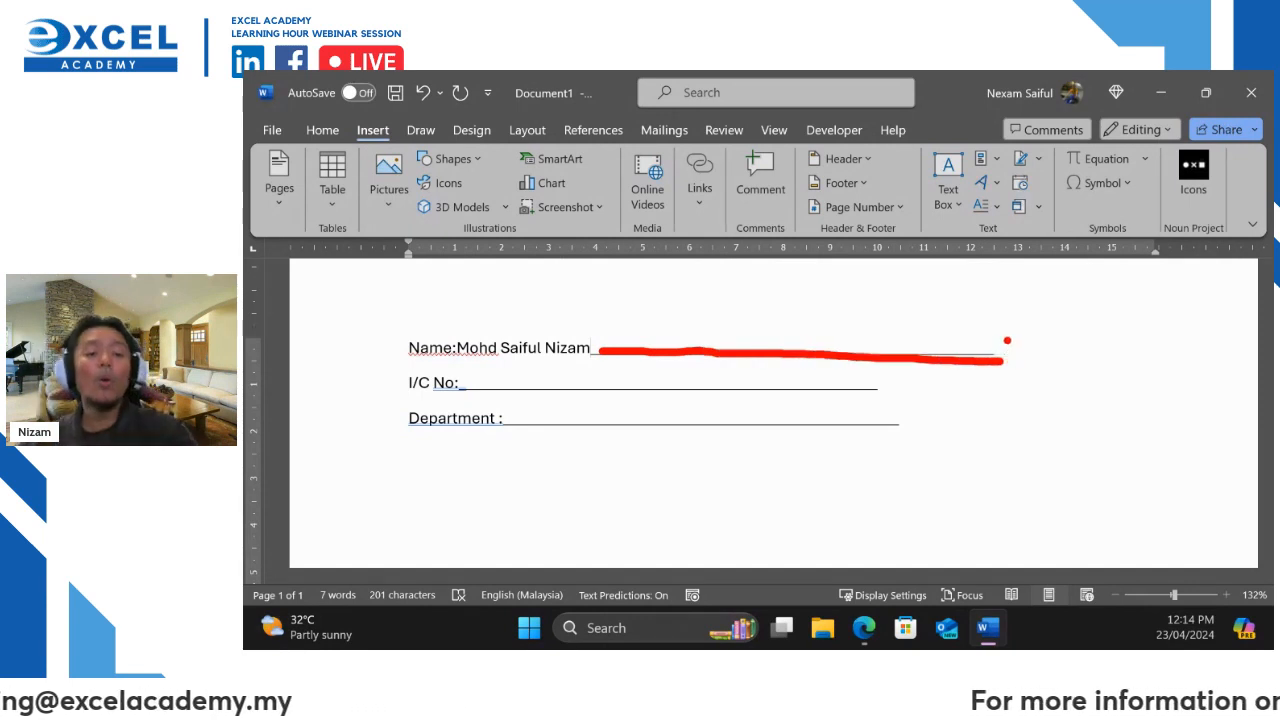
pyautogui.press('Escape')
pyautogui.doubleClick(496, 347)
pyautogui.moveTo(458, 347); pyautogui.dragTo(611, 346)
pyautogui.click(322, 130)
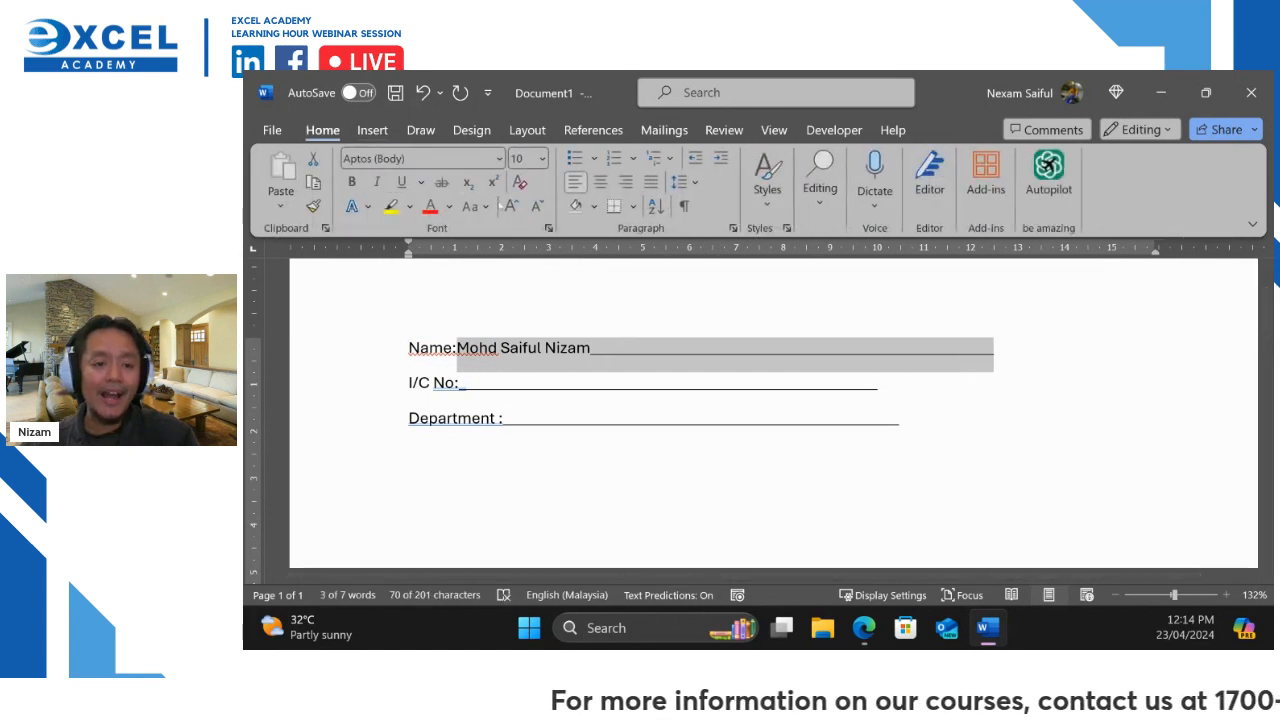
pyautogui.click(401, 182)
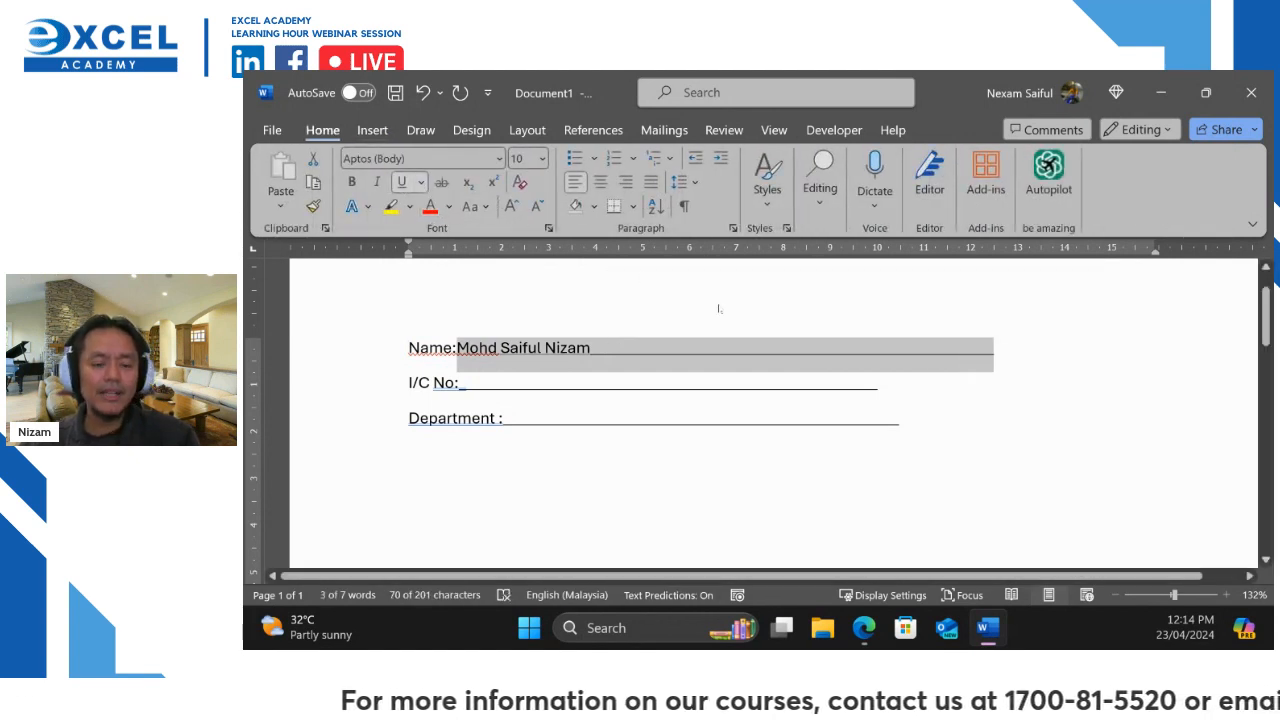
pyautogui.click(823, 378)
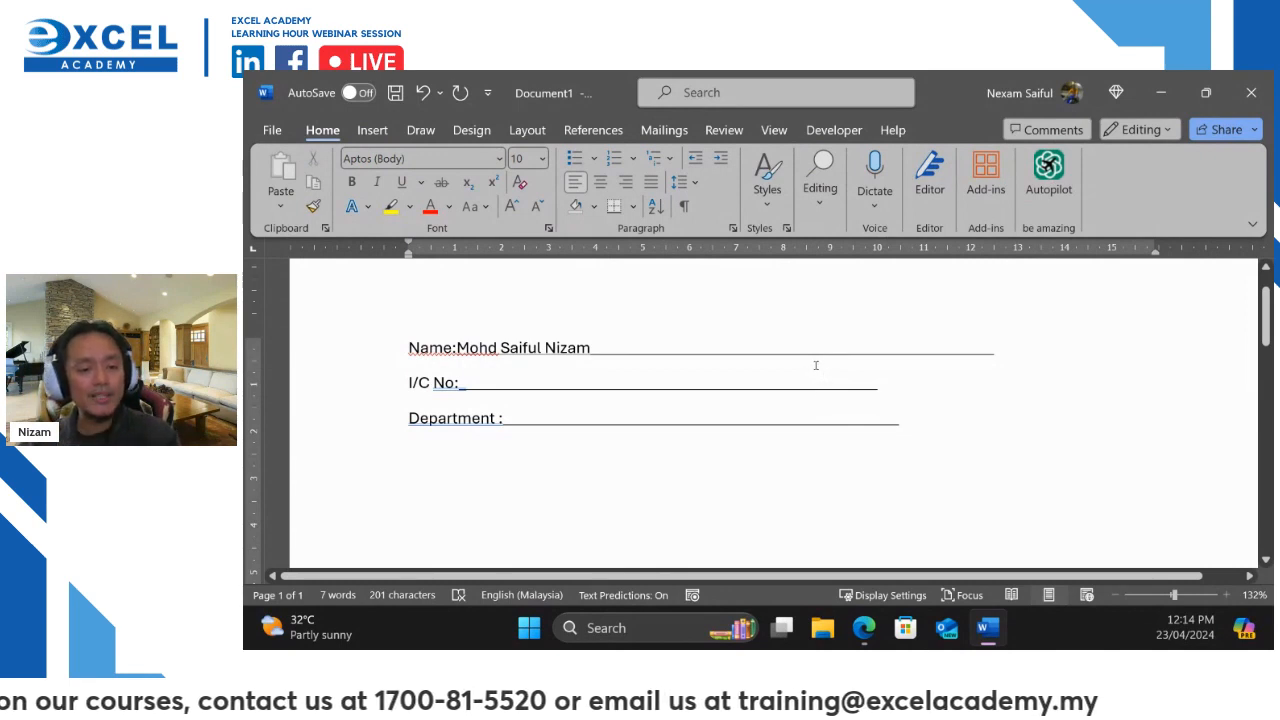
pyautogui.scroll(1, 700, 370)
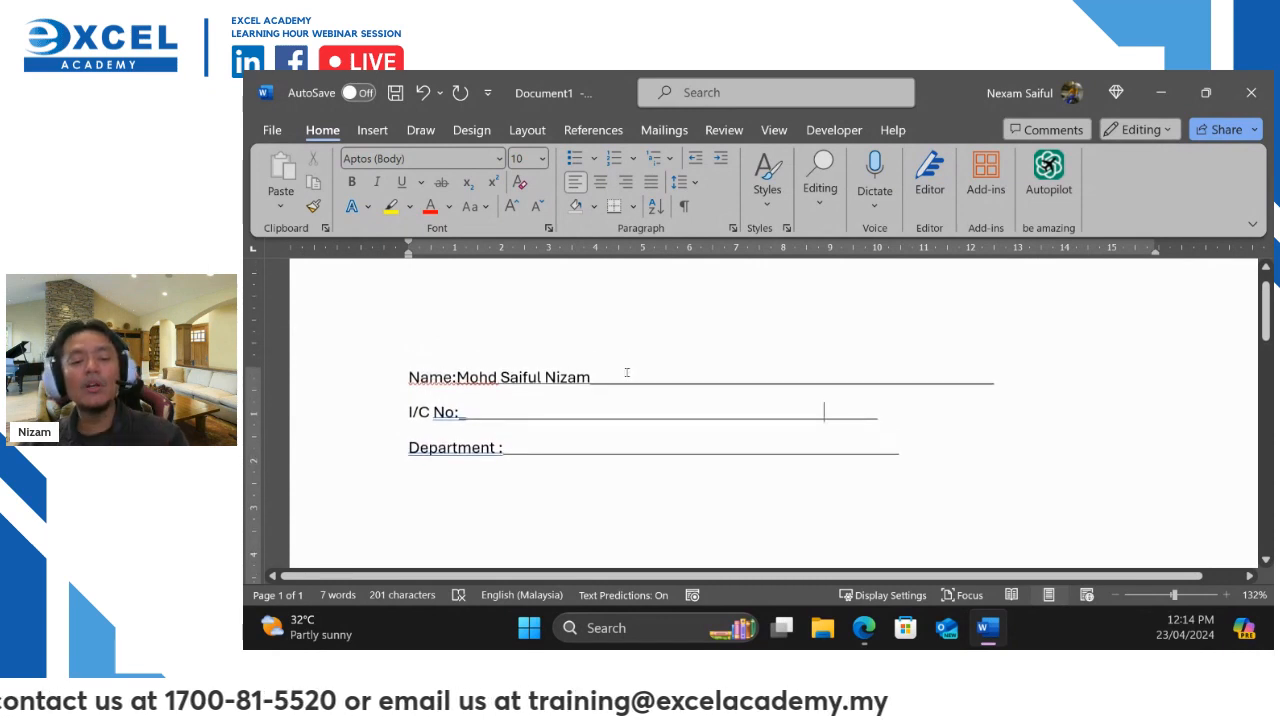
# Delete the typed name and its underlined blank, leaving 'Name:' on that line
pyautogui.tripleClick(627, 373)
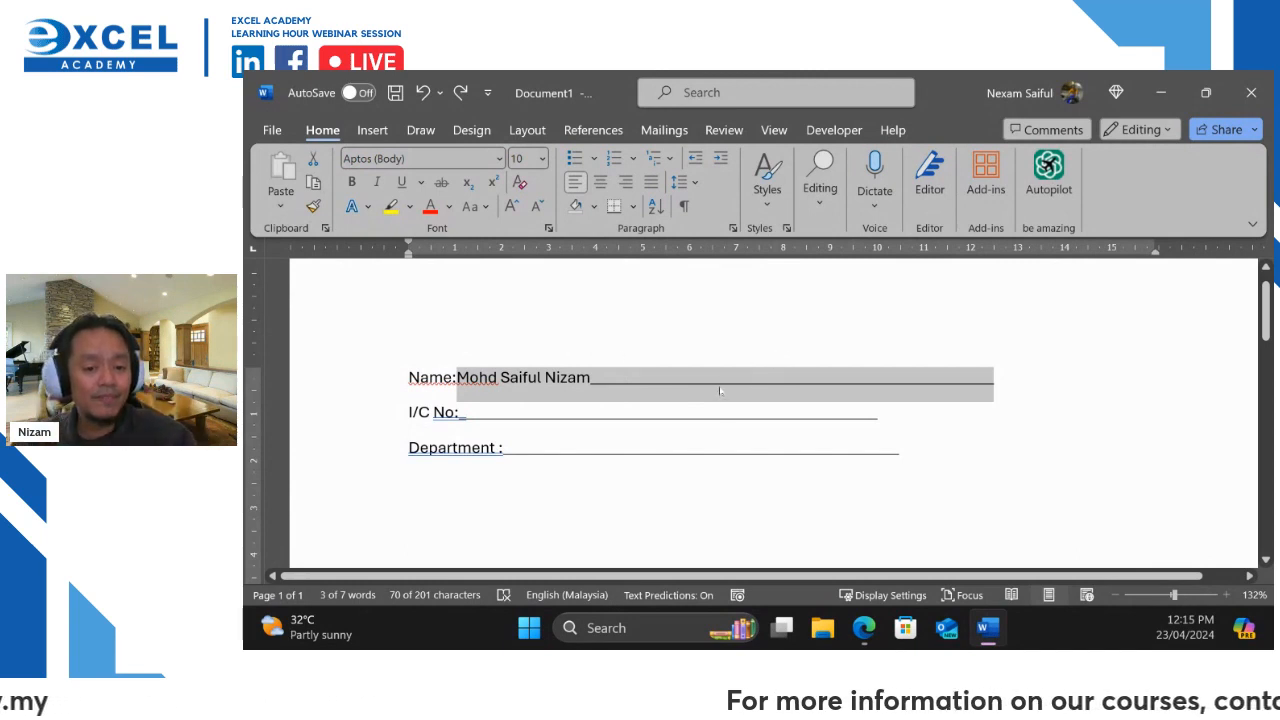
pyautogui.click(705, 378)
pyautogui.moveTo(468, 378); pyautogui.dragTo(906, 376)
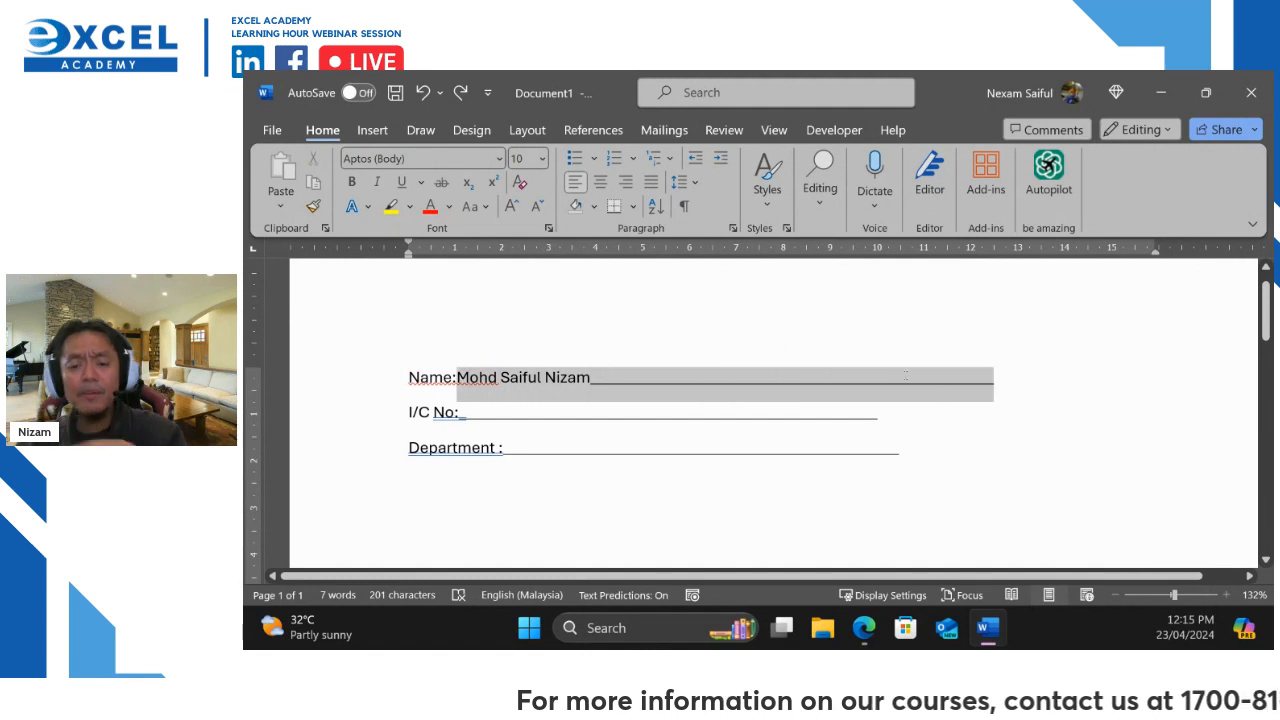
pyautogui.press('Delete')
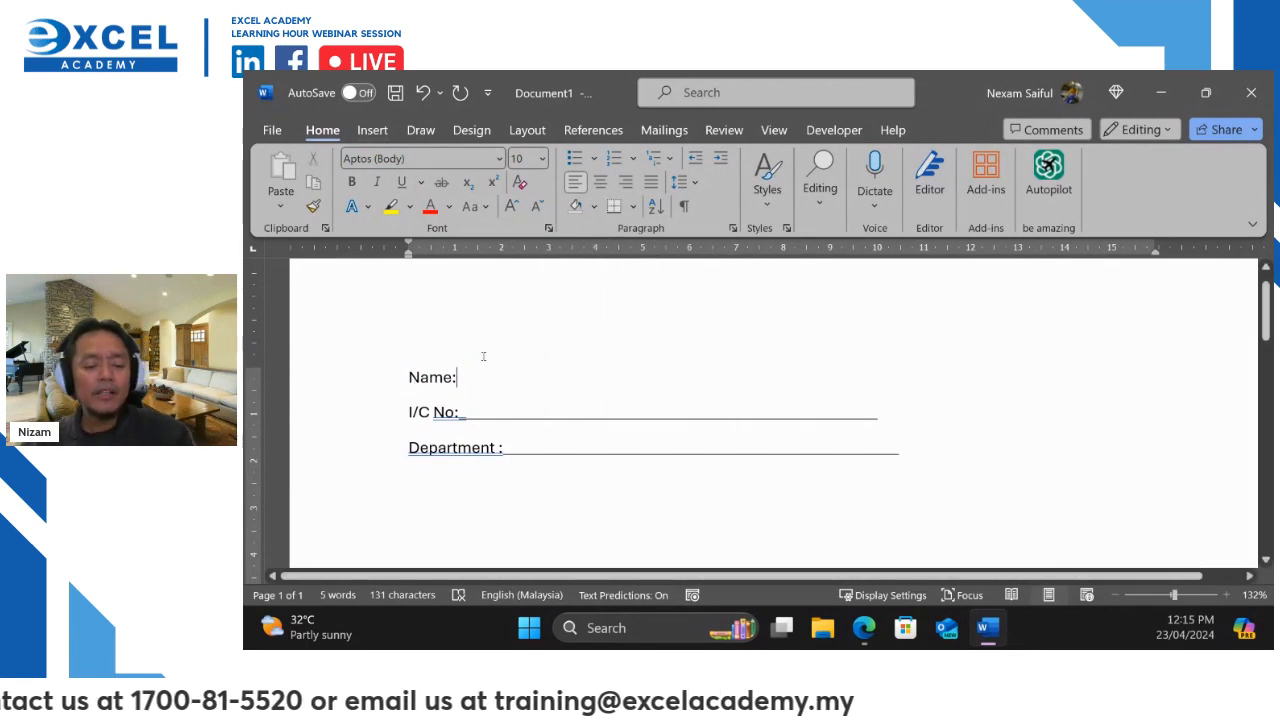
pyautogui.moveTo(463, 362)
pyautogui.mouseDown()
pyautogui.moveTo(438, 392)
pyautogui.moveTo(478, 364)
pyautogui.moveTo(440, 428)
pyautogui.moveTo(488, 402)
pyautogui.moveTo(482, 452)
pyautogui.moveTo(532, 440)
pyautogui.moveTo(498, 430)
pyautogui.mouseUp()
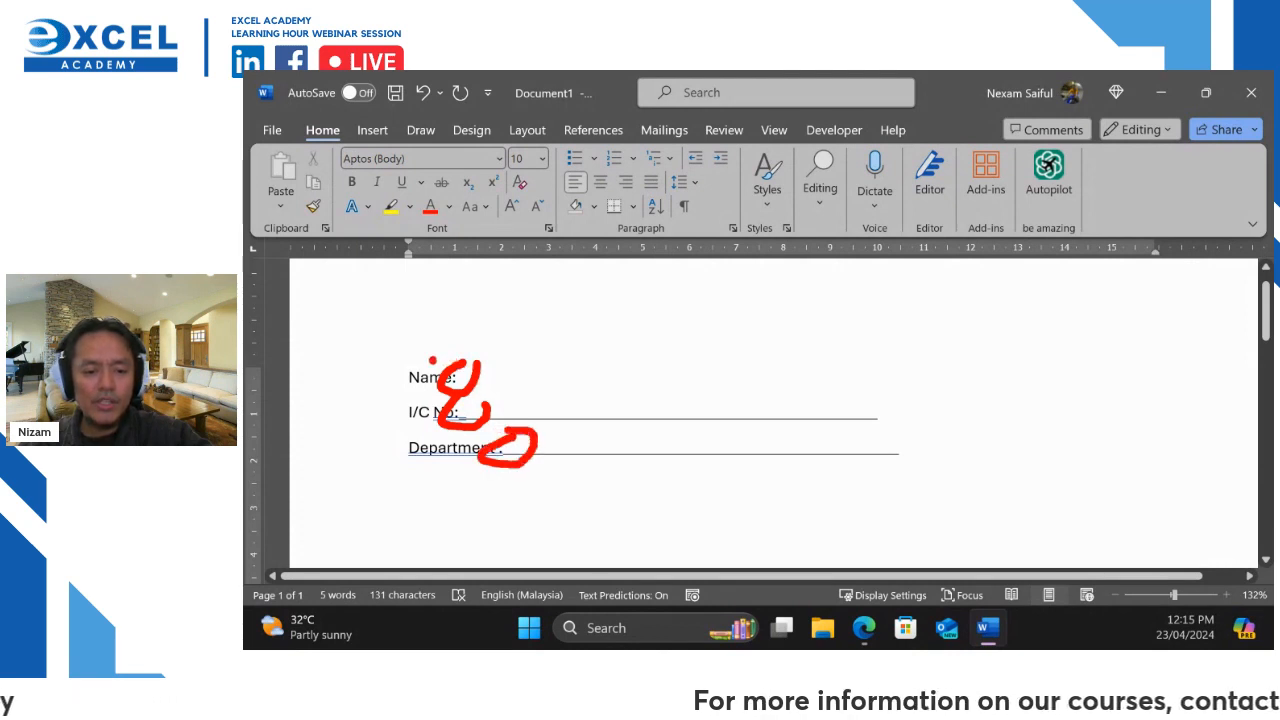
pyautogui.click(432, 360)
pyautogui.moveTo(414, 475)
pyautogui.mouseDown()
pyautogui.moveTo(486, 477)
pyautogui.moveTo(472, 491)
pyautogui.mouseUp()
pyautogui.press('Escape')
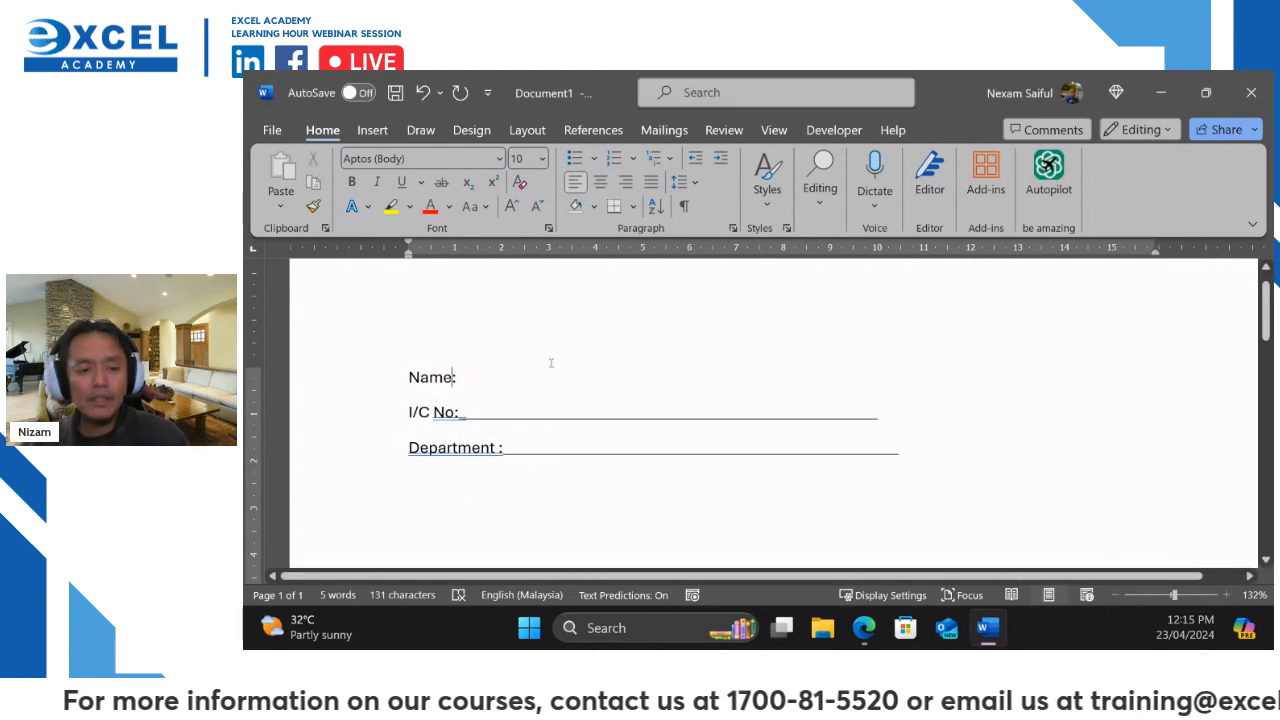
# Insert tabs before the Name, I/C No and Department colons to line them up
pyautogui.press('Left')
pyautogui.press('Tab')
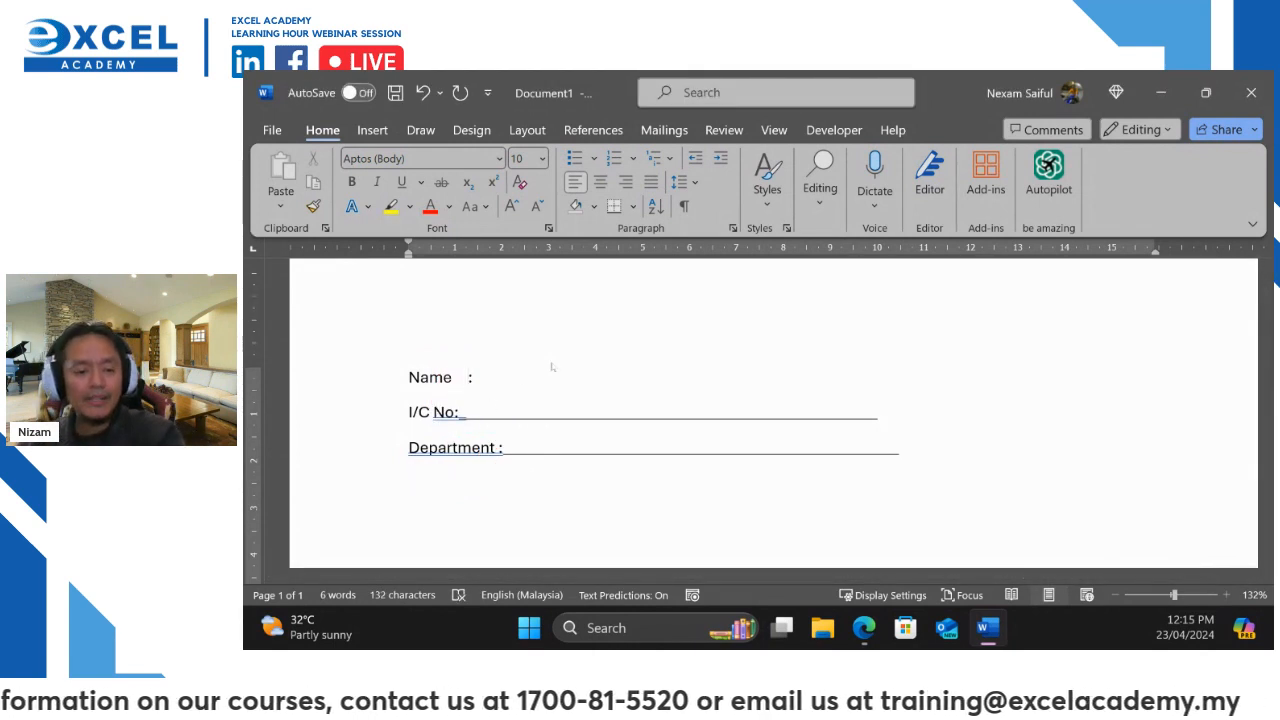
pyautogui.press('Tab')
pyautogui.click(457, 412)
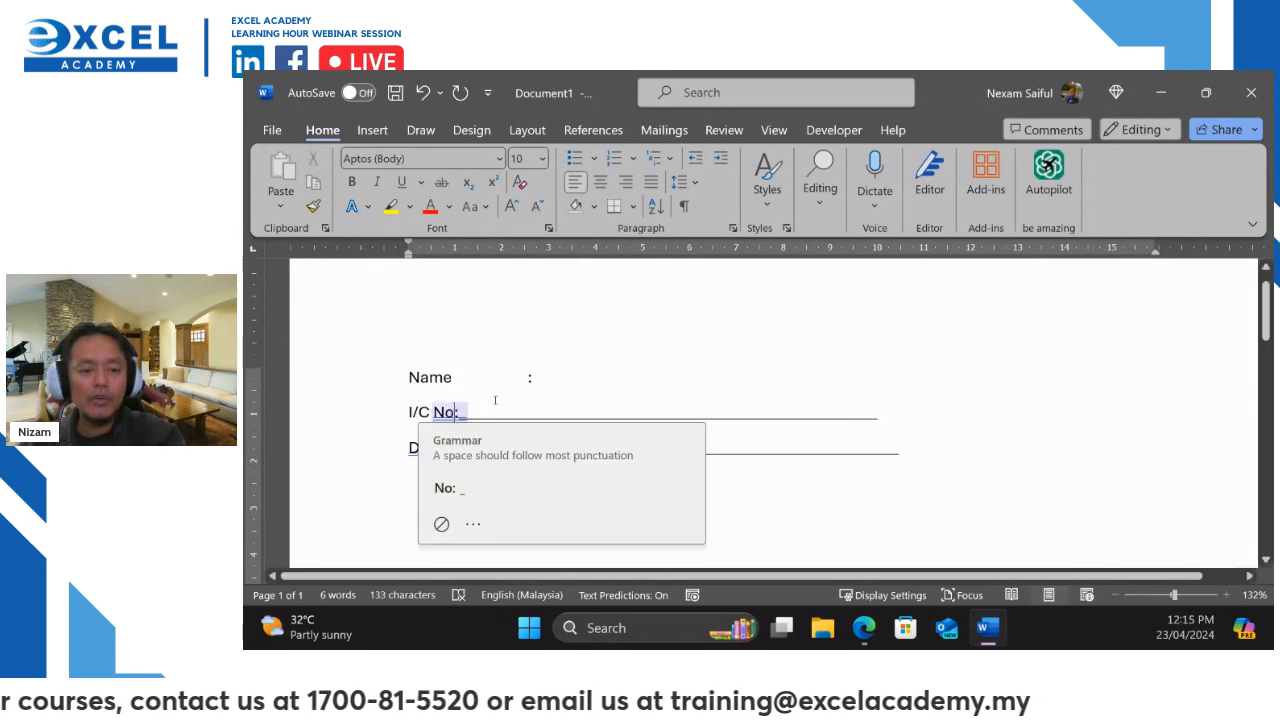
pyautogui.press('Tab')
pyautogui.press('Tab')
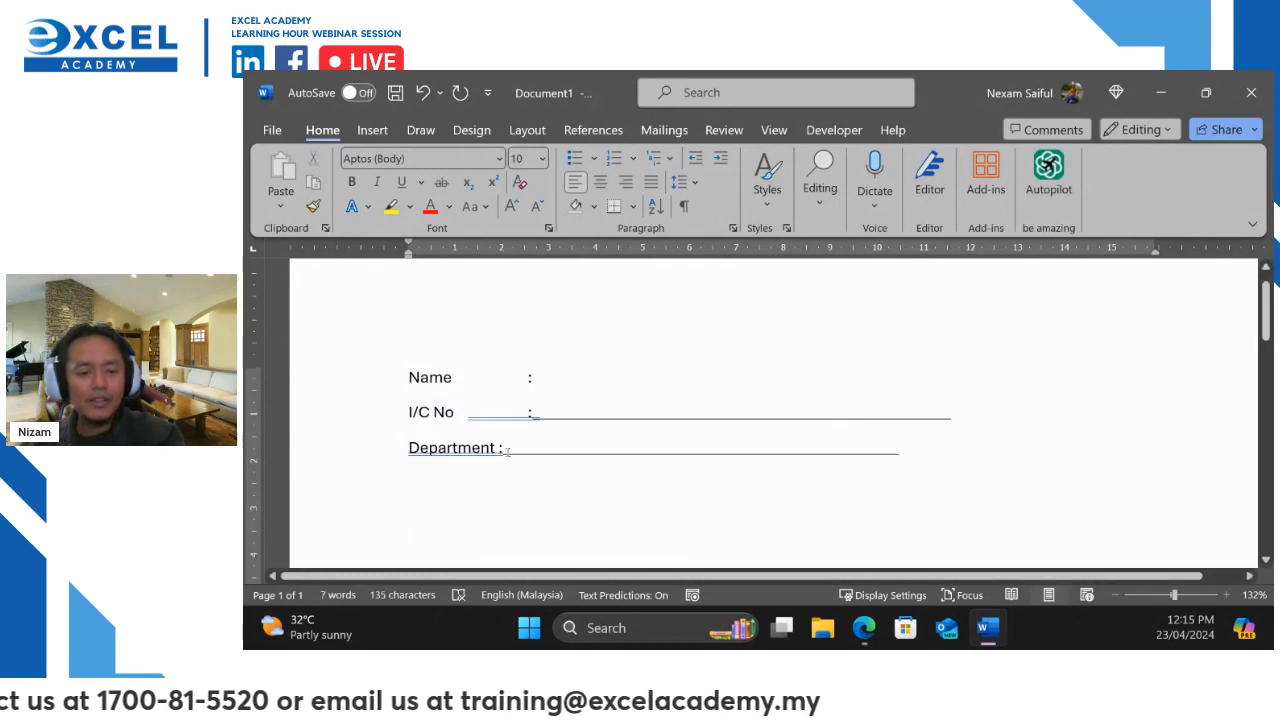
pyautogui.click(497, 447)
pyautogui.press('Tab')
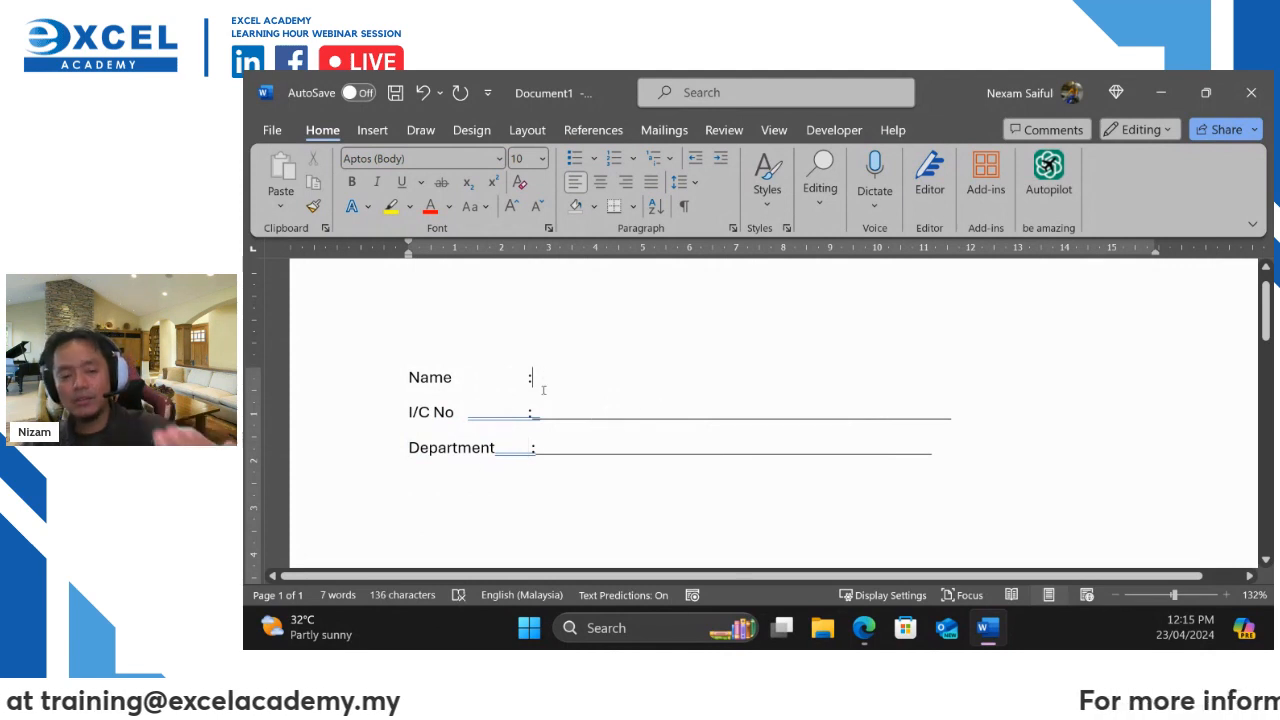
# Dismiss the grammar warning on the Department gap and check the I/C No suggestions
pyautogui.moveTo(555, 414); pyautogui.dragTo(508, 417)
pyautogui.rightClick(508, 417)
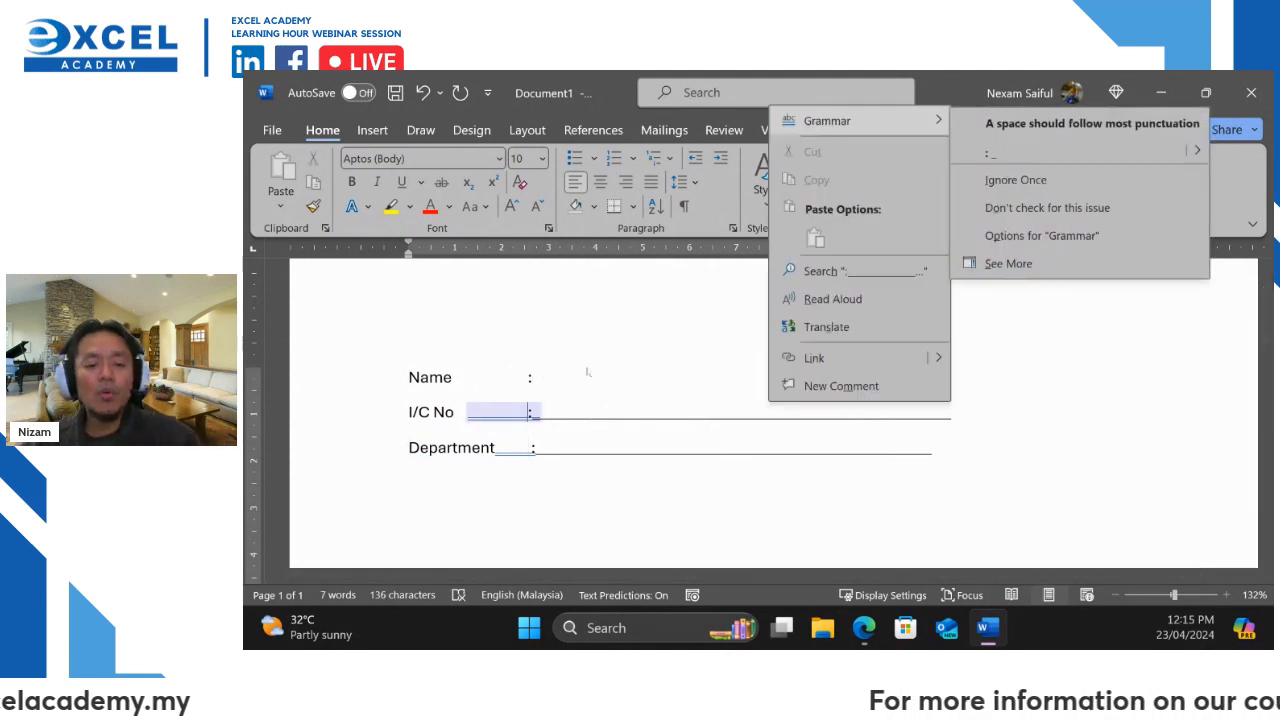
pyautogui.click(884, 268)
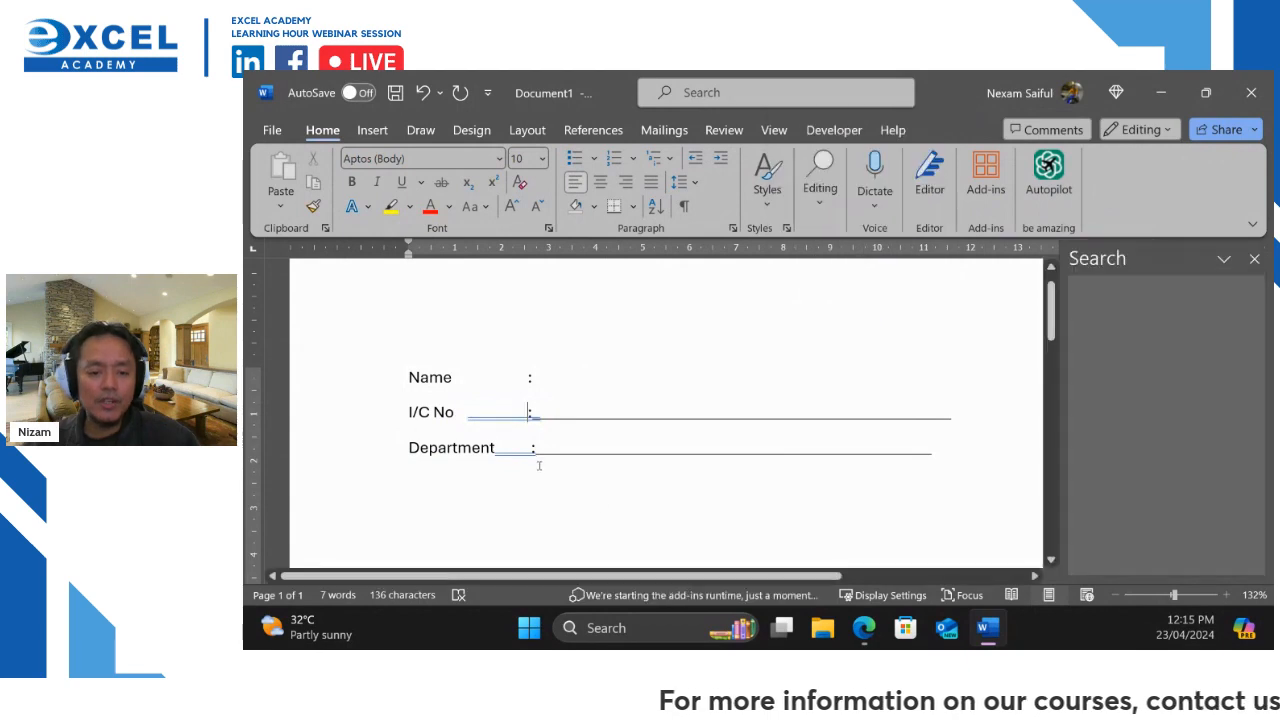
pyautogui.moveTo(538, 448); pyautogui.dragTo(496, 448)
pyautogui.rightClick(515, 447)
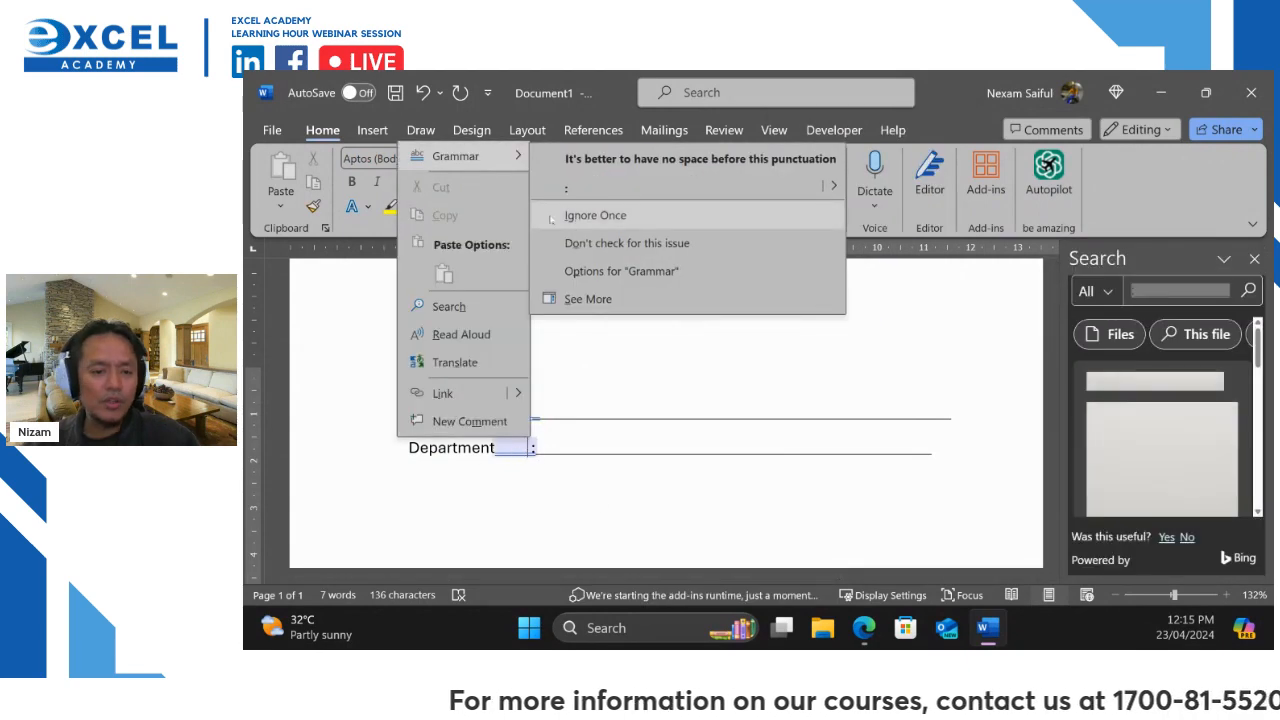
pyautogui.click(597, 216)
pyautogui.rightClick(506, 415)
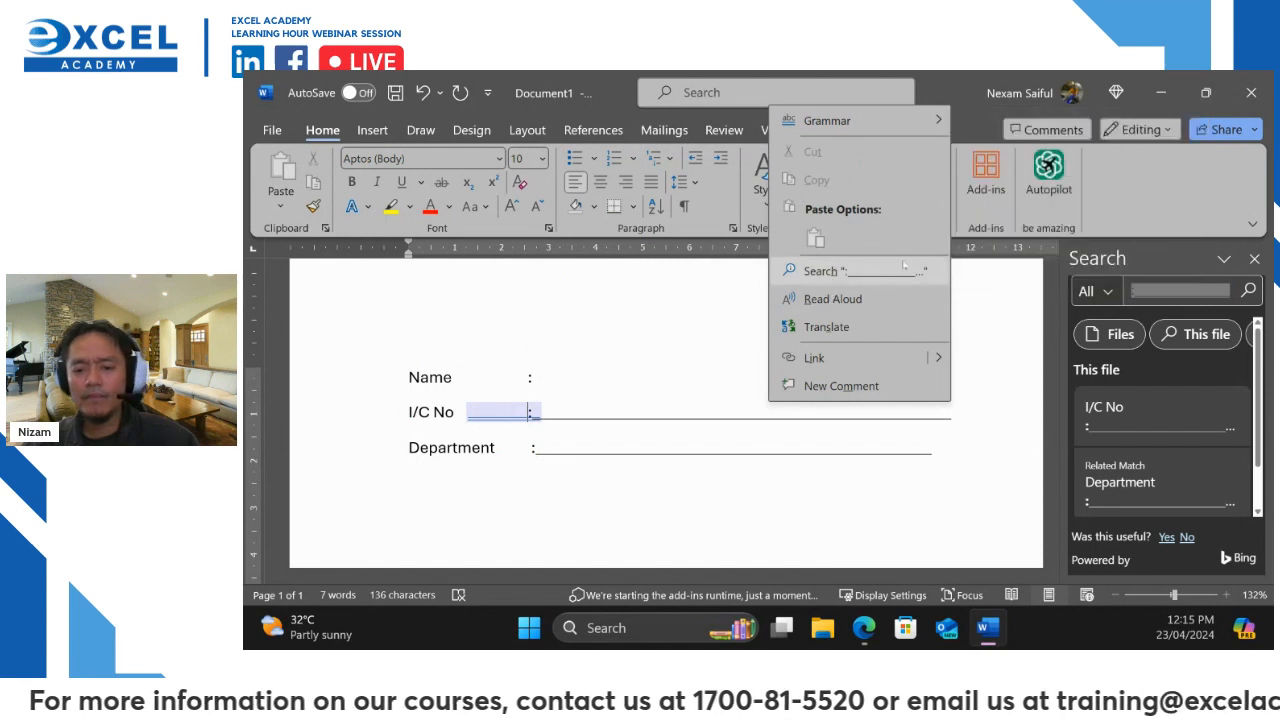
pyautogui.click(520, 405)
# Remove an extra character from the I/C No line and Ignore Once its grammar flag
pyautogui.click(620, 409)
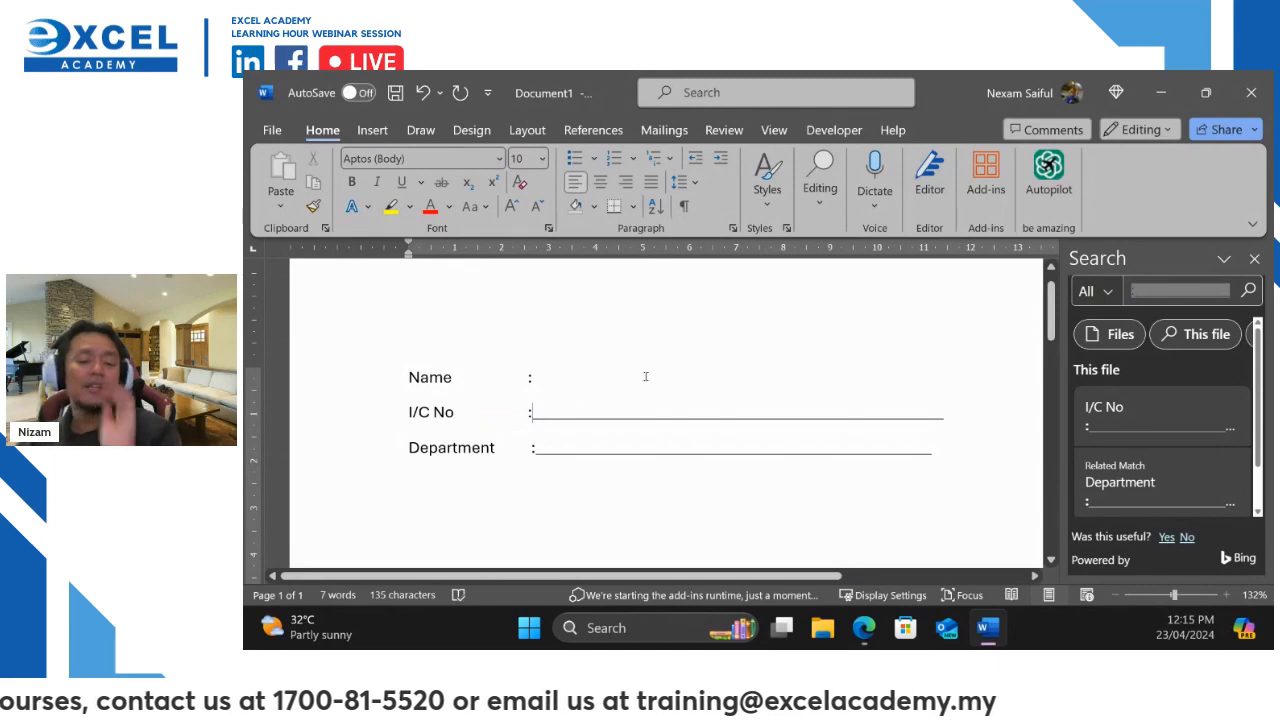
pyautogui.press('BackSpace')
pyautogui.press('Up')
pyautogui.doubleClick(497, 413)
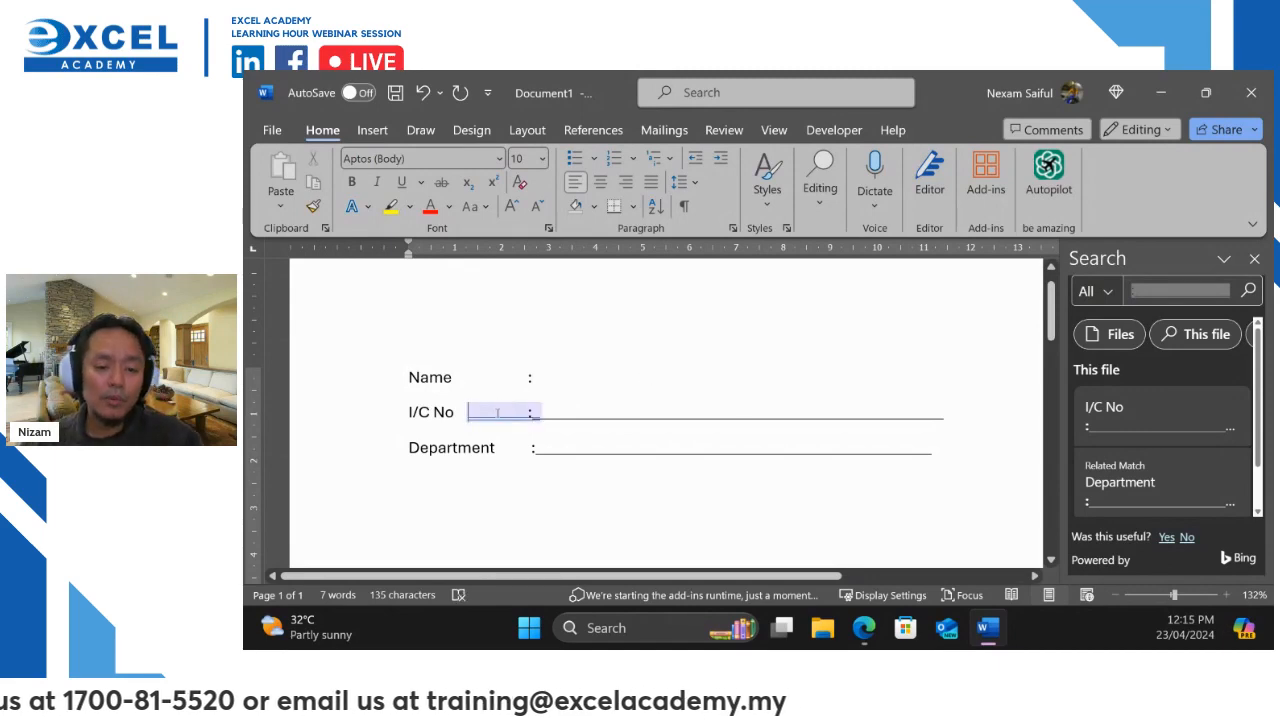
pyautogui.rightClick(497, 413)
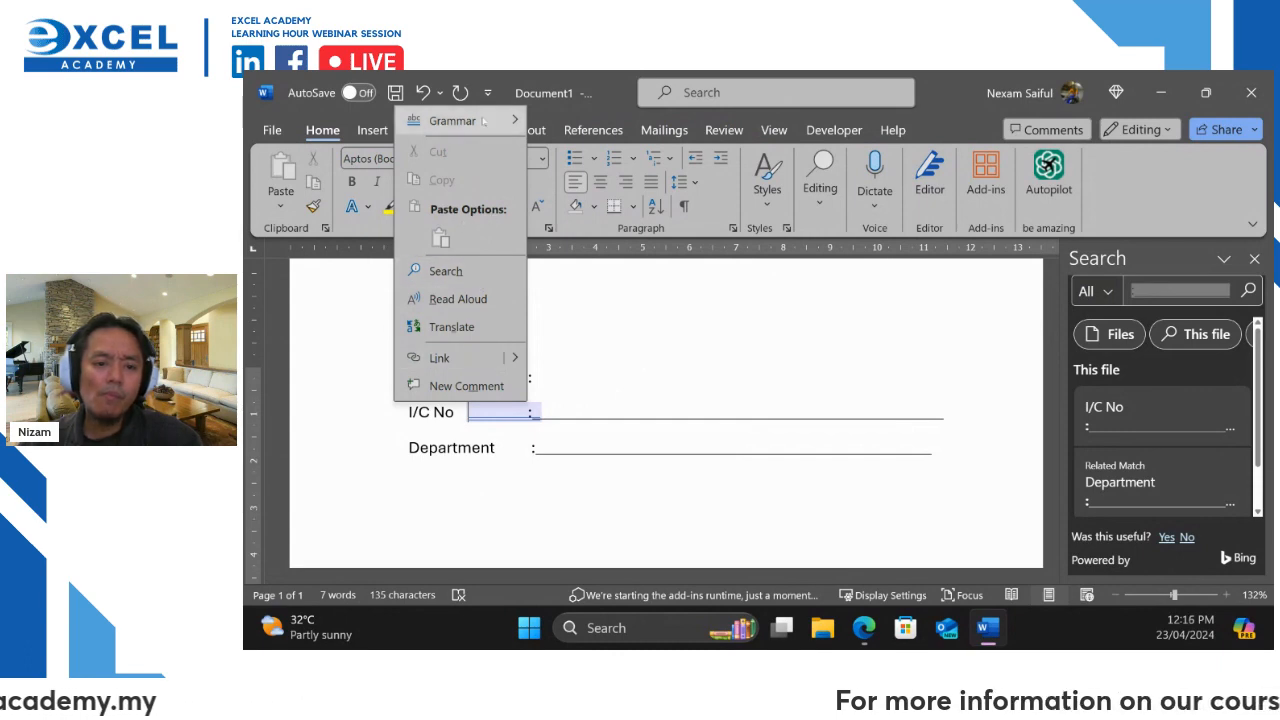
pyautogui.moveTo(455, 121)
pyautogui.click(612, 181)
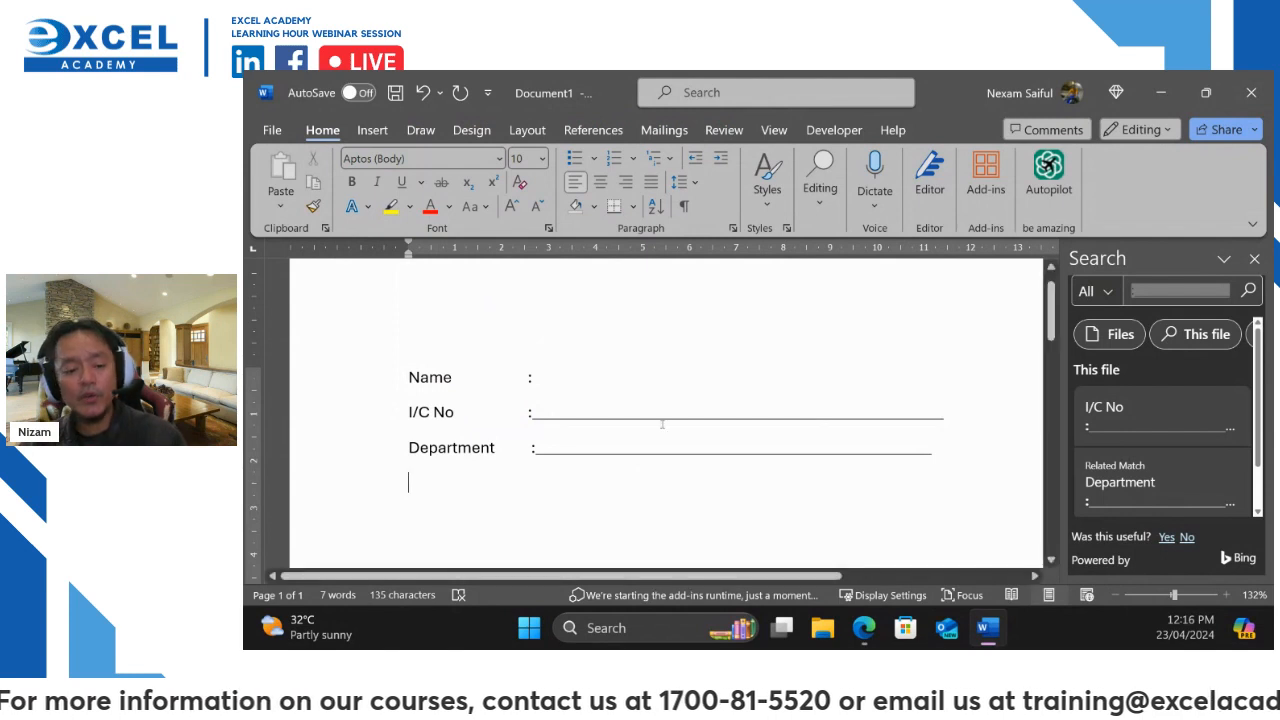
# Turn on formatting marks with Ctrl+Shift+8 to inspect the tab characters
pyautogui.moveTo(670, 188)
pyautogui.mouseDown()
pyautogui.moveTo(714, 232)
pyautogui.moveTo(807, 438)
pyautogui.mouseUp()
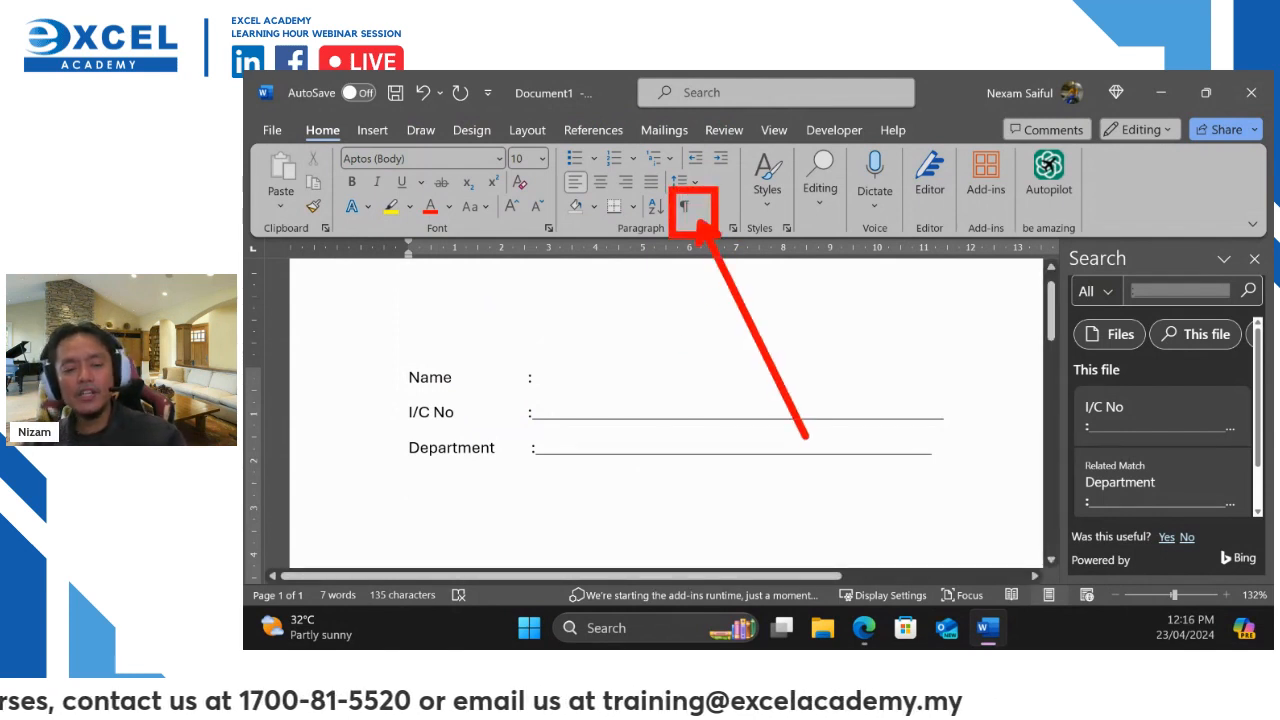
pyautogui.press('Escape')
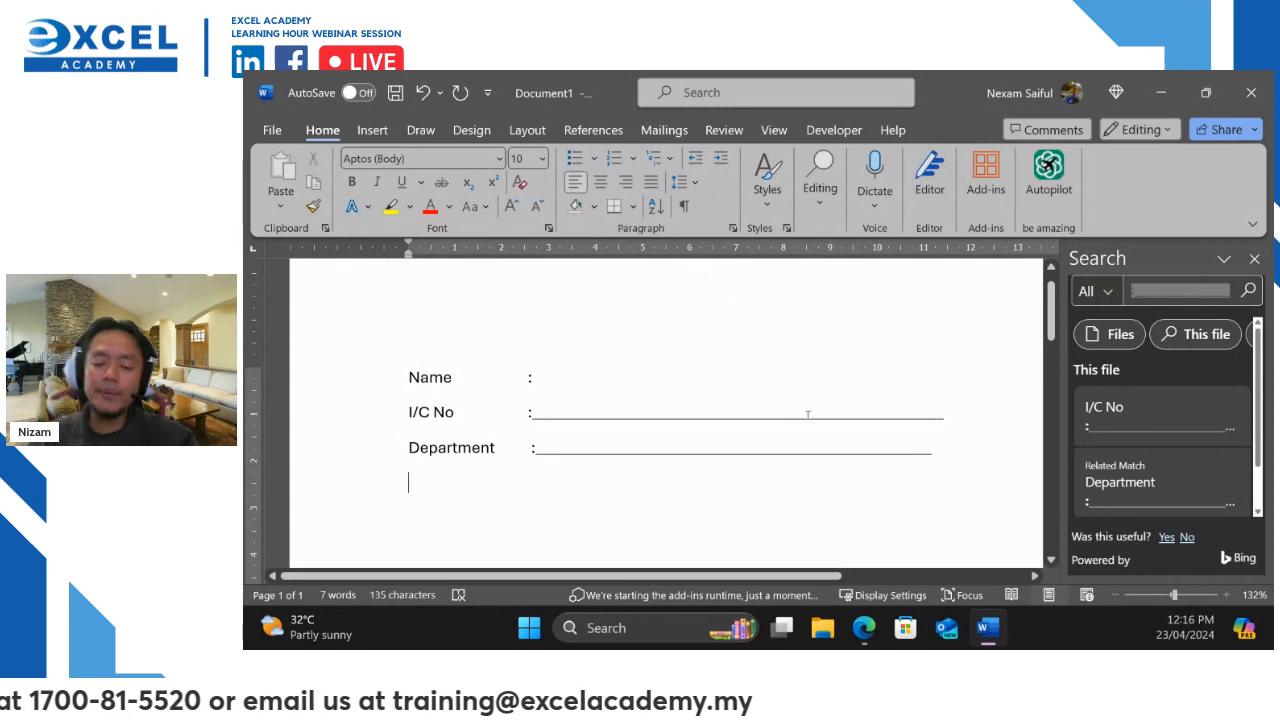
pyautogui.hotkey('ctrl', 'shift', '8')
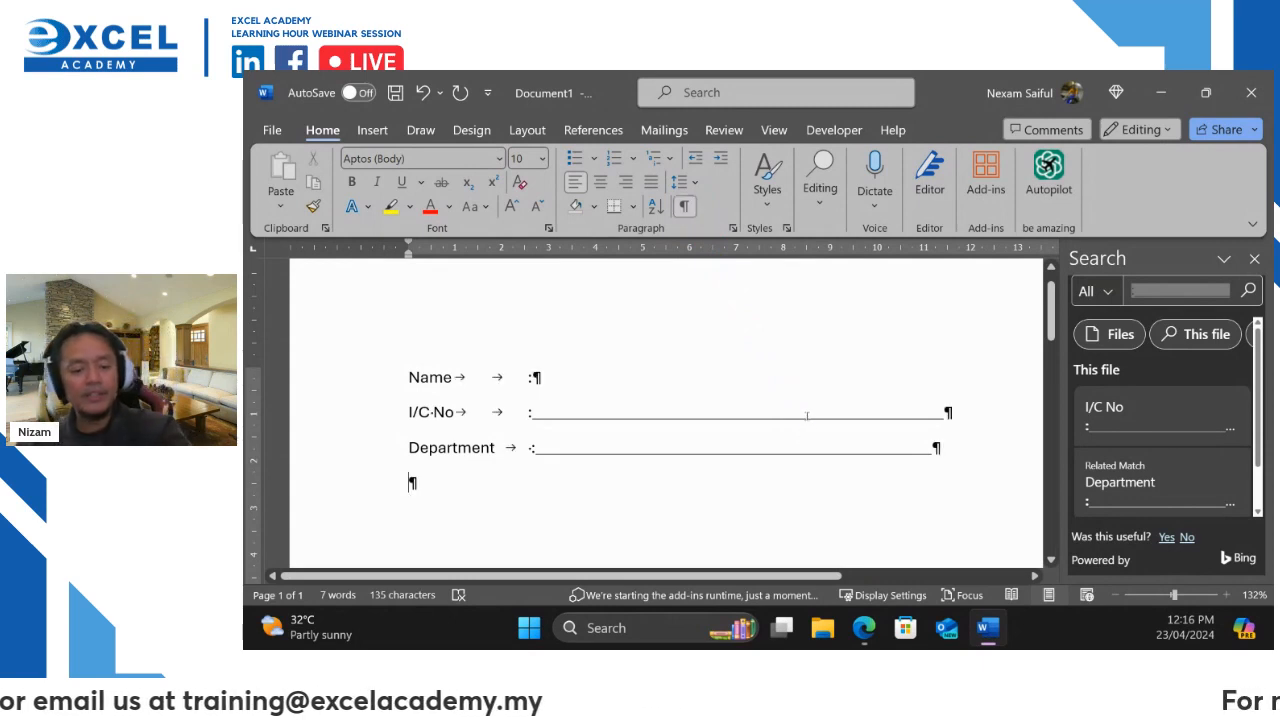
pyautogui.moveTo(470, 358)
pyautogui.mouseDown()
pyautogui.moveTo(448, 386)
pyautogui.moveTo(474, 360)
pyautogui.moveTo(530, 378)
pyautogui.mouseUp()
pyautogui.moveTo(463, 403)
pyautogui.mouseDown()
pyautogui.moveTo(478, 400)
pyautogui.moveTo(454, 391)
pyautogui.moveTo(517, 402)
pyautogui.moveTo(493, 437)
pyautogui.moveTo(524, 412)
pyautogui.mouseUp()
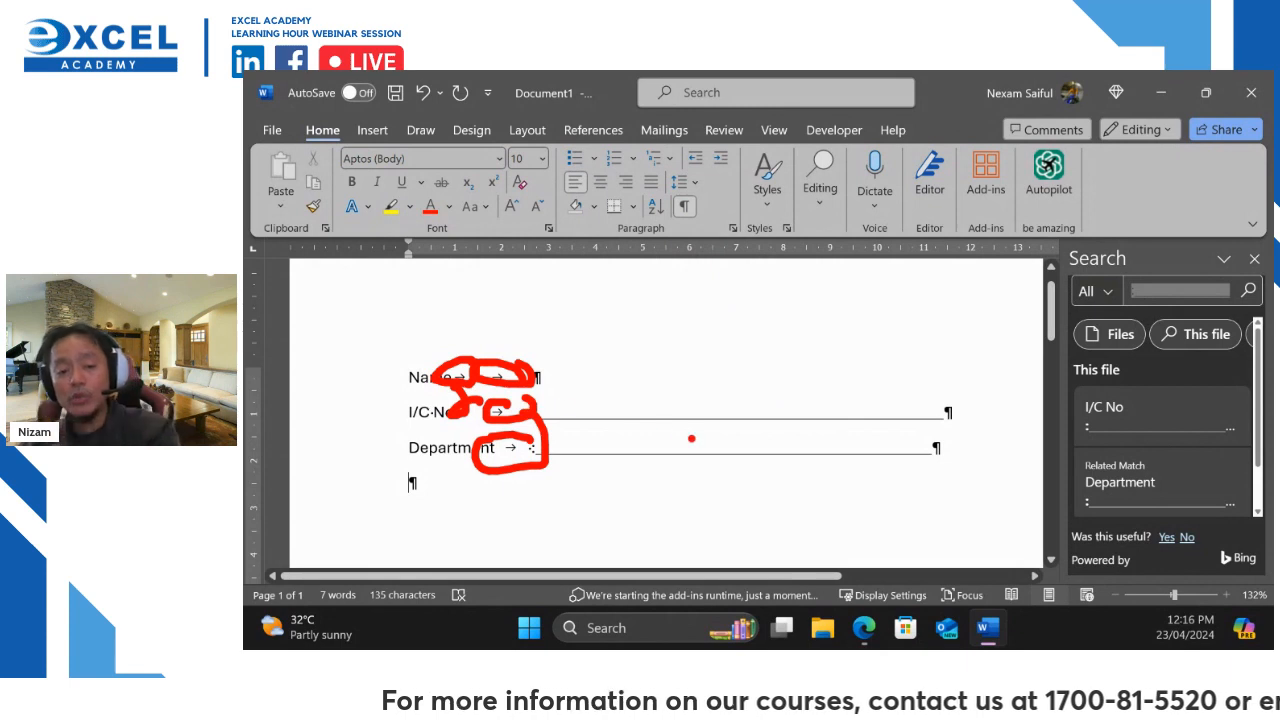
pyautogui.press('Escape')
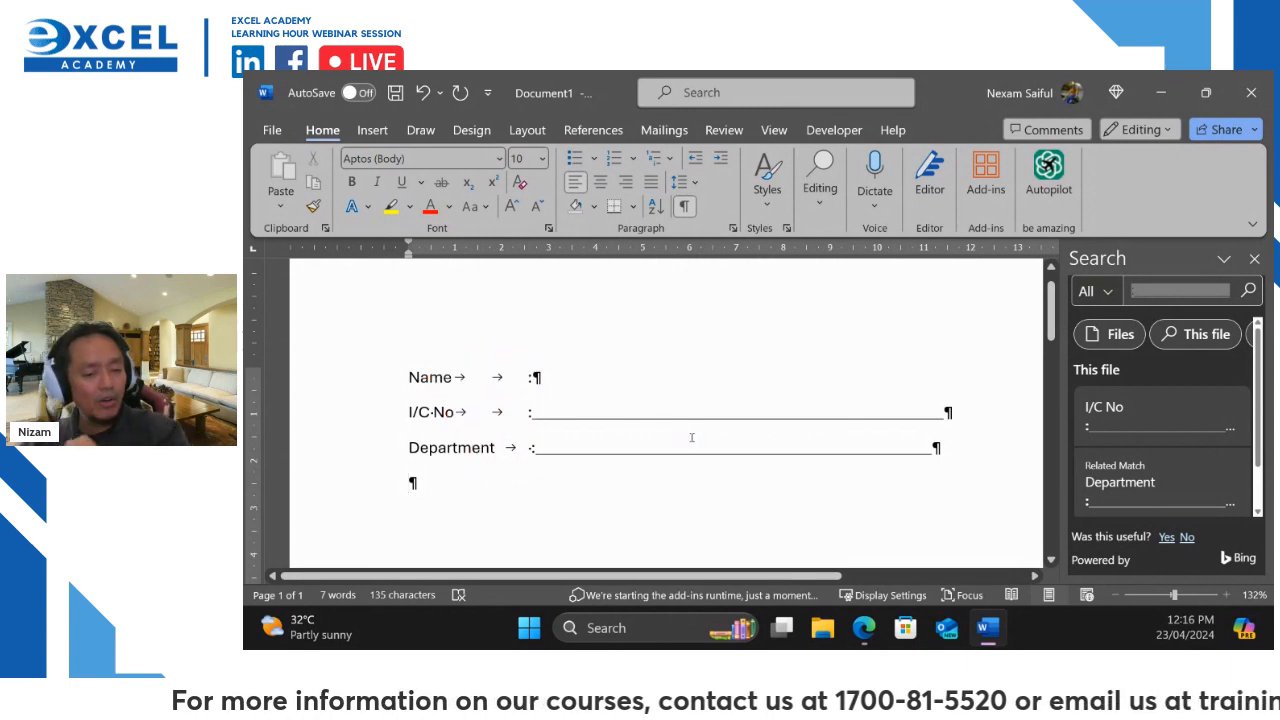
# Undo the added tab spacing with Ctrl+Z
pyautogui.moveTo(551, 378); pyautogui.dragTo(442, 482)
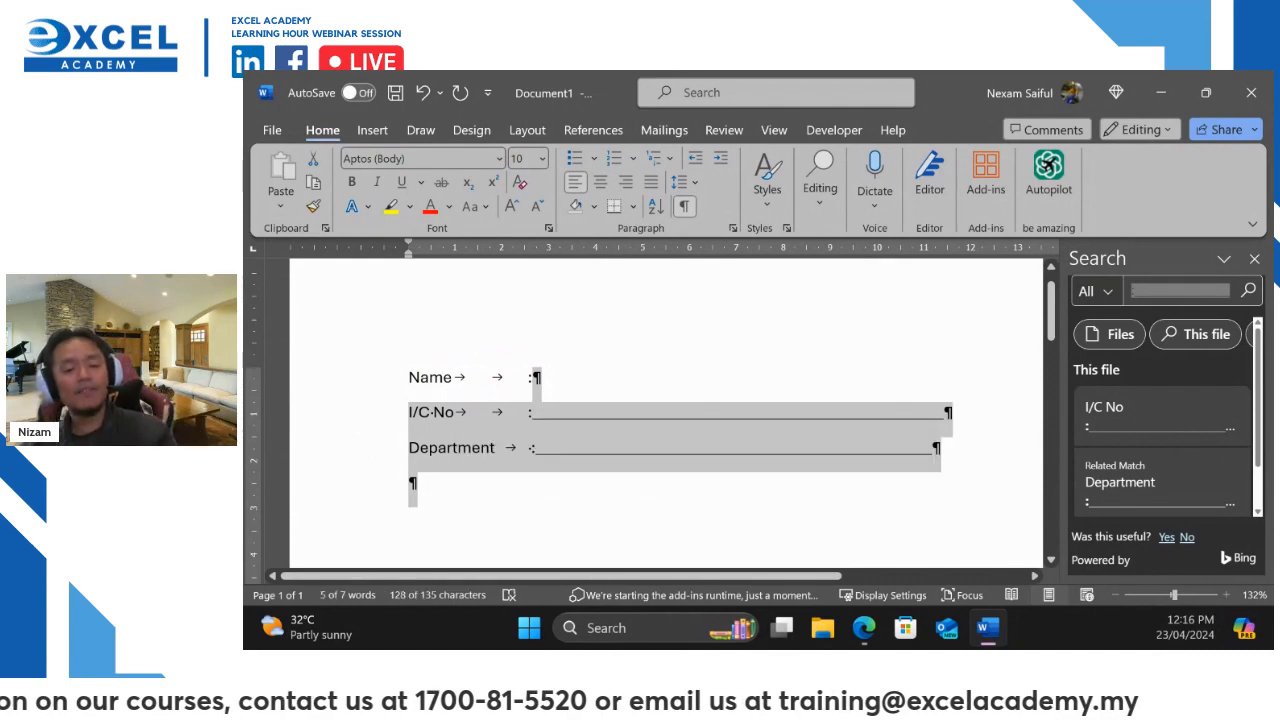
pyautogui.click(411, 483)
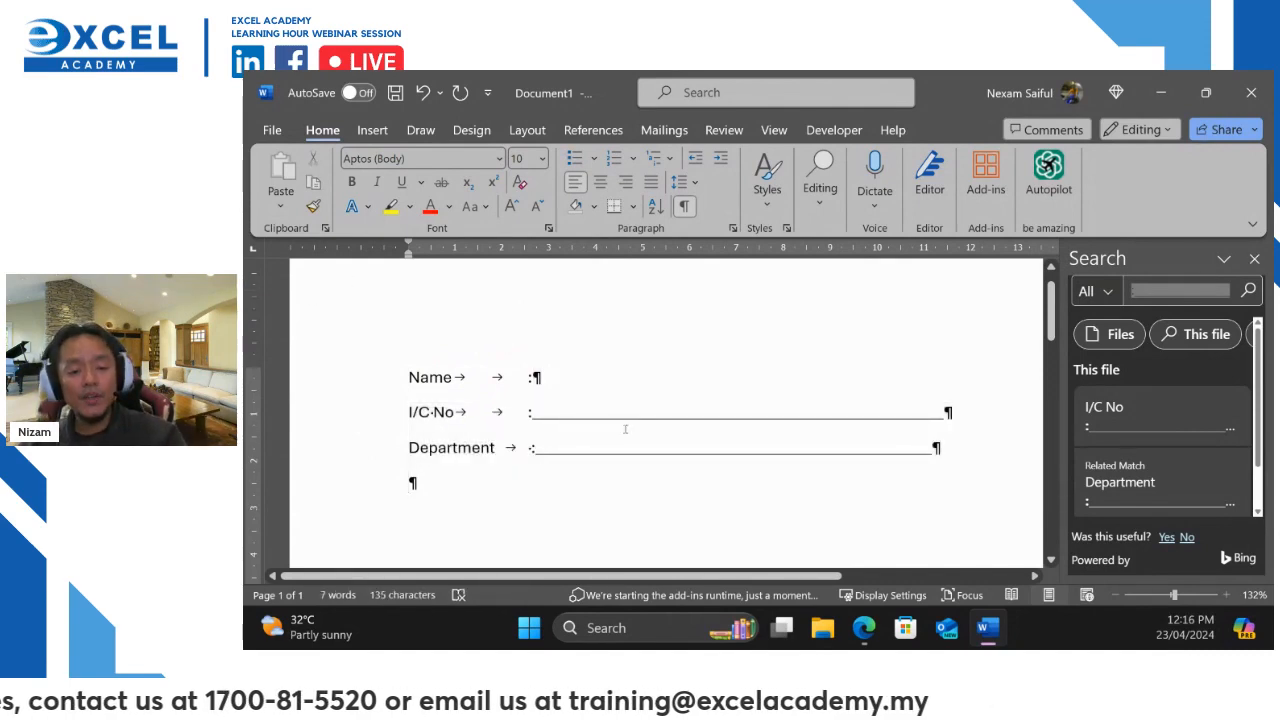
pyautogui.hotkey('ctrl', 'z')
pyautogui.hotkey('ctrl', 'z')
pyautogui.hotkey('ctrl', 'z')
pyautogui.hotkey('ctrl', 'z')
pyautogui.hotkey('ctrl', 'z')
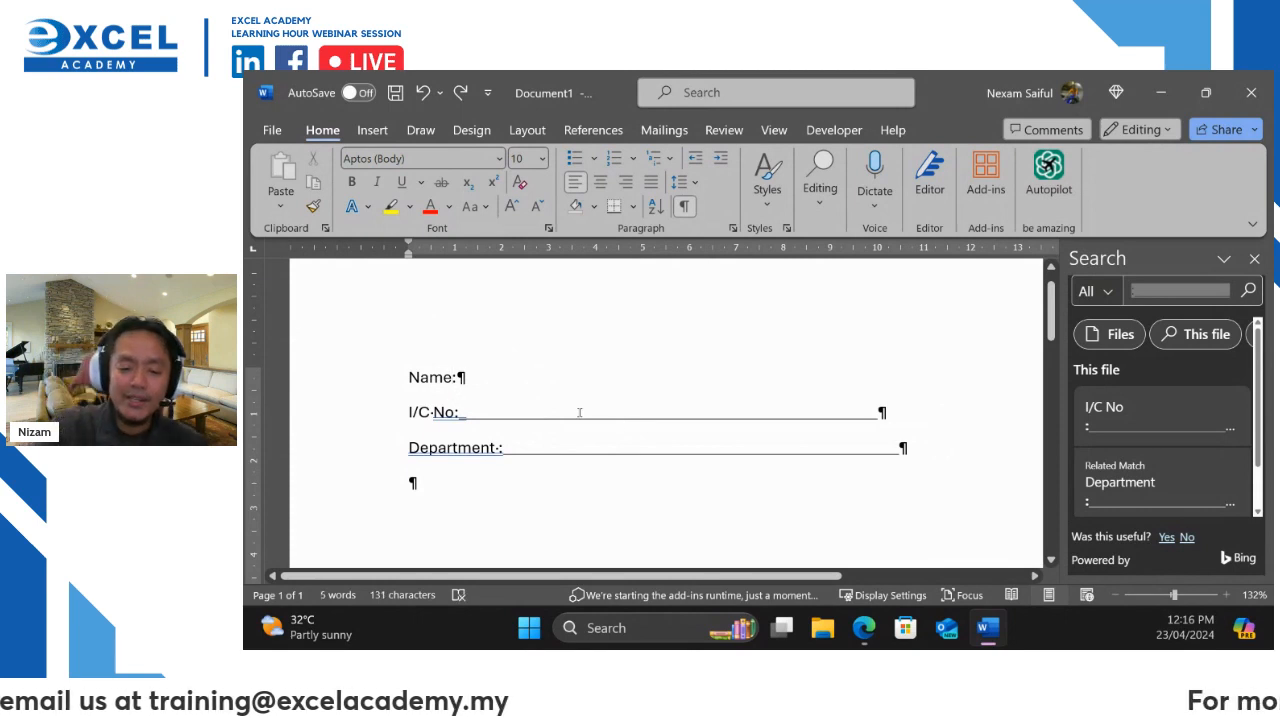
# Hide formatting marks and delete the colons and underscore blanks after Name, I/C No and Department
pyautogui.hotkey('ctrl', 'shift', '8')
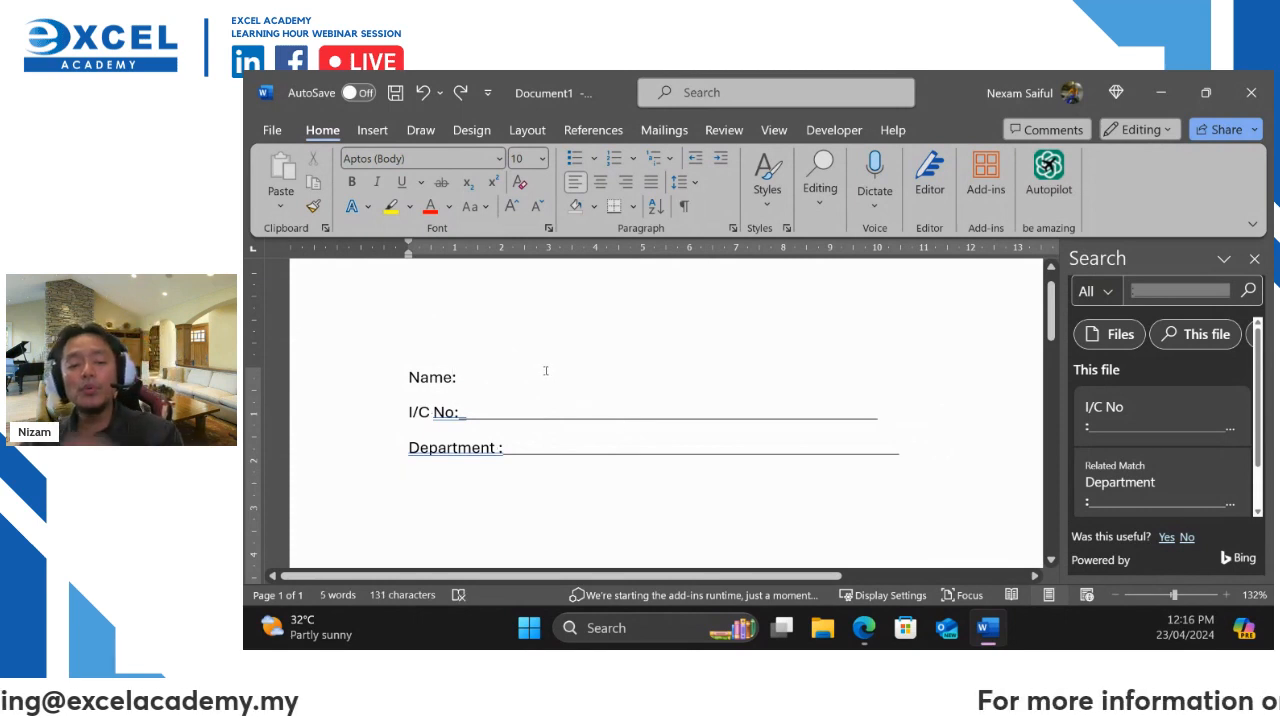
pyautogui.press('BackSpace')
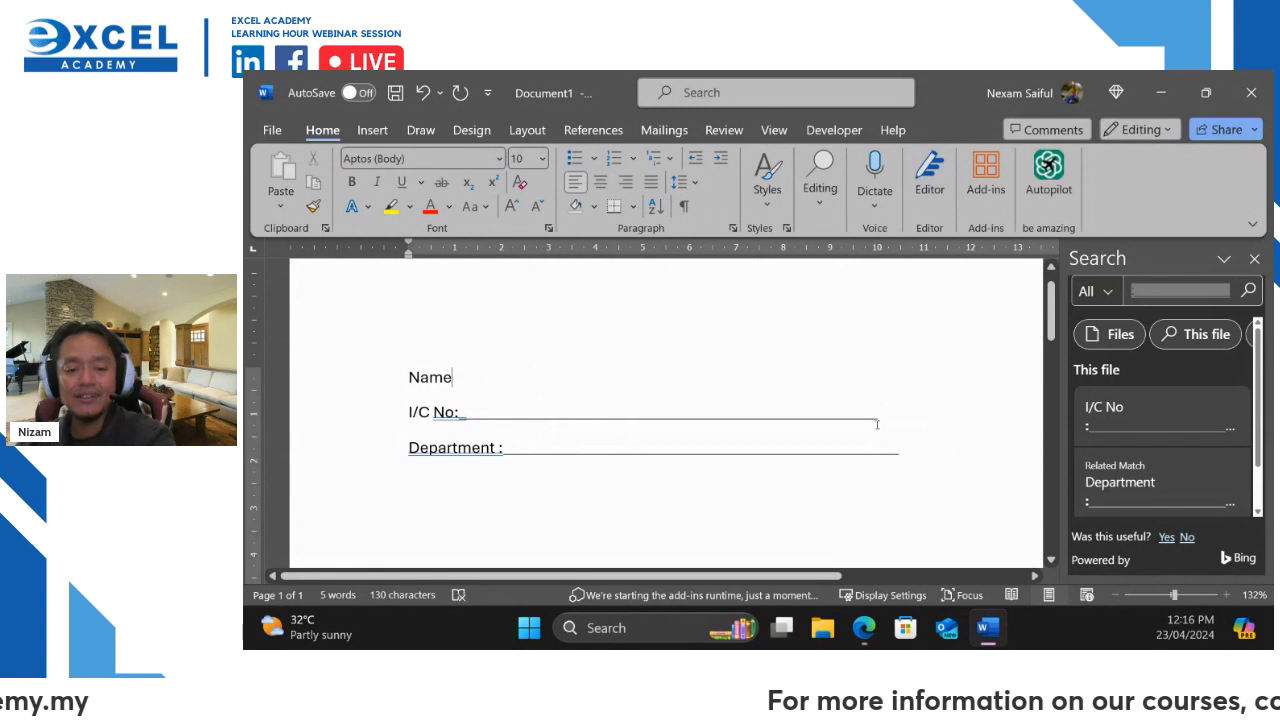
pyautogui.moveTo(841, 429); pyautogui.dragTo(498, 450)
pyautogui.press('BackSpace')
pyautogui.press('BackSpace')
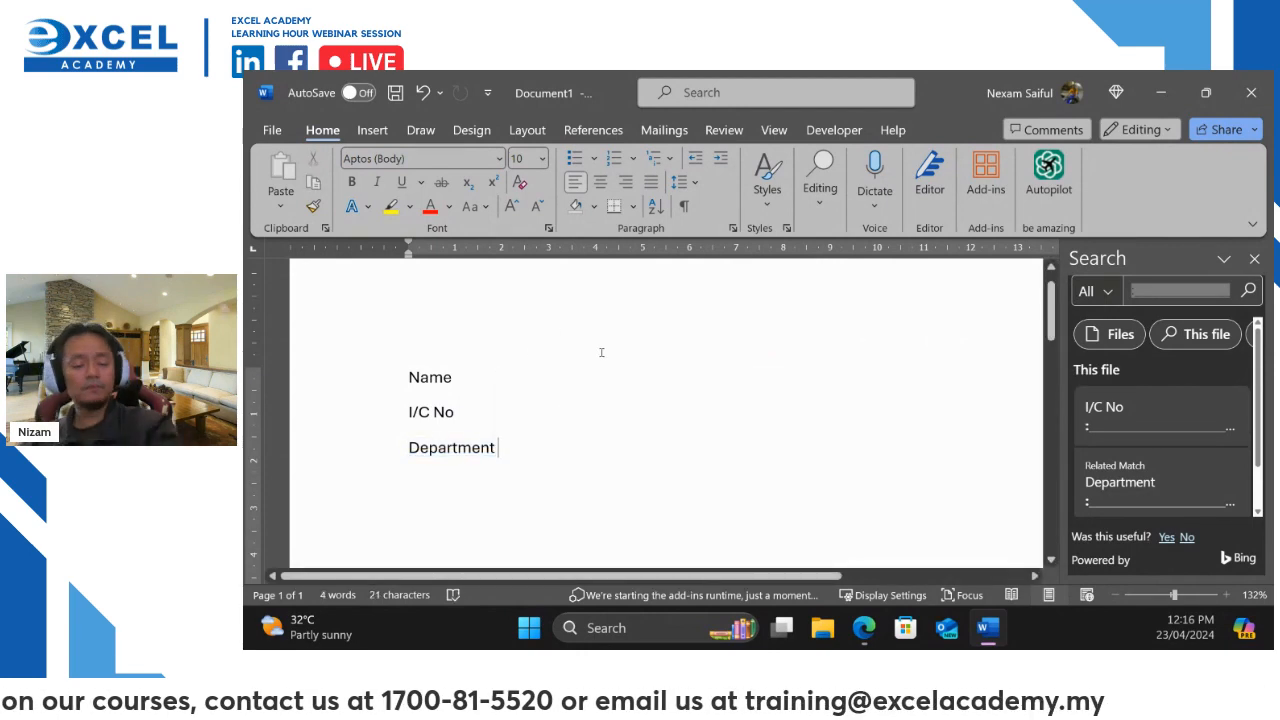
pyautogui.press('BackSpace')
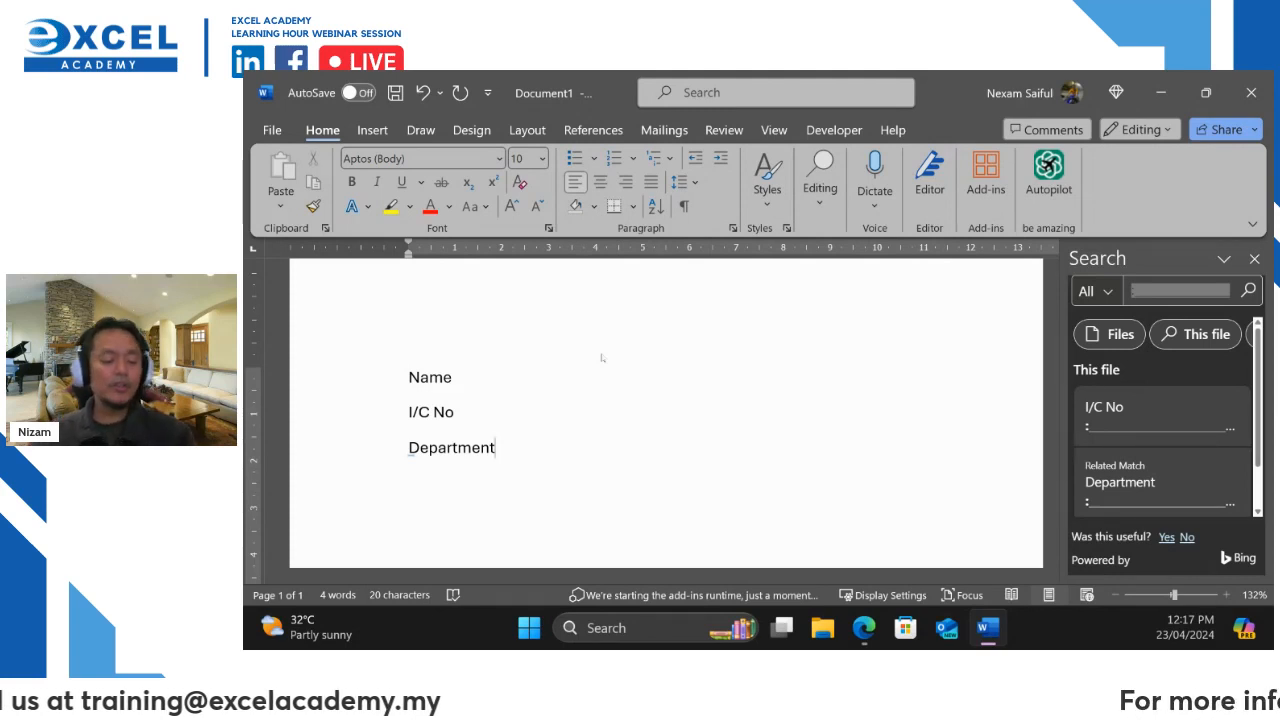
# Type 'Date' and 'Category' on new lines below Department and close the Search pane
pyautogui.scroll(-1, 601, 354)
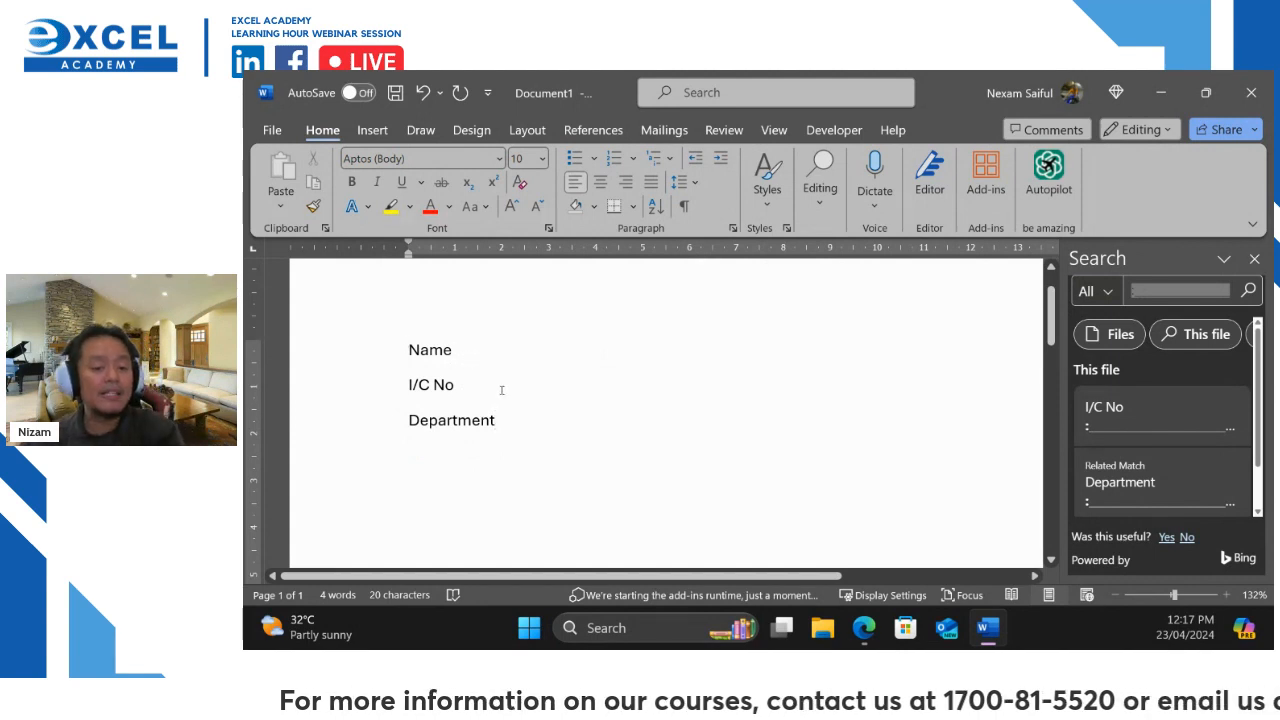
pyautogui.write('Date')
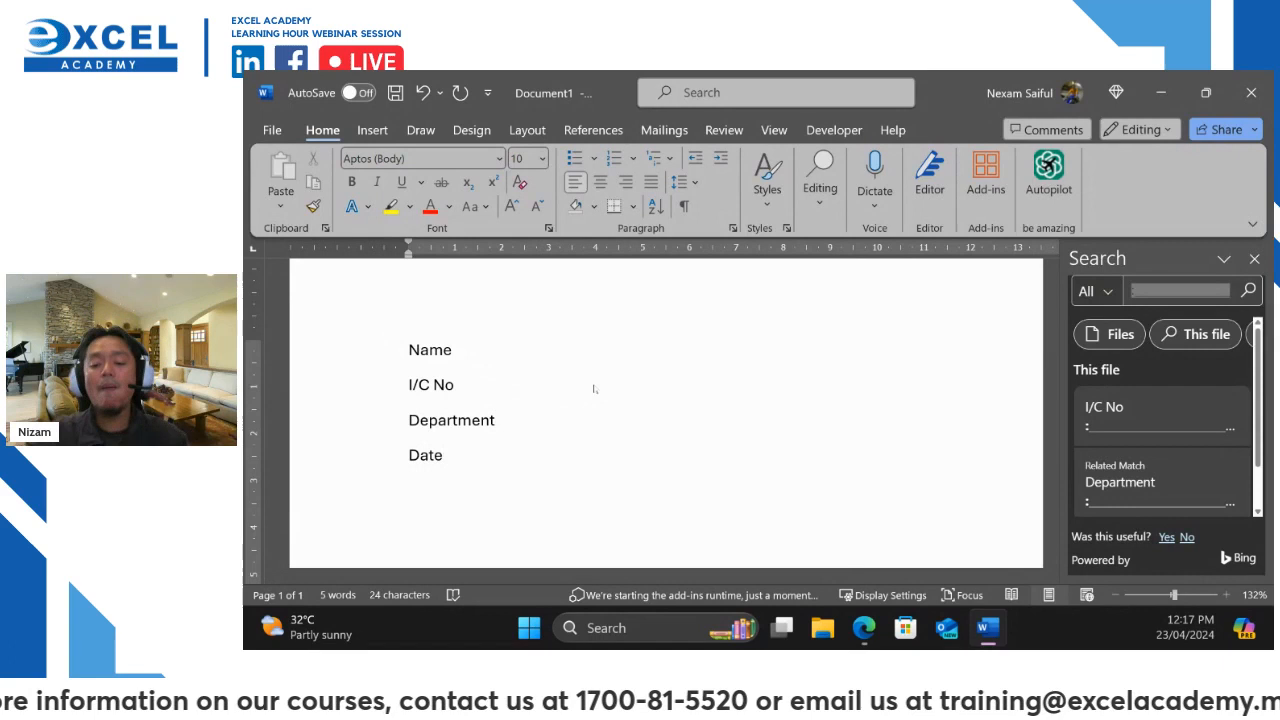
pyautogui.press('Return')
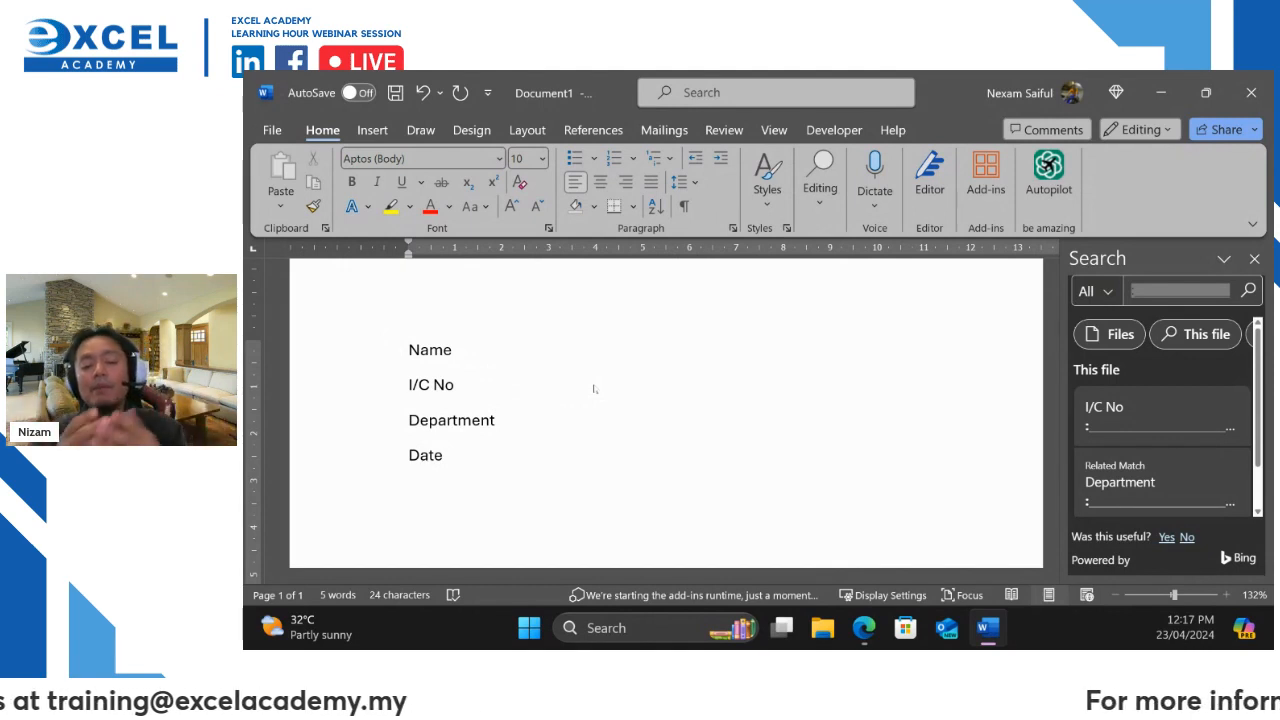
pyautogui.write('Category')
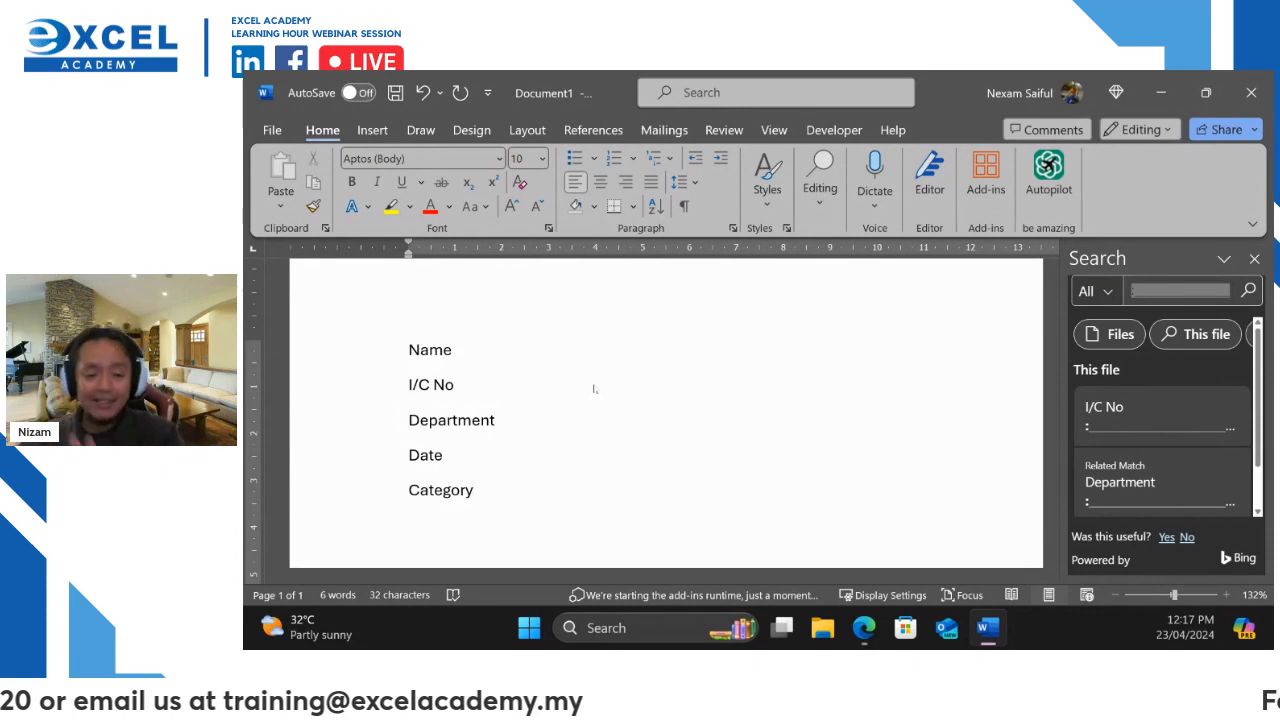
pyautogui.click(1253, 261)
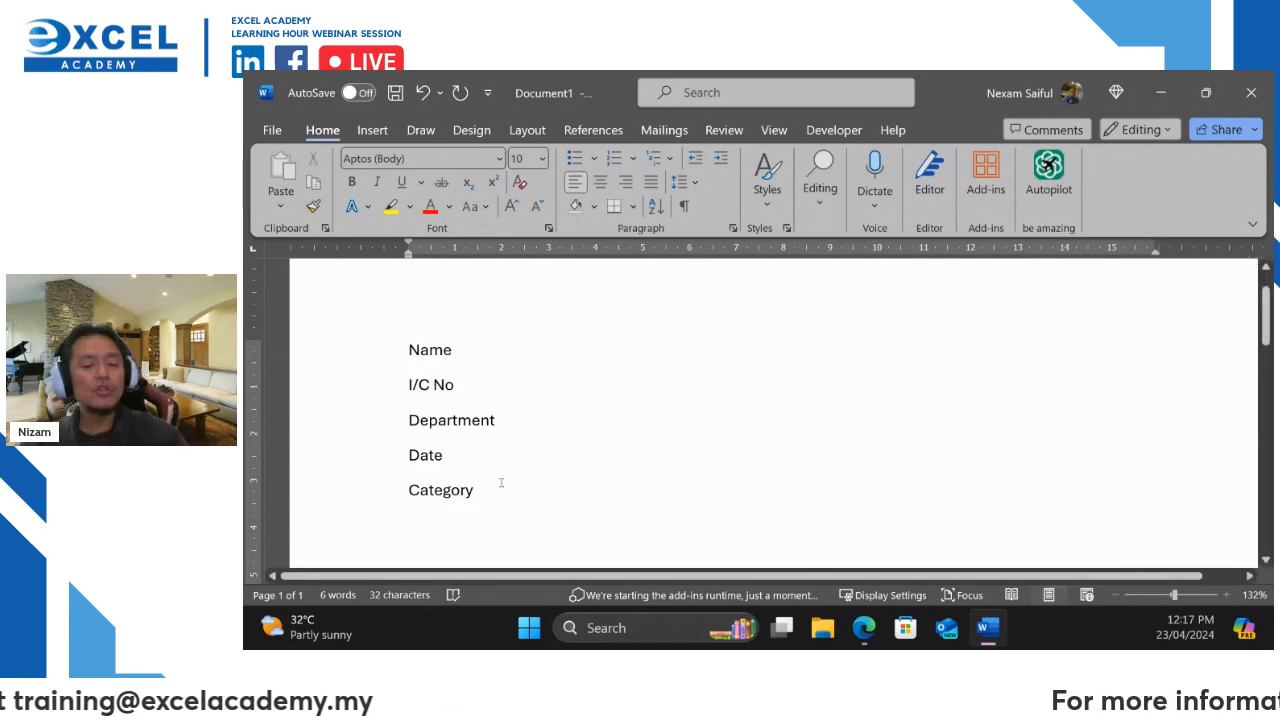
# Add a colon at the end of the Name, I/C No, Department, Date and Category lines
pyautogui.click(491, 358)
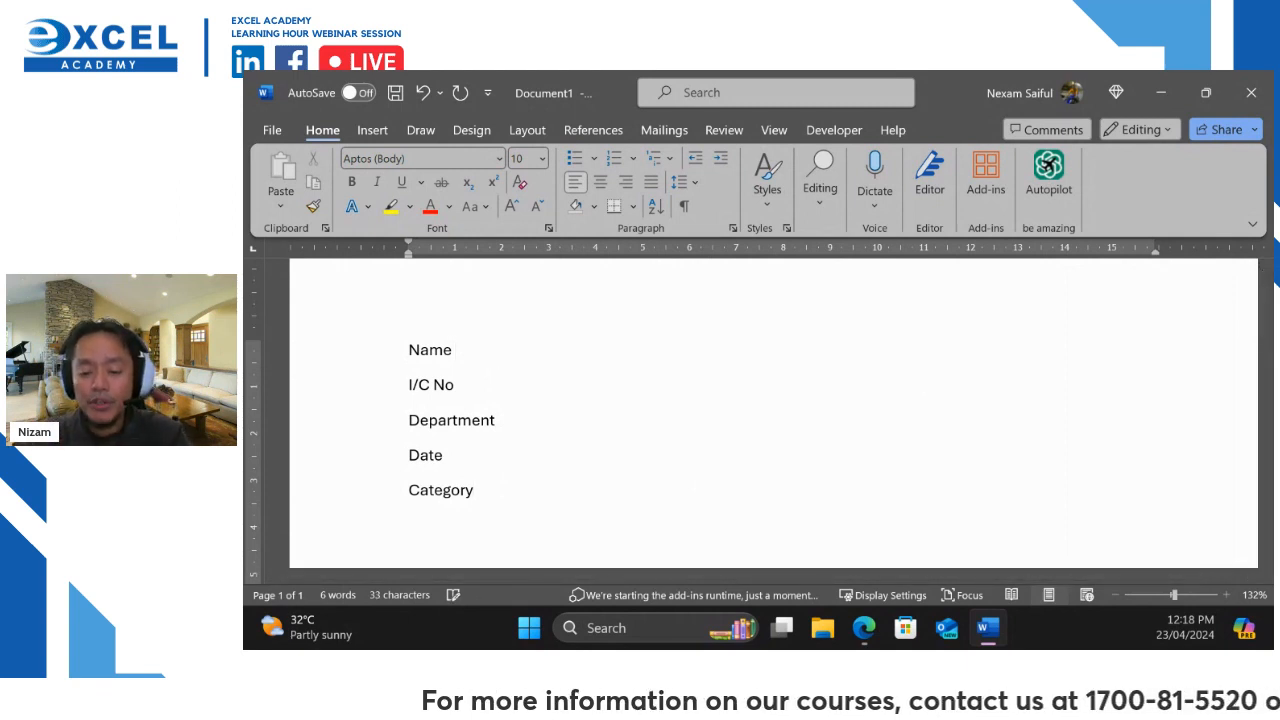
pyautogui.write(':')
pyautogui.press('Down')
pyautogui.write(':')
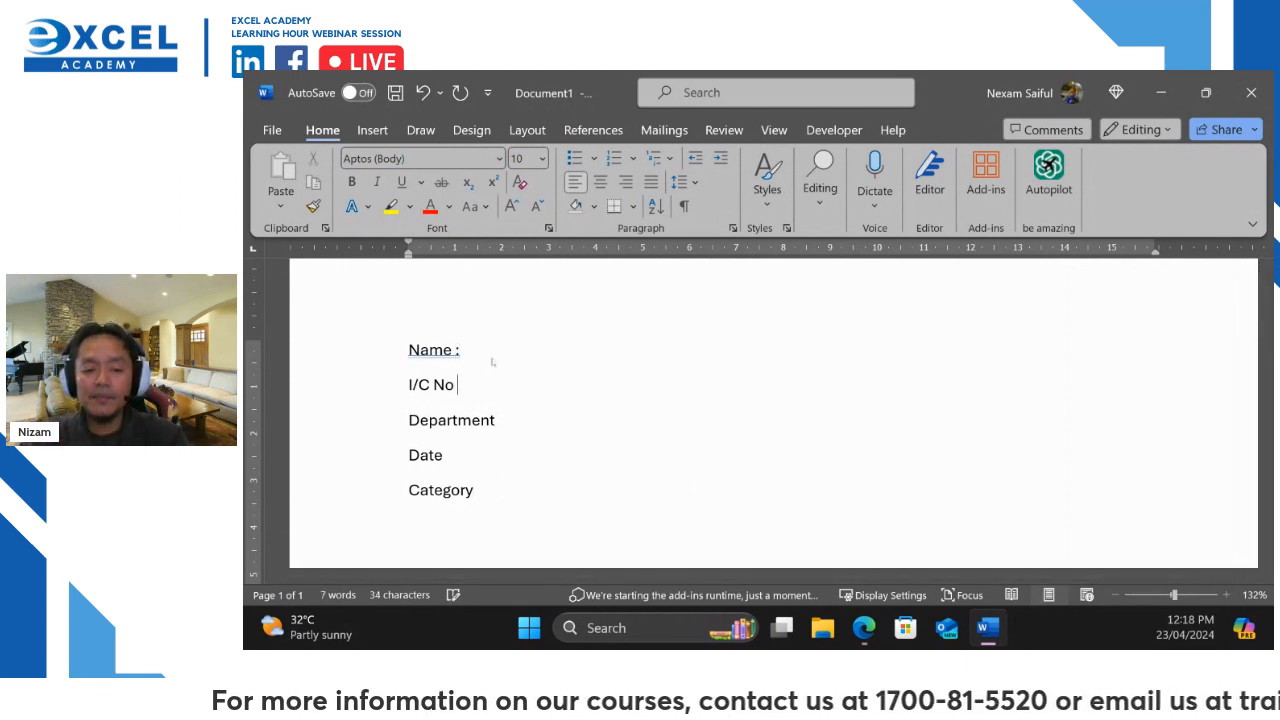
pyautogui.press('Down')
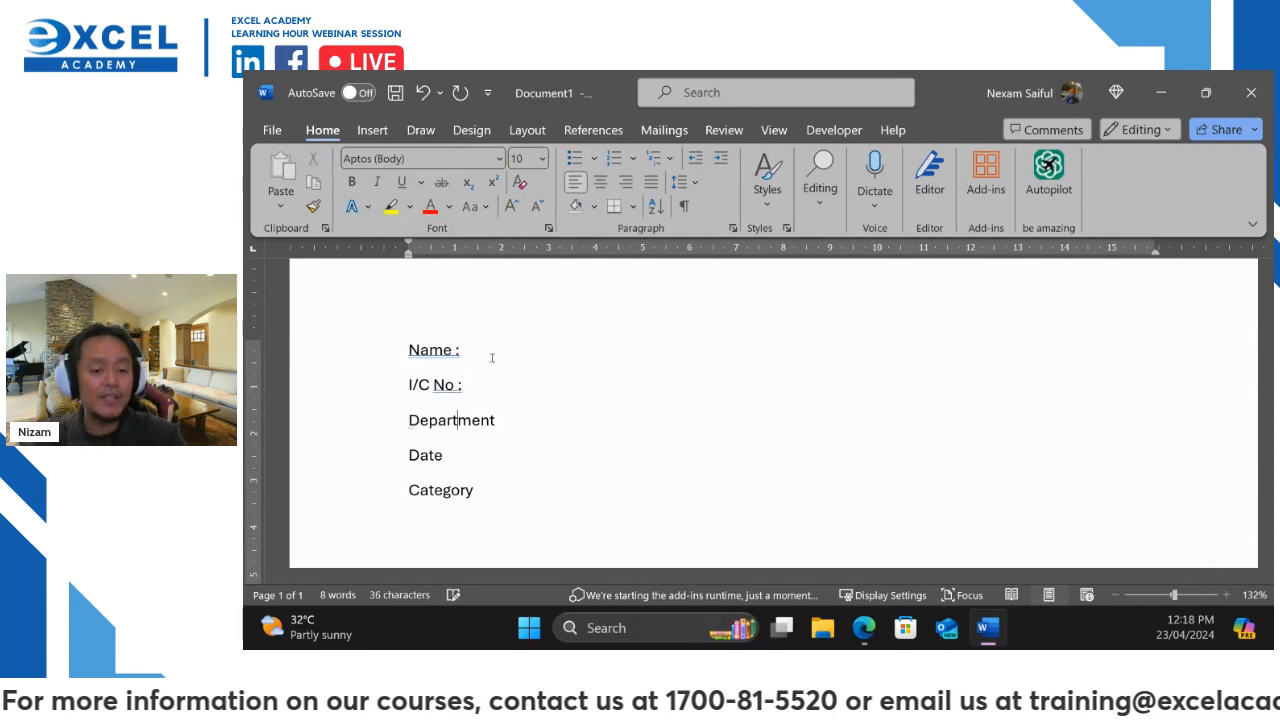
pyautogui.press('Right')
pyautogui.press('Right')
pyautogui.press('Right')
pyautogui.press('Right')
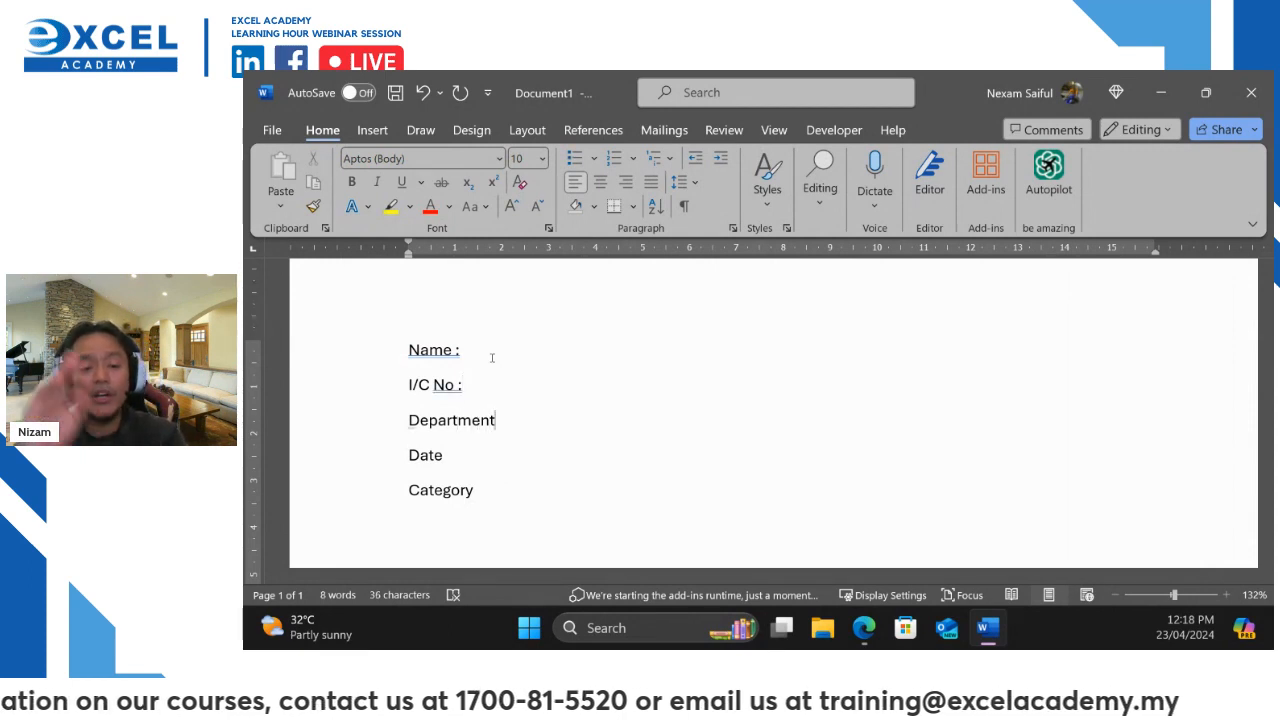
pyautogui.write(':')
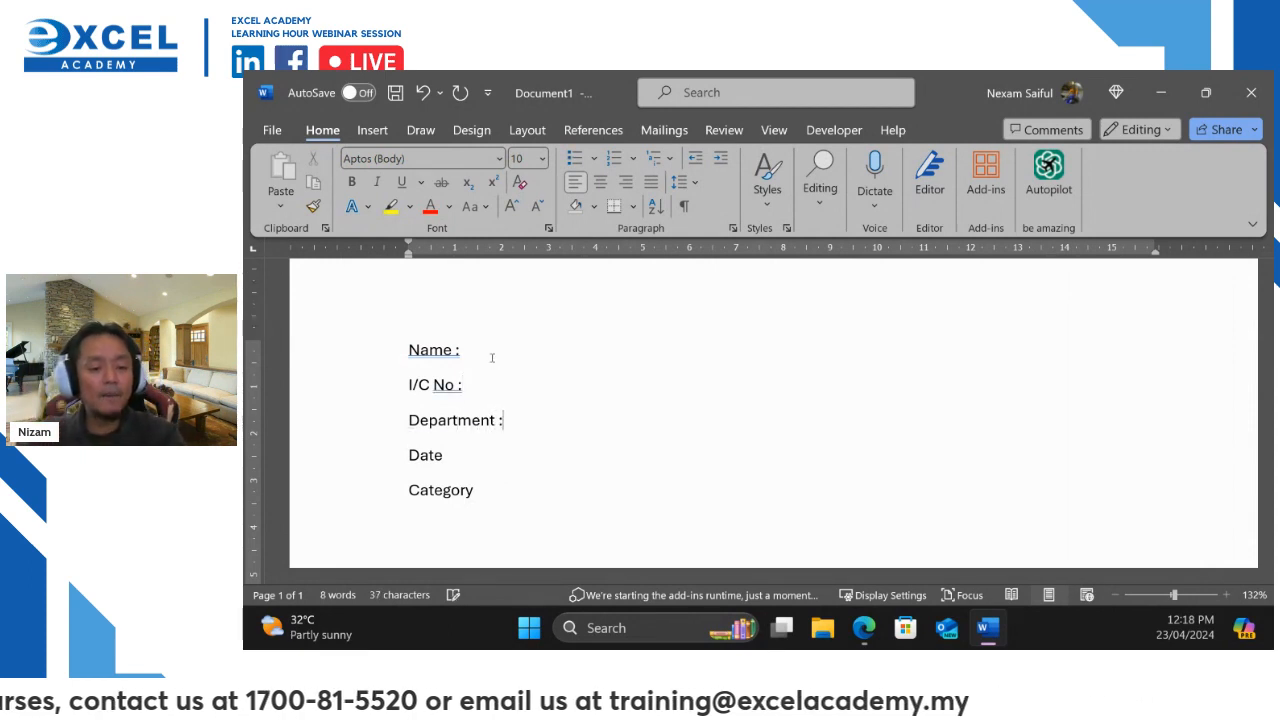
pyautogui.press('Down')
pyautogui.write(':')
pyautogui.press('Down')
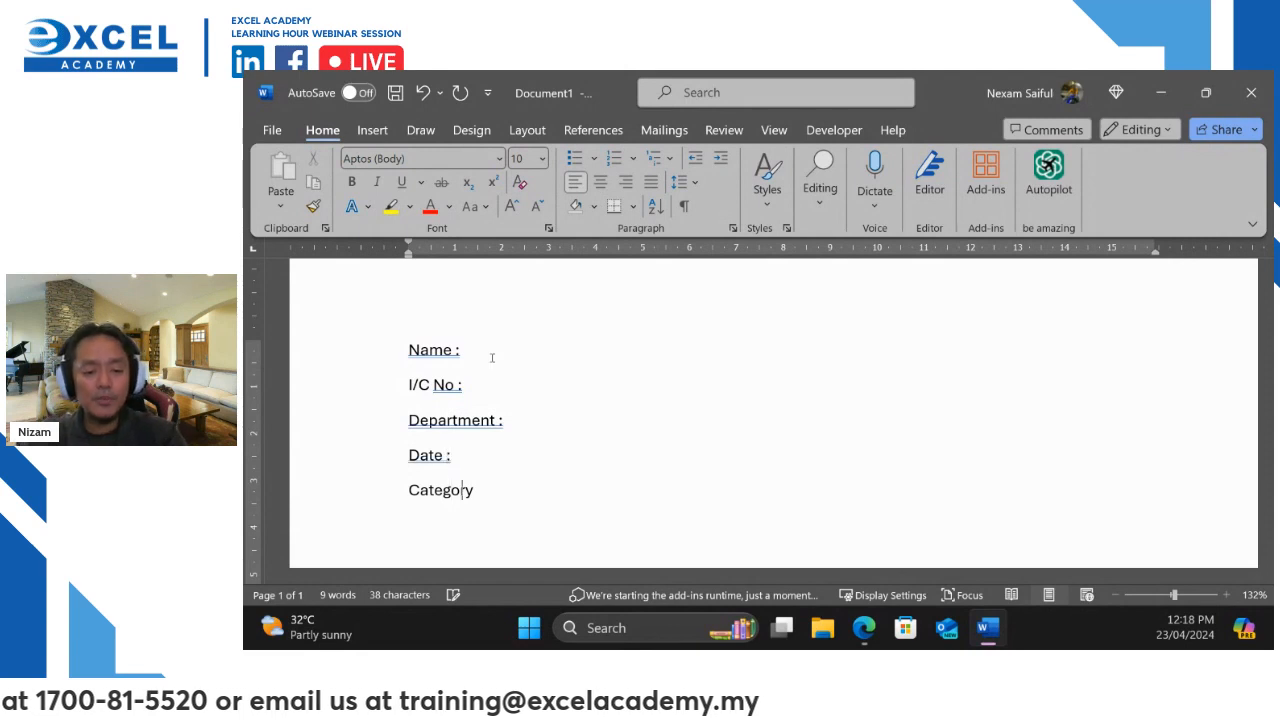
pyautogui.press('Right')
pyautogui.press('Right')
pyautogui.write(':')
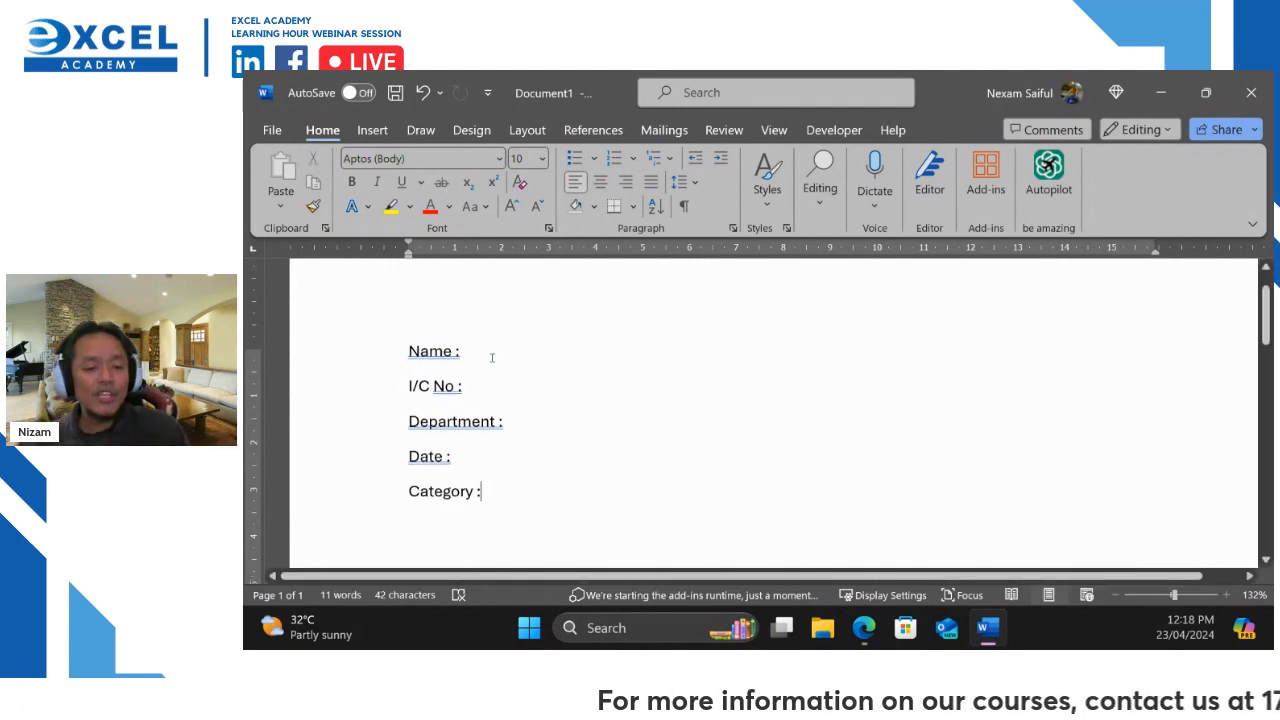
pyautogui.scroll(1, 474, 371)
pyautogui.scroll(-3, 497, 414)
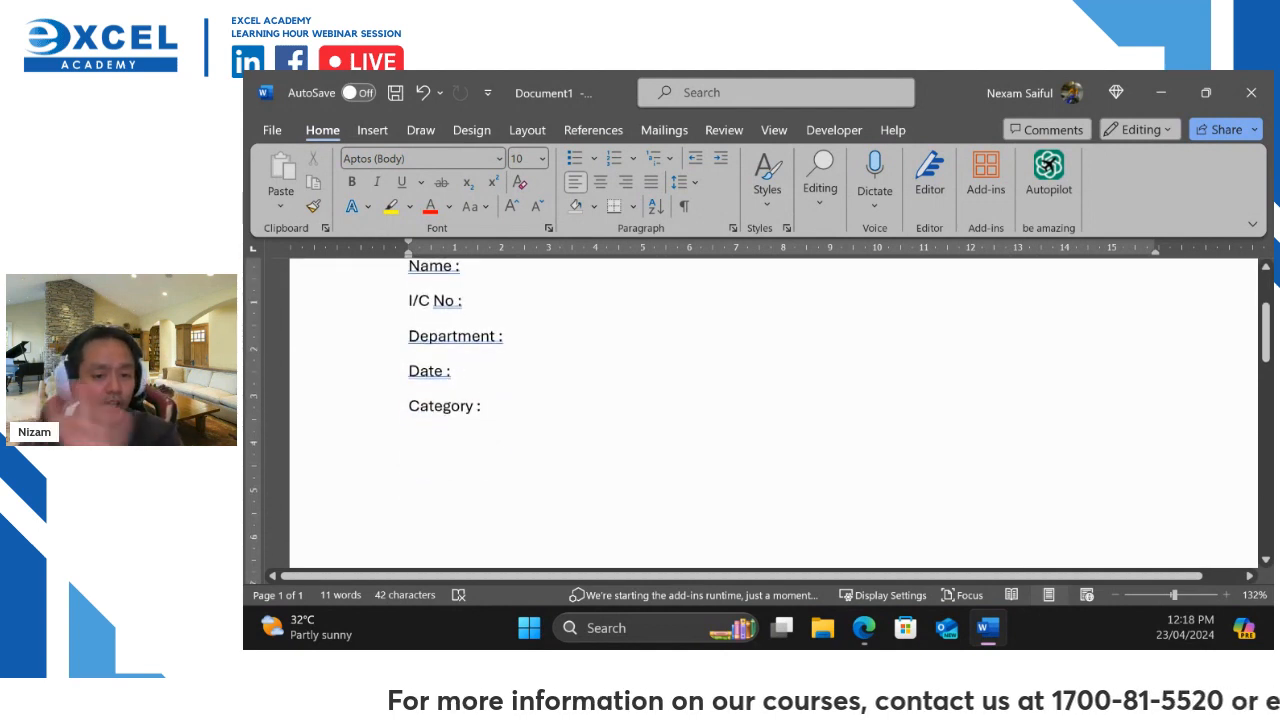
pyautogui.scroll(1, 560, 344)
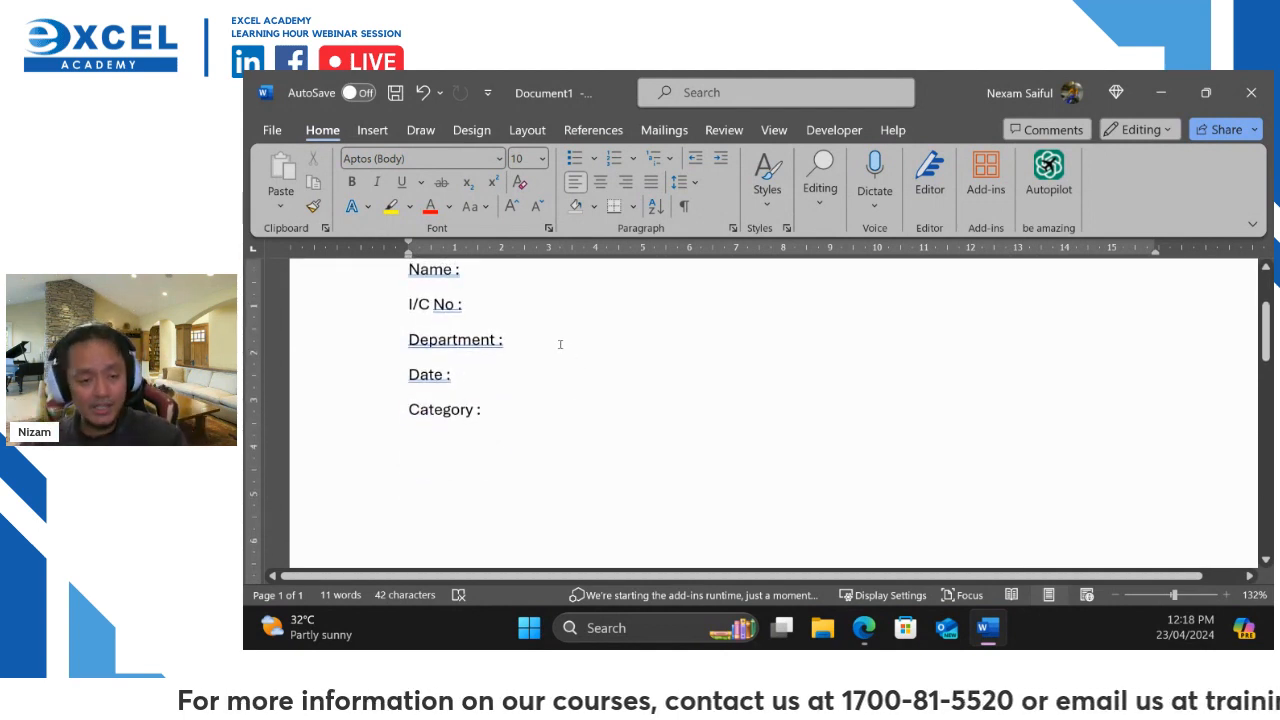
pyautogui.scroll(1, 560, 344)
pyautogui.moveTo(408, 284); pyautogui.dragTo(502, 440)
pyautogui.click(378, 131)
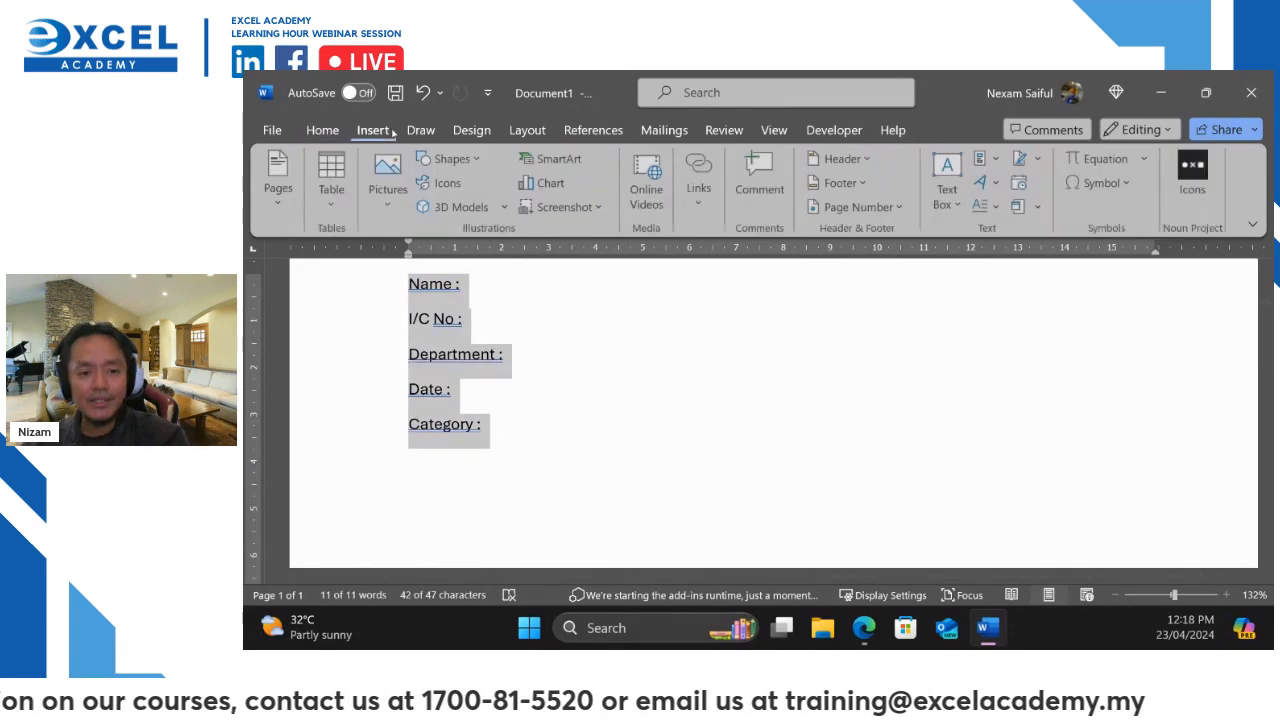
pyautogui.click(340, 201)
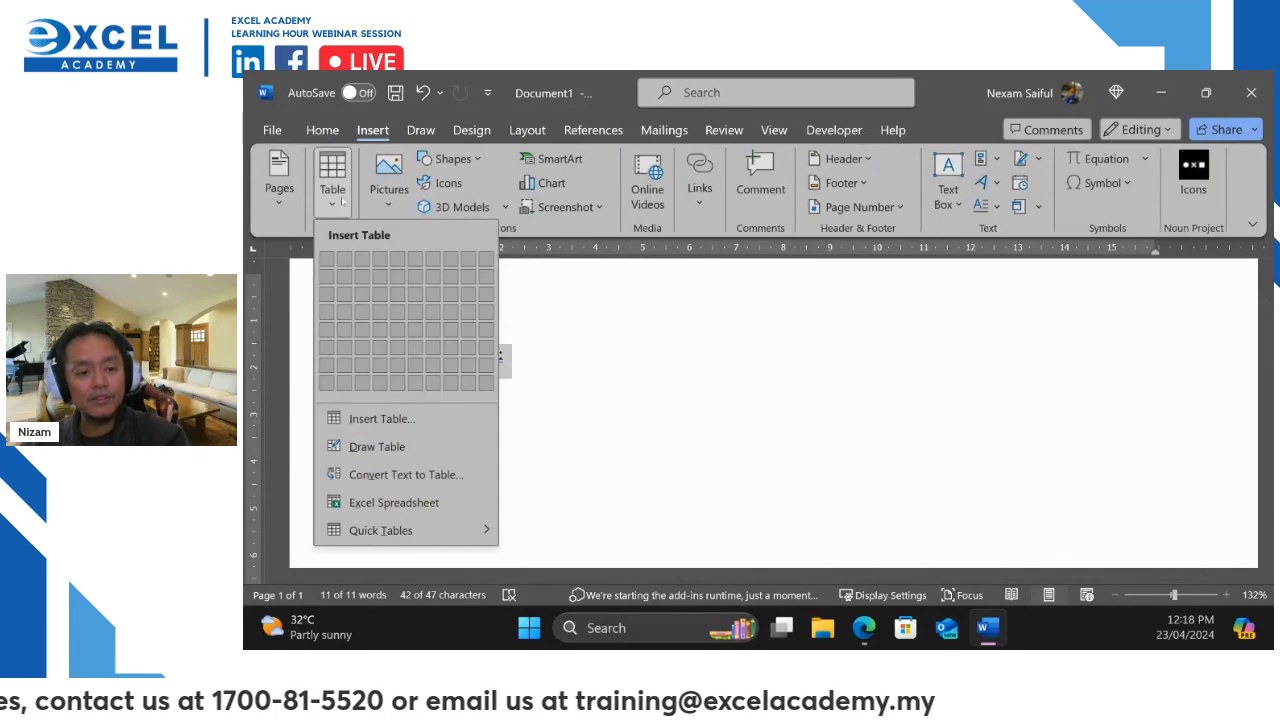
pyautogui.click(425, 474)
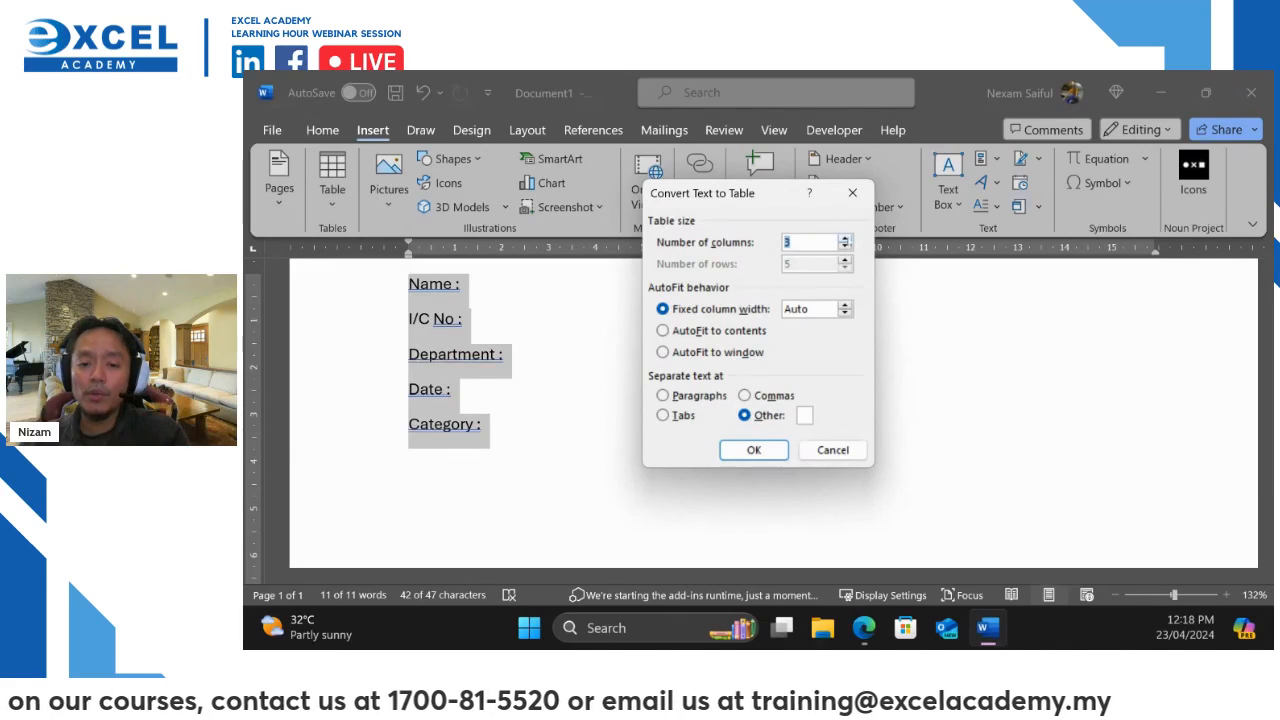
pyautogui.click(845, 246)
pyautogui.click(845, 246)
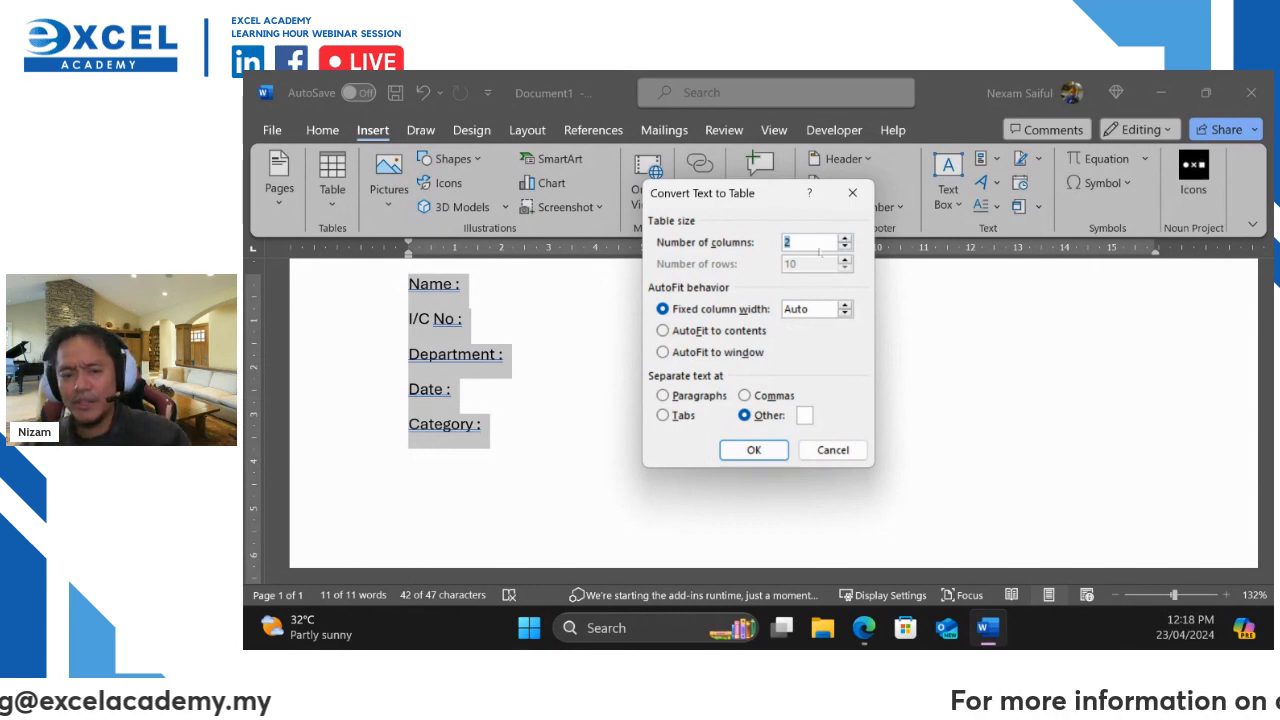
pyautogui.click(845, 247)
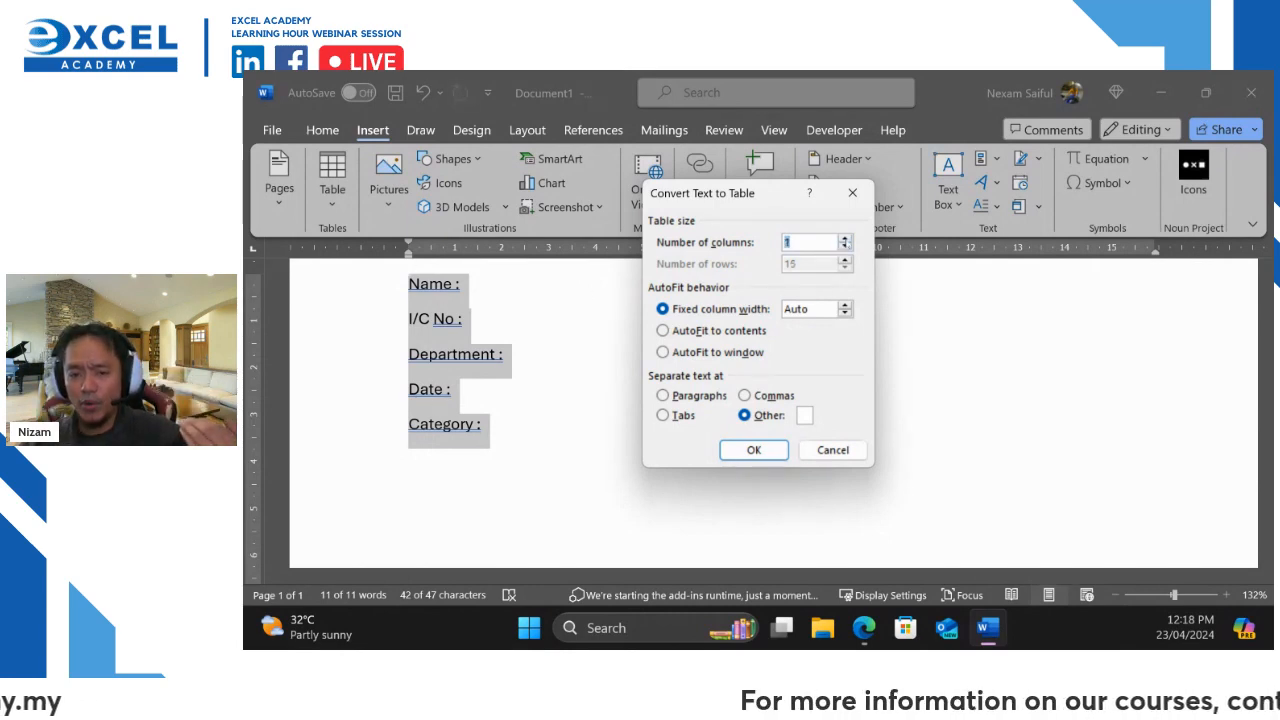
pyautogui.click(845, 238)
pyautogui.click(845, 238)
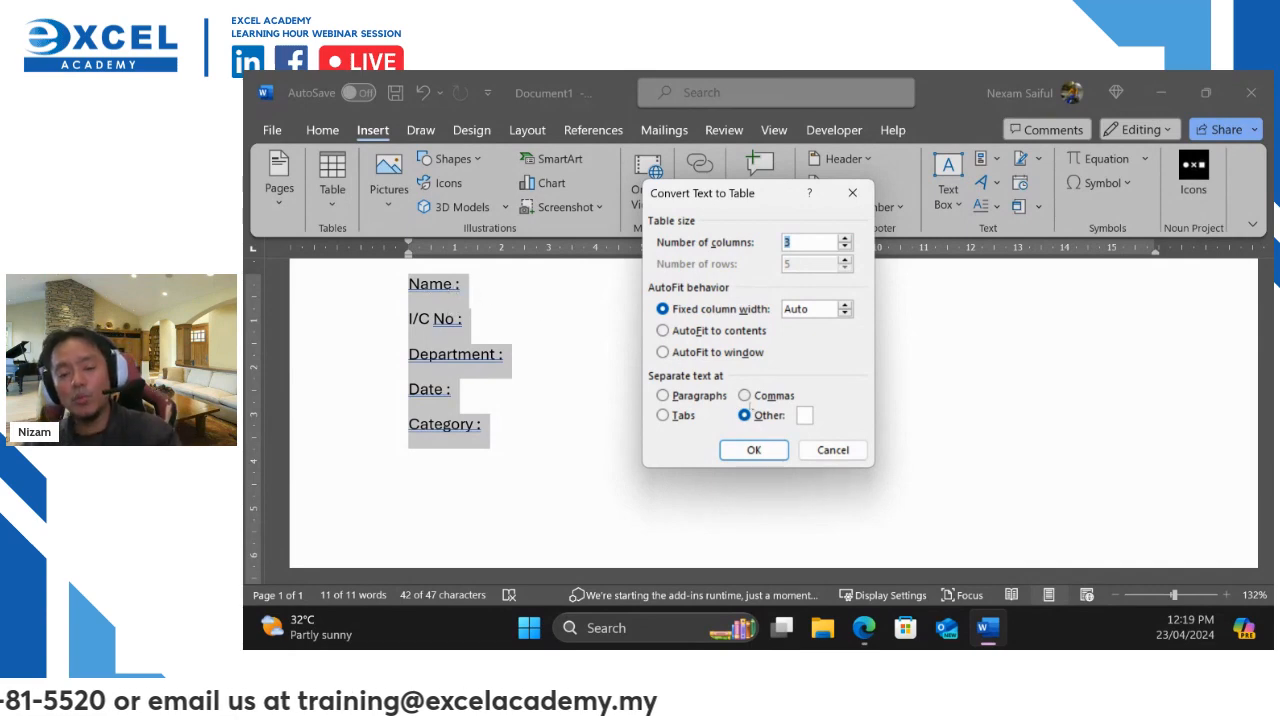
pyautogui.click(812, 416)
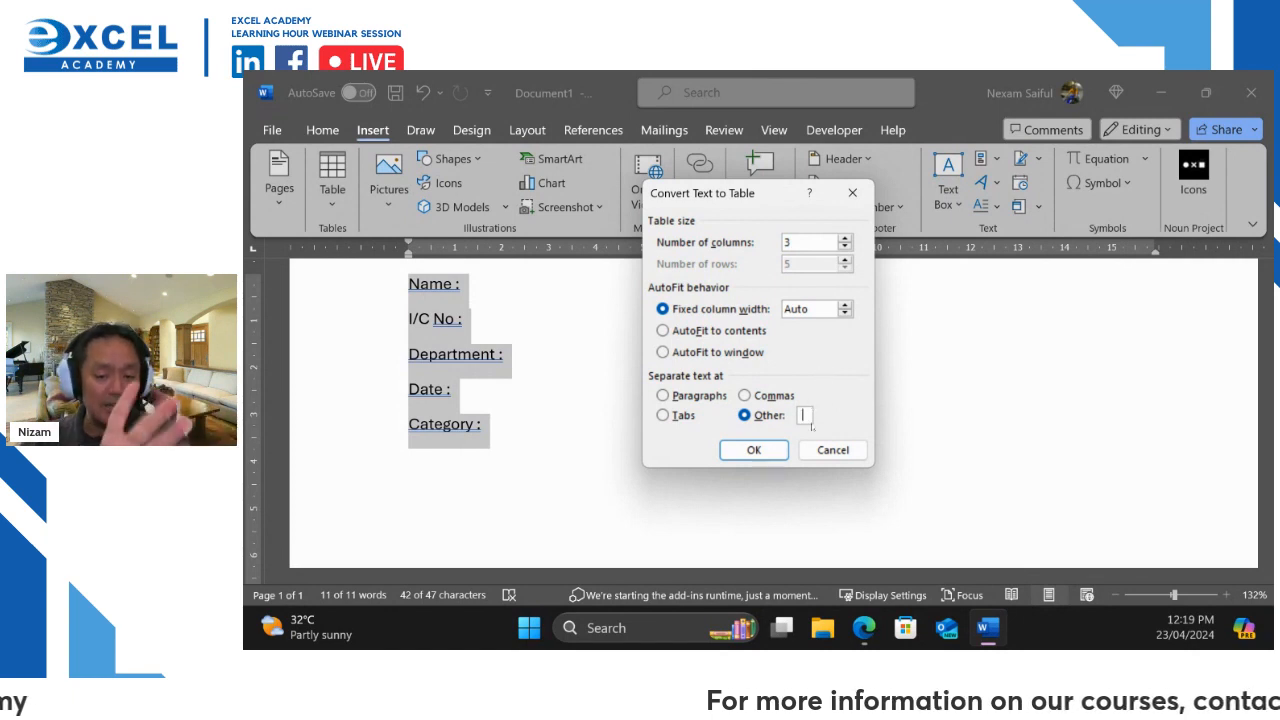
pyautogui.click(831, 450)
pyautogui.click(456, 284)
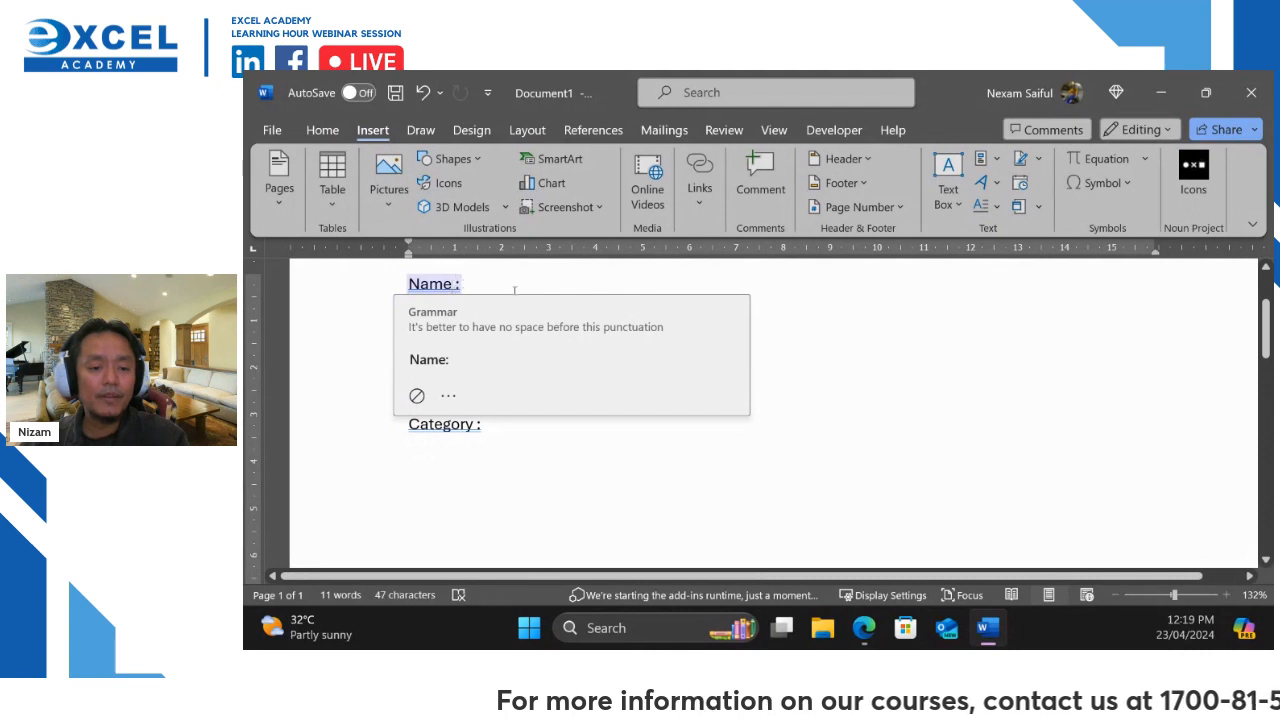
# Replace the space before the colon with a comma on the Name and I/C No lines
pyautogui.press('BackSpace')
pyautogui.write(',')
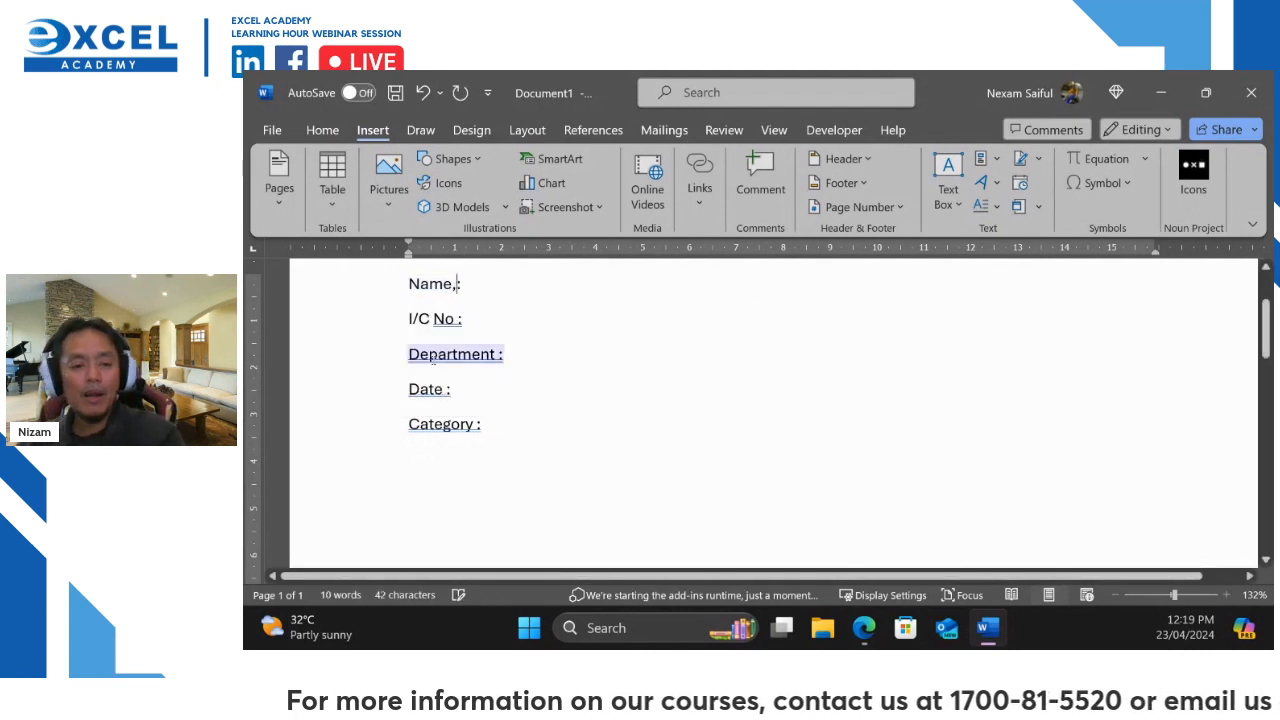
pyautogui.click(495, 354)
pyautogui.click(461, 320)
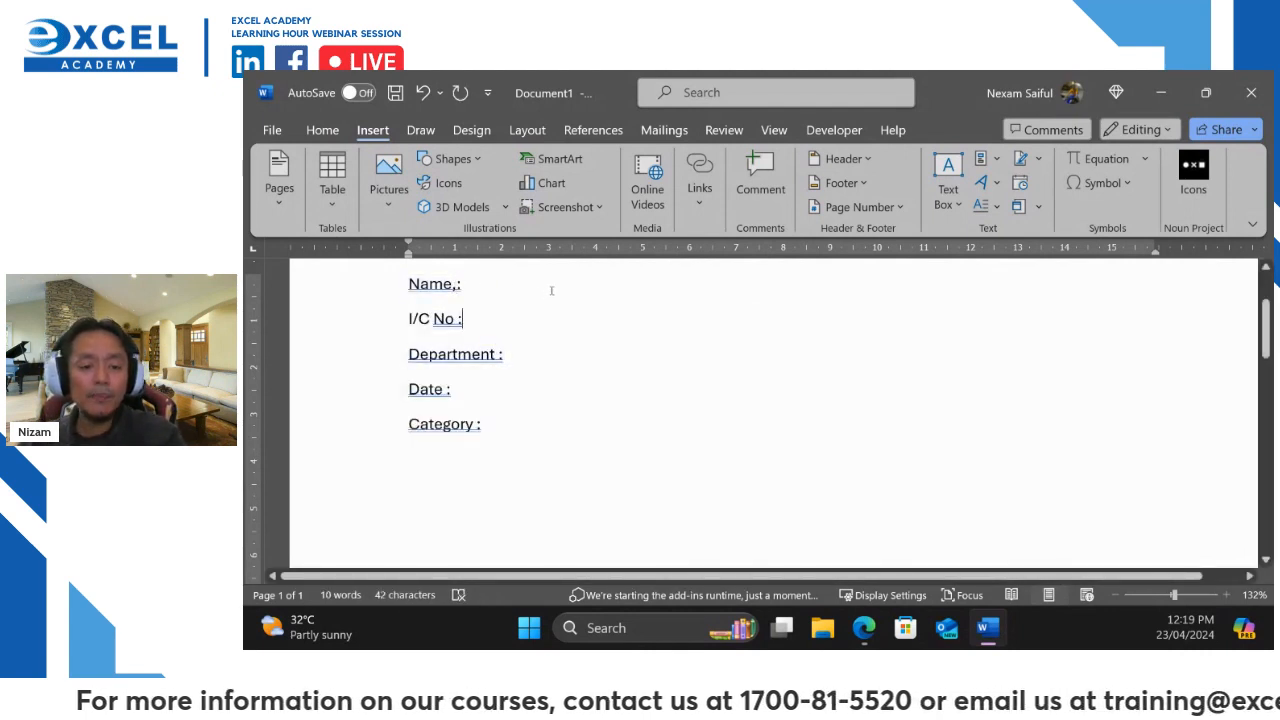
pyautogui.write('\\')
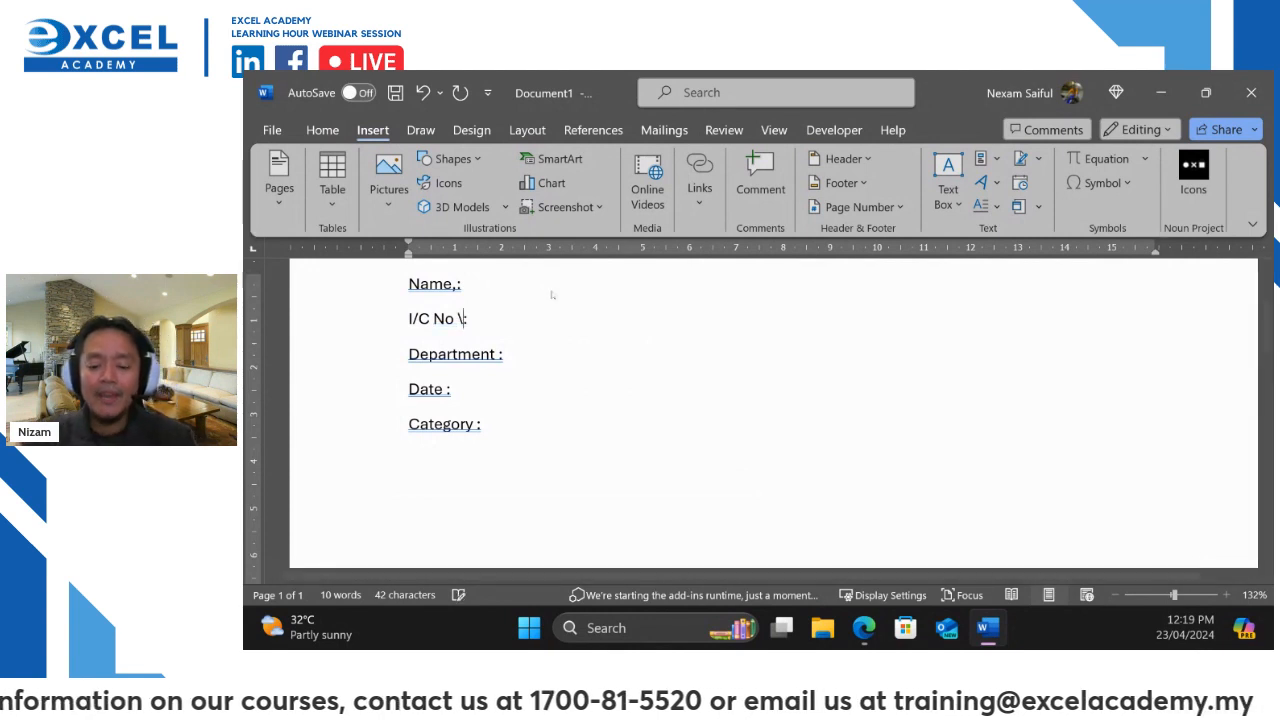
pyautogui.press('BackSpace')
pyautogui.press('BackSpace')
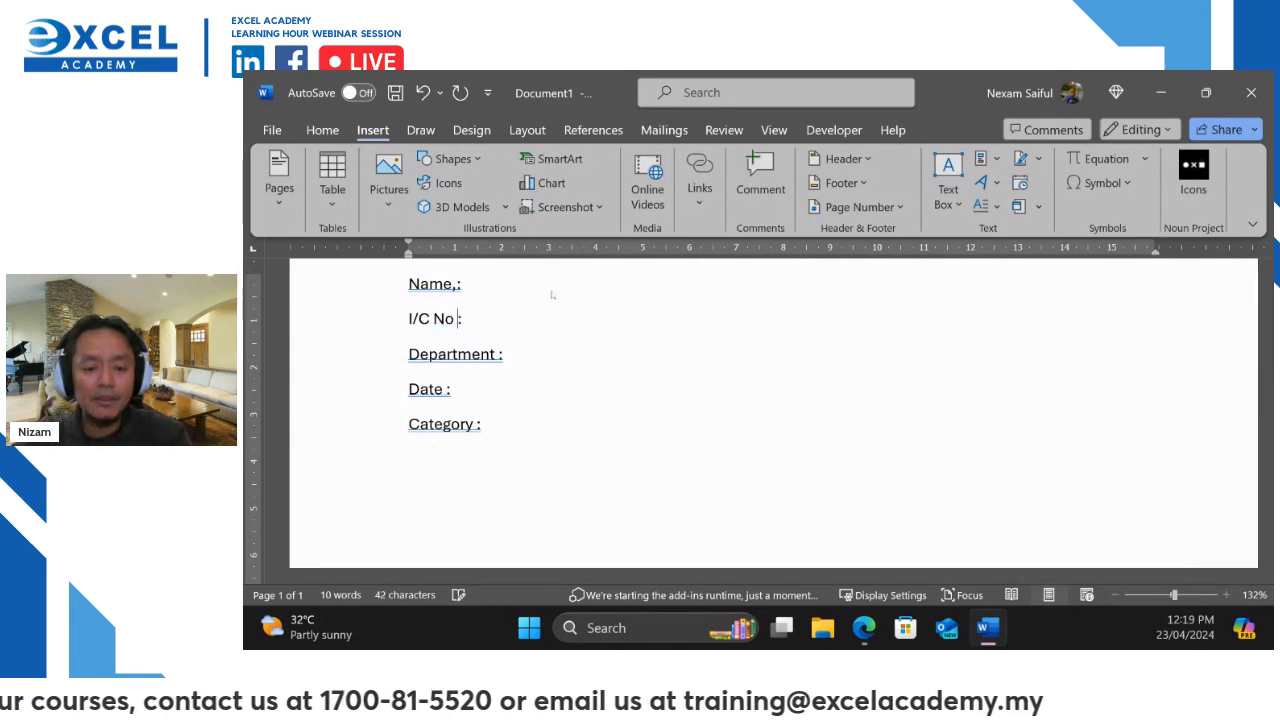
pyautogui.write(',')
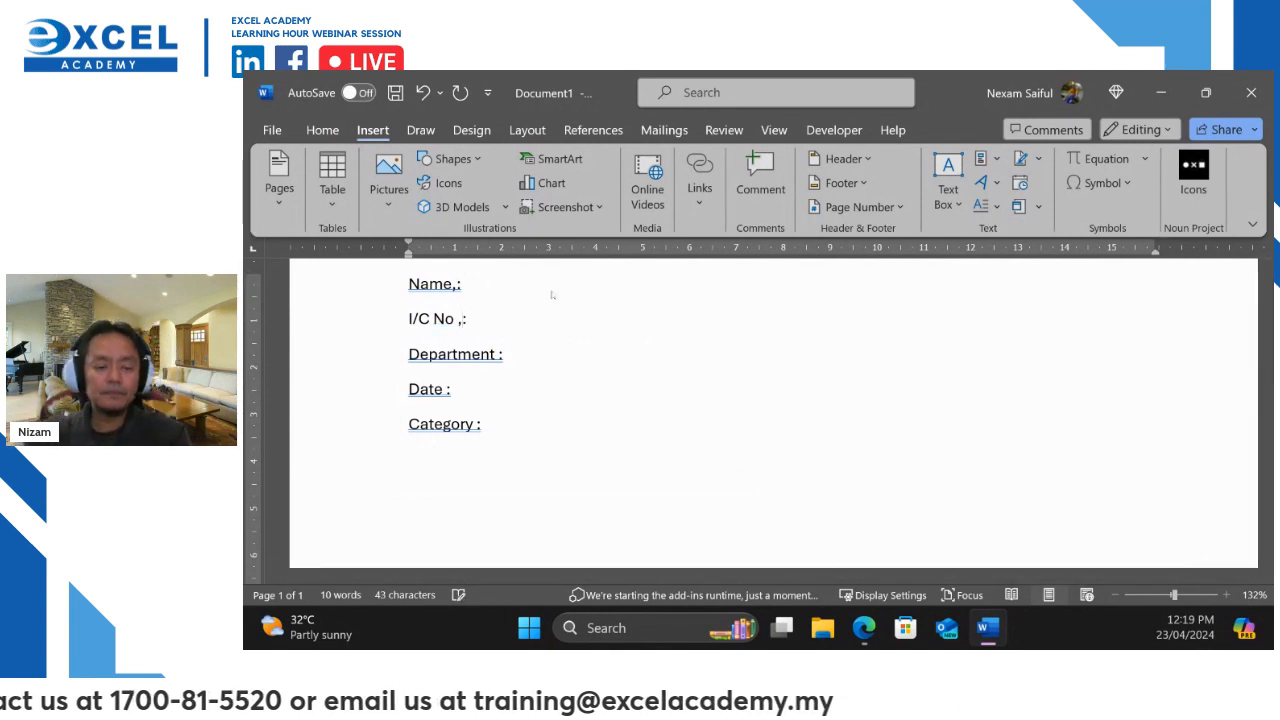
pyautogui.press('Down')
pyautogui.press('Left')
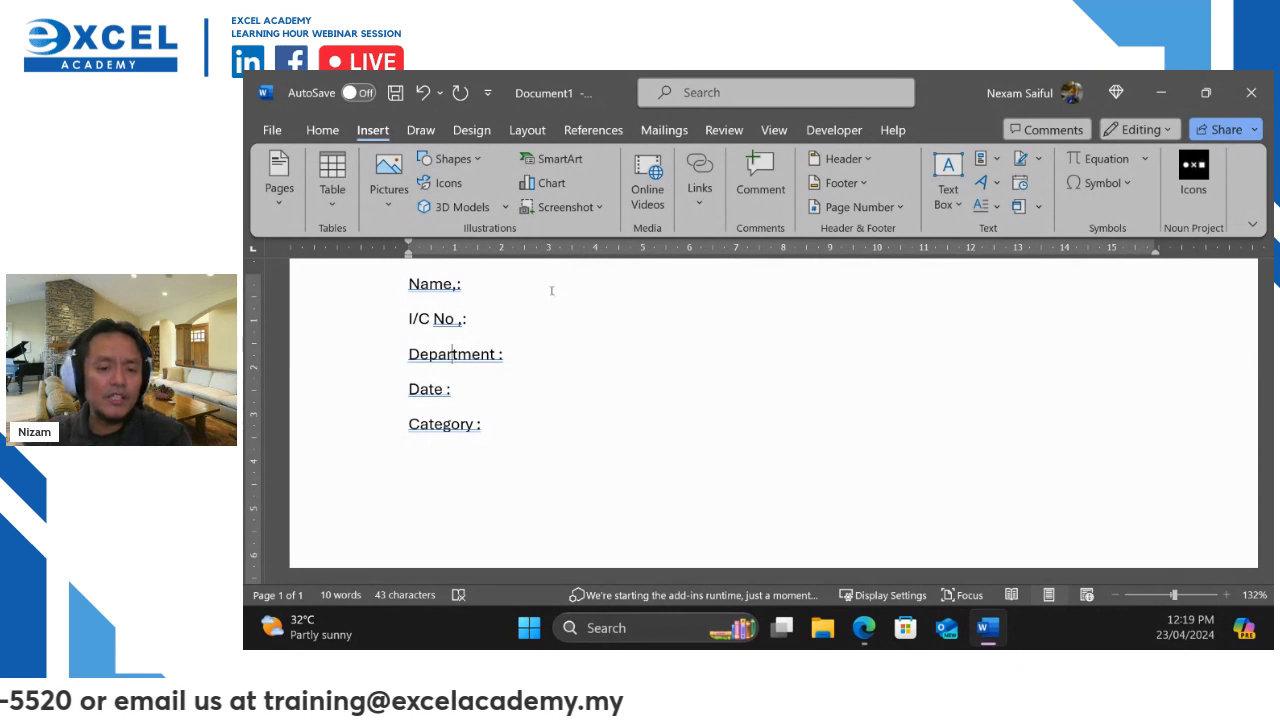
pyautogui.press('Up')
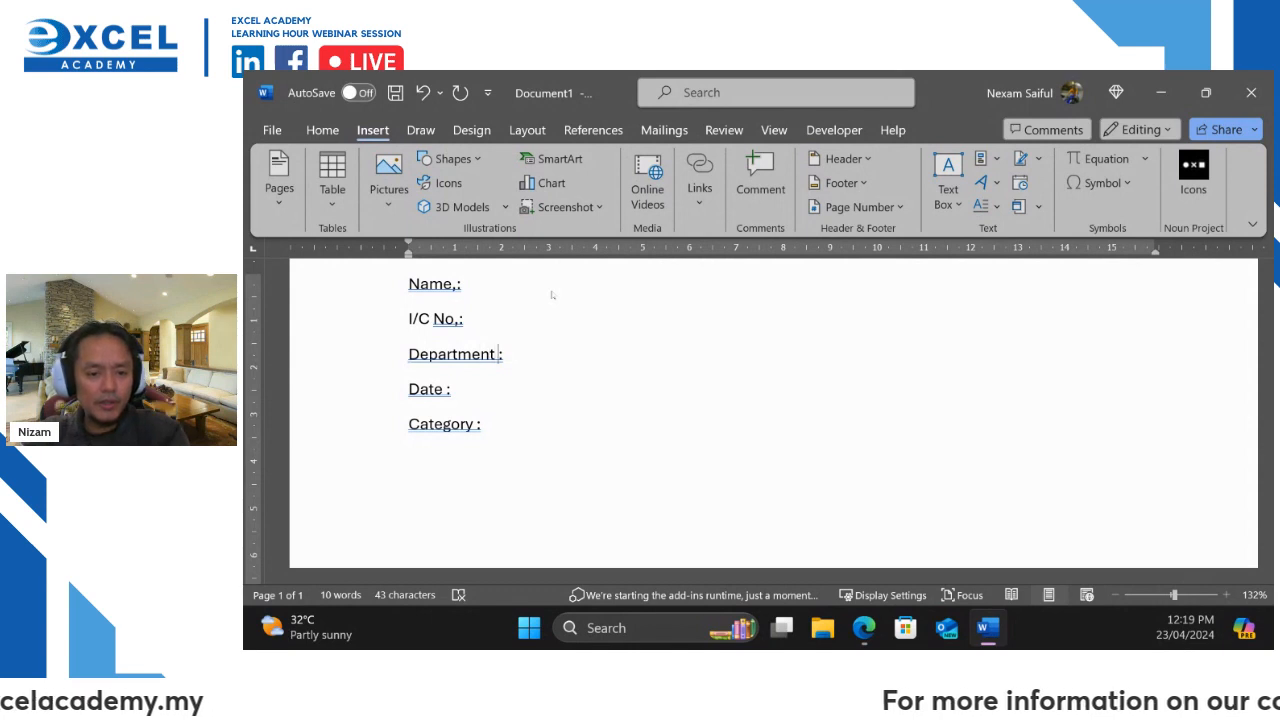
pyautogui.press('Delete')
# Do the same on Department, Date and Category, giving 'Department,:', 'Date,:' and 'Category,:'
pyautogui.press('Delete')
pyautogui.write(',')
pyautogui.press('Down')
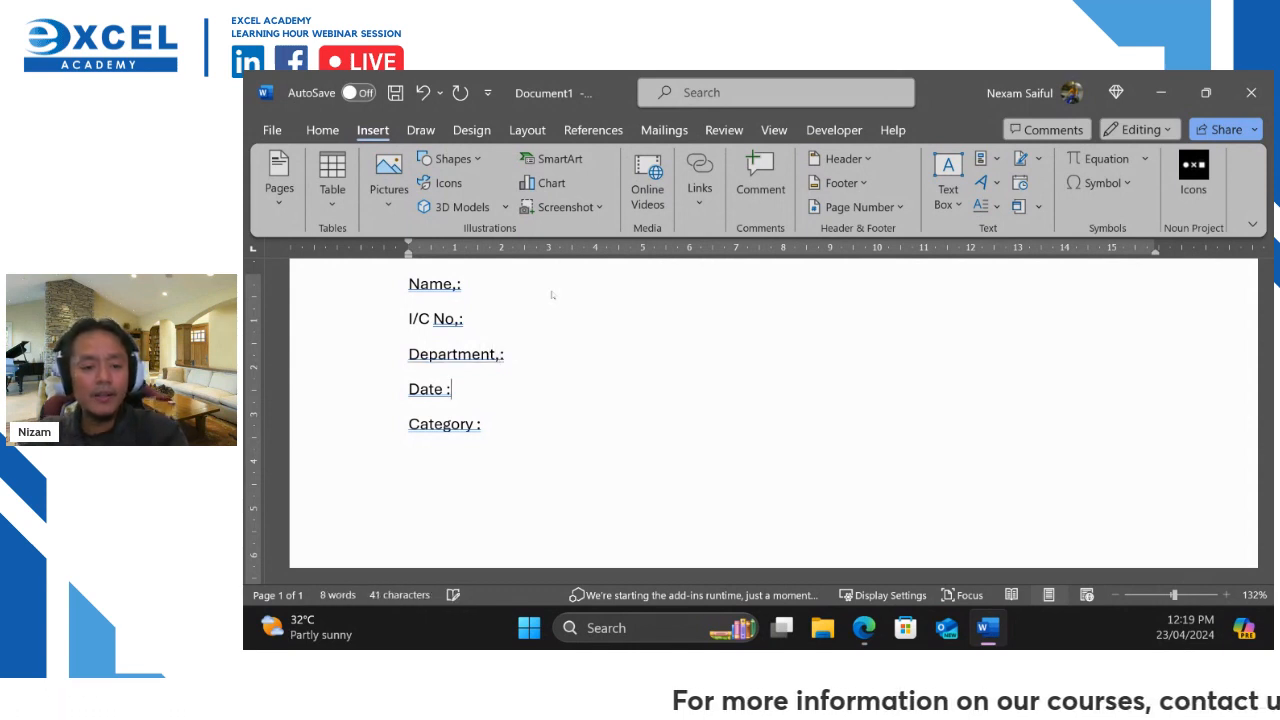
pyautogui.press('Delete')
pyautogui.write(',')
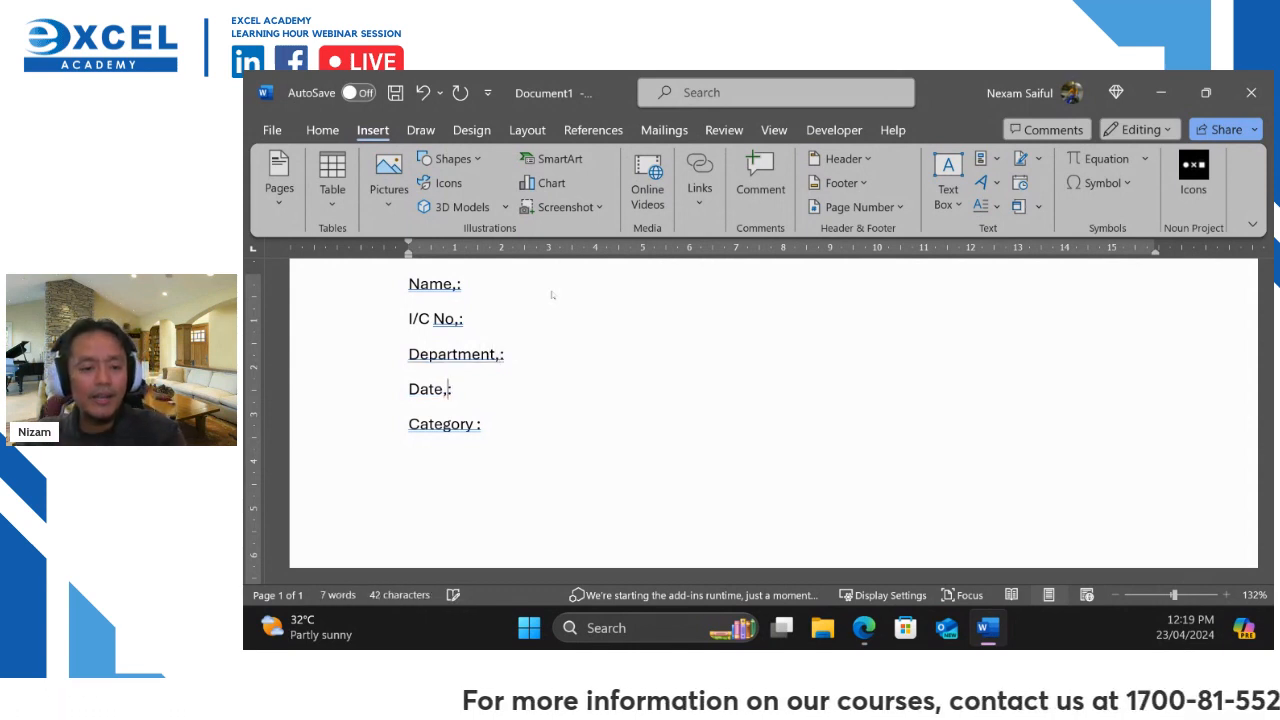
pyautogui.press('Down')
pyautogui.press('Right')
pyautogui.press('Delete')
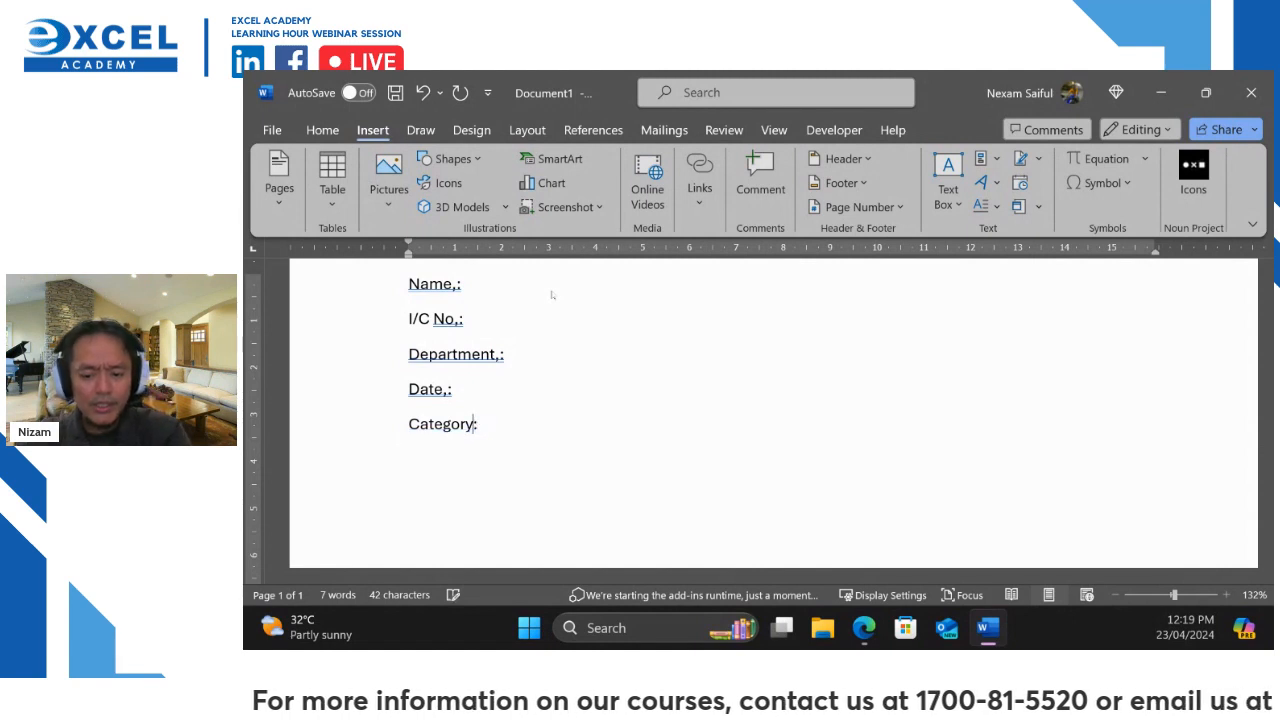
pyautogui.write(',')
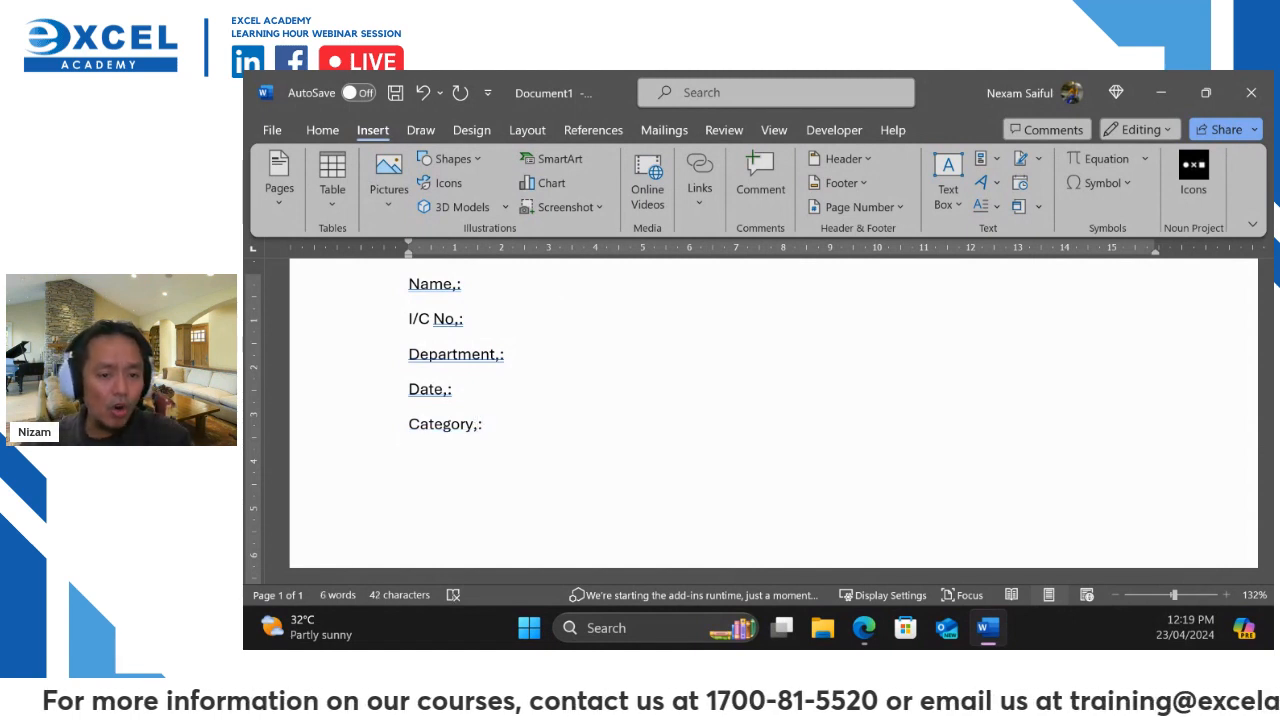
pyautogui.scroll(4, 503, 340)
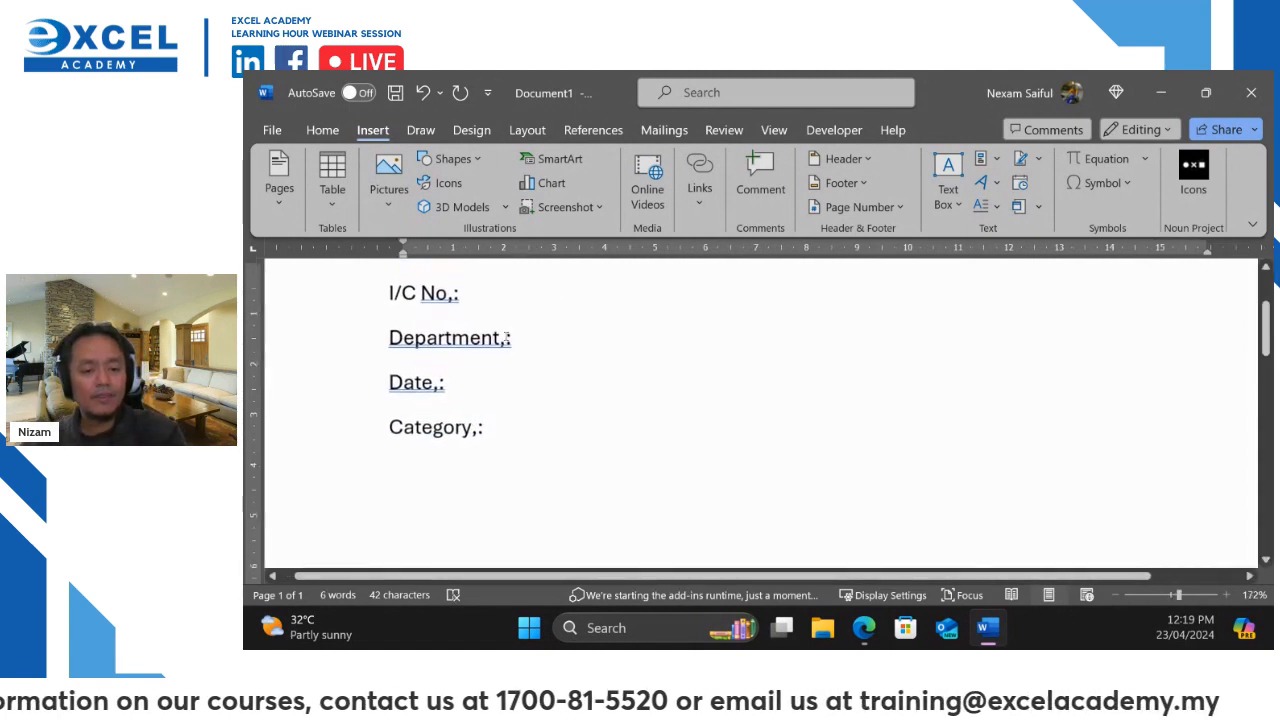
pyautogui.scroll(3, 503, 343)
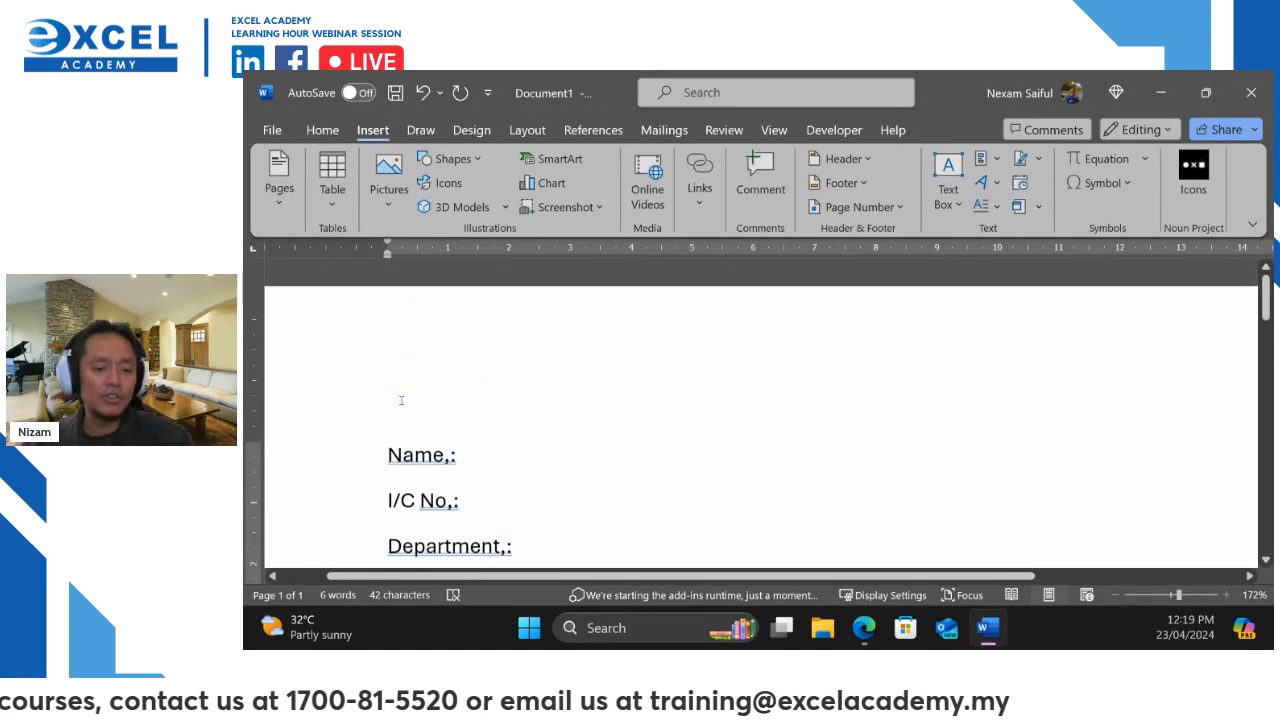
pyautogui.scroll(-3, 503, 343)
# Convert the five selected label lines to a 2-column table, separating text at commas
pyautogui.moveTo(491, 451); pyautogui.dragTo(386, 256)
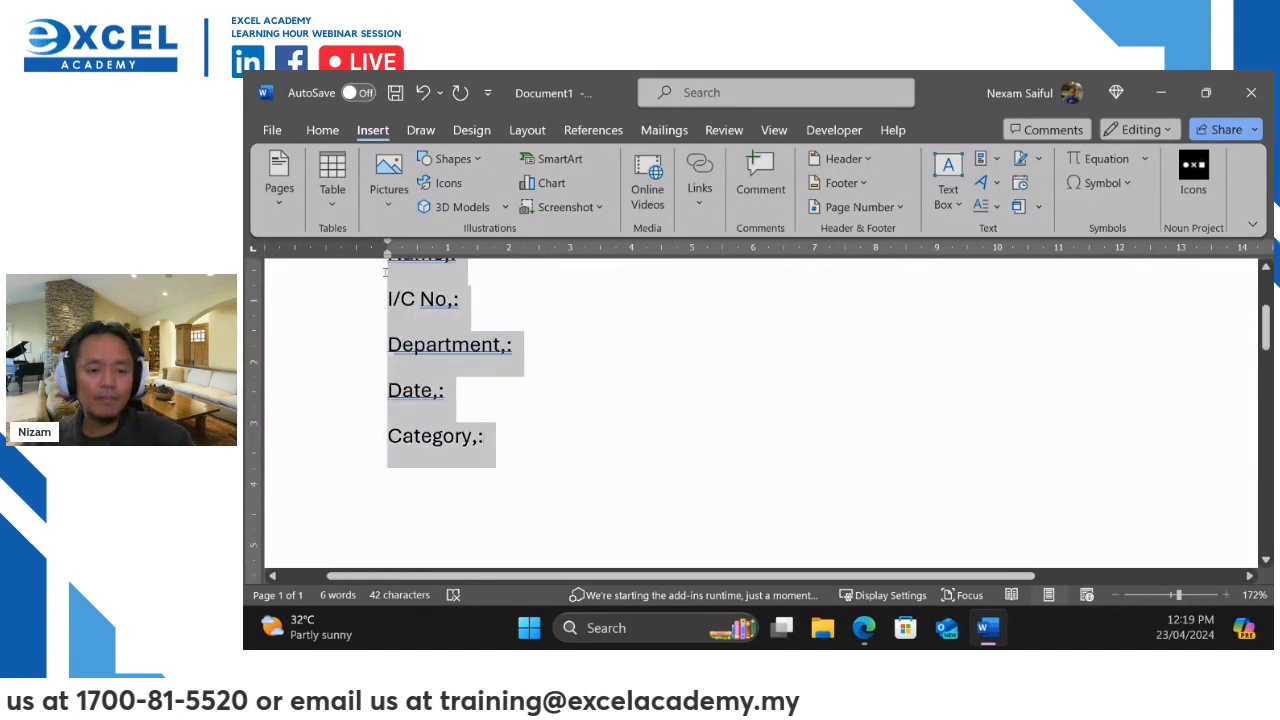
pyautogui.click(322, 196)
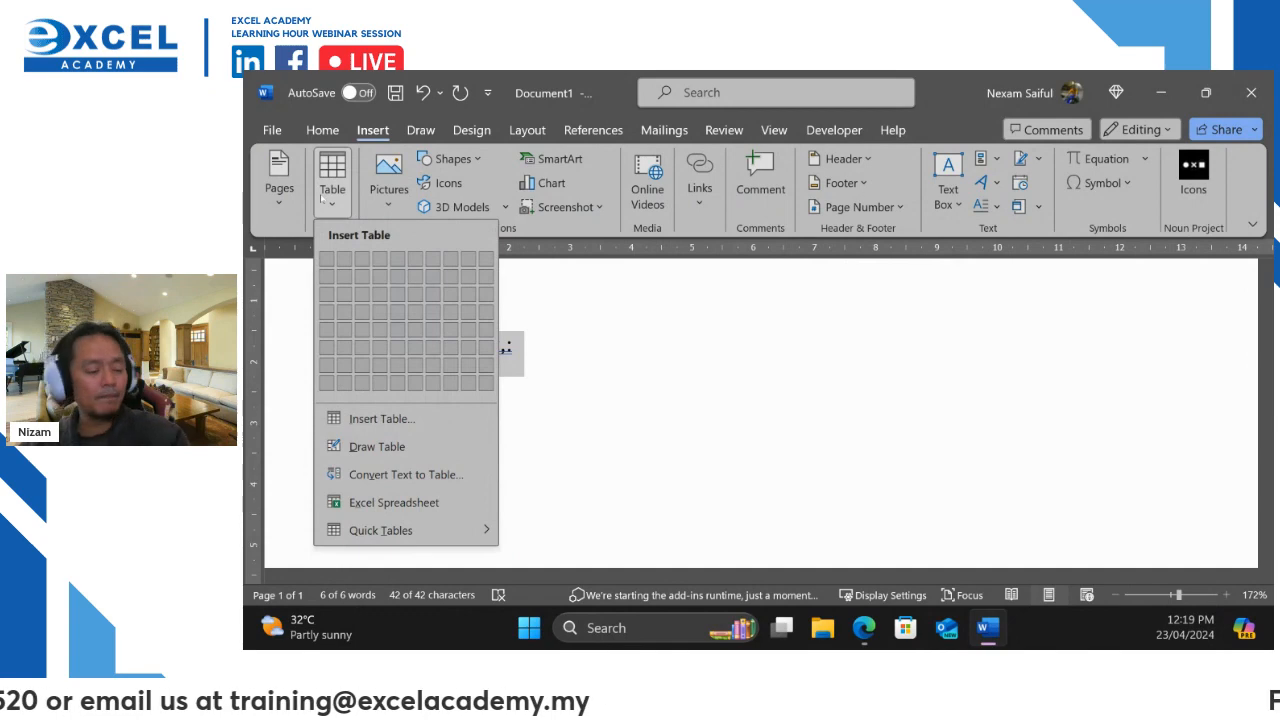
pyautogui.click(413, 476)
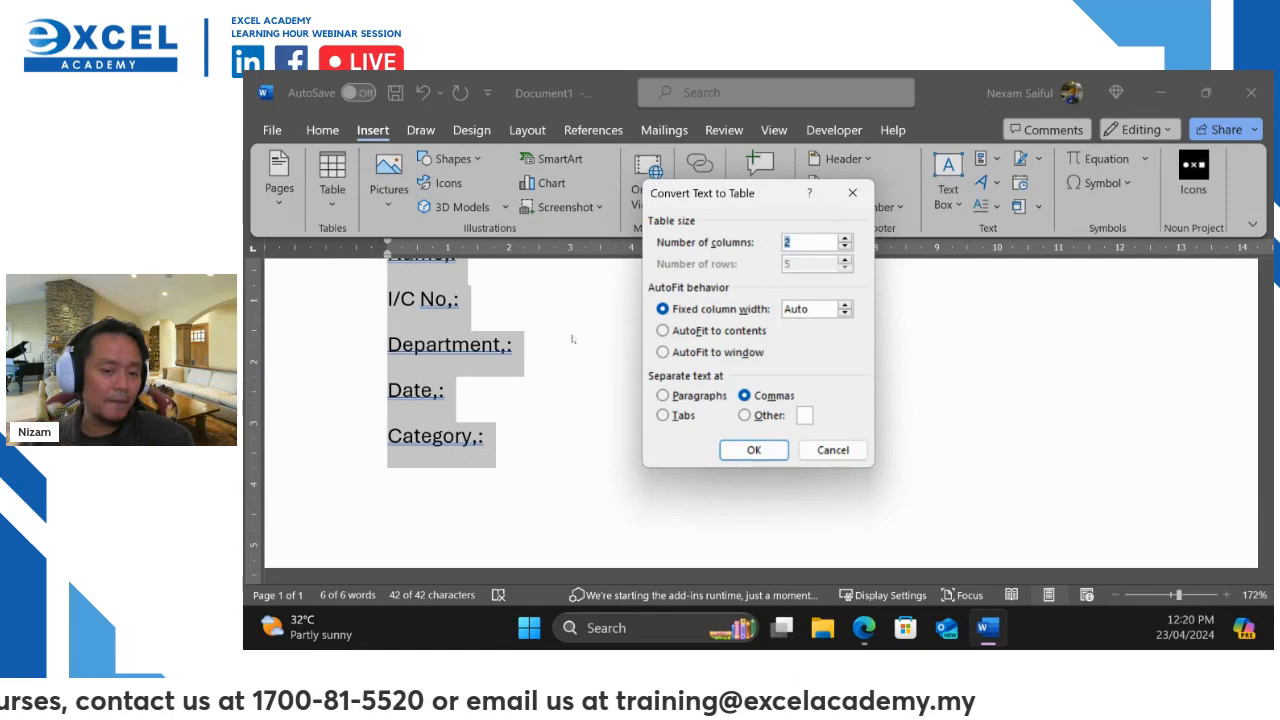
pyautogui.click(755, 449)
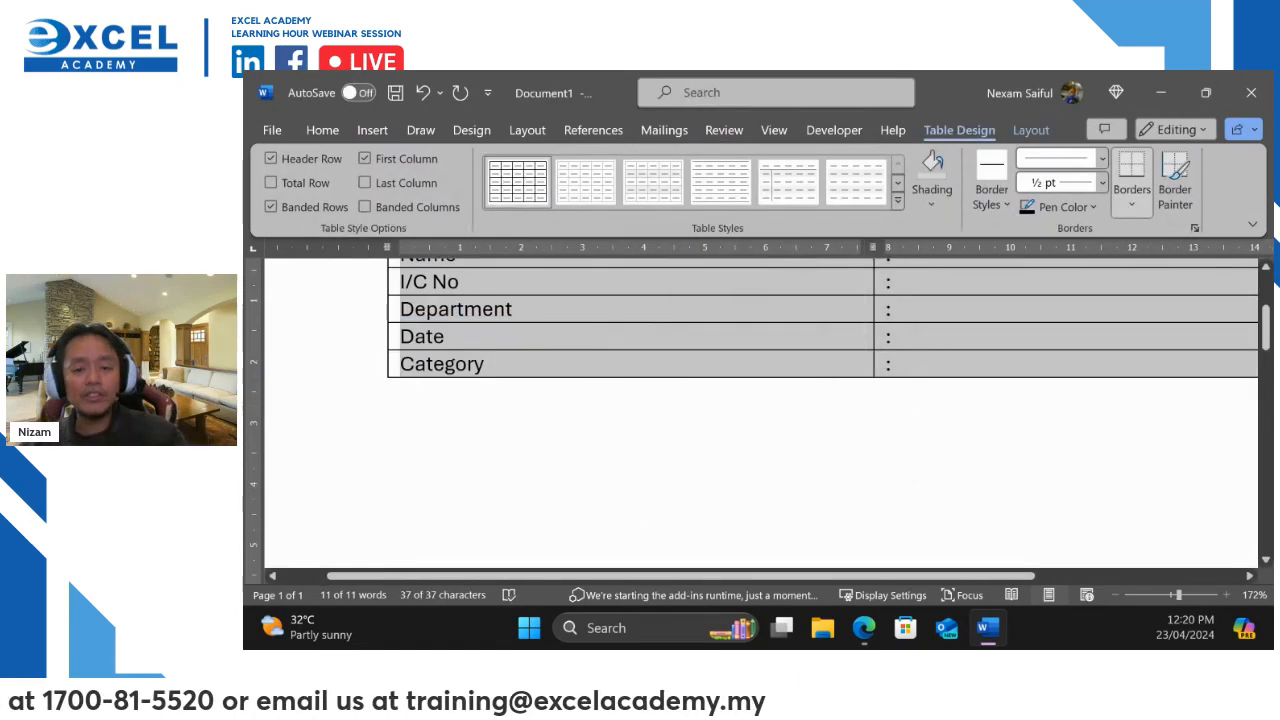
# Drag the first column's border left so the colons sit just after the longest label
pyautogui.scroll(3, 872, 432)
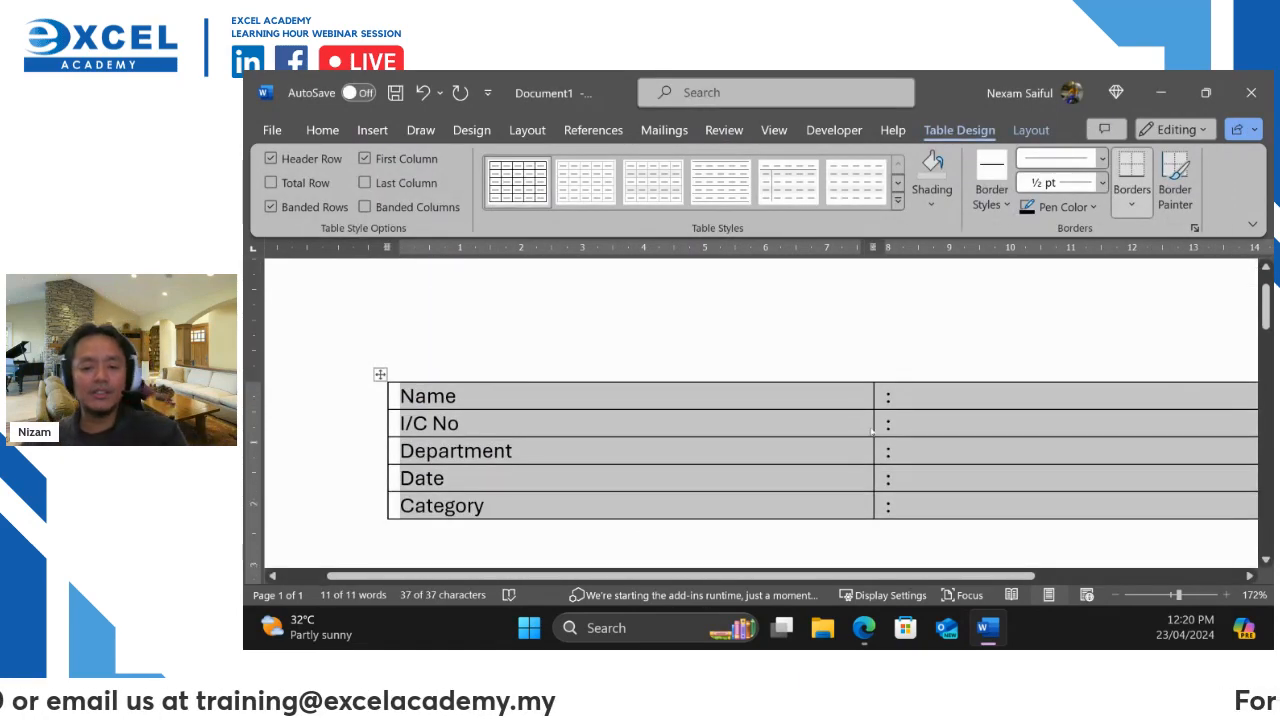
pyautogui.scroll(-3, 872, 431)
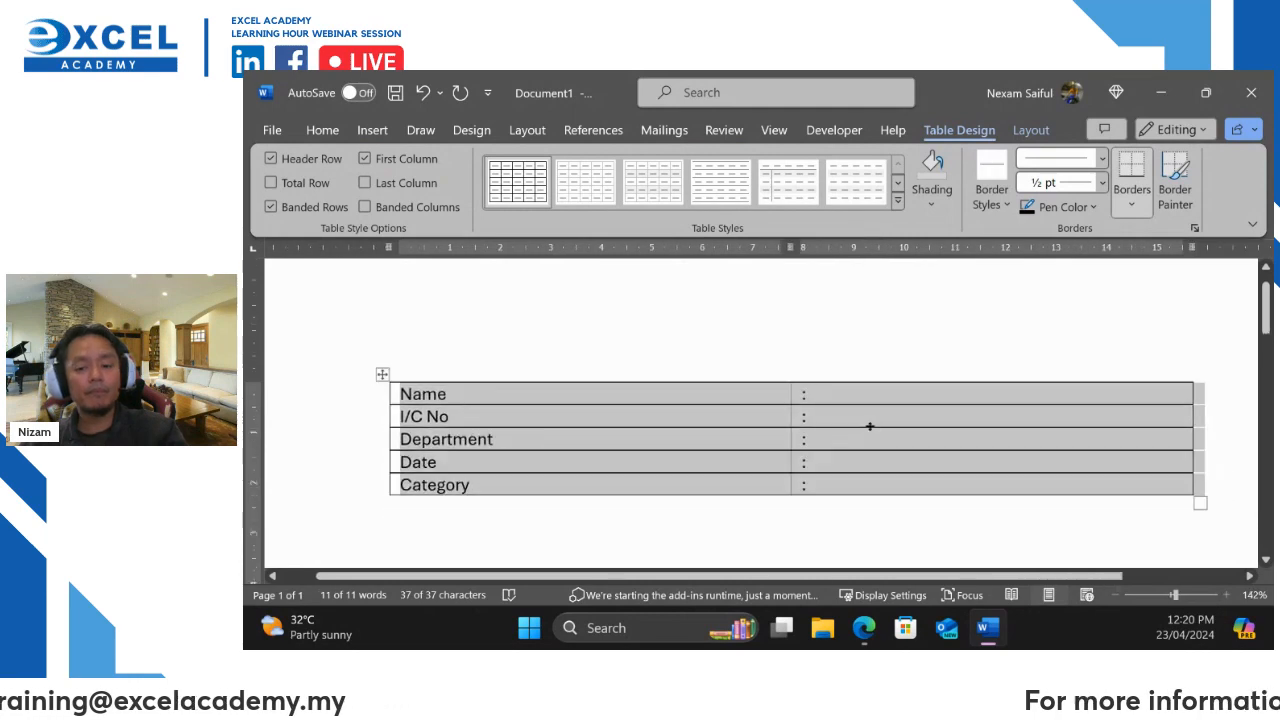
pyautogui.scroll(-2, 870, 427)
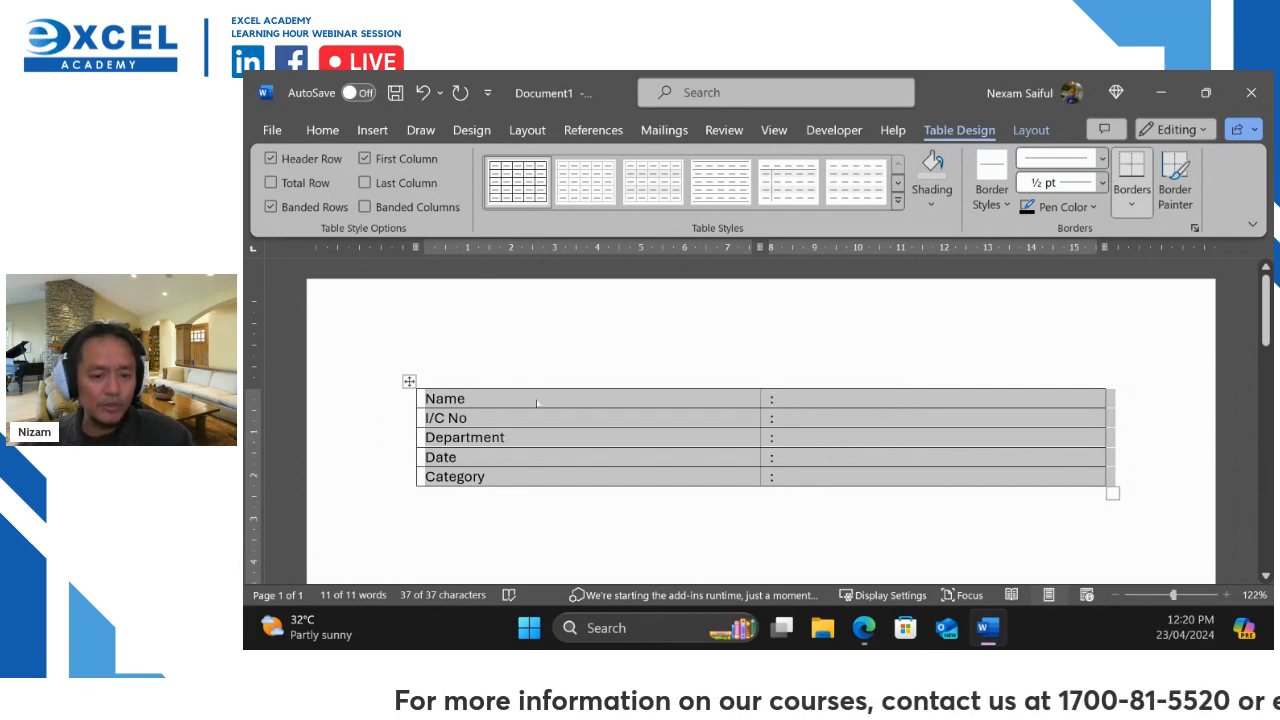
pyautogui.moveTo(759, 398); pyautogui.dragTo(516, 398)
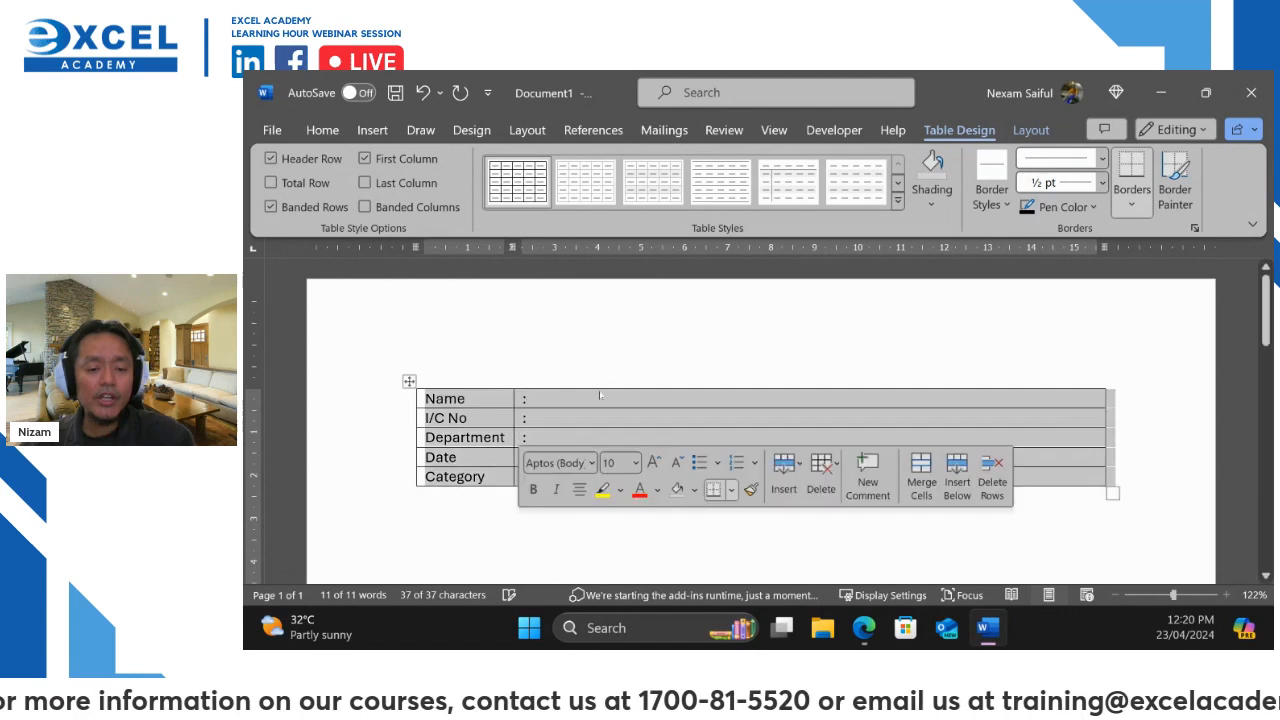
pyautogui.click(545, 404)
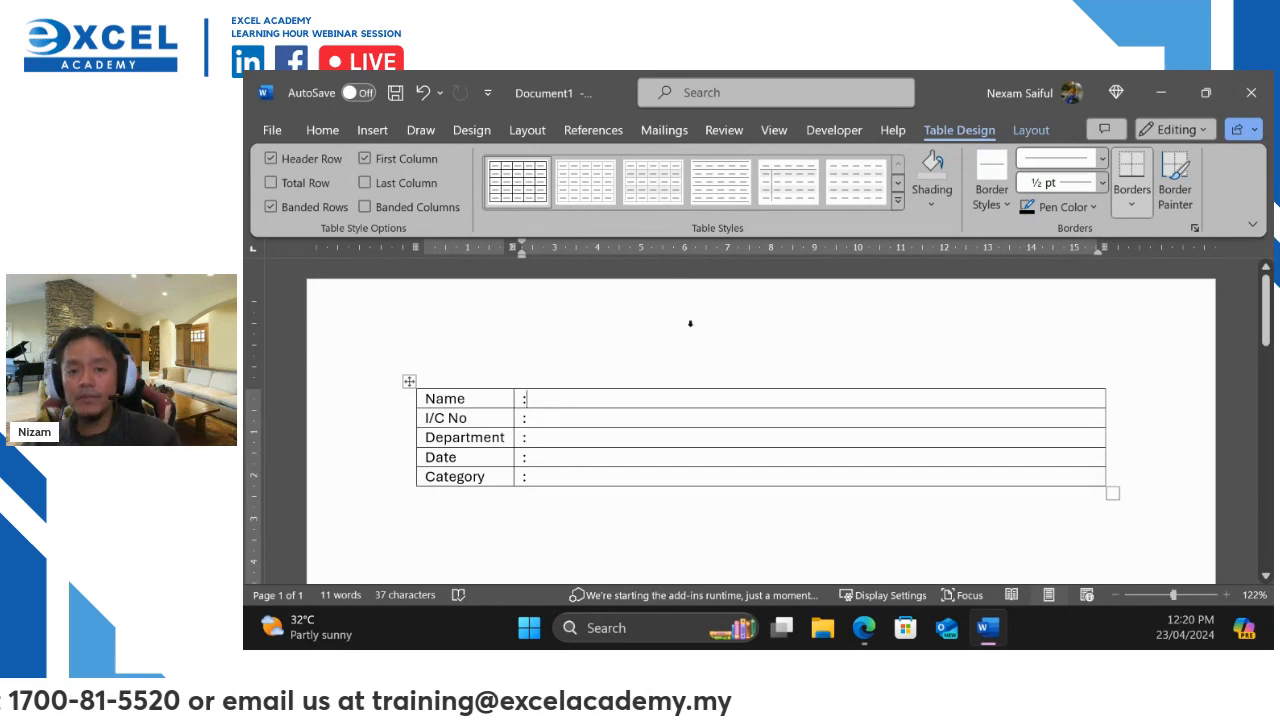
pyautogui.click(1031, 130)
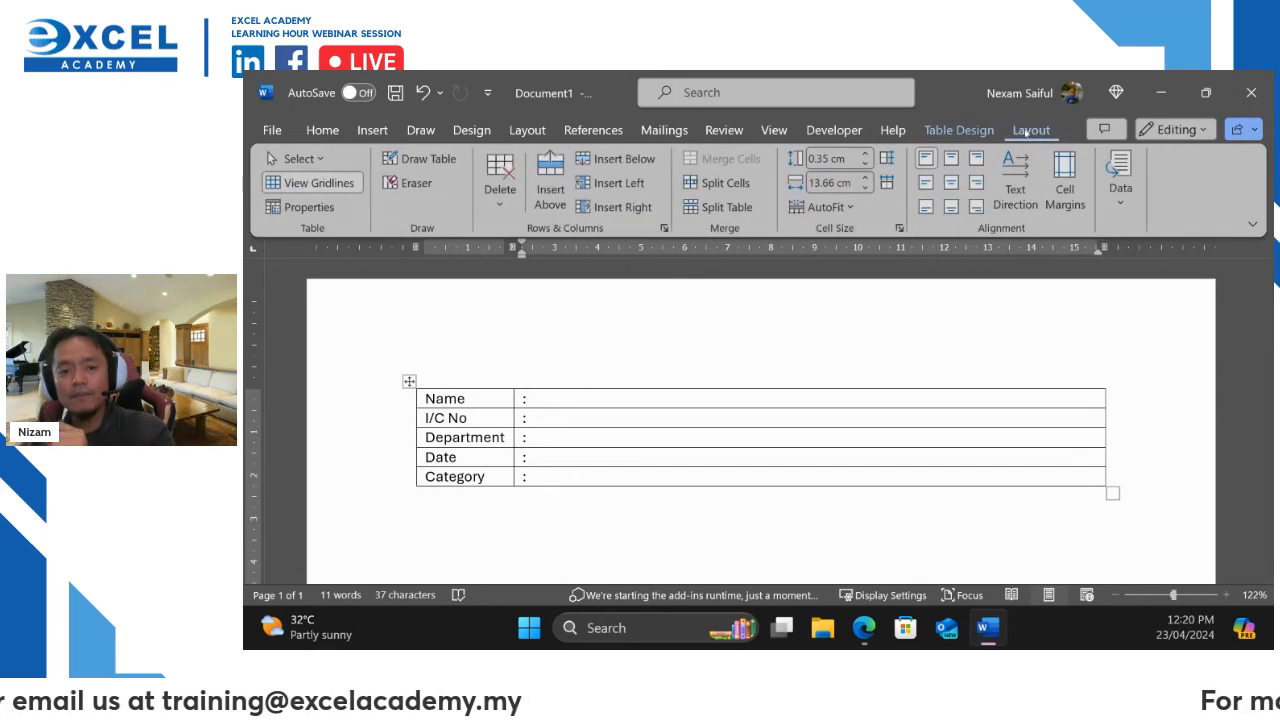
# Insert a column to the right and drag the colon column narrow, leaving a wide entry column
pyautogui.click(622, 207)
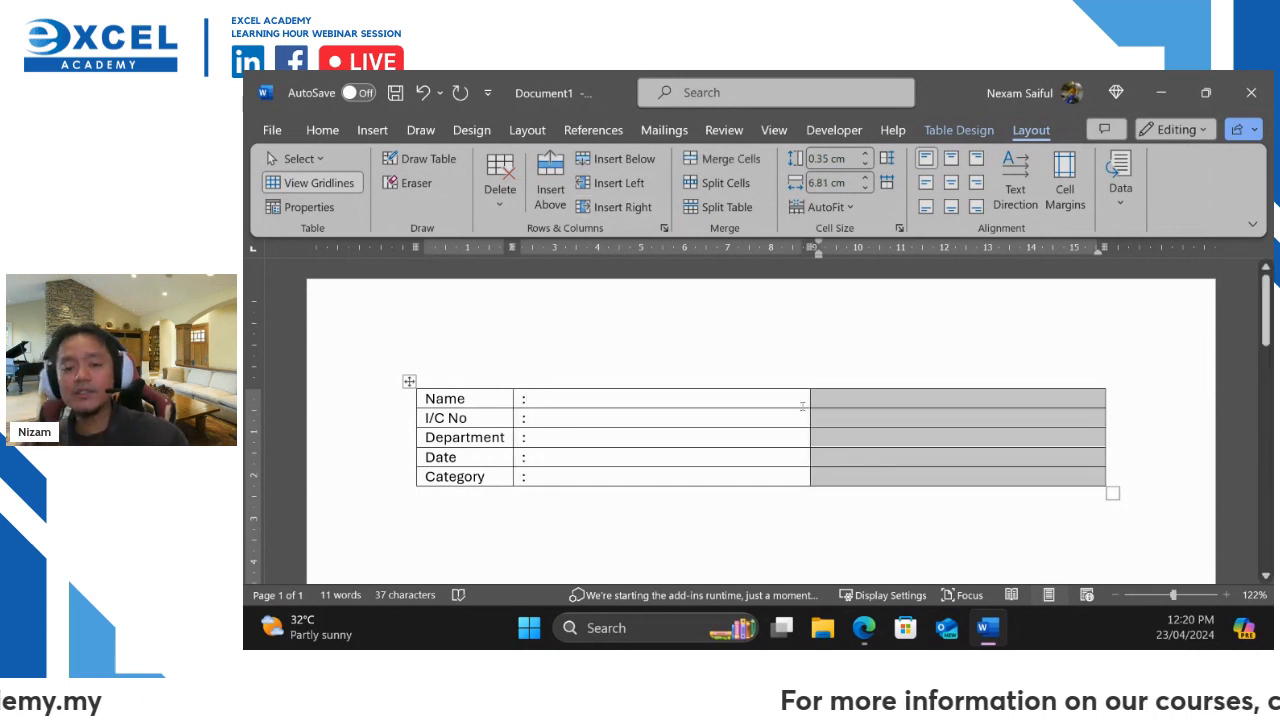
pyautogui.moveTo(808, 403); pyautogui.dragTo(534, 407)
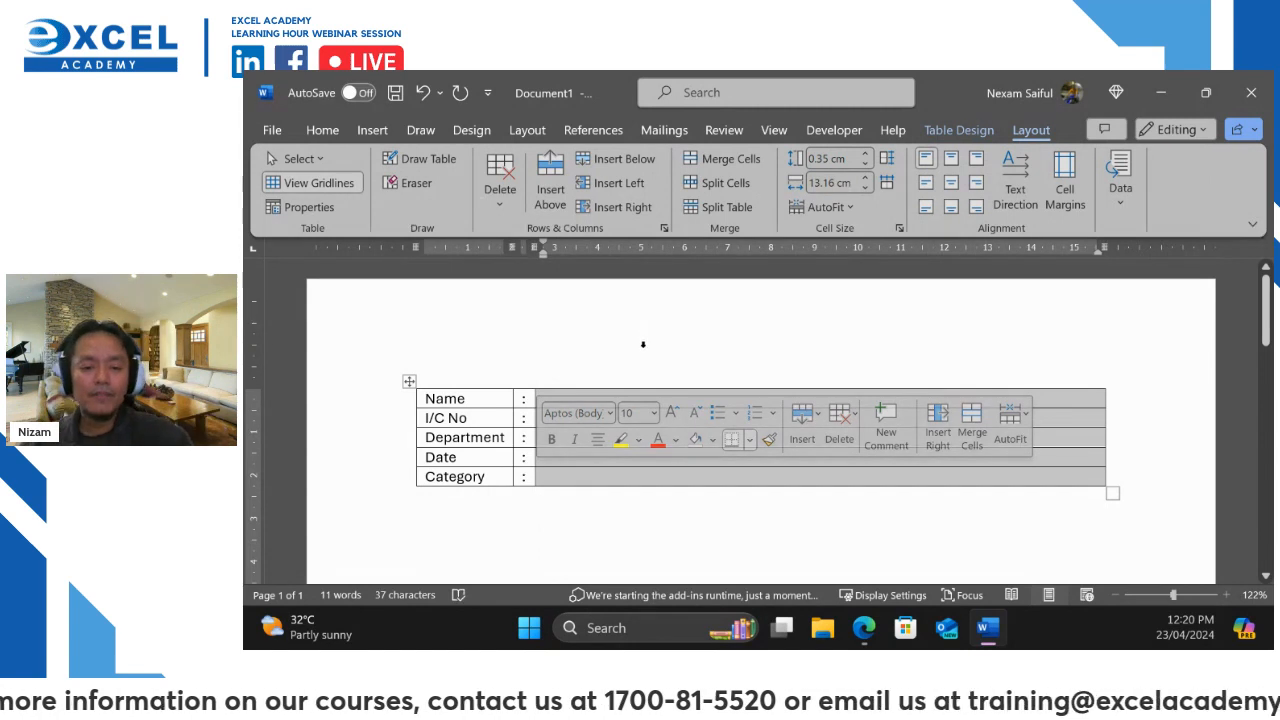
pyautogui.click(647, 346)
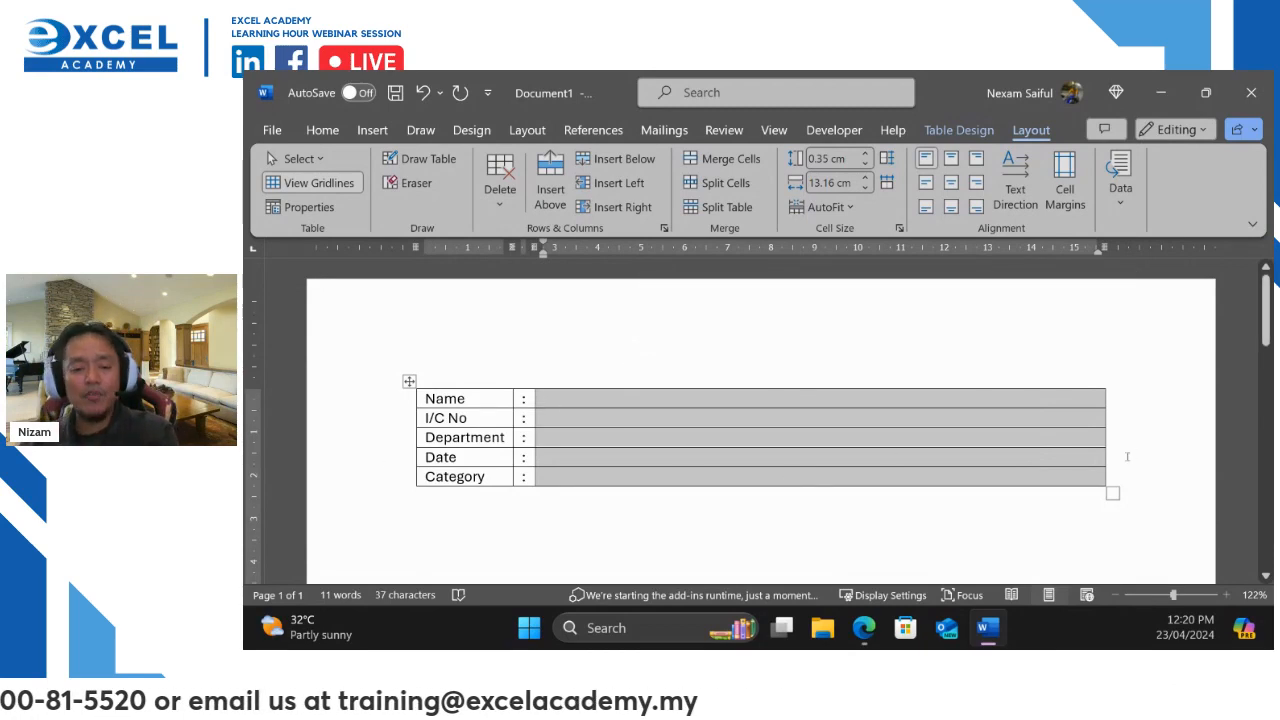
# Apply No Border to the whole form table so only faint gridlines remain
pyautogui.click(410, 381)
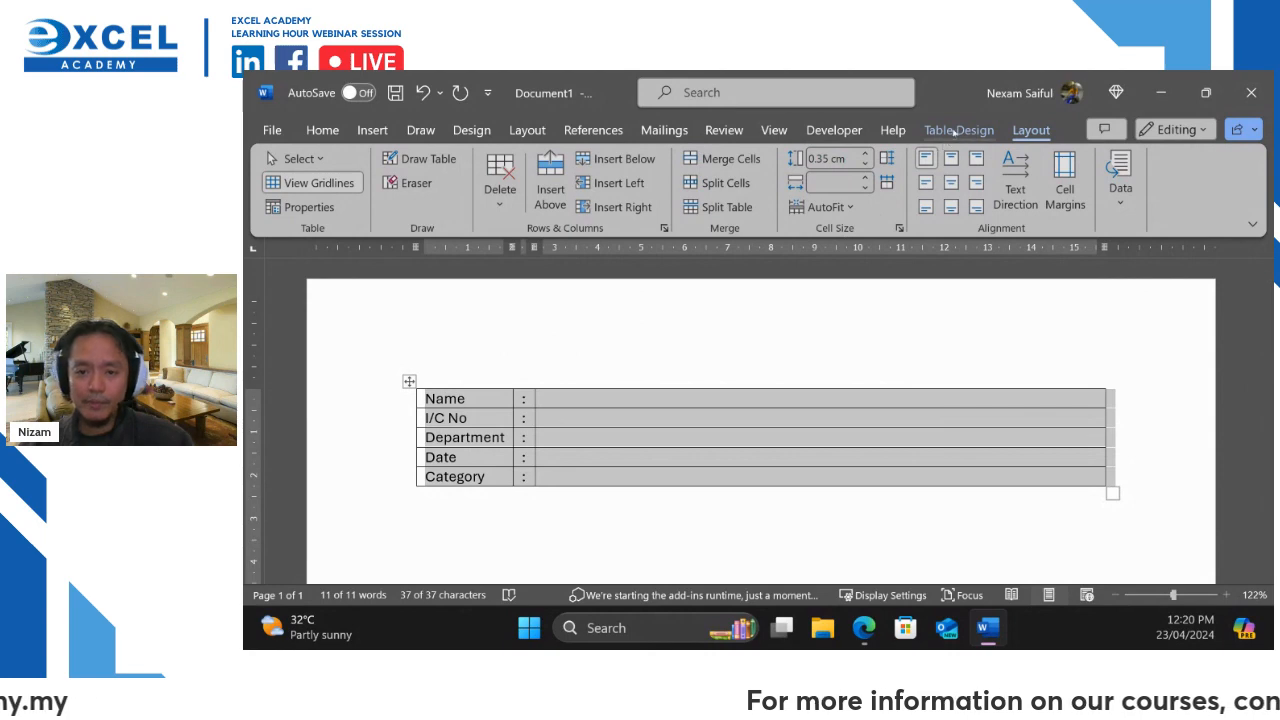
pyautogui.click(955, 132)
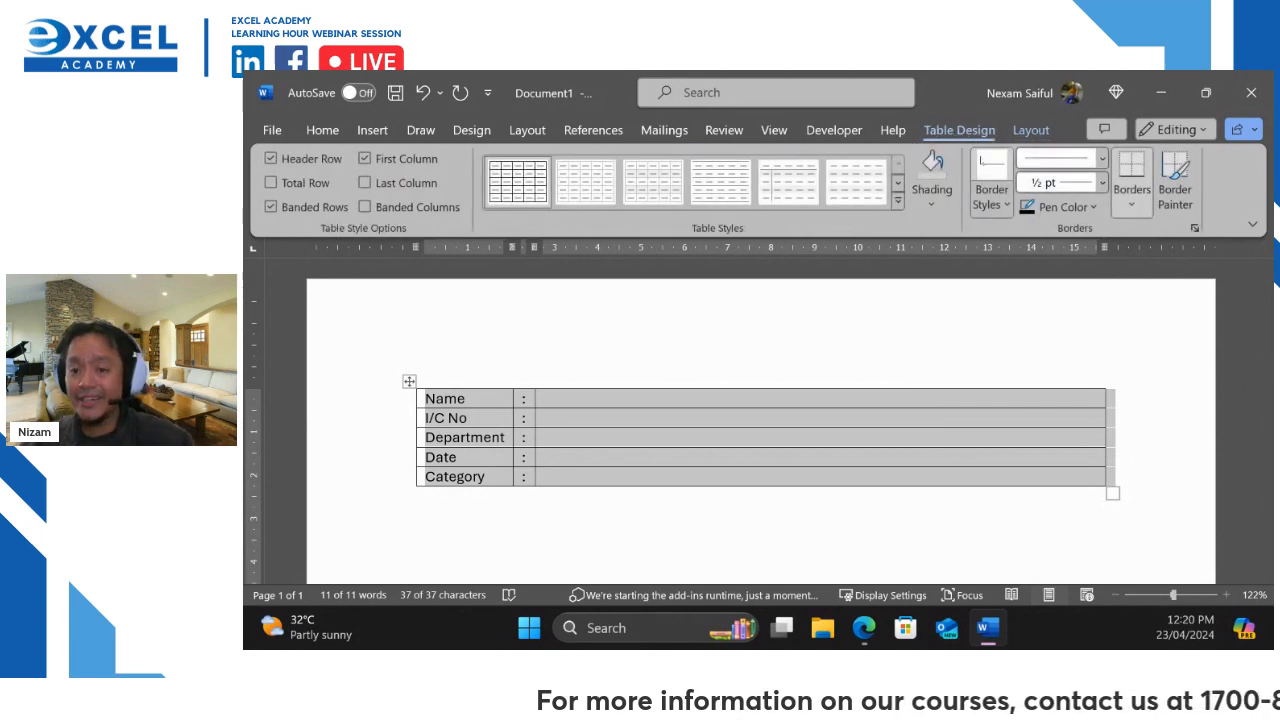
pyautogui.click(1129, 205)
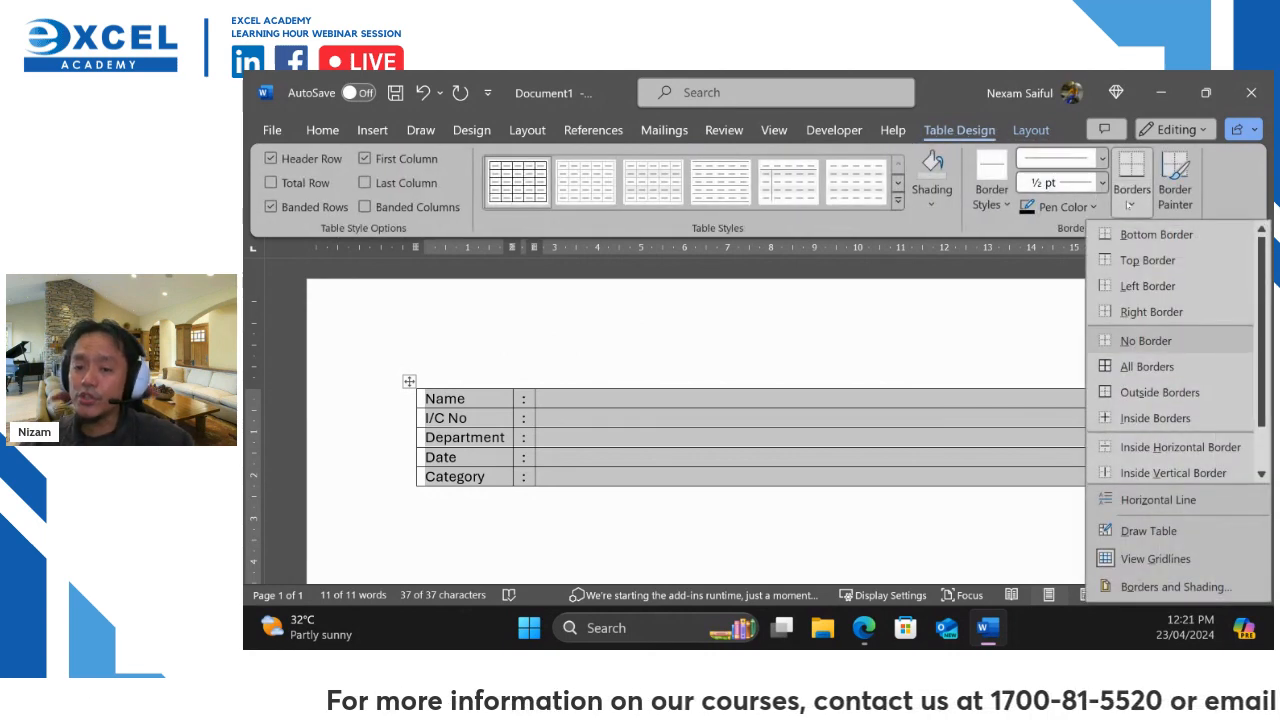
pyautogui.click(1133, 338)
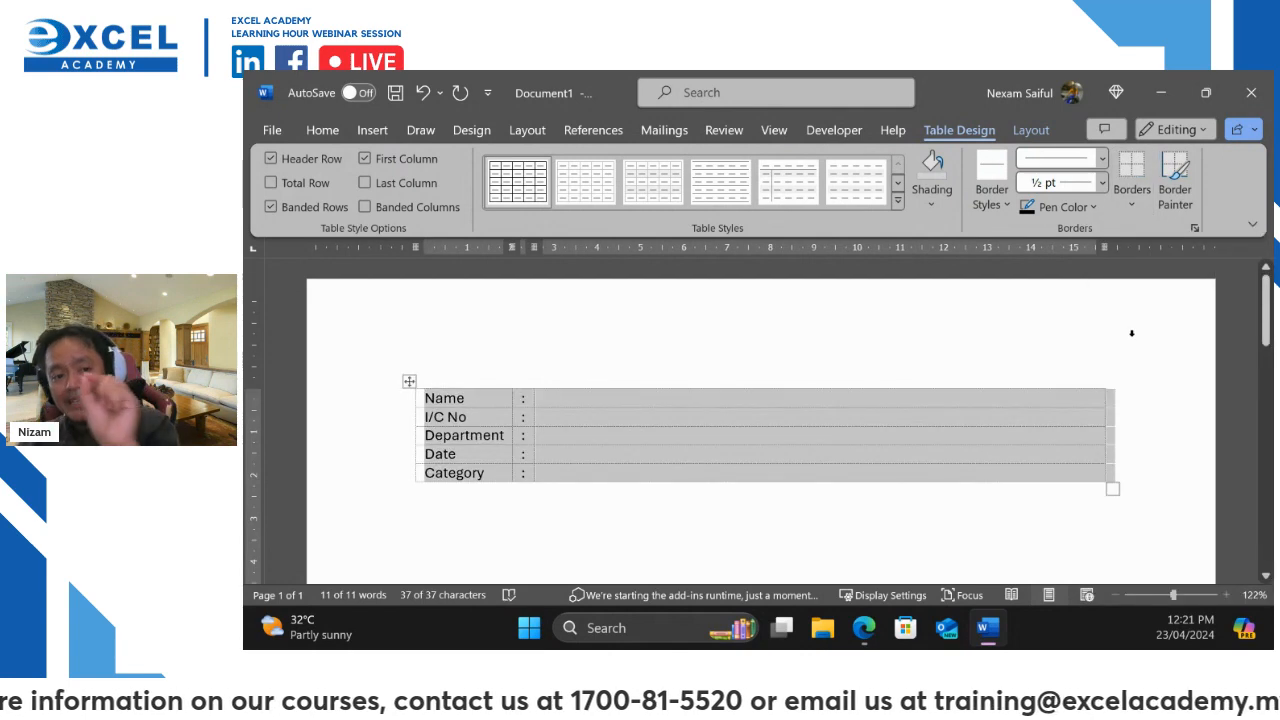
pyautogui.click(1131, 333)
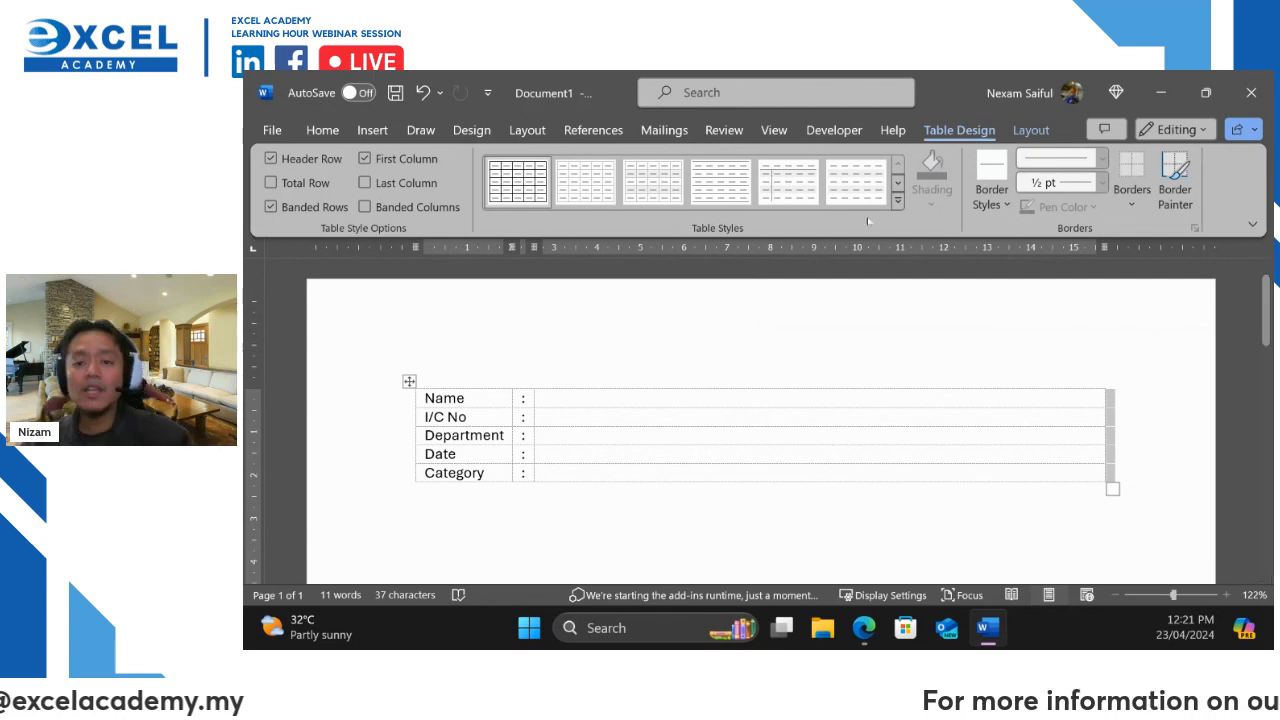
pyautogui.click(1022, 134)
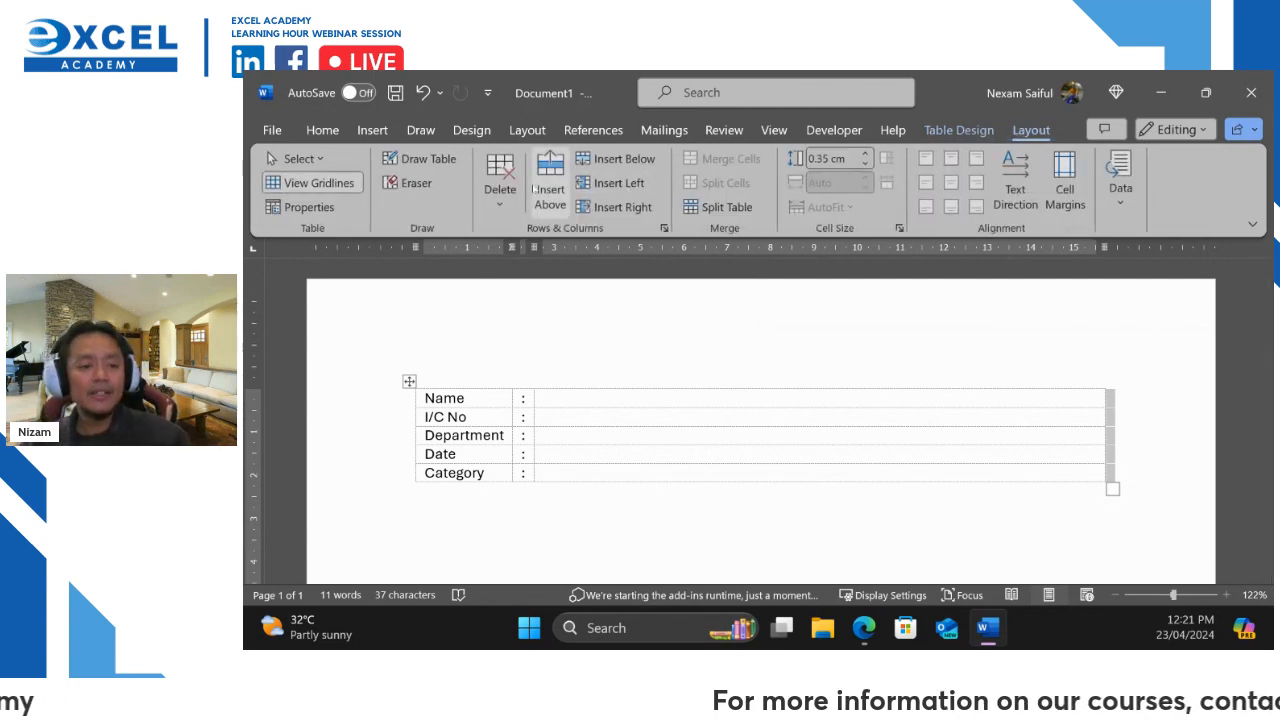
pyautogui.click(326, 173)
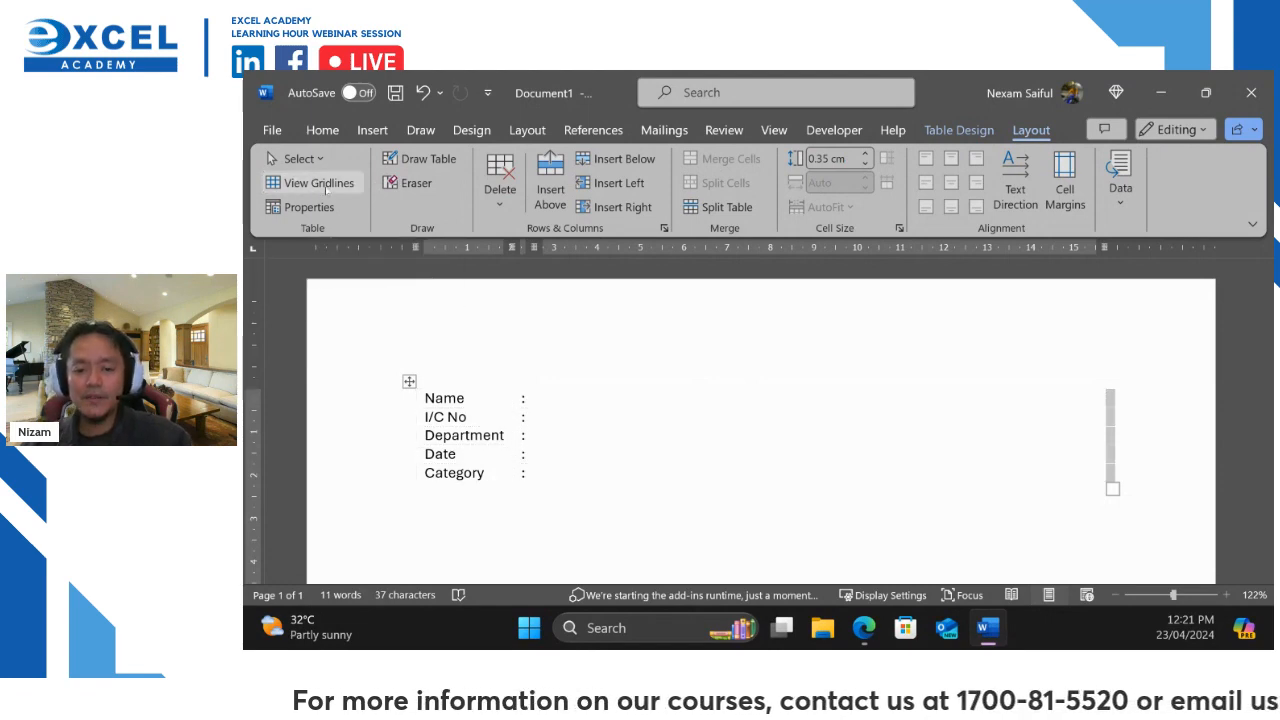
pyautogui.click(327, 186)
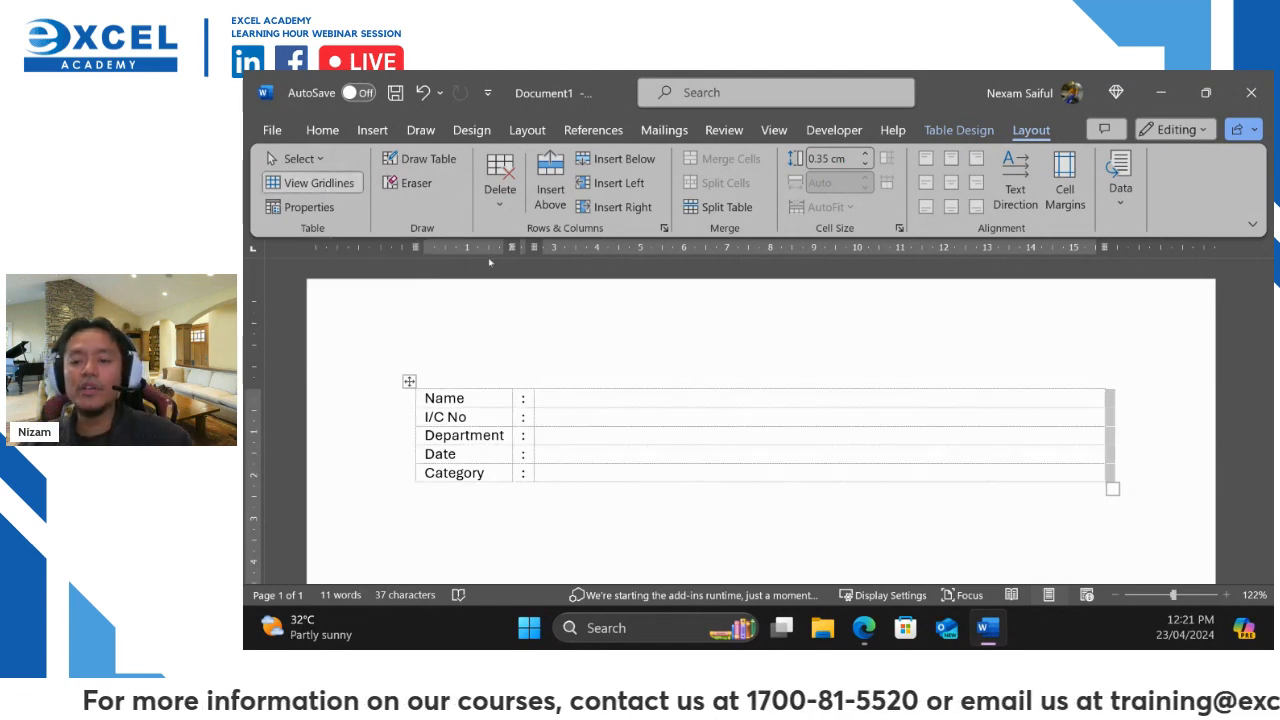
pyautogui.click(990, 541)
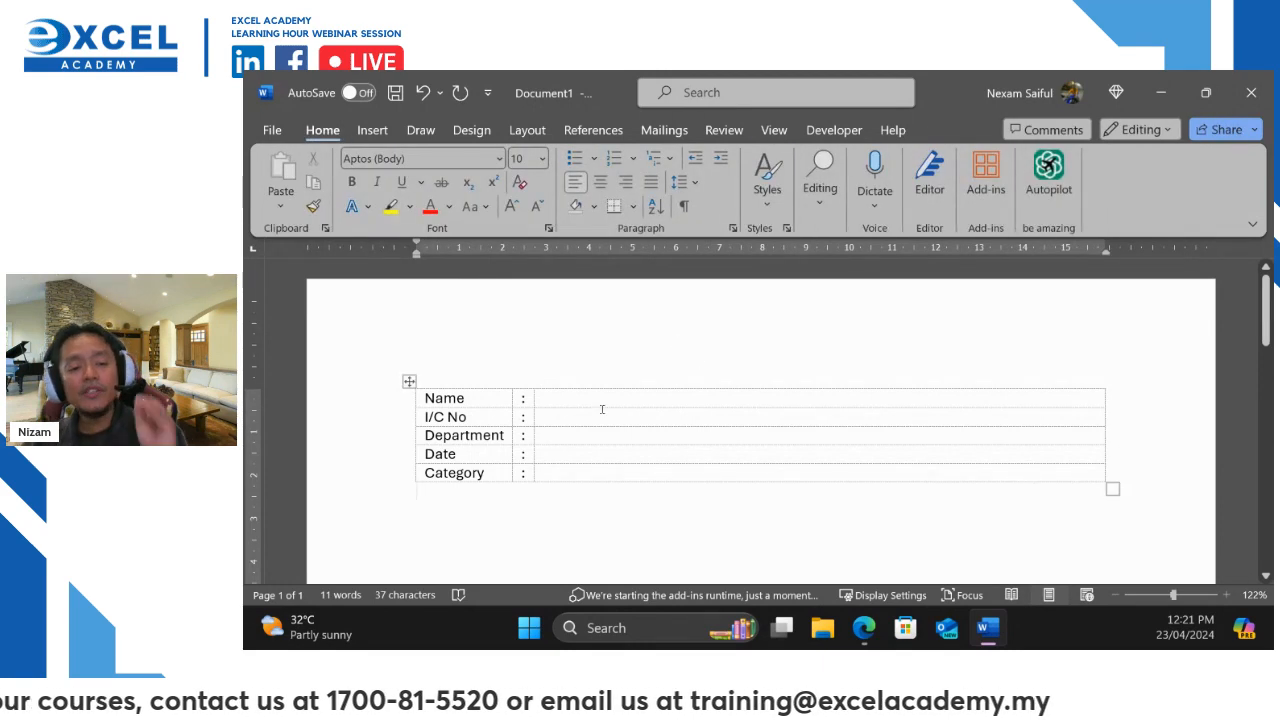
# Give the Name answer cell a bottom border, then paint bottom lines under the I/C No and Department cells
pyautogui.click(655, 434)
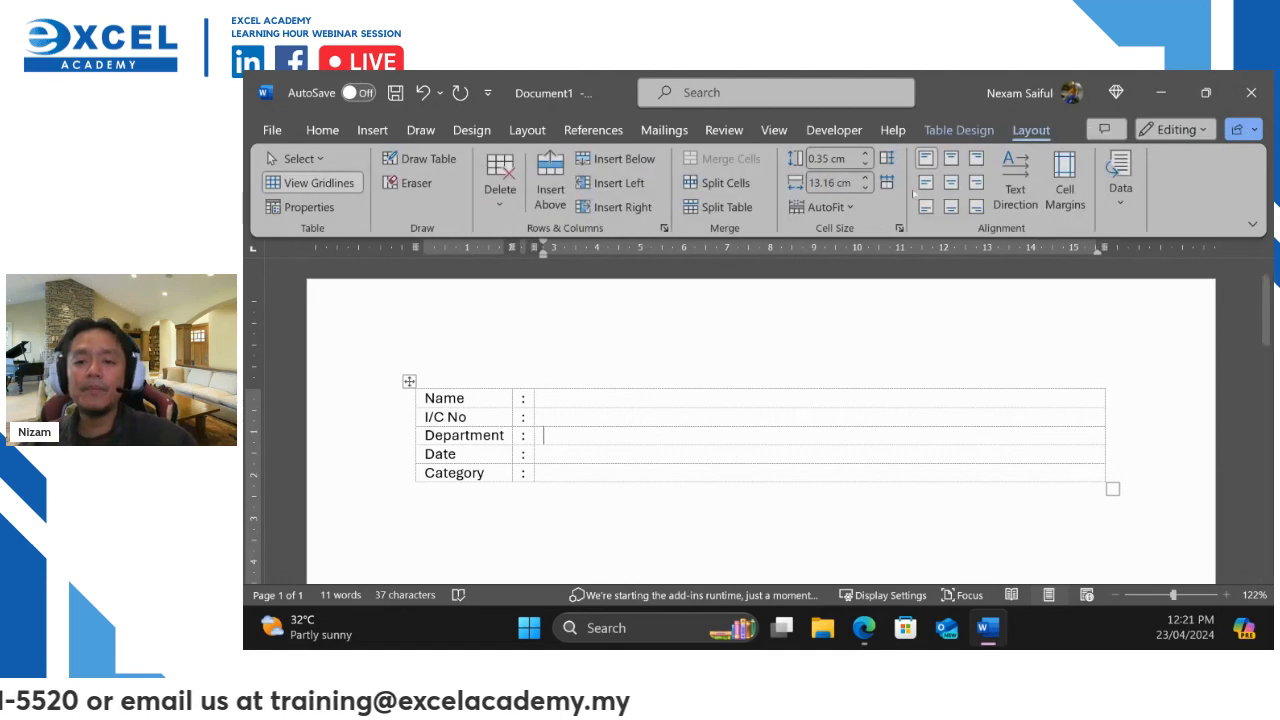
pyautogui.click(968, 135)
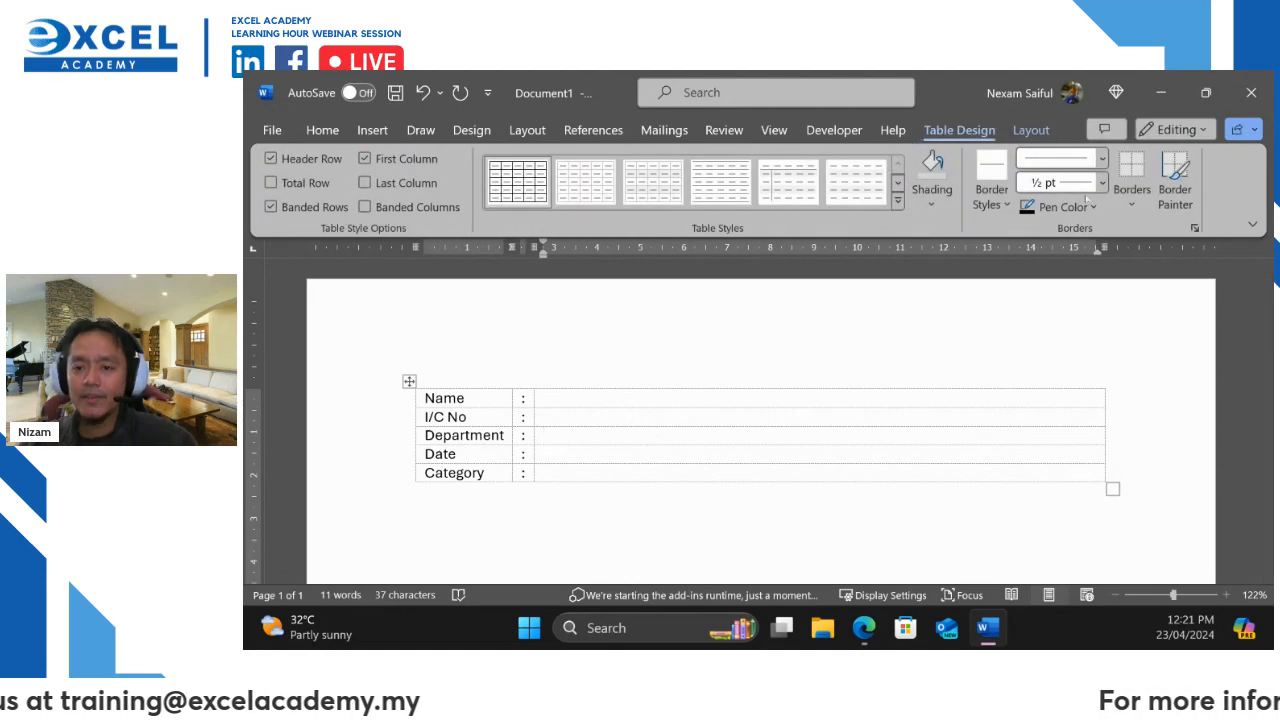
pyautogui.click(1127, 201)
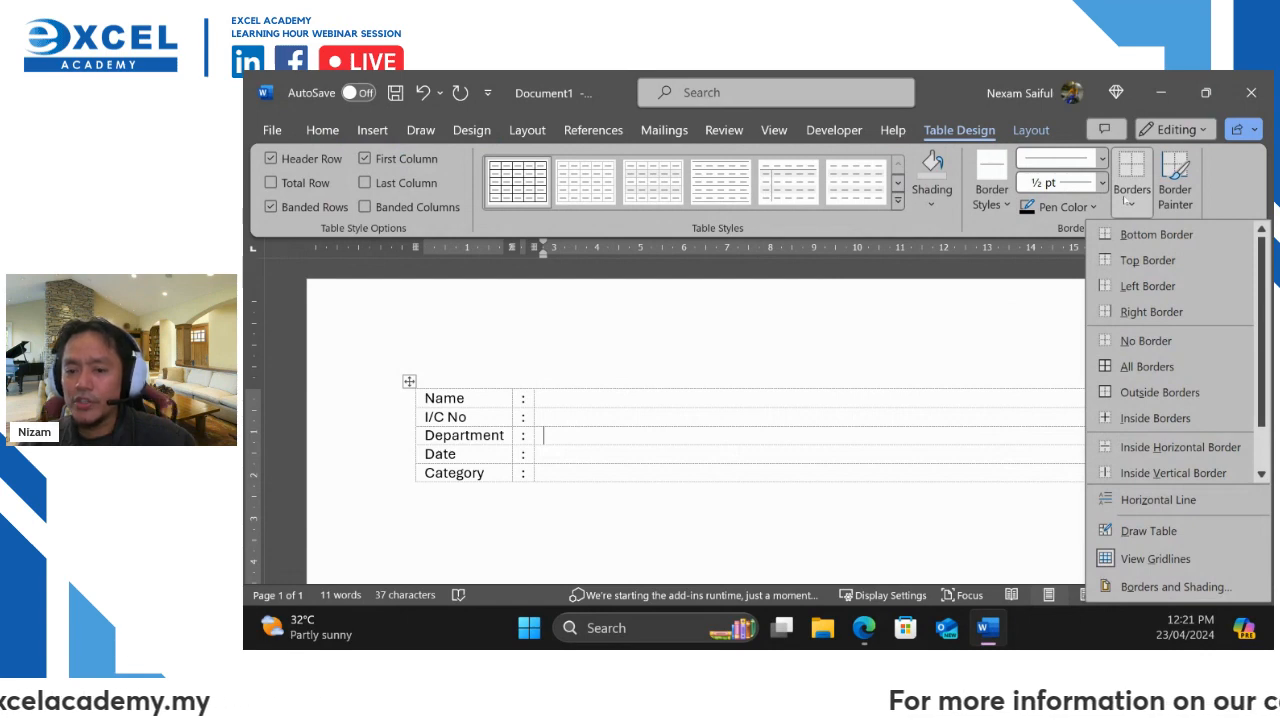
pyautogui.click(636, 403)
pyautogui.click(636, 403)
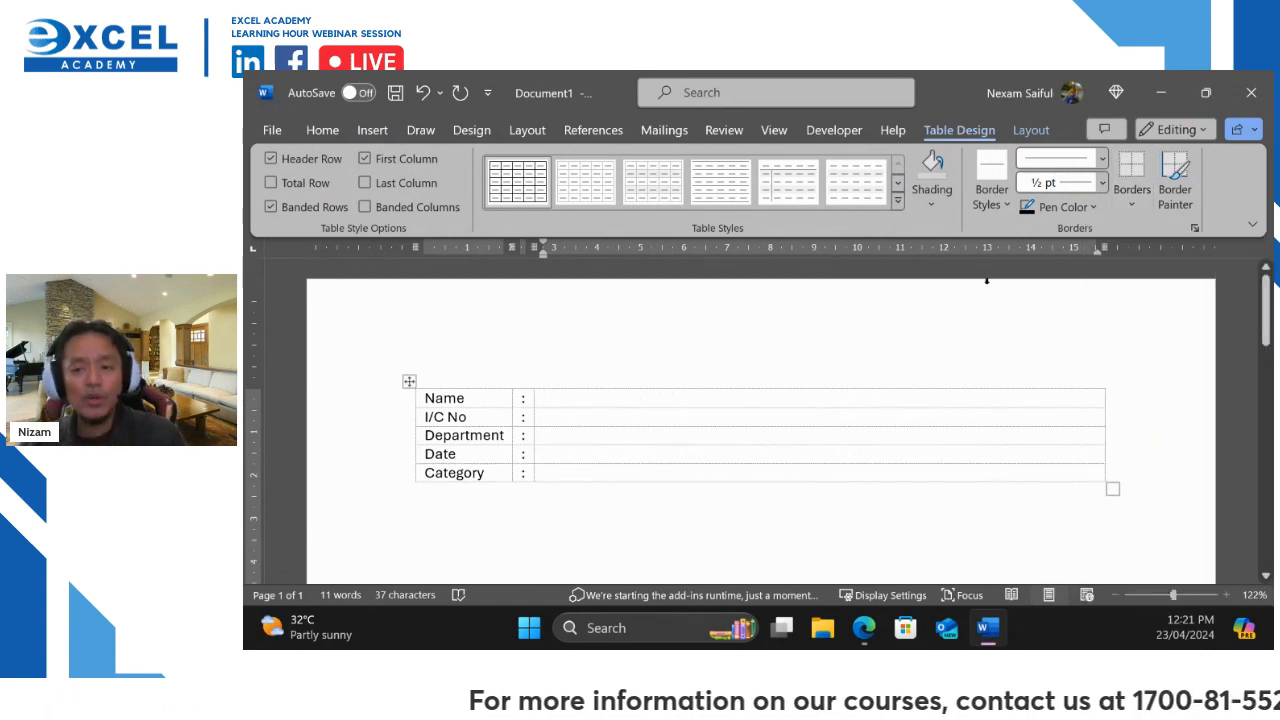
pyautogui.click(1137, 201)
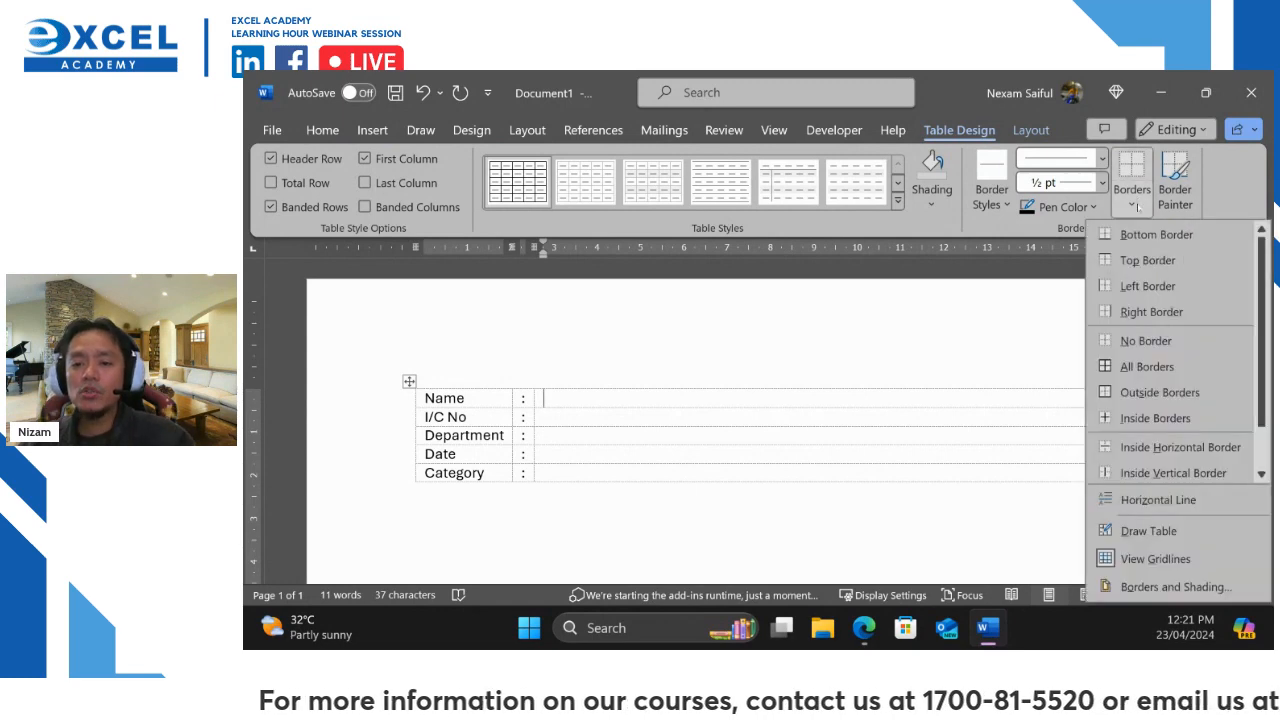
pyautogui.click(1139, 234)
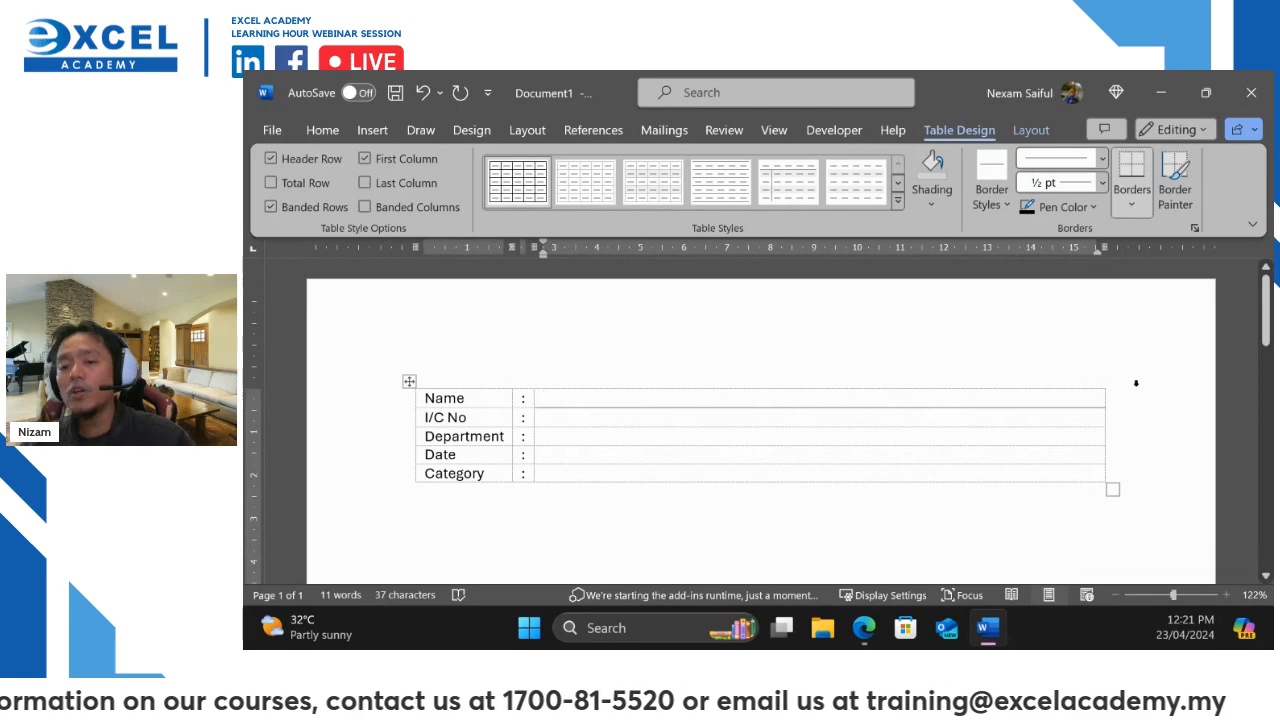
pyautogui.click(1176, 185)
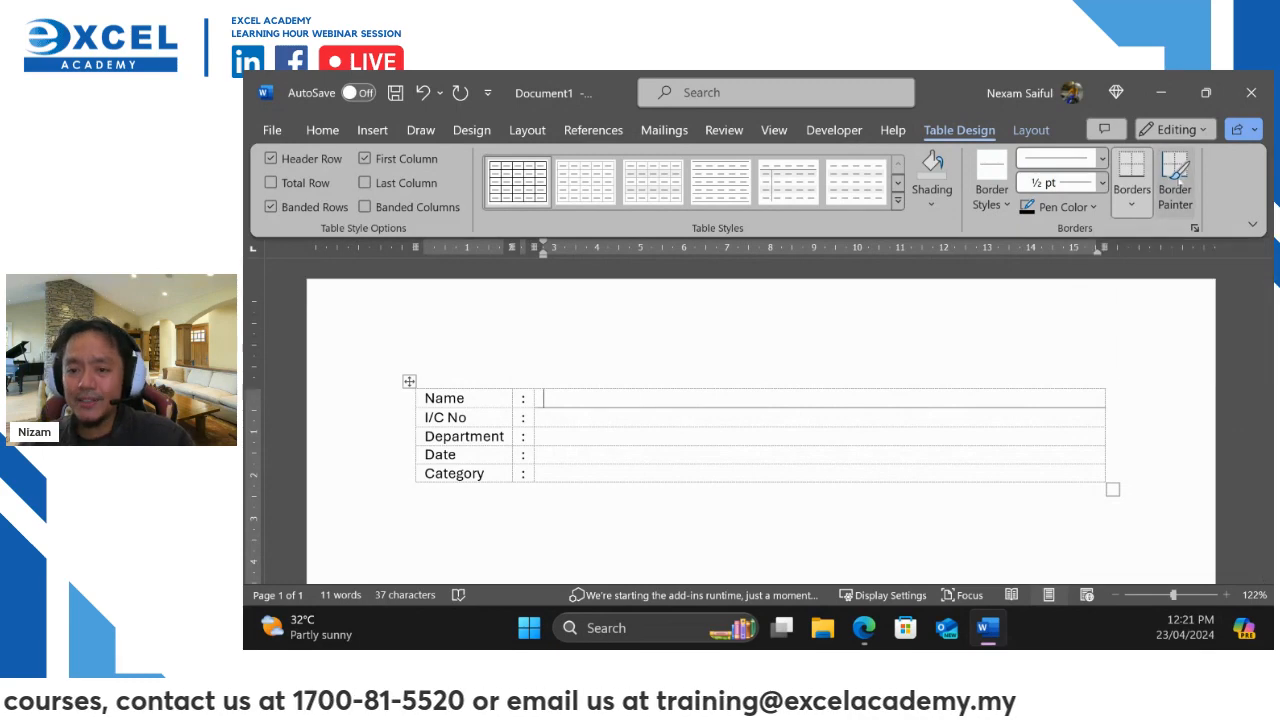
pyautogui.moveTo(543, 424); pyautogui.dragTo(663, 428)
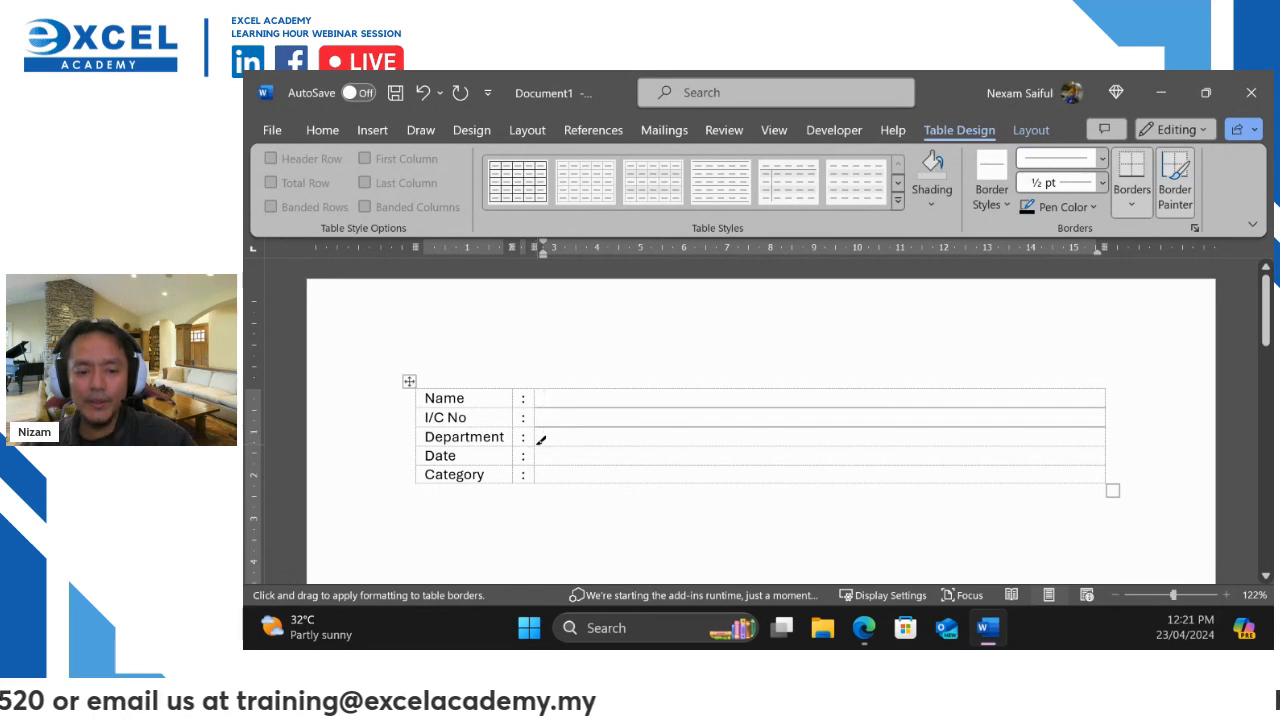
pyautogui.moveTo(576, 447)
pyautogui.mouseDown()
pyautogui.moveTo(597, 446)
pyautogui.moveTo(574, 482)
pyautogui.moveTo(608, 481)
pyautogui.moveTo(588, 481)
pyautogui.mouseUp()
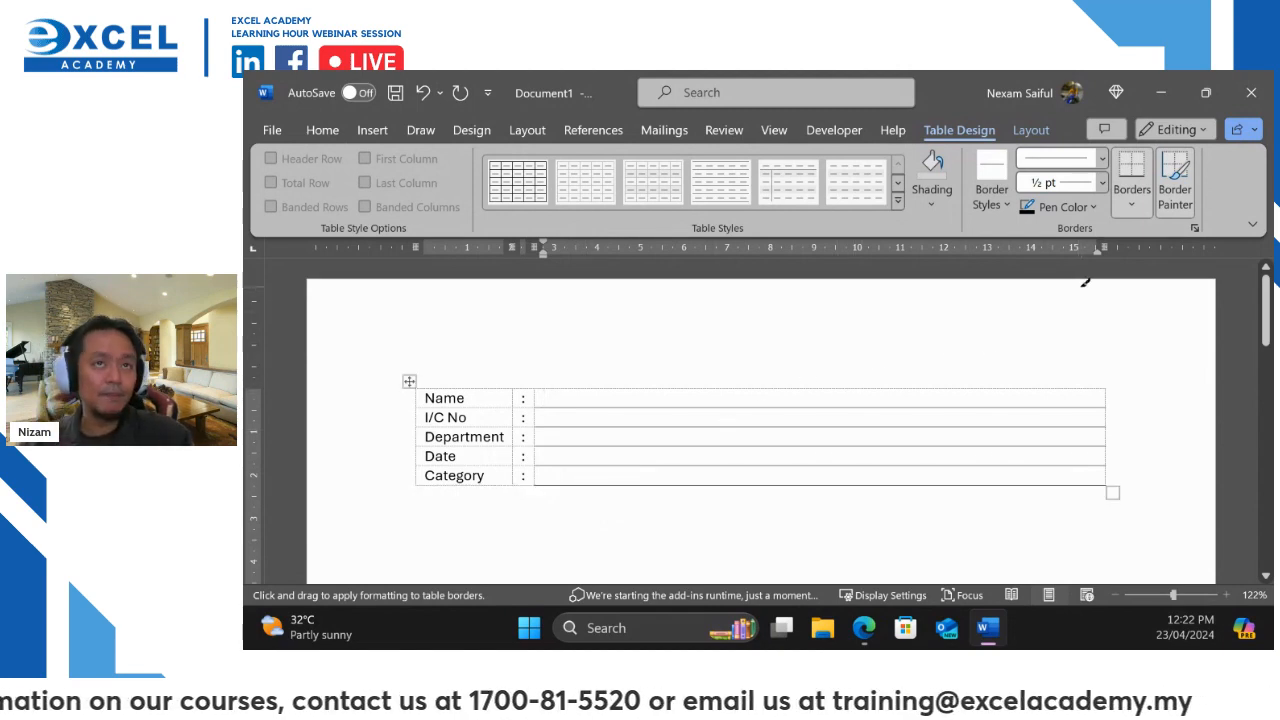
# Turn off View Gridlines in Table Layout and place the cursor in the Name answer cell
pyautogui.click(1040, 131)
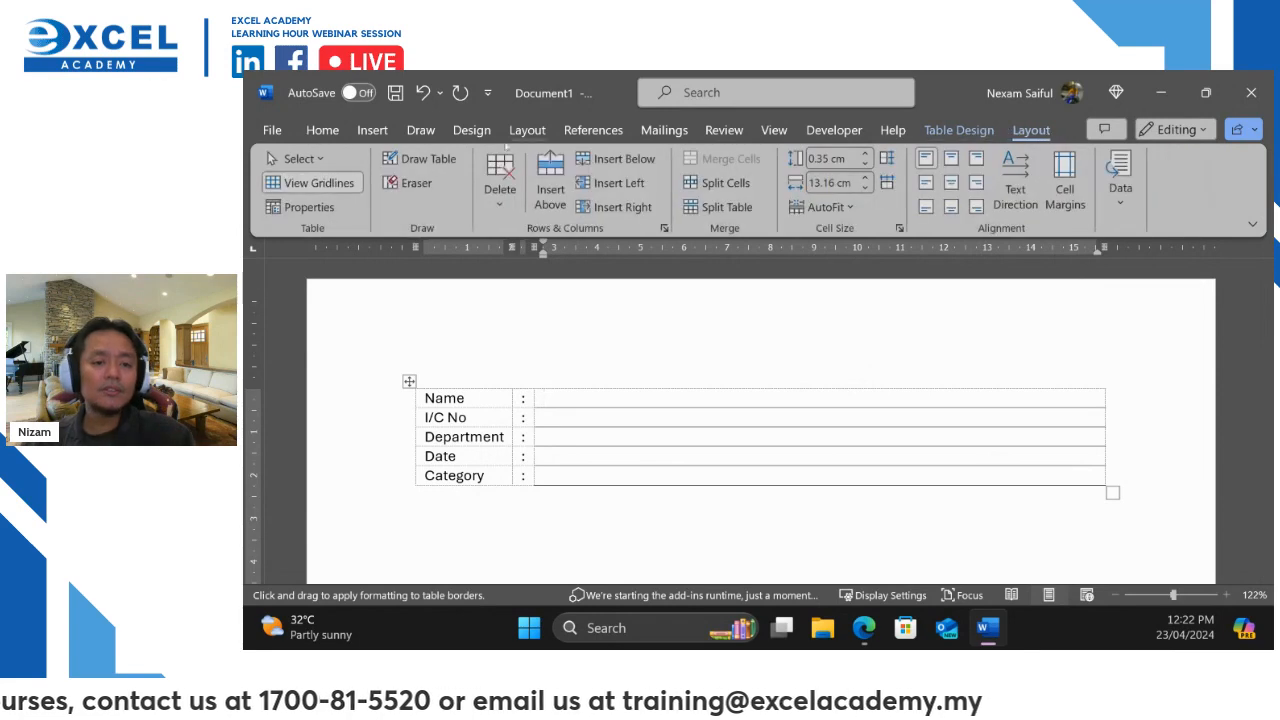
pyautogui.click(312, 183)
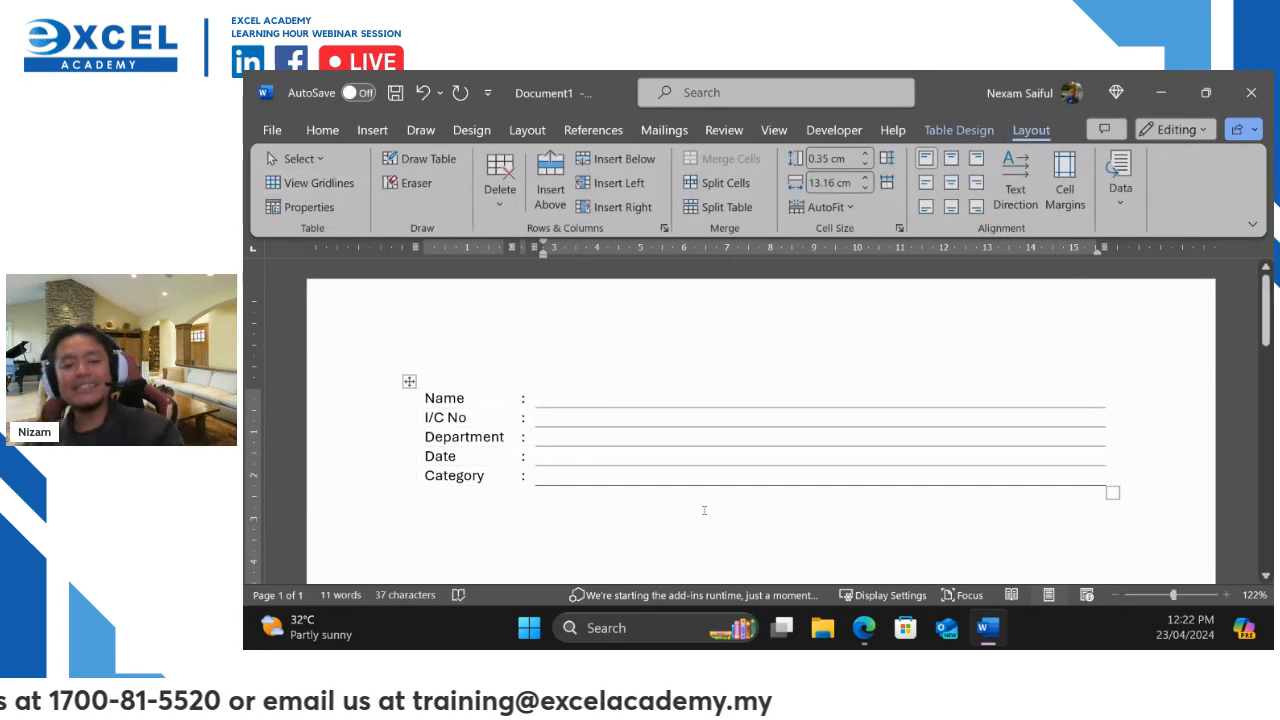
pyautogui.scroll(-1, 704, 506)
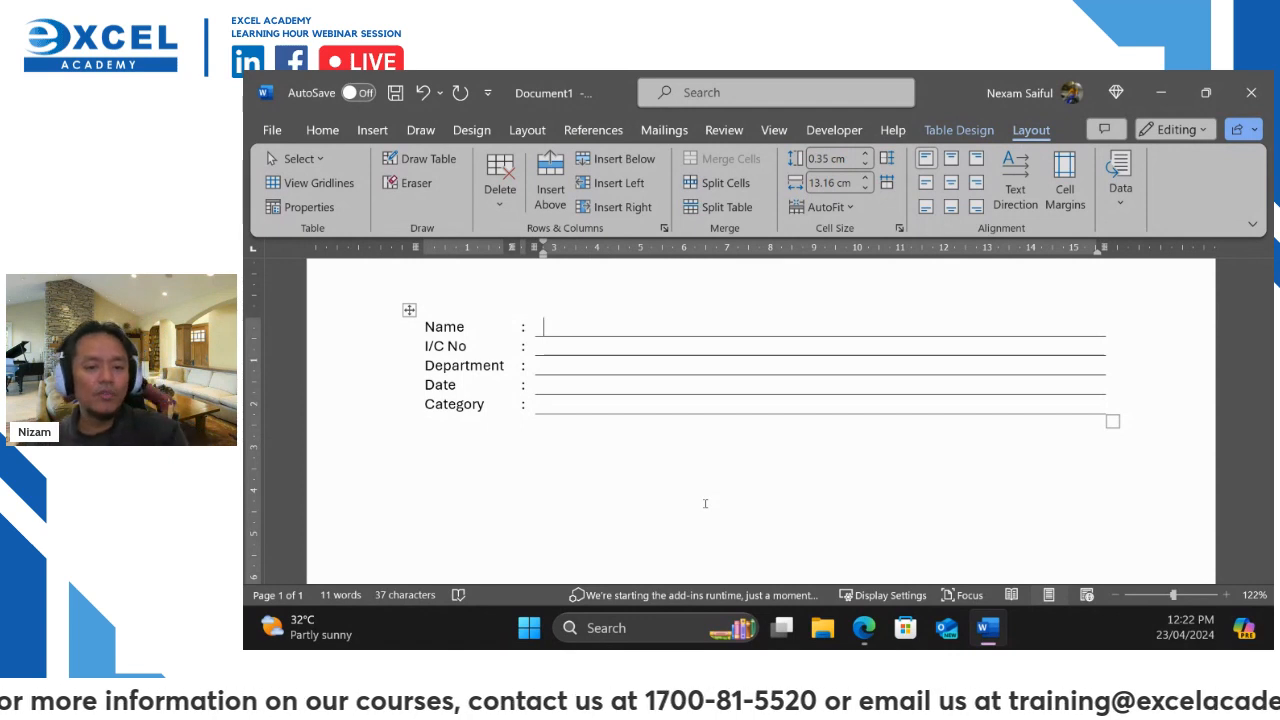
pyautogui.click(537, 330)
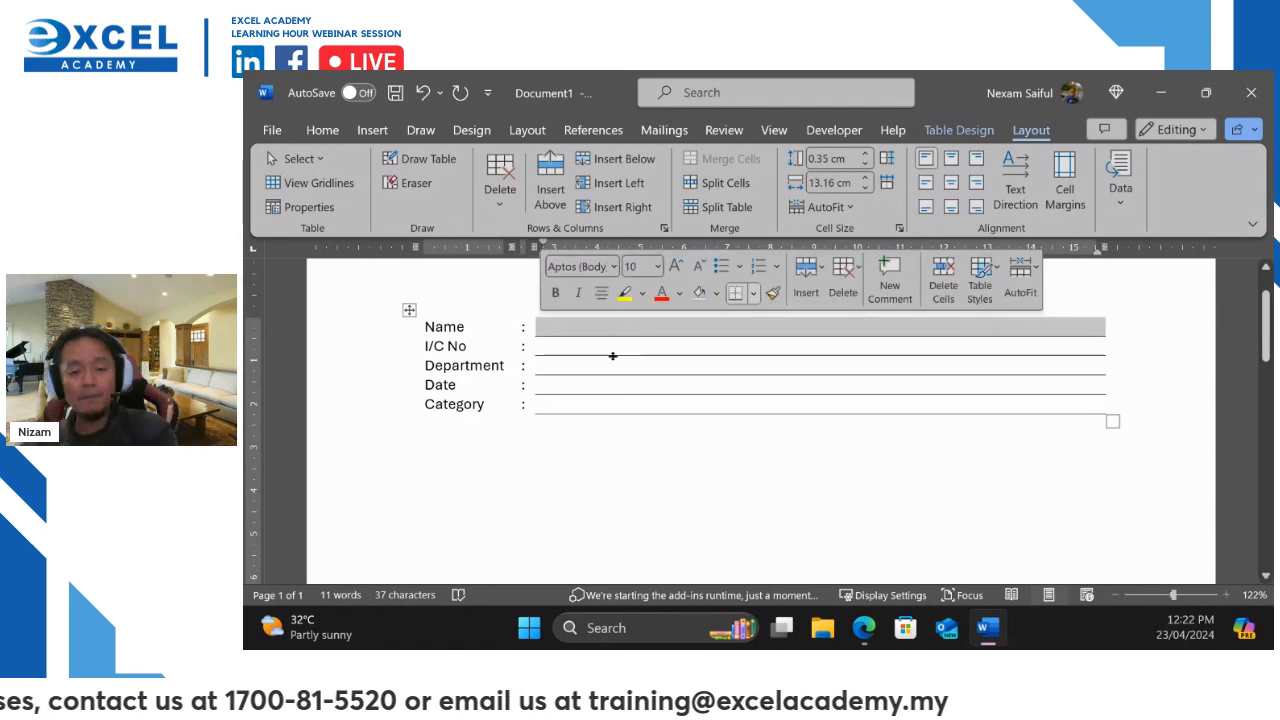
pyautogui.click(674, 437)
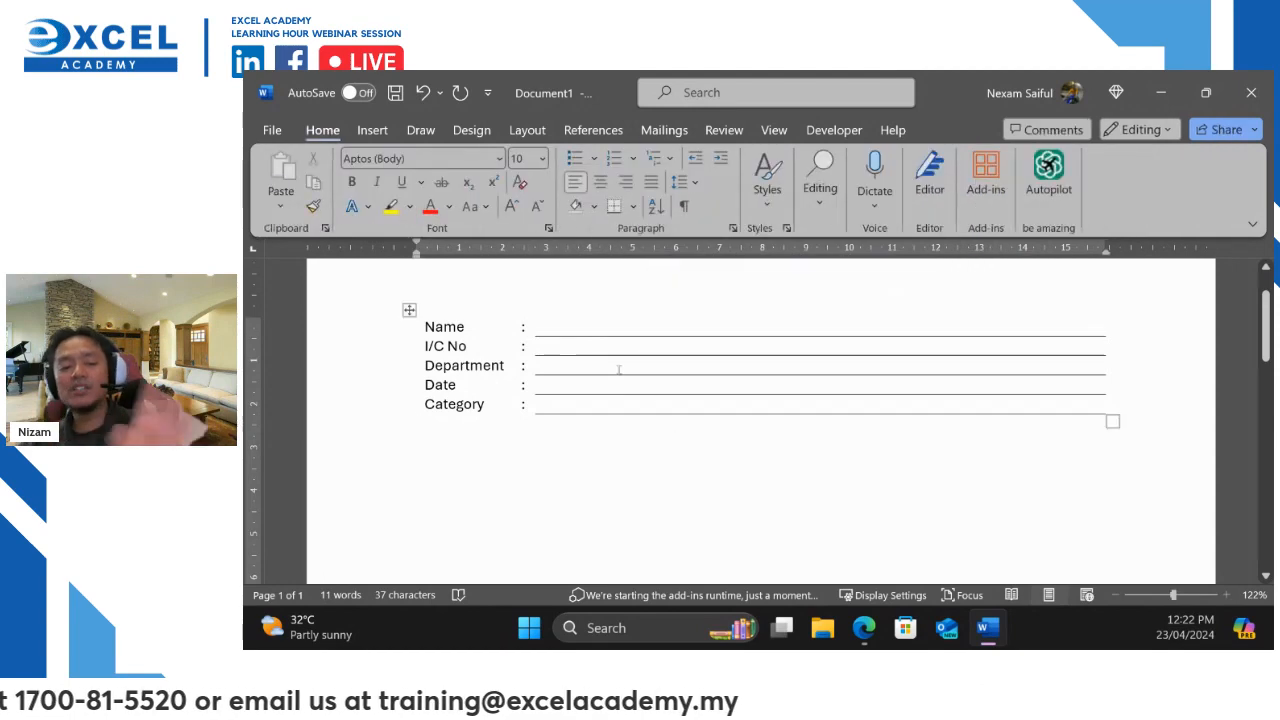
pyautogui.click(561, 327)
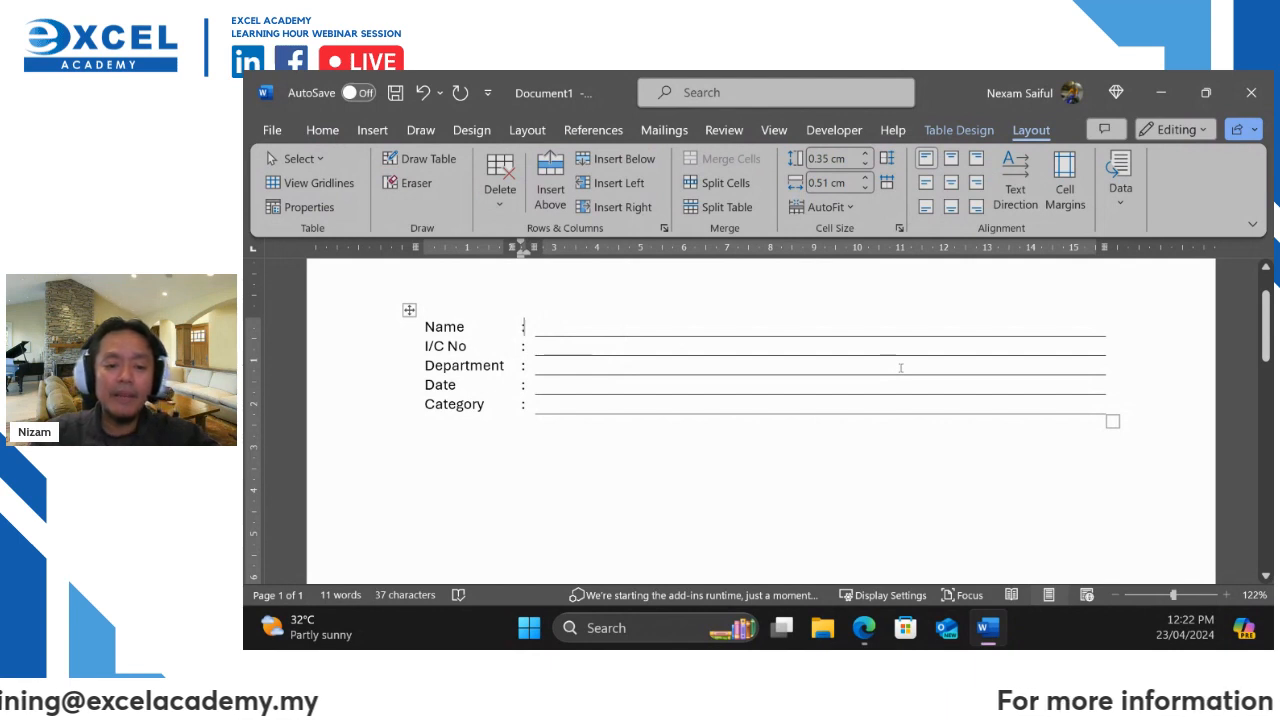
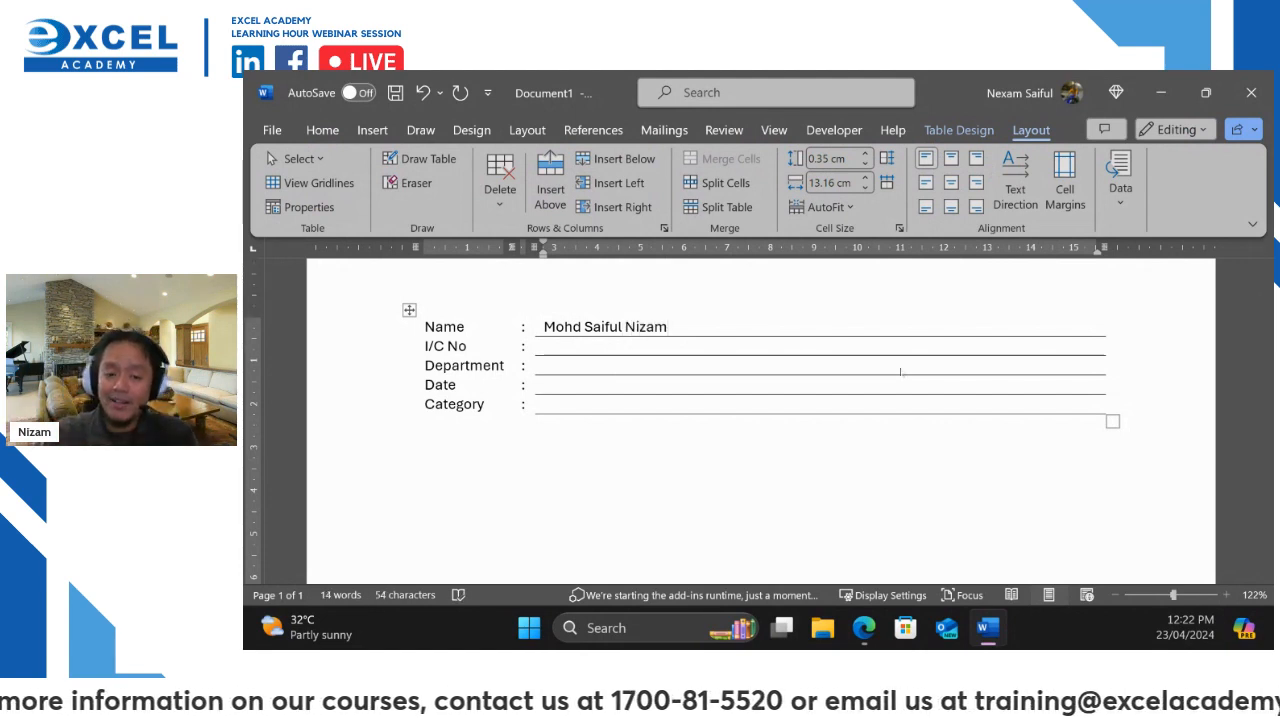
# Type a sample person's full name into the Name answer cell, then switch on red screen ink
pyautogui.hotkey('ctrl', '2')
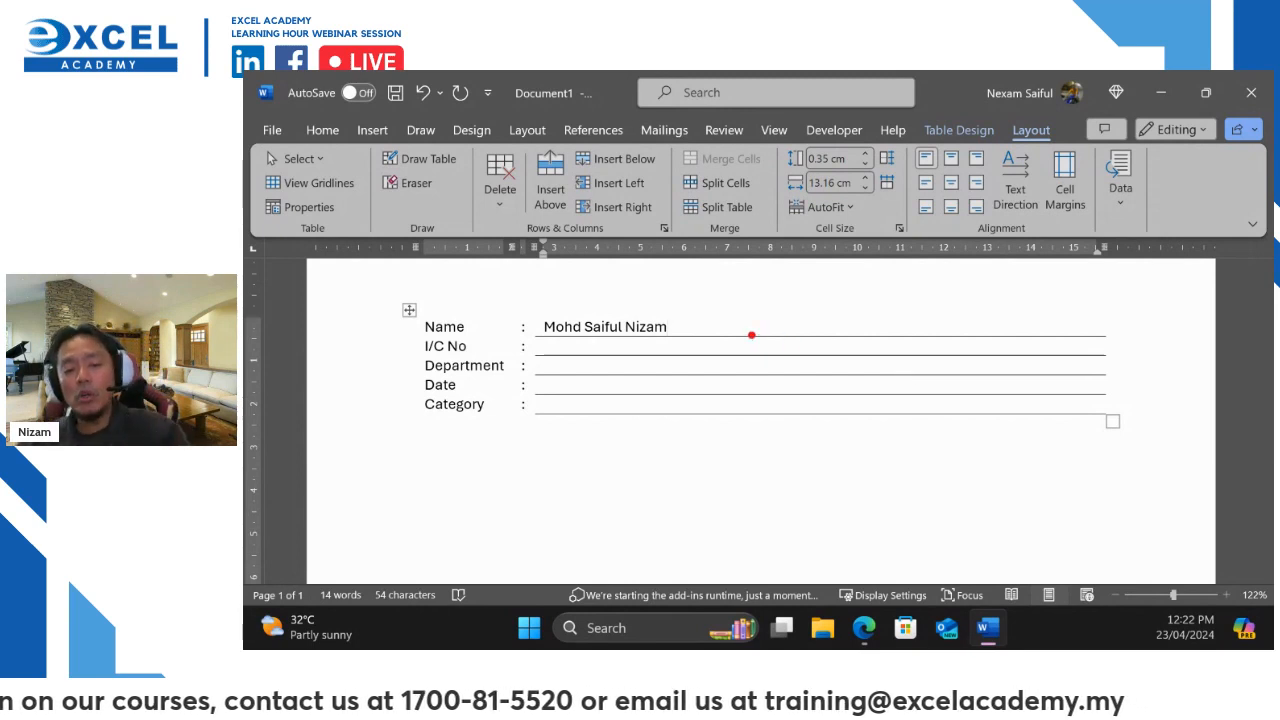
pyautogui.moveTo(716, 333); pyautogui.dragTo(740, 307)
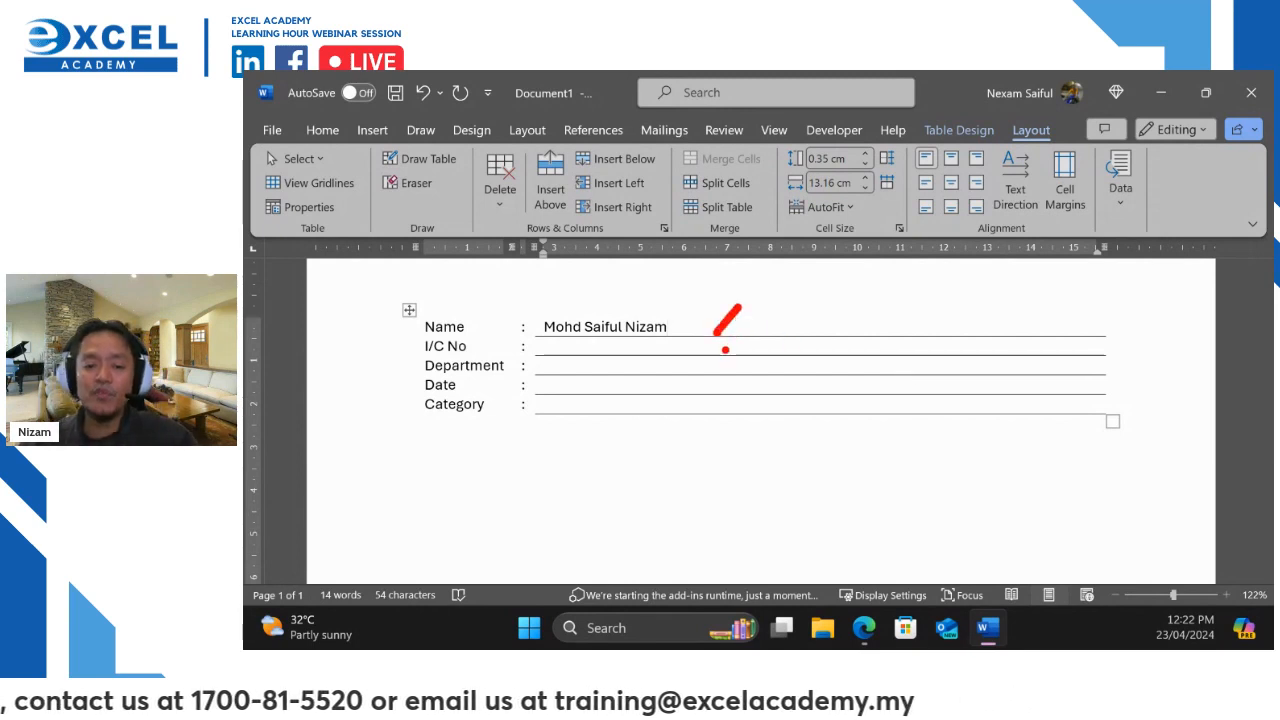
pyautogui.moveTo(725, 350); pyautogui.dragTo(768, 328)
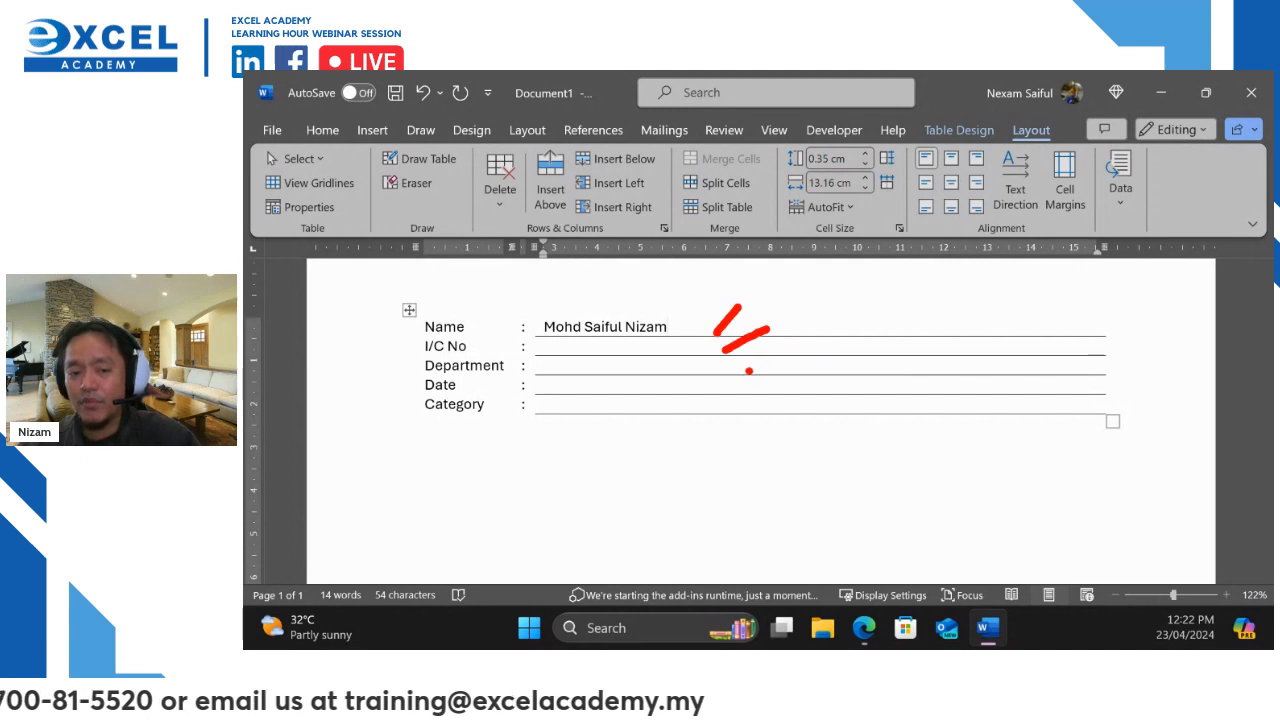
pyautogui.moveTo(741, 372); pyautogui.dragTo(804, 347)
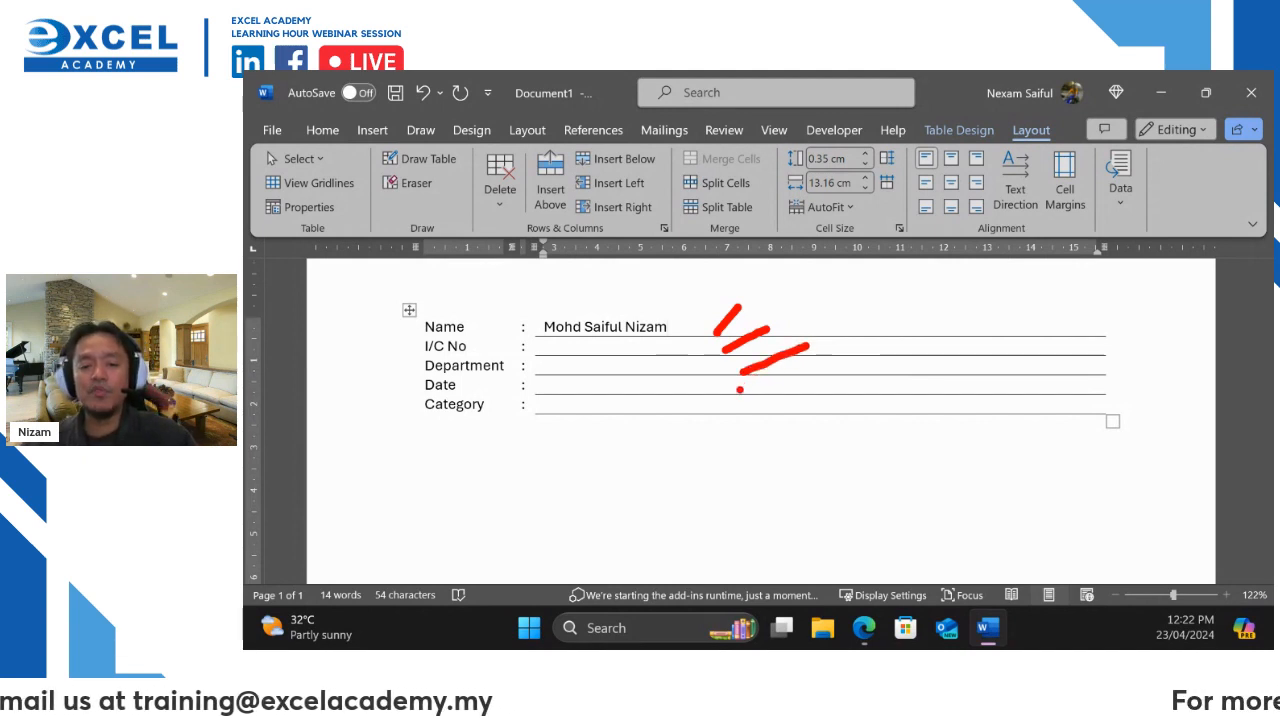
pyautogui.moveTo(740, 388); pyautogui.dragTo(812, 368)
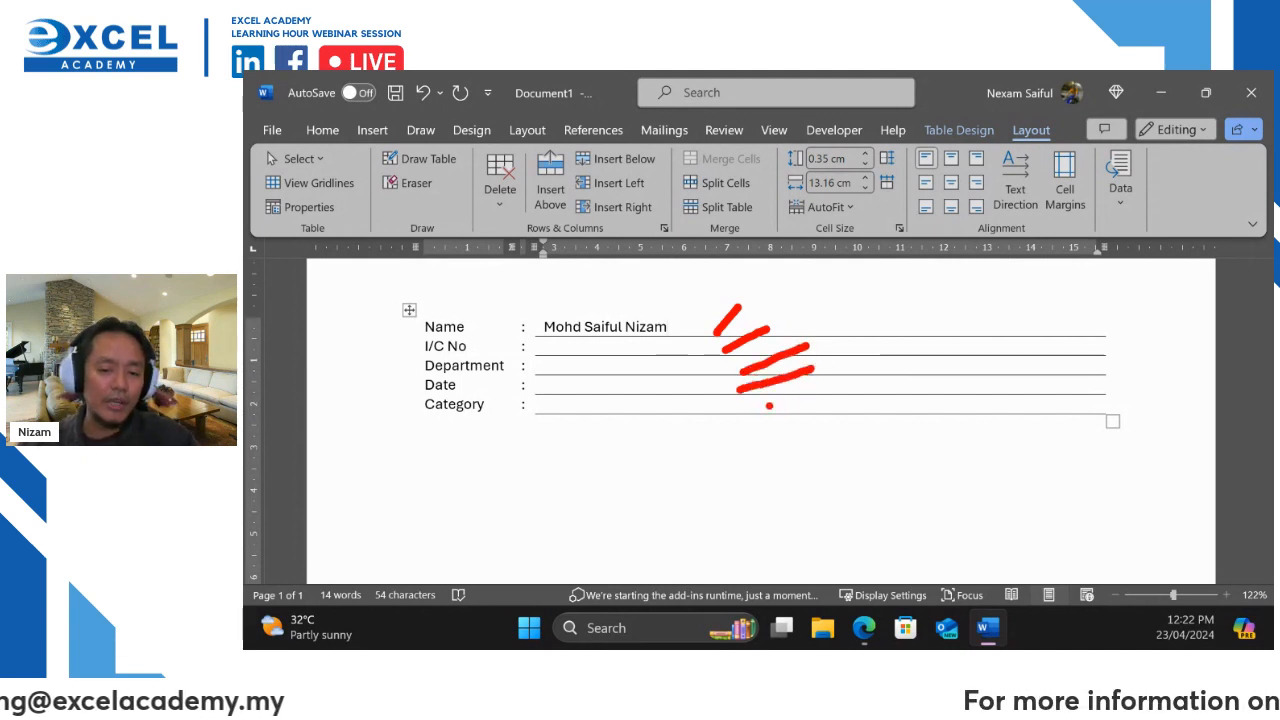
pyautogui.moveTo(748, 409); pyautogui.dragTo(818, 396)
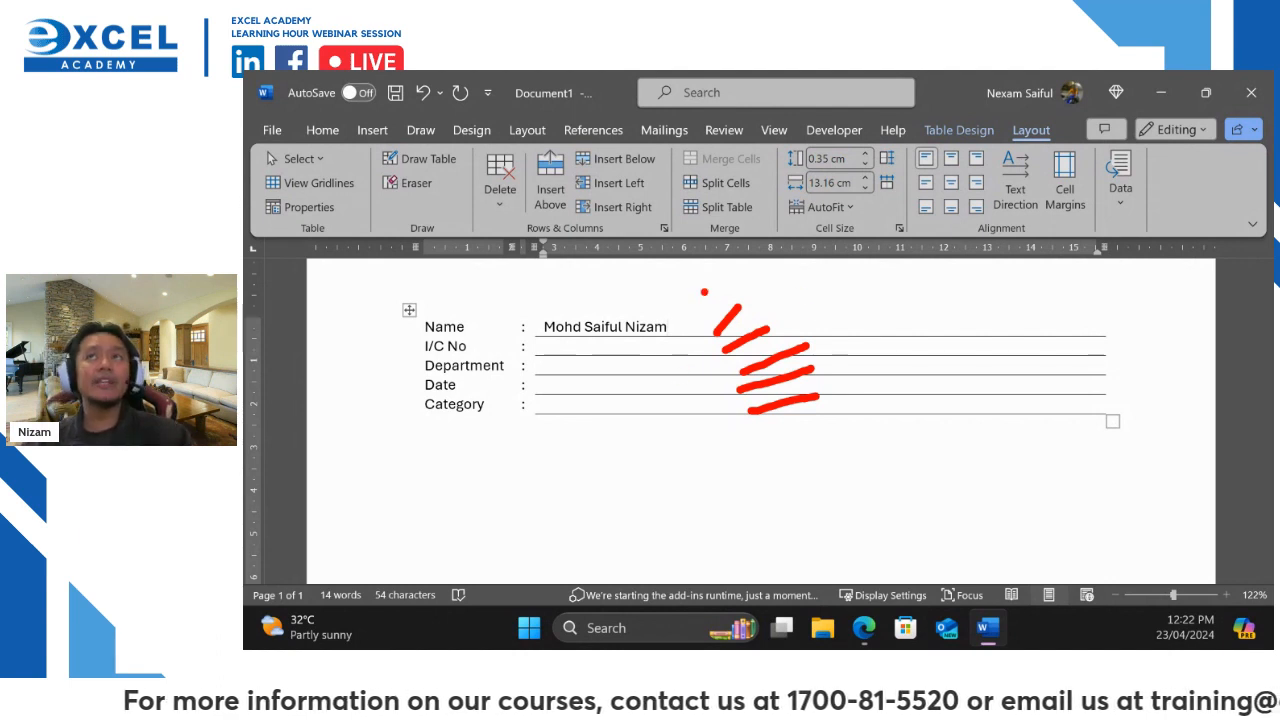
pyautogui.moveTo(810, 225)
pyautogui.mouseDown()
pyautogui.moveTo(690, 490)
pyautogui.moveTo(790, 196)
pyautogui.mouseUp()
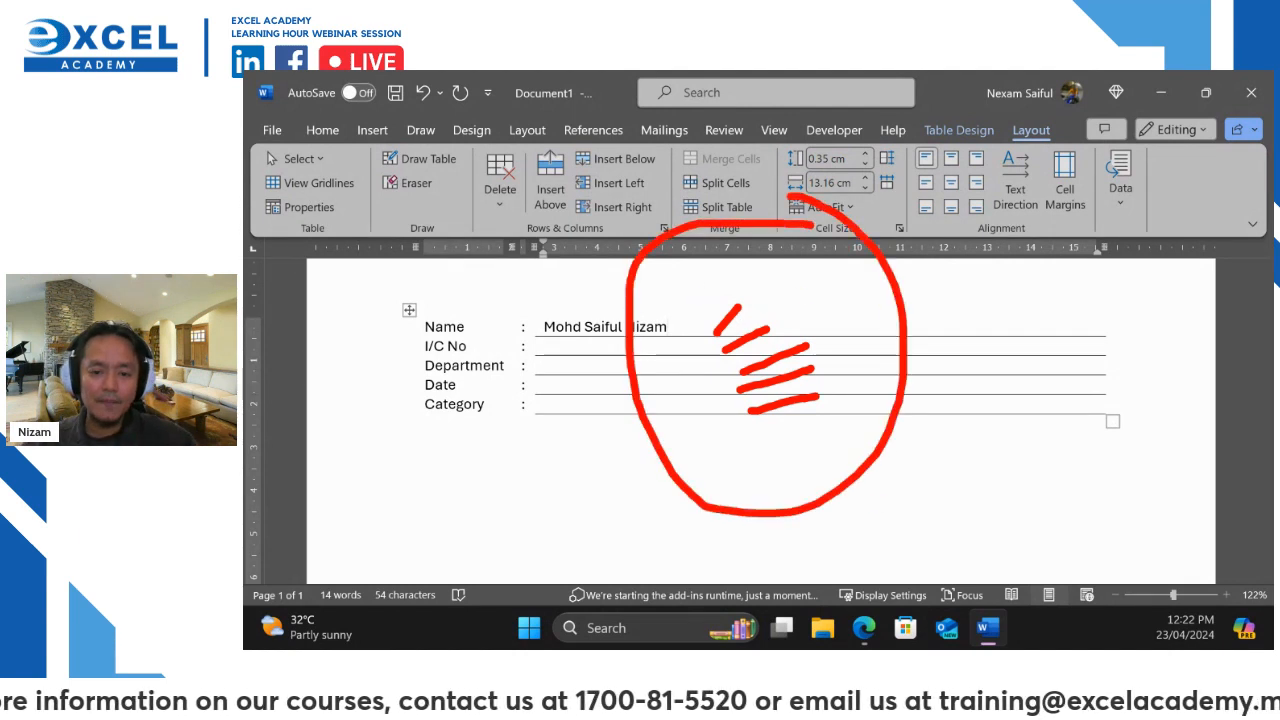
pyautogui.moveTo(1005, 322)
pyautogui.mouseDown()
pyautogui.moveTo(942, 370)
pyautogui.moveTo(998, 404)
pyautogui.mouseUp()
pyautogui.moveTo(1074, 297)
pyautogui.mouseDown()
pyautogui.moveTo(1072, 376)
pyautogui.moveTo(1096, 356)
pyautogui.moveTo(1100, 380)
pyautogui.mouseUp()
pyautogui.moveTo(1130, 316); pyautogui.dragTo(1158, 374)
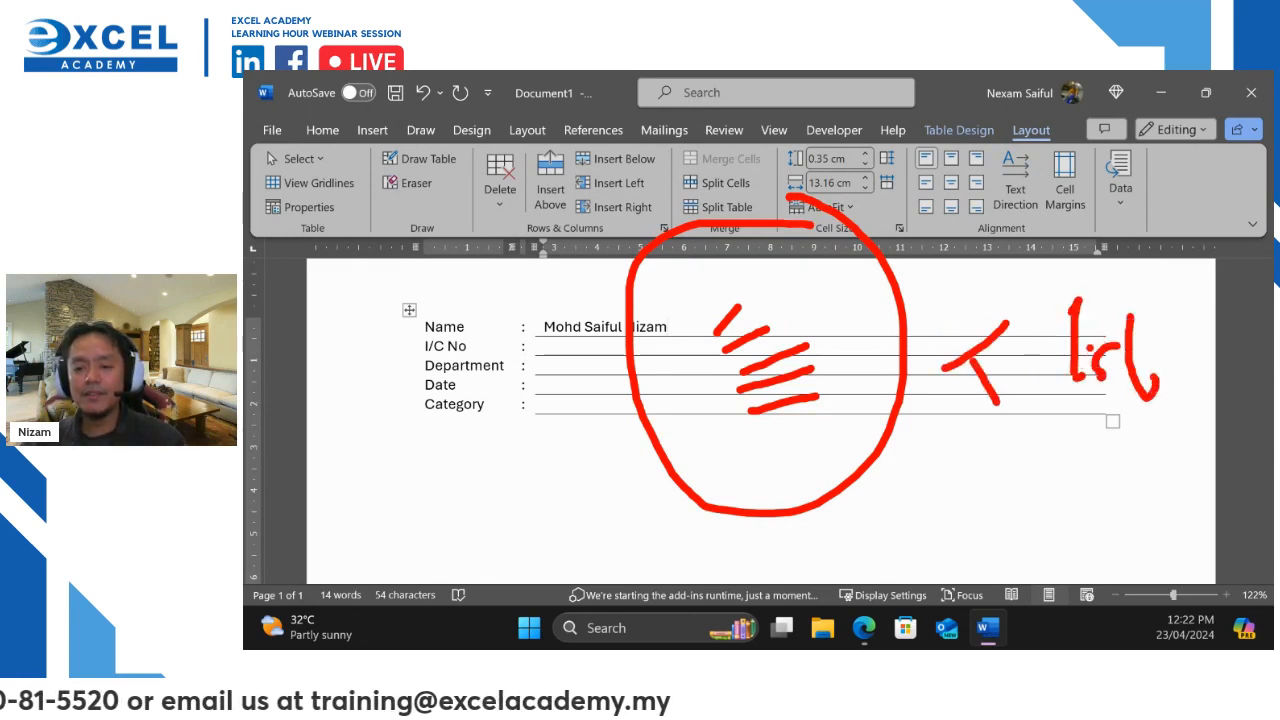
pyautogui.moveTo(1106, 336); pyautogui.dragTo(1146, 333)
pyautogui.moveTo(1061, 313); pyautogui.dragTo(1075, 301)
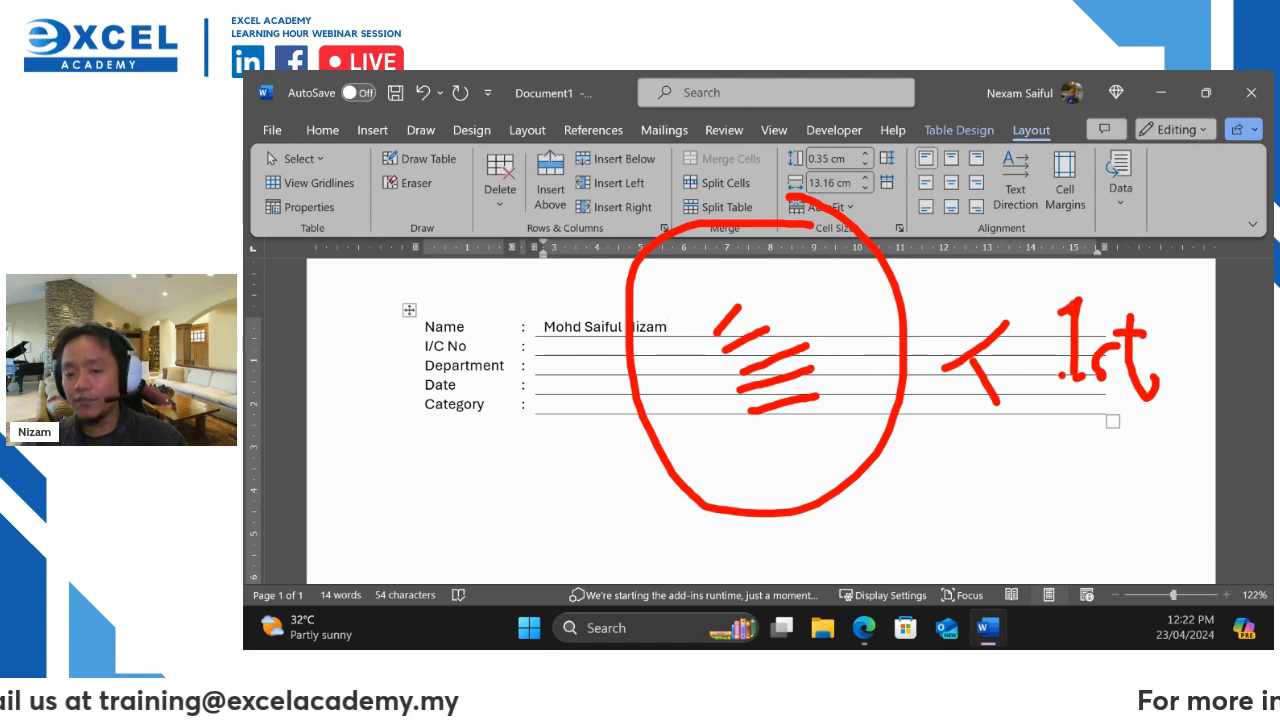
pyautogui.moveTo(1053, 379); pyautogui.dragTo(1081, 376)
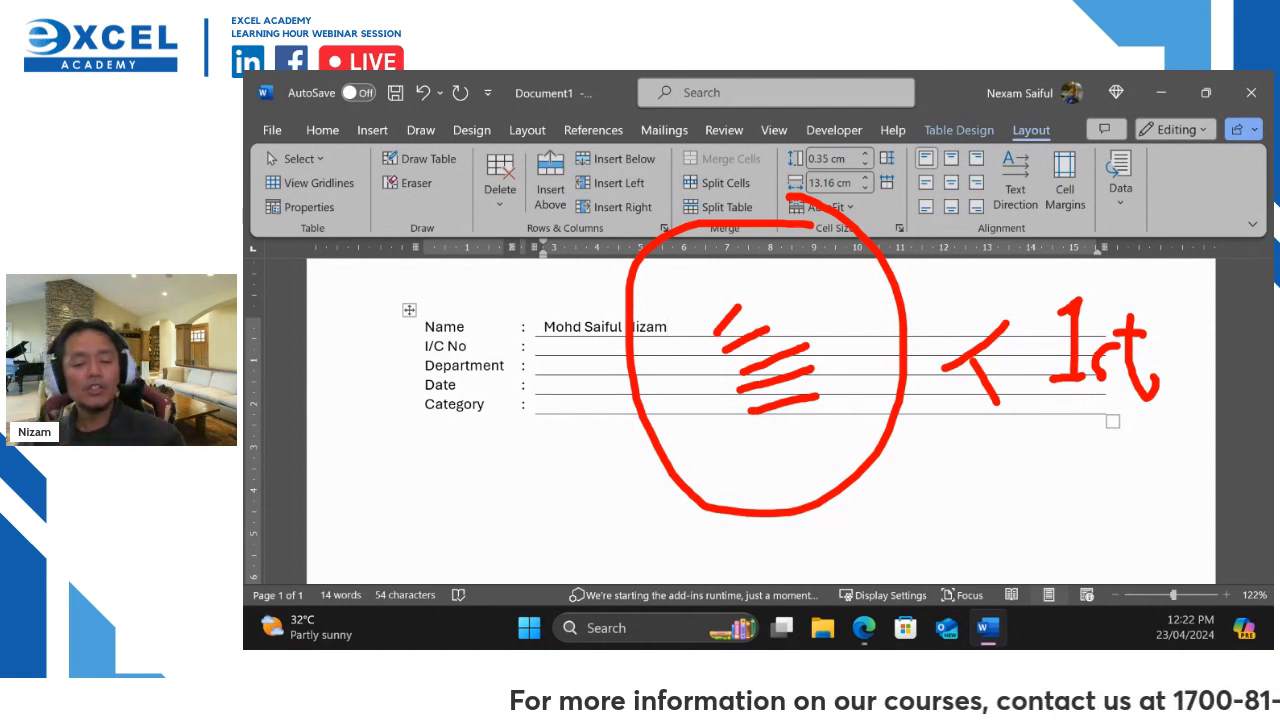
# Delete the sample name from the Name answer cell and test-edit the Name label, restoring 'Name'
pyautogui.press('Escape')
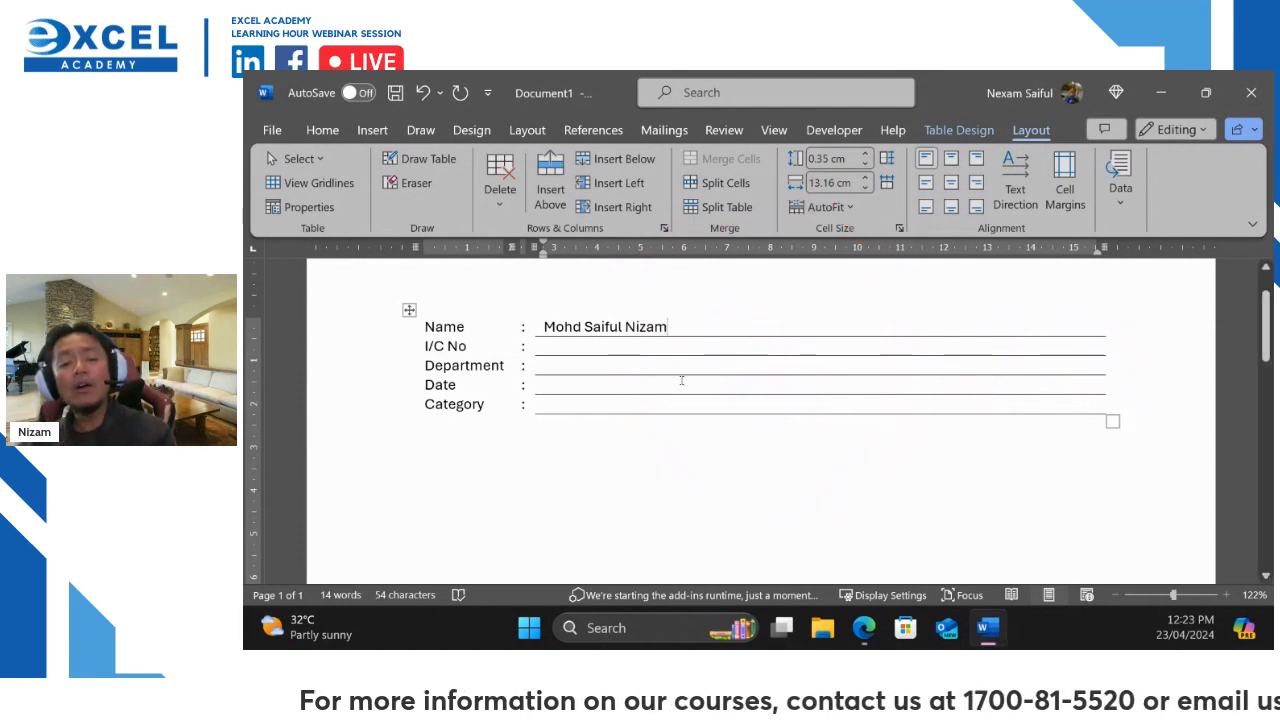
pyautogui.moveTo(543, 327); pyautogui.dragTo(668, 328)
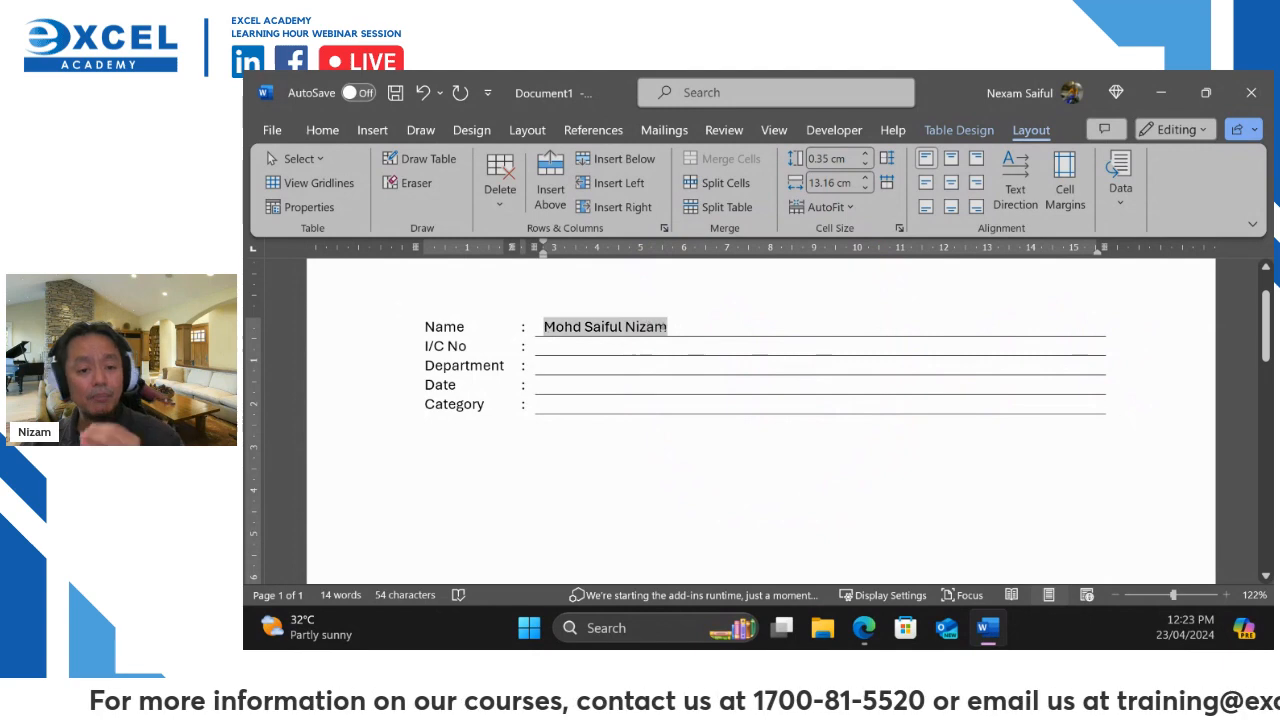
pyautogui.press('Delete')
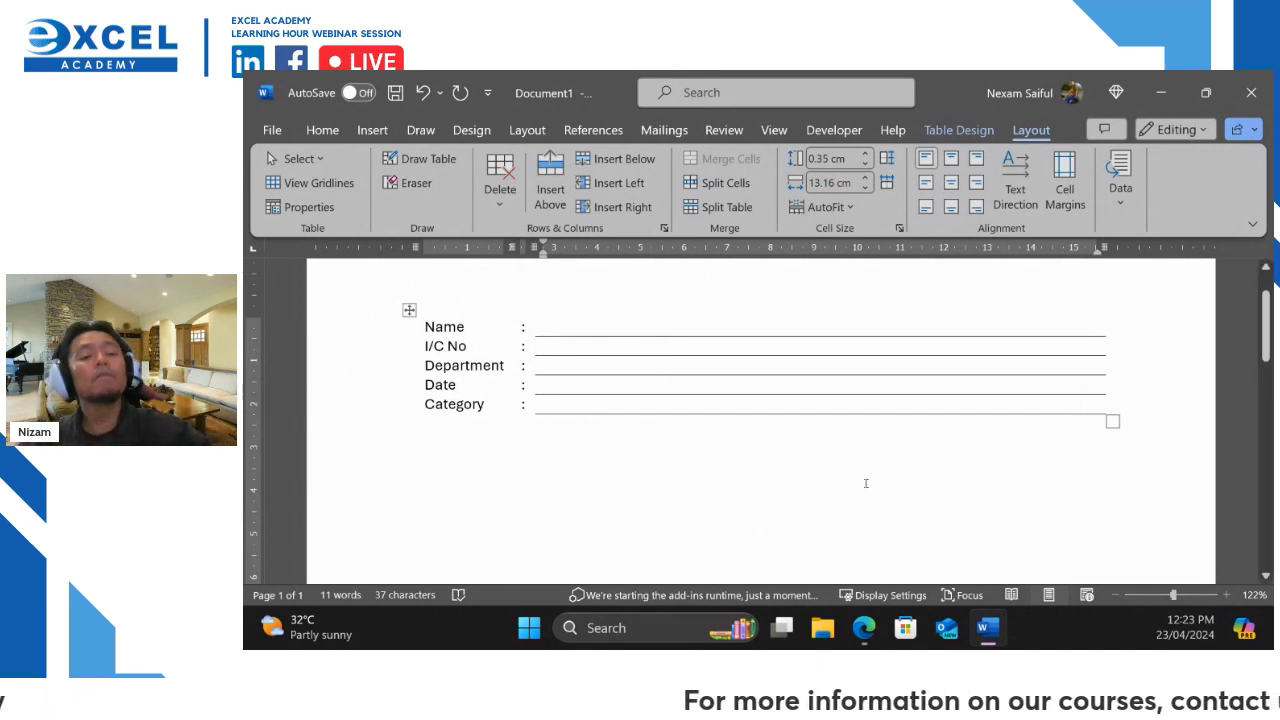
pyautogui.click(474, 327)
pyautogui.press('BackSpace')
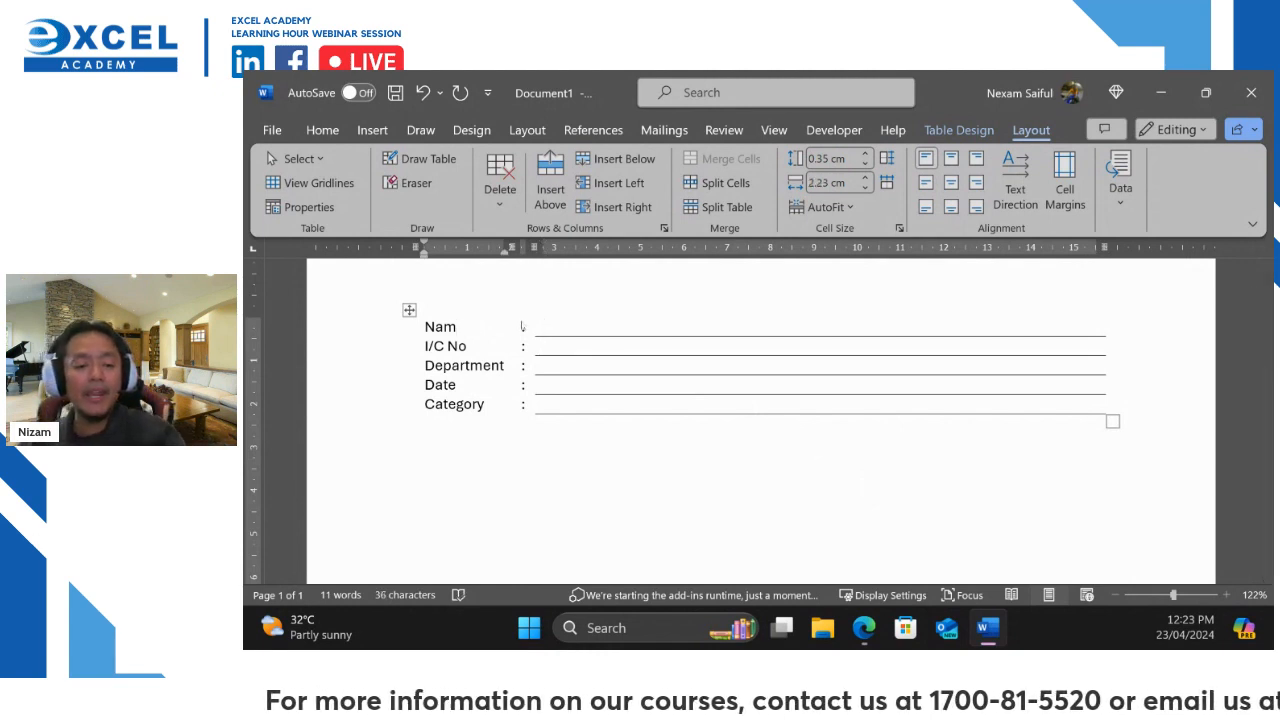
pyautogui.write('a')
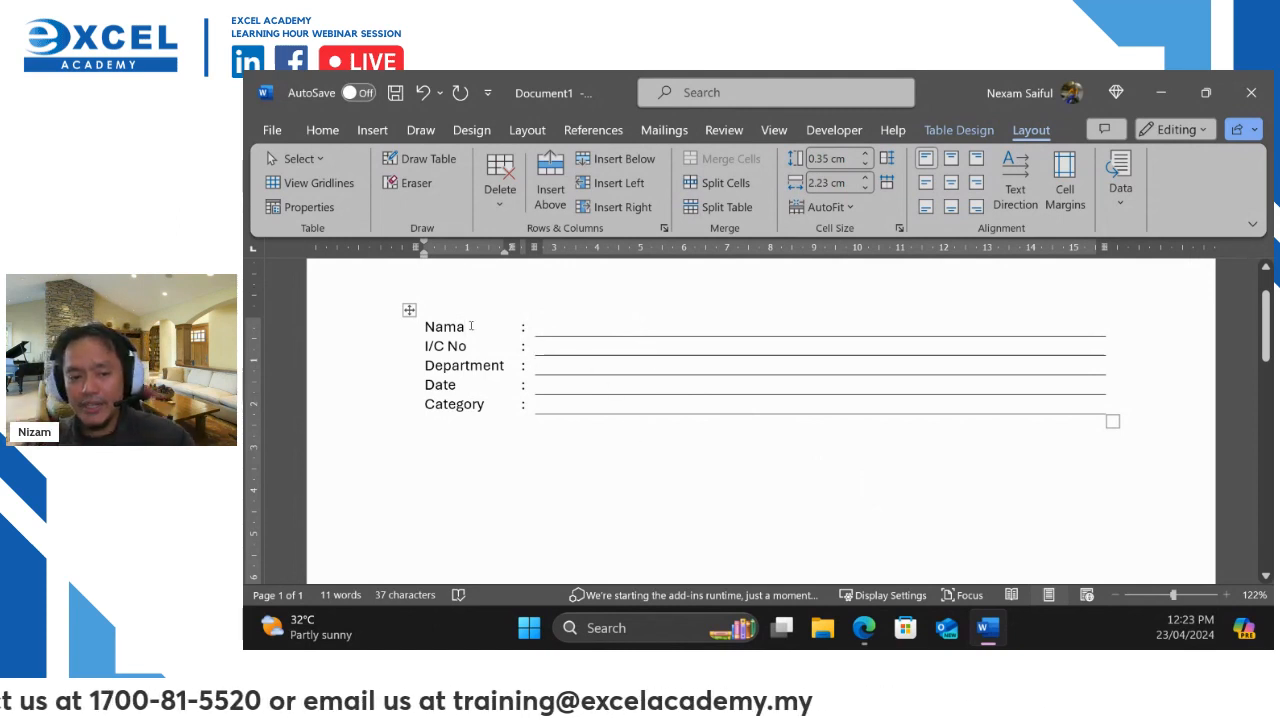
pyautogui.press('BackSpace')
pyautogui.write('e')
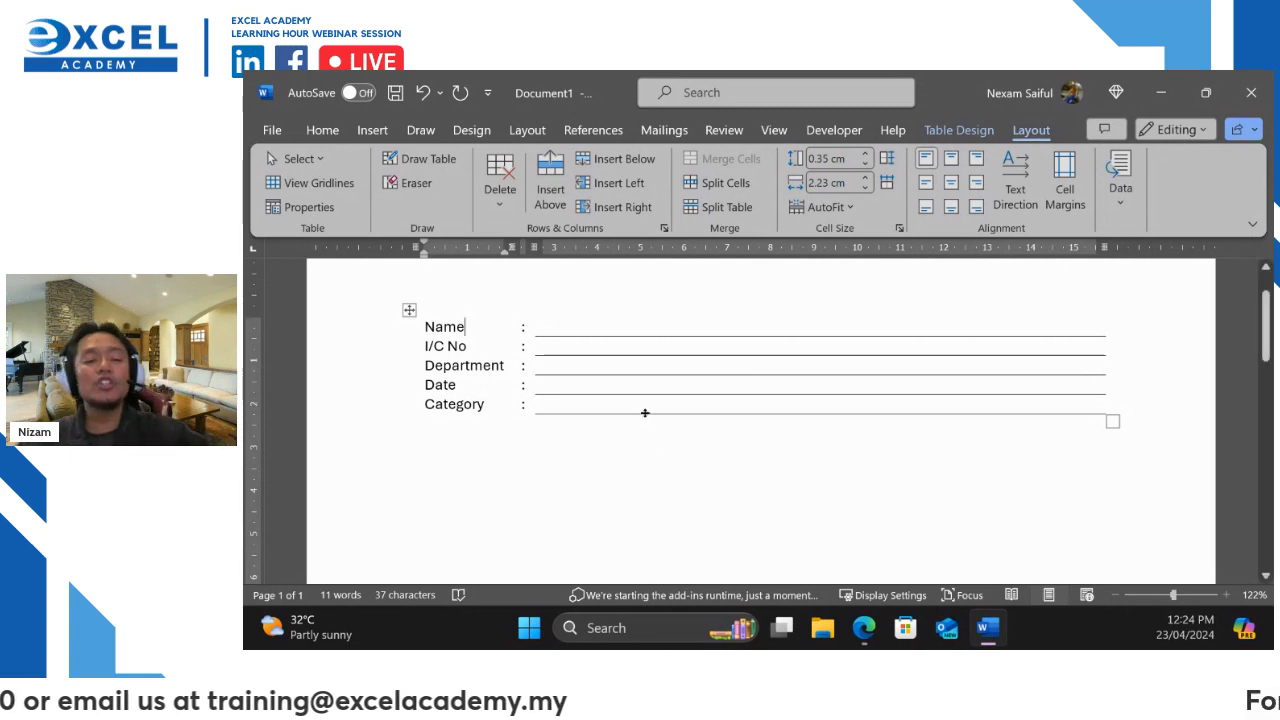
# Try relabelling I/C No as 'PassPort No' over two lines, then undo back to I/C No
pyautogui.click(467, 344)
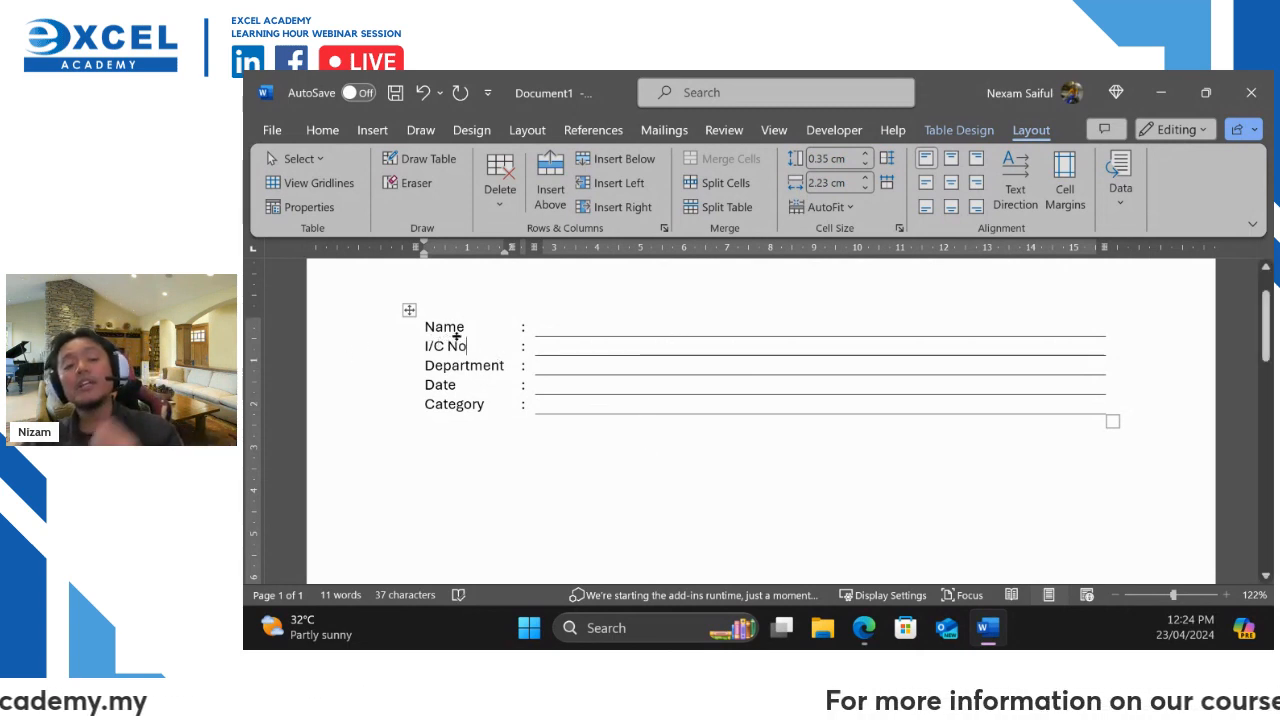
pyautogui.moveTo(467, 345); pyautogui.dragTo(425, 346)
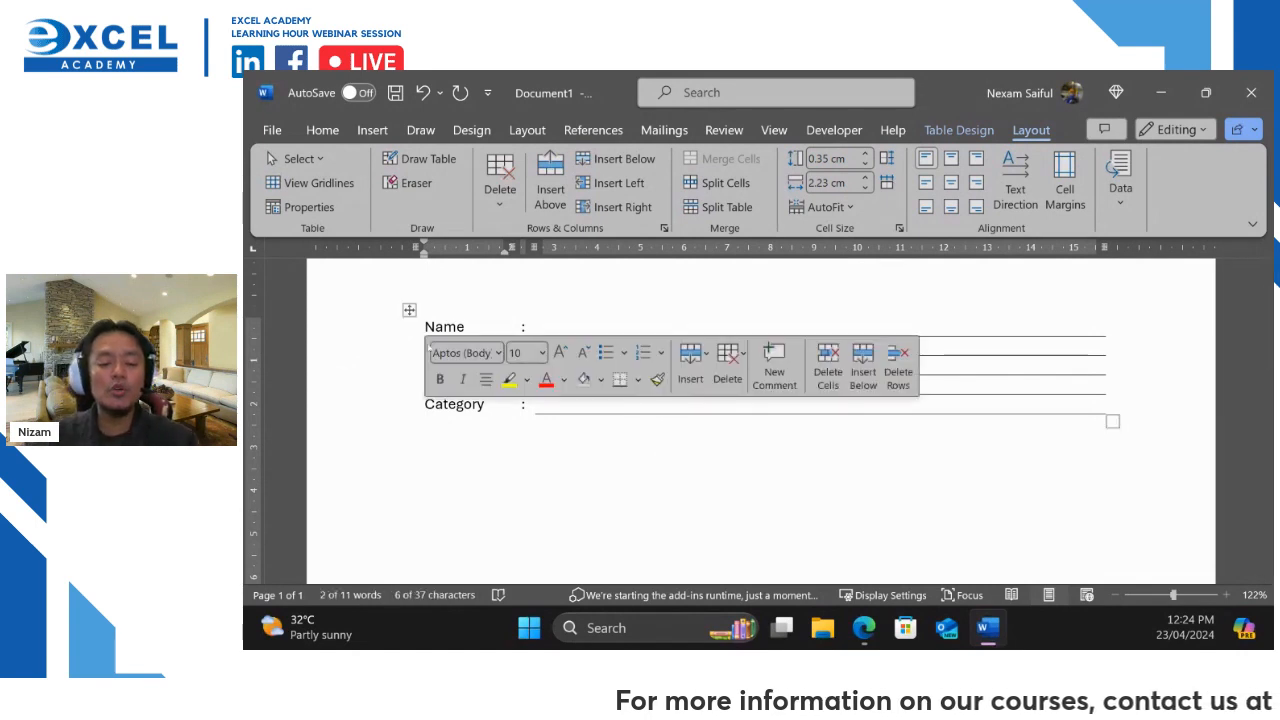
pyautogui.write('PassPort')
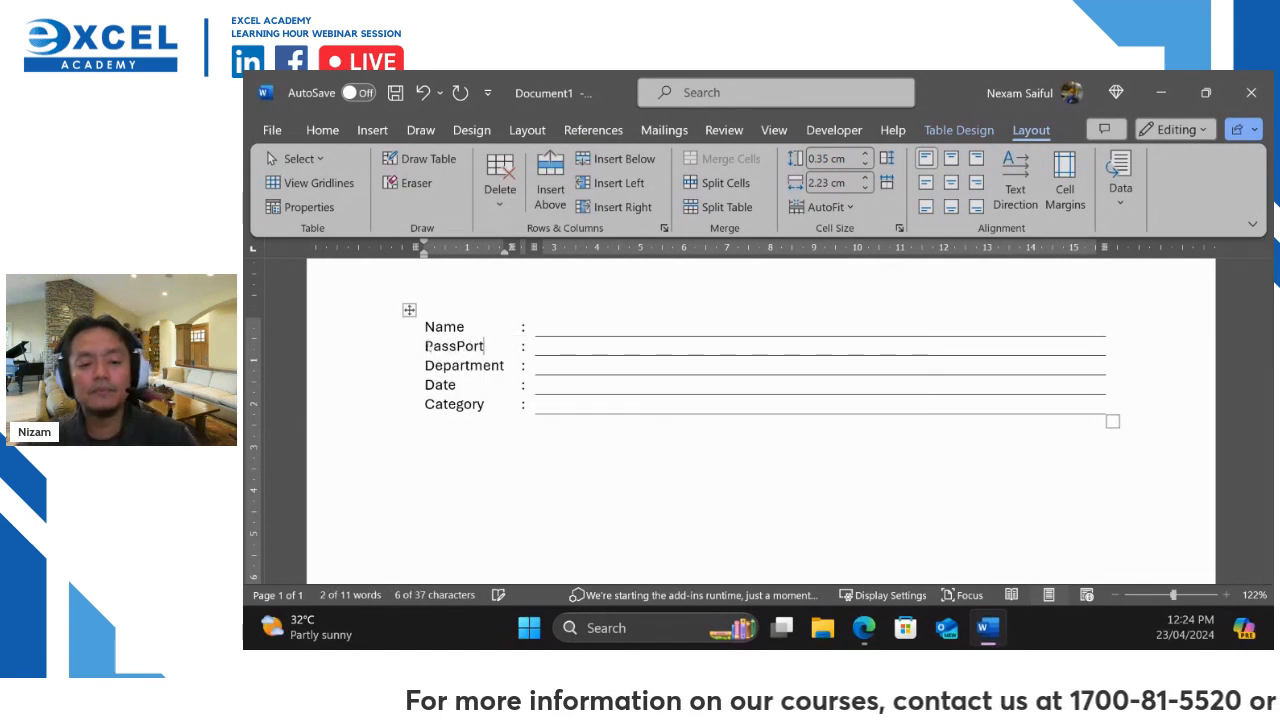
pyautogui.press('Return')
pyautogui.write('No')
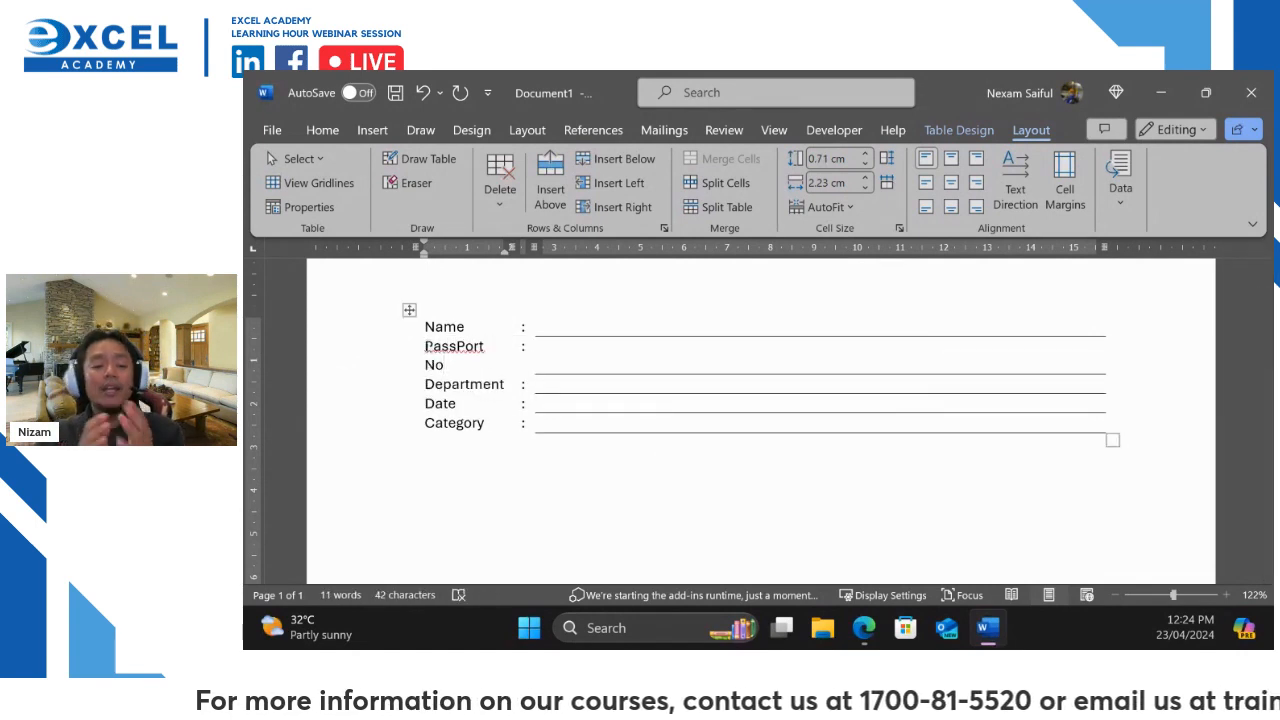
pyautogui.hotkey('ctrl', 'z')
pyautogui.hotkey('ctrl', 'z')
pyautogui.hotkey('ctrl', 'z')
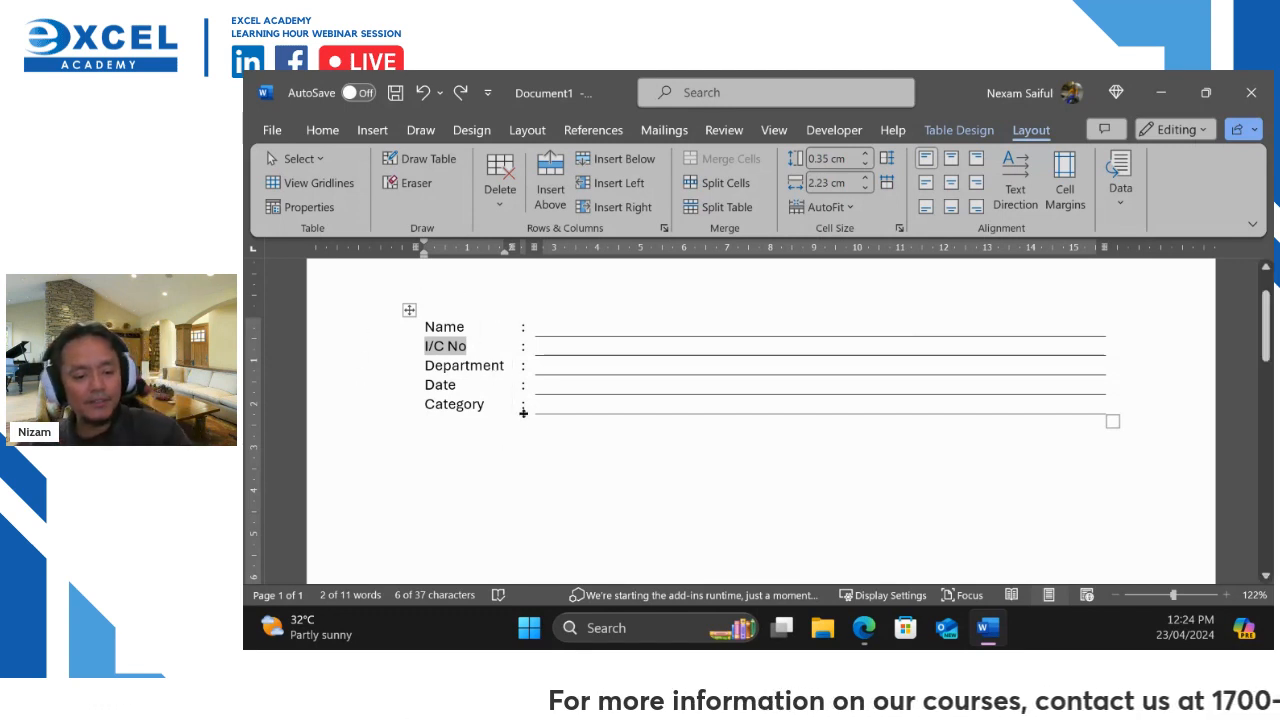
pyautogui.moveTo(504, 323)
pyautogui.mouseDown()
pyautogui.moveTo(488, 312)
pyautogui.moveTo(372, 378)
pyautogui.moveTo(538, 332)
pyautogui.moveTo(540, 308)
pyautogui.mouseUp()
pyautogui.moveTo(1118, 311)
pyautogui.mouseDown()
pyautogui.moveTo(900, 298)
pyautogui.moveTo(548, 316)
pyautogui.moveTo(796, 473)
pyautogui.moveTo(1140, 415)
pyautogui.moveTo(1082, 298)
pyautogui.mouseUp()
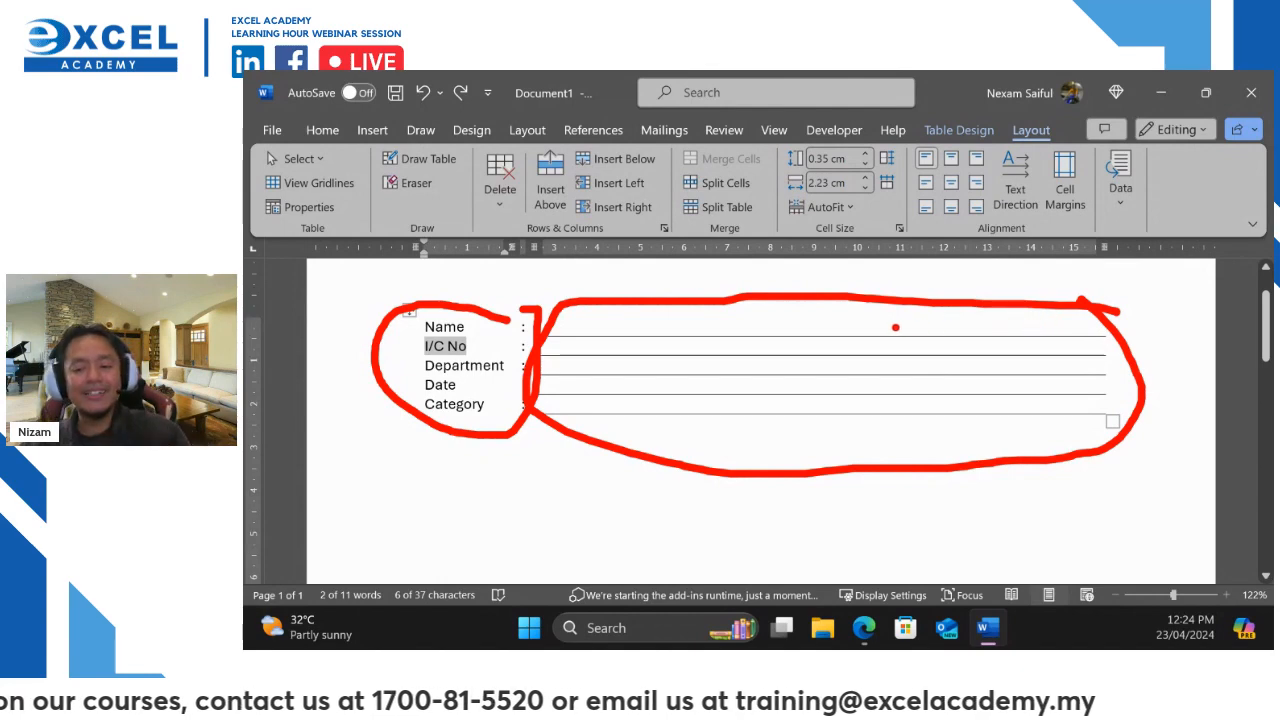
pyautogui.moveTo(792, 323); pyautogui.dragTo(945, 228)
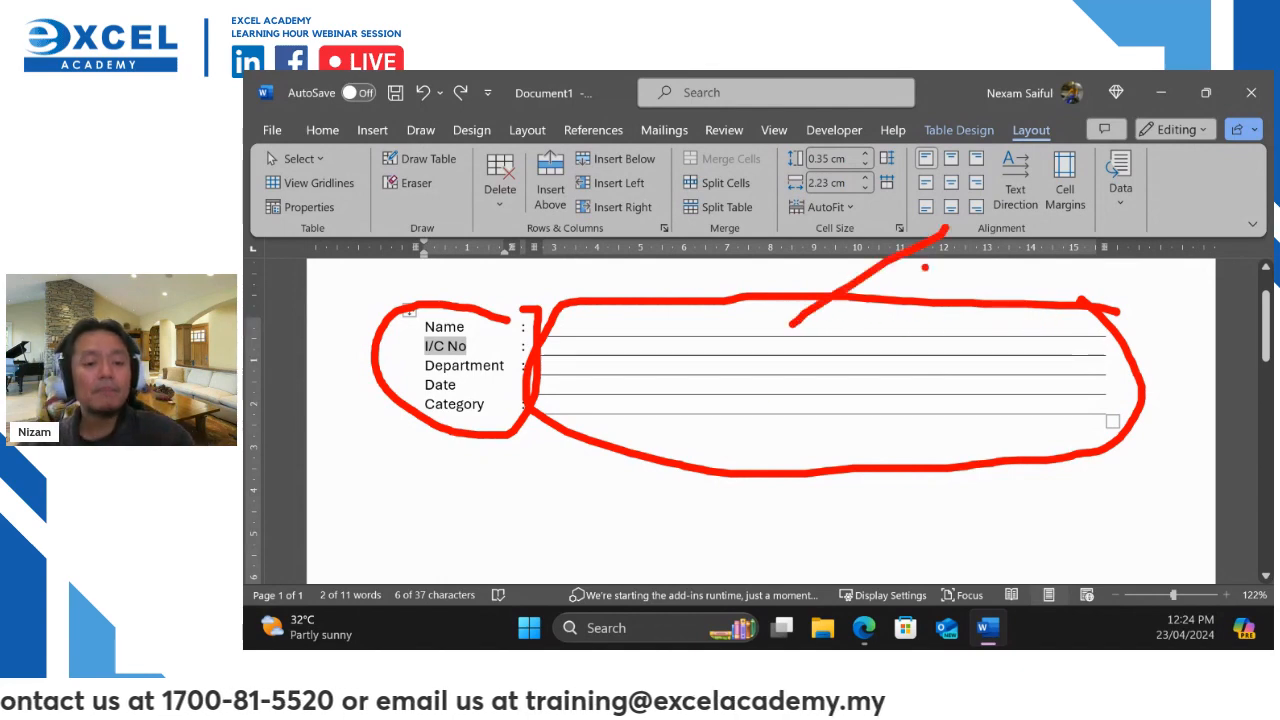
pyautogui.moveTo(533, 290); pyautogui.dragTo(408, 438)
pyautogui.moveTo(427, 286); pyautogui.dragTo(490, 432)
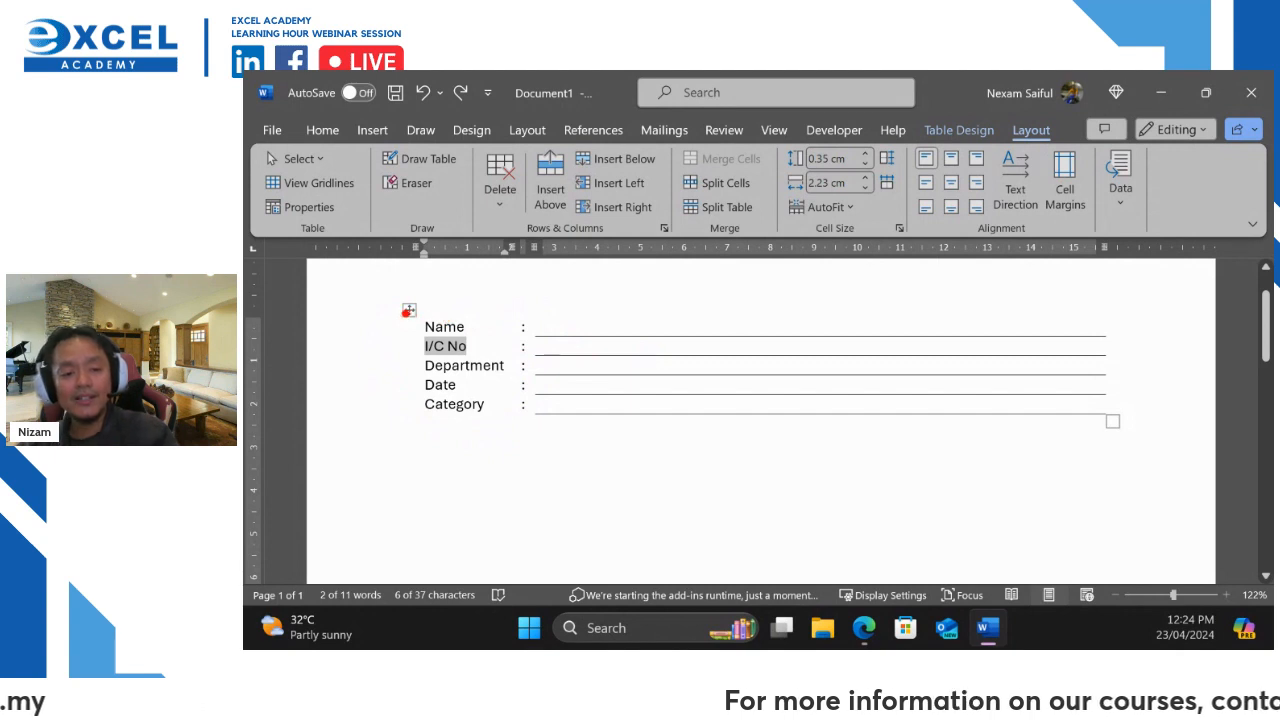
pyautogui.moveTo(403, 311)
pyautogui.mouseDown()
pyautogui.moveTo(450, 427)
pyautogui.moveTo(520, 427)
pyautogui.mouseUp()
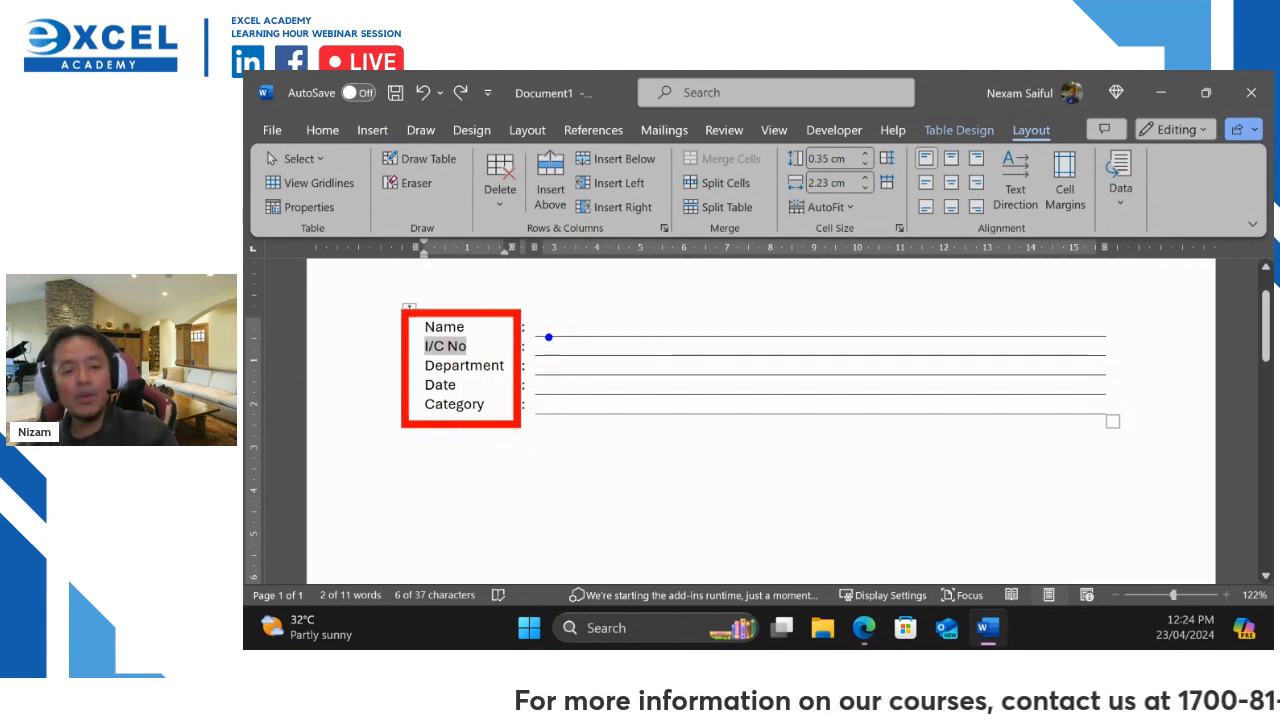
pyautogui.moveTo(526, 317)
pyautogui.mouseDown()
pyautogui.moveTo(766, 429)
pyautogui.moveTo(1130, 430)
pyautogui.mouseUp()
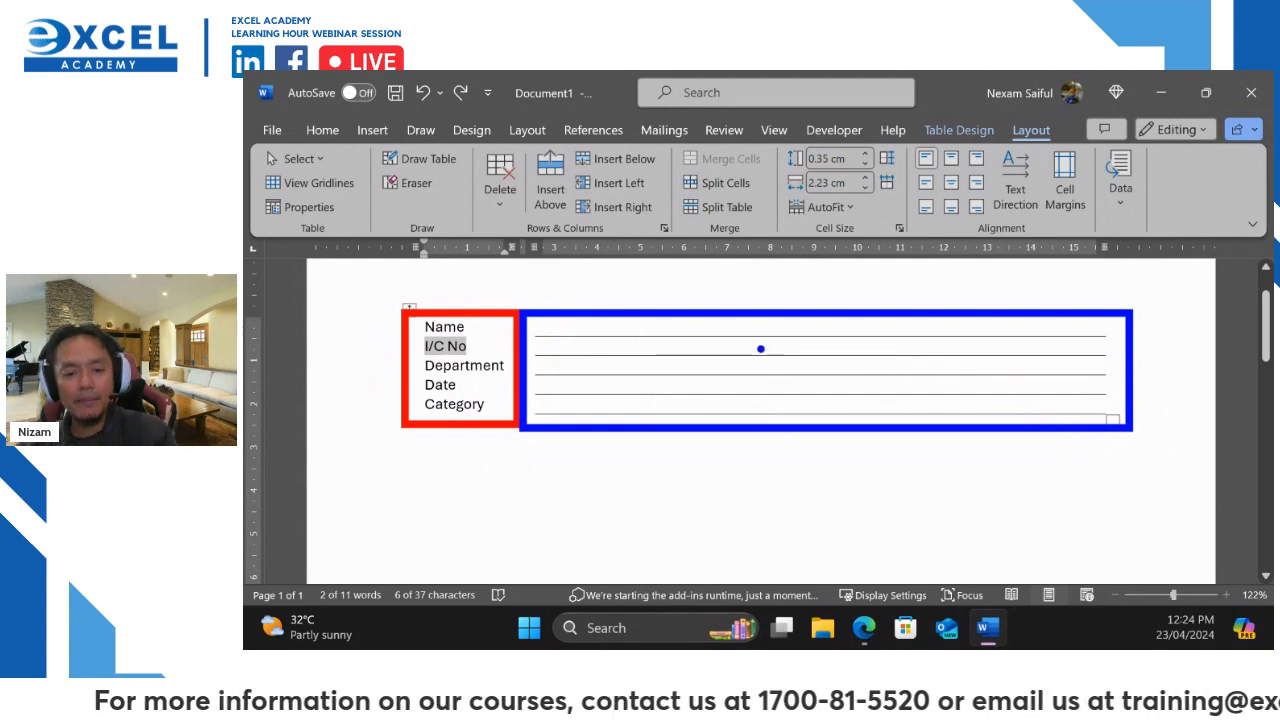
pyautogui.moveTo(759, 349)
pyautogui.mouseDown()
pyautogui.moveTo(779, 394)
pyautogui.moveTo(918, 323)
pyautogui.mouseUp()
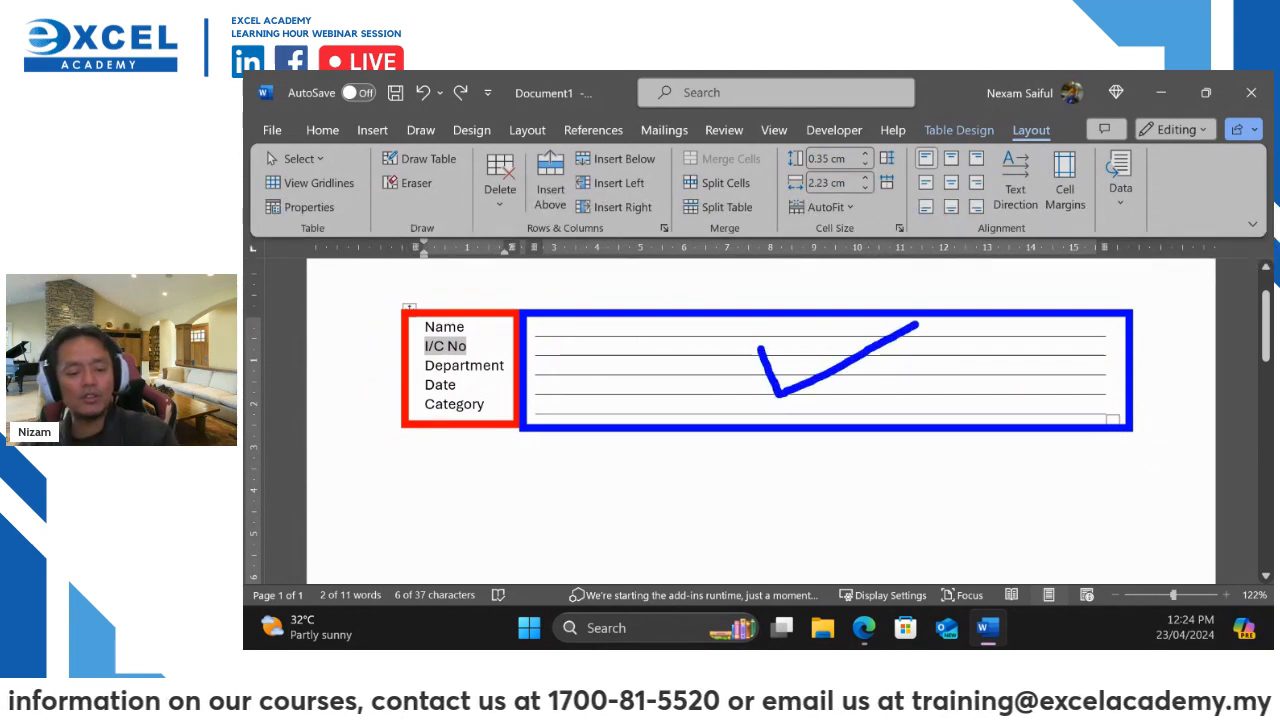
pyautogui.moveTo(508, 334); pyautogui.dragTo(447, 386)
pyautogui.moveTo(449, 334); pyautogui.dragTo(497, 383)
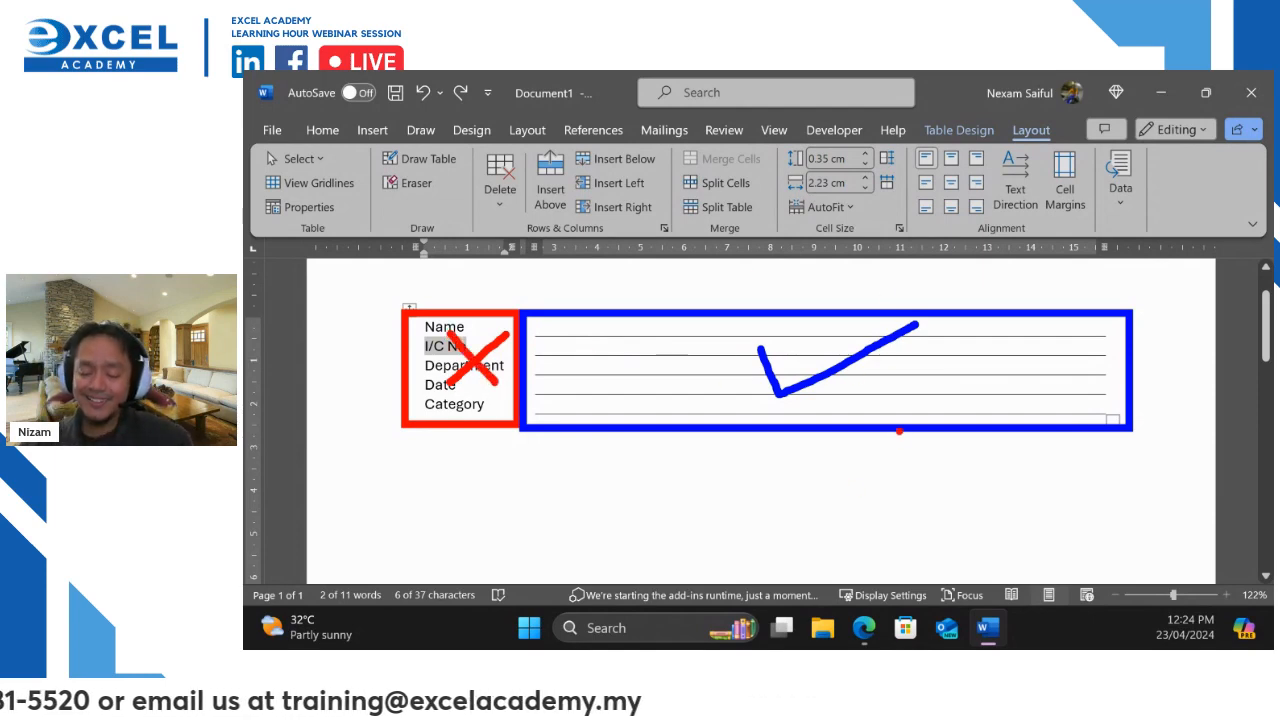
pyautogui.press('Escape')
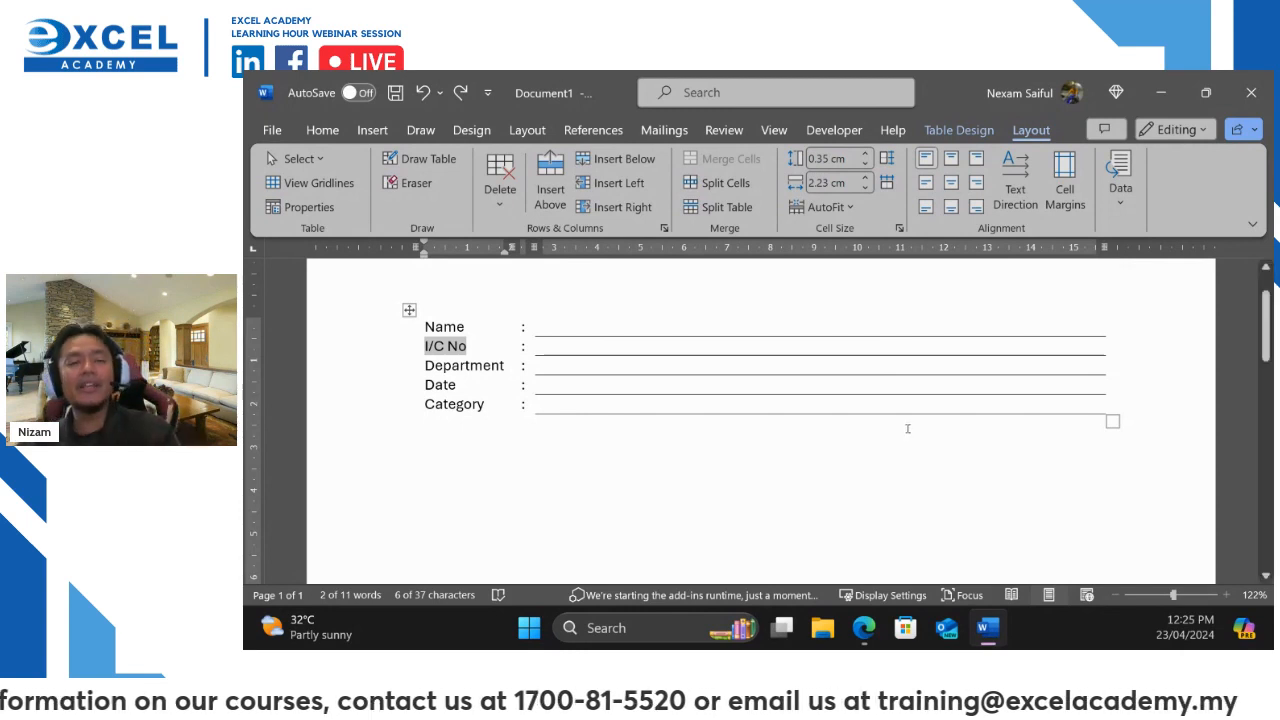
# Launch Excel and snap its start window beside the Word form
pyautogui.press('super+r')
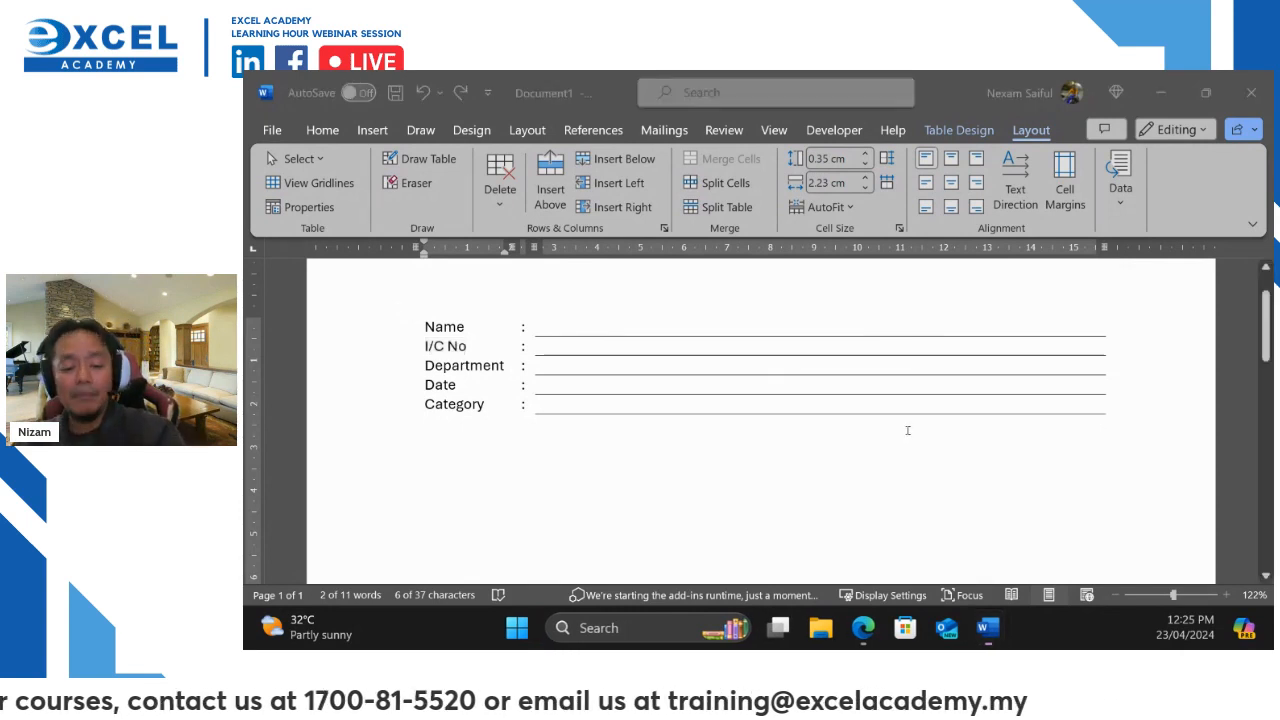
pyautogui.press('Escape')
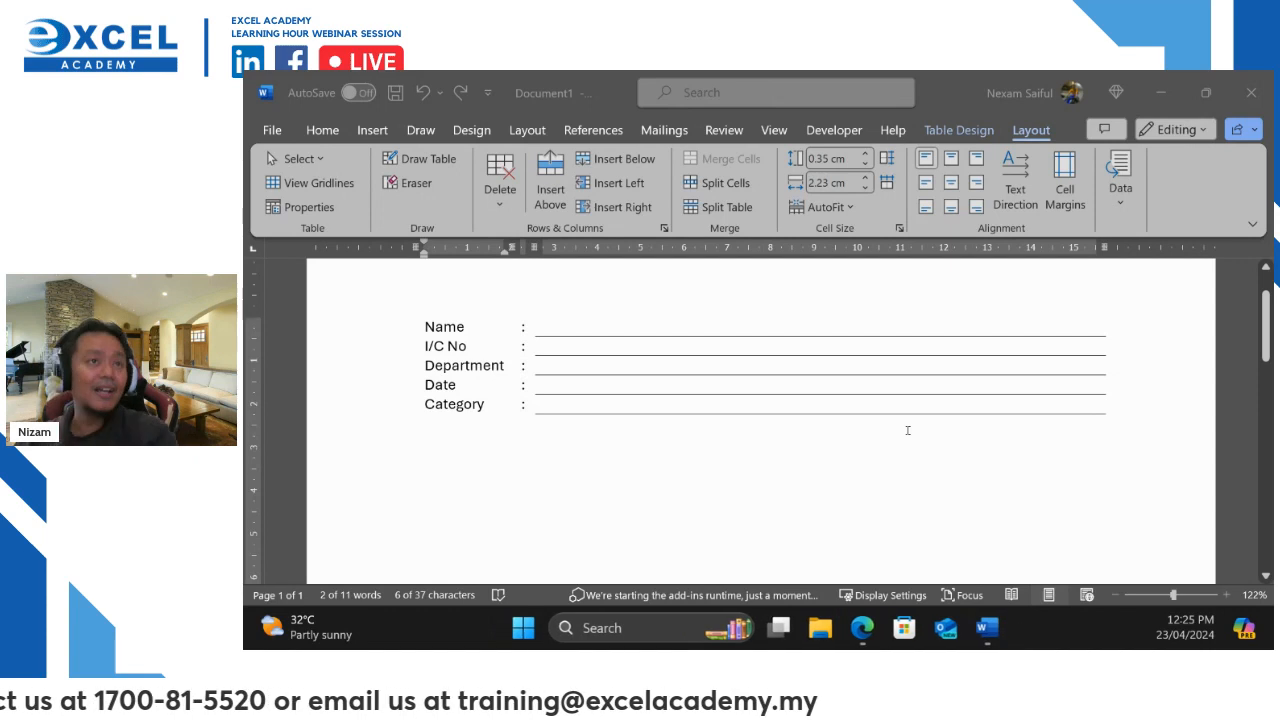
pyautogui.scroll(1, 971, 308)
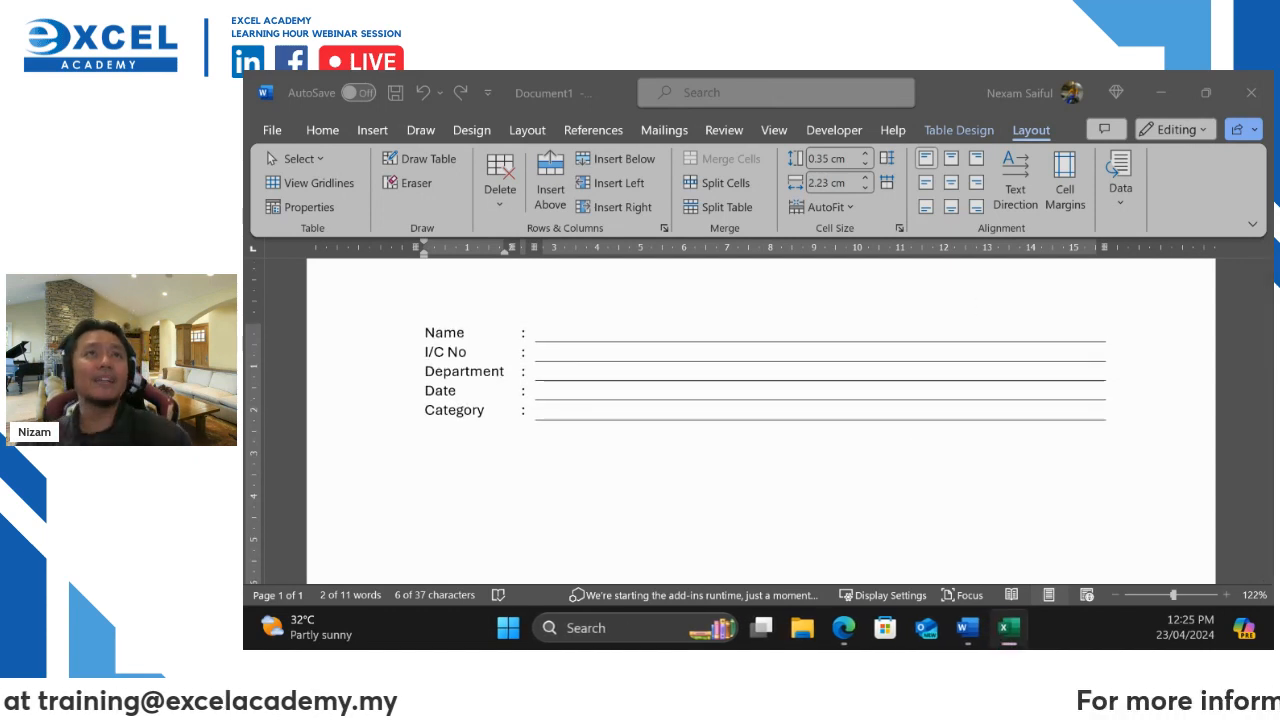
pyautogui.moveTo(743, 74); pyautogui.dragTo(808, 100)
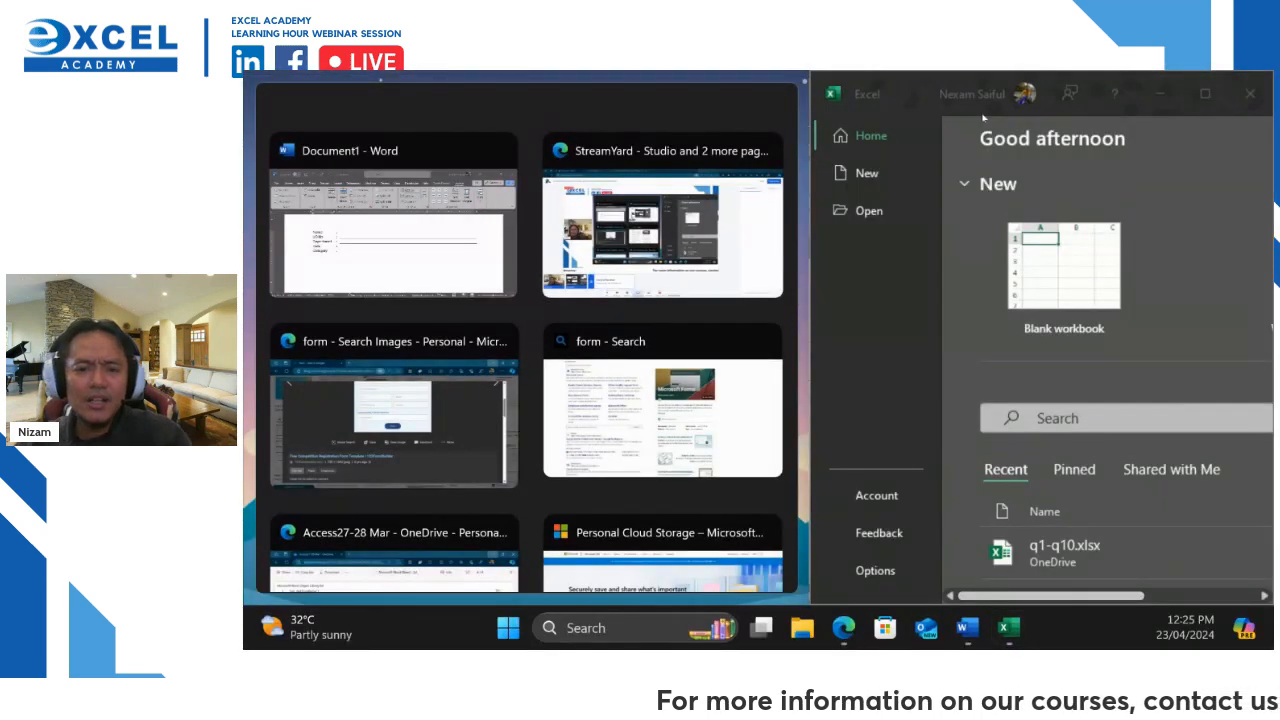
# Maximize Excel, create a blank workbook, dismiss recovery, and select cell C3
pyautogui.click(1206, 93)
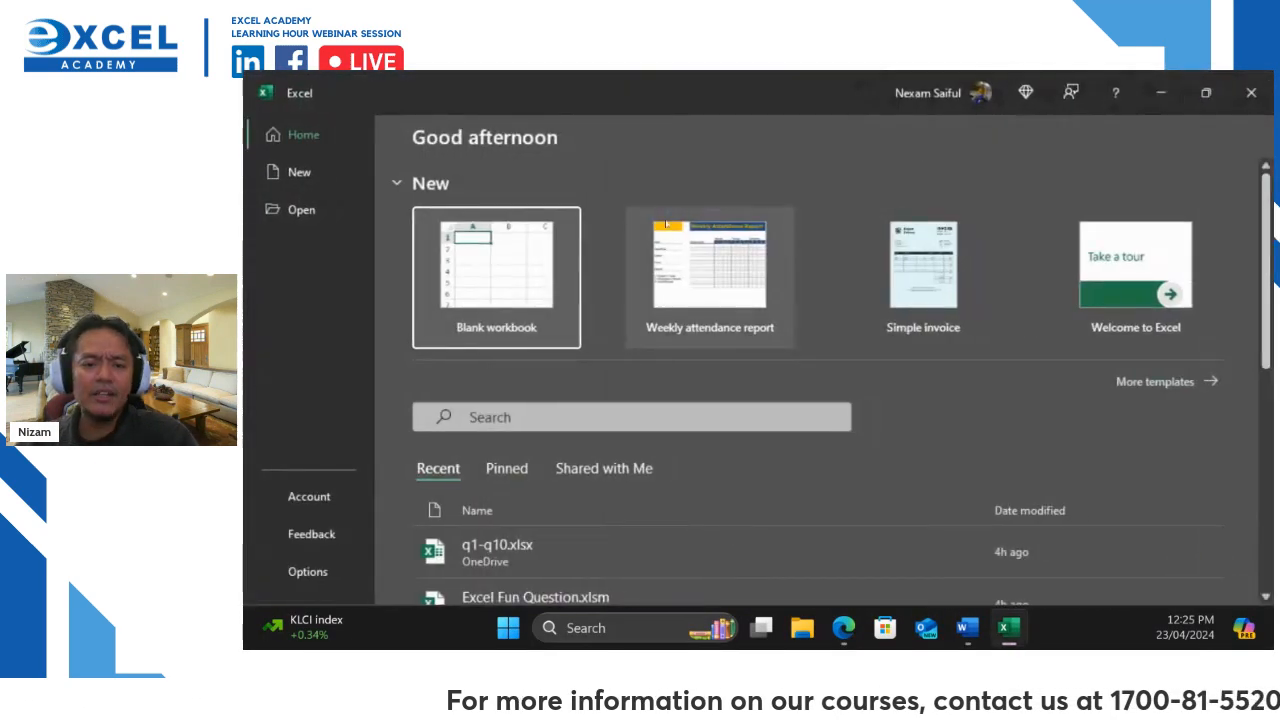
pyautogui.click(461, 253)
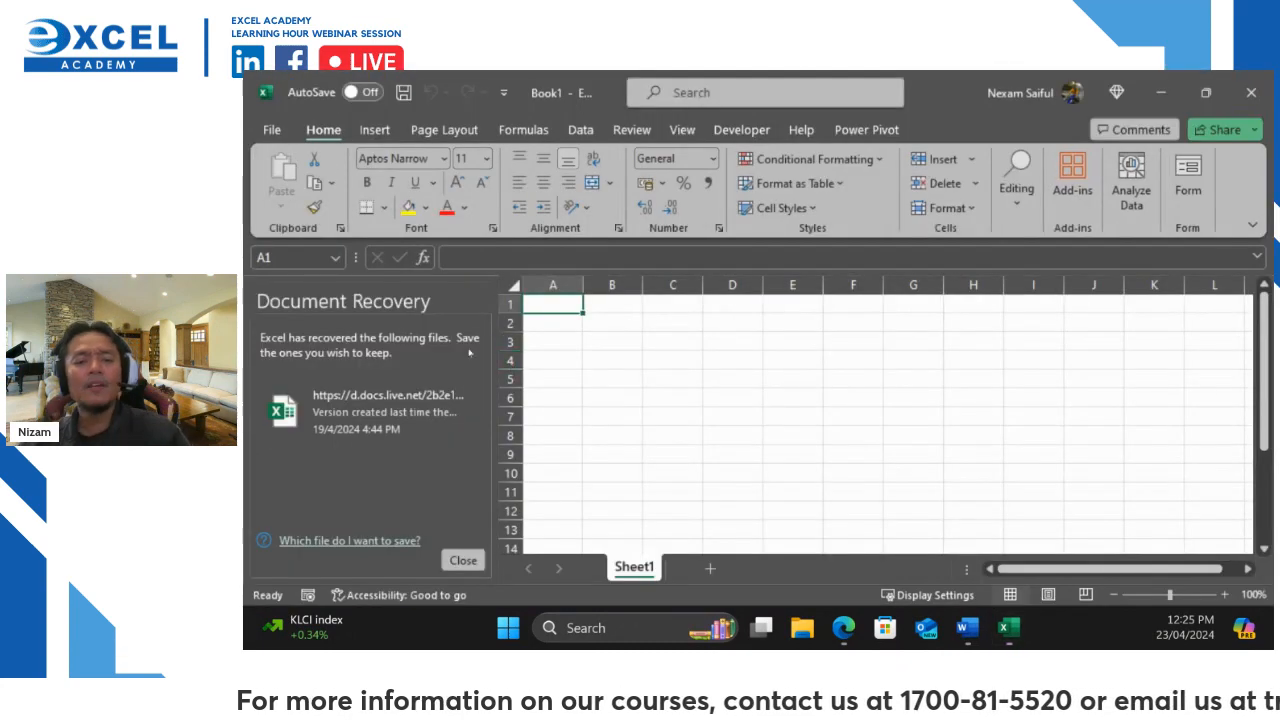
pyautogui.click(463, 561)
pyautogui.click(428, 342)
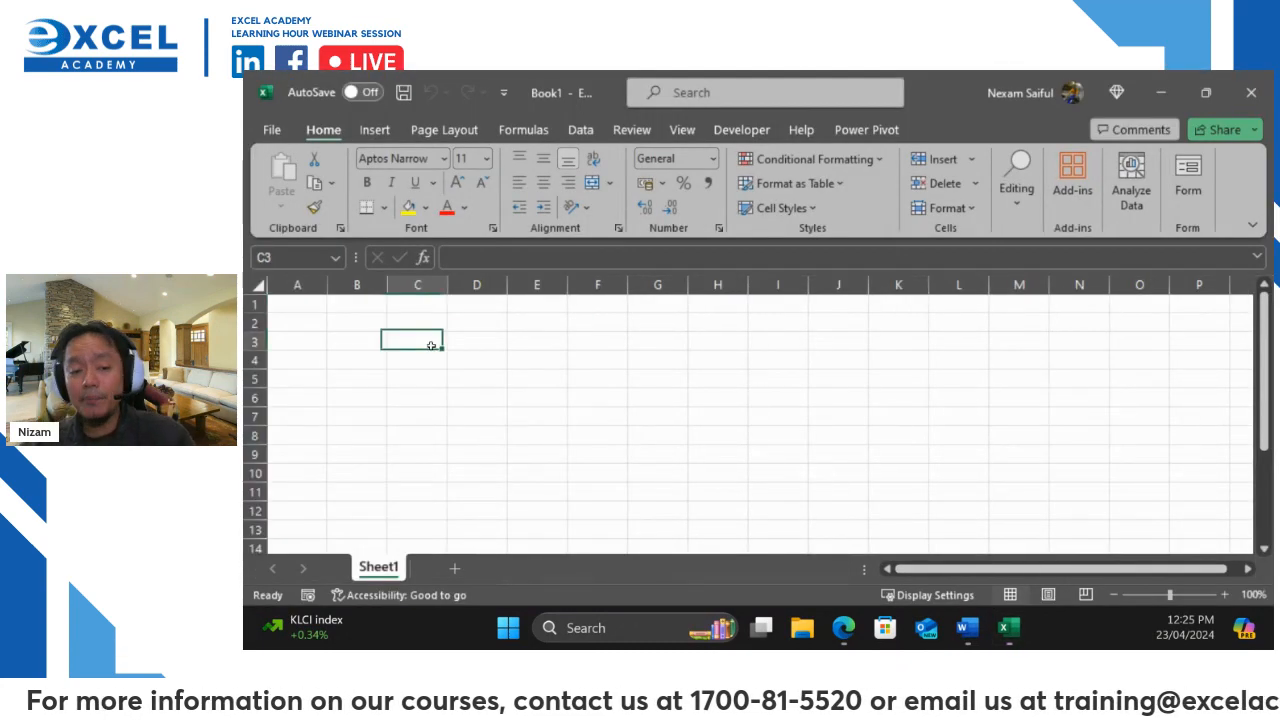
# Toggle Locked in C3's Format Cells Protection settings, cancel without changes, and close Excel
pyautogui.rightClick(428, 342)
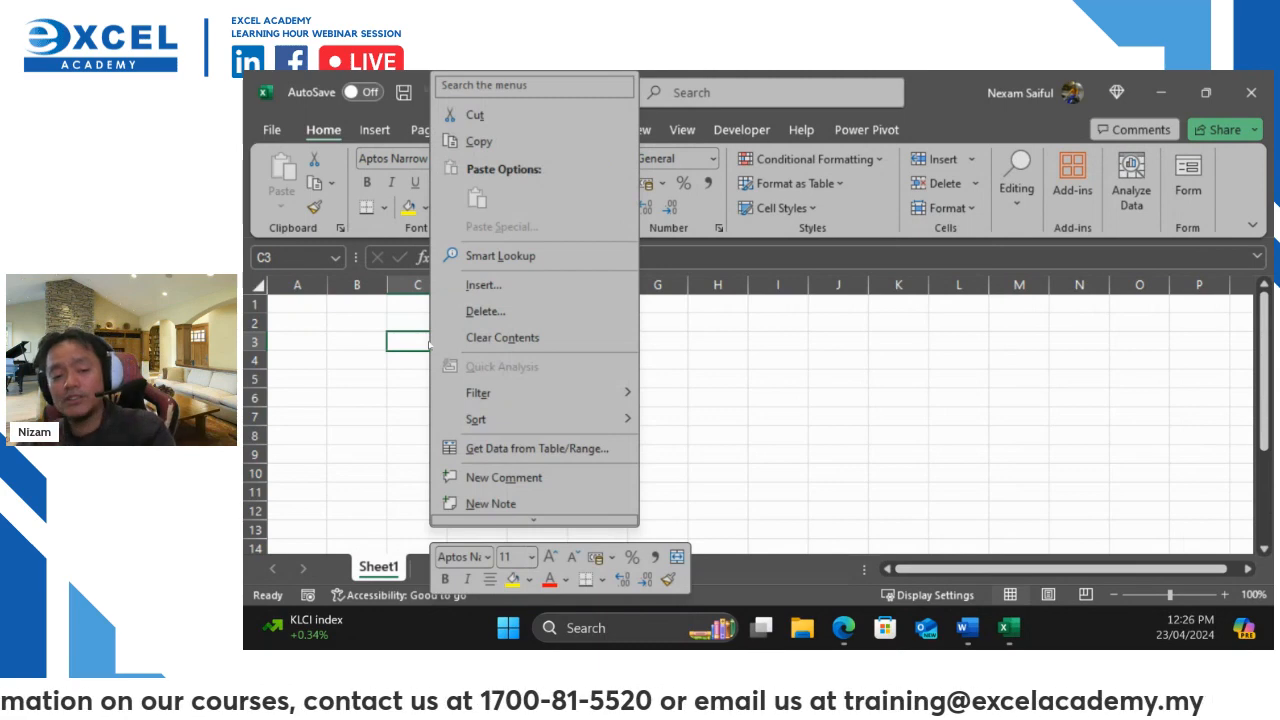
pyautogui.scroll(-3, 528, 480)
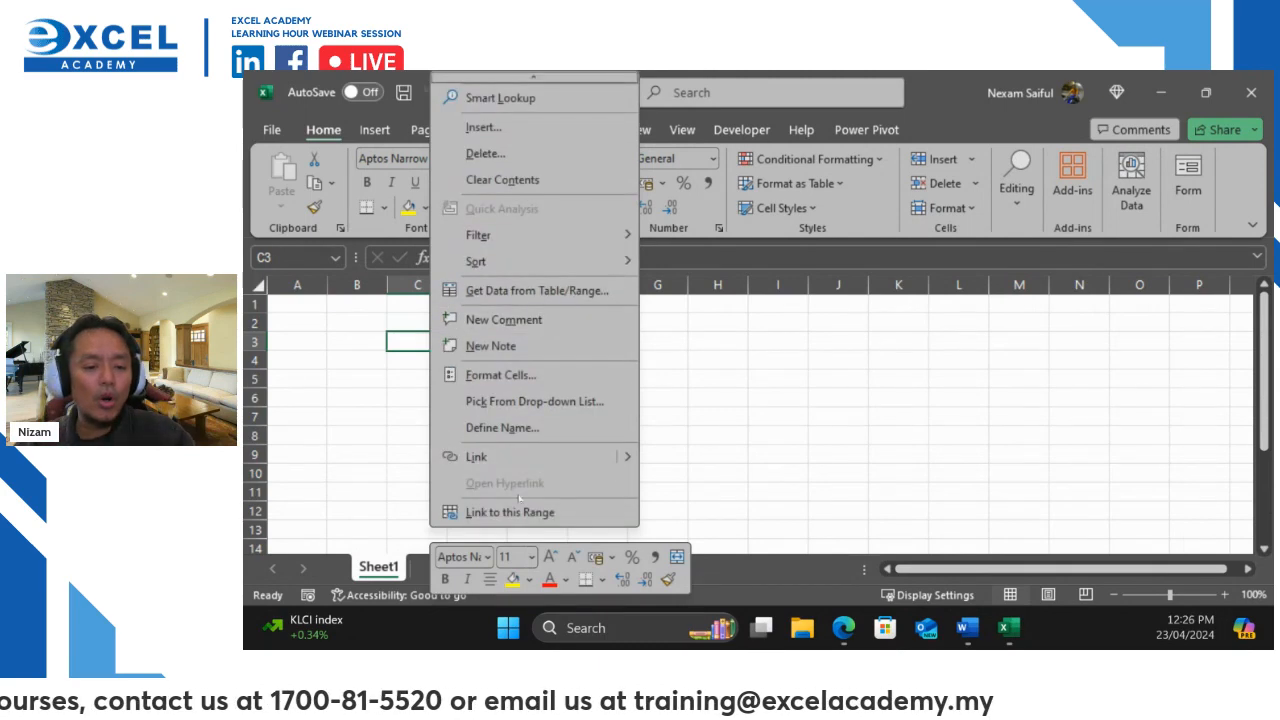
pyautogui.click(511, 375)
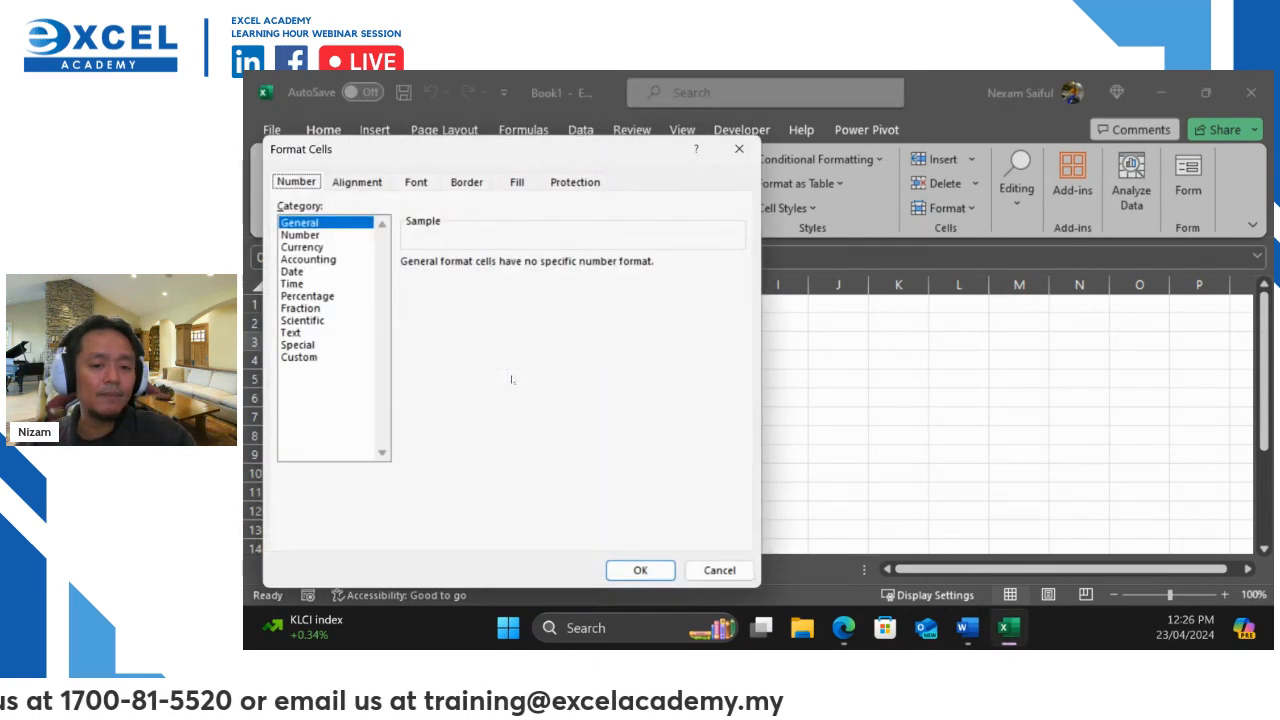
pyautogui.click(574, 183)
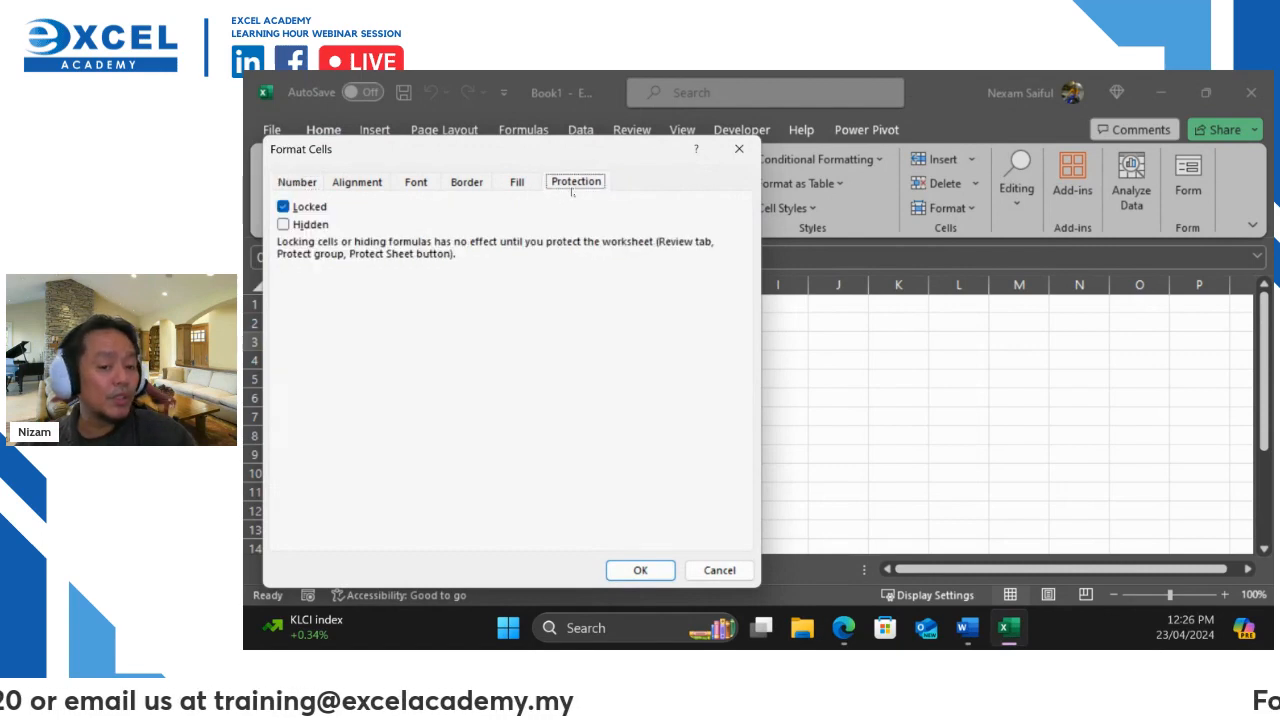
pyautogui.click(283, 207)
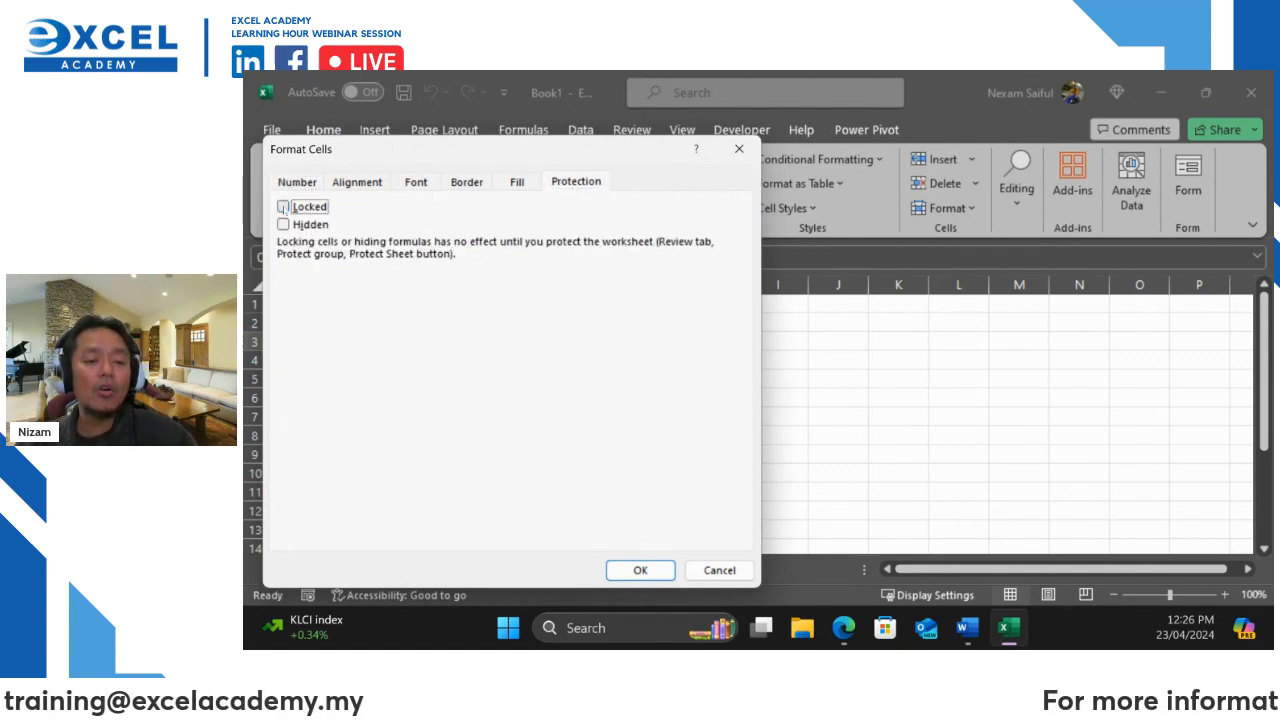
pyautogui.click(283, 207)
pyautogui.click(283, 207)
pyautogui.click(283, 207)
pyautogui.click(283, 207)
pyautogui.click(283, 207)
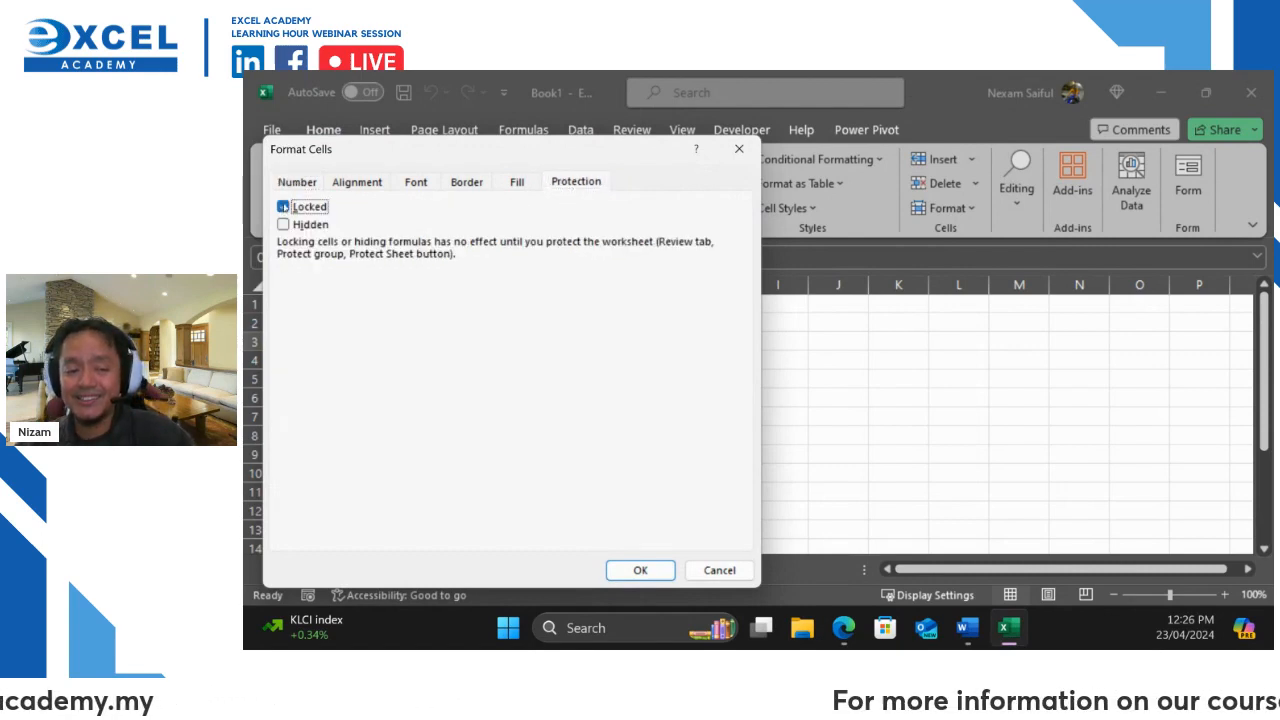
pyautogui.click(283, 207)
pyautogui.click(750, 571)
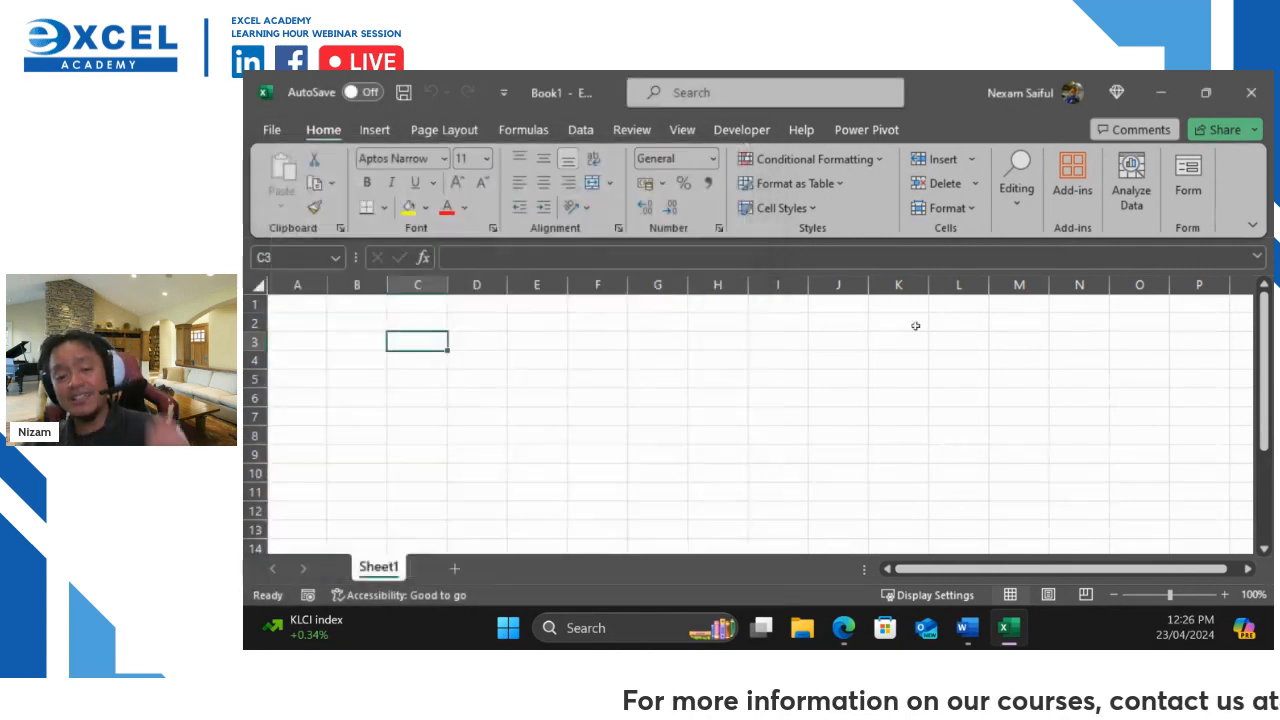
pyautogui.click(1268, 97)
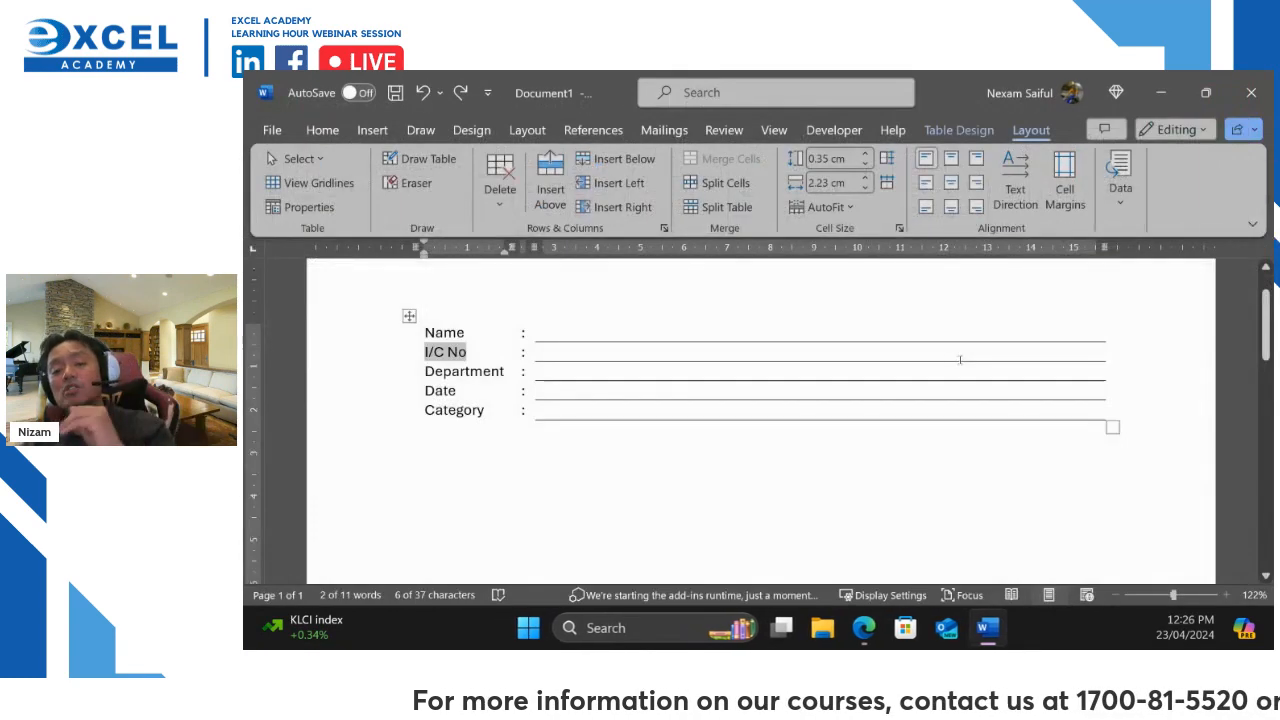
# Put the caret in the Name answer cell and show the Developer ribbon tab
pyautogui.click(628, 332)
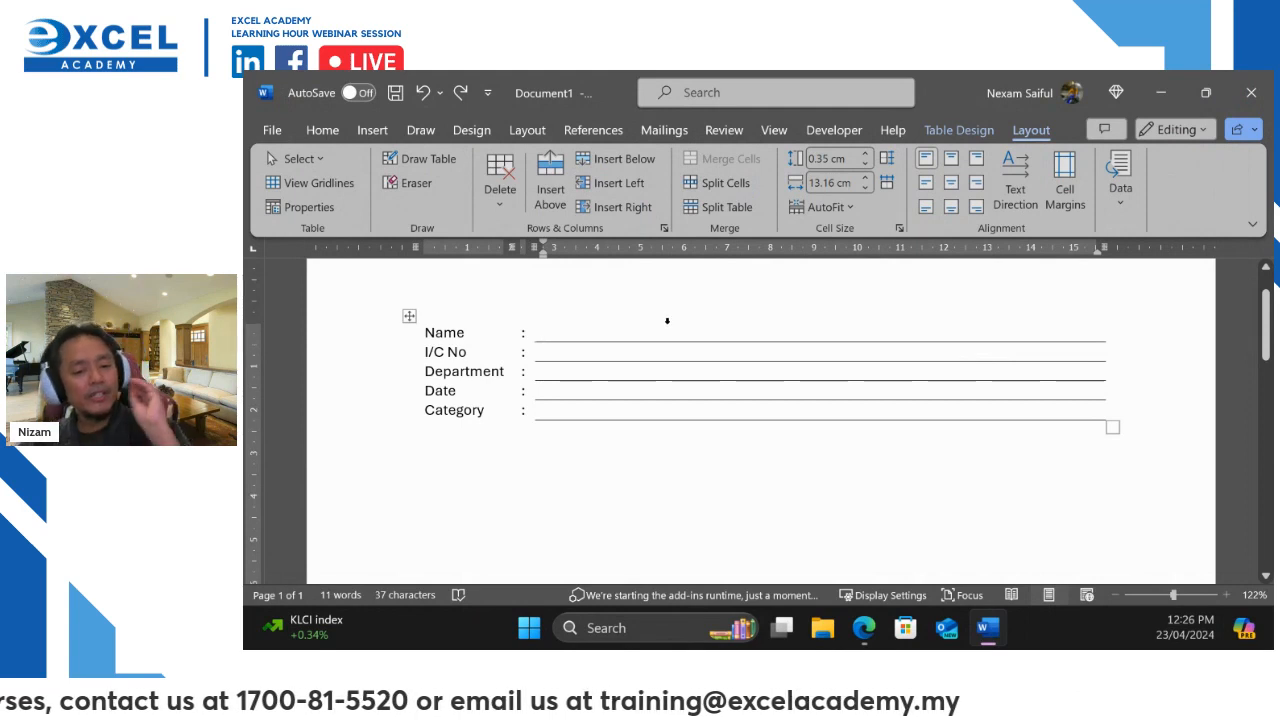
pyautogui.scroll(1, 594, 321)
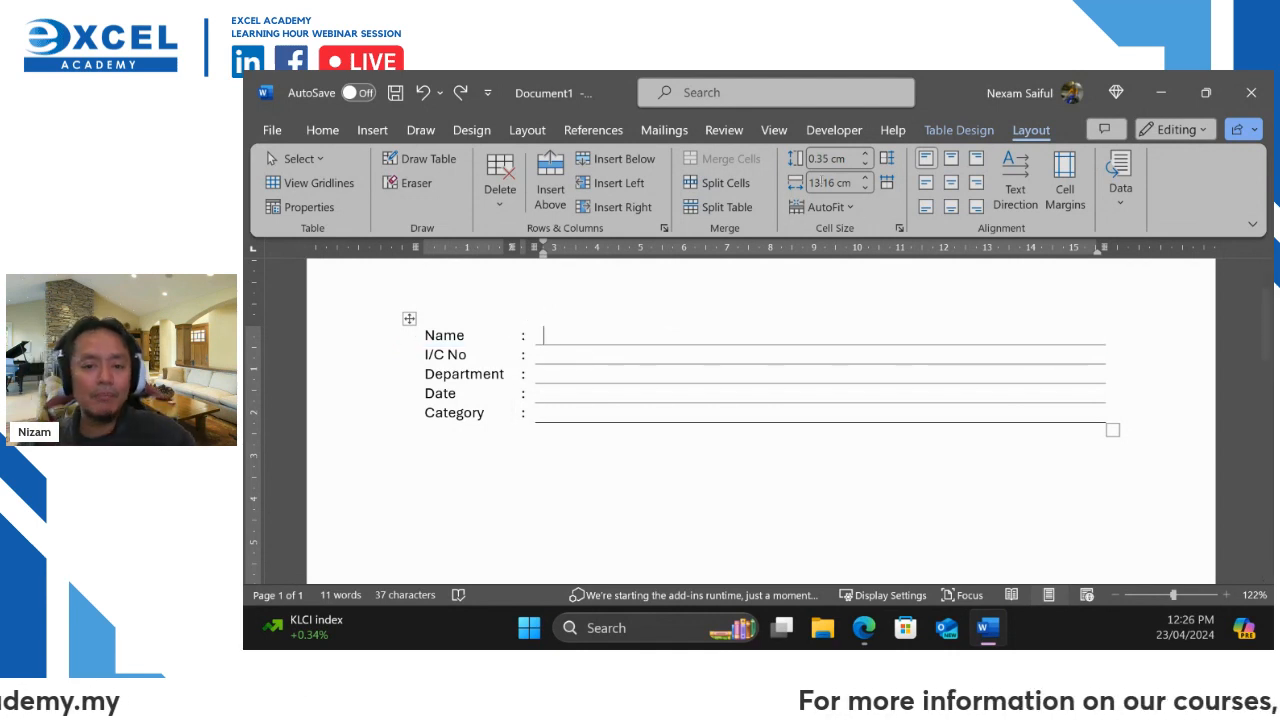
pyautogui.click(833, 131)
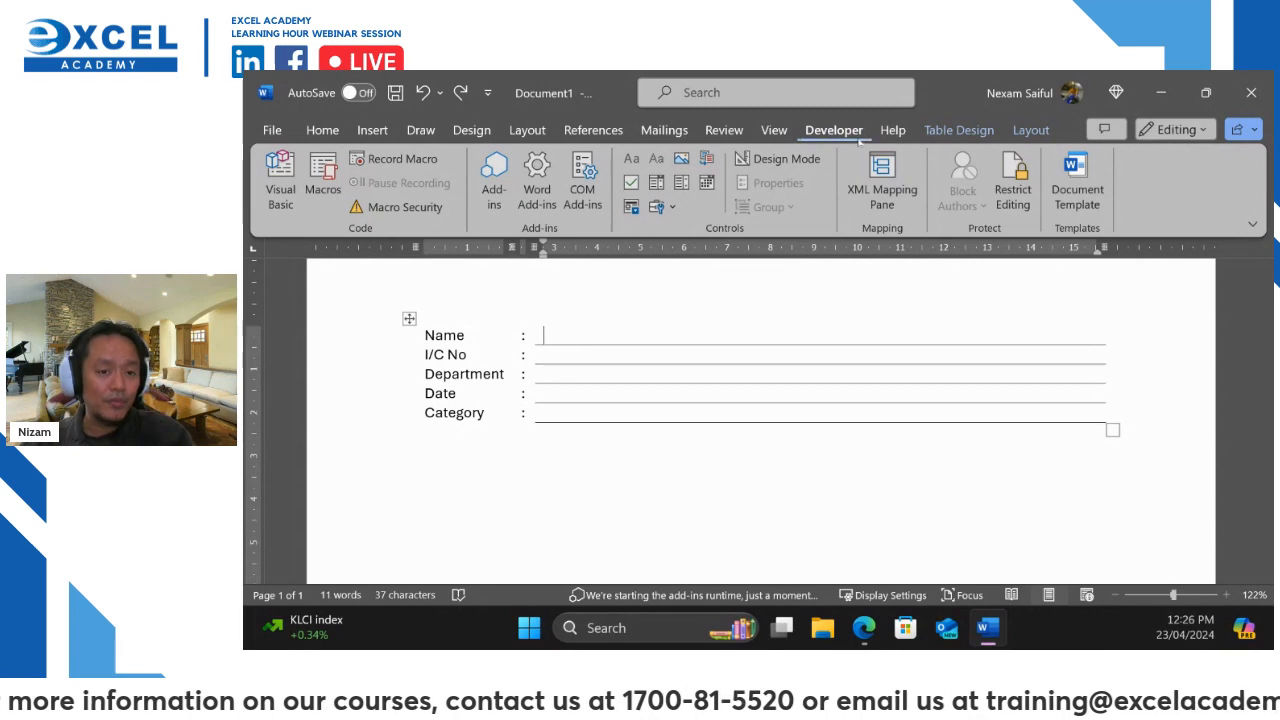
pyautogui.click(280, 130)
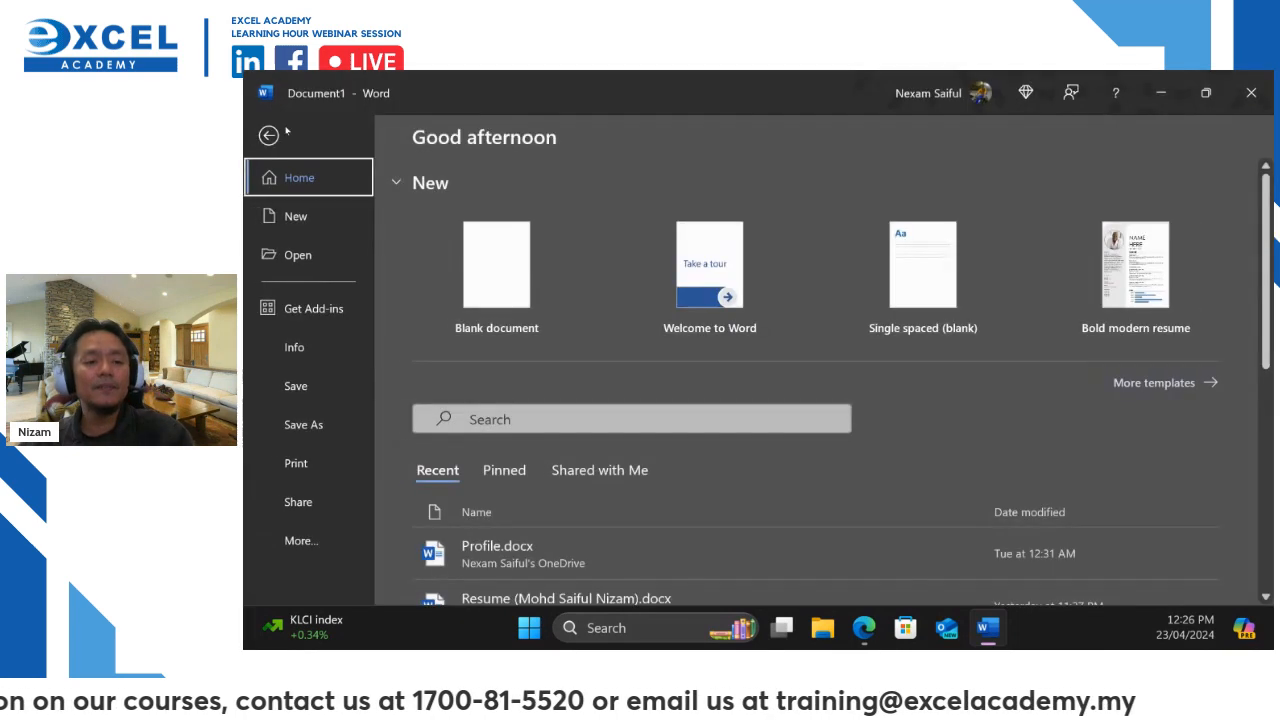
pyautogui.click(302, 539)
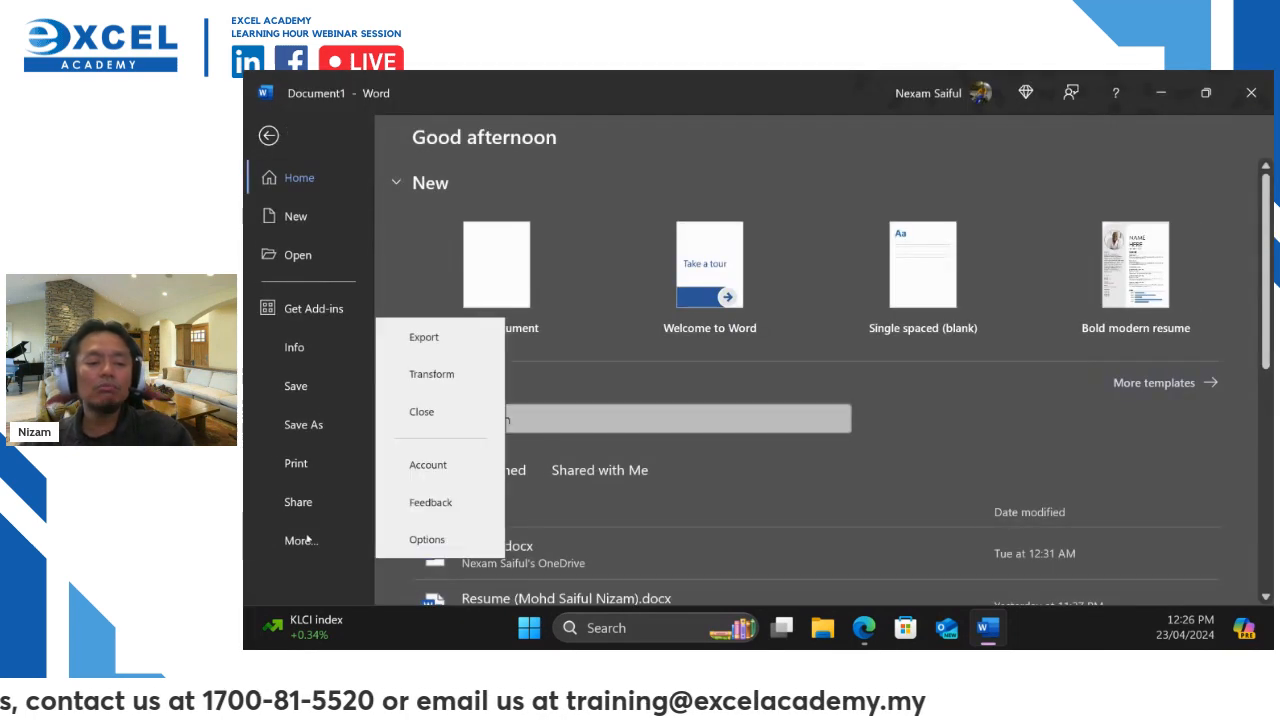
pyautogui.click(427, 539)
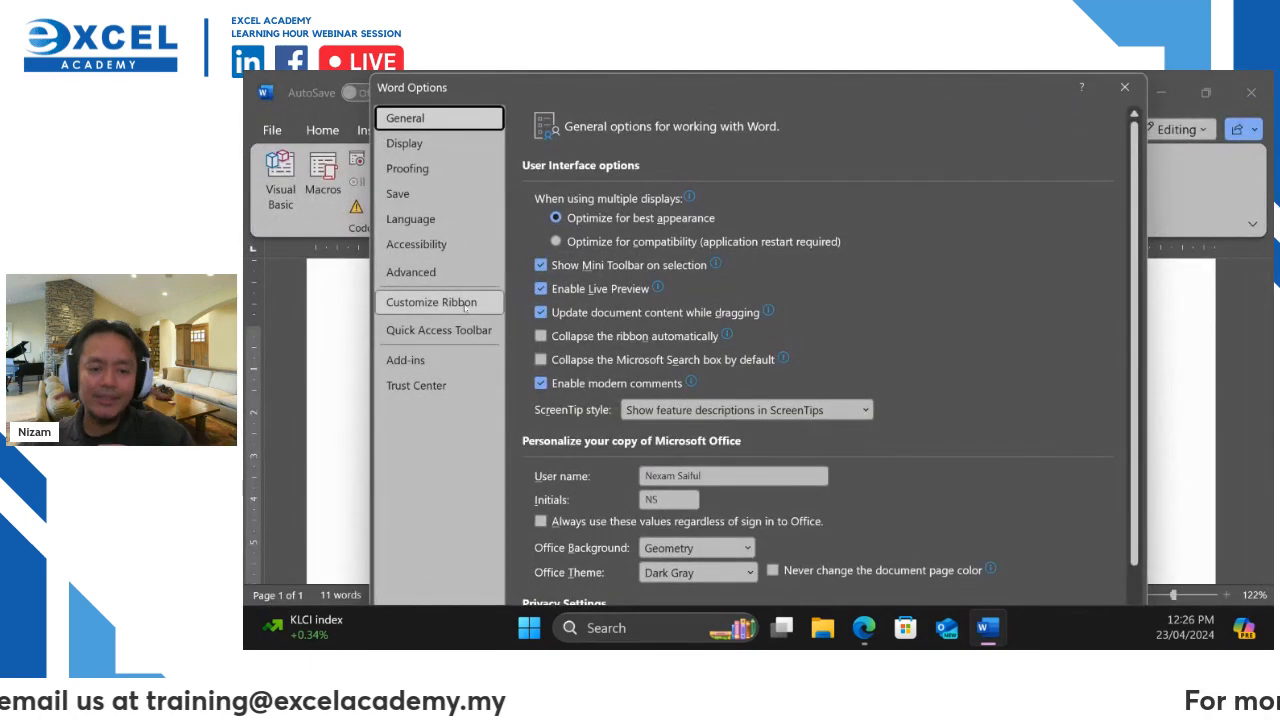
pyautogui.click(464, 307)
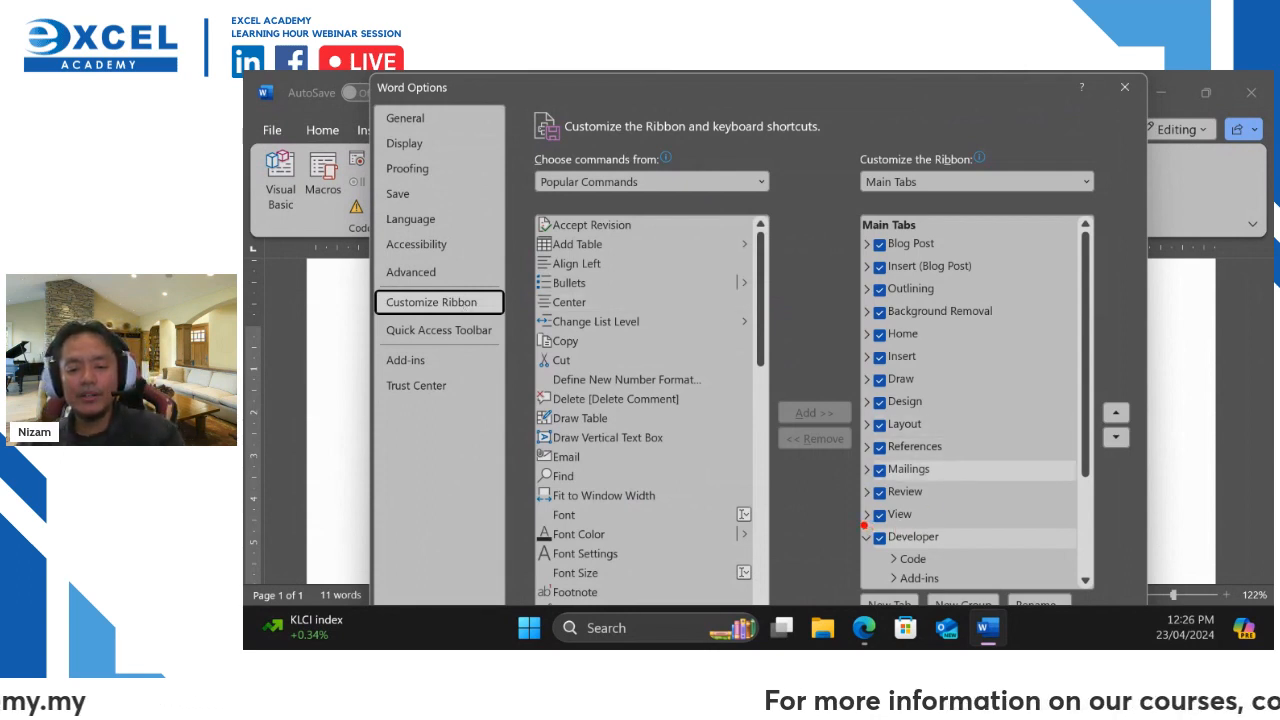
pyautogui.moveTo(862, 522); pyautogui.dragTo(960, 558)
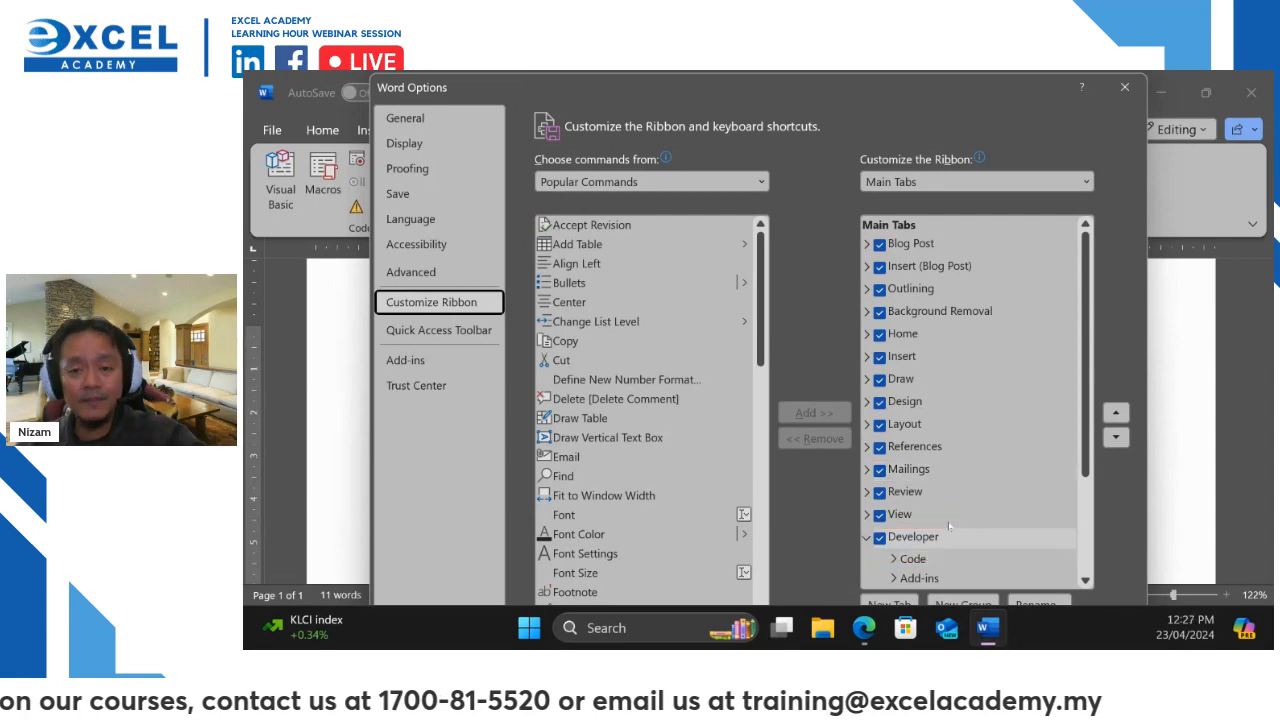
pyautogui.click(1125, 87)
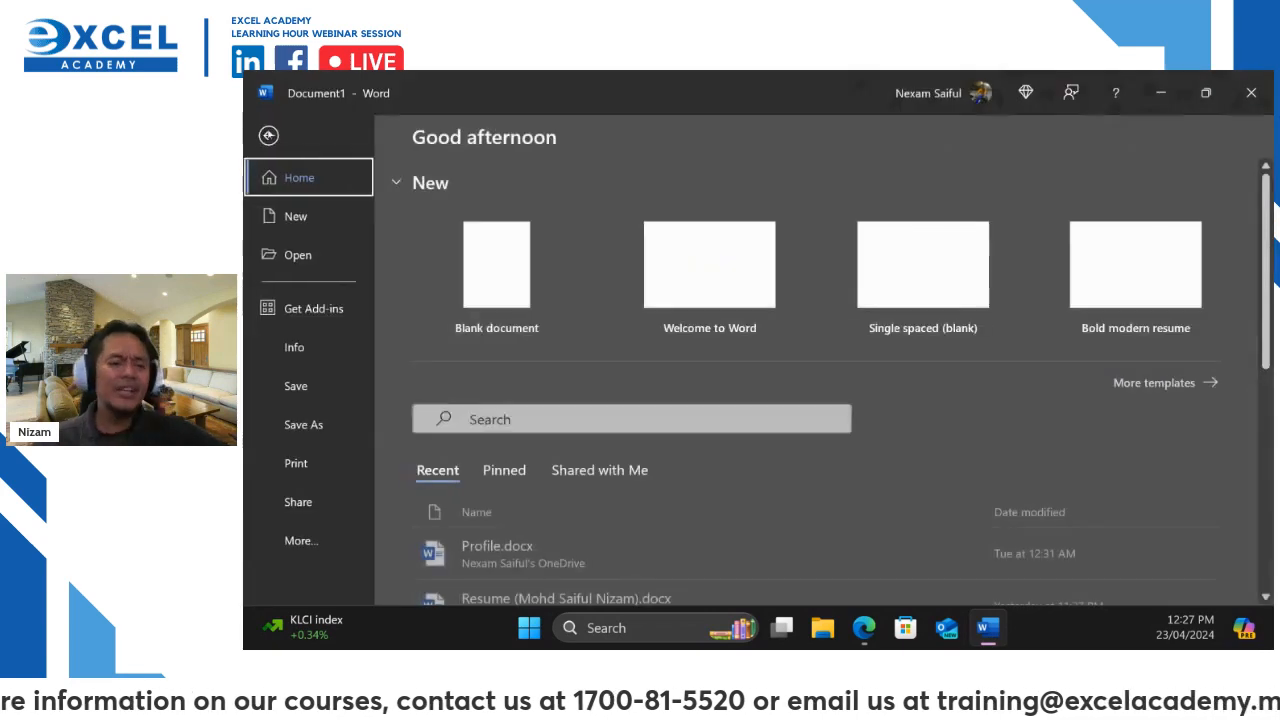
pyautogui.click(270, 131)
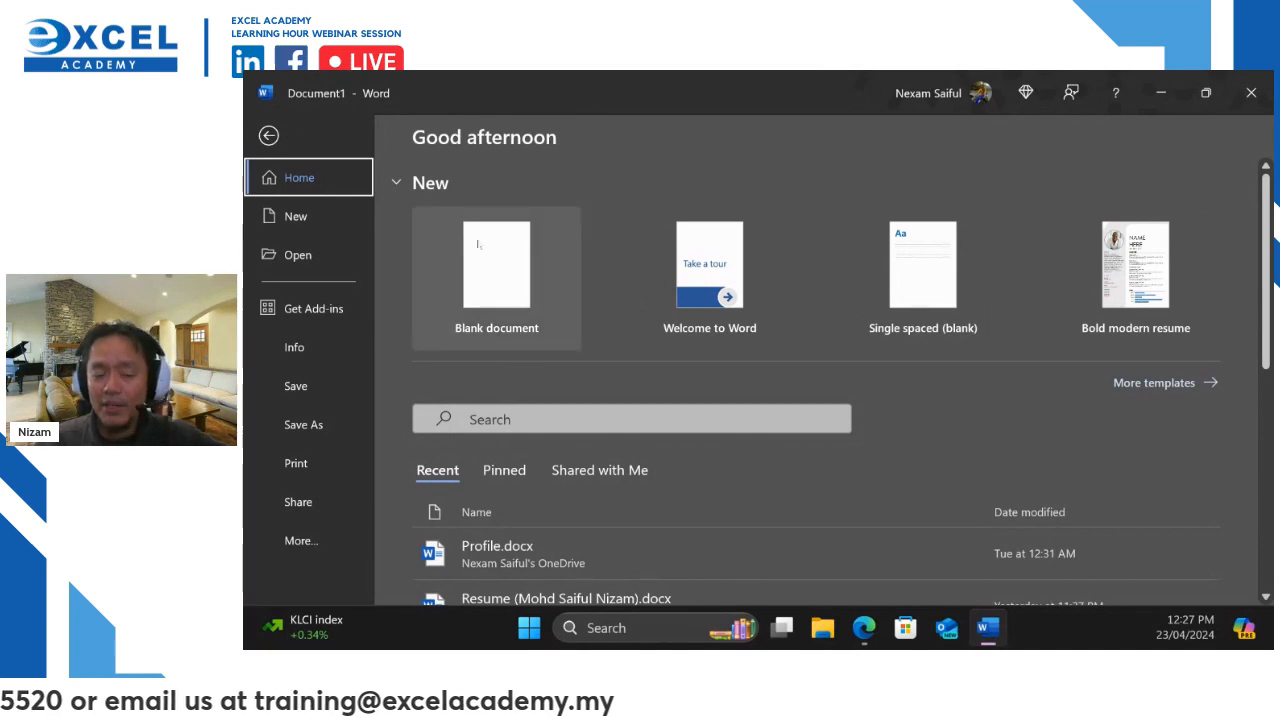
pyautogui.click(268, 135)
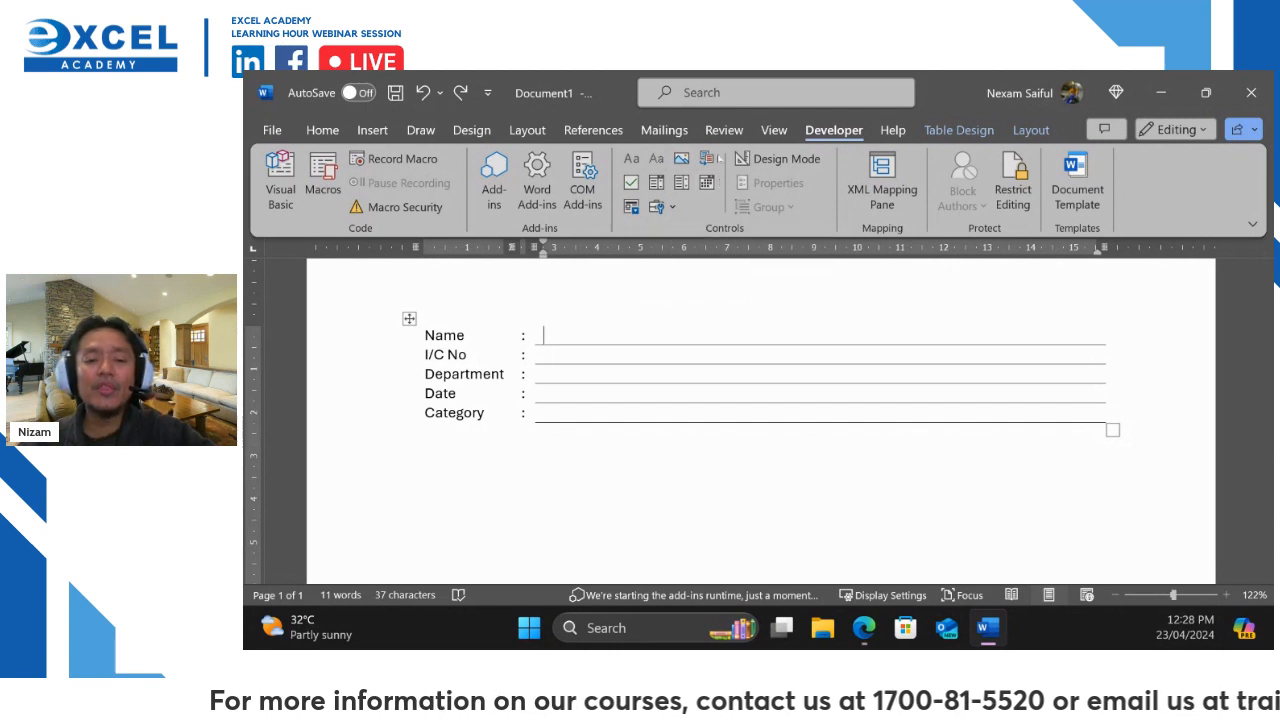
pyautogui.hotkey('ctrl', '2')
pyautogui.moveTo(611, 147)
pyautogui.mouseDown()
pyautogui.moveTo(634, 202)
pyautogui.moveTo(721, 232)
pyautogui.mouseUp()
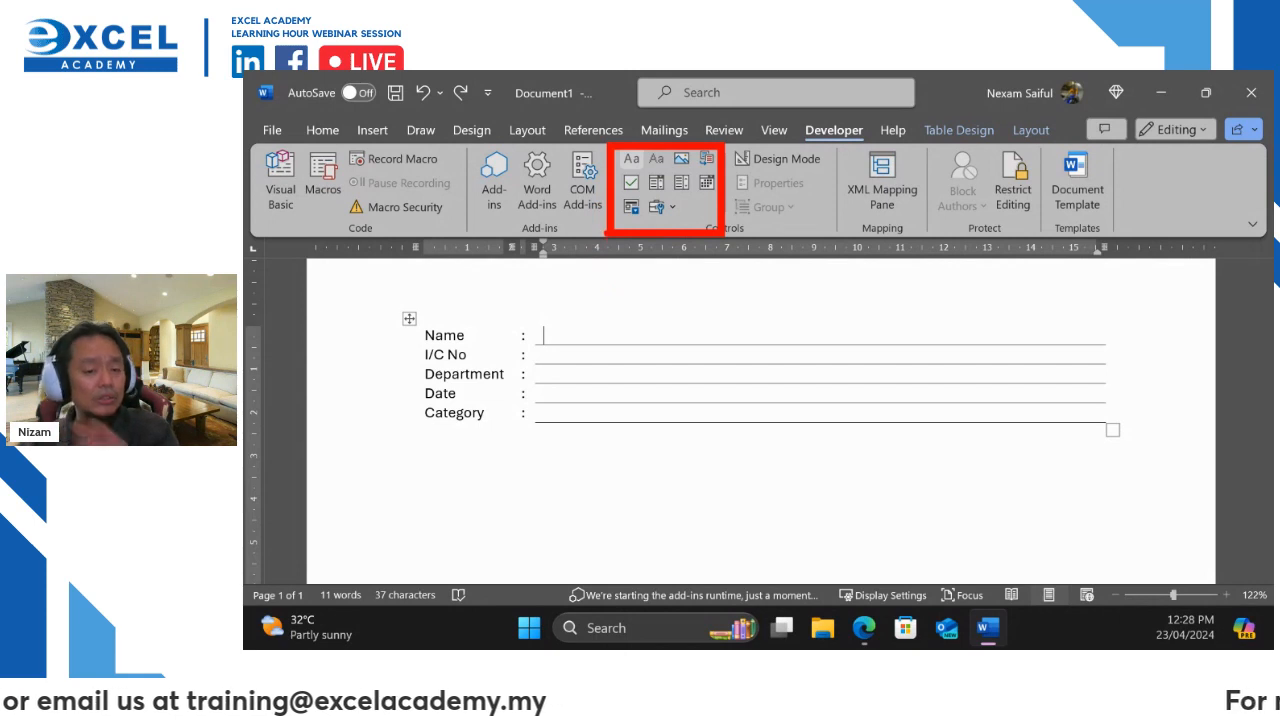
pyautogui.moveTo(470, 318)
pyautogui.mouseDown()
pyautogui.moveTo(382, 320)
pyautogui.moveTo(538, 360)
pyautogui.moveTo(392, 528)
pyautogui.moveTo(450, 252)
pyautogui.mouseUp()
pyautogui.moveTo(675, 200); pyautogui.dragTo(850, 180)
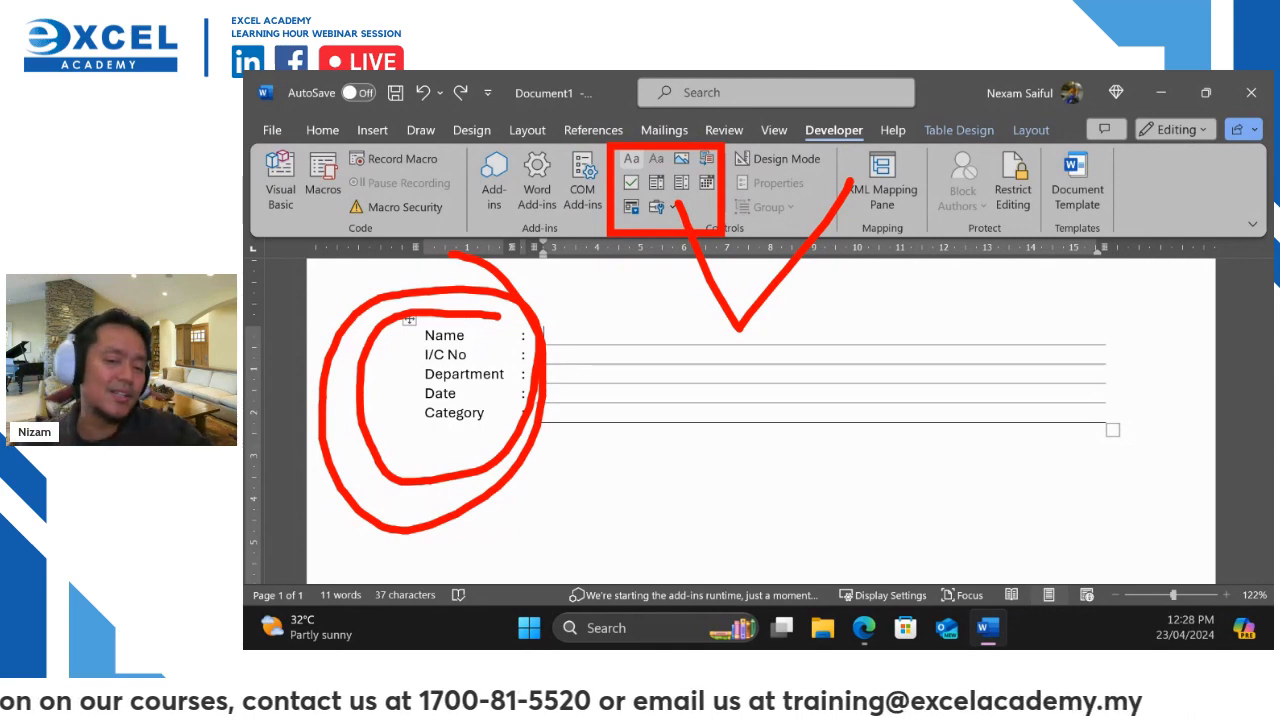
pyautogui.press('Escape')
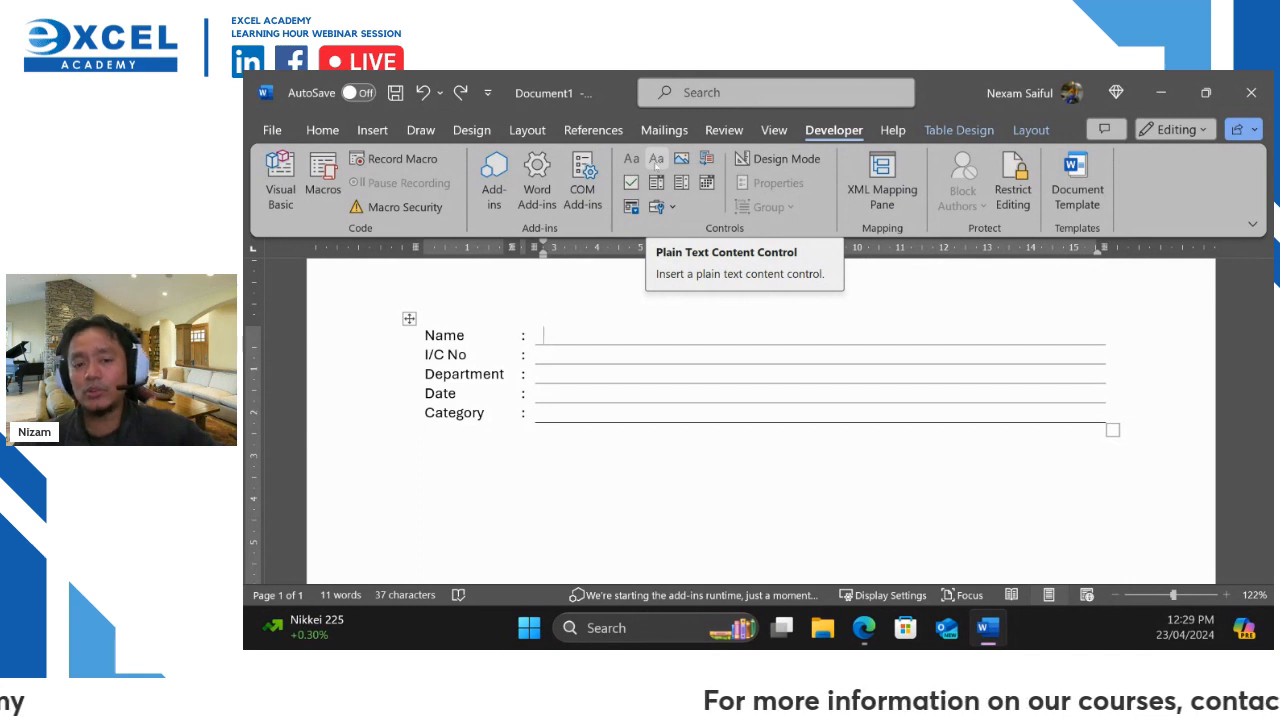
# Insert a plain text content control in the Name cell and select its placeholder
pyautogui.click(656, 158)
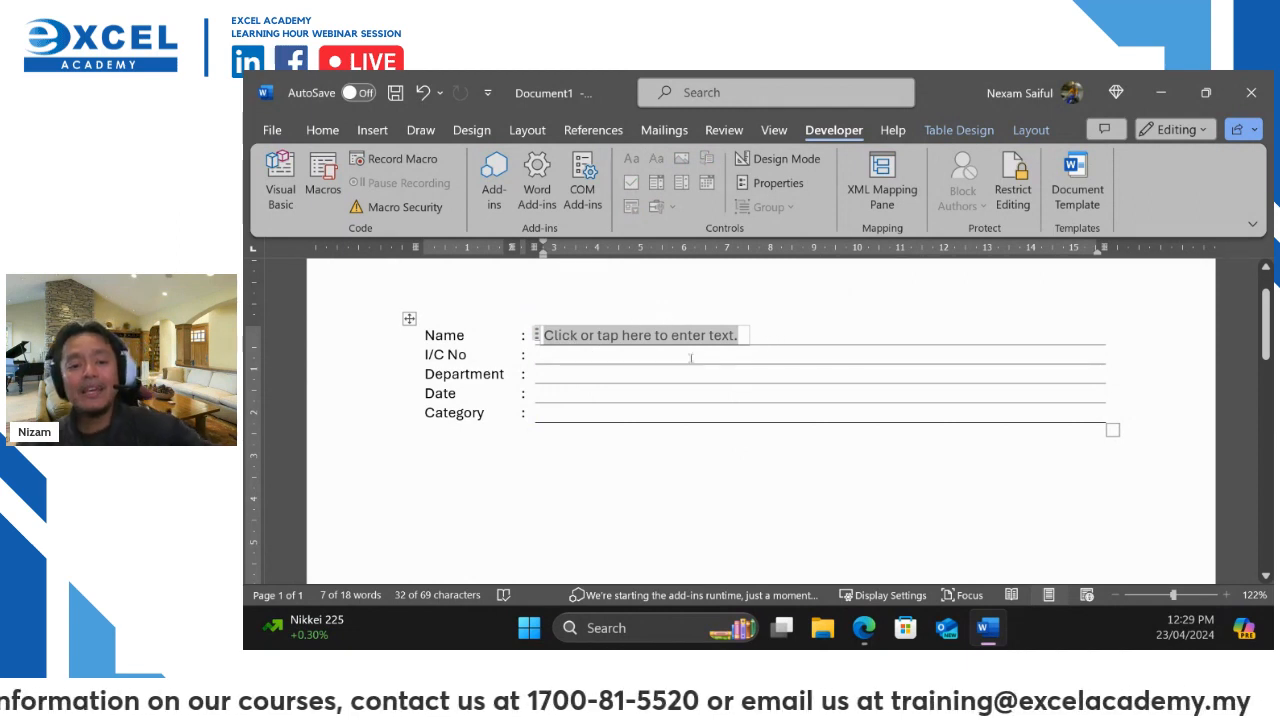
pyautogui.click(657, 355)
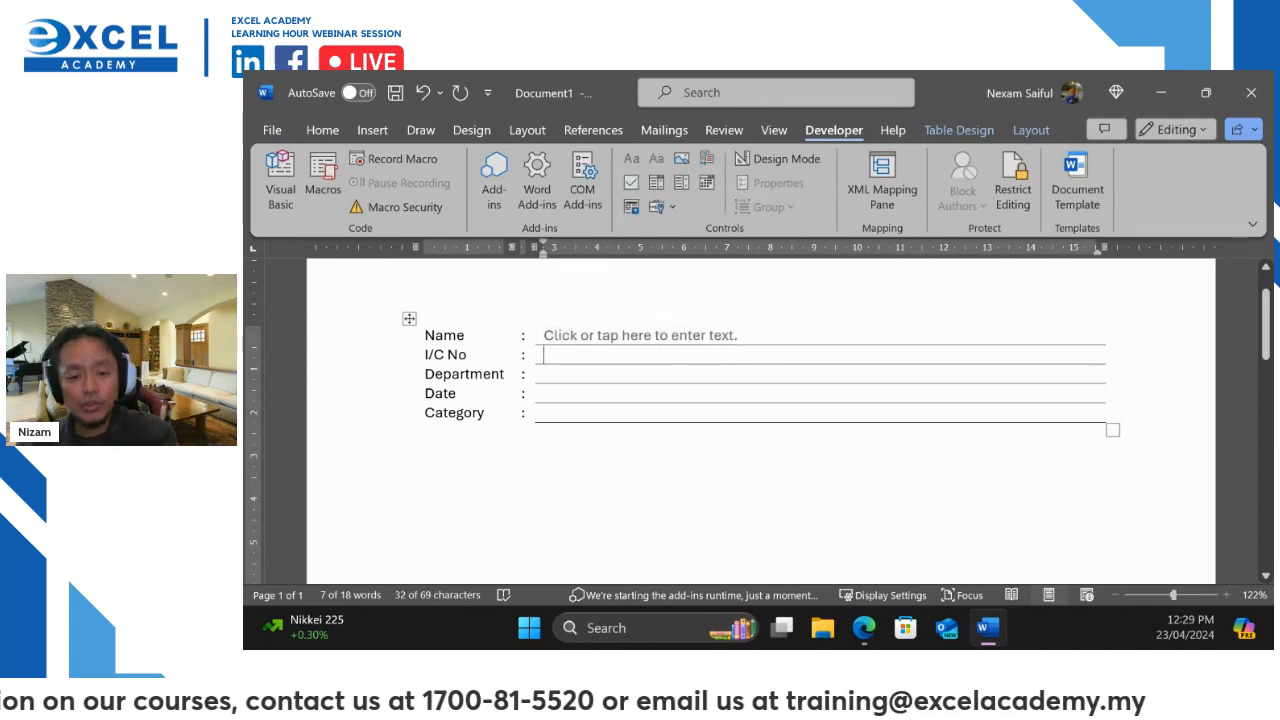
pyautogui.click(466, 334)
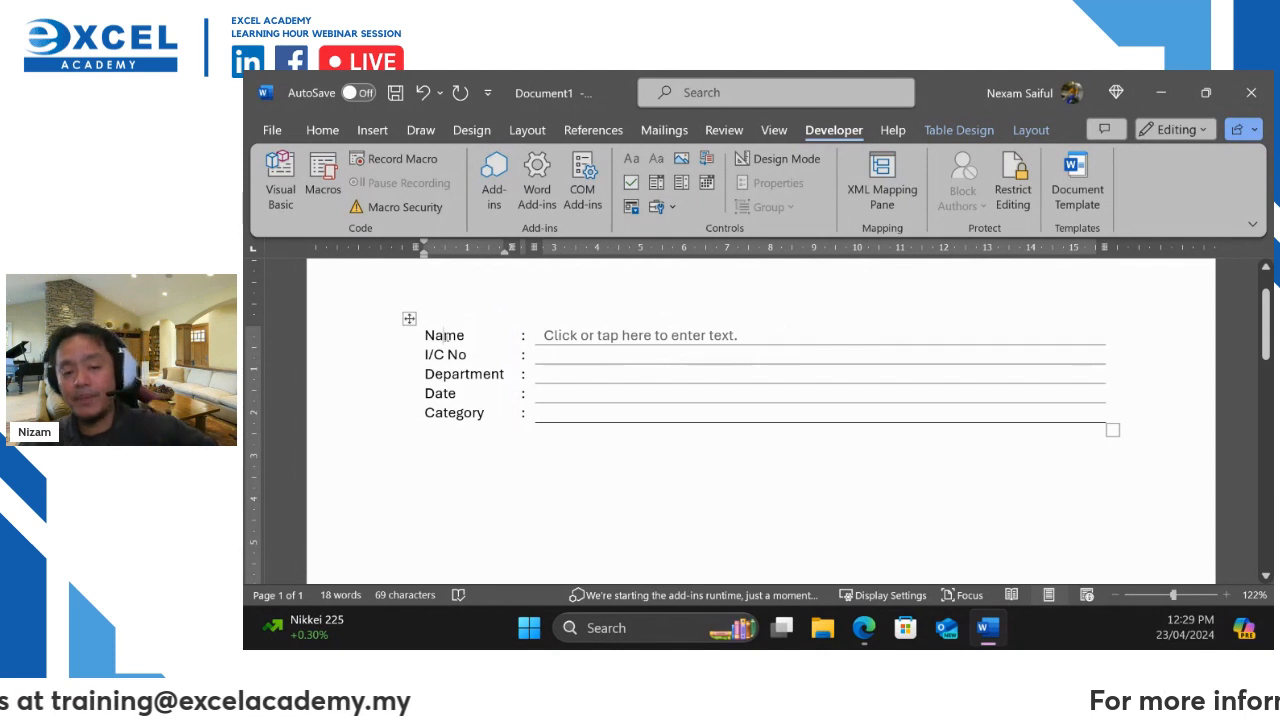
pyautogui.click(576, 338)
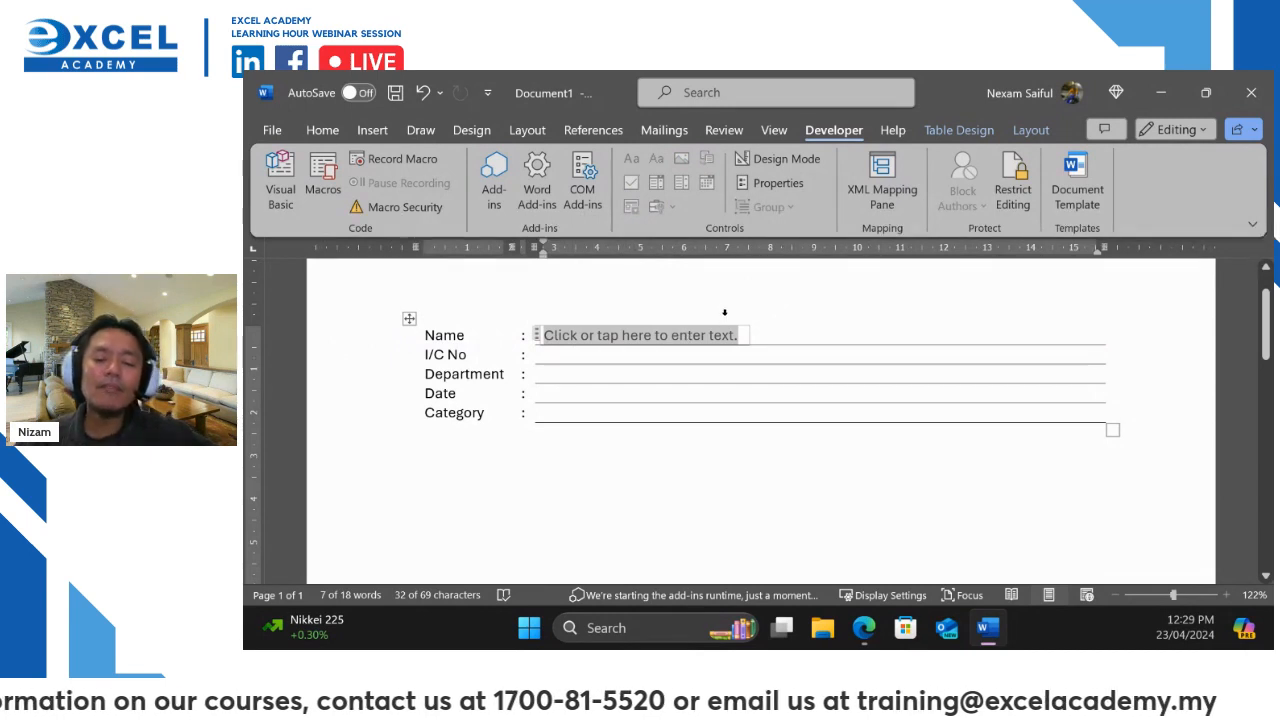
# In Design Mode, change the Name placeholder's word 'text' to 'name', then exit Design Mode
pyautogui.click(772, 160)
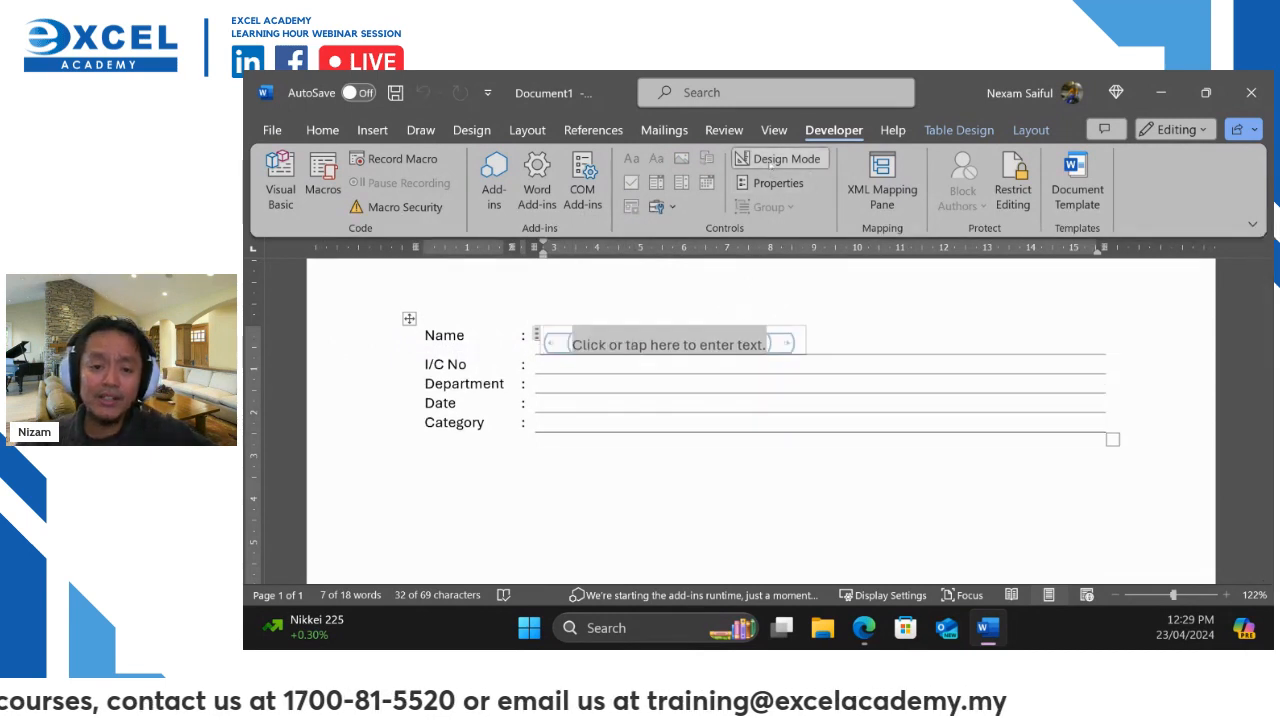
pyautogui.scroll(-1, 798, 350)
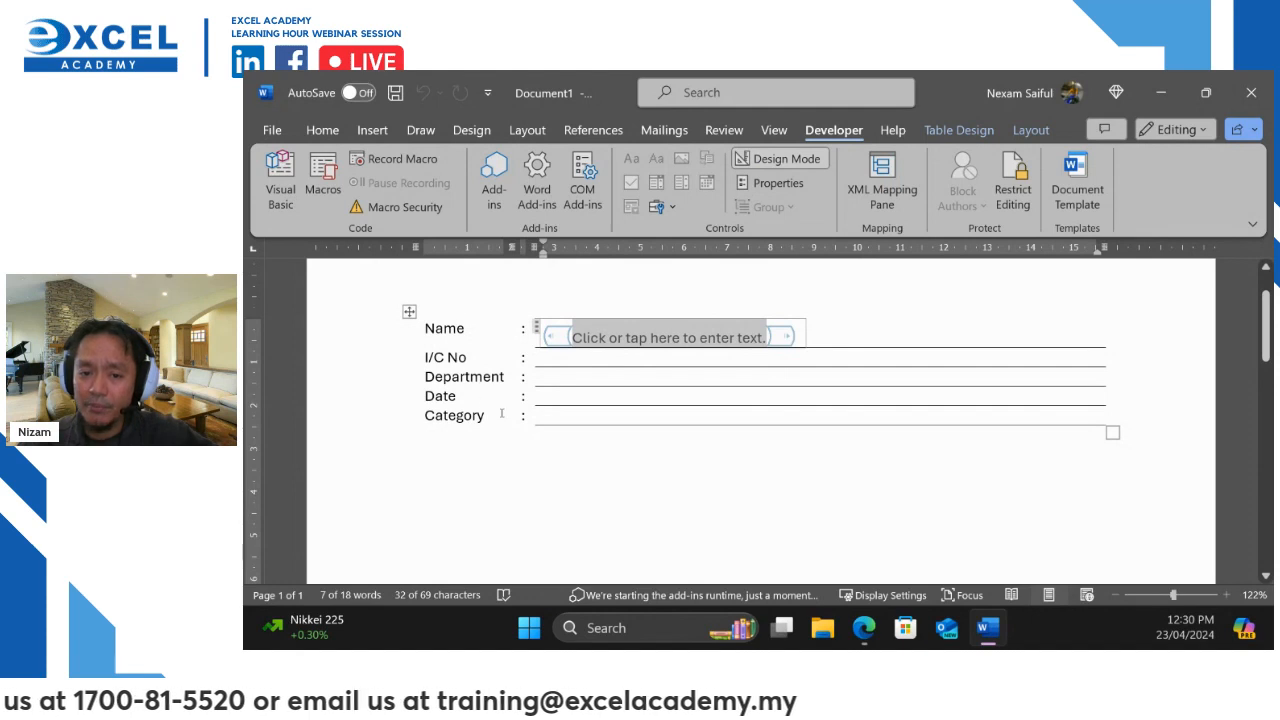
pyautogui.click(652, 415)
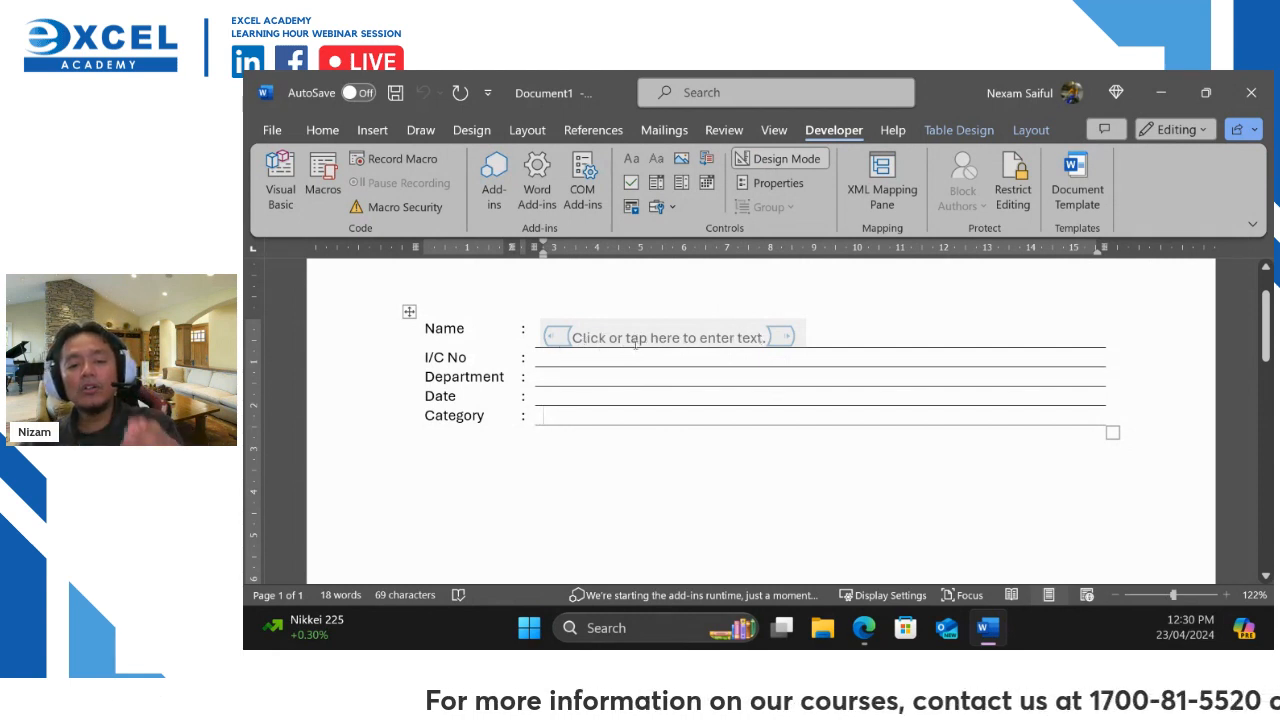
pyautogui.click(736, 338)
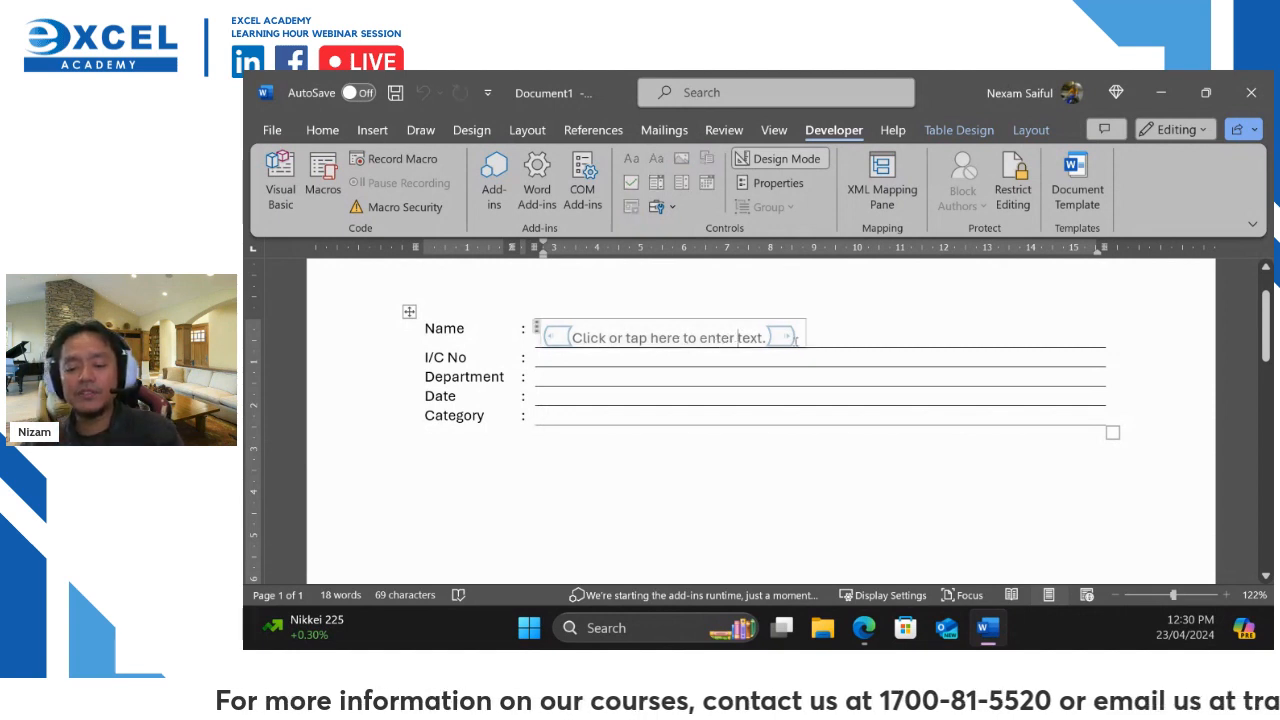
pyautogui.press('Delete')
pyautogui.press('Delete')
pyautogui.press('Delete')
pyautogui.press('Delete')
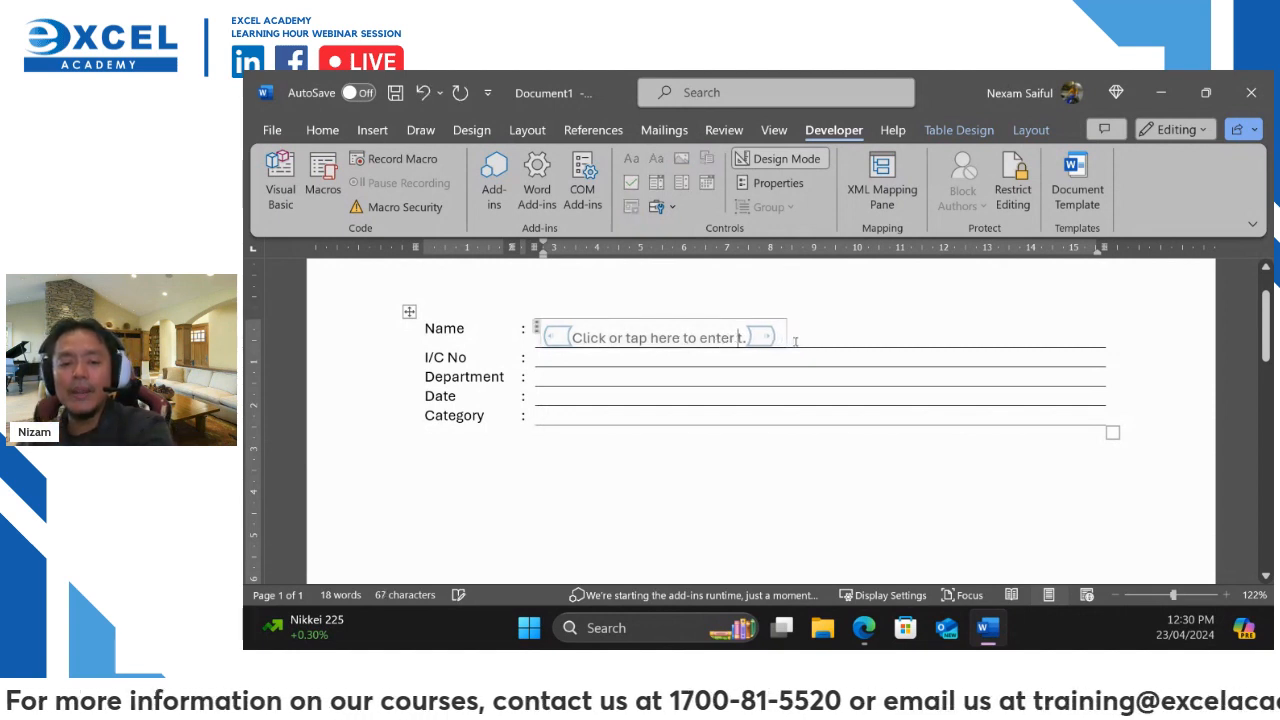
pyautogui.write('me')
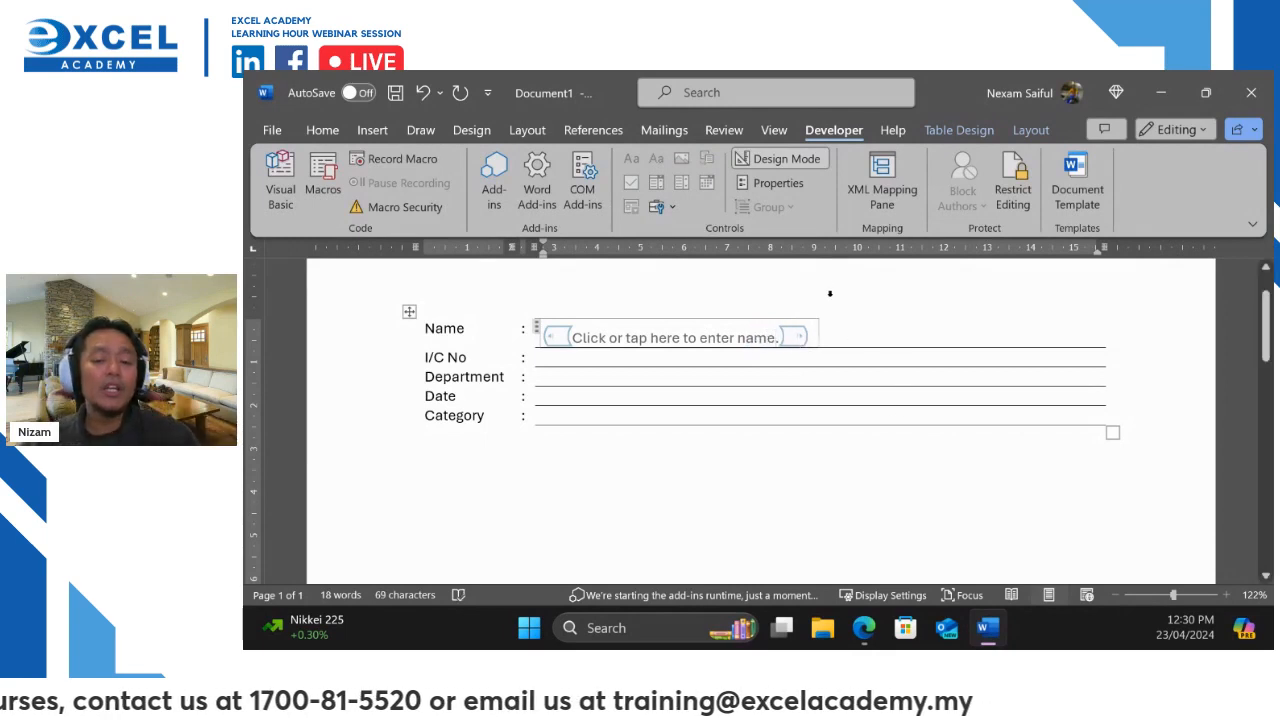
pyautogui.click(790, 159)
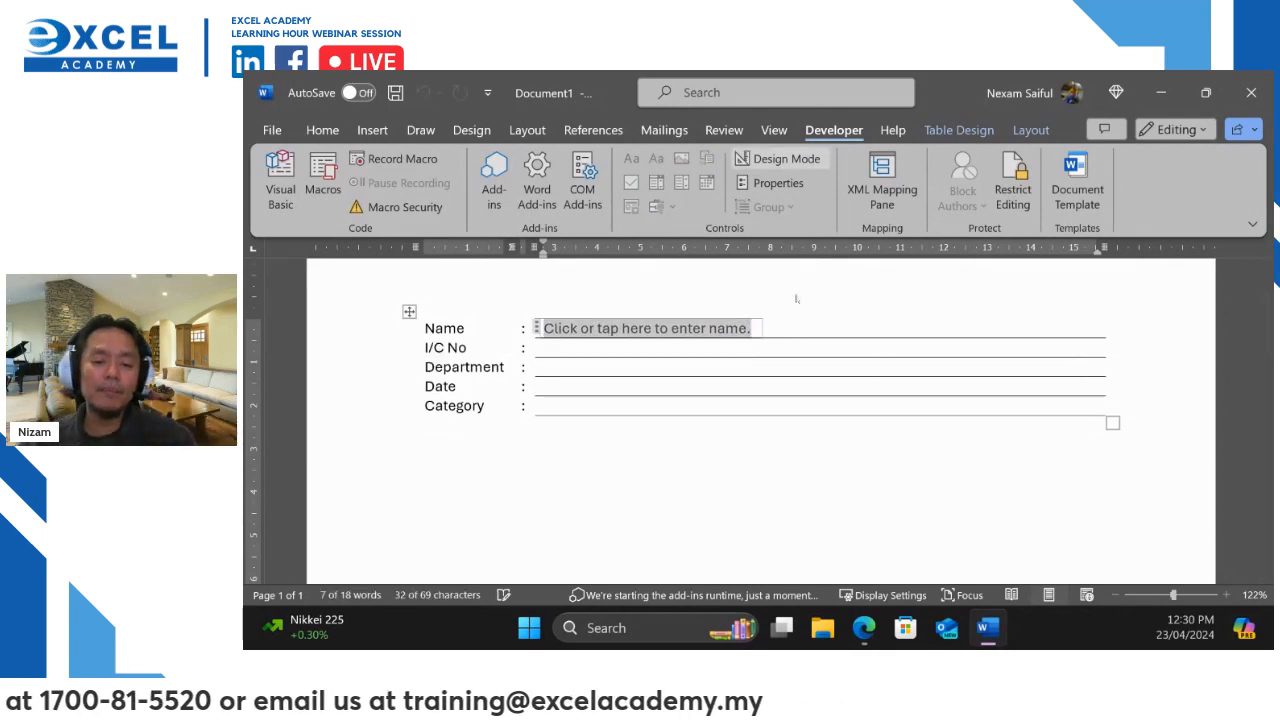
pyautogui.click(543, 367)
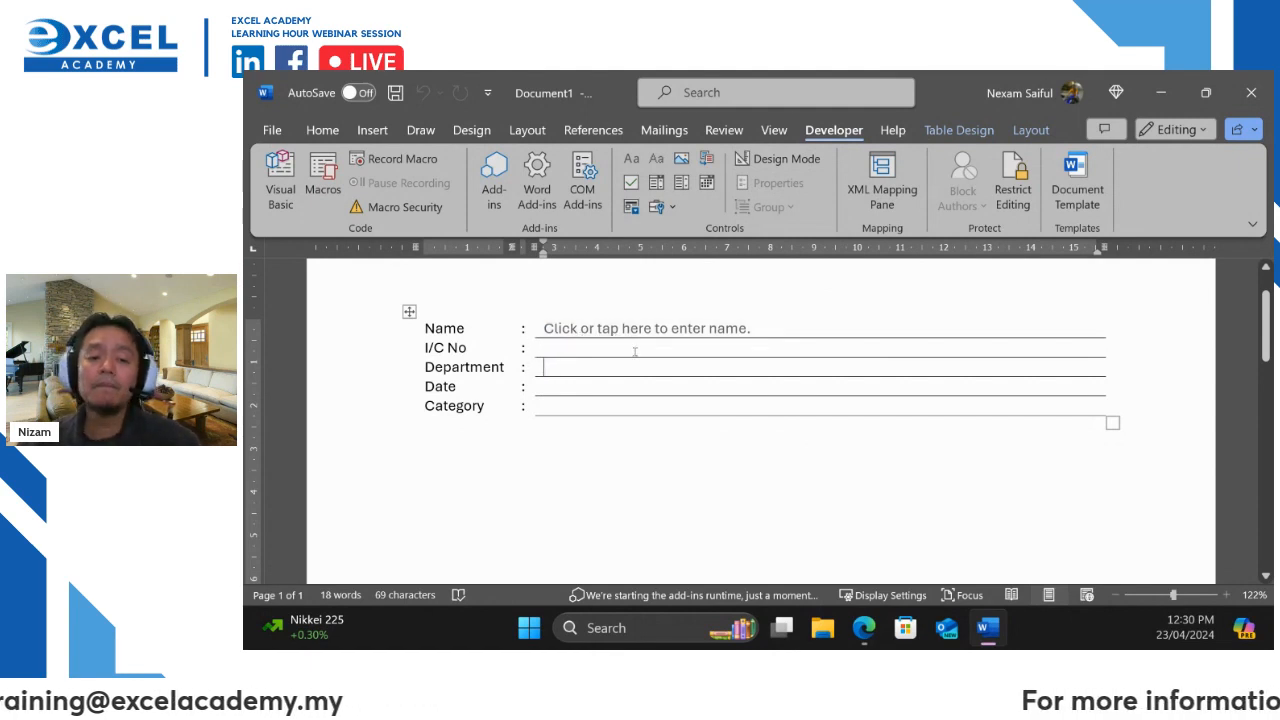
pyautogui.click(655, 329)
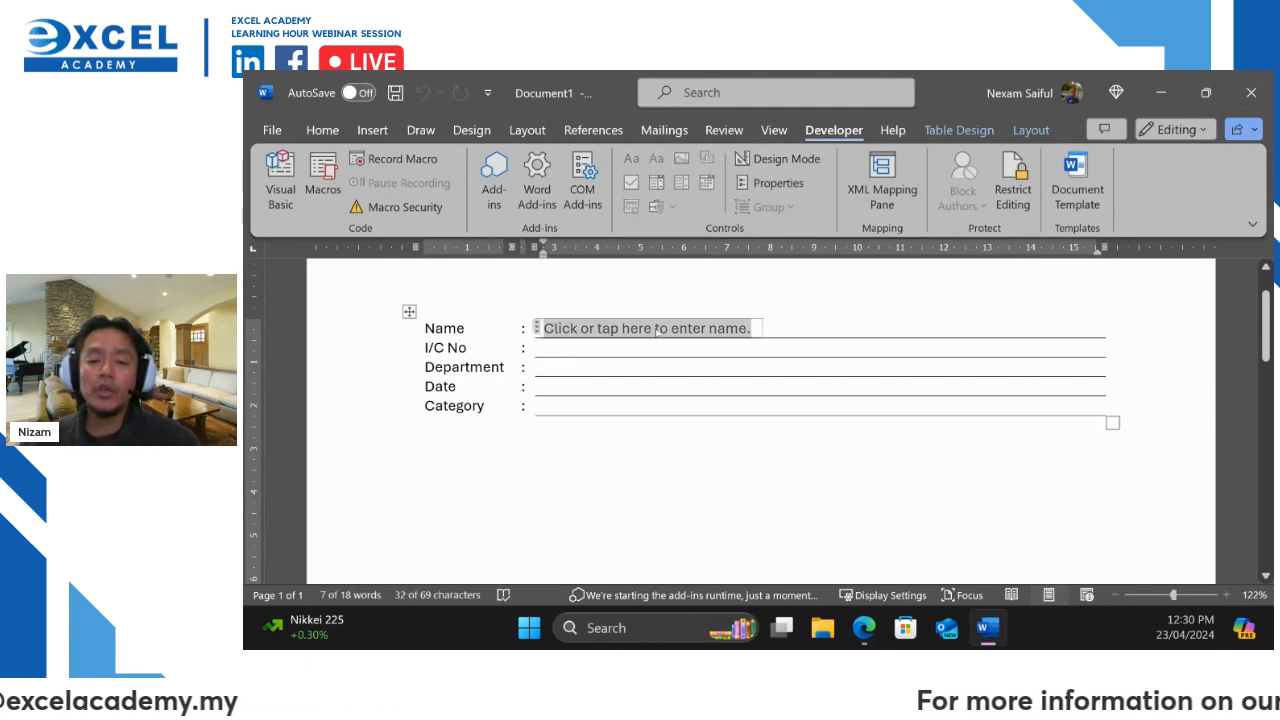
pyautogui.click(788, 186)
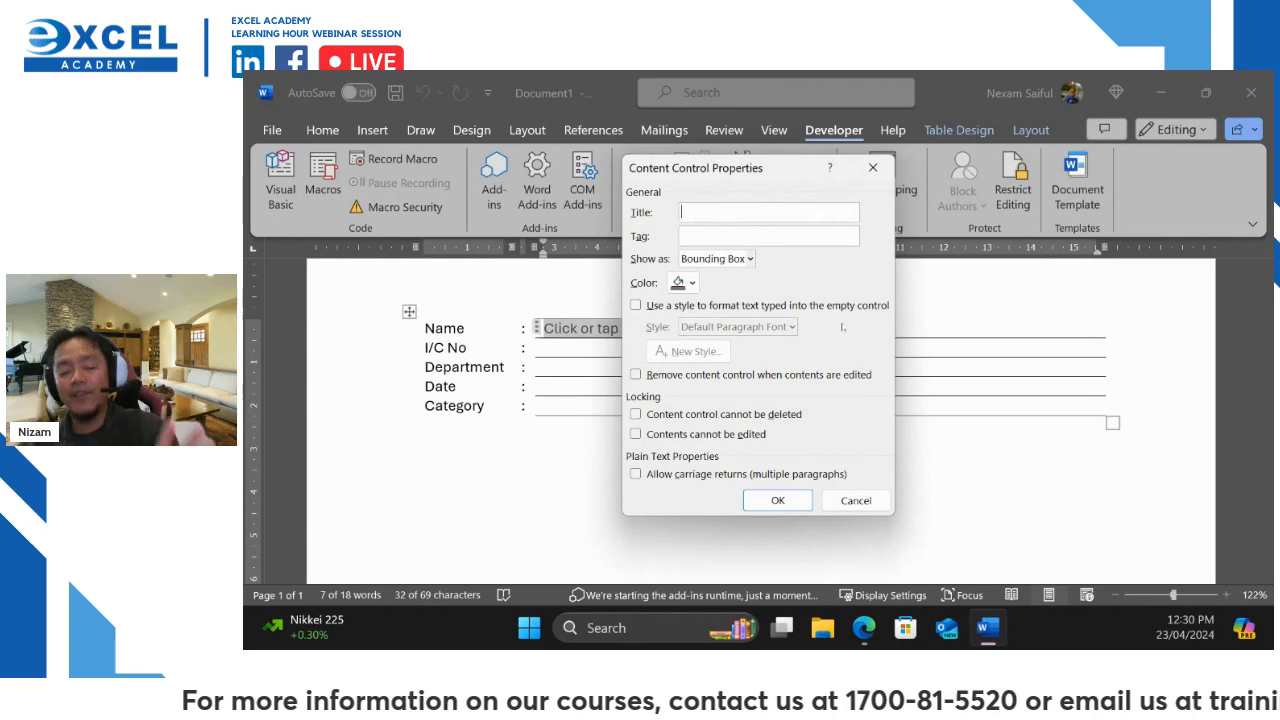
pyautogui.click(860, 502)
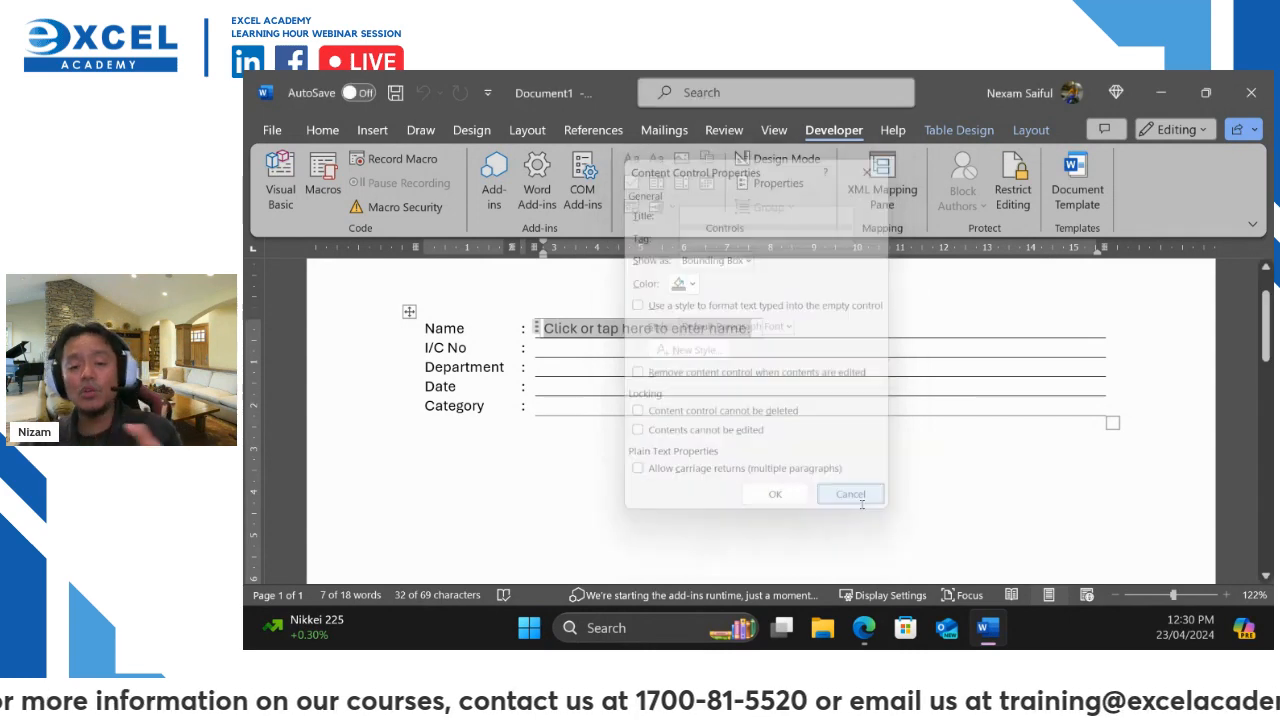
pyautogui.click(575, 348)
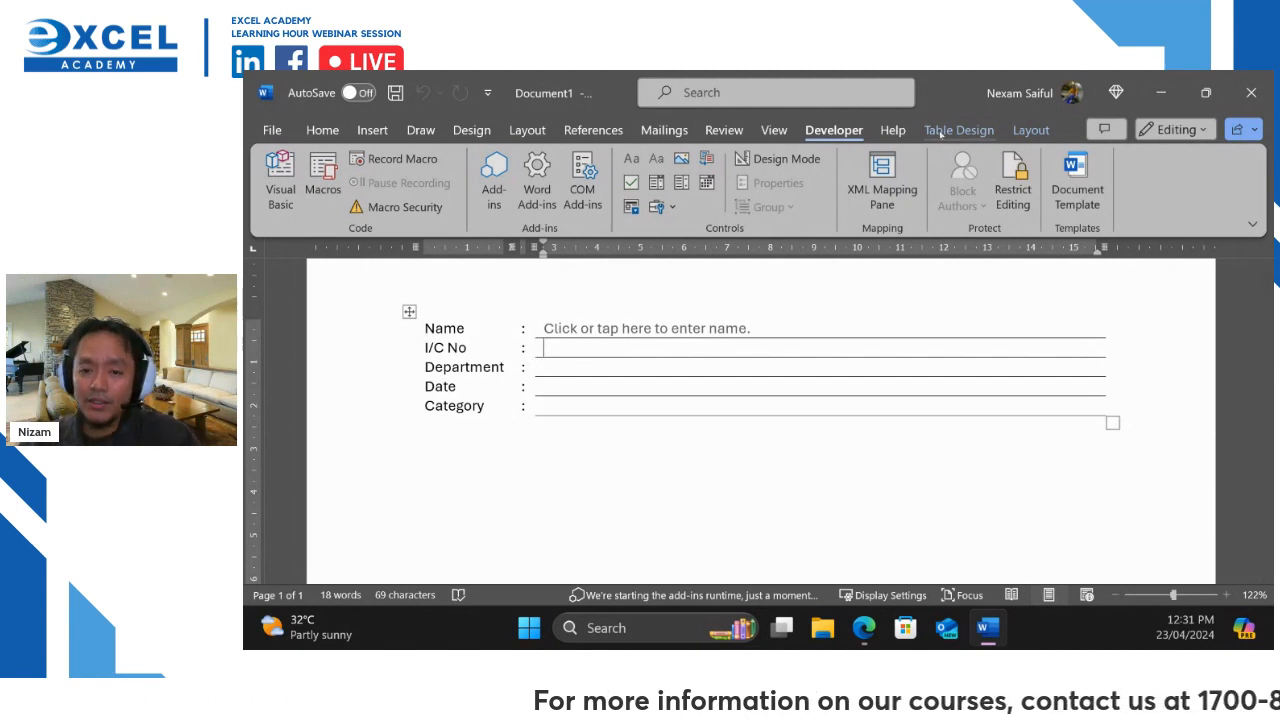
# Turn on table gridlines and split the I/C No cell into six columns
pyautogui.click(1031, 131)
pyautogui.click(339, 186)
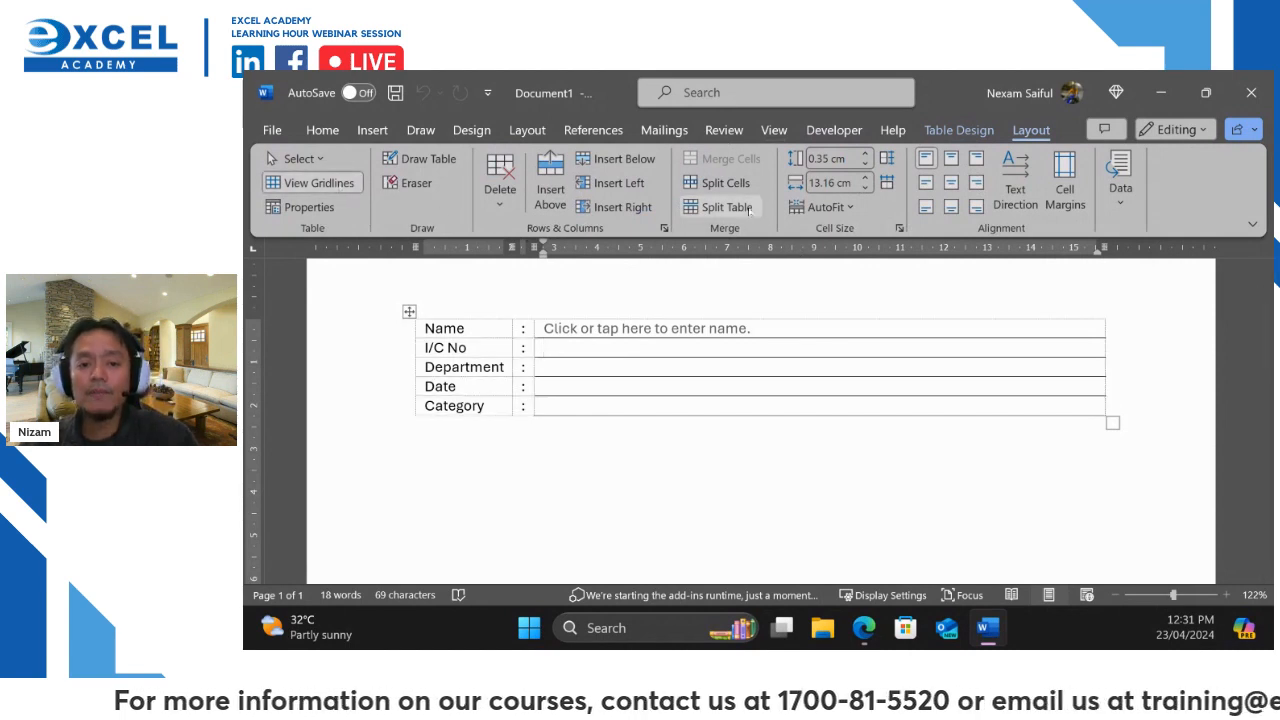
pyautogui.click(726, 183)
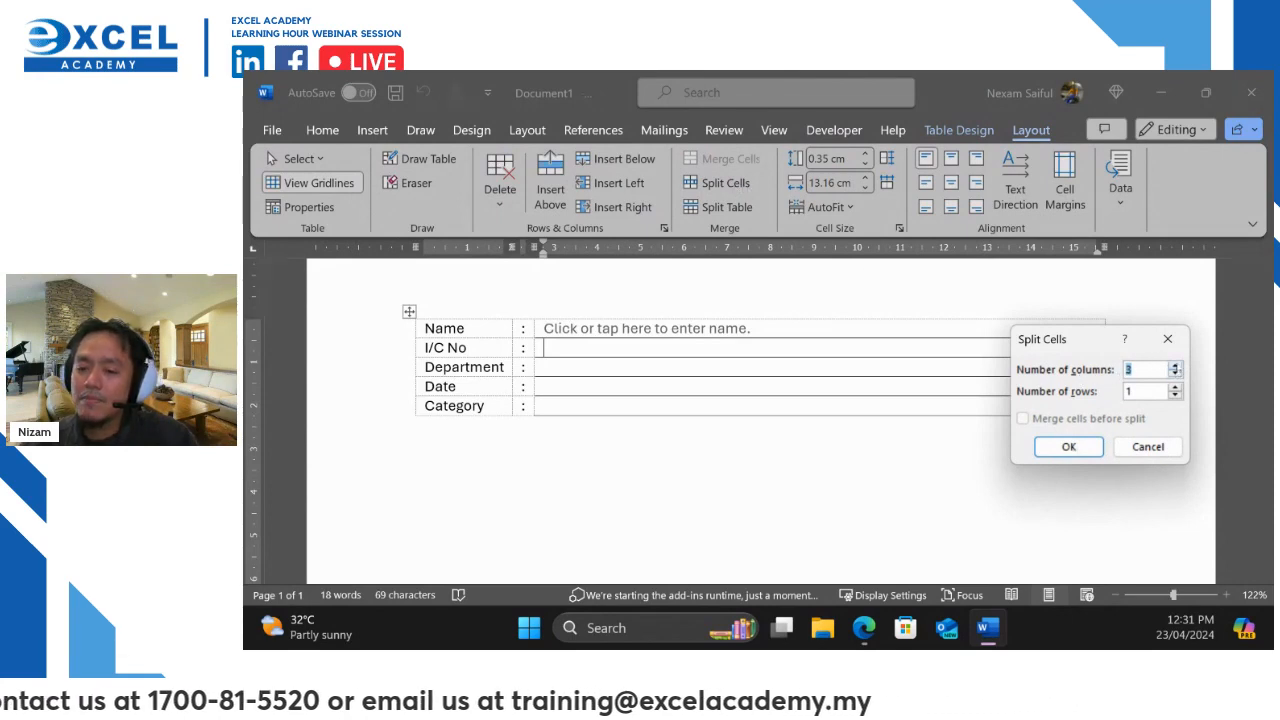
pyautogui.click(1177, 365)
pyautogui.click(1177, 365)
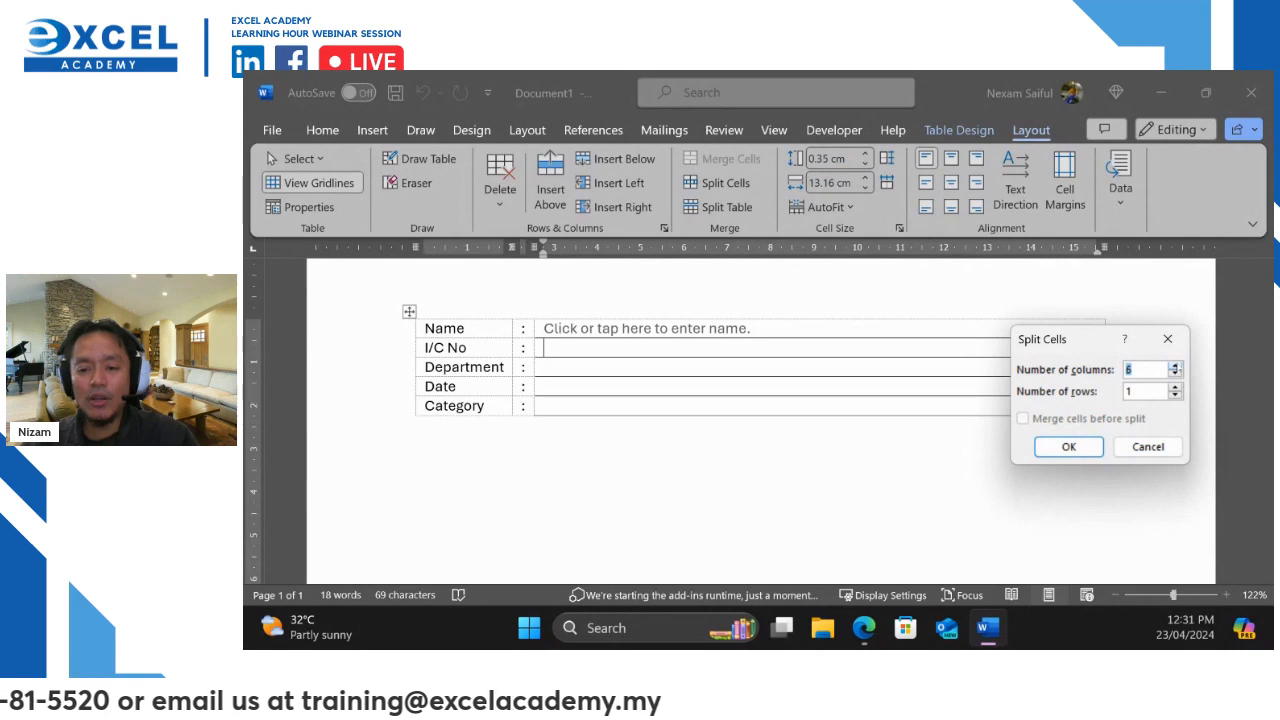
pyautogui.click(1084, 446)
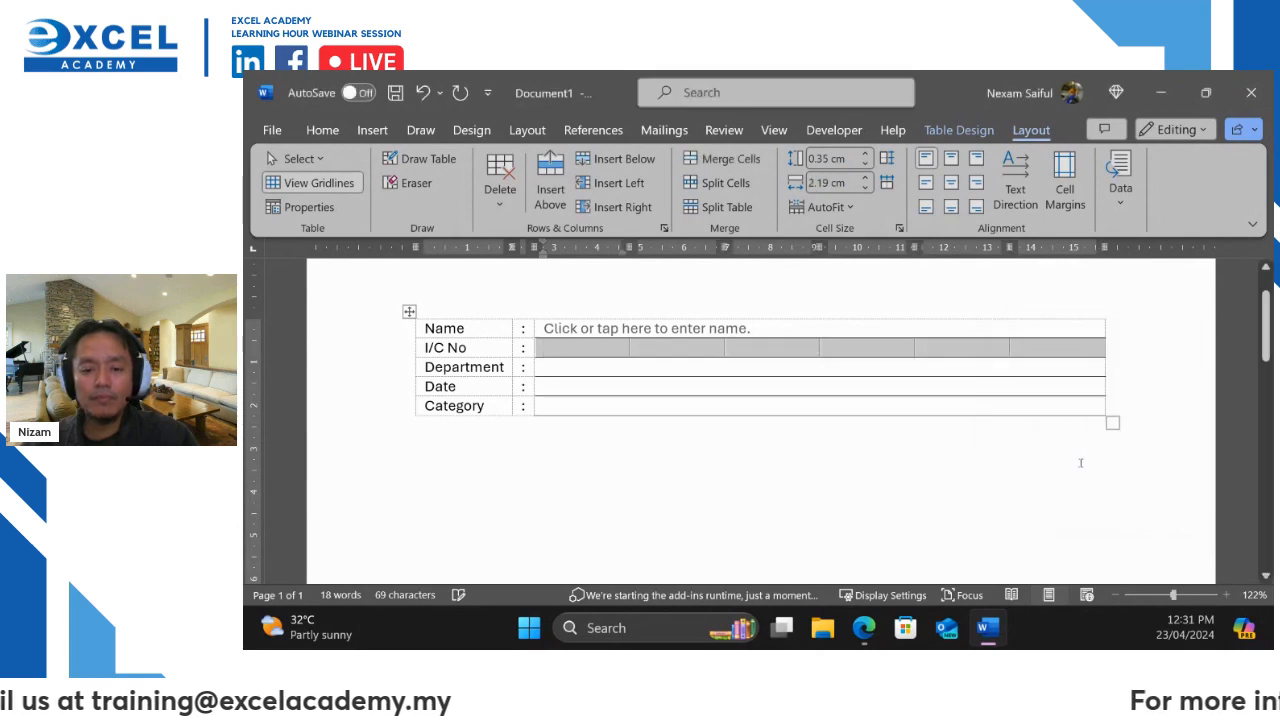
# Type dashes into the second and fourth I/C No cells and widen the third cell leftwards
pyautogui.click(666, 349)
pyautogui.write('-')
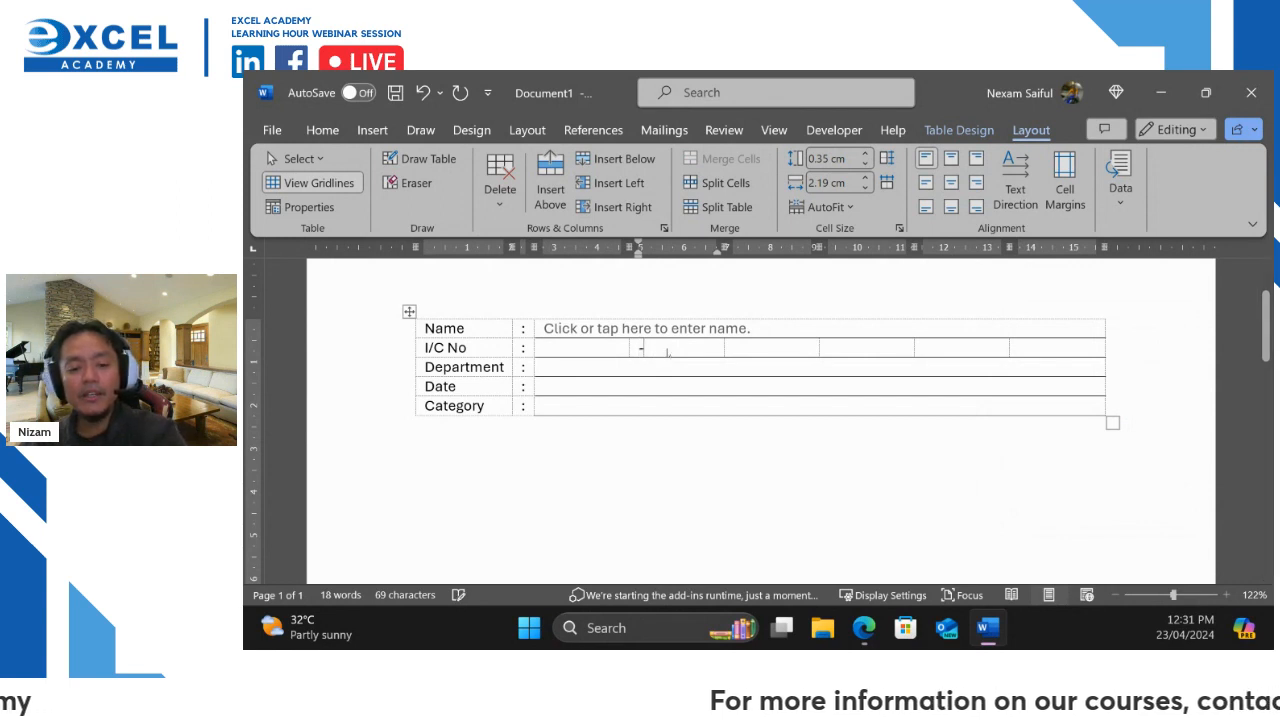
pyautogui.click(843, 346)
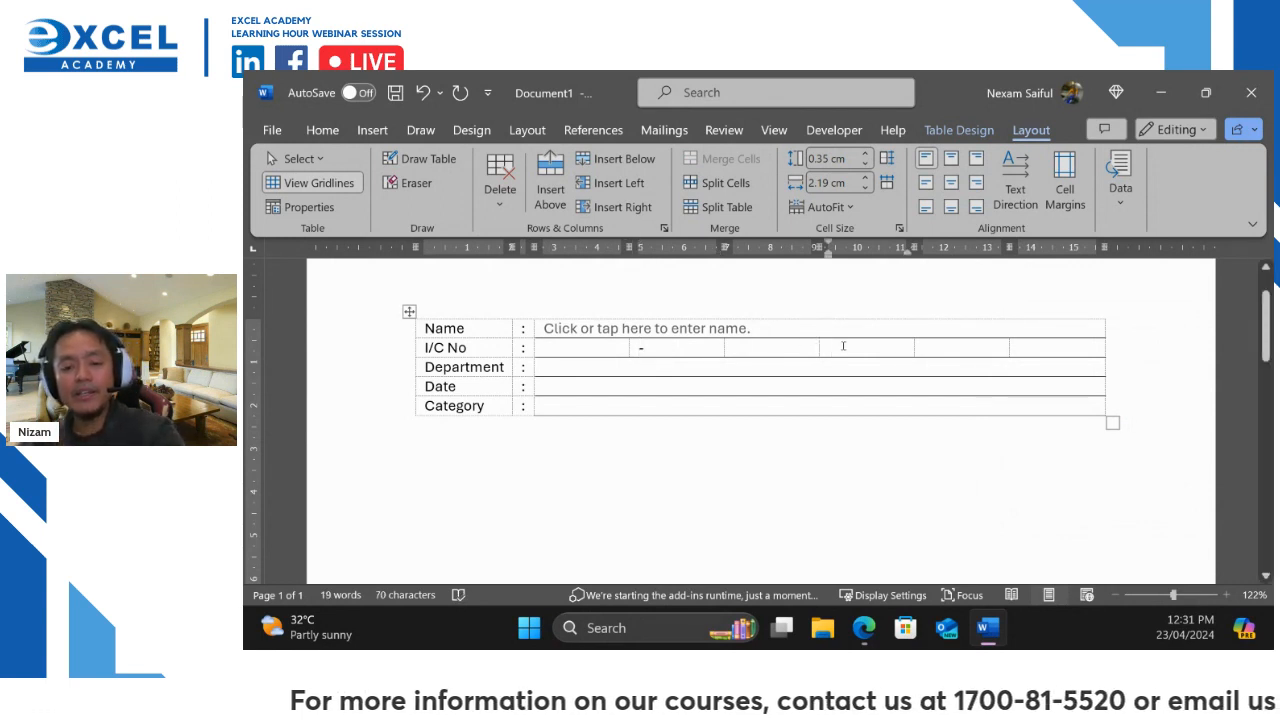
pyautogui.write('-')
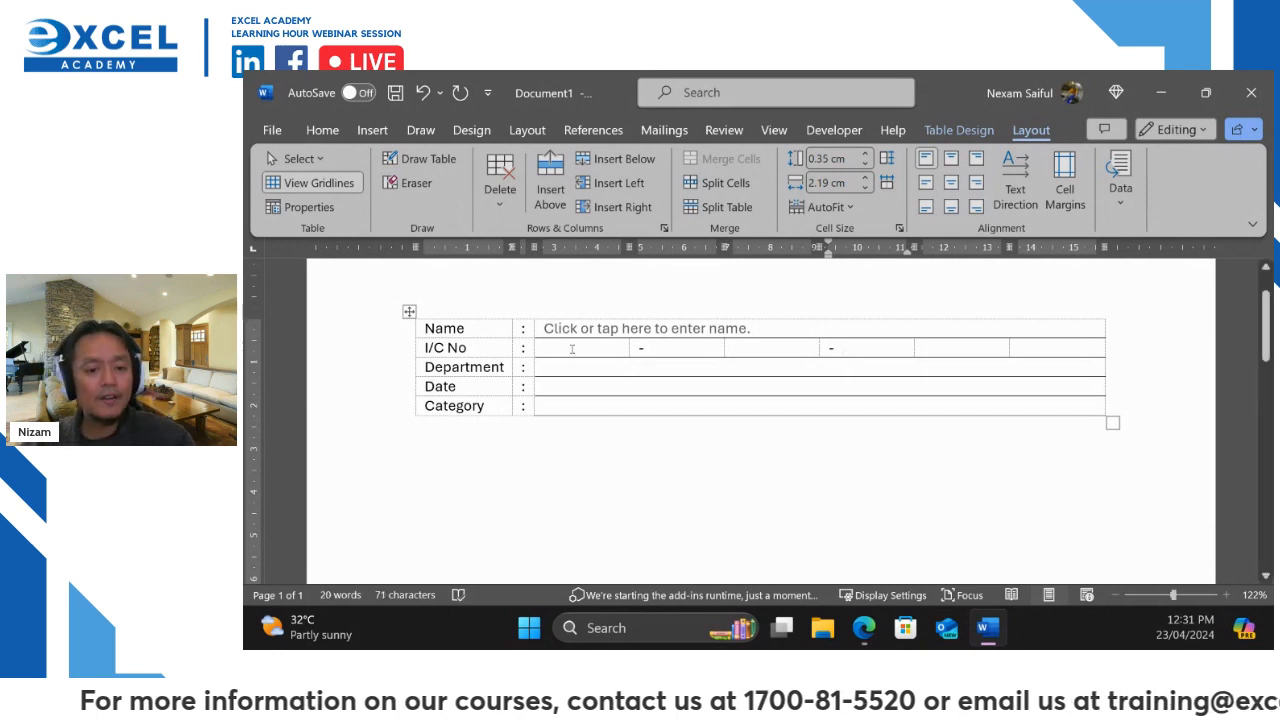
pyautogui.click(572, 349)
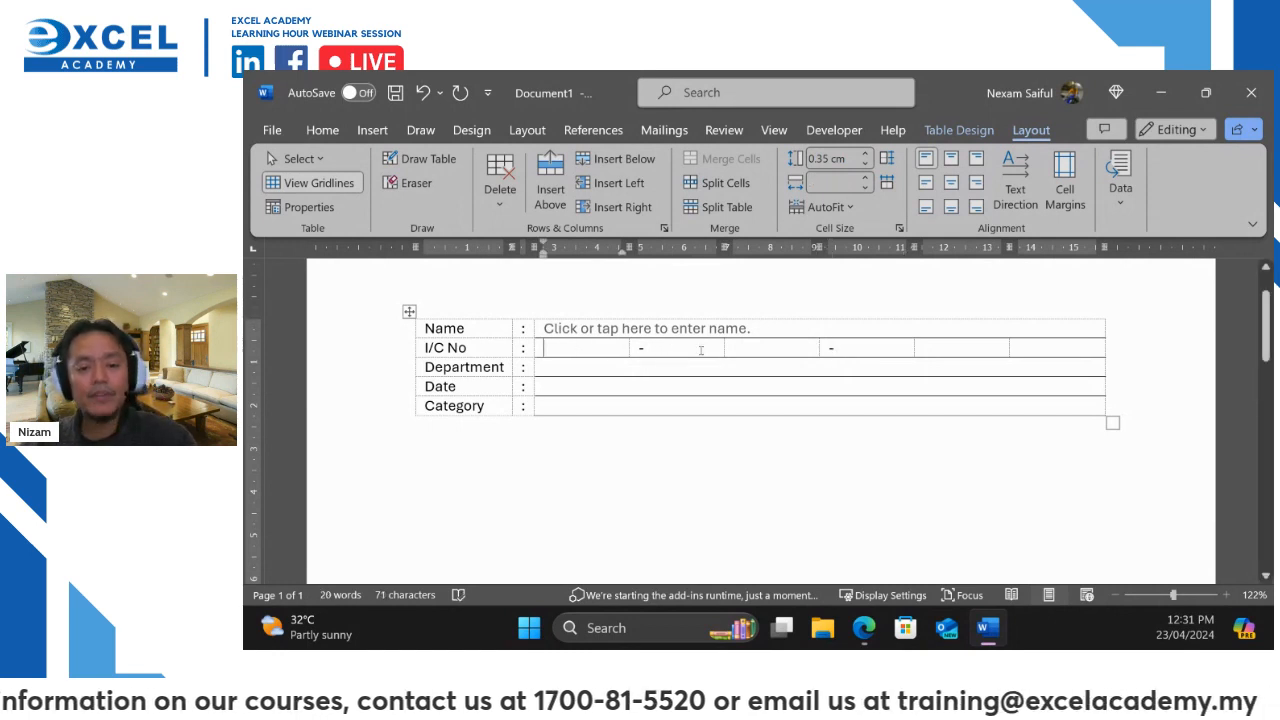
pyautogui.click(748, 350)
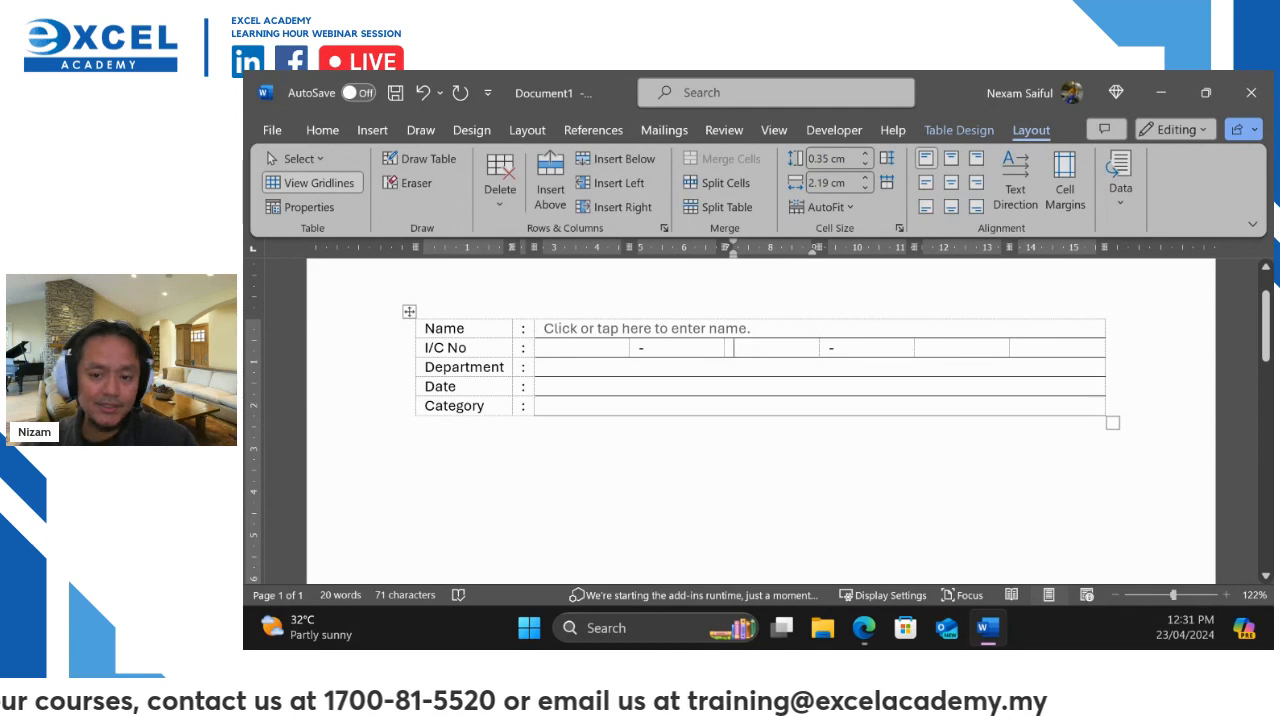
pyautogui.click(939, 347)
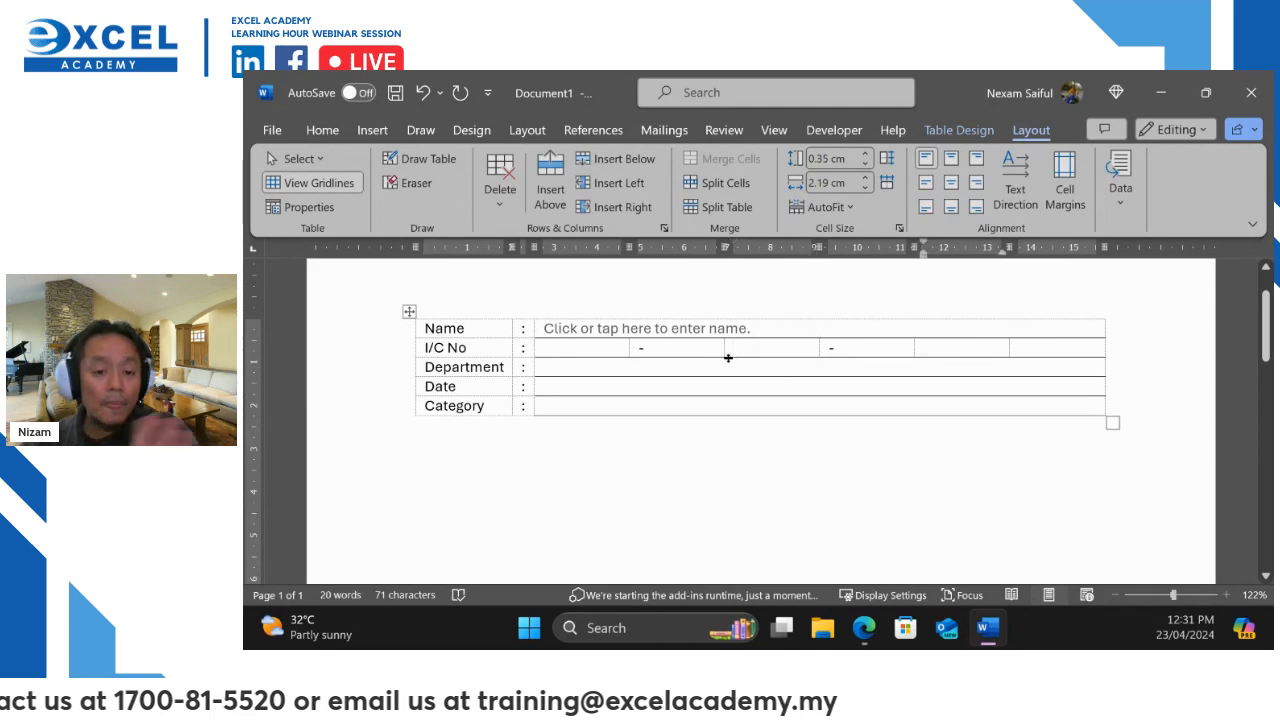
pyautogui.moveTo(724, 349); pyautogui.dragTo(655, 349)
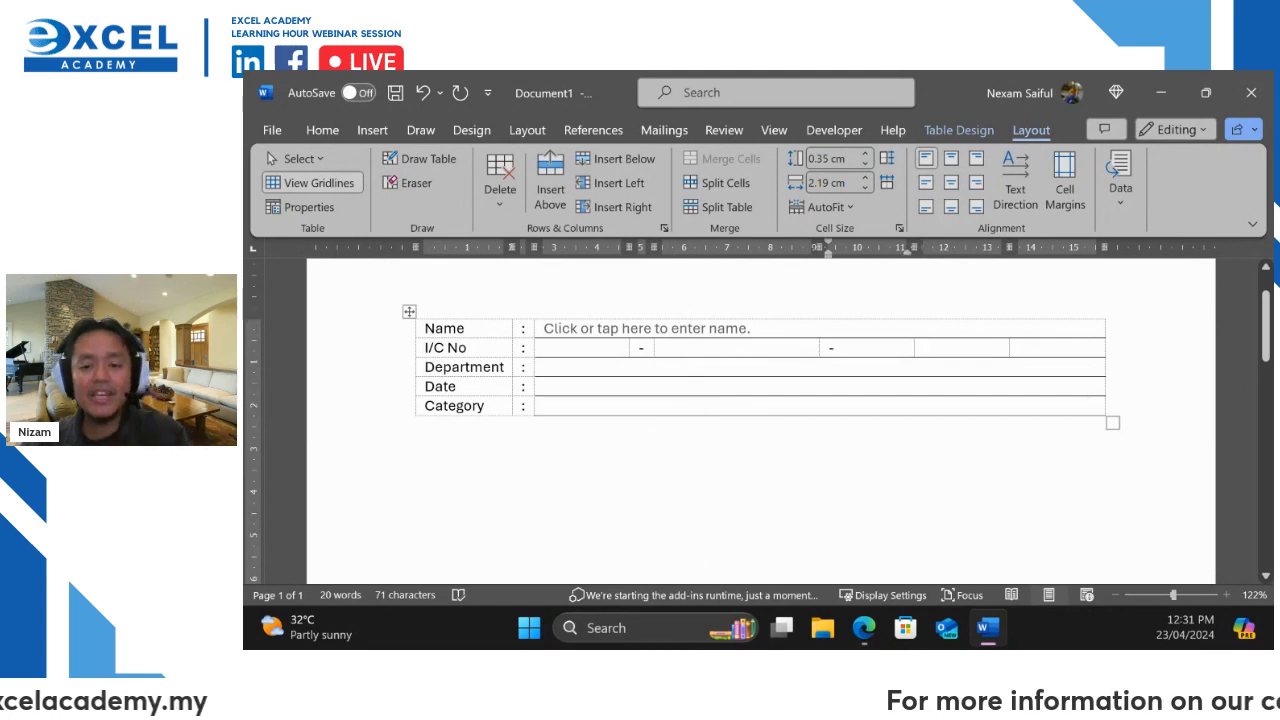
# Undo the dashes, border change and split, restoring a single I/C No cell
pyautogui.rightClick(910, 350)
pyautogui.click(847, 502)
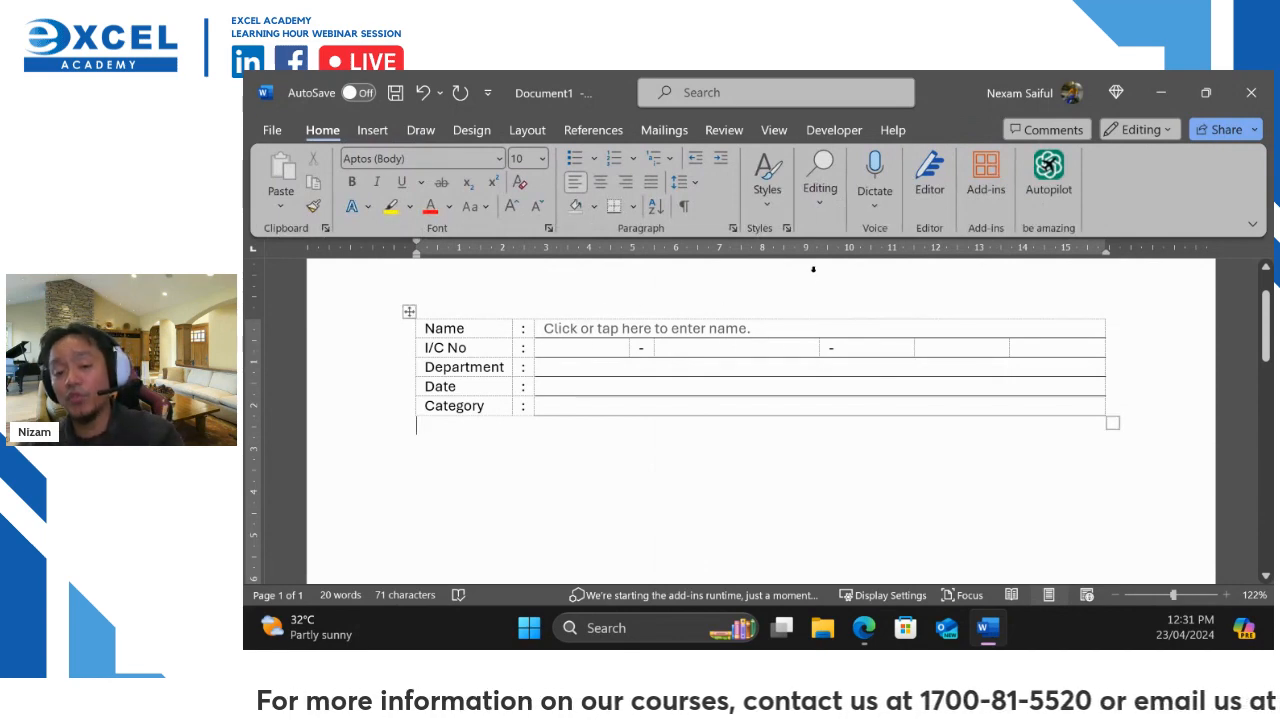
pyautogui.hotkey('ctrl', 'z')
pyautogui.hotkey('ctrl', 'z')
pyautogui.hotkey('ctrl', 'z')
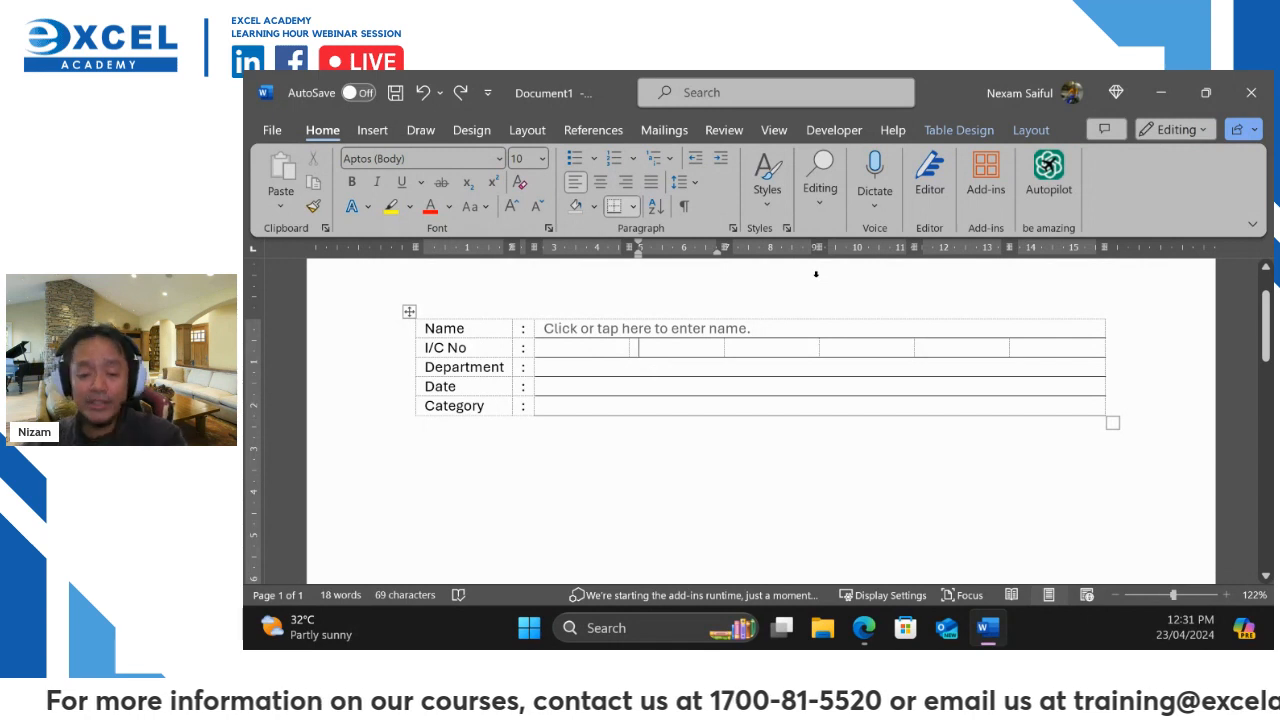
pyautogui.hotkey('ctrl', 'z')
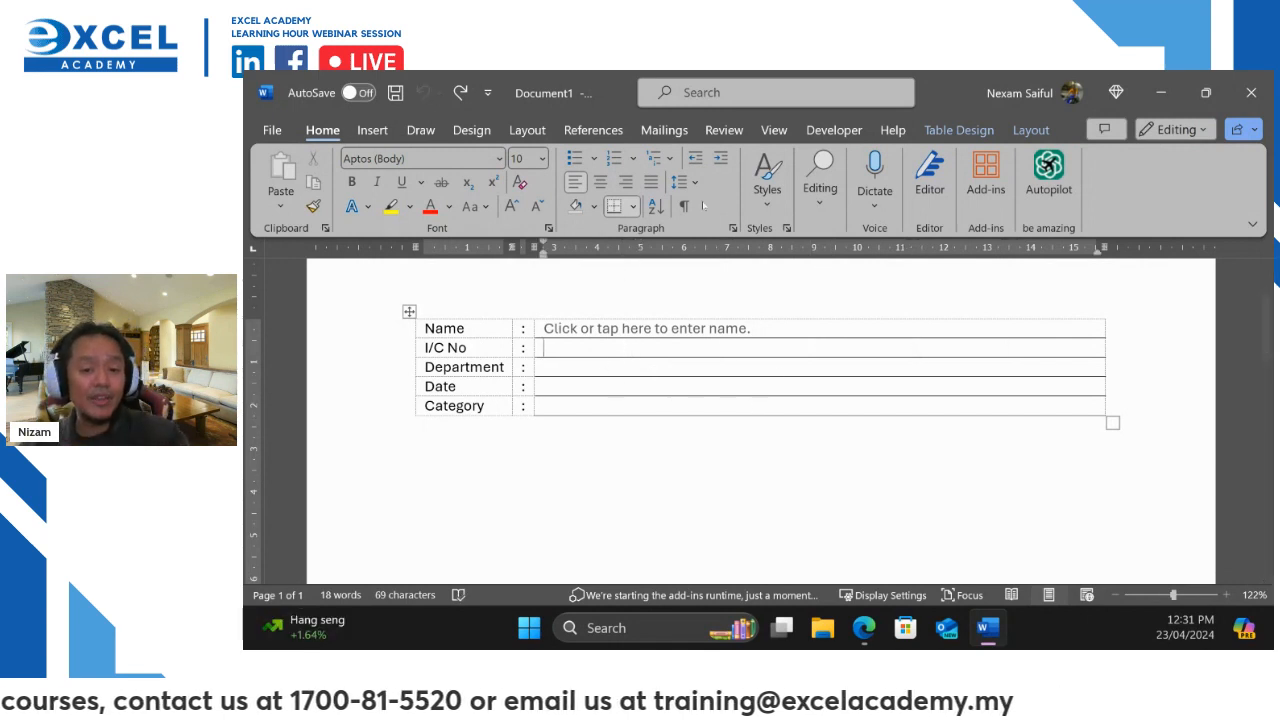
pyautogui.click(817, 131)
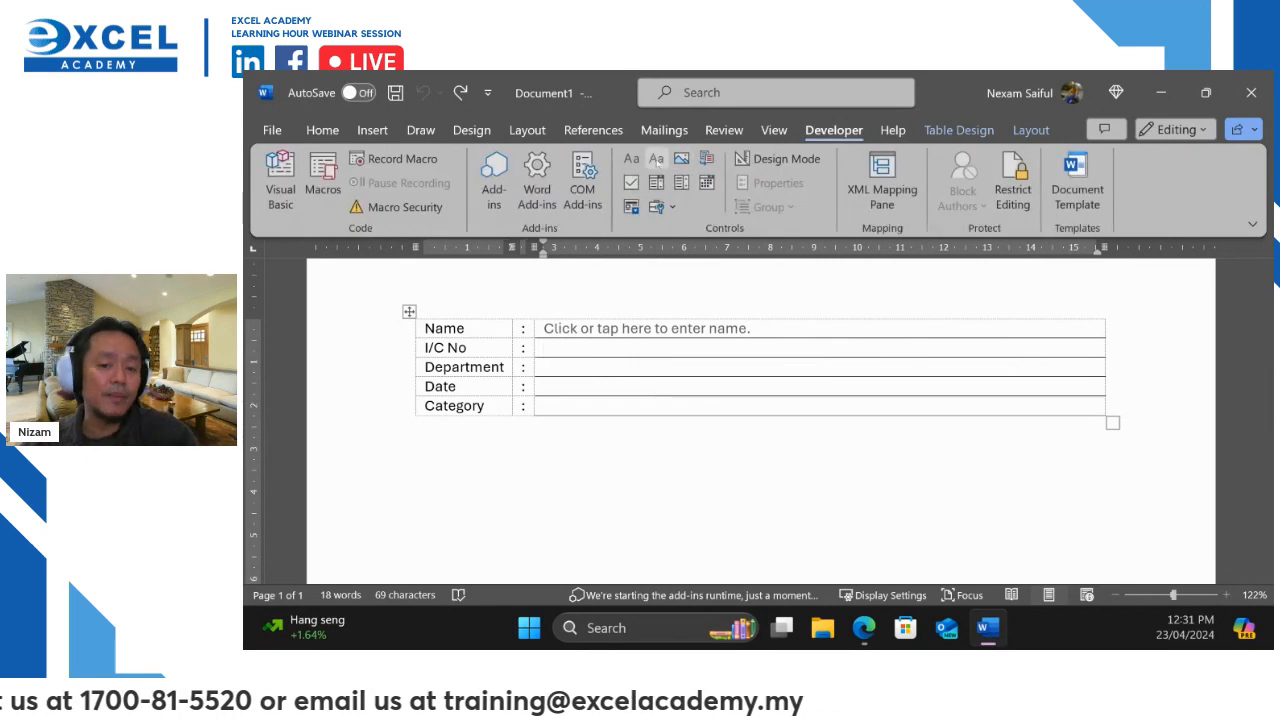
# Add a plain text control to I/C No with placeholder 'Click or tap here to enter IC number.'
pyautogui.click(657, 158)
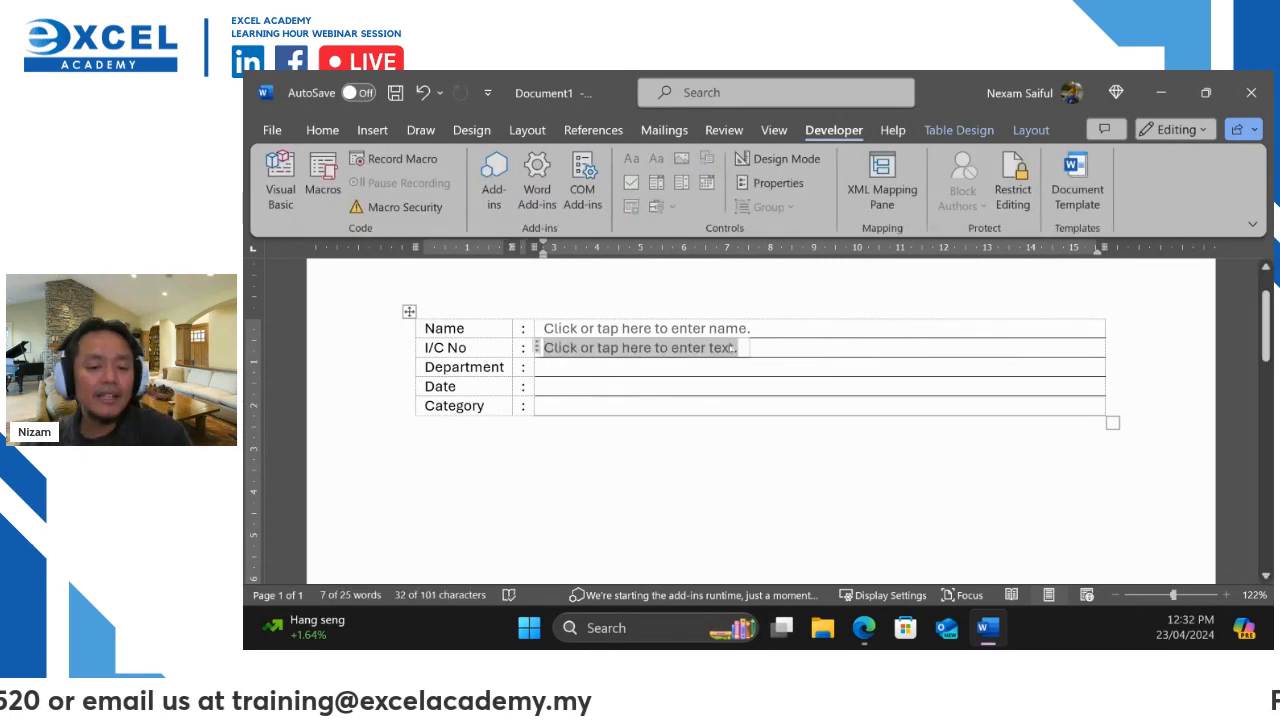
pyautogui.click(778, 158)
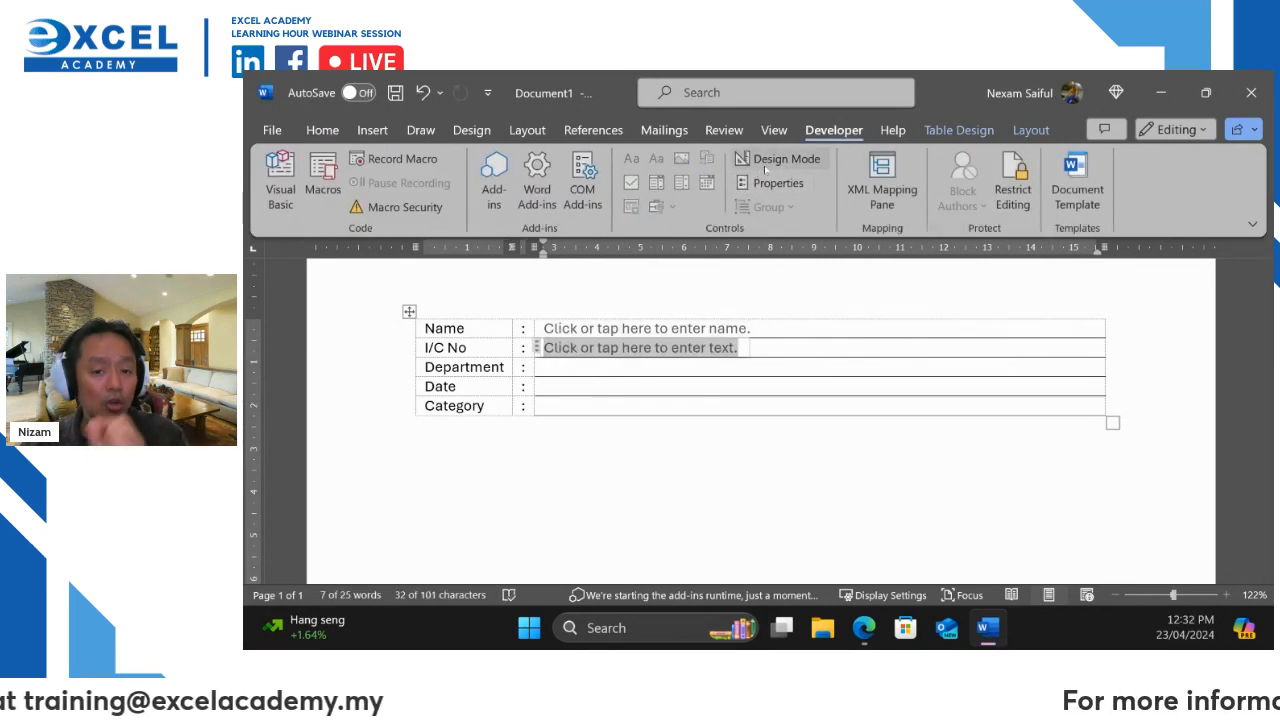
pyautogui.click(768, 366)
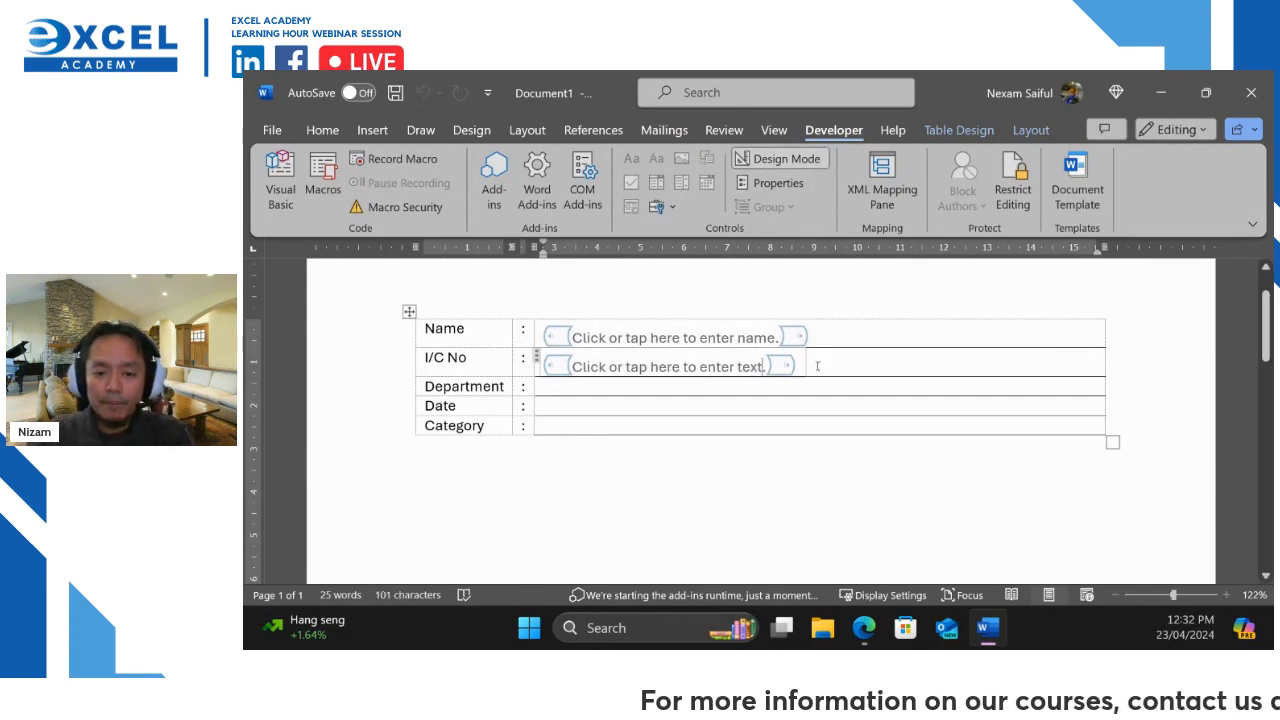
pyautogui.press('BackSpace')
pyautogui.press('BackSpace')
pyautogui.press('BackSpace')
pyautogui.press('BackSpace')
pyautogui.write('ic n')
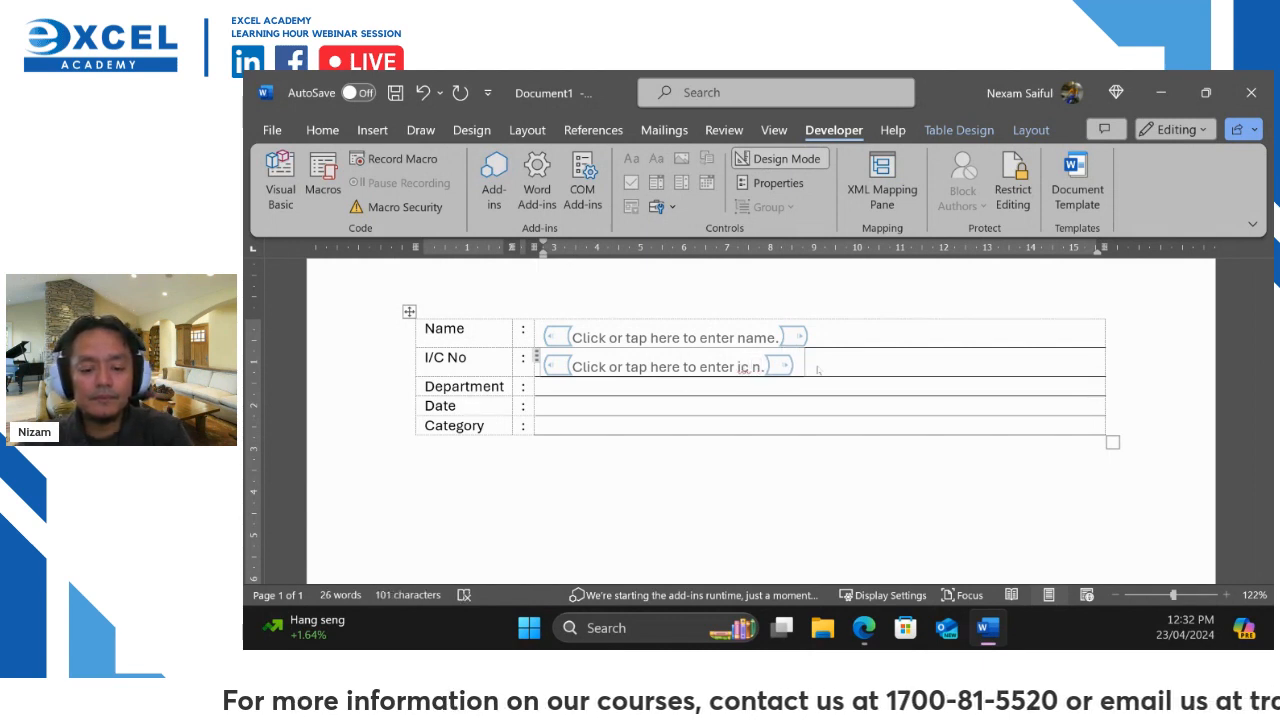
pyautogui.write('umber')
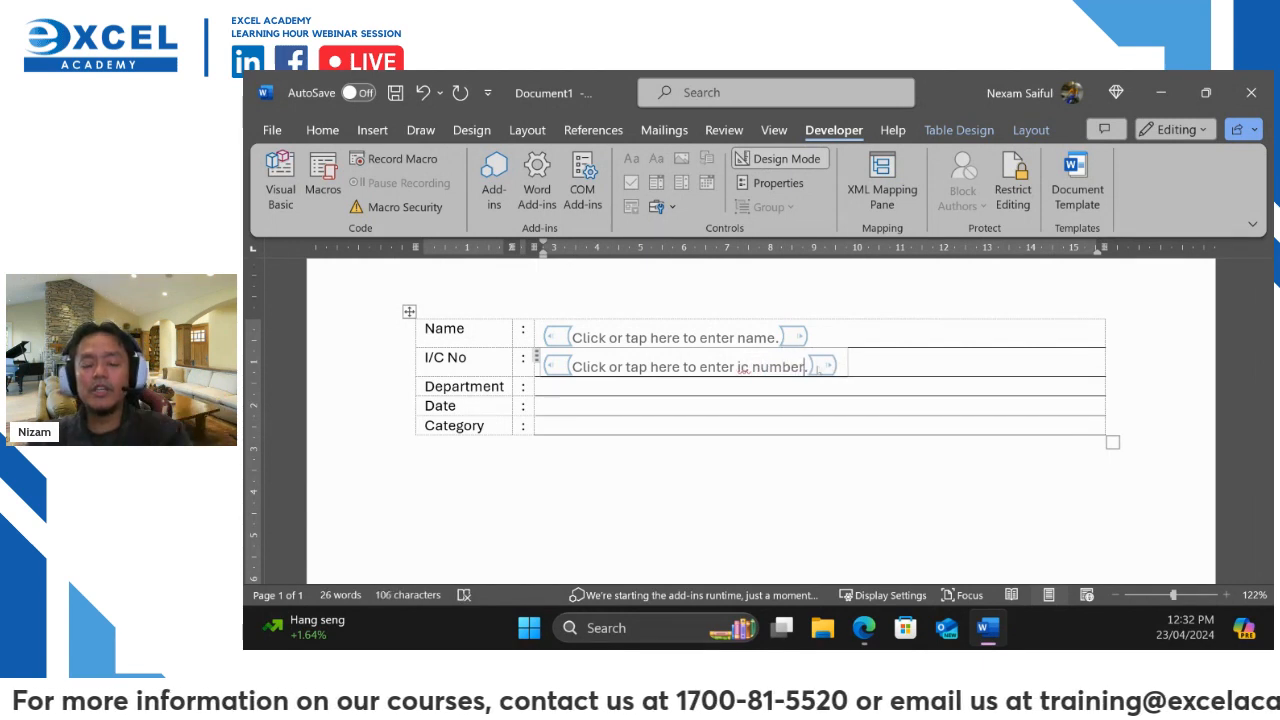
pyautogui.press('Left')
pyautogui.press('Left')
pyautogui.press('Left')
pyautogui.press('Left')
pyautogui.press('Left')
pyautogui.press('Left')
pyautogui.press('Left')
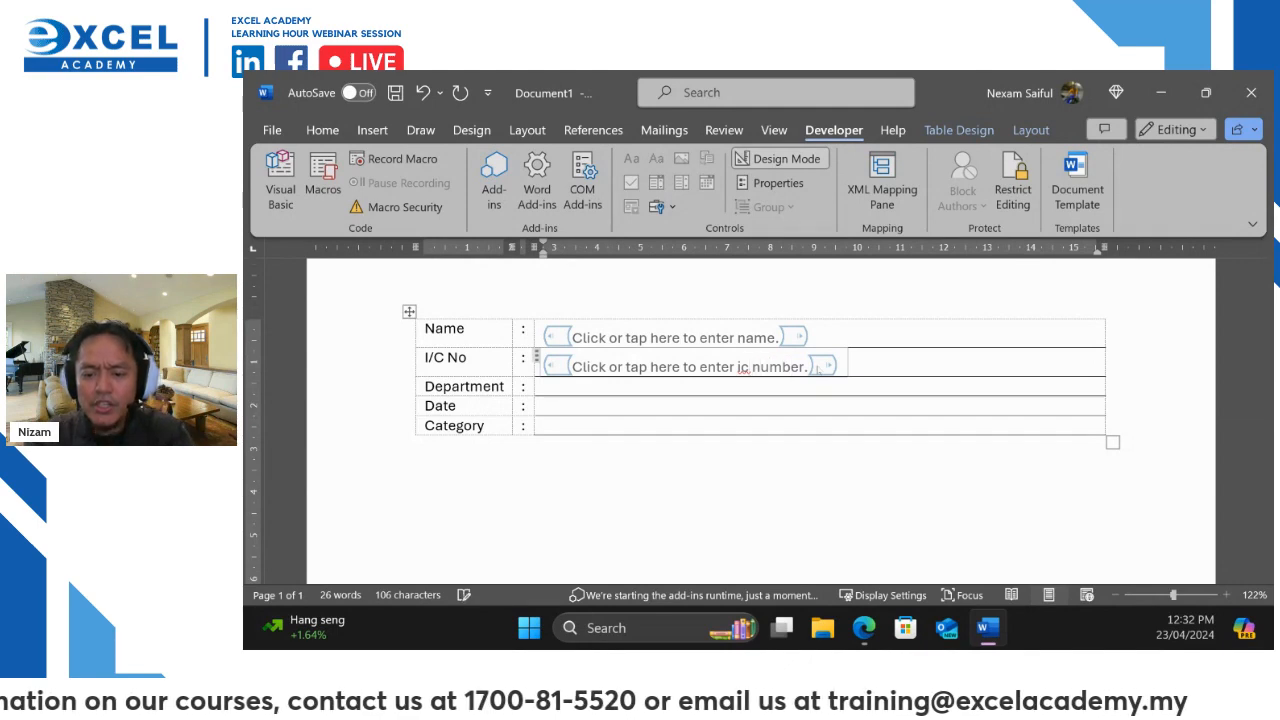
pyautogui.press('BackSpace')
pyautogui.press('BackSpace')
pyautogui.write('IC')
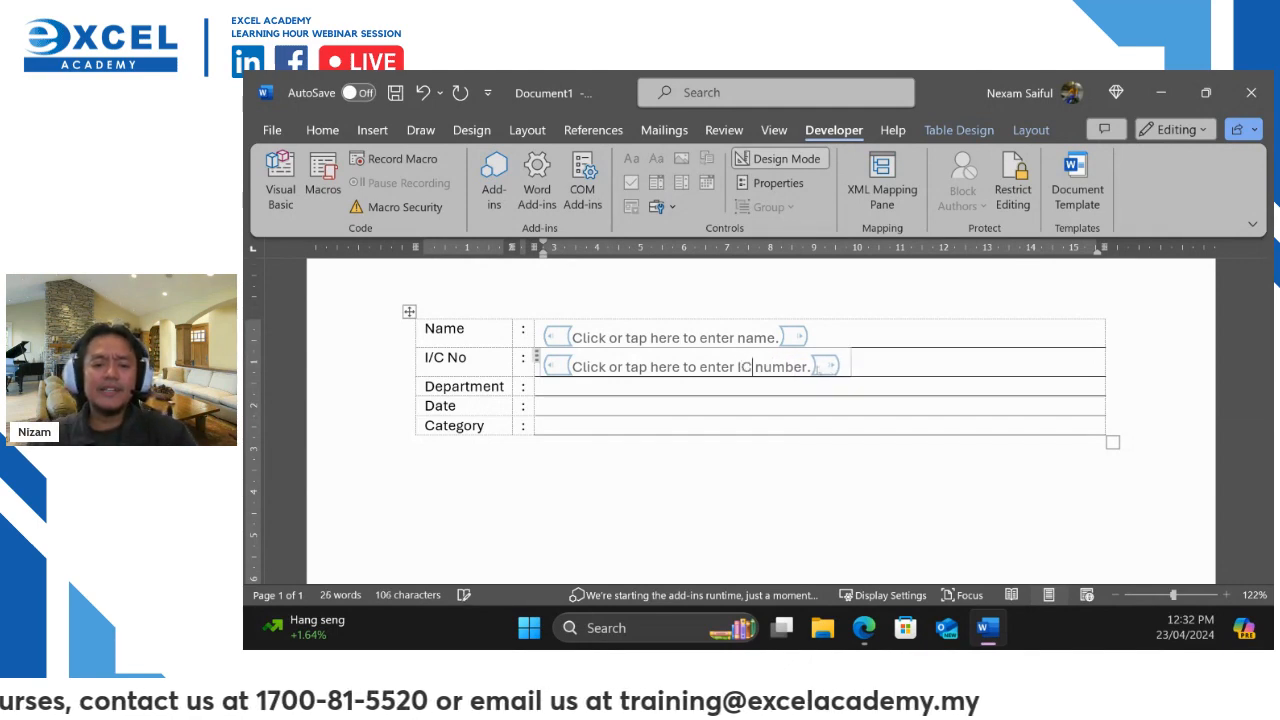
pyautogui.click(784, 160)
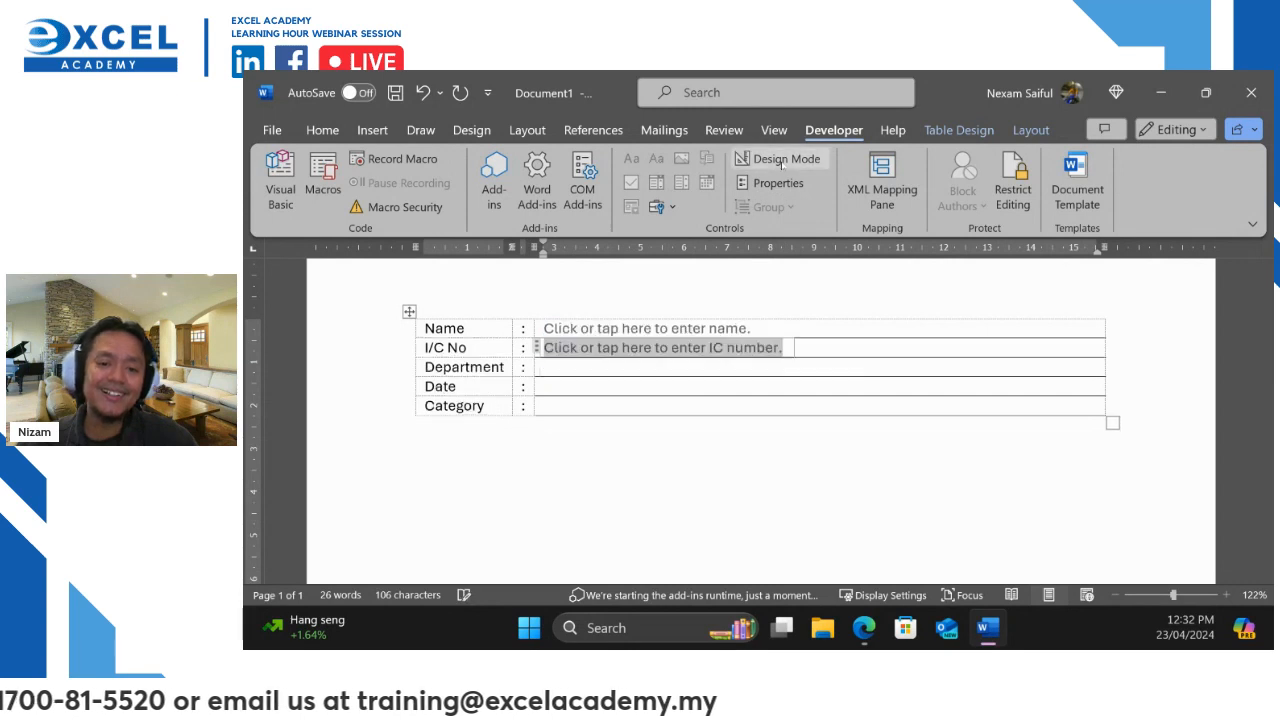
pyautogui.click(560, 372)
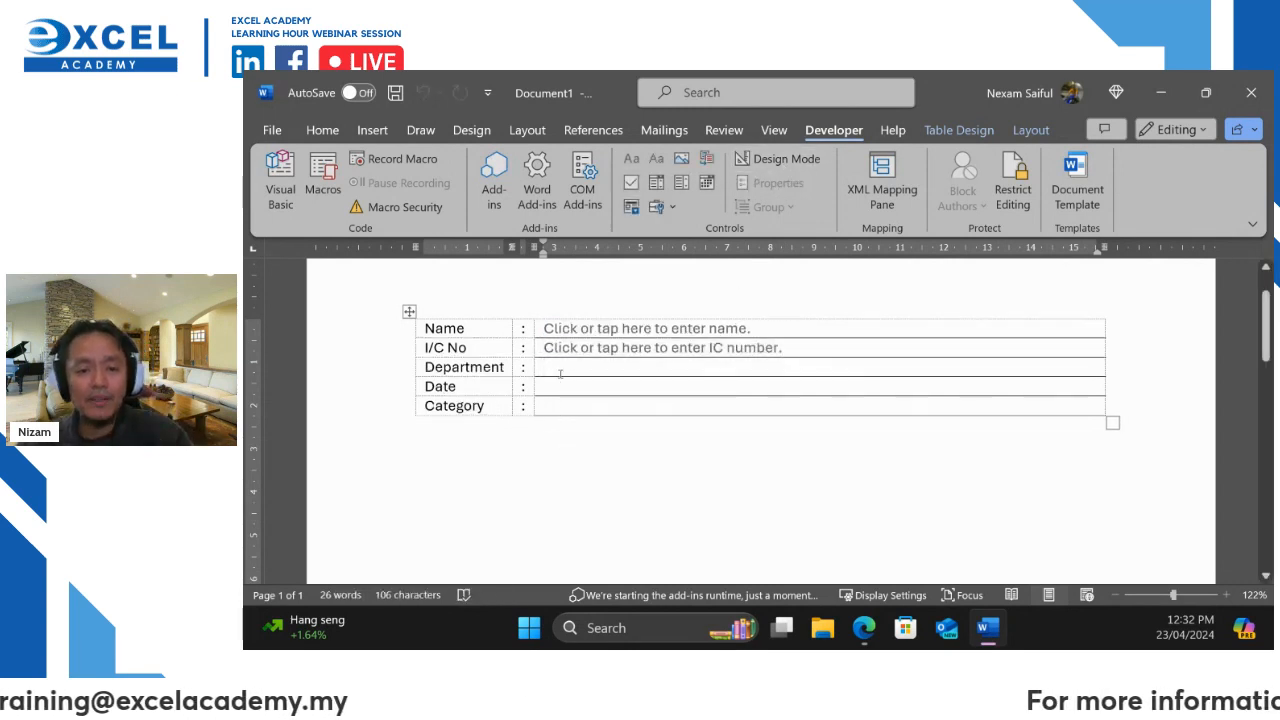
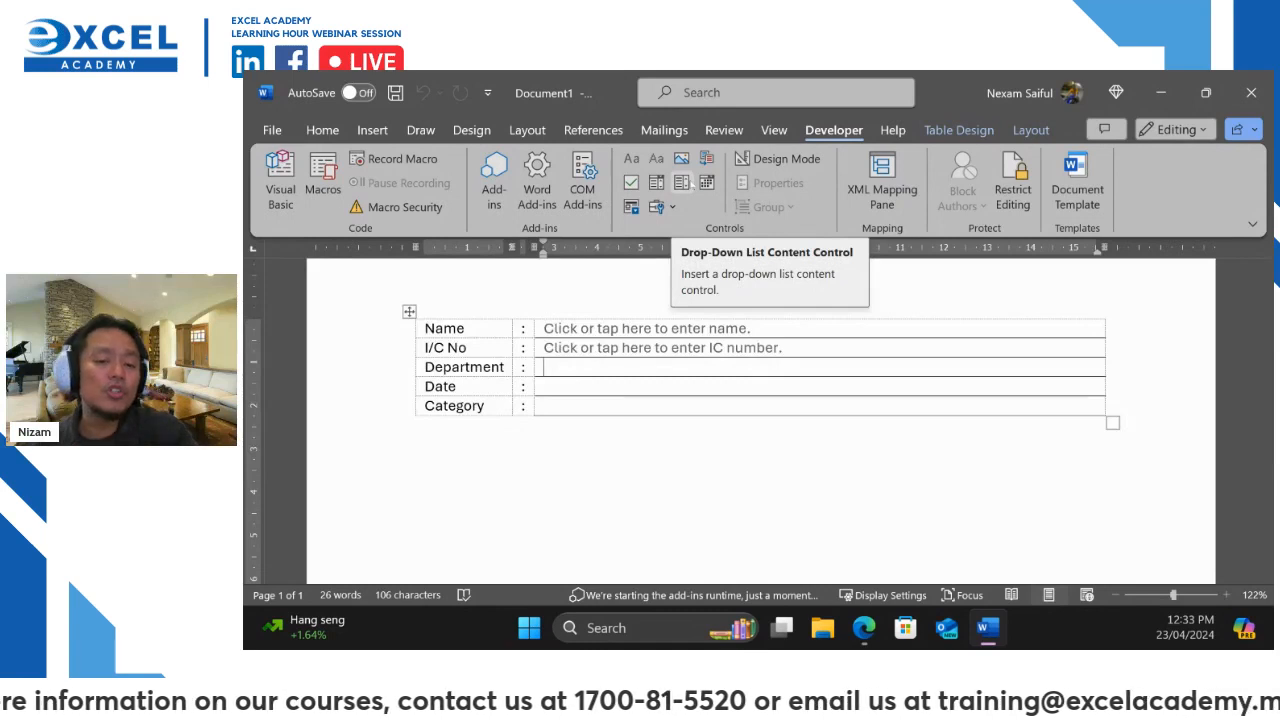
# Insert a drop-down list control in the Department cell and open its properties
pyautogui.click(686, 184)
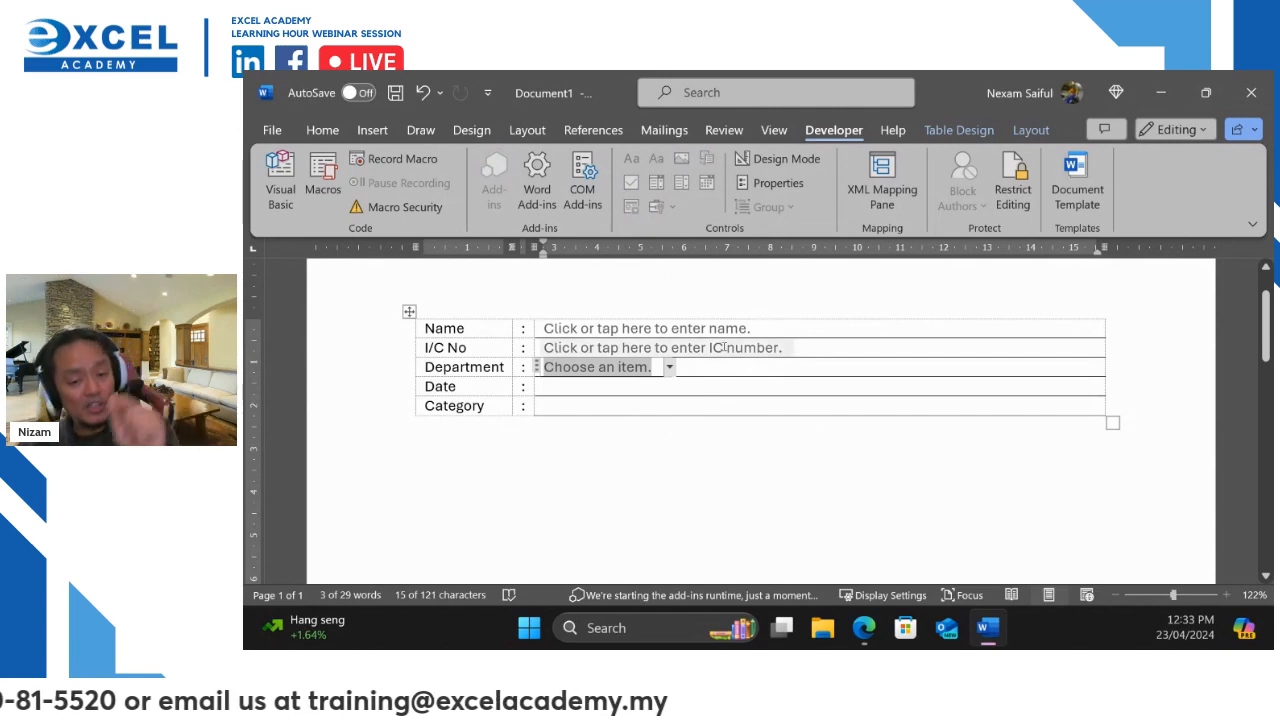
pyautogui.click(772, 186)
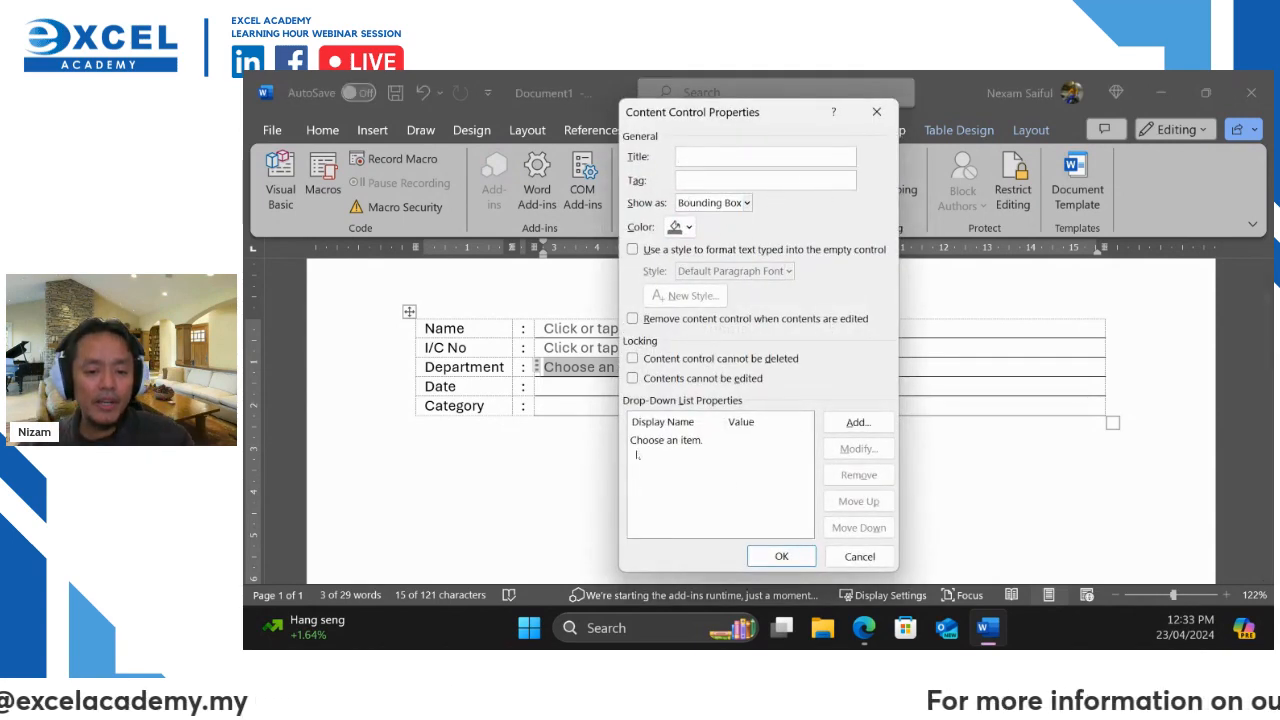
pyautogui.click(688, 442)
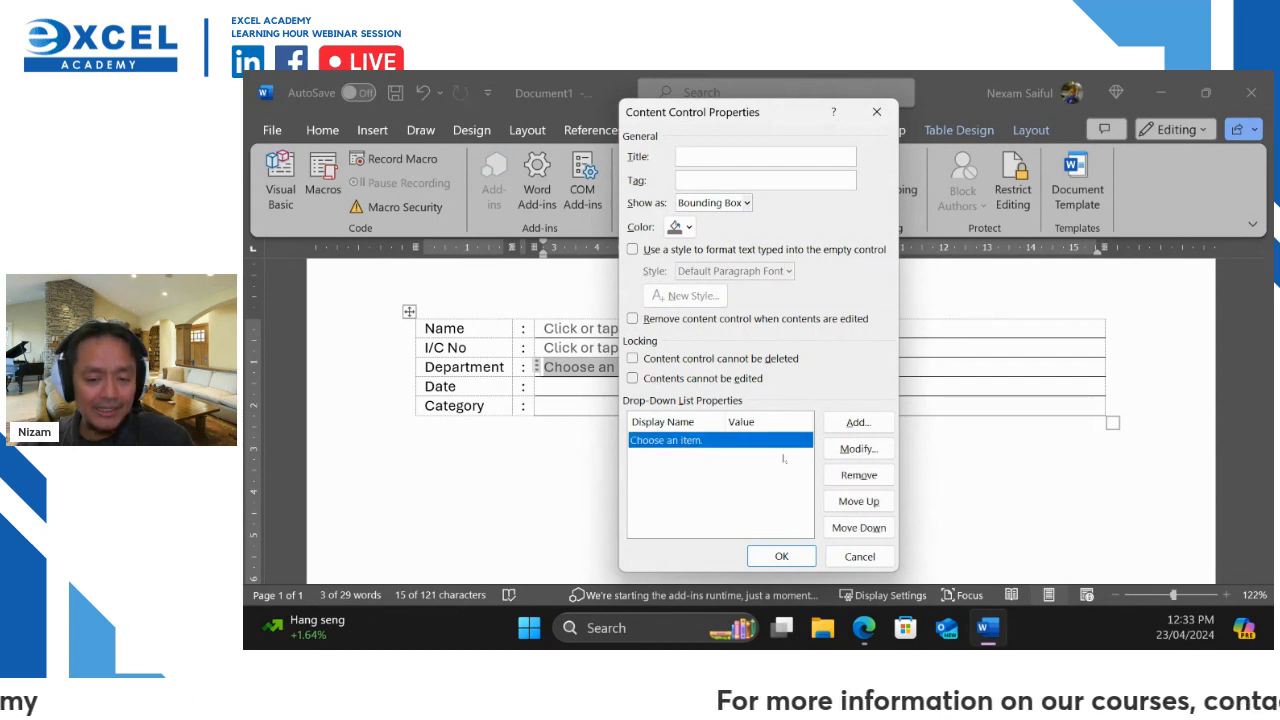
# Add Finance, Marketing and Admin as drop-down choices
pyautogui.click(856, 423)
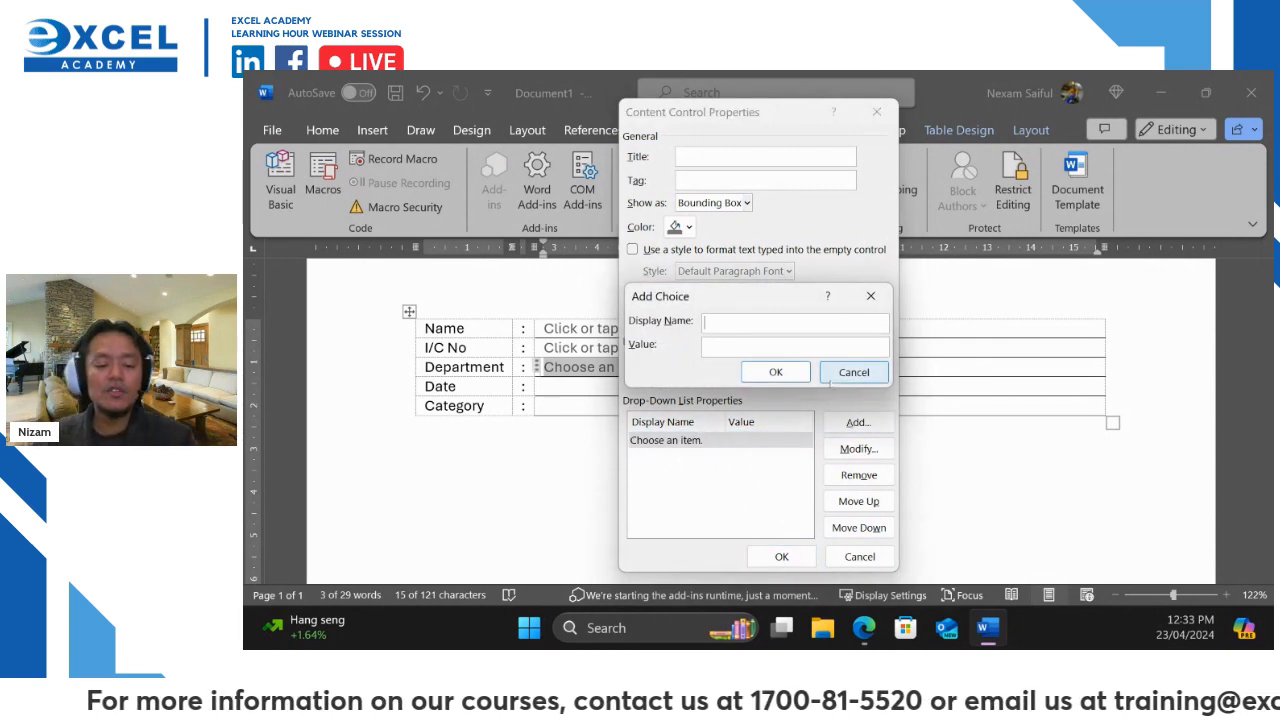
pyautogui.write('Finance')
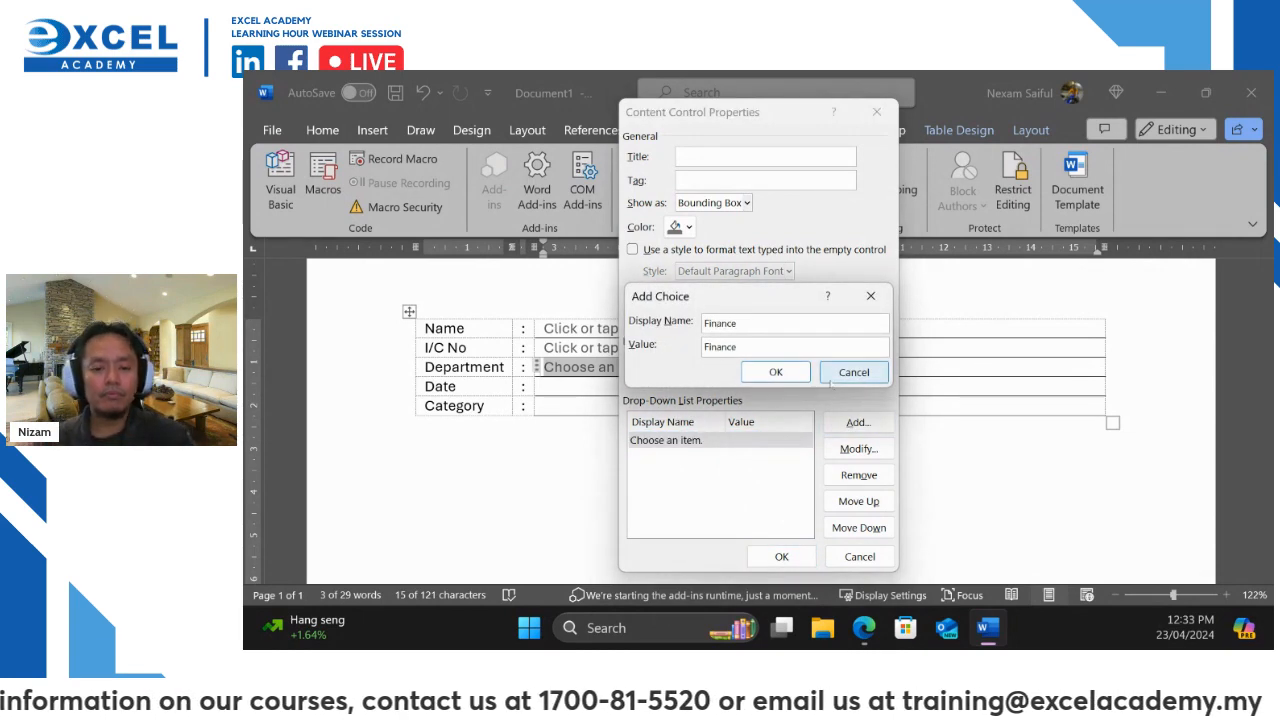
pyautogui.click(776, 372)
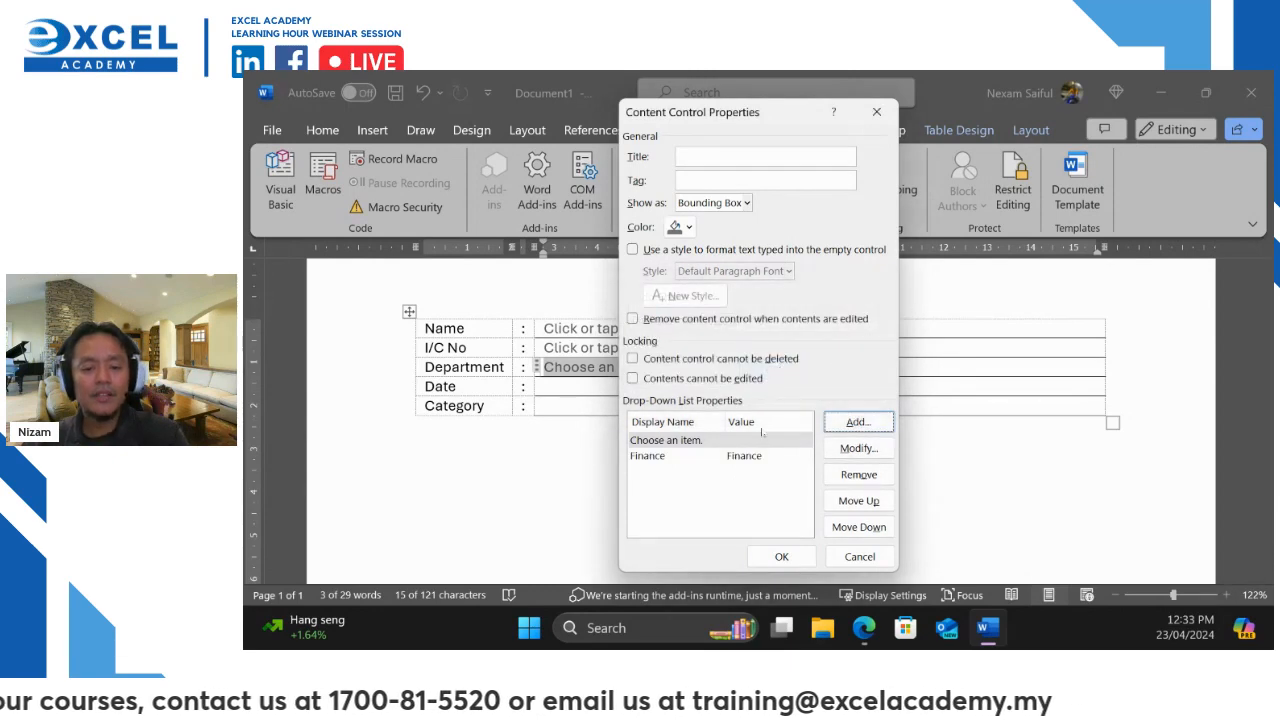
pyautogui.click(847, 425)
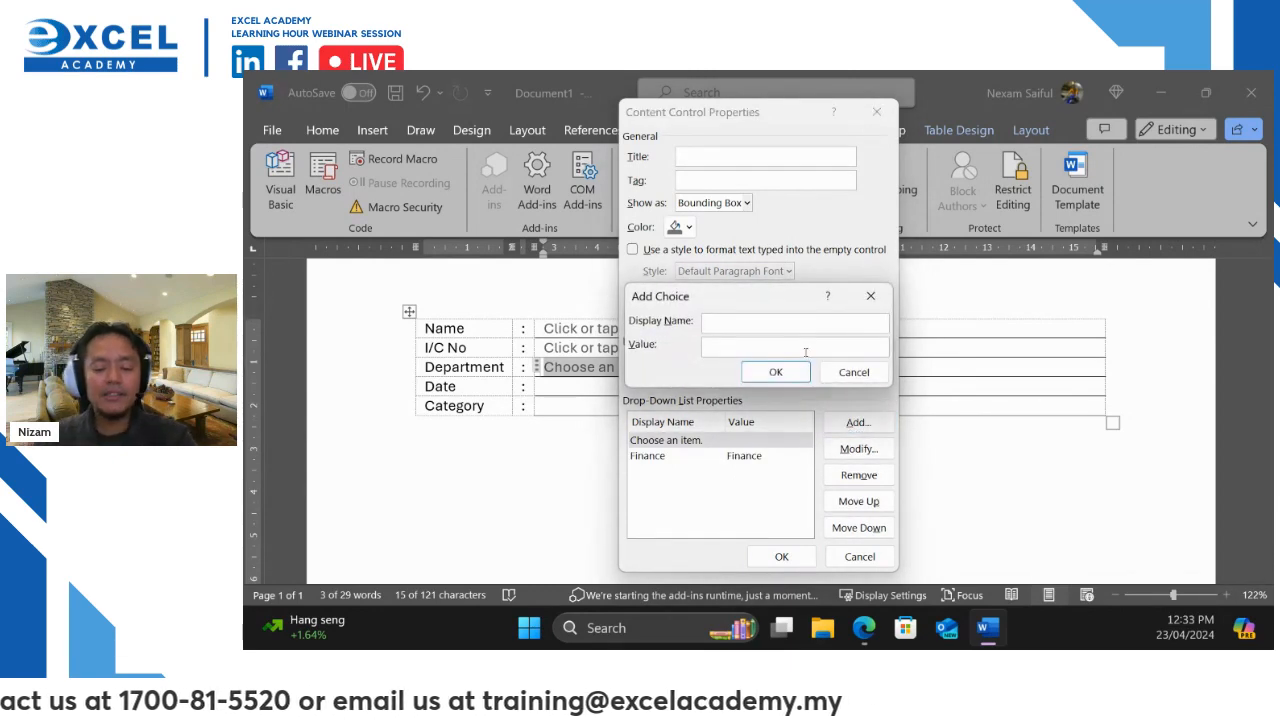
pyautogui.write('Marketing')
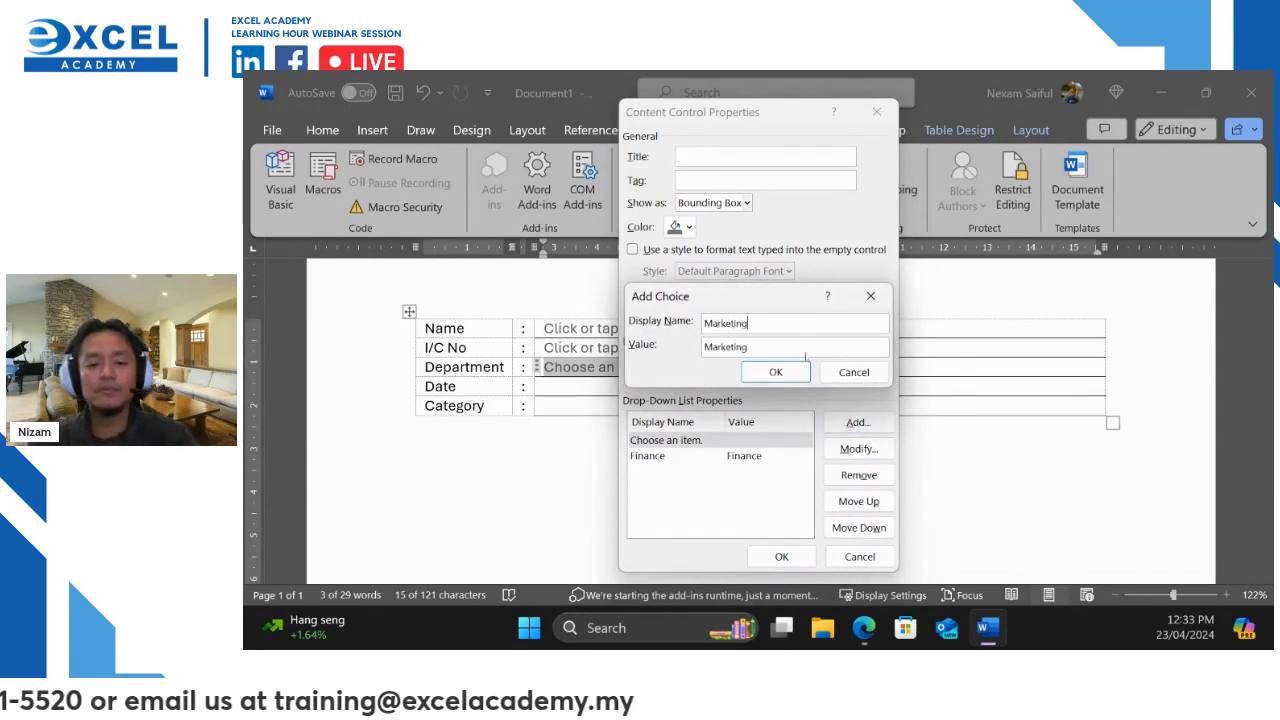
pyautogui.click(775, 372)
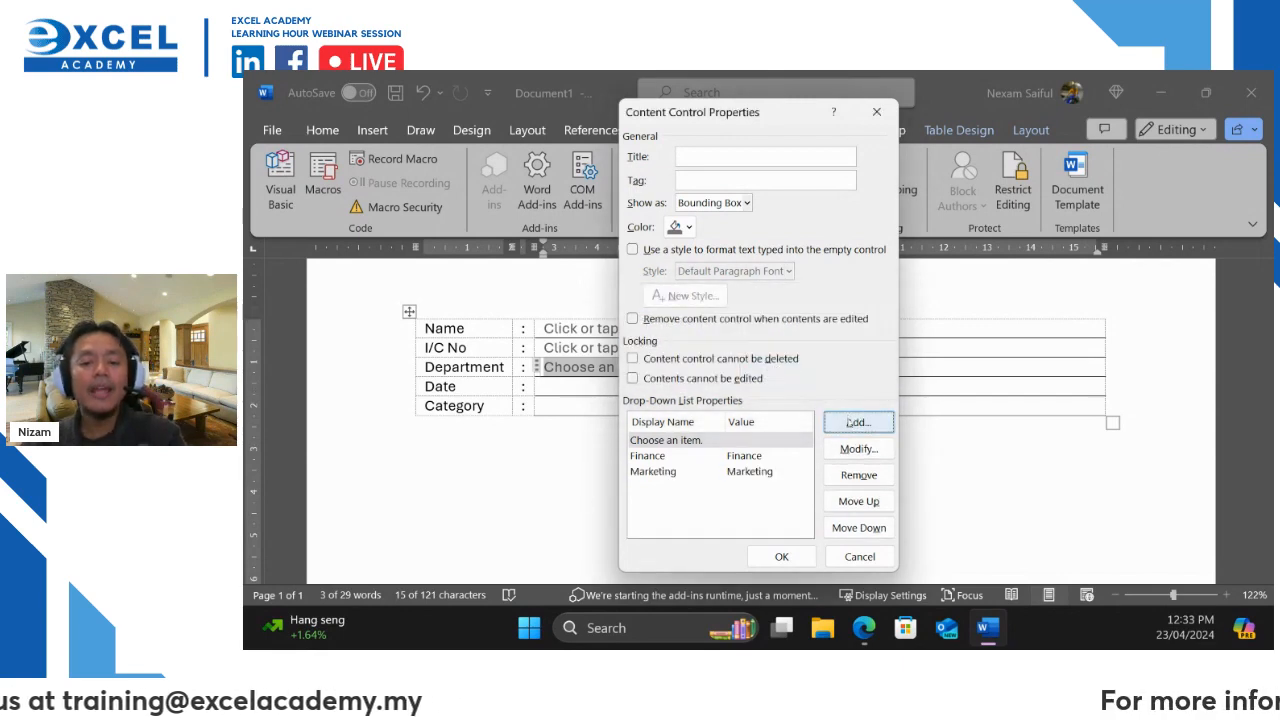
pyautogui.click(852, 422)
pyautogui.write('Admin')
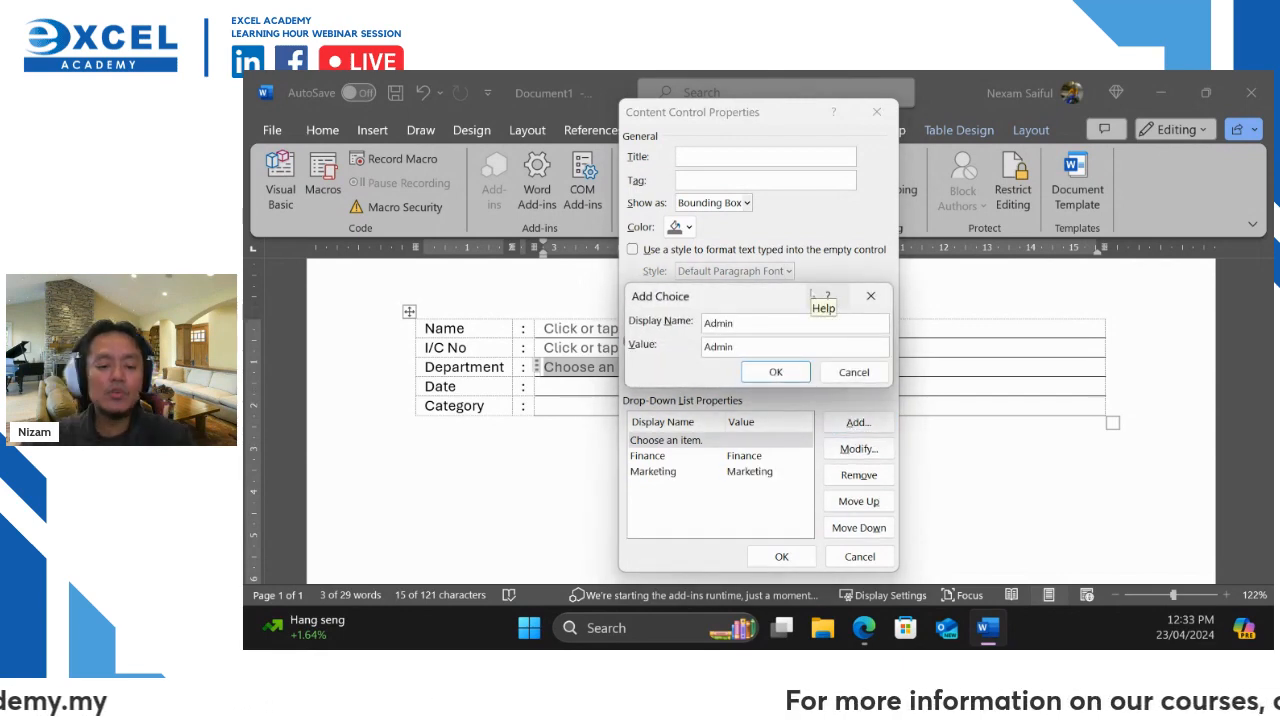
pyautogui.click(775, 372)
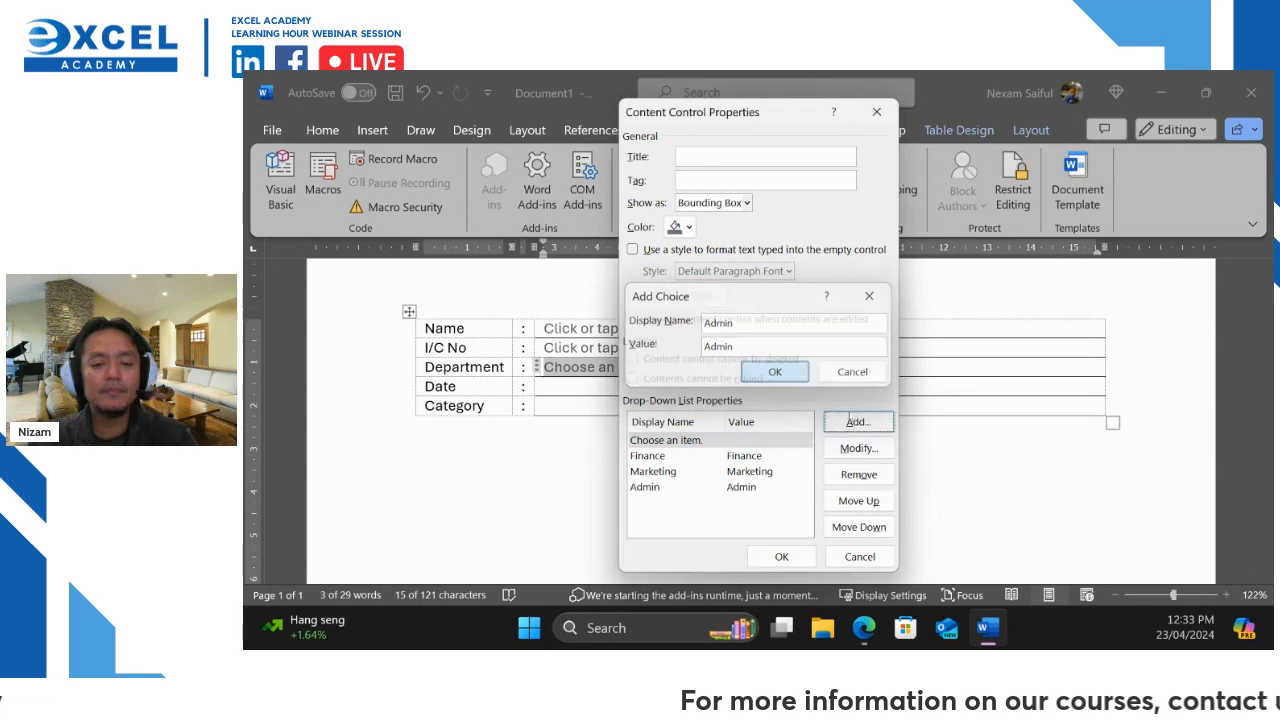
# Add HR and Engineering as choices and apply the list properties
pyautogui.click(852, 422)
pyautogui.write('H')
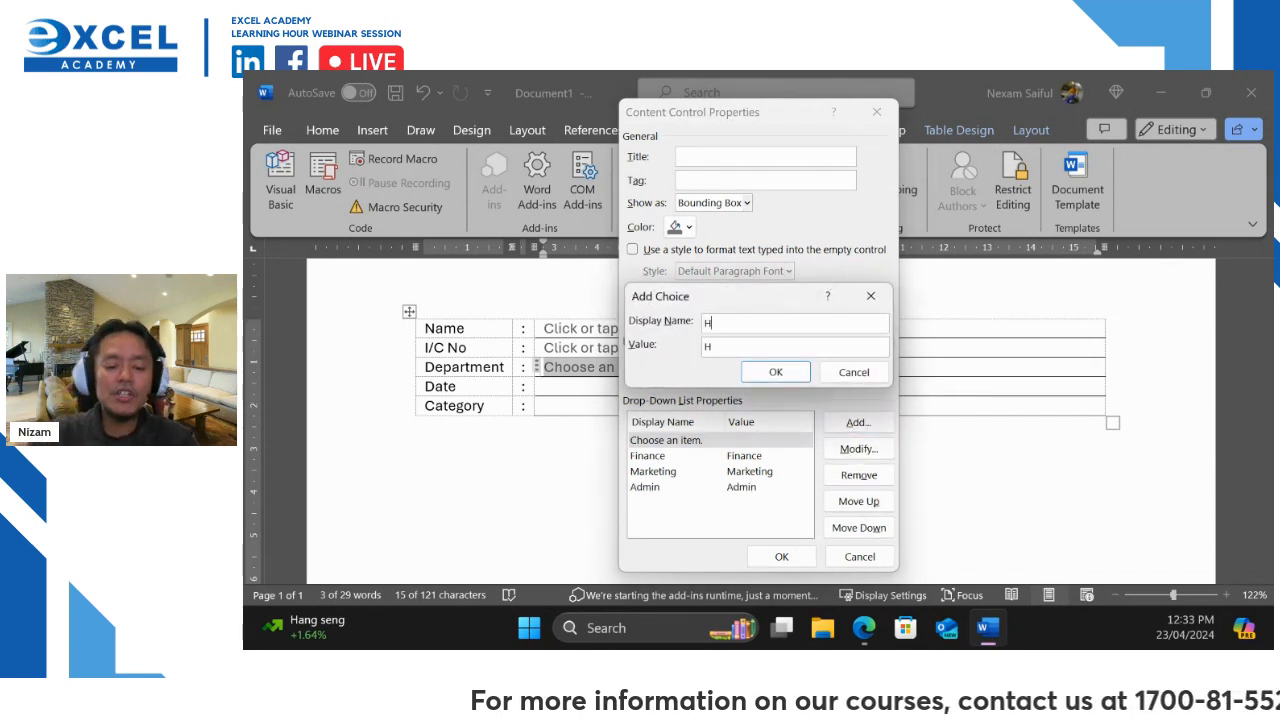
pyautogui.write('R')
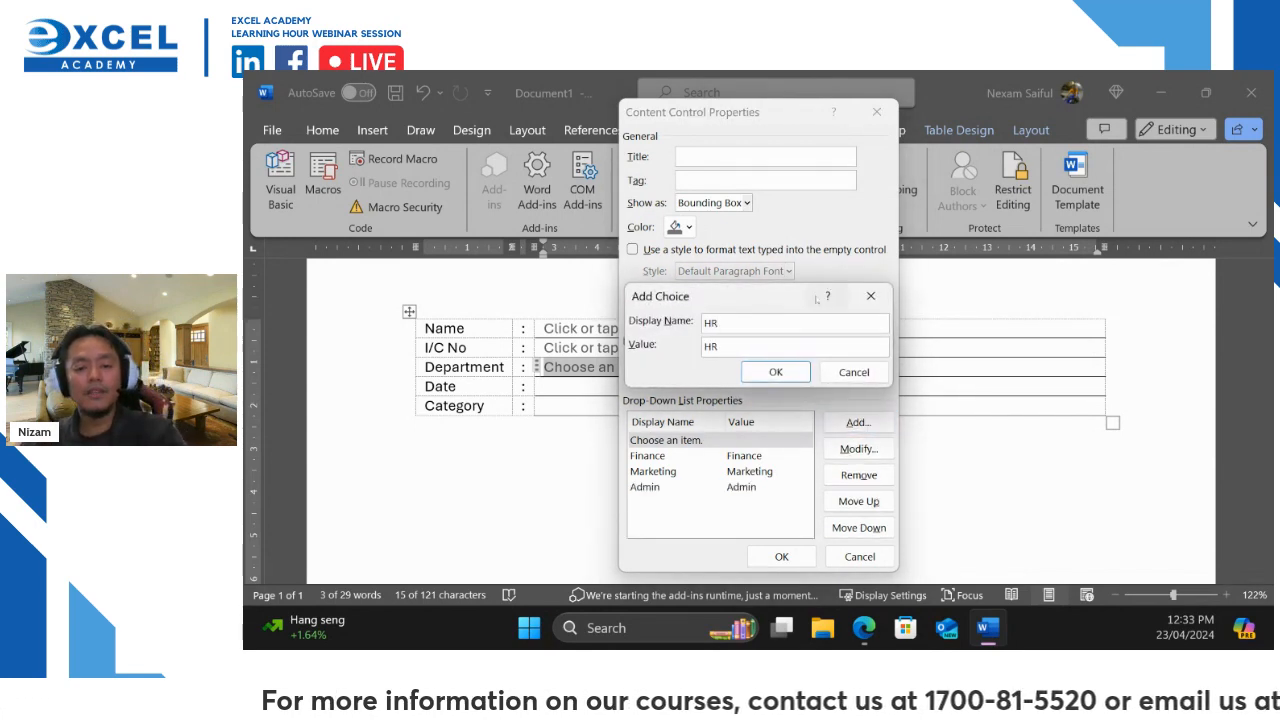
pyautogui.click(775, 372)
pyautogui.click(852, 422)
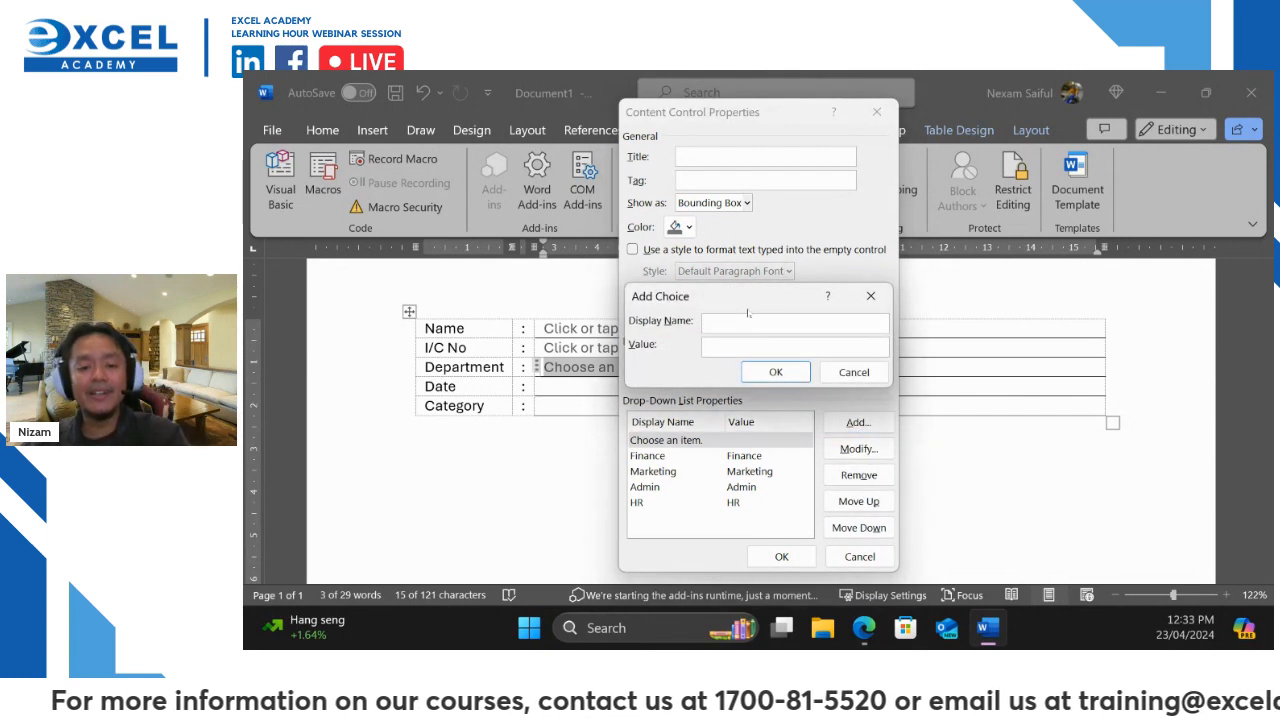
pyautogui.write('Engi')
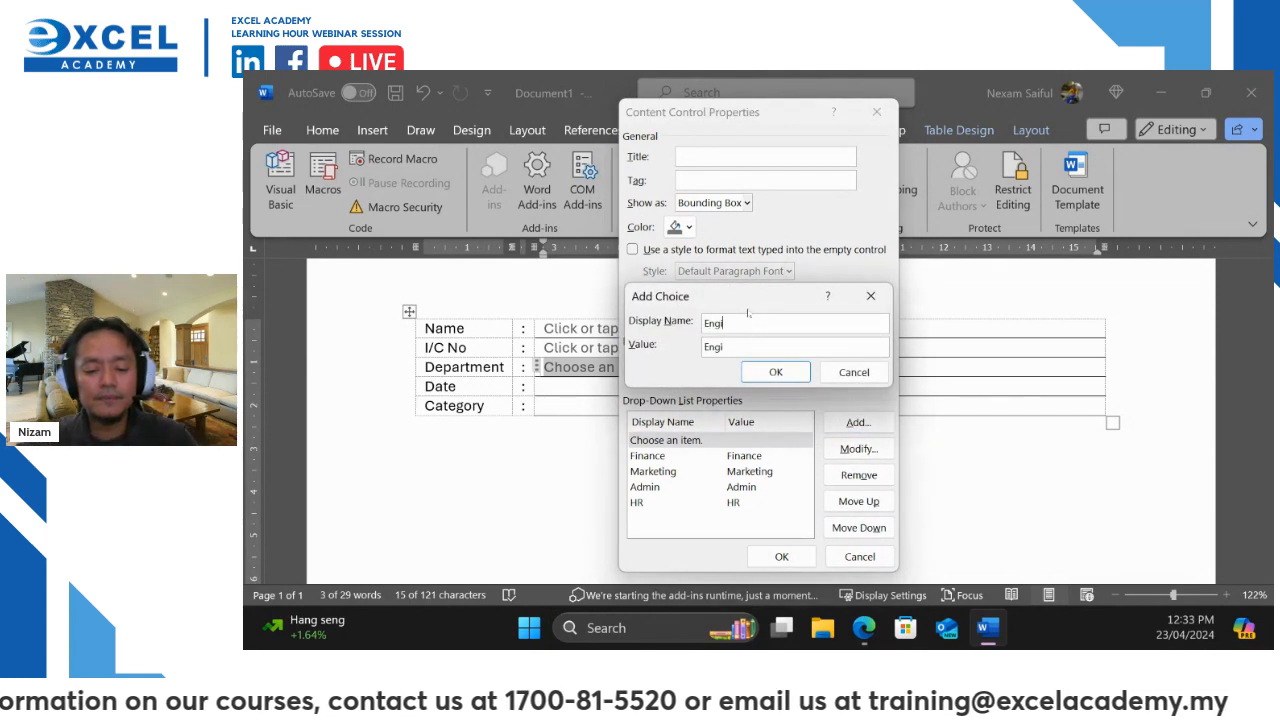
pyautogui.write('neering')
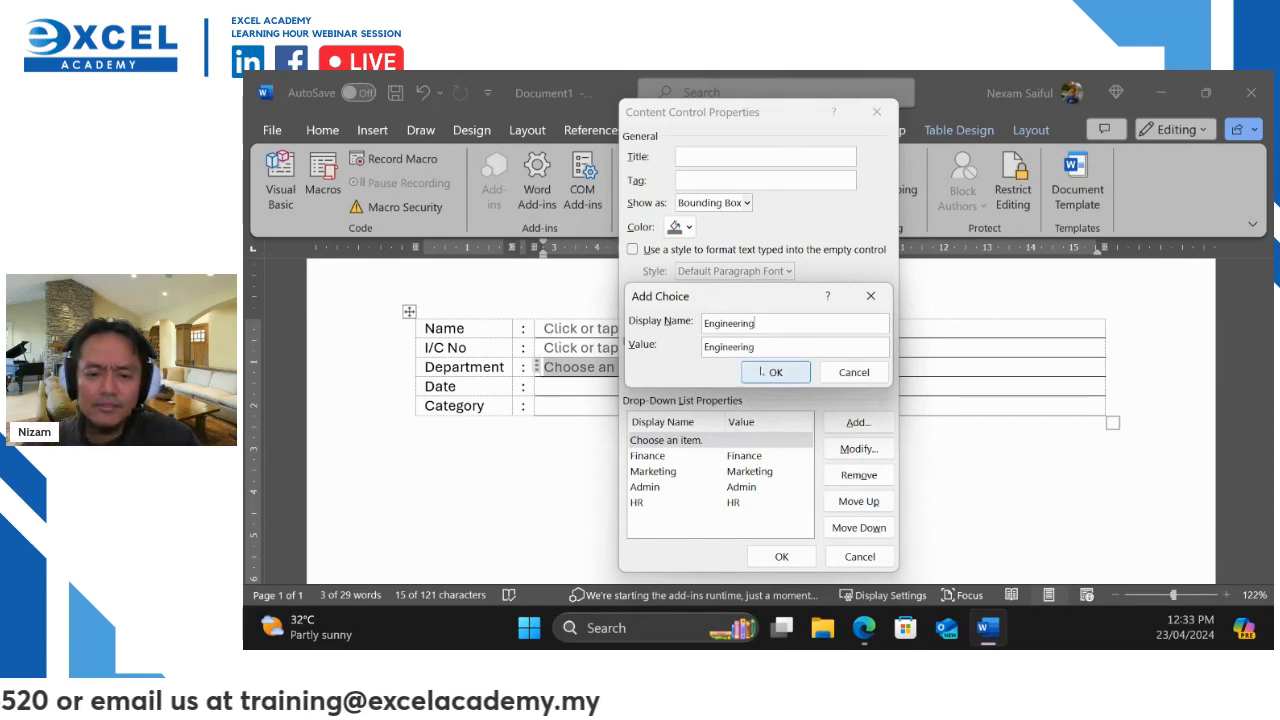
pyautogui.click(759, 370)
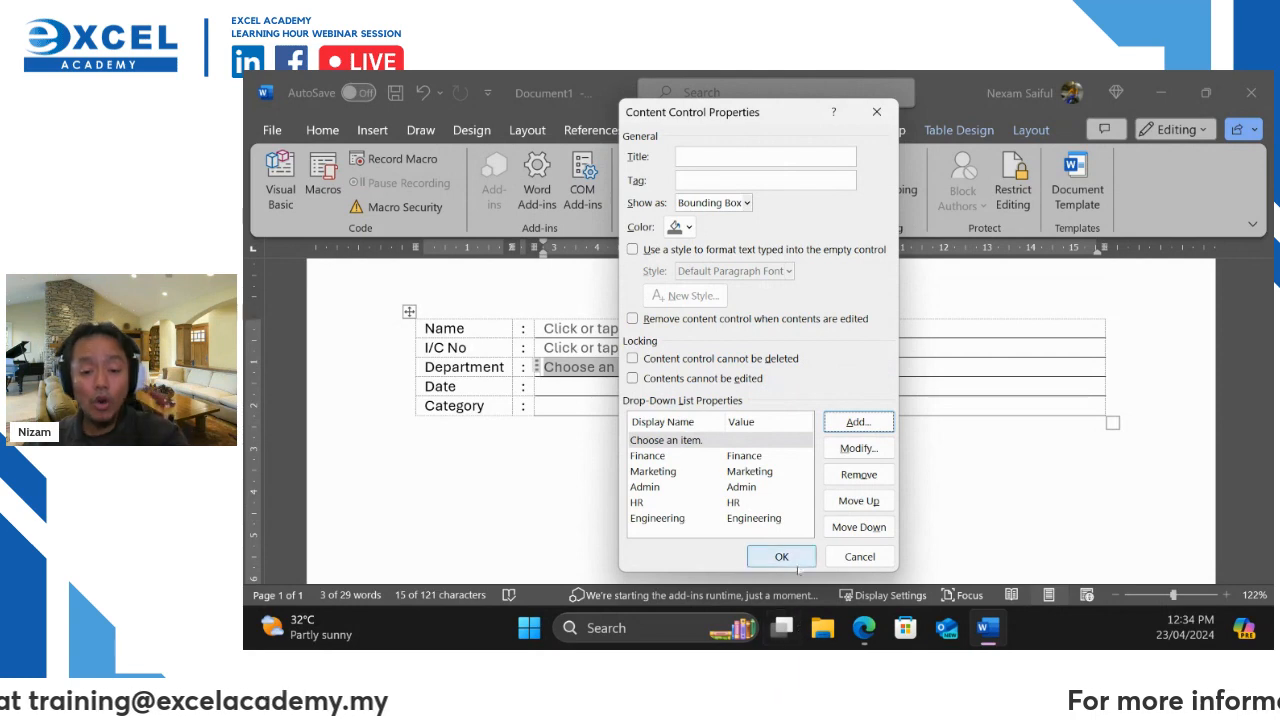
pyautogui.click(797, 558)
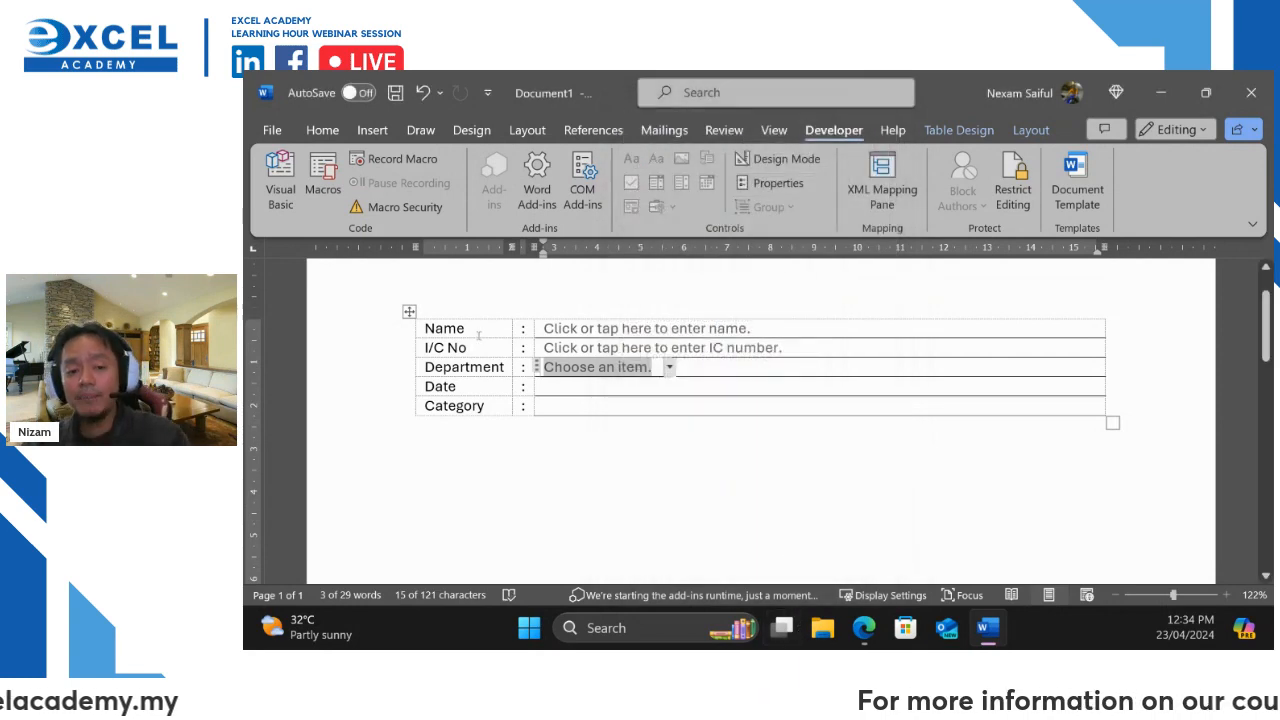
pyautogui.click(668, 367)
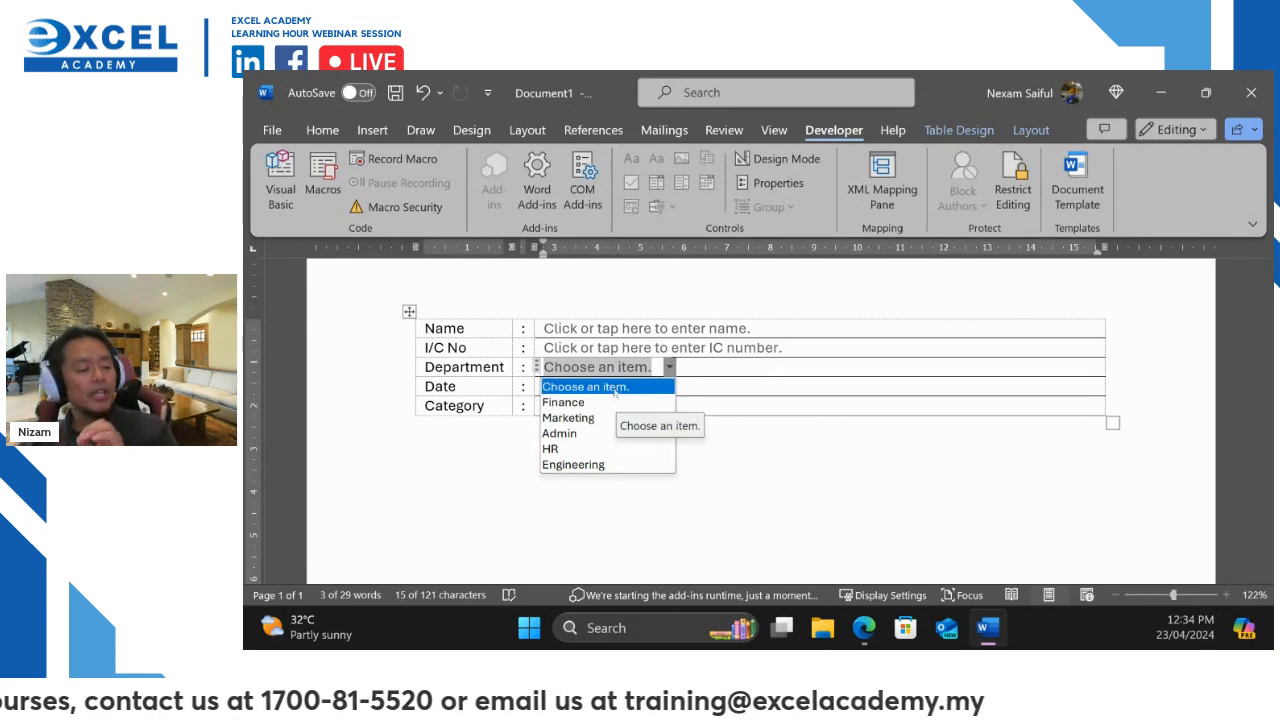
pyautogui.click(653, 435)
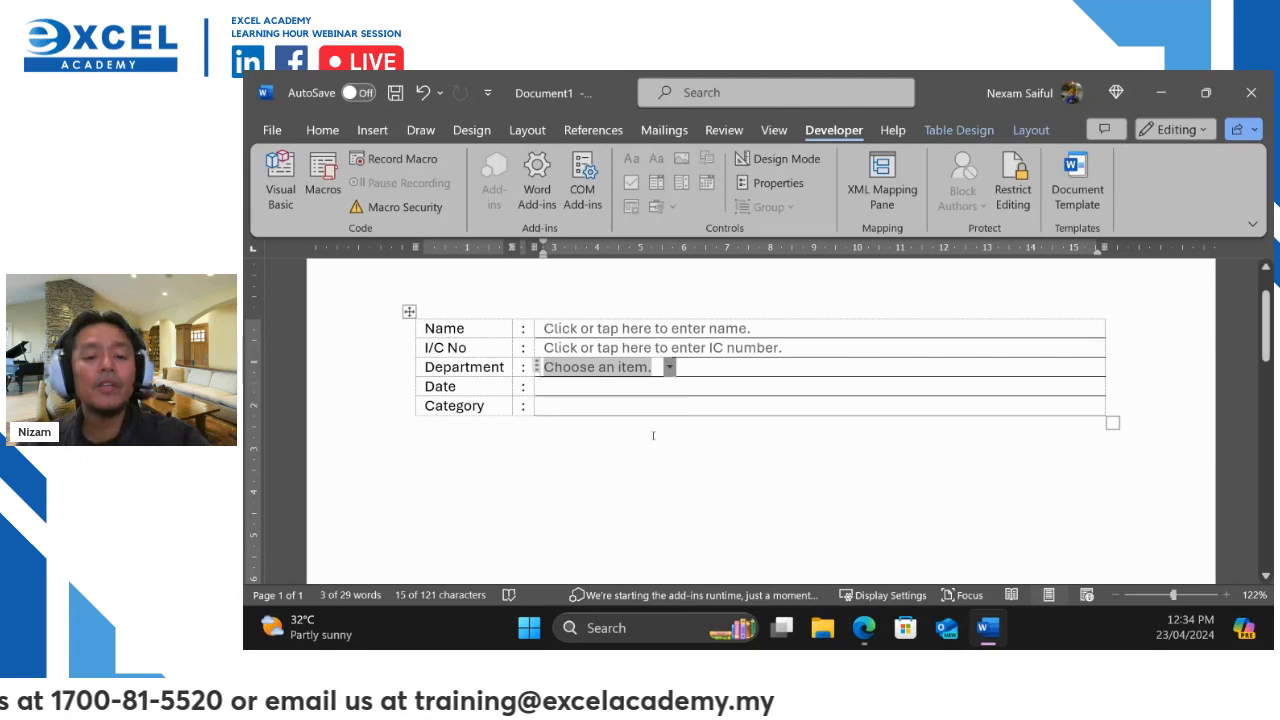
pyautogui.click(627, 387)
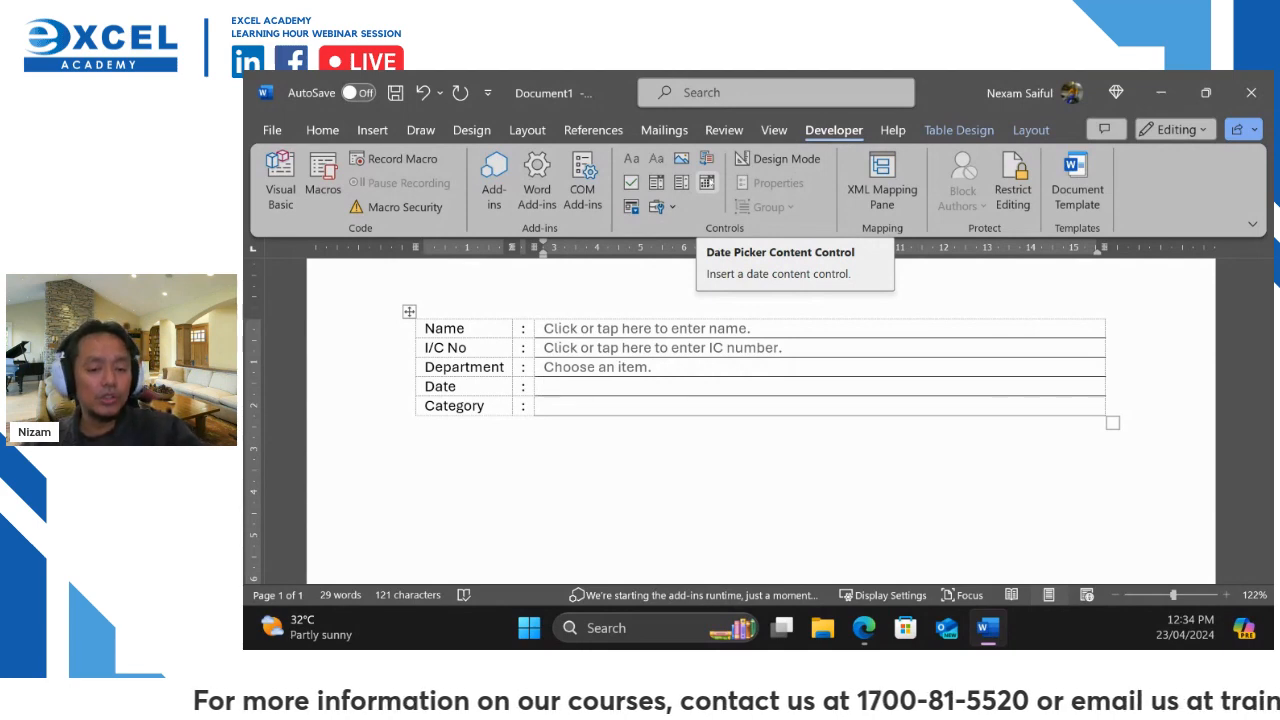
# Insert a date picker control in the Date cell and preview its calendar
pyautogui.click(706, 182)
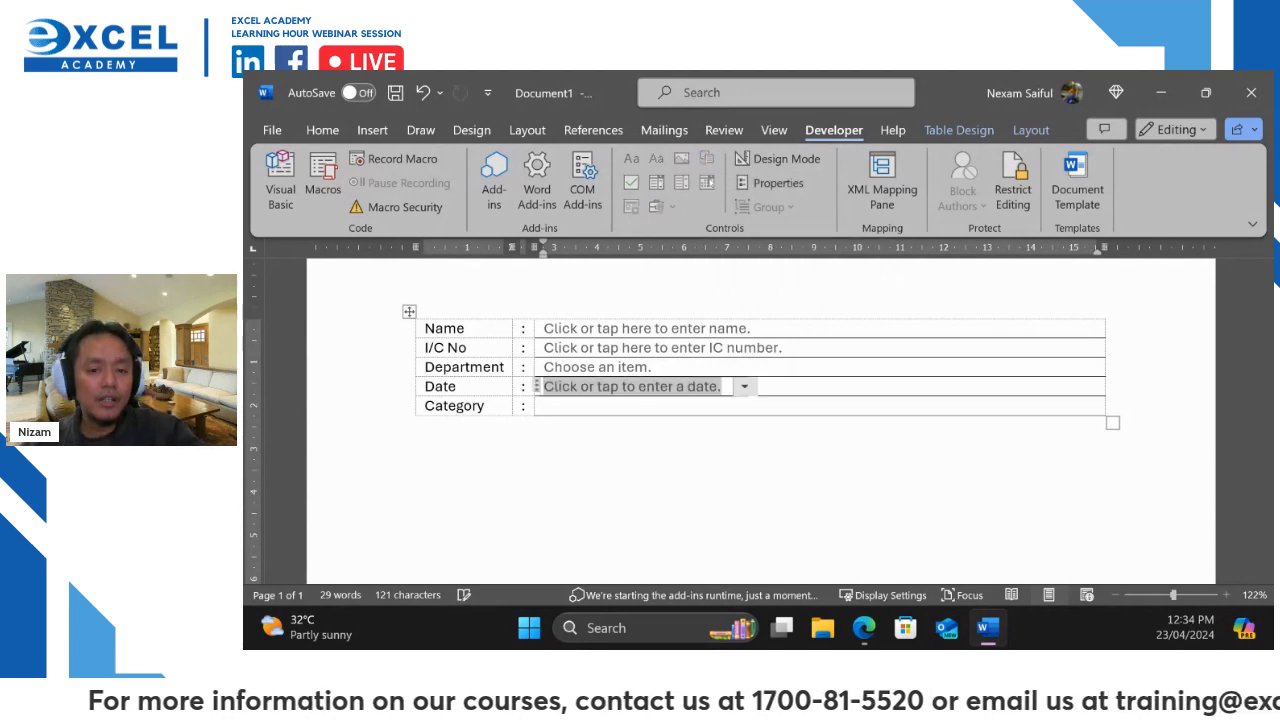
pyautogui.click(745, 387)
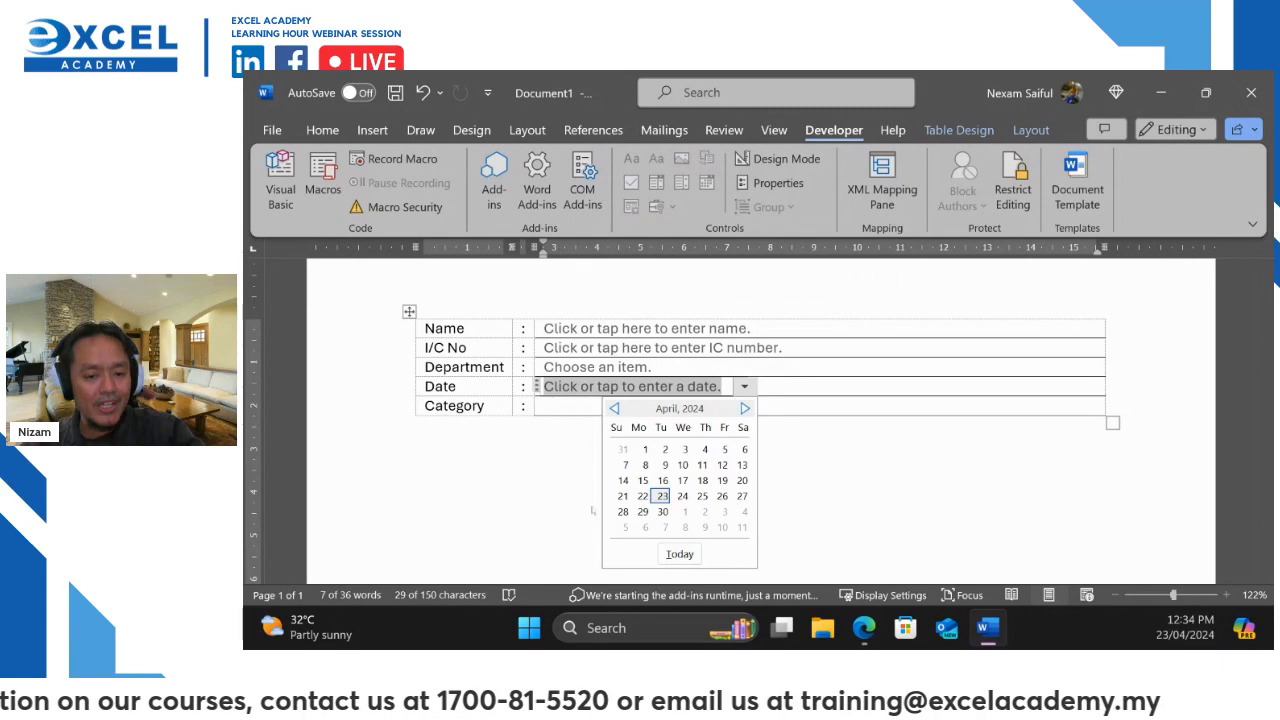
pyautogui.click(799, 190)
# Set the date picker's display format to d MMMM yyyy, e.g. 23 April 2024
pyautogui.click(799, 186)
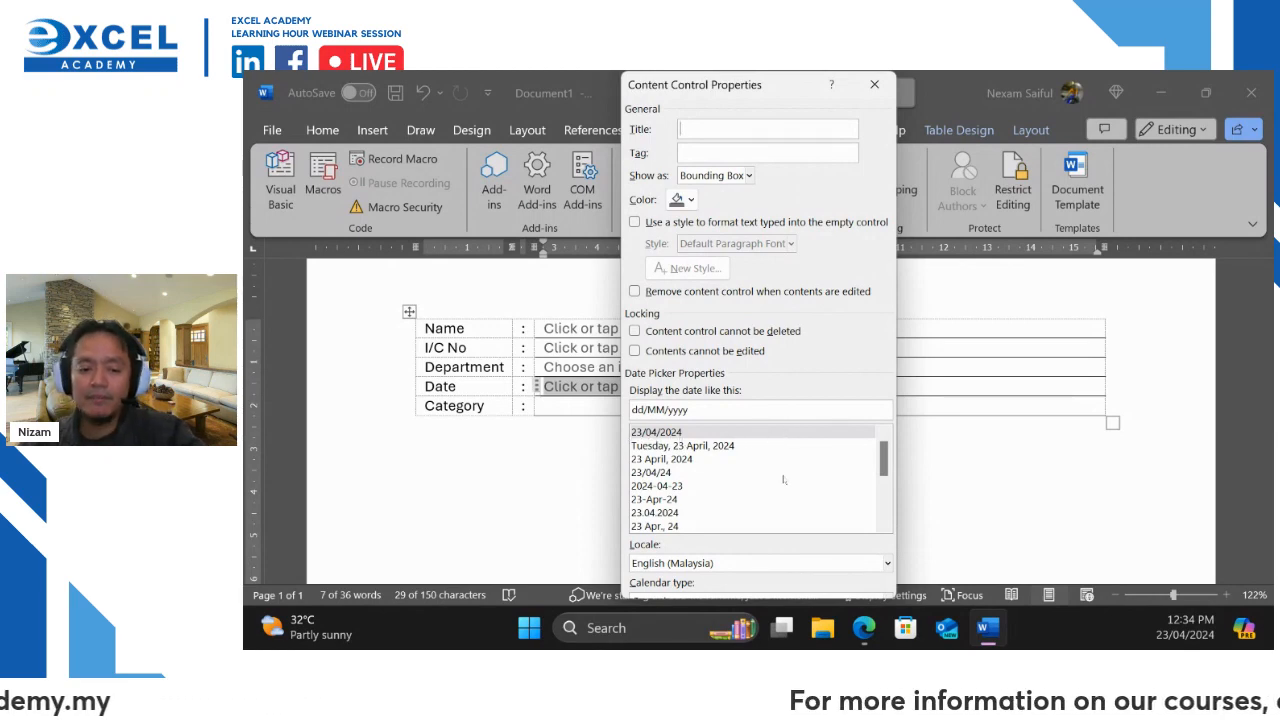
pyautogui.scroll(-5, 784, 480)
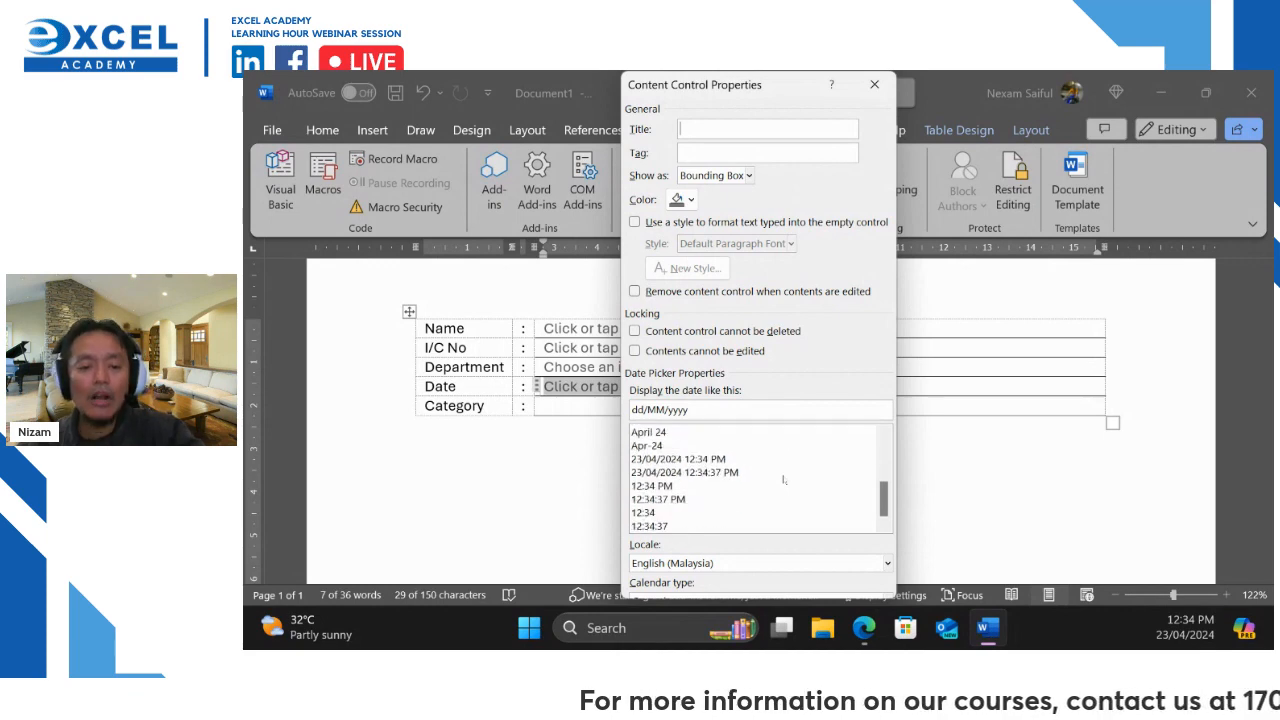
pyautogui.scroll(2, 784, 480)
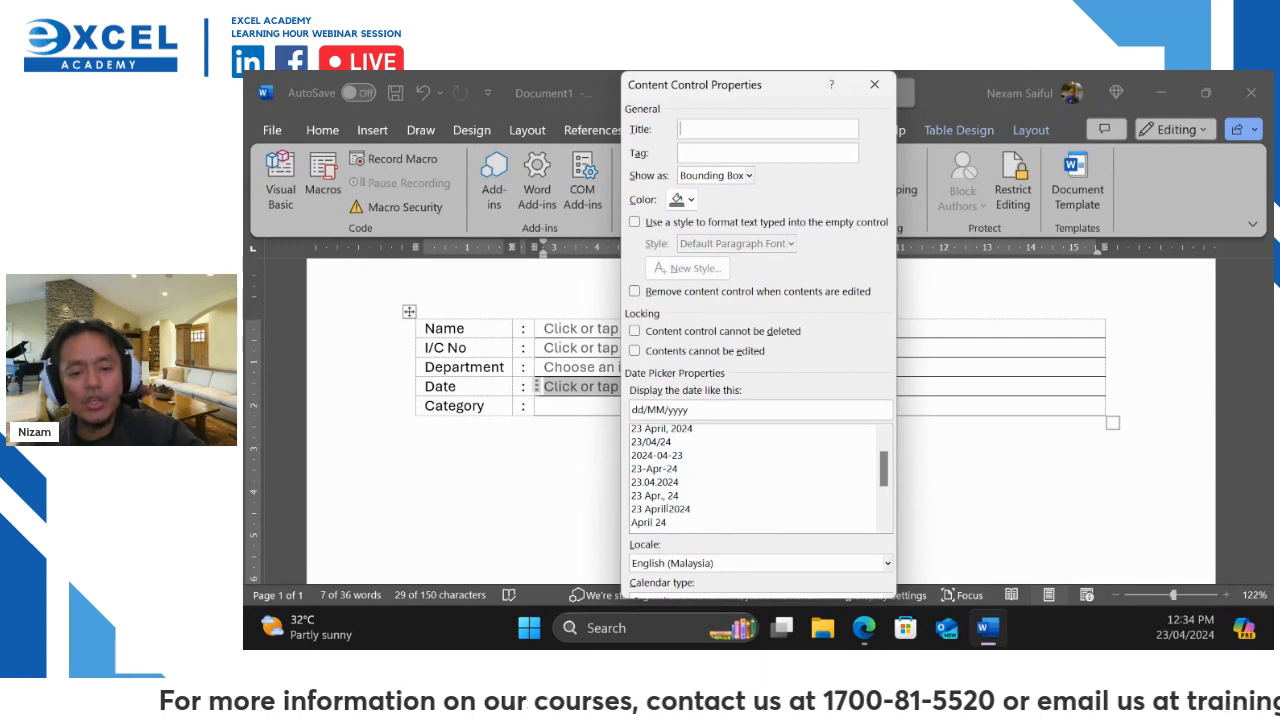
pyautogui.click(671, 509)
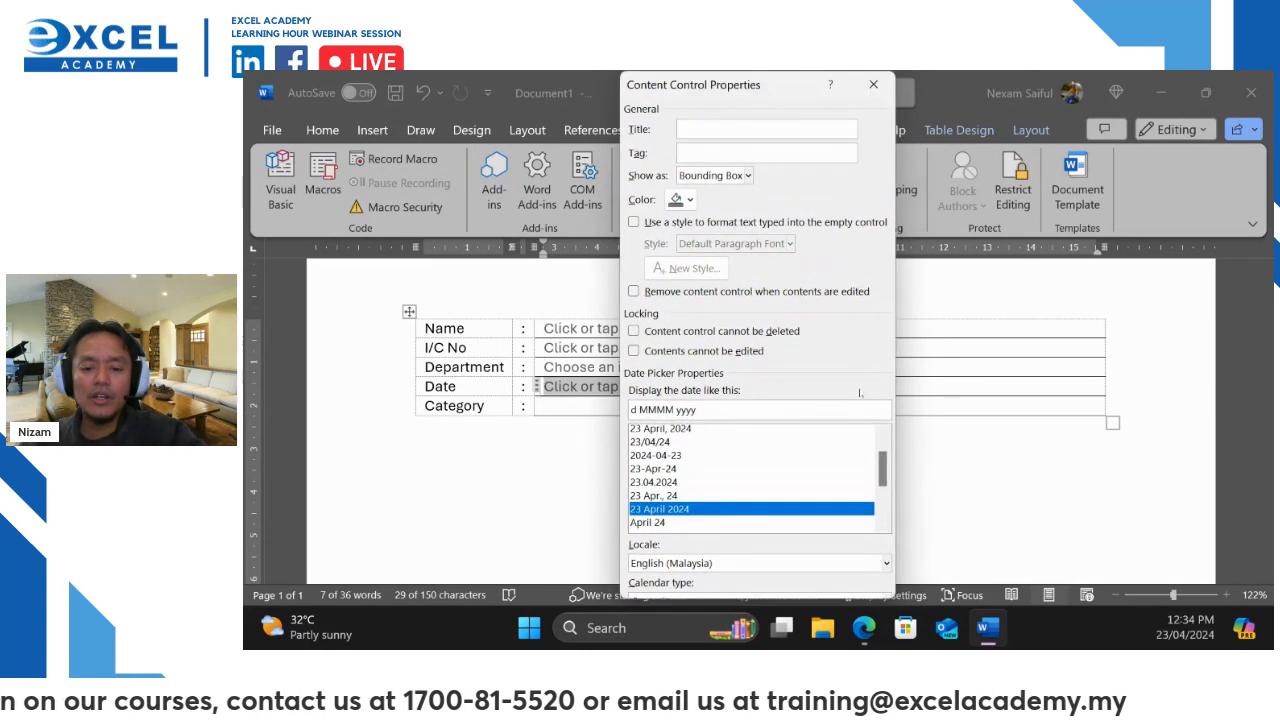
pyautogui.scroll(-3, 770, 477)
pyautogui.press('Return')
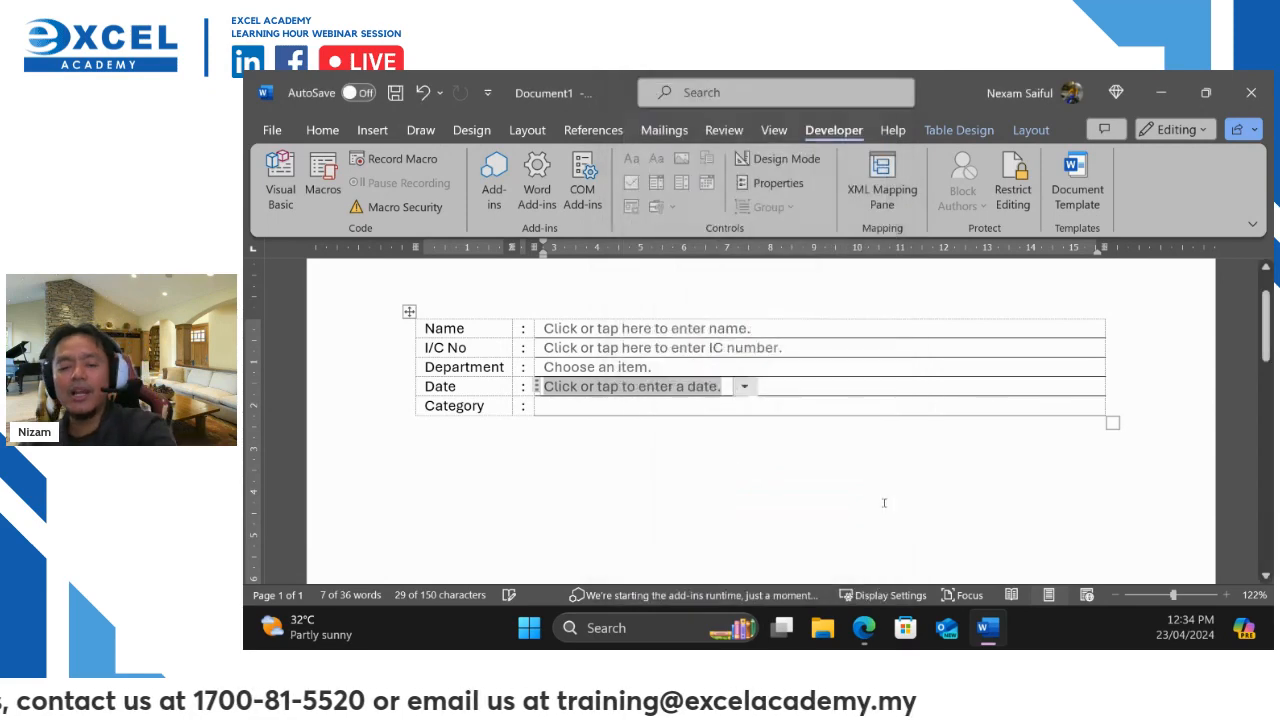
pyautogui.click(589, 409)
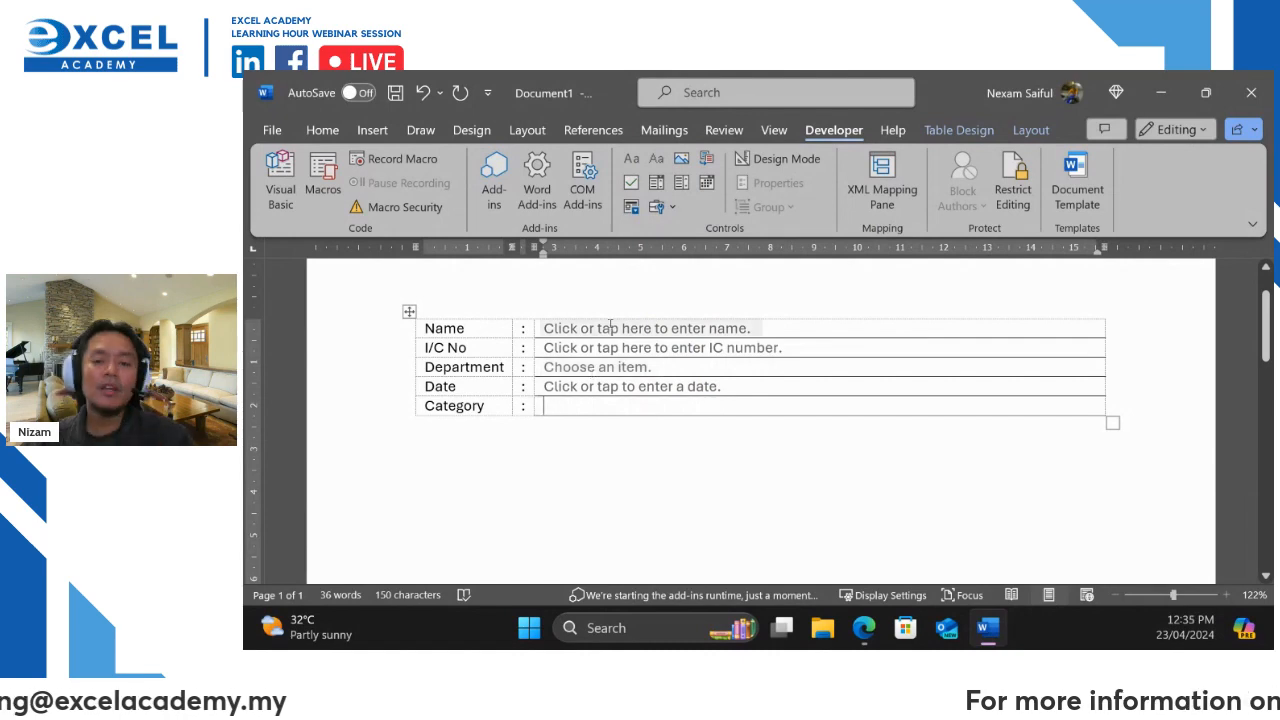
# Open the Category drop-down's properties and add Adult as a choice
pyautogui.click(681, 182)
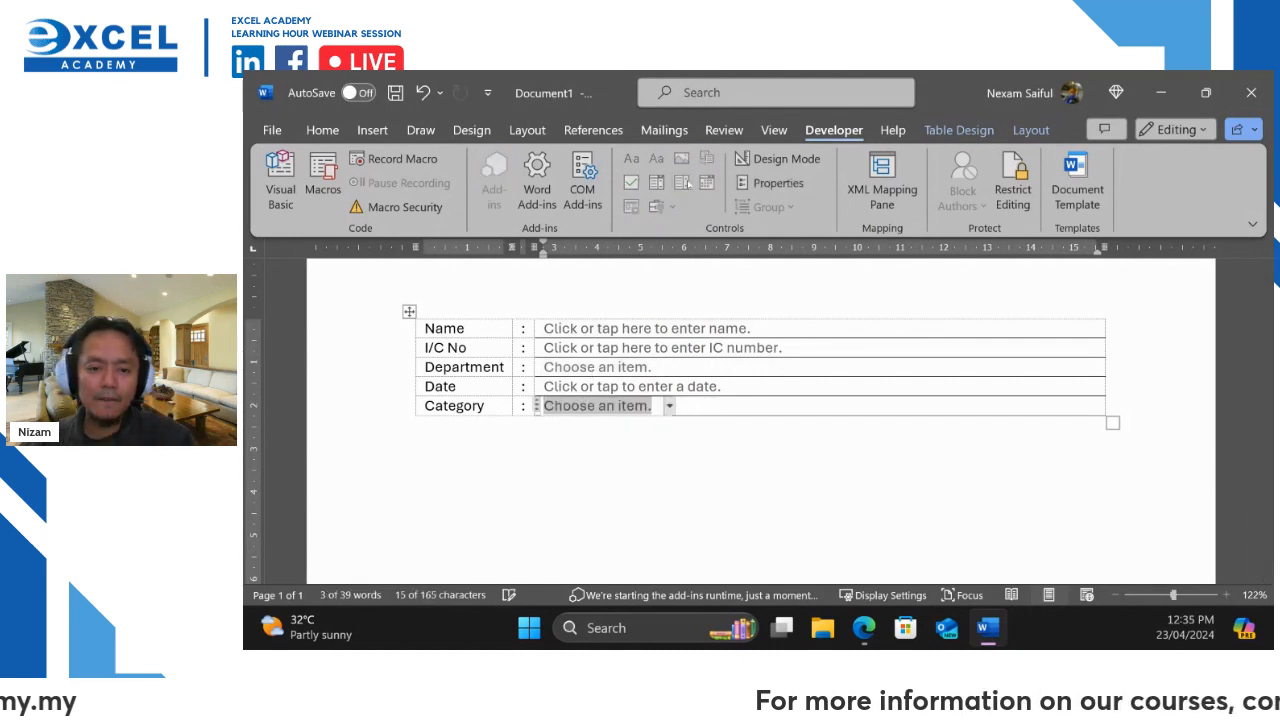
pyautogui.click(768, 180)
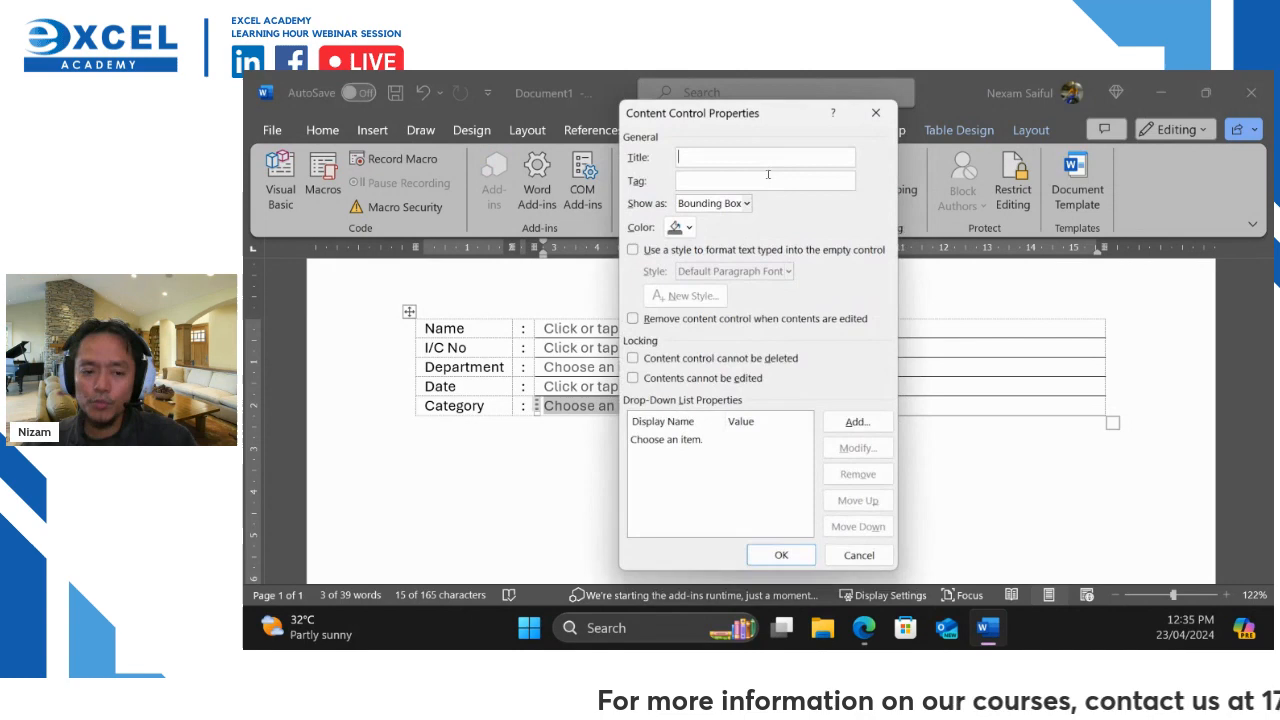
pyautogui.click(843, 424)
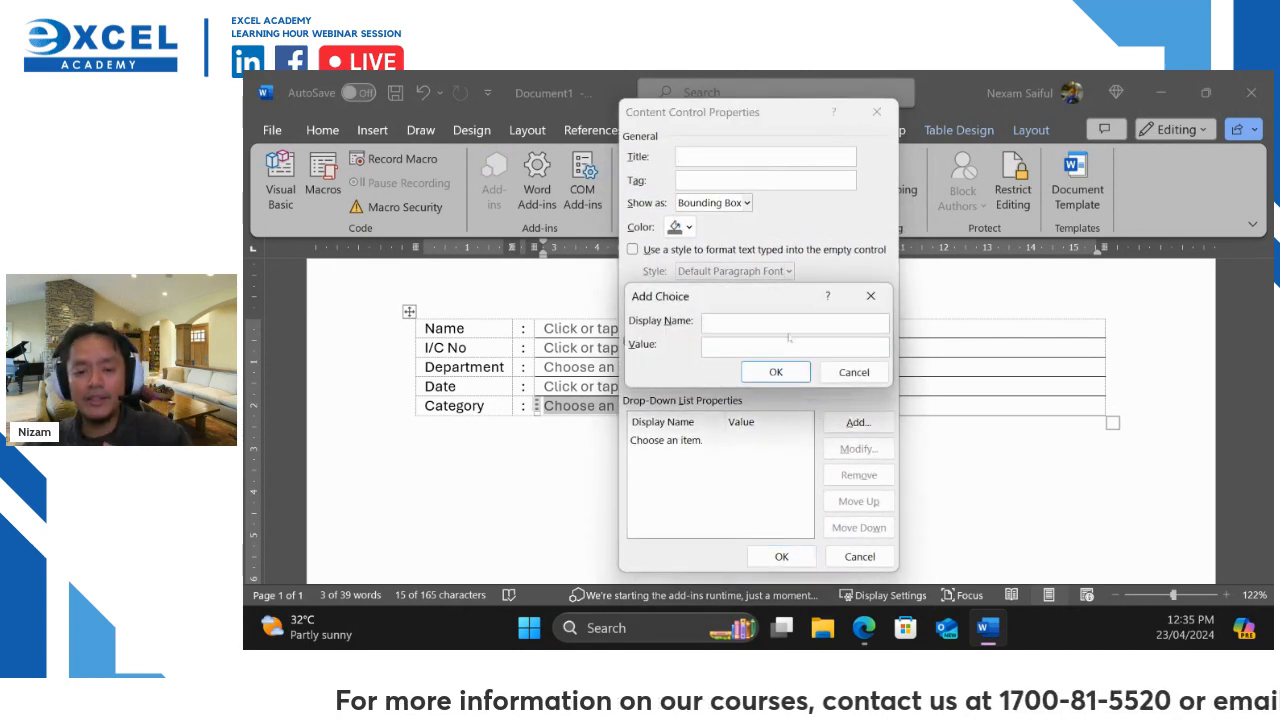
pyautogui.write('Adult')
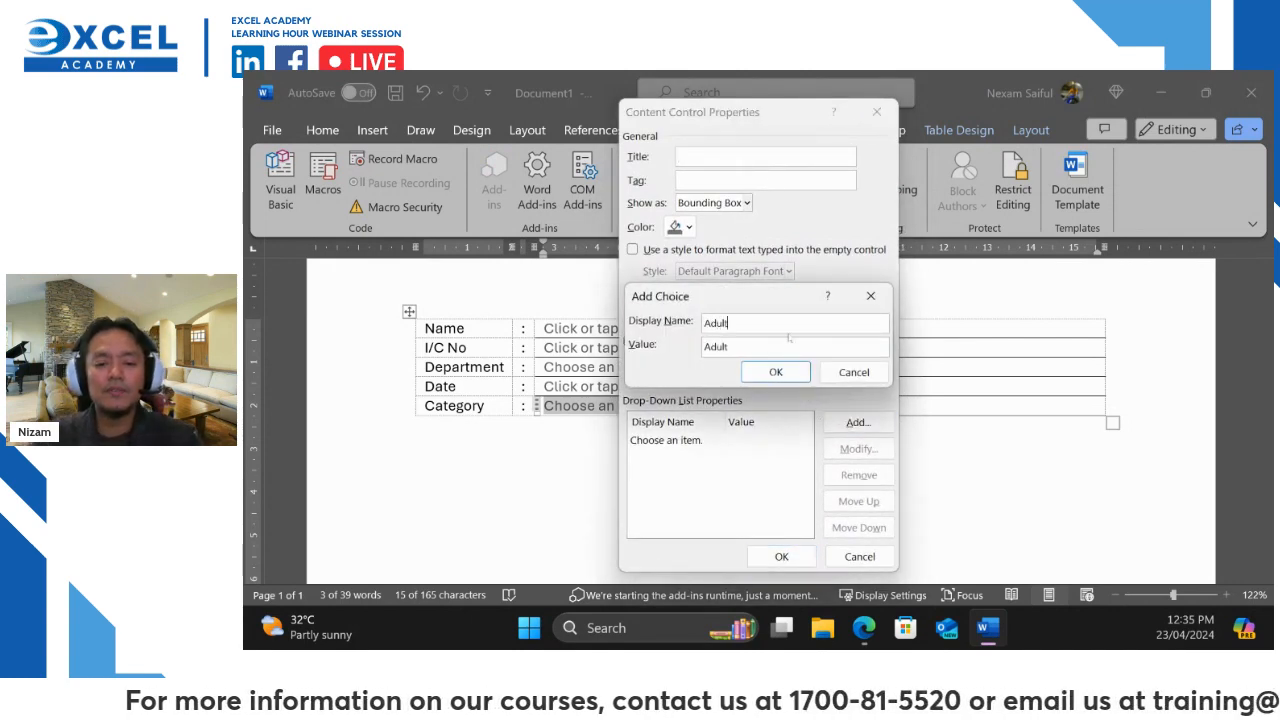
pyautogui.click(772, 372)
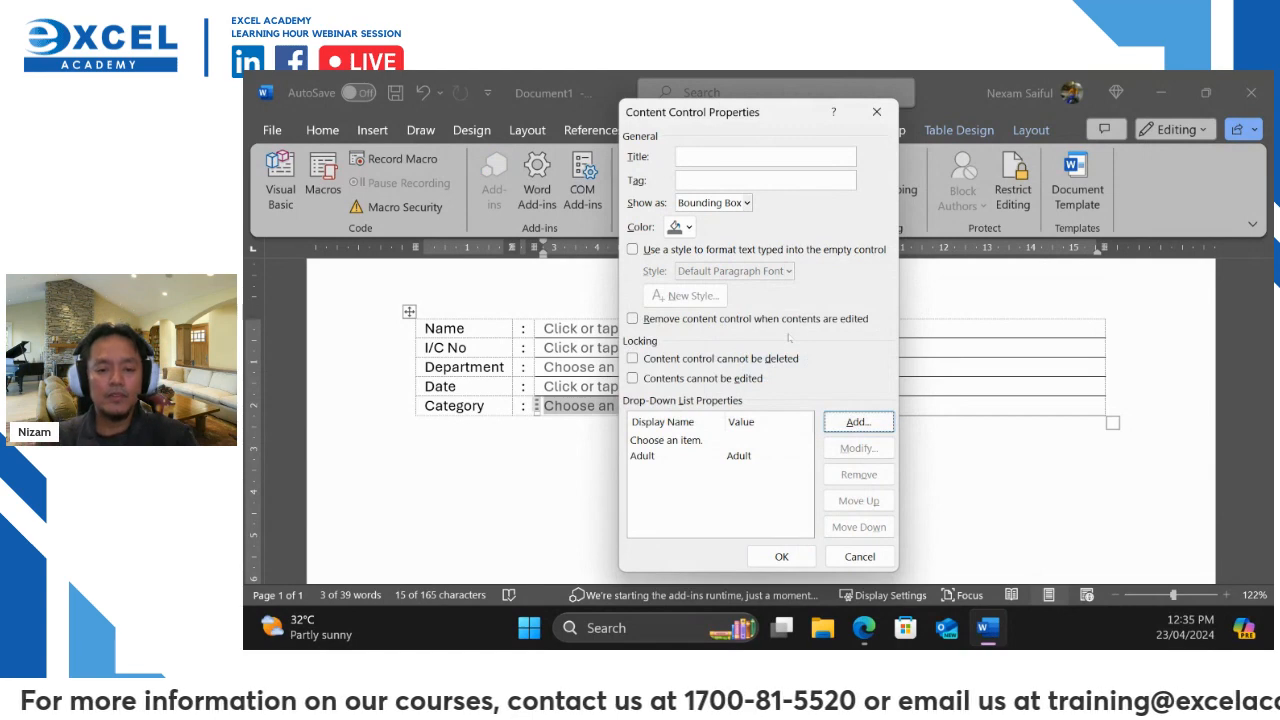
# Add Kids (6-12) as a second choice, correcting the typing
pyautogui.click(857, 423)
pyautogui.write('Kid')
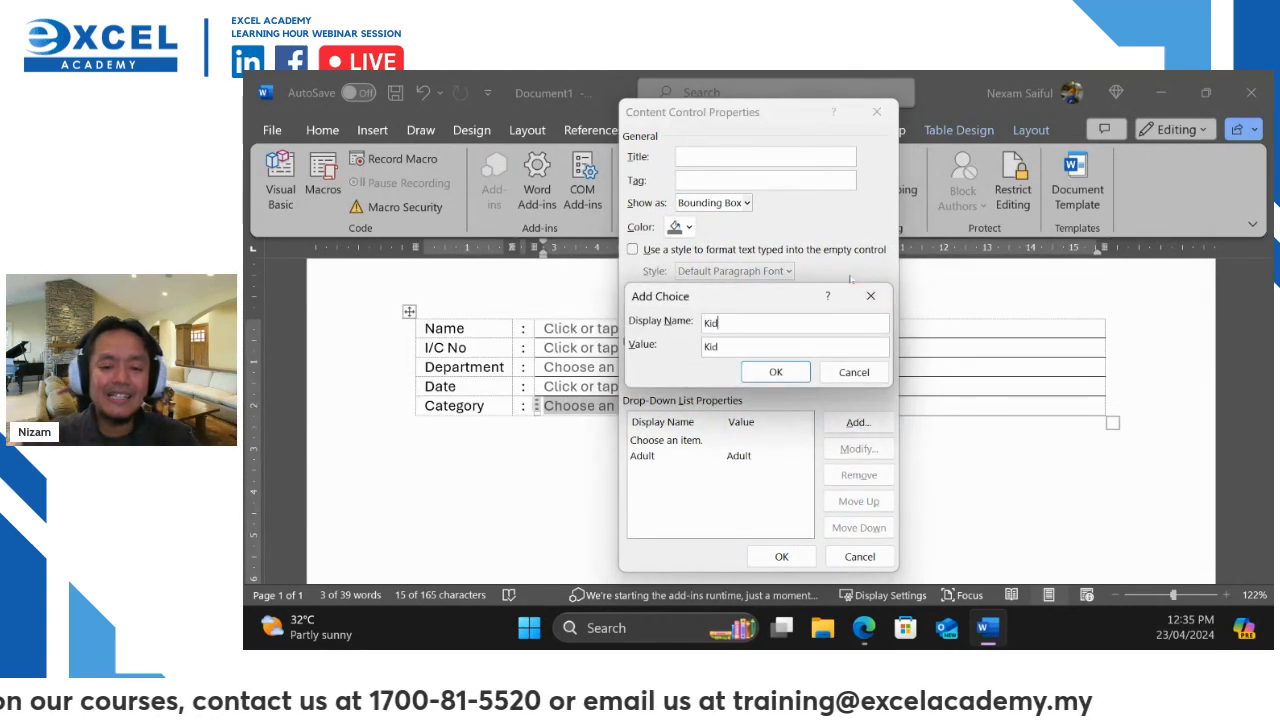
pyautogui.write('s Z(')
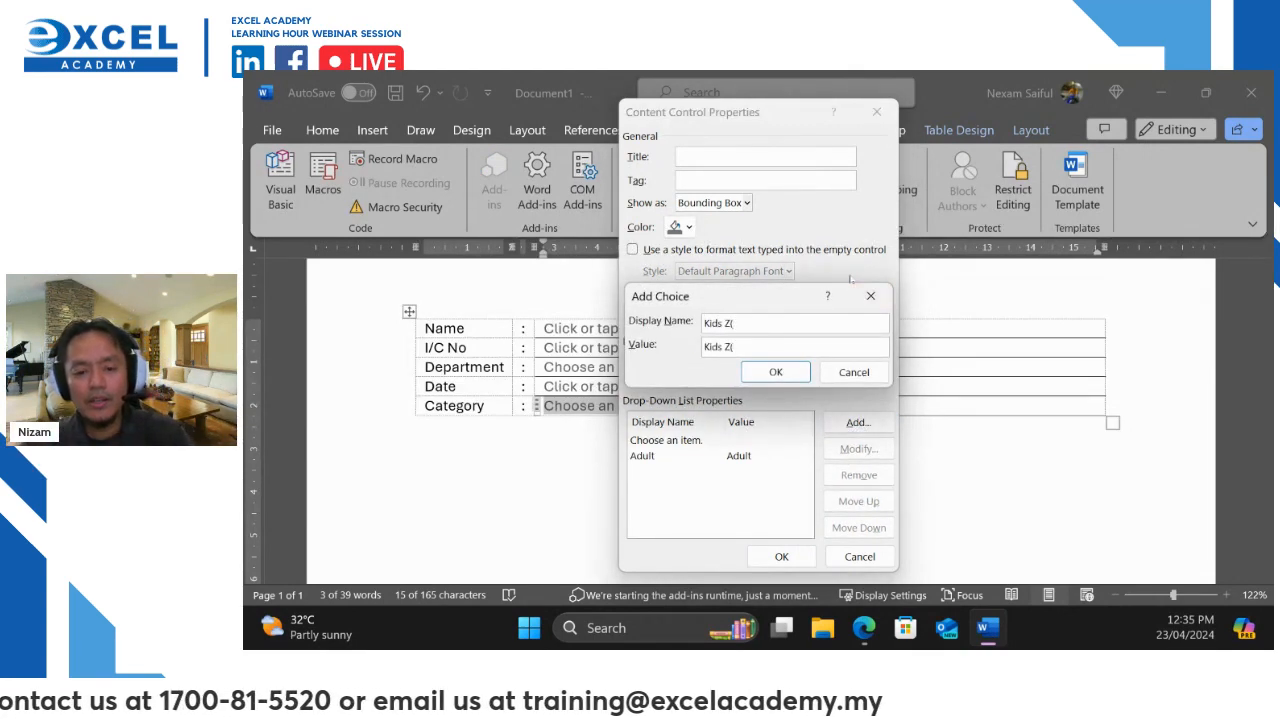
pyautogui.press('BackSpace')
pyautogui.press('BackSpace')
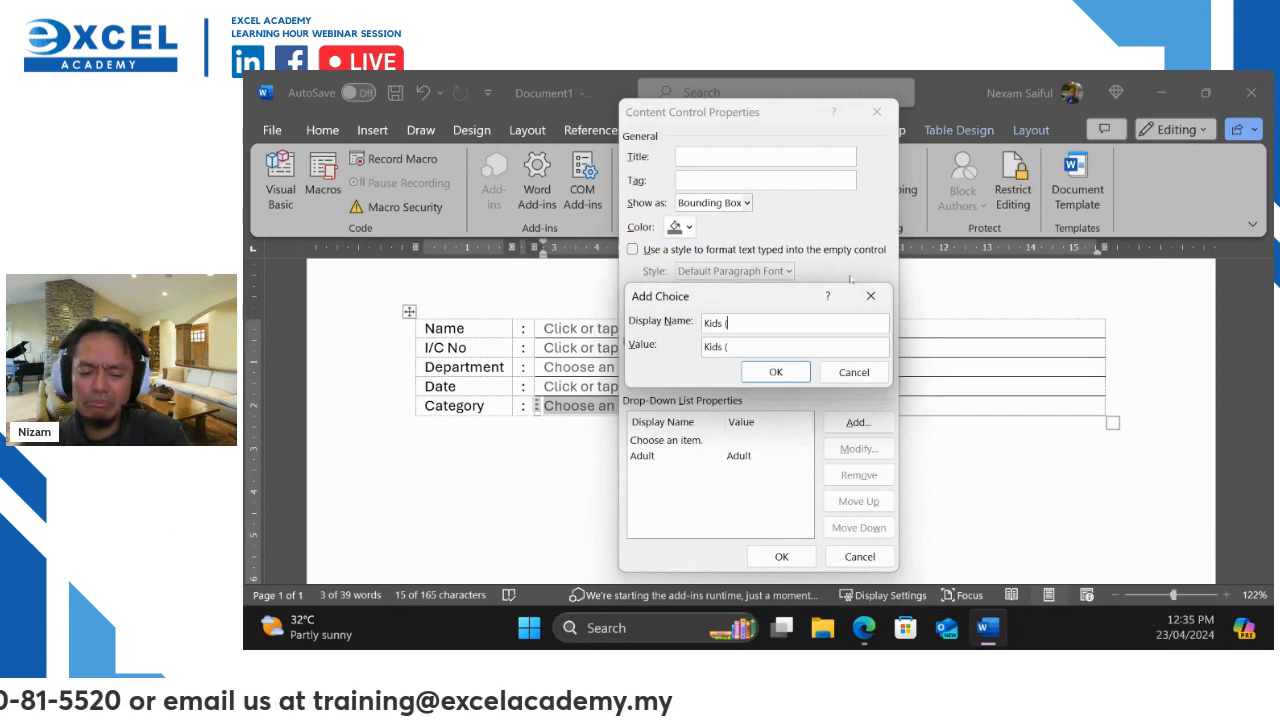
pyautogui.write('(12-')
pyautogui.press('BackSpace')
pyautogui.press('BackSpace')
pyautogui.press('BackSpace')
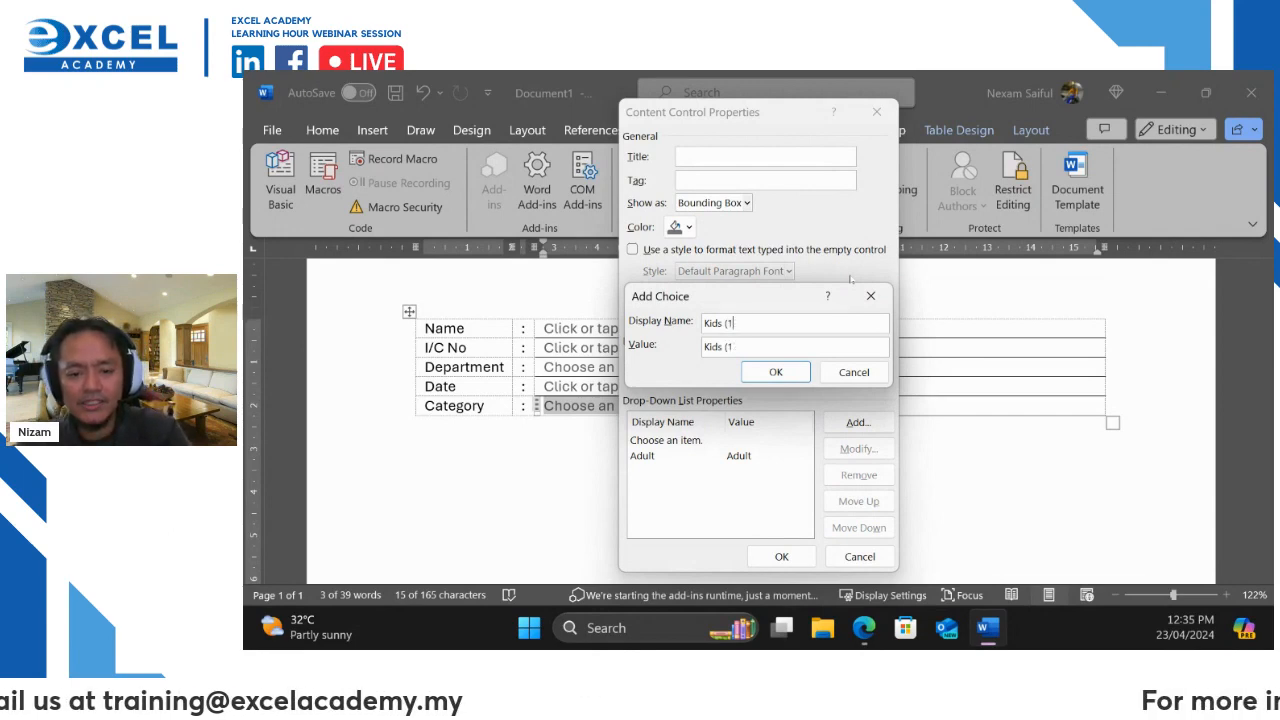
pyautogui.write('6-12)')
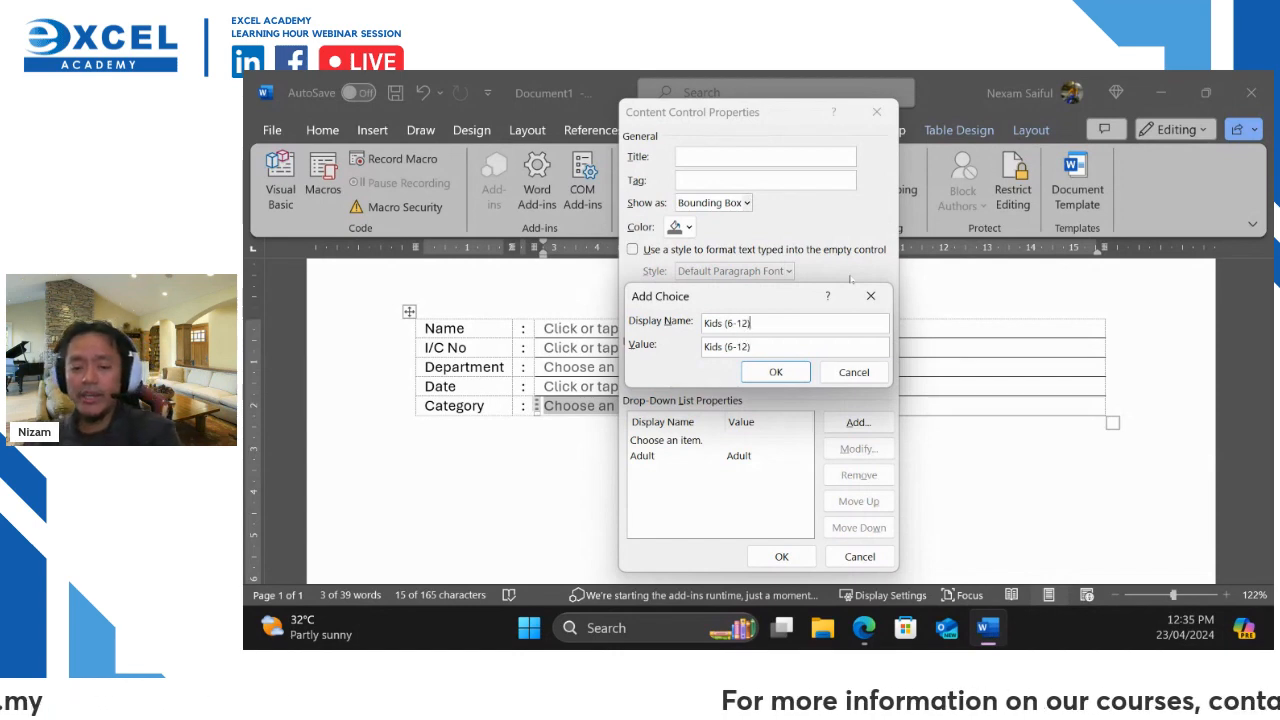
pyautogui.press('Return')
# Add Baby (5 Below), save the list, and check the Category choices
pyautogui.click(878, 421)
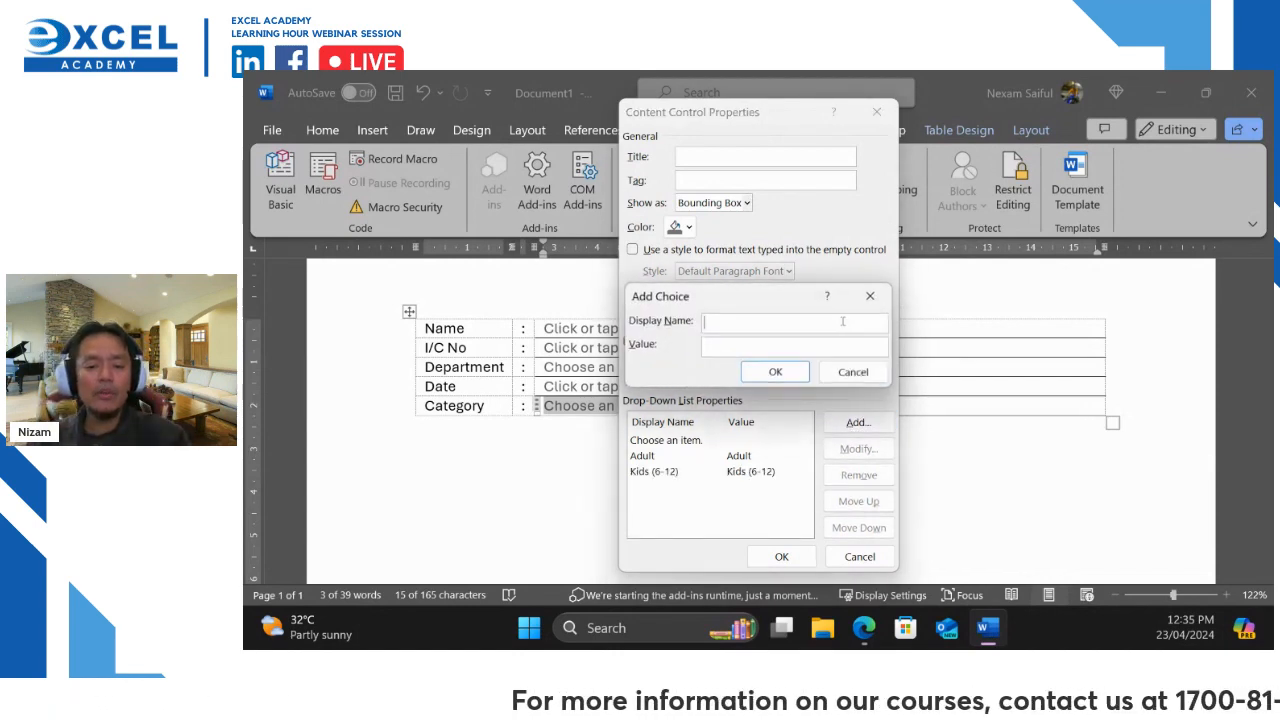
pyautogui.write('Baby ')
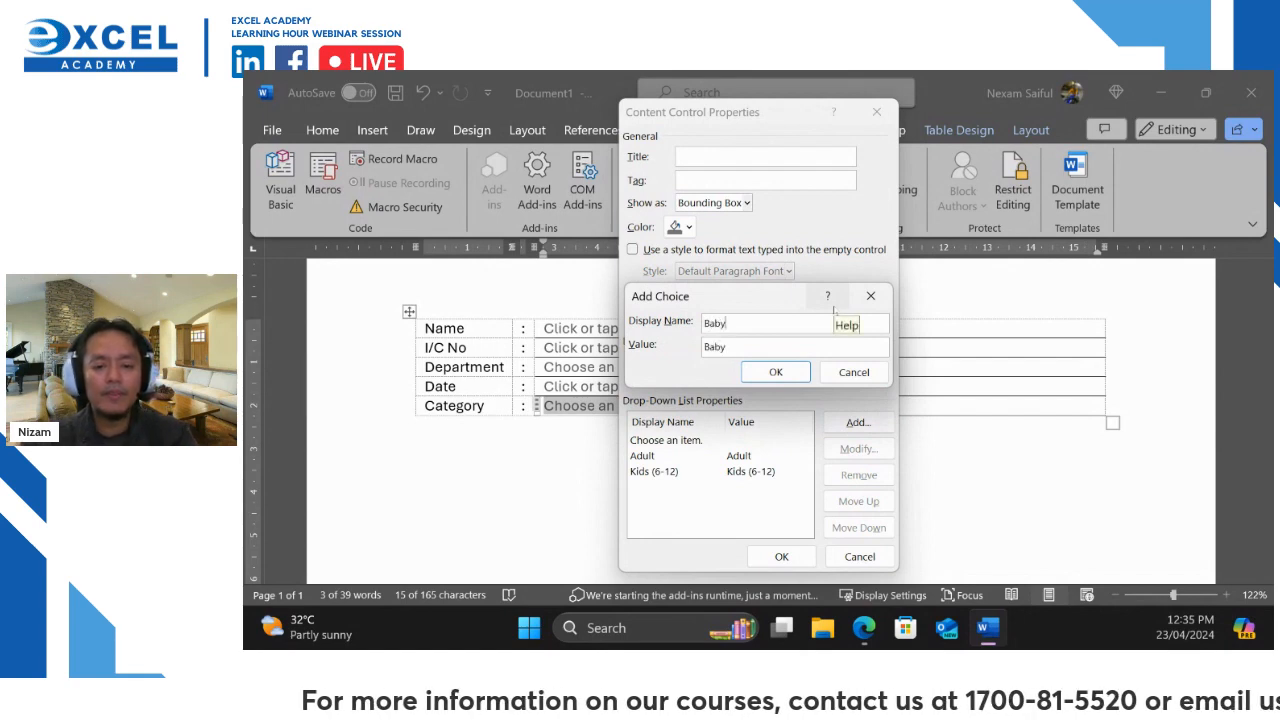
pyautogui.write('(5')
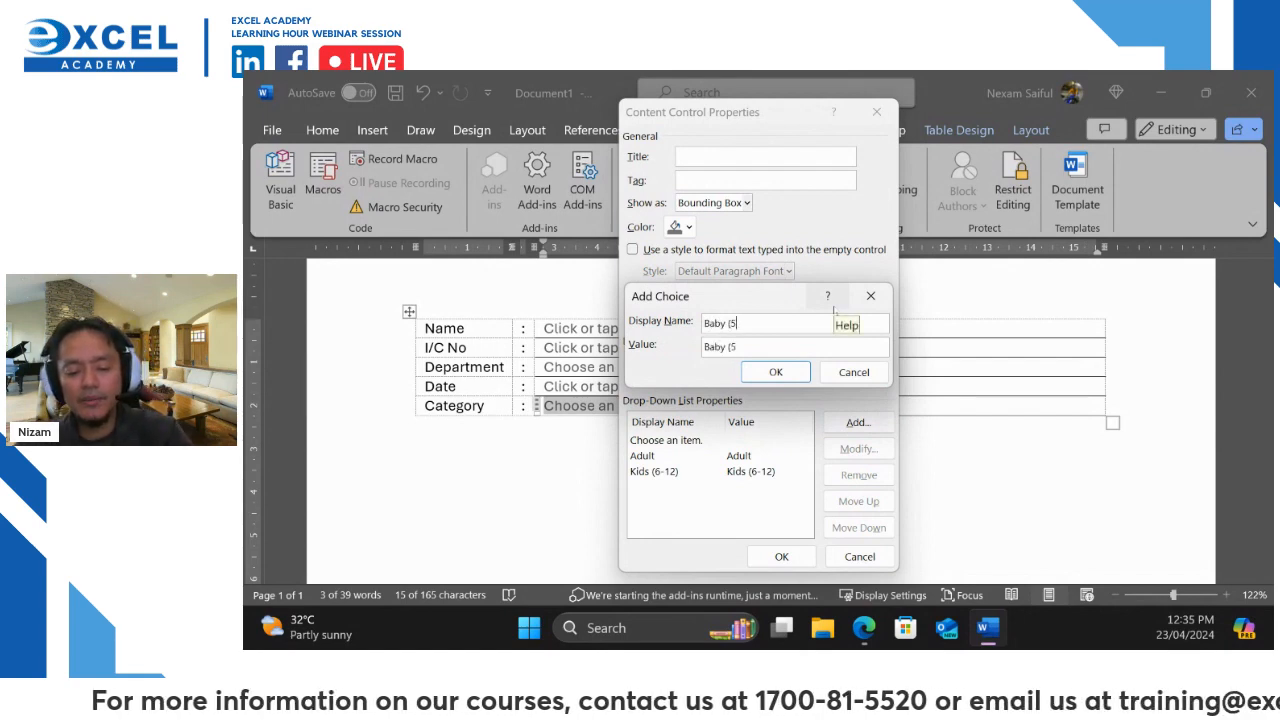
pyautogui.write(' Below')
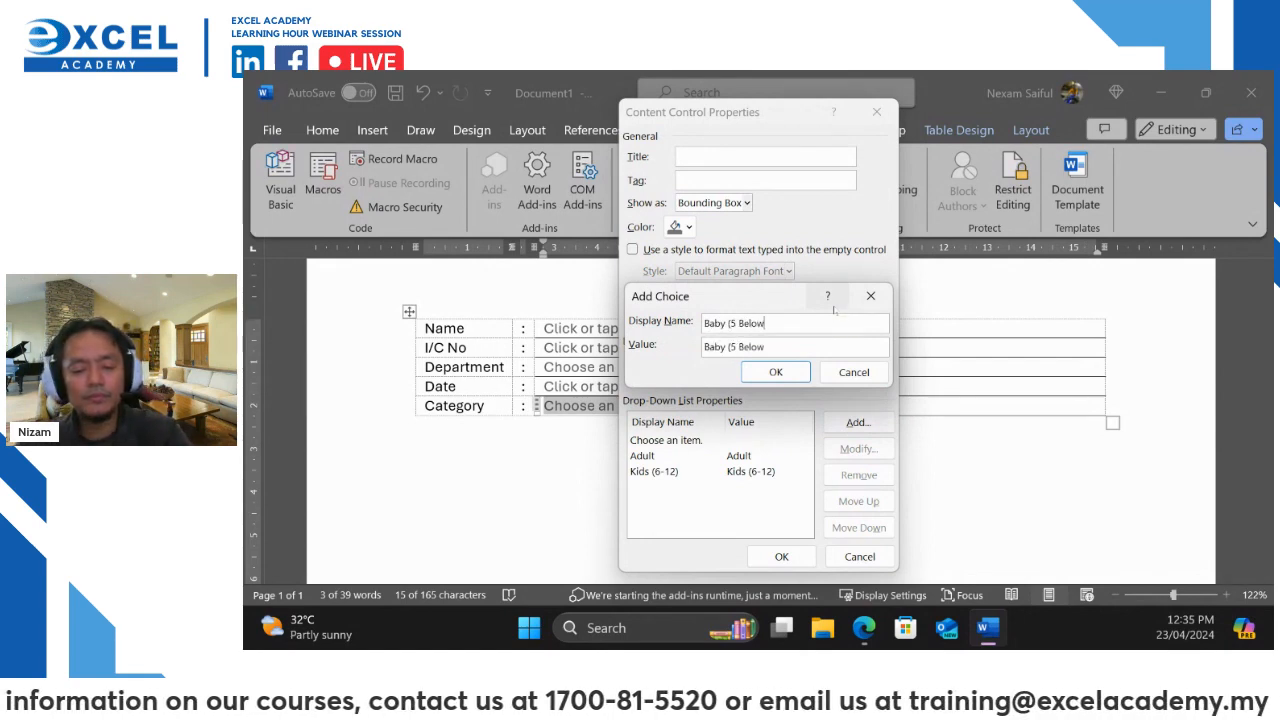
pyautogui.write(')')
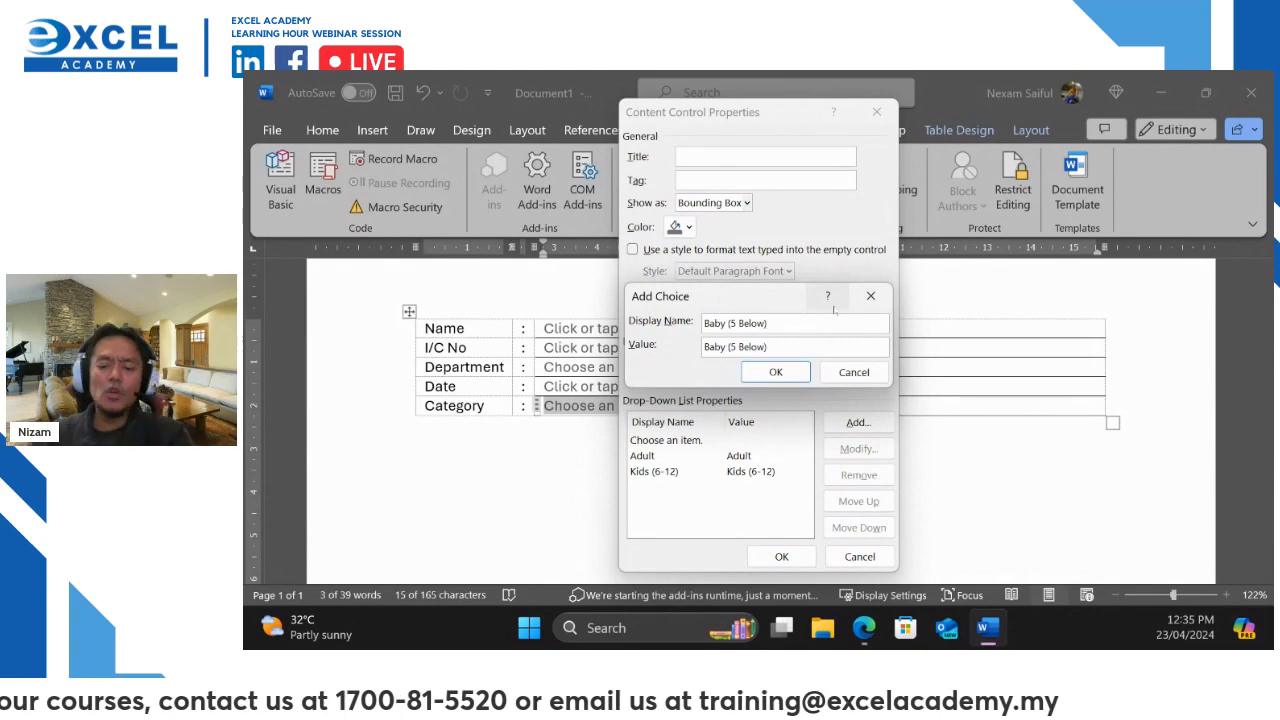
pyautogui.press('Return')
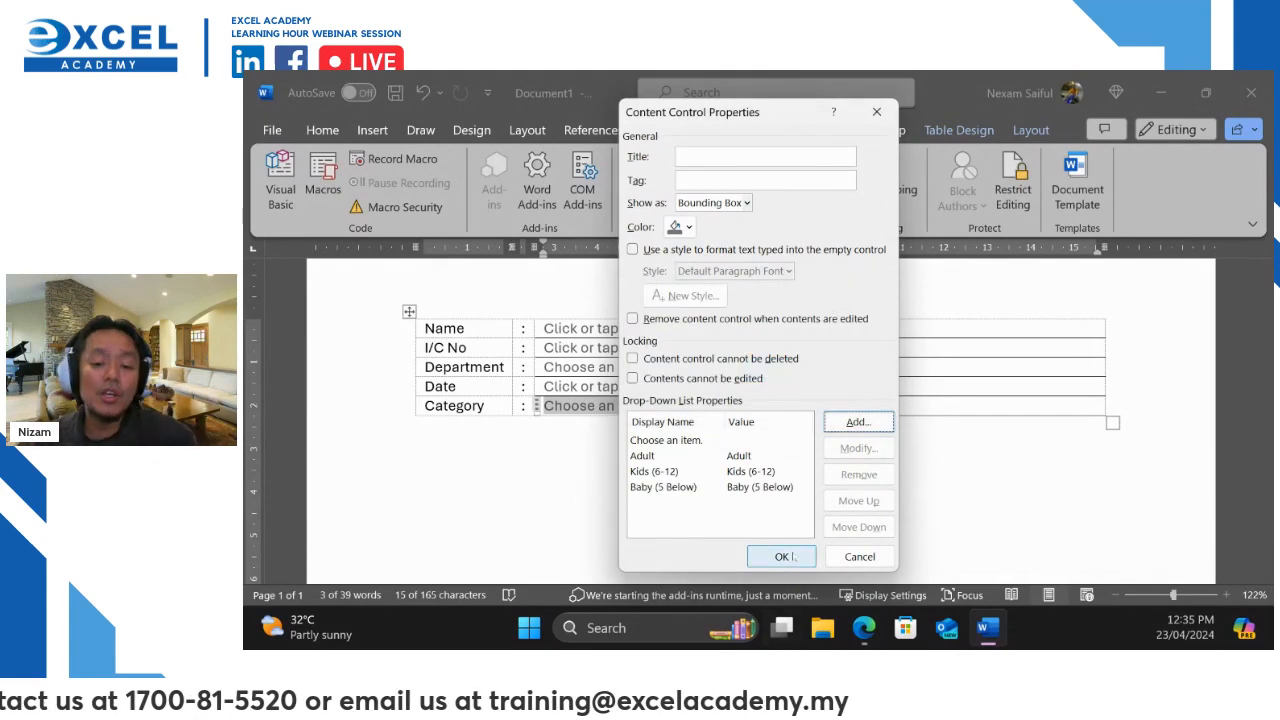
pyautogui.click(810, 558)
pyautogui.click(669, 406)
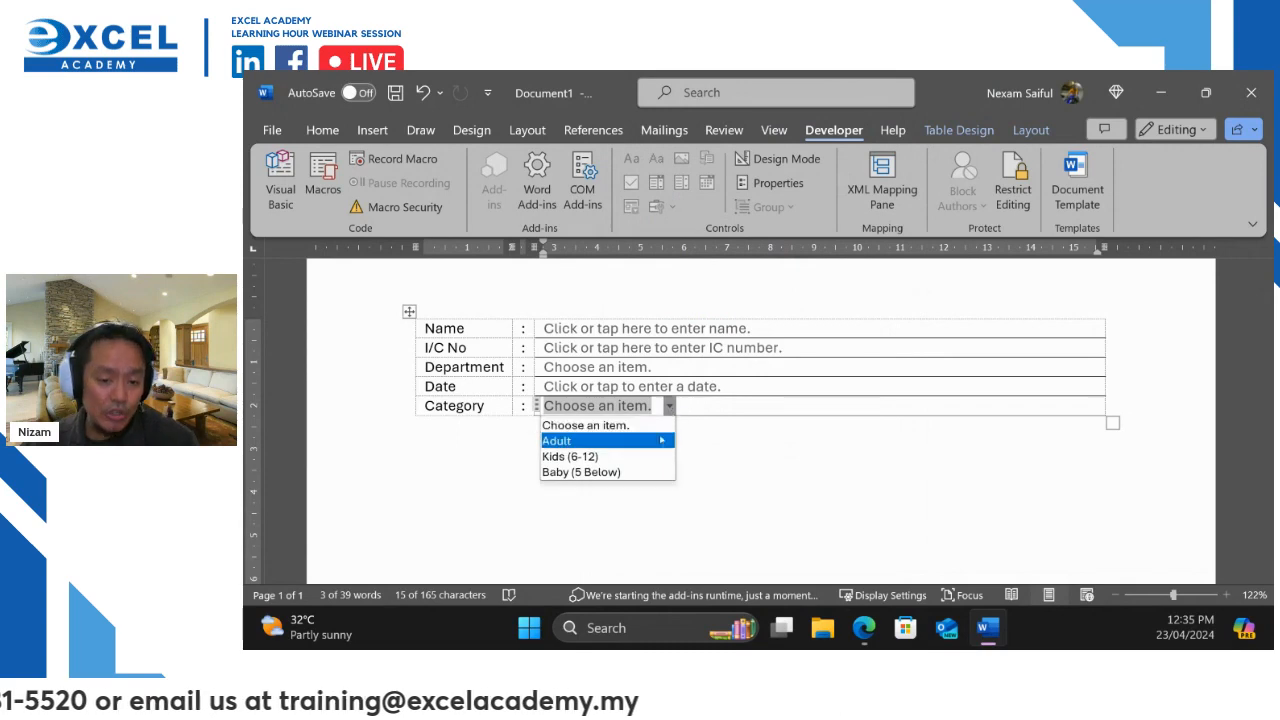
pyautogui.click(752, 446)
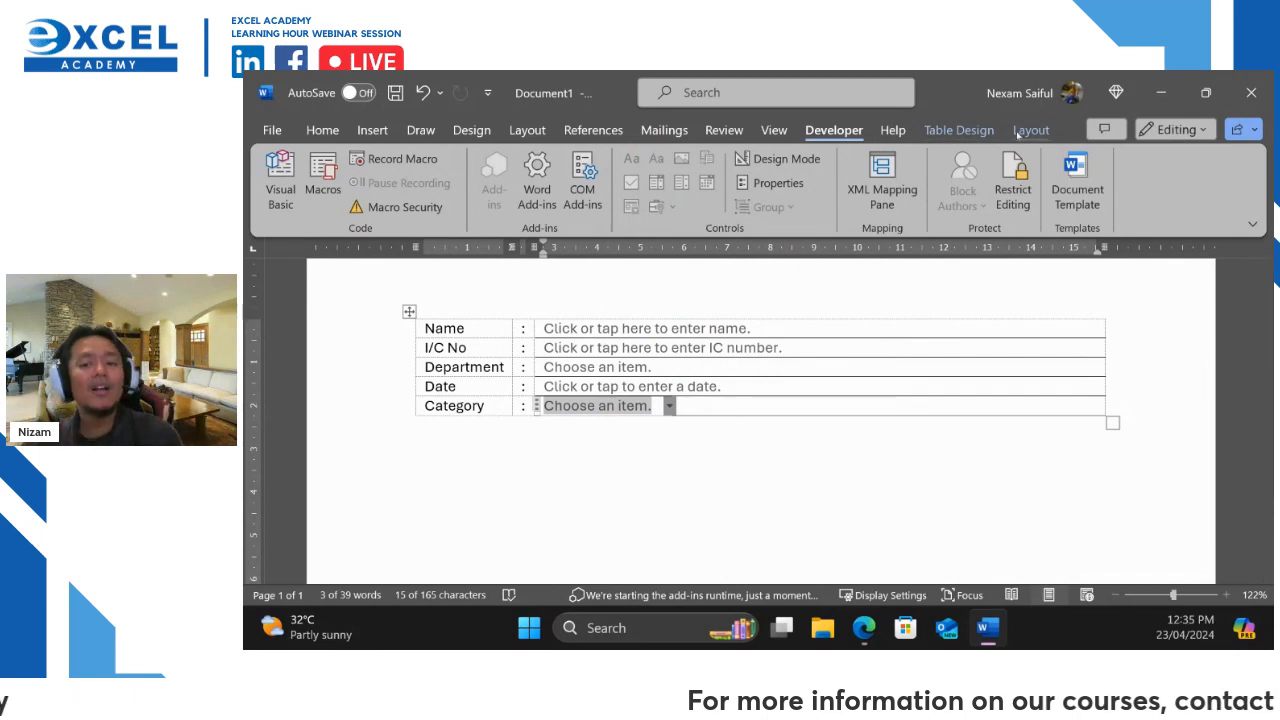
pyautogui.click(1022, 131)
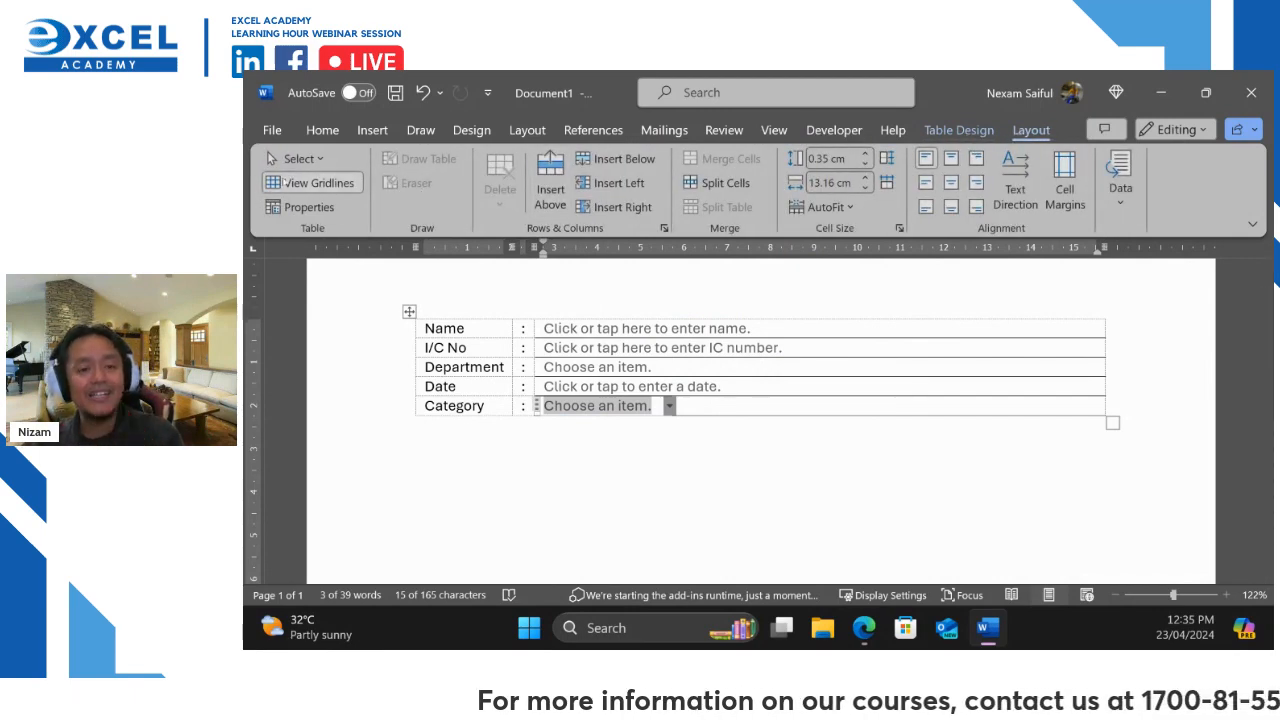
# Turn off View Gridlines and move the cursor below the table
pyautogui.click(305, 183)
pyautogui.click(879, 525)
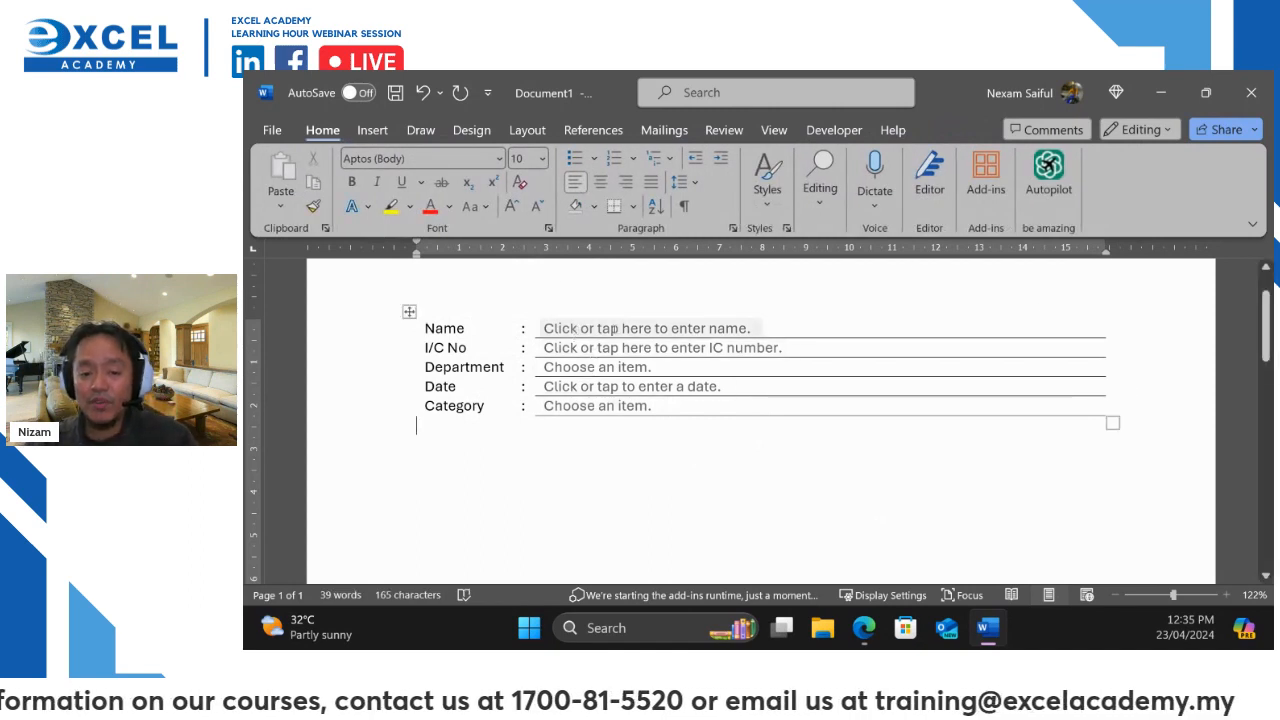
pyautogui.click(822, 124)
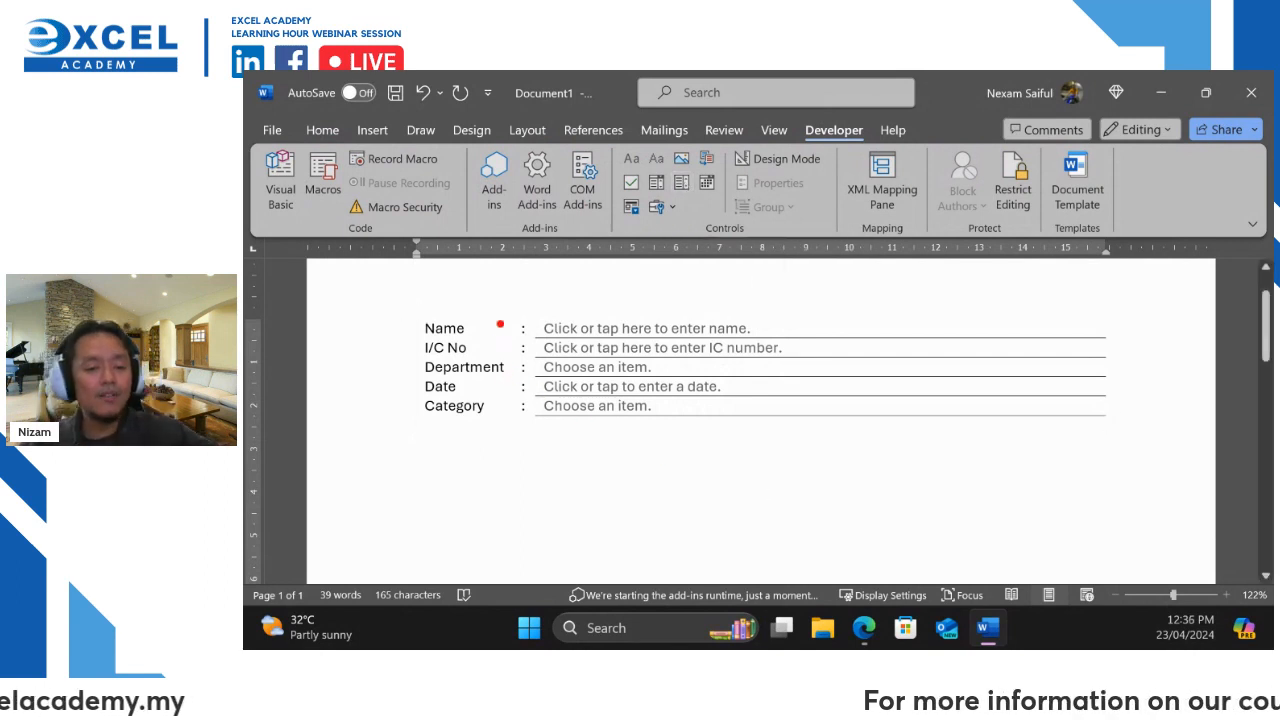
# Draw red annotation marks over the form labels, then clear them
pyautogui.moveTo(510, 316); pyautogui.dragTo(372, 420)
pyautogui.moveTo(418, 316); pyautogui.dragTo(492, 508)
pyautogui.moveTo(1116, 316)
pyautogui.mouseDown()
pyautogui.moveTo(1020, 262)
pyautogui.moveTo(250, 420)
pyautogui.moveTo(1198, 408)
pyautogui.moveTo(775, 184)
pyautogui.mouseUp()
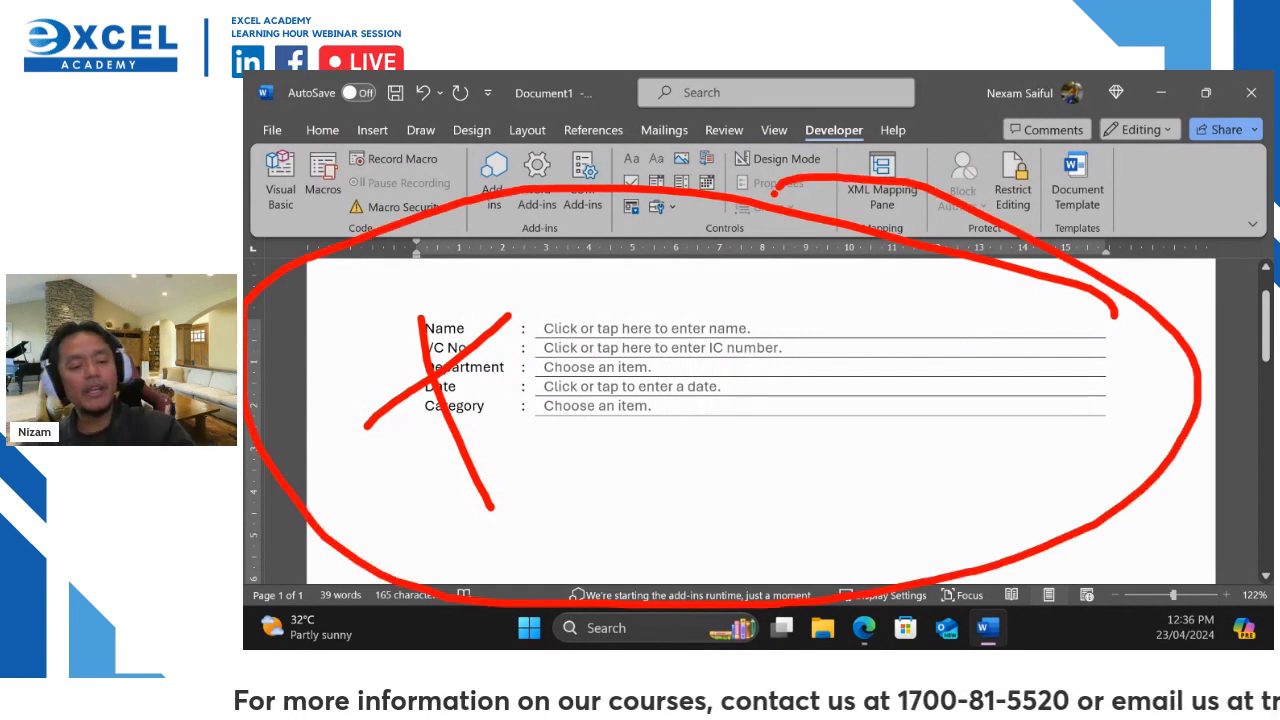
pyautogui.press('Escape')
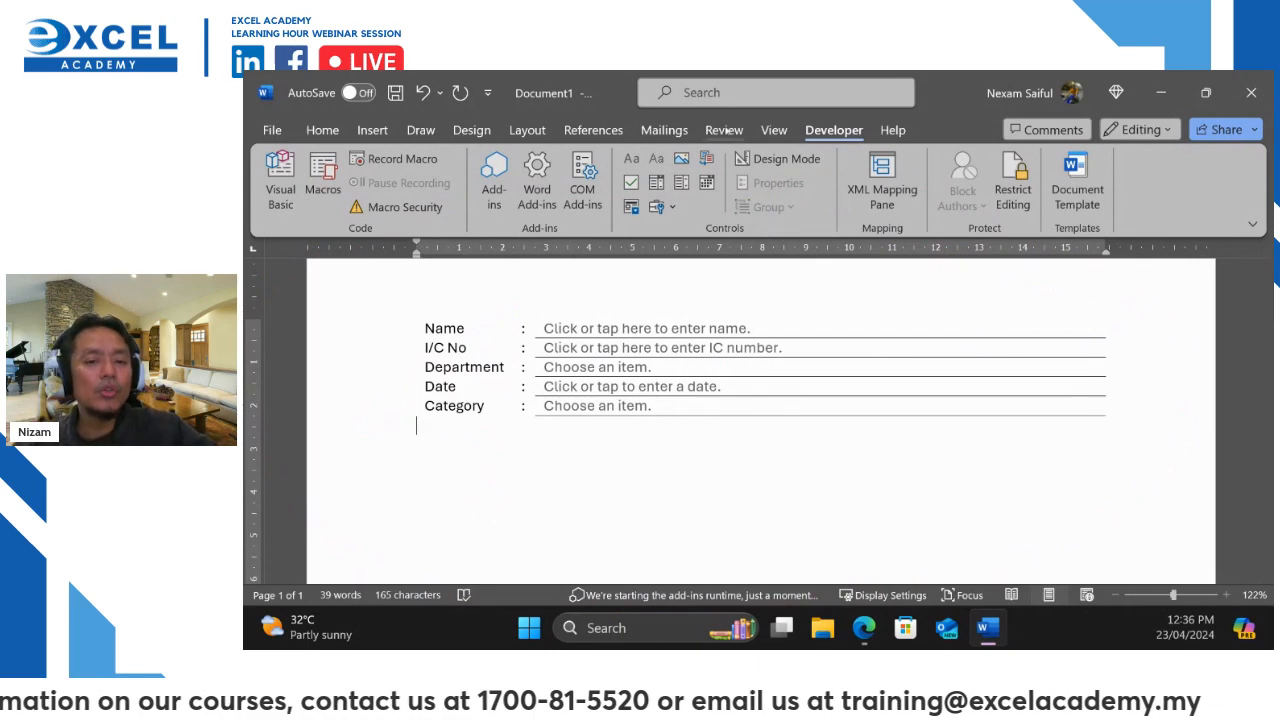
# Open Review > Protect > Restrict Editing and dismiss the display settings tip
pyautogui.click(724, 131)
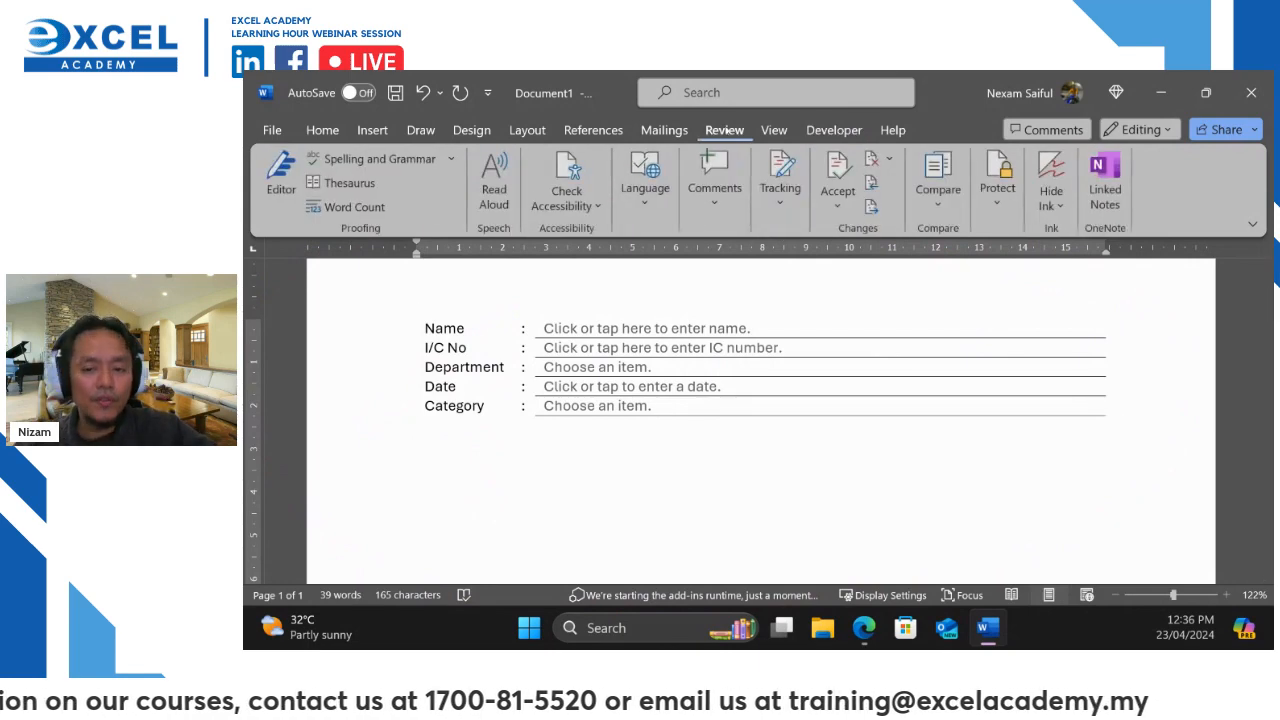
pyautogui.click(833, 130)
pyautogui.click(724, 130)
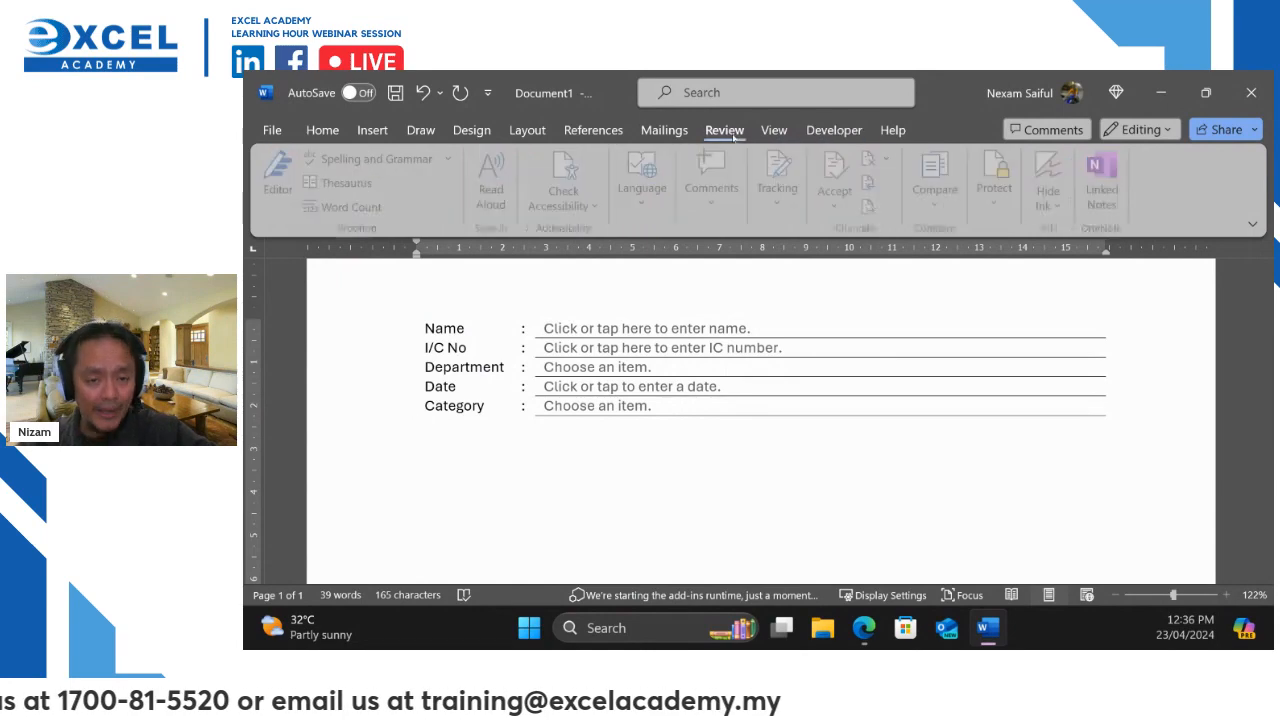
pyautogui.click(830, 130)
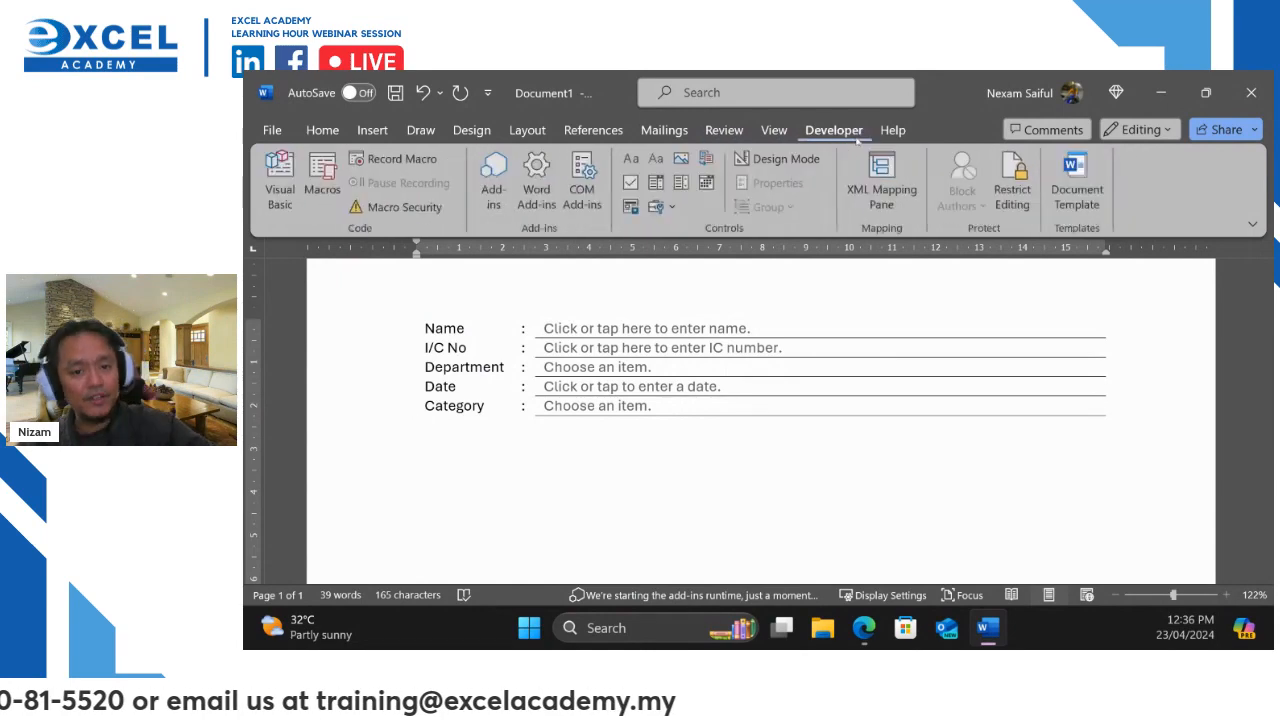
pyautogui.click(730, 136)
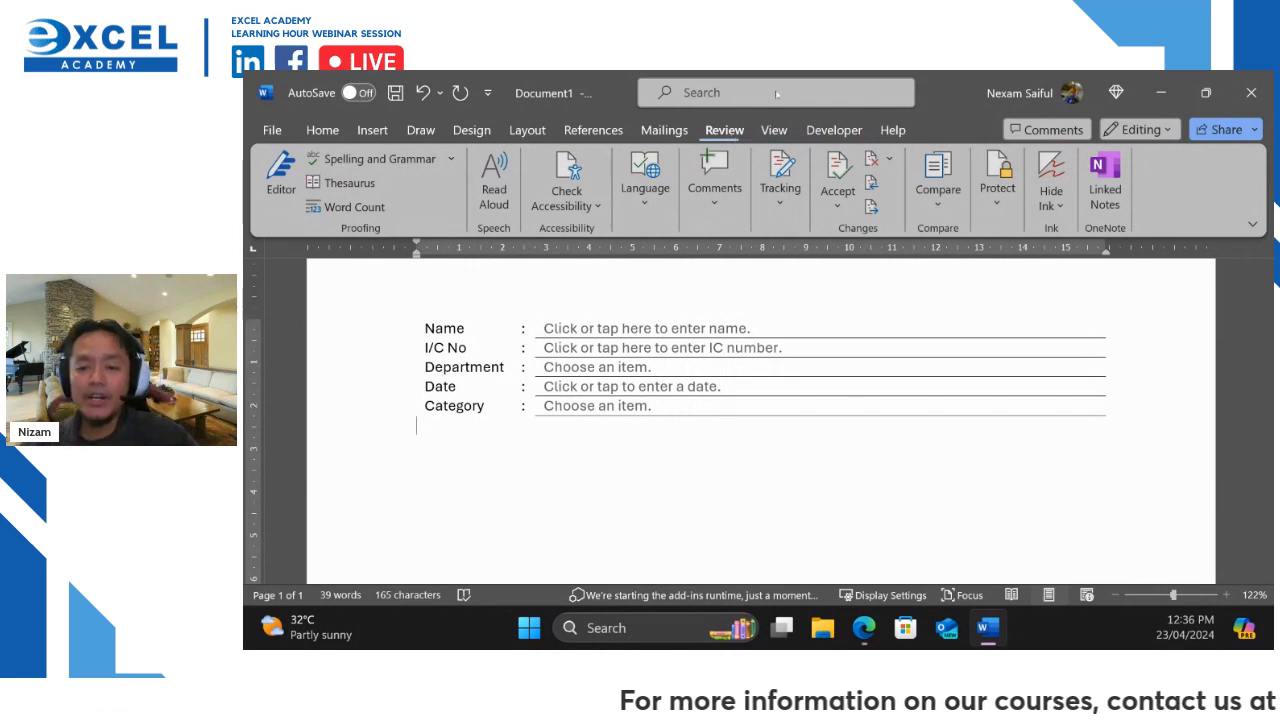
pyautogui.click(996, 190)
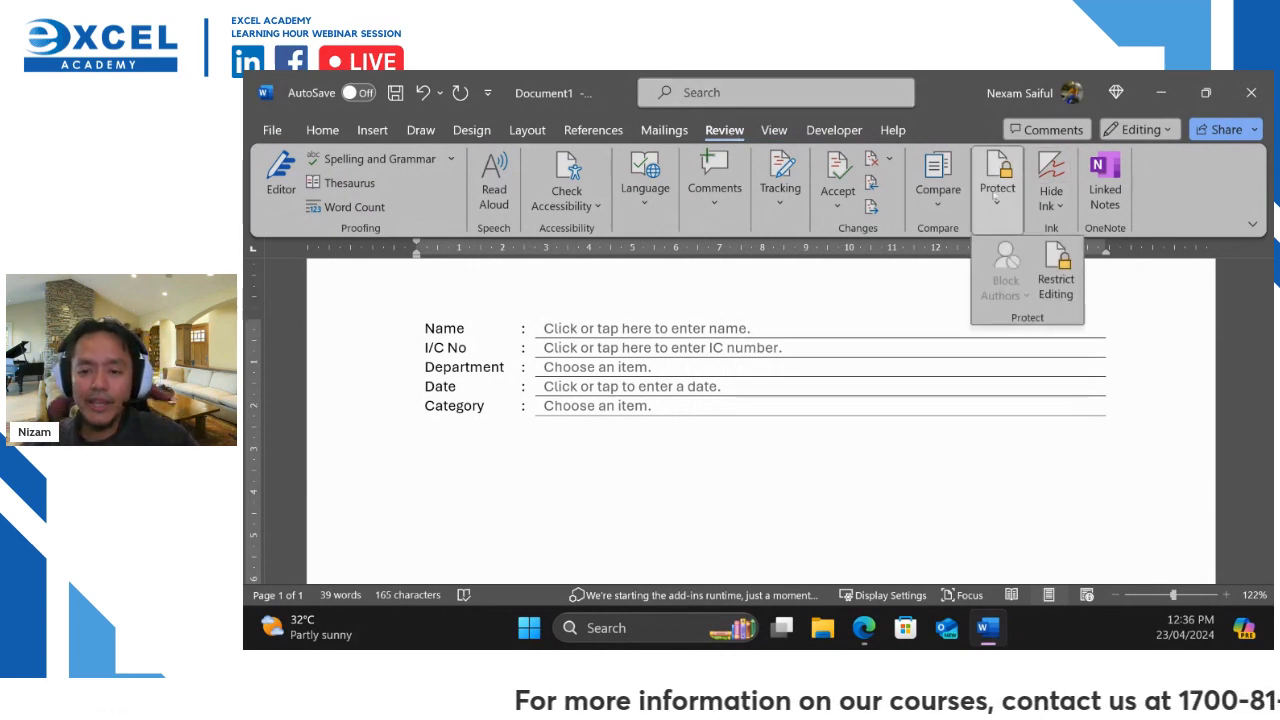
pyautogui.click(1056, 282)
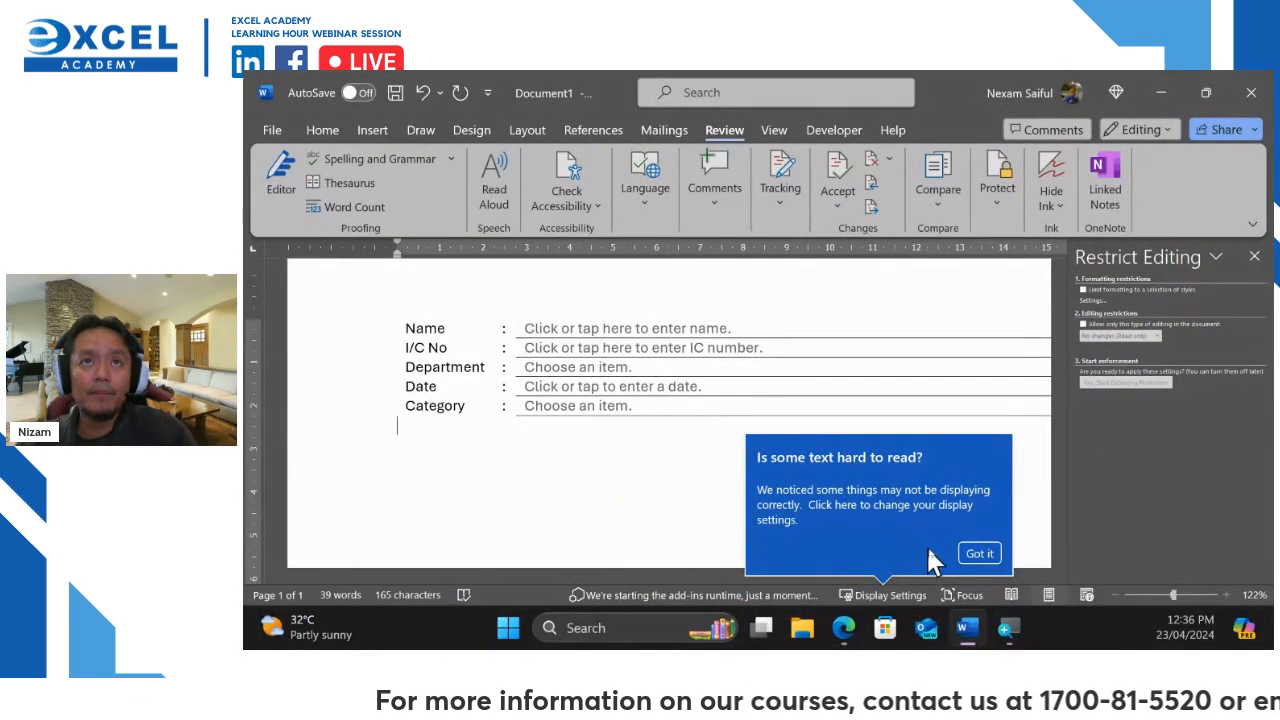
pyautogui.click(978, 556)
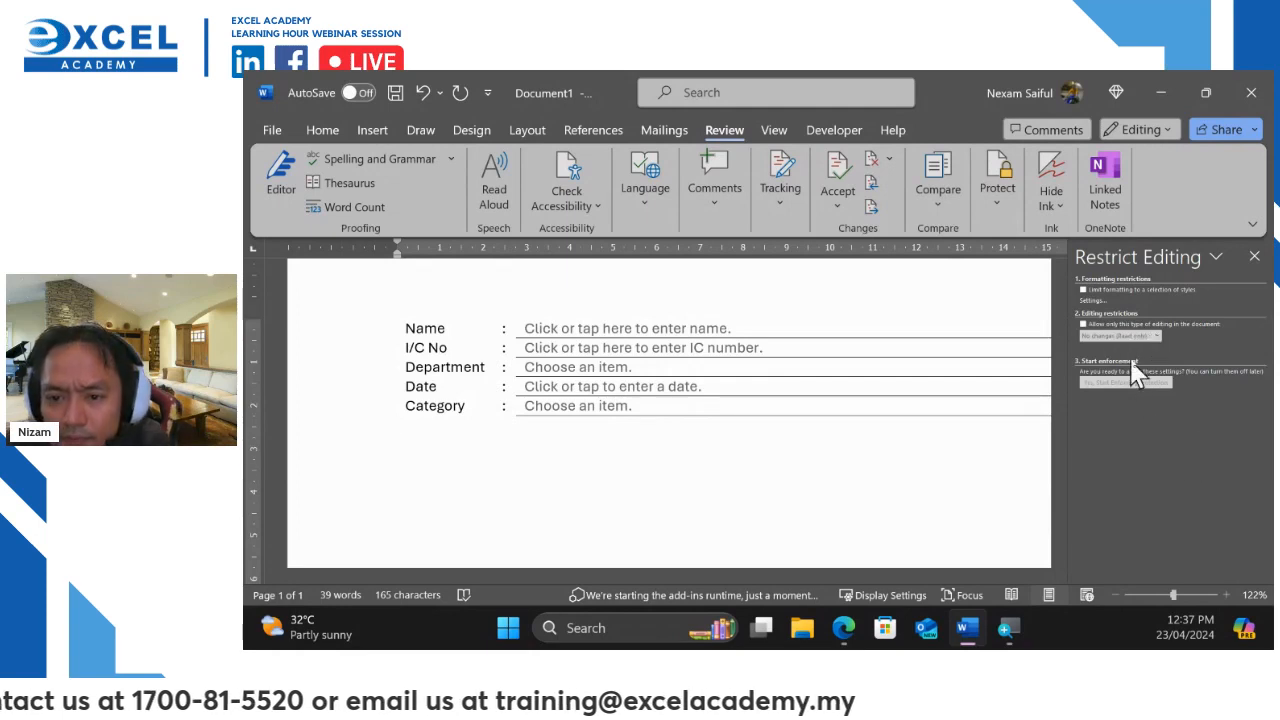
# Allow only 'Filling in forms' editing and choose Yes, Start Enforcing Protection
pyautogui.click(1085, 325)
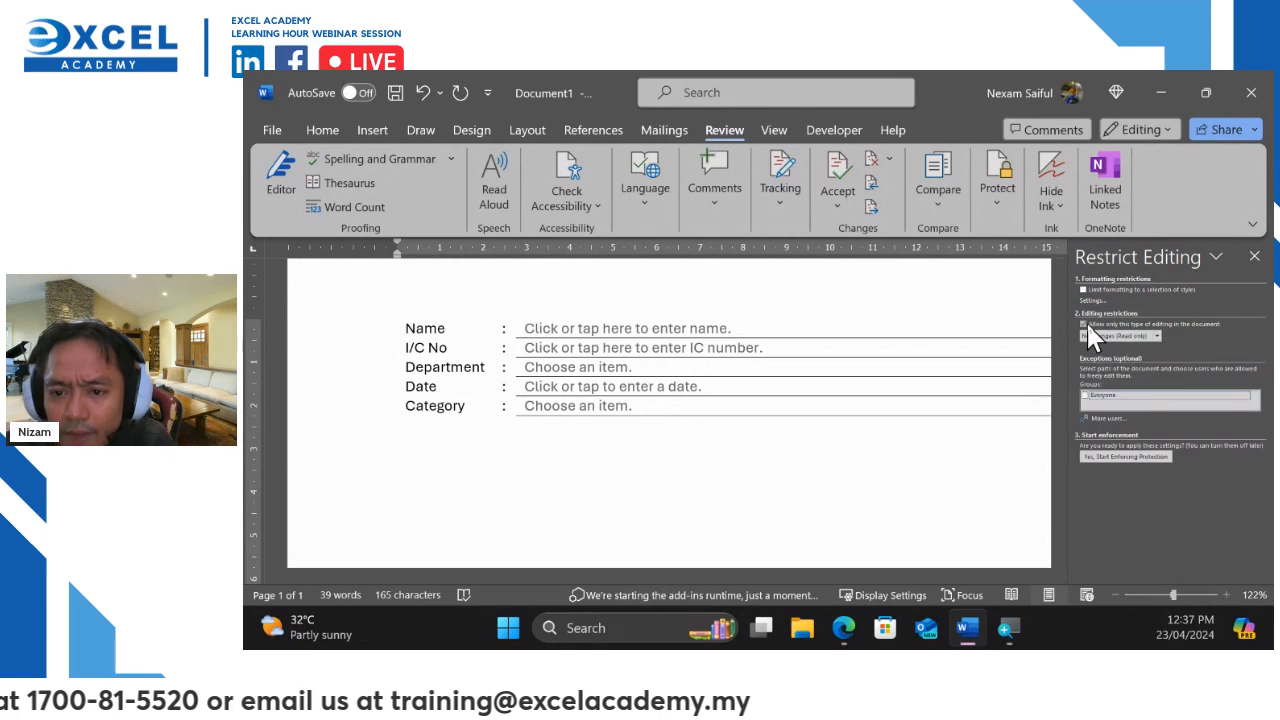
pyautogui.click(1157, 336)
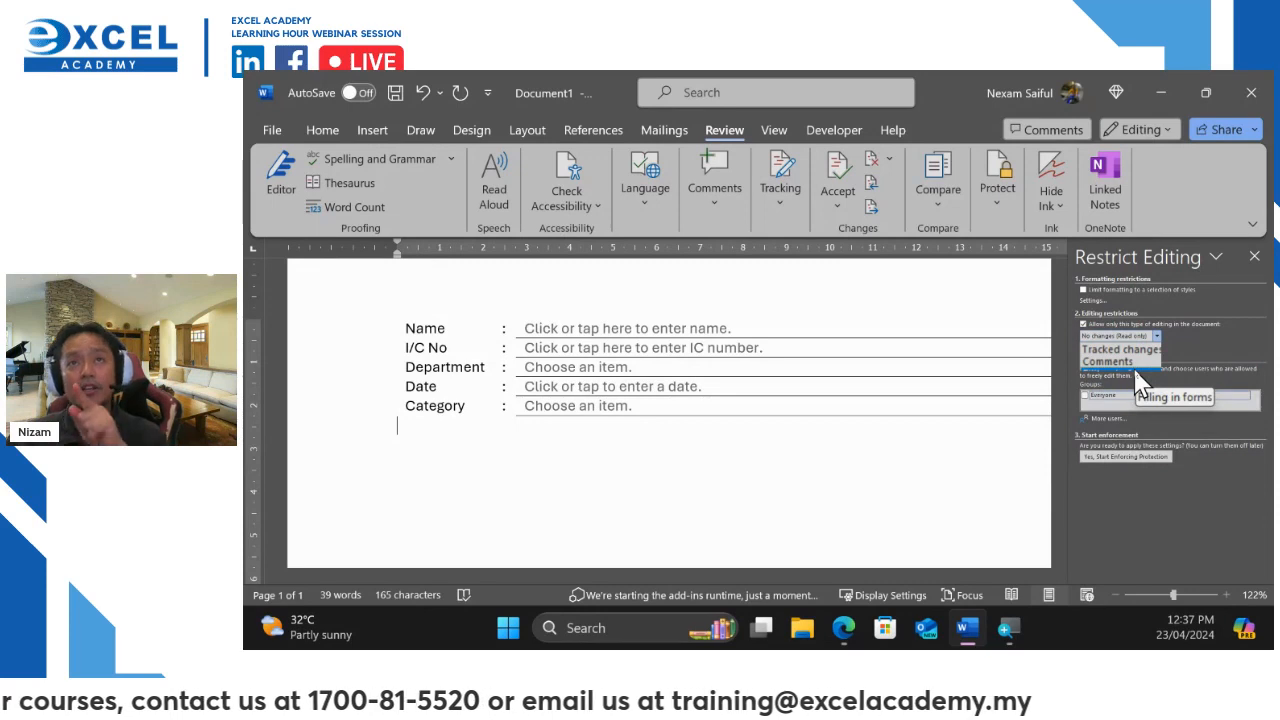
pyautogui.click(1138, 380)
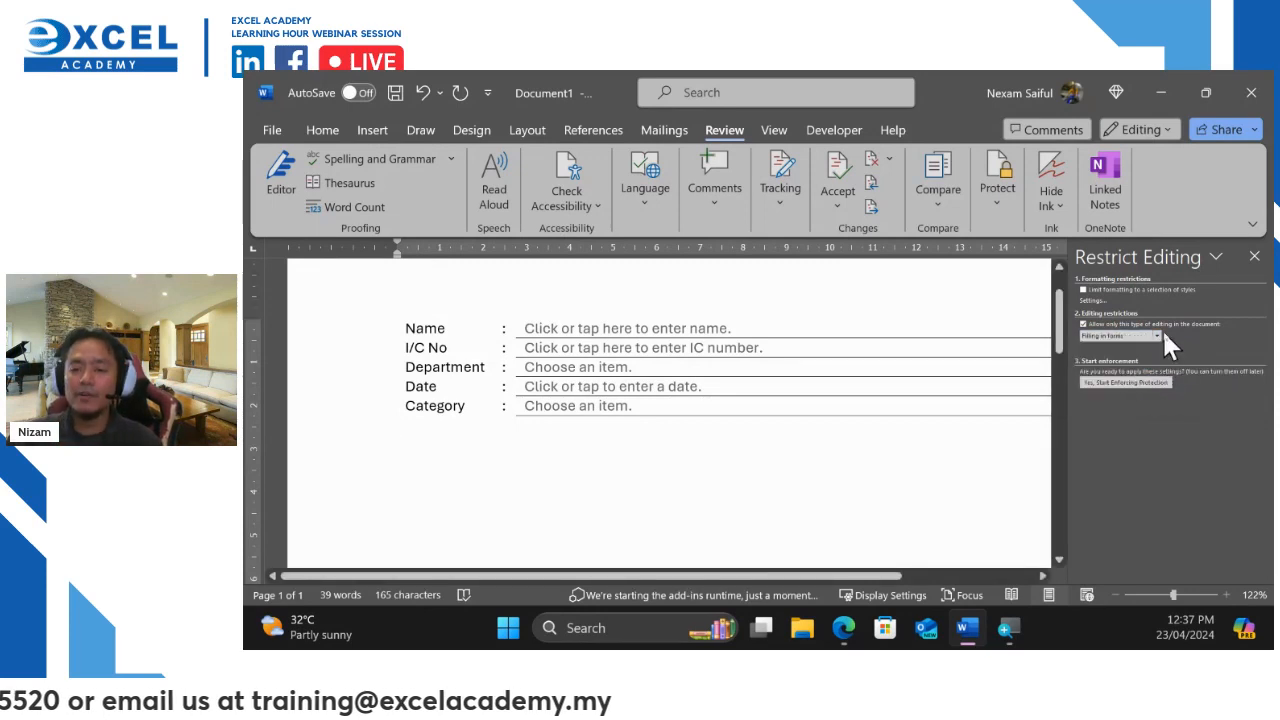
pyautogui.click(1159, 336)
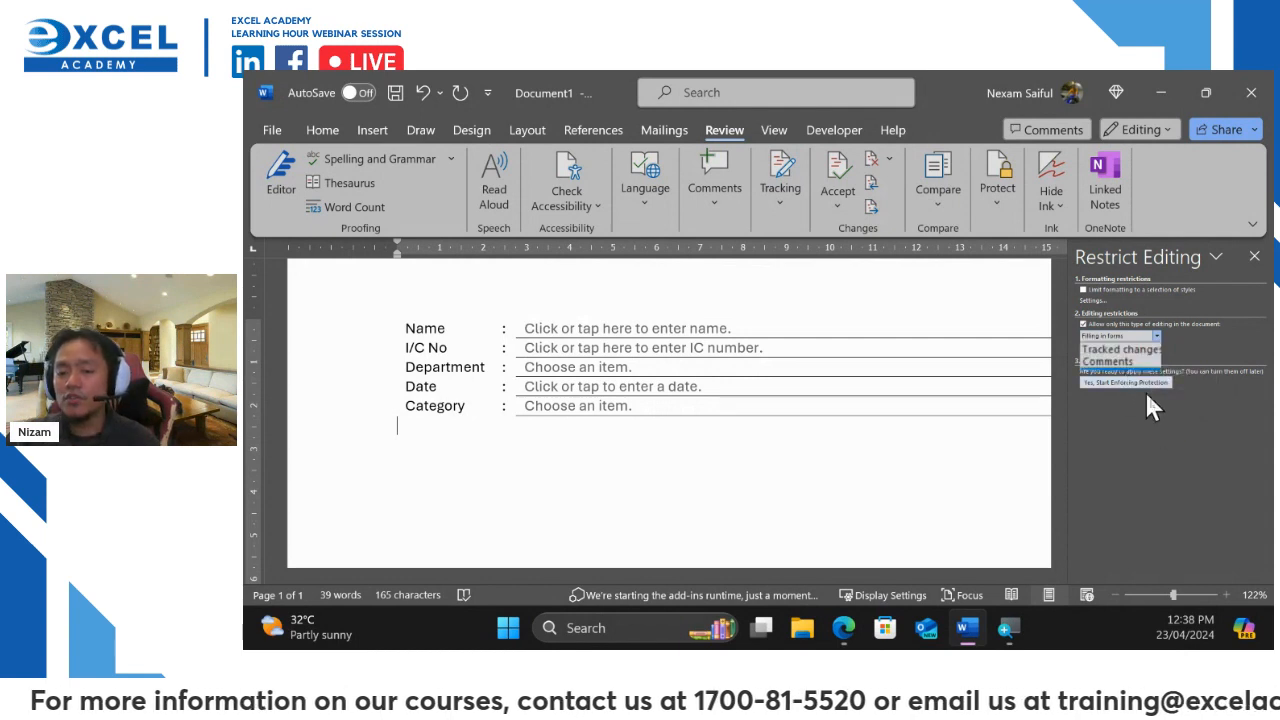
pyautogui.click(1165, 448)
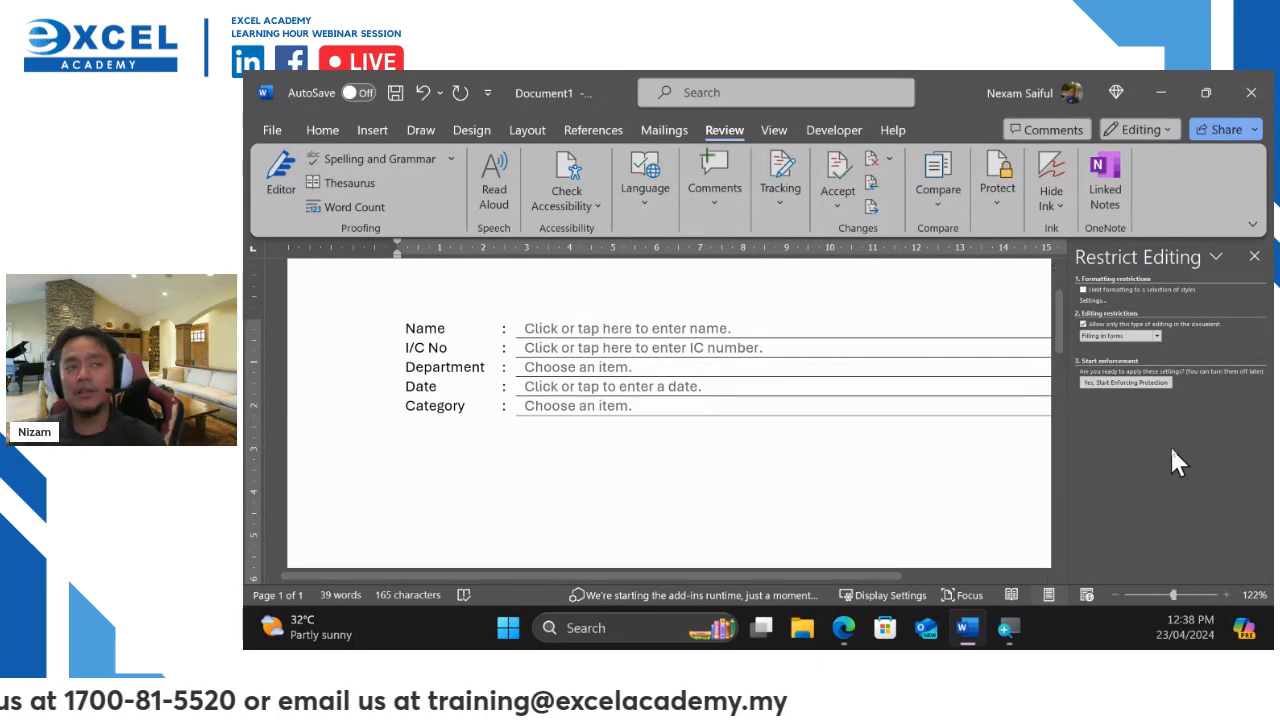
pyautogui.click(1123, 382)
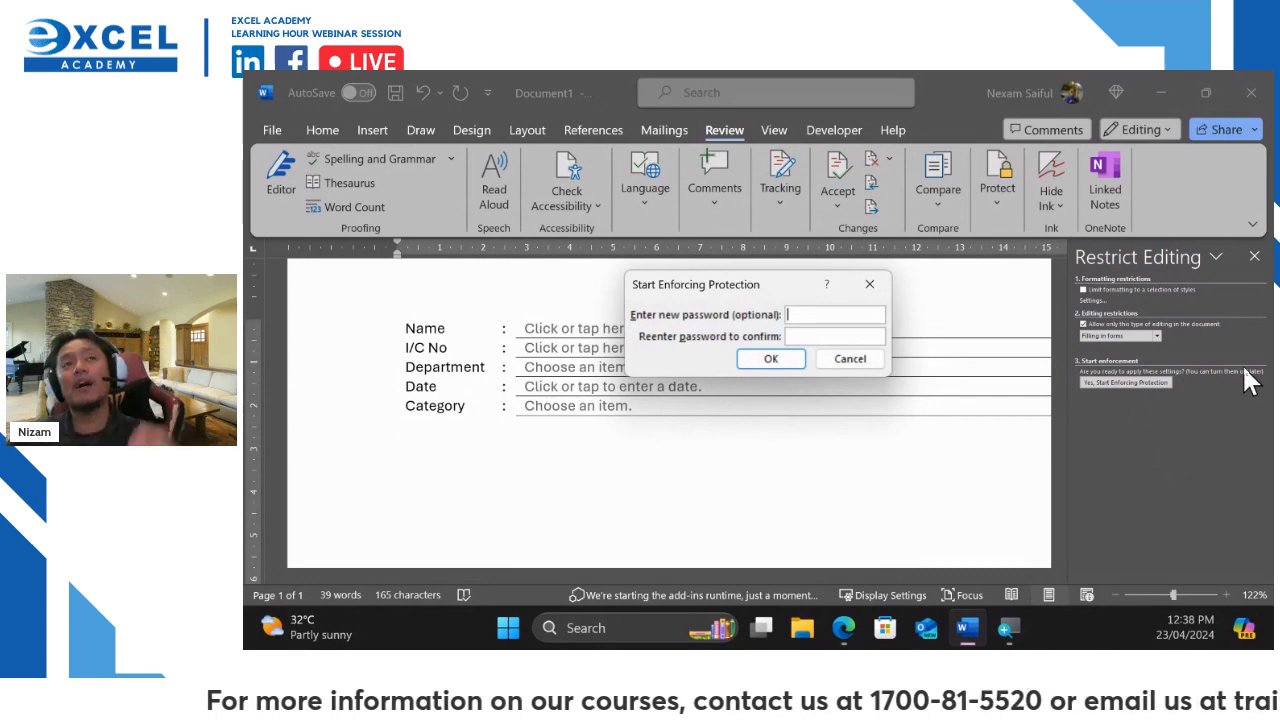
# Enter a password, confirm it in the second field, and enforce protection
pyautogui.write('12345')
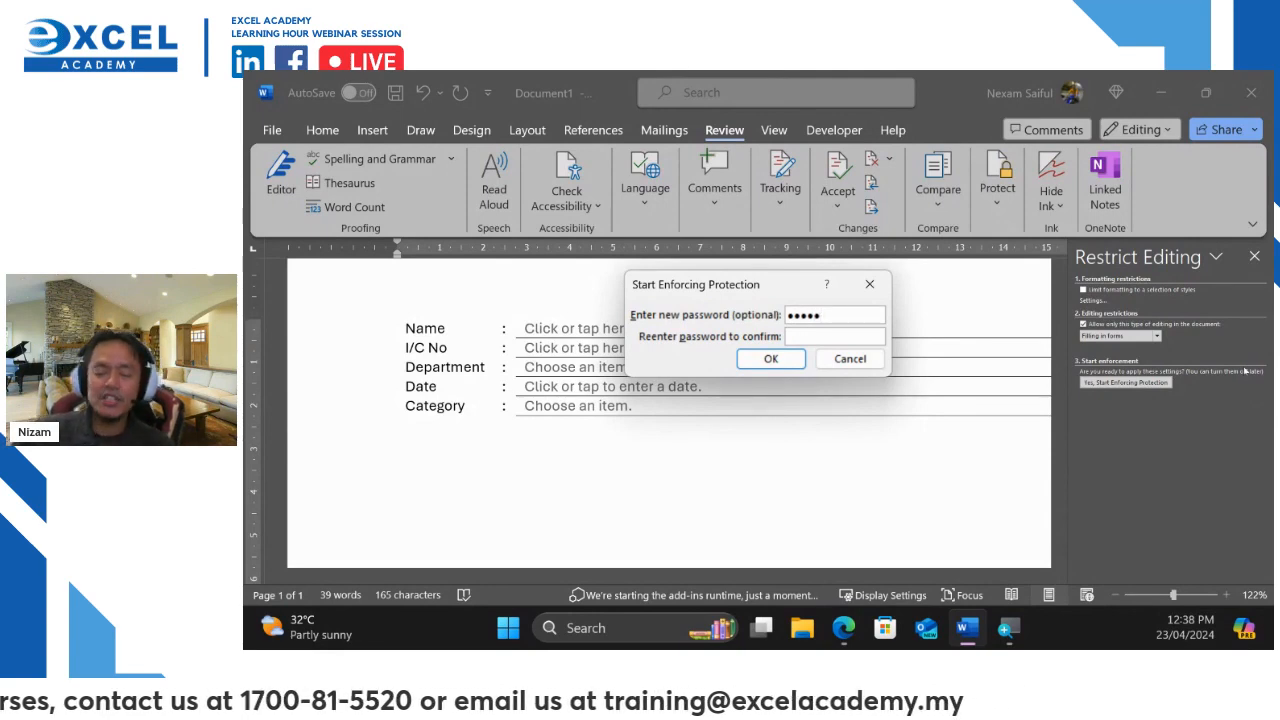
pyautogui.press('BackSpace')
pyautogui.press('BackSpace')
pyautogui.press('BackSpace')
pyautogui.press('BackSpace')
pyautogui.press('BackSpace')
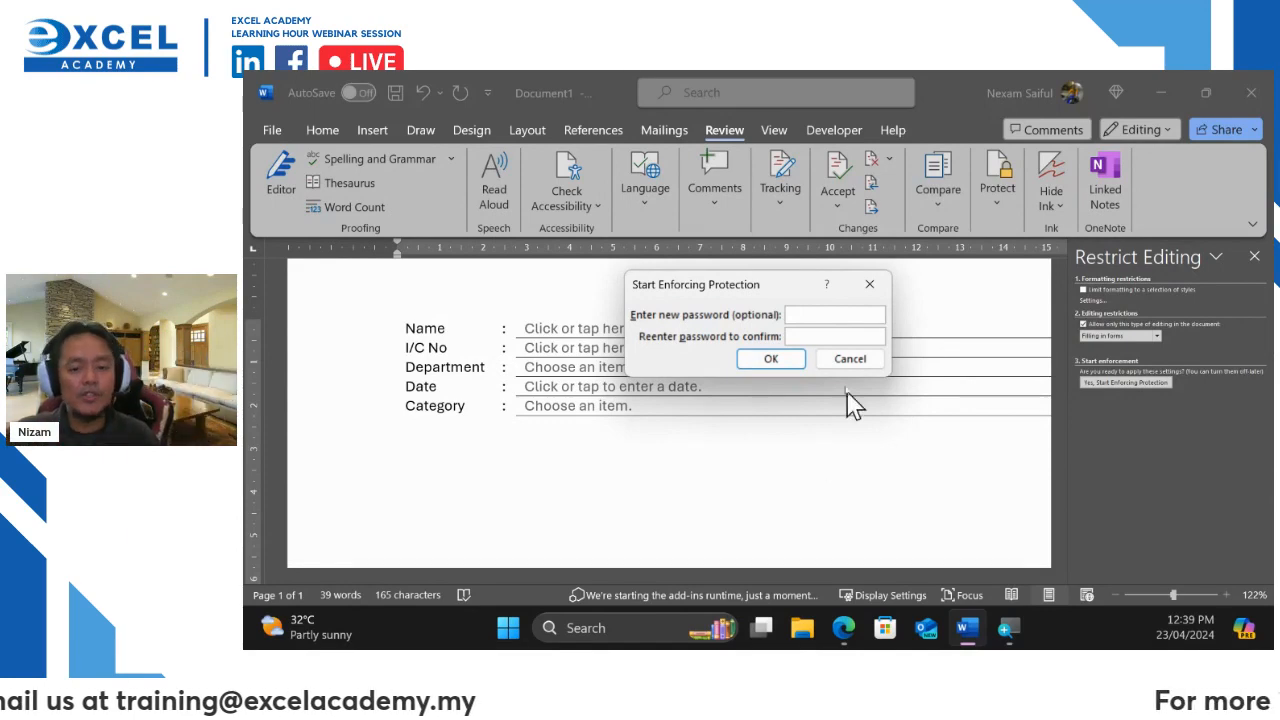
pyautogui.write('123')
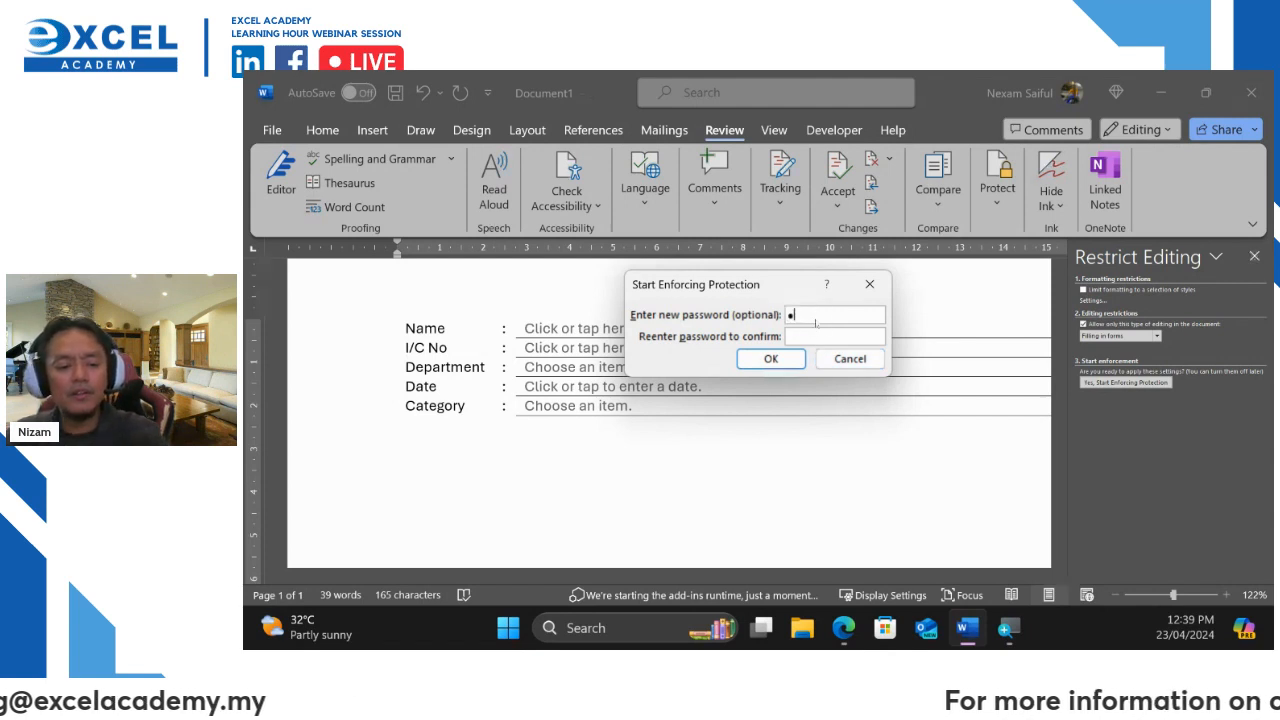
pyautogui.click(860, 338)
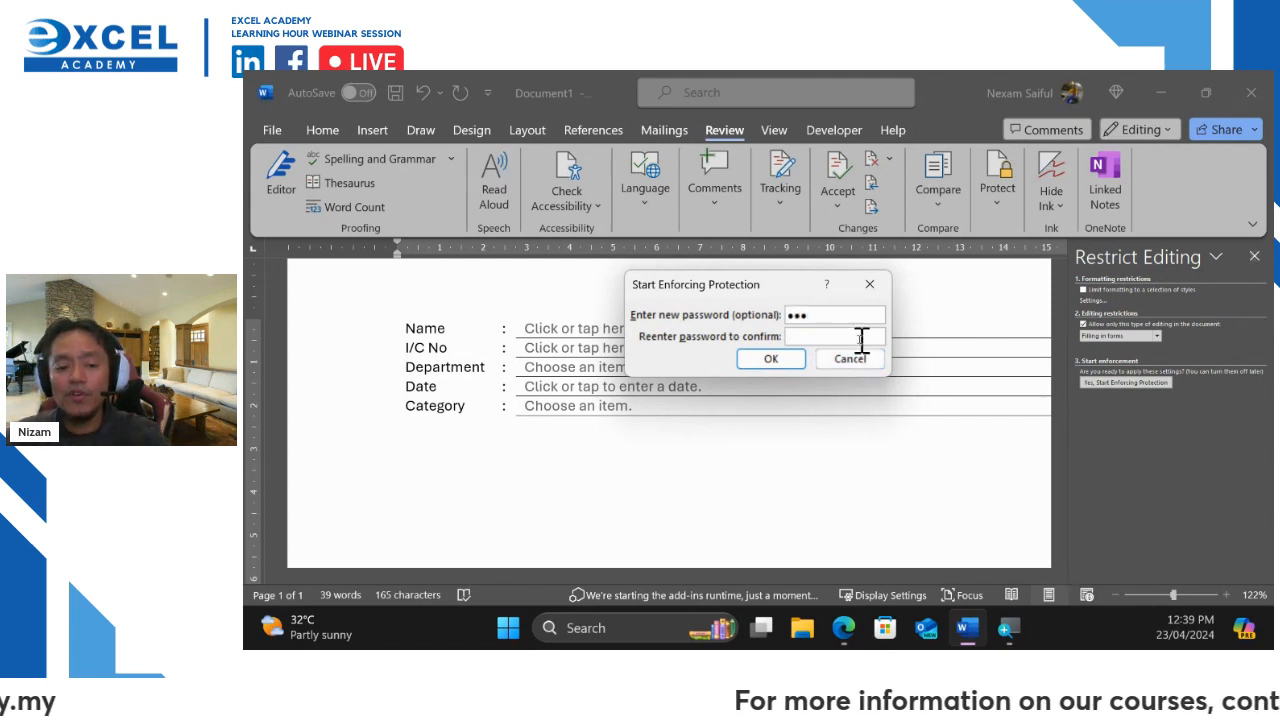
pyautogui.write('123')
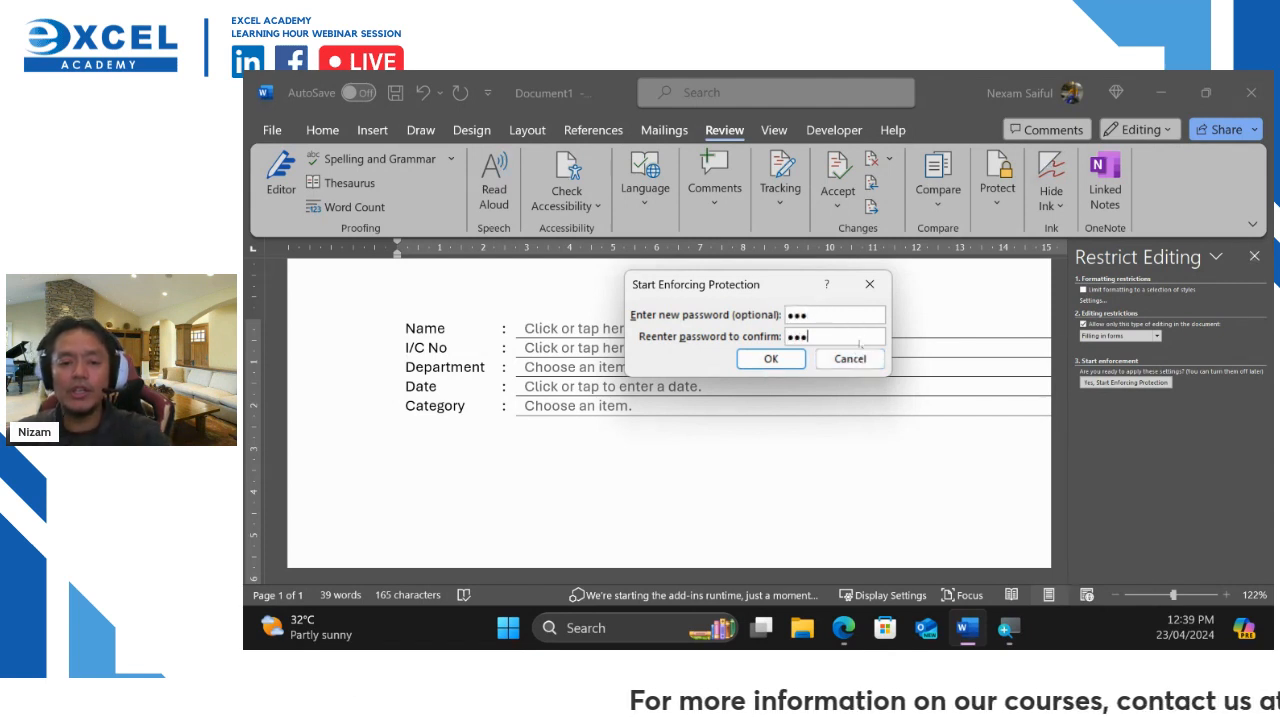
pyautogui.click(772, 360)
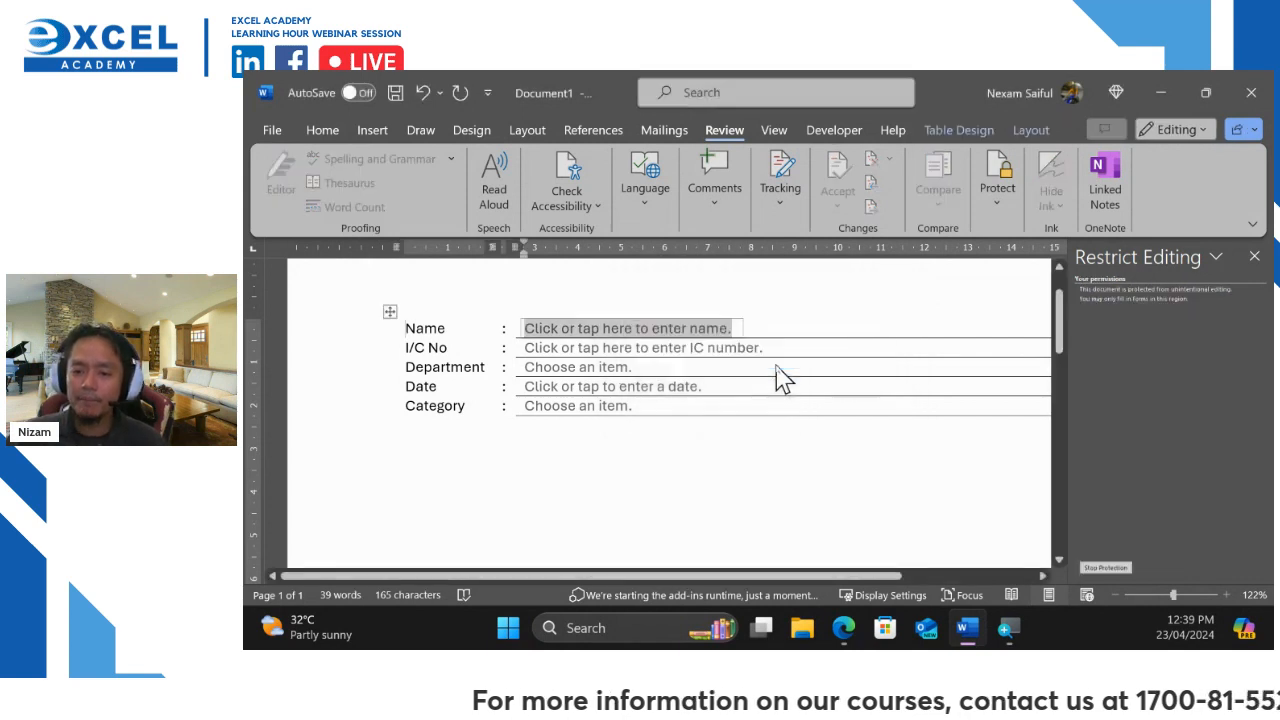
# Close and reopen Restrict Editing, cancel Stop Protection, then close the pane
pyautogui.click(1254, 256)
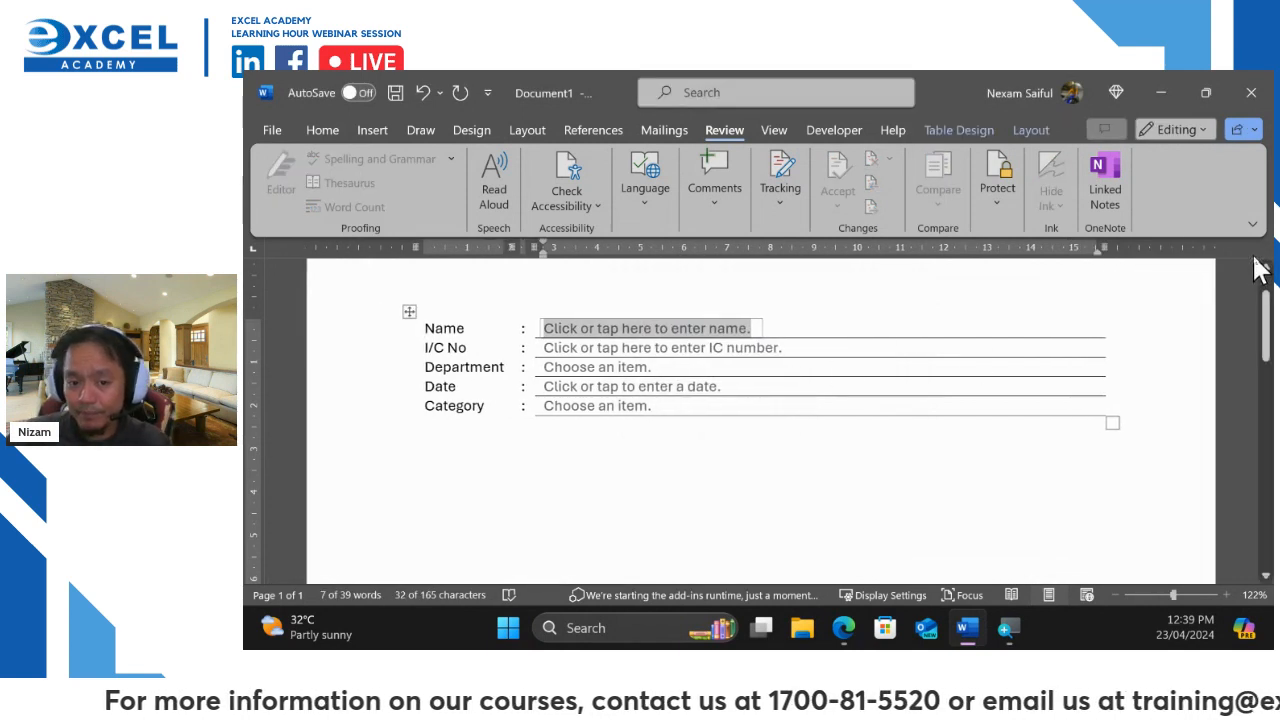
pyautogui.click(738, 546)
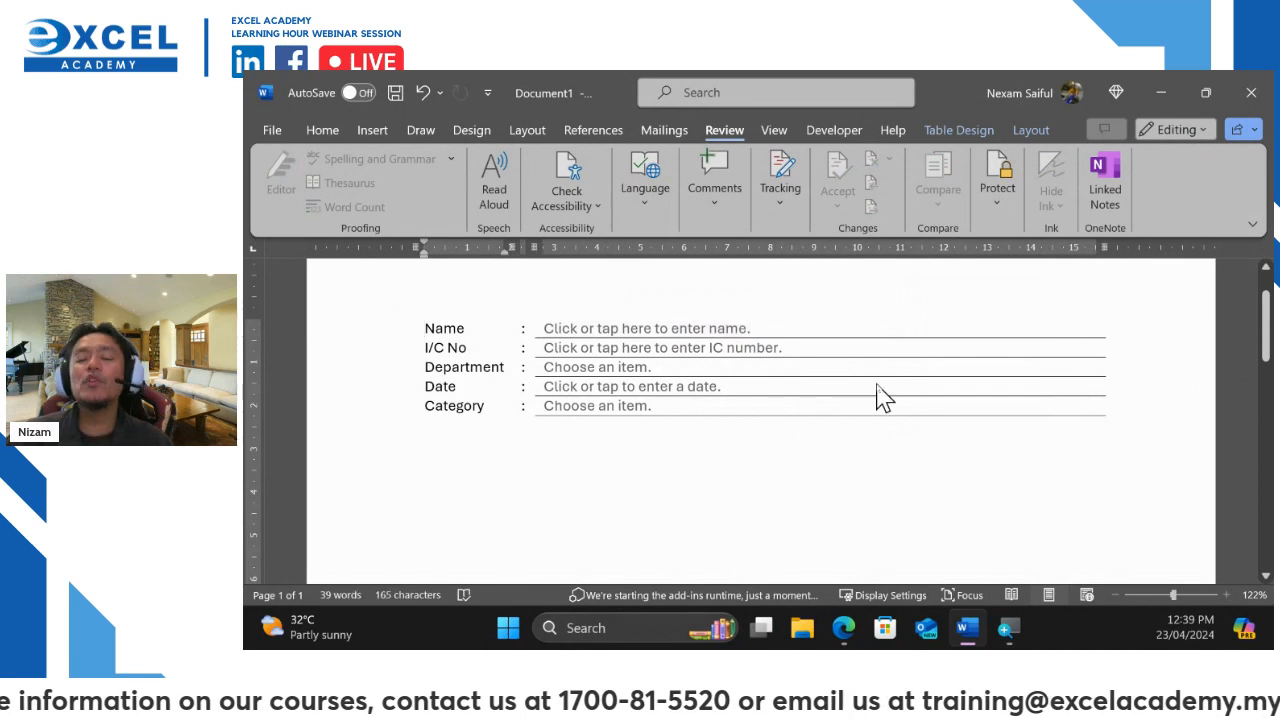
pyautogui.click(997, 188)
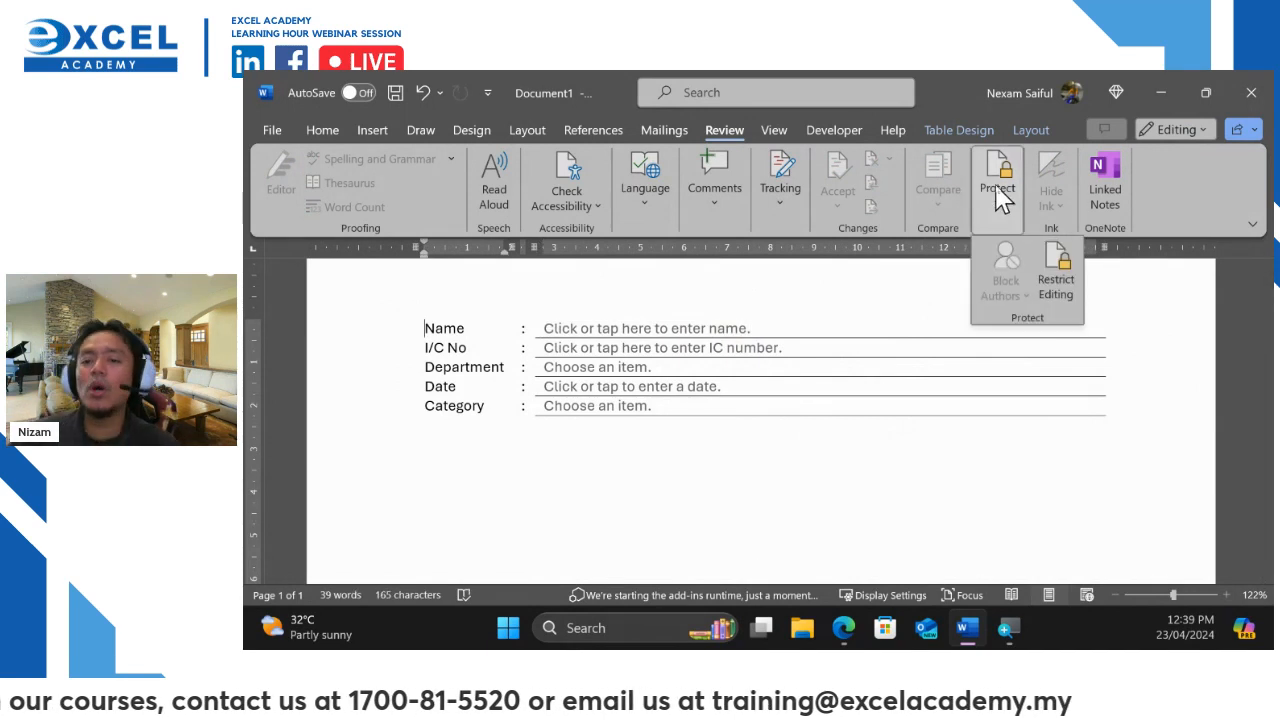
pyautogui.click(1056, 272)
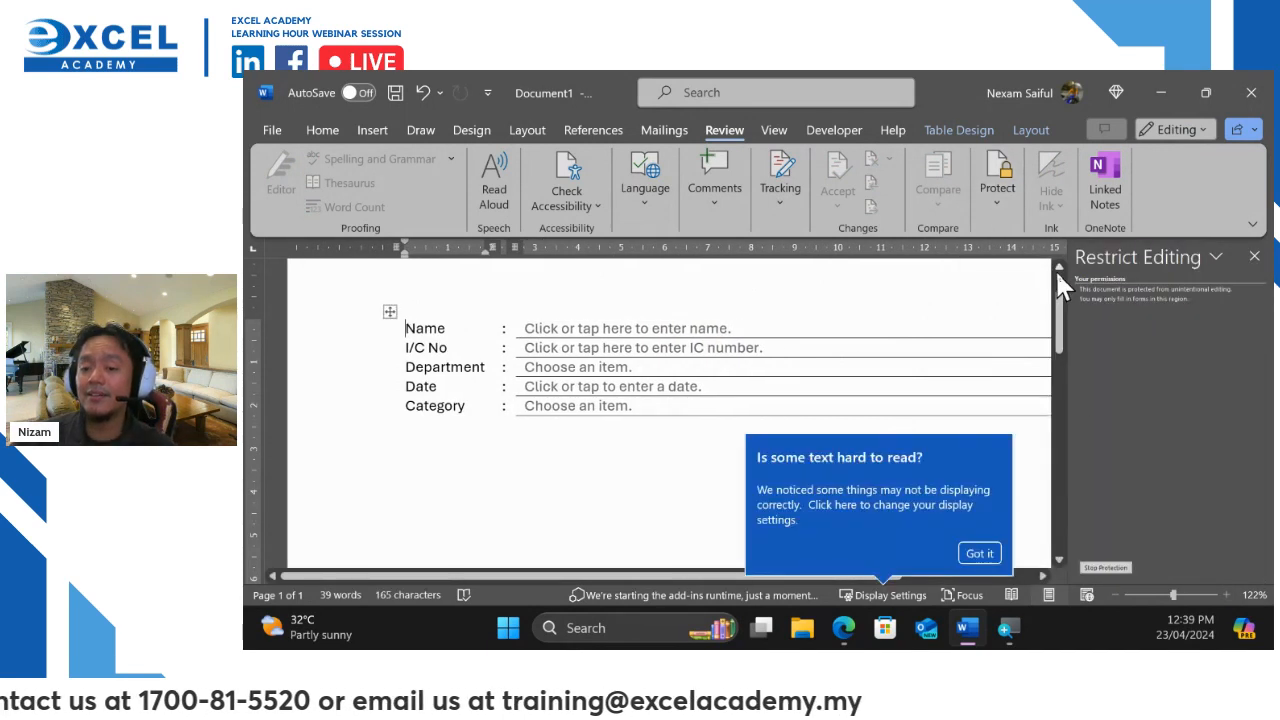
pyautogui.click(1105, 567)
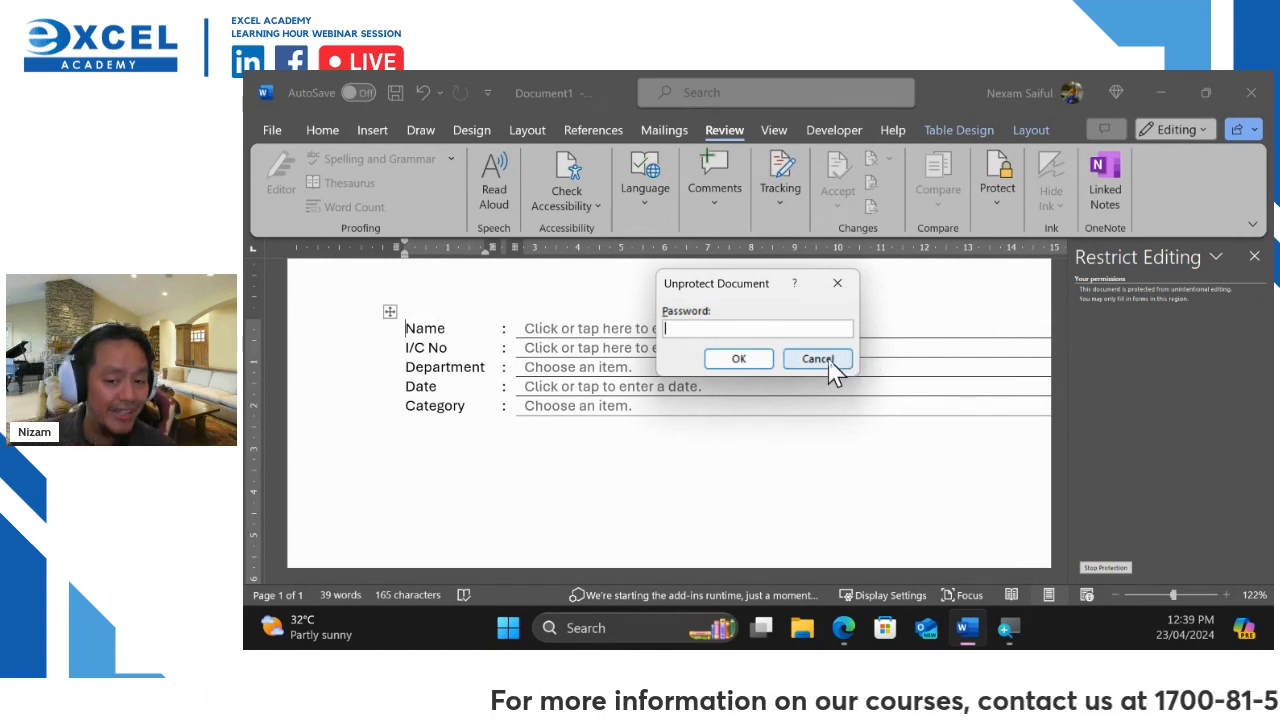
pyautogui.click(817, 359)
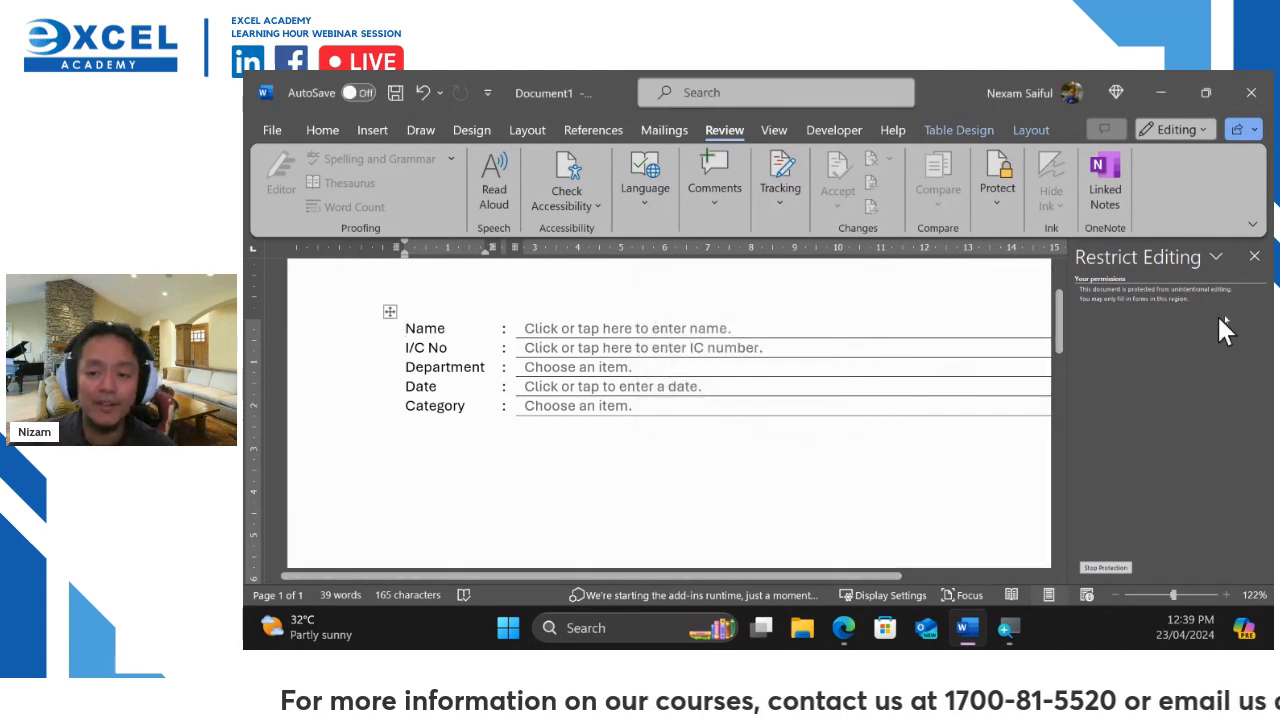
pyautogui.click(1254, 257)
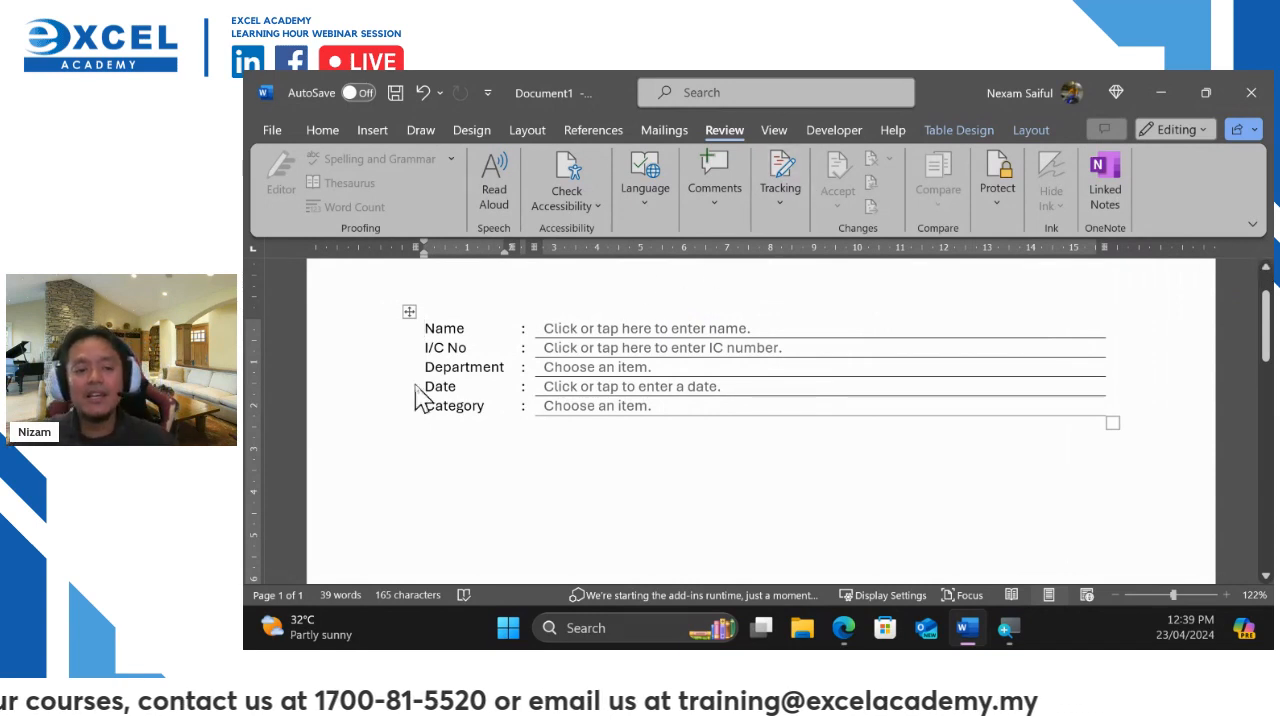
# Check that only the five form fields can be selected in the protected form
pyautogui.click(438, 331)
pyautogui.click(443, 345)
pyautogui.click(440, 332)
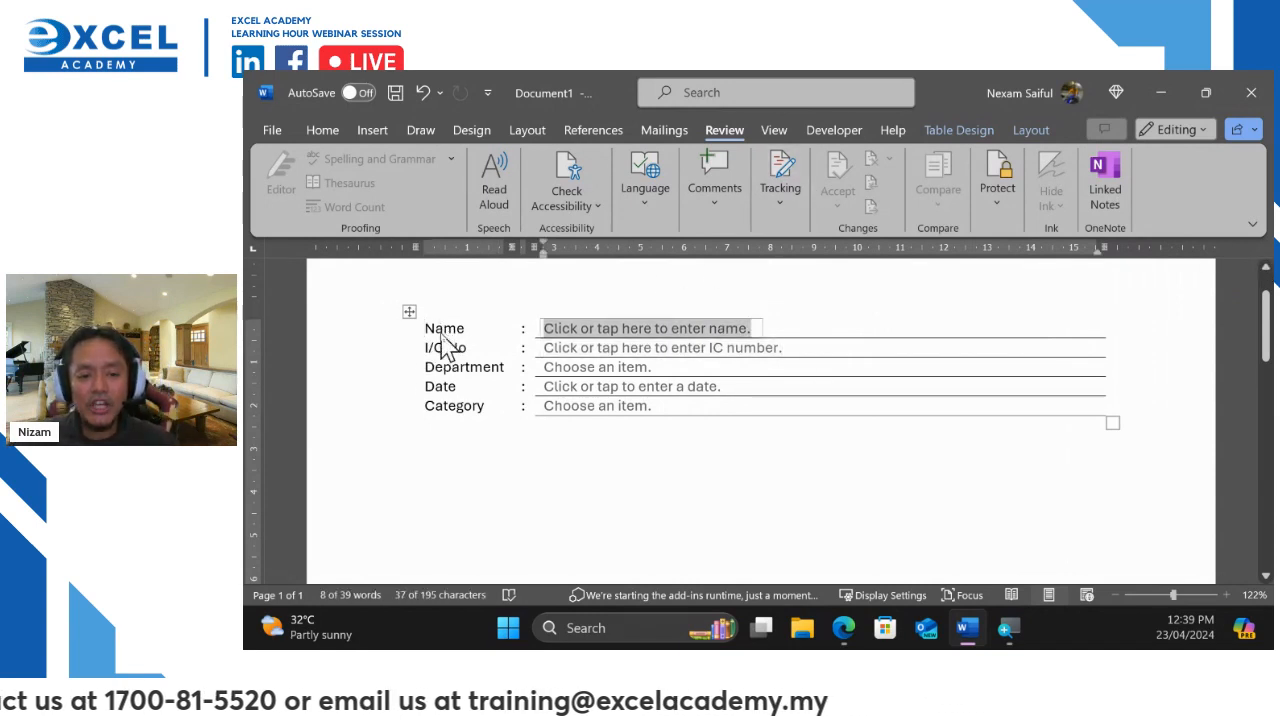
pyautogui.click(440, 348)
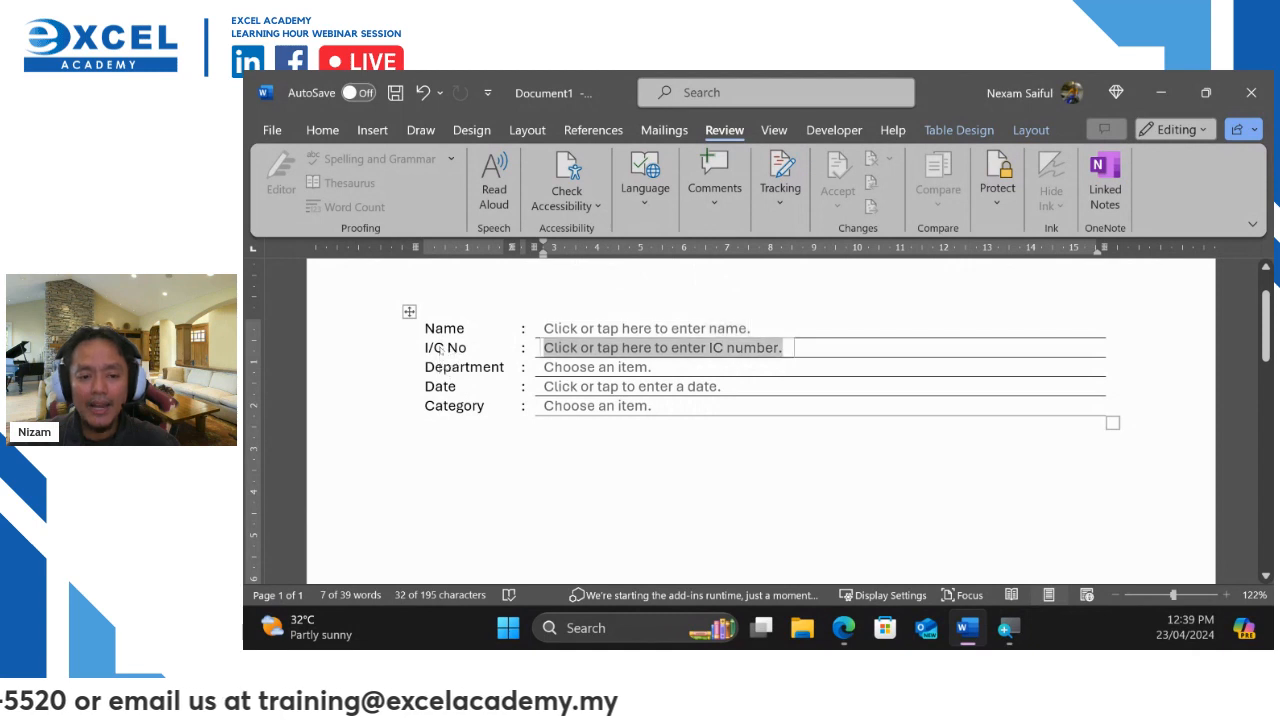
pyautogui.click(443, 370)
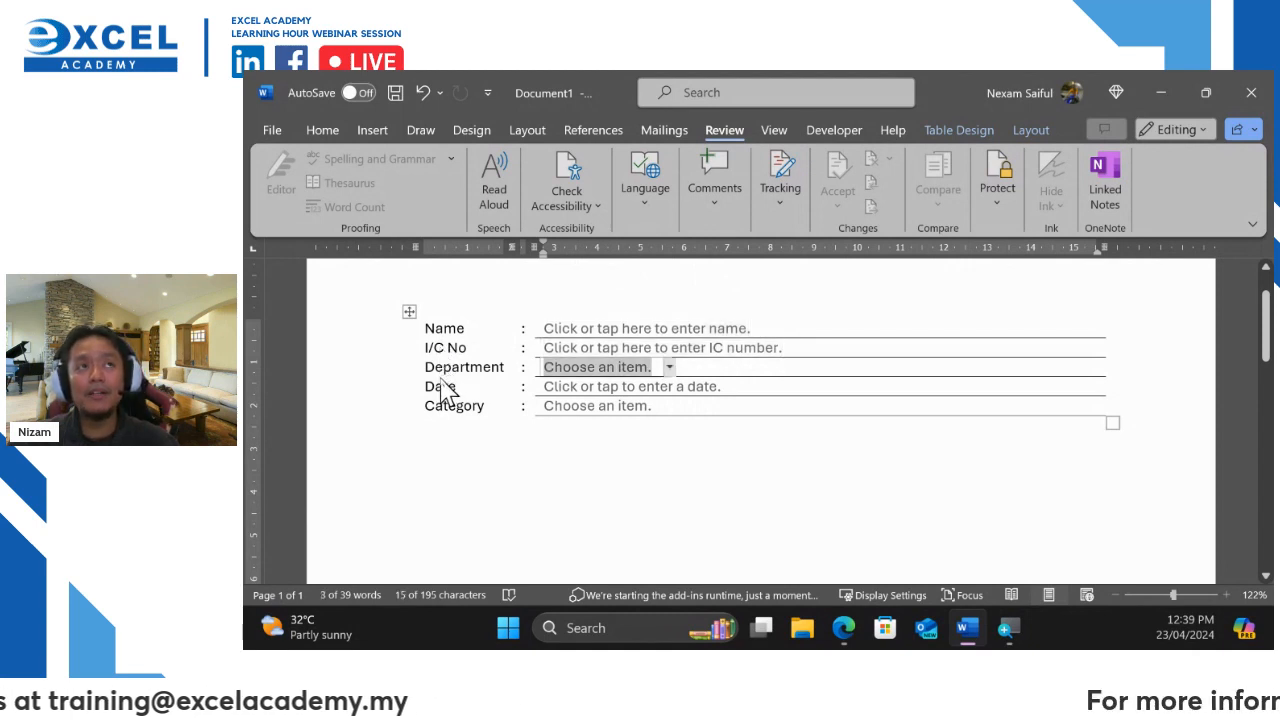
pyautogui.click(443, 387)
pyautogui.click(449, 414)
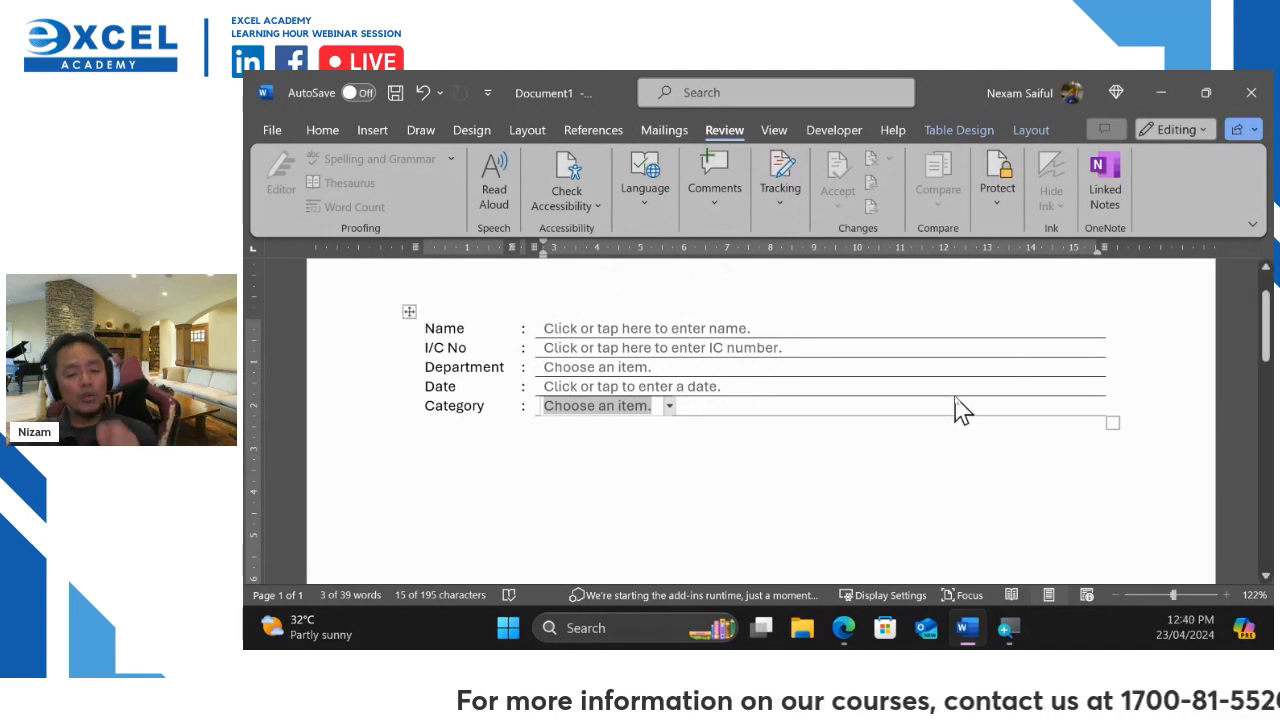
pyautogui.click(711, 333)
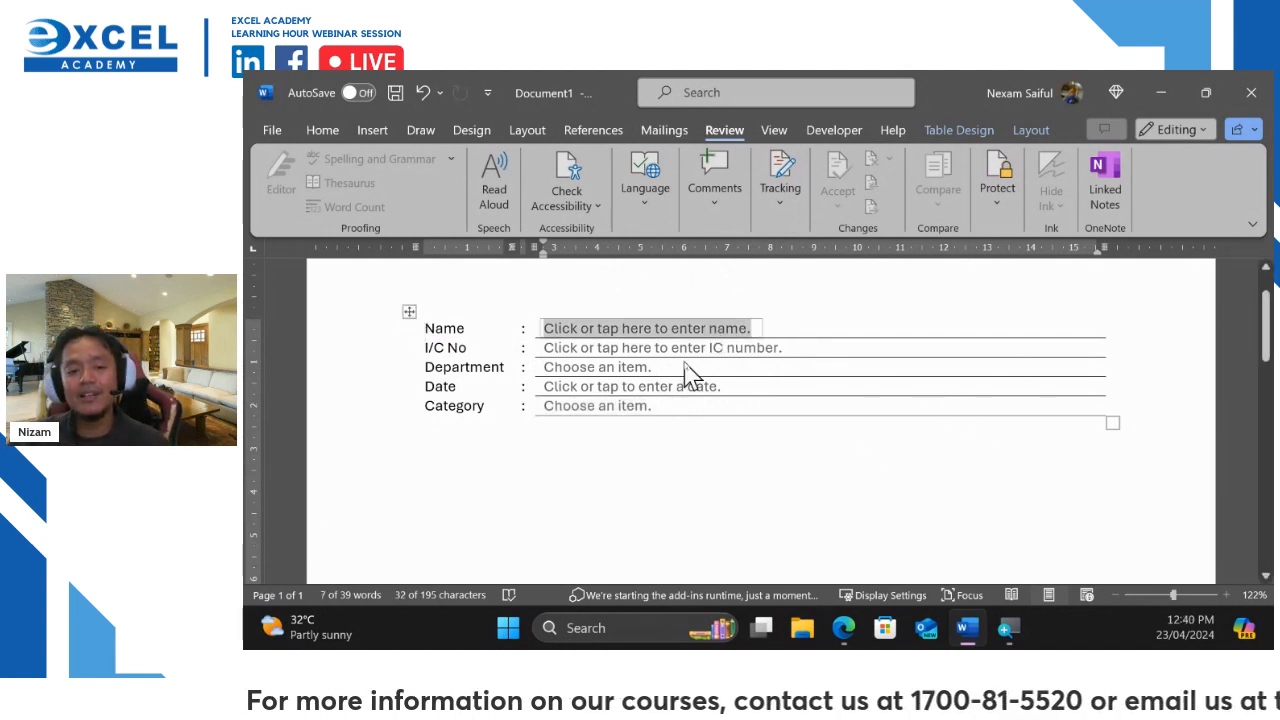
pyautogui.press('Down')
pyautogui.press('Down')
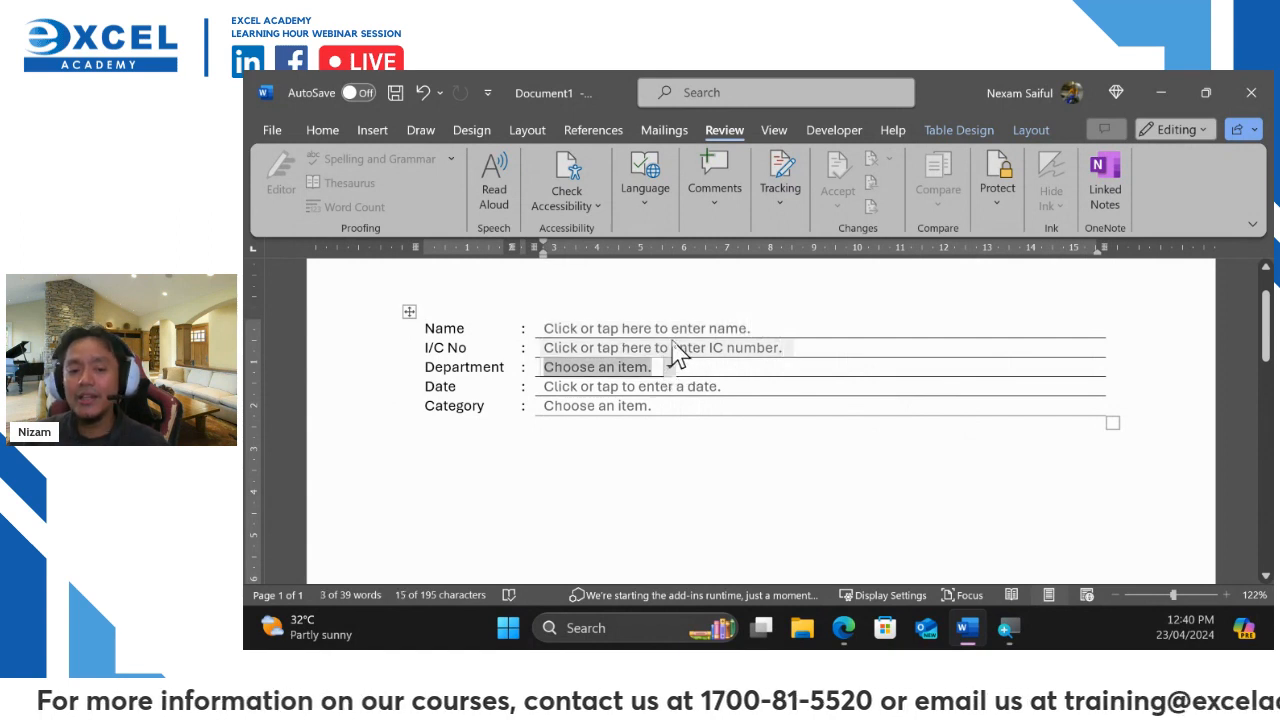
# Fill in the person's name and I/C number fields
pyautogui.click(688, 332)
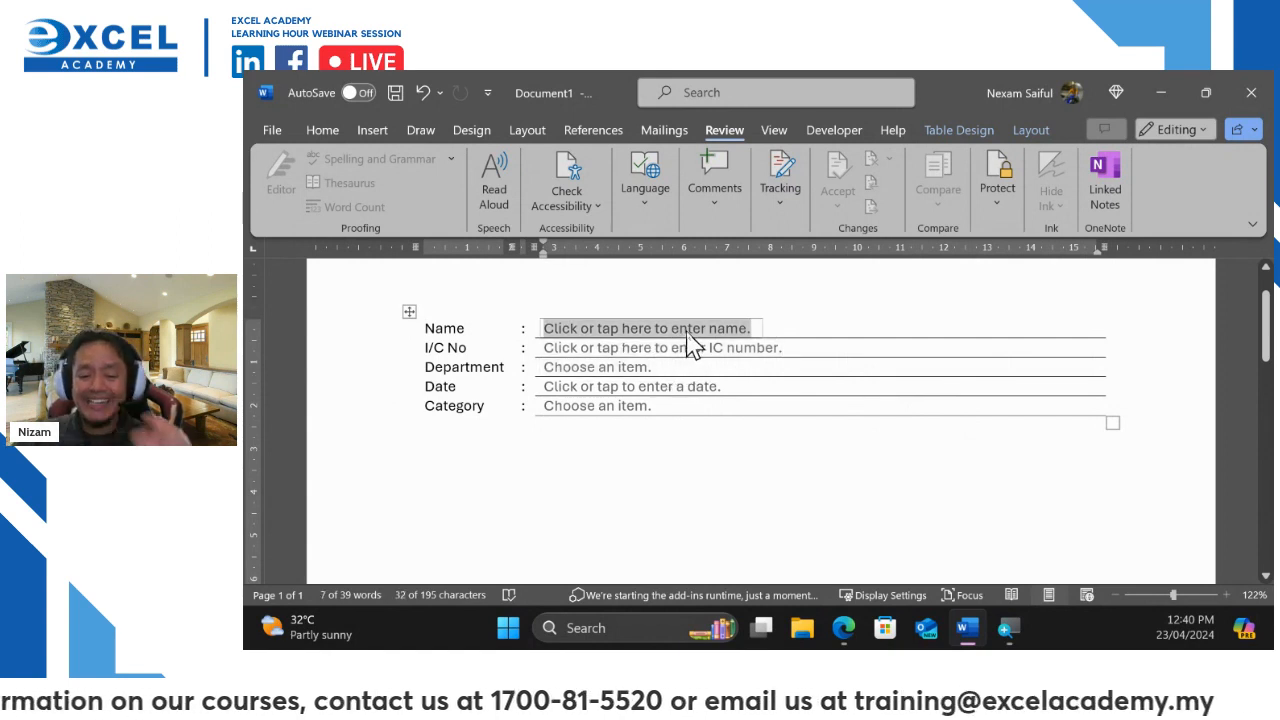
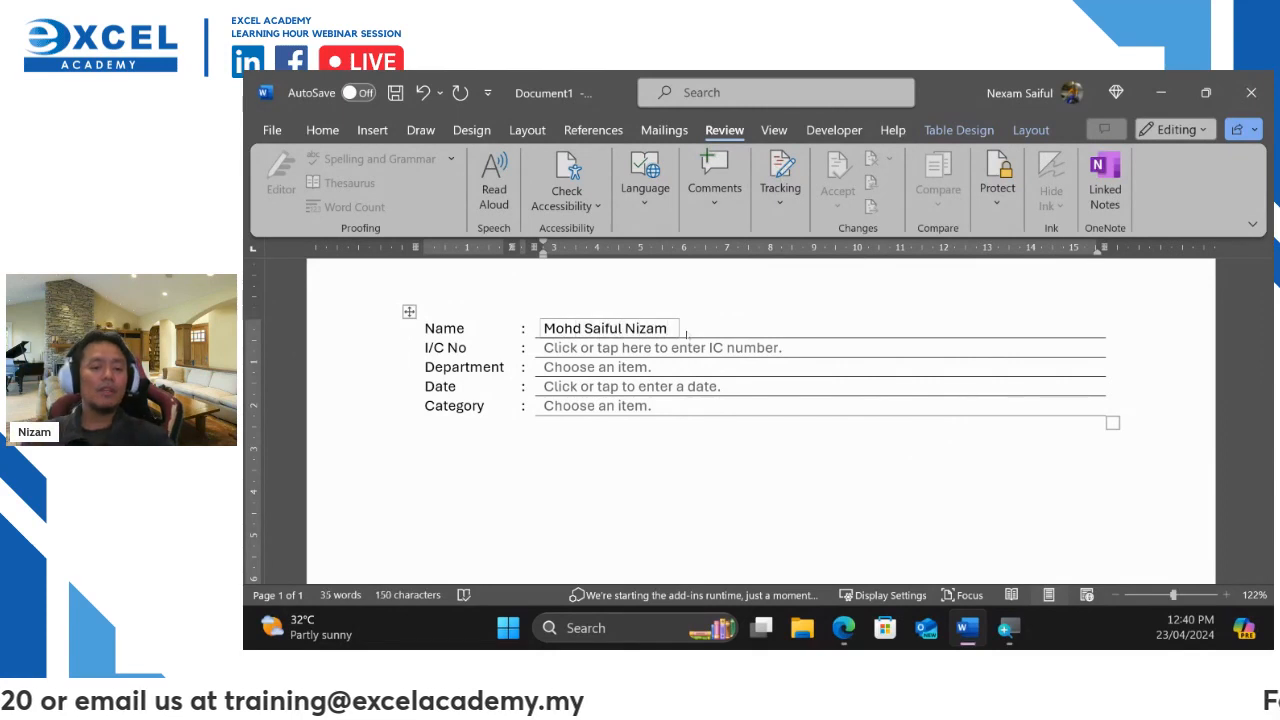
pyautogui.click(718, 357)
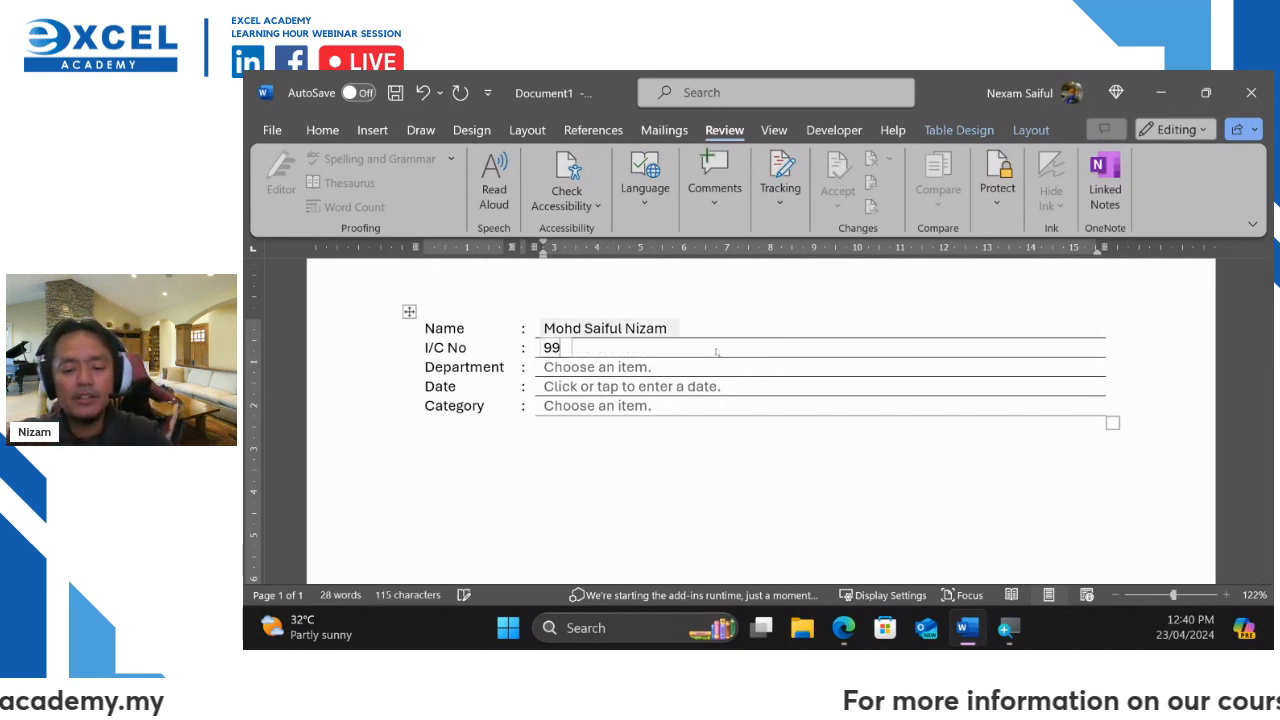
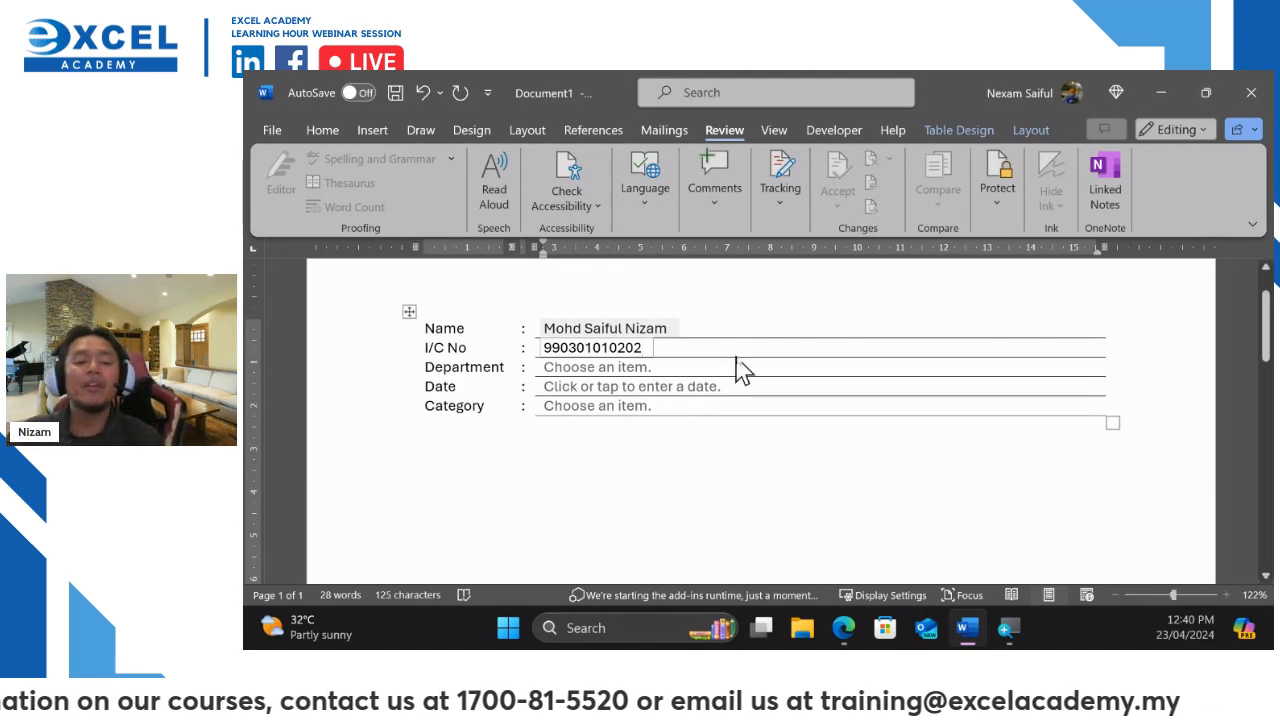
# Choose Finance as department, today's date (23 April 2024), and Kids (6-12) as category
pyautogui.click(622, 368)
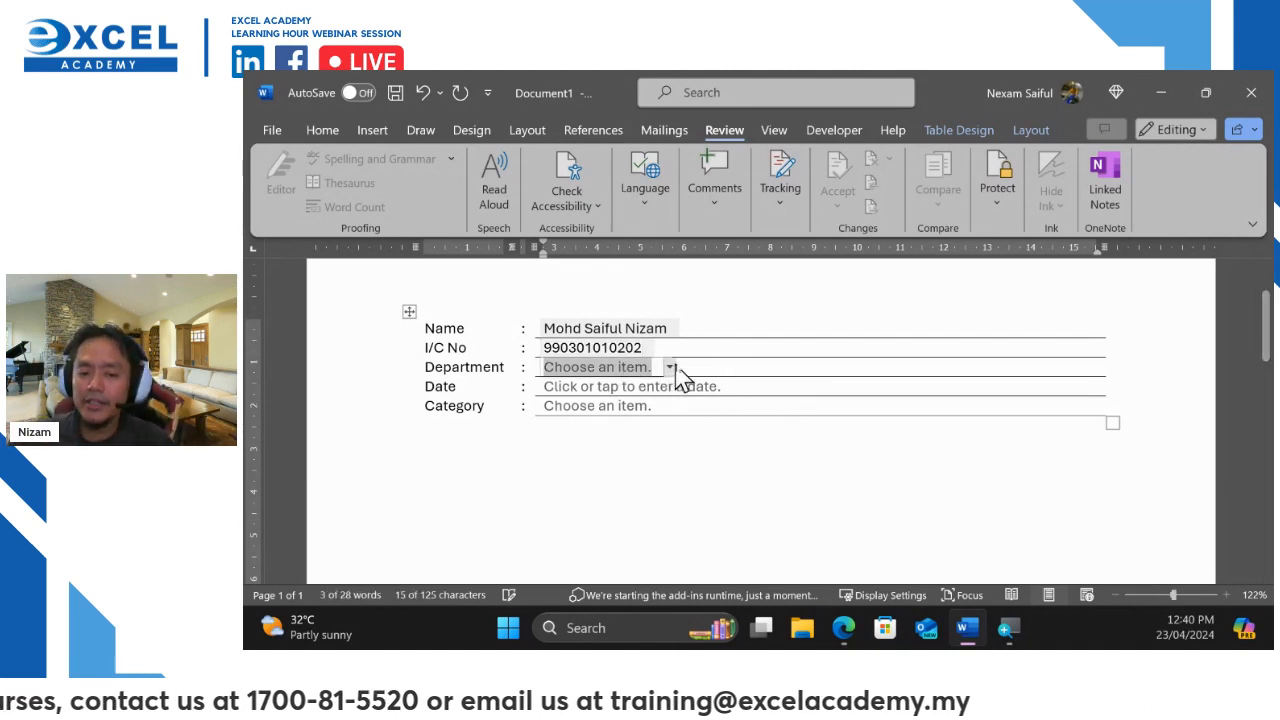
pyautogui.click(669, 368)
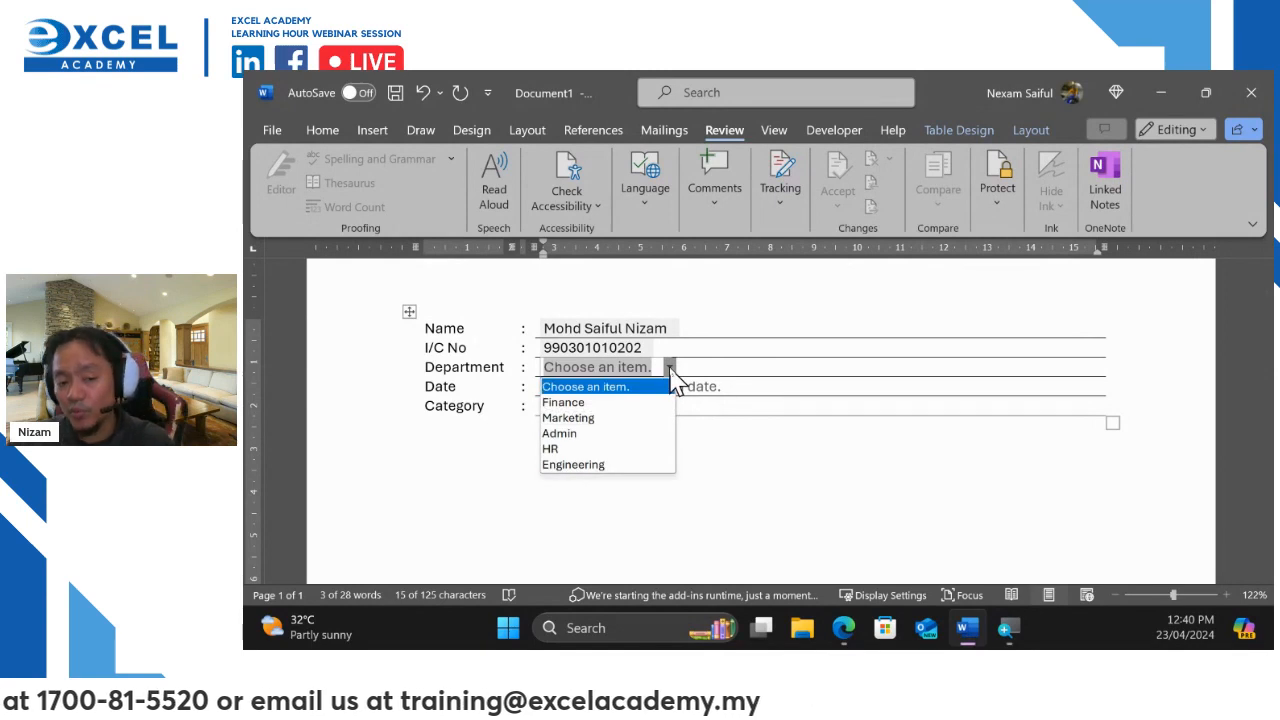
pyautogui.click(613, 403)
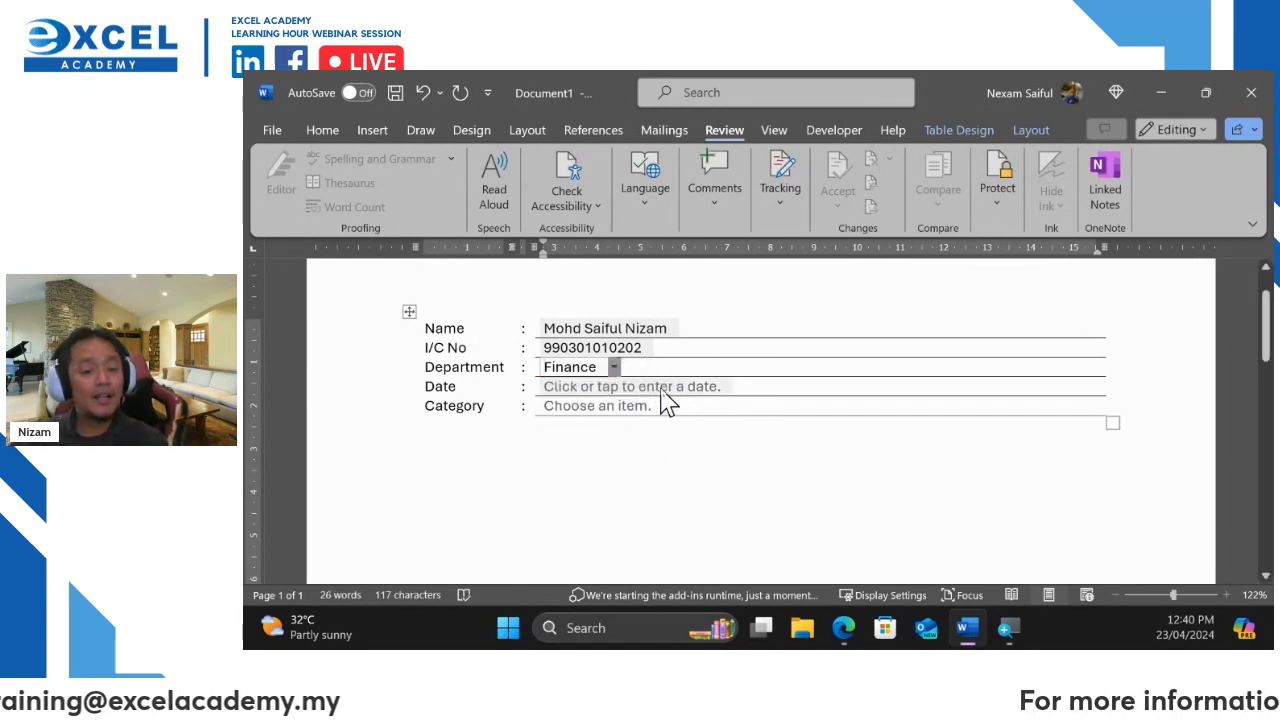
pyautogui.click(664, 398)
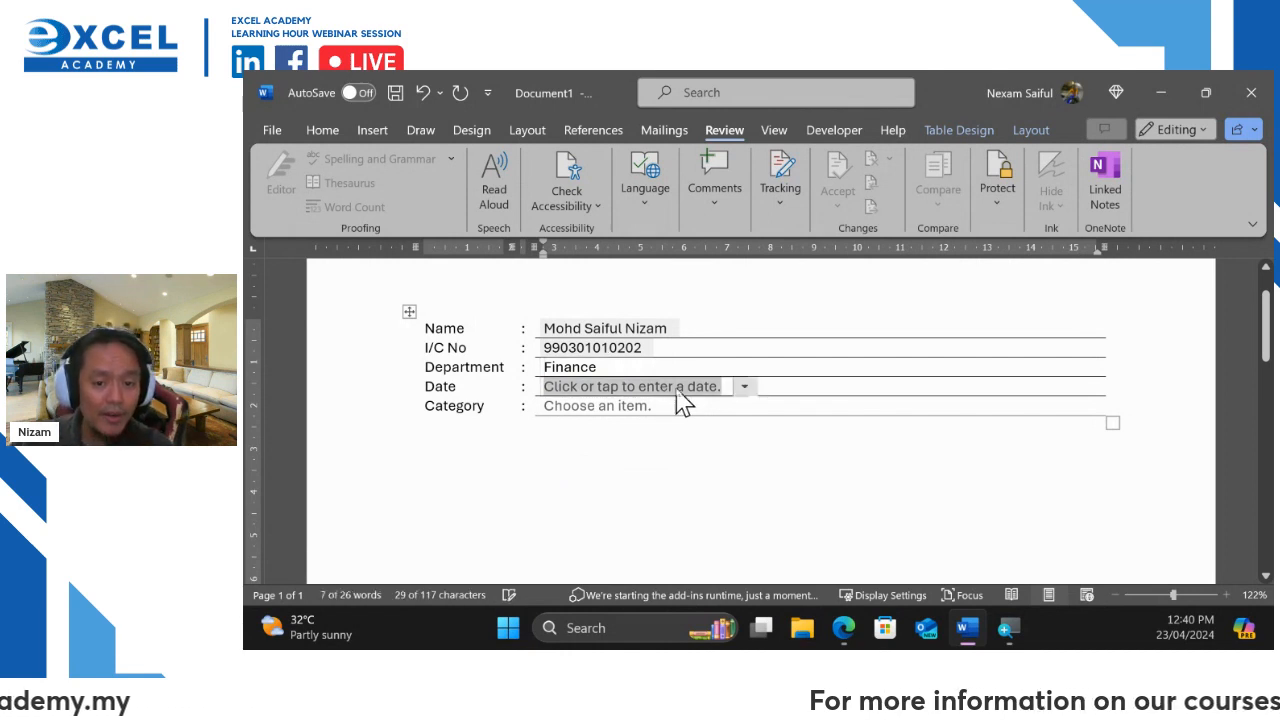
pyautogui.click(745, 388)
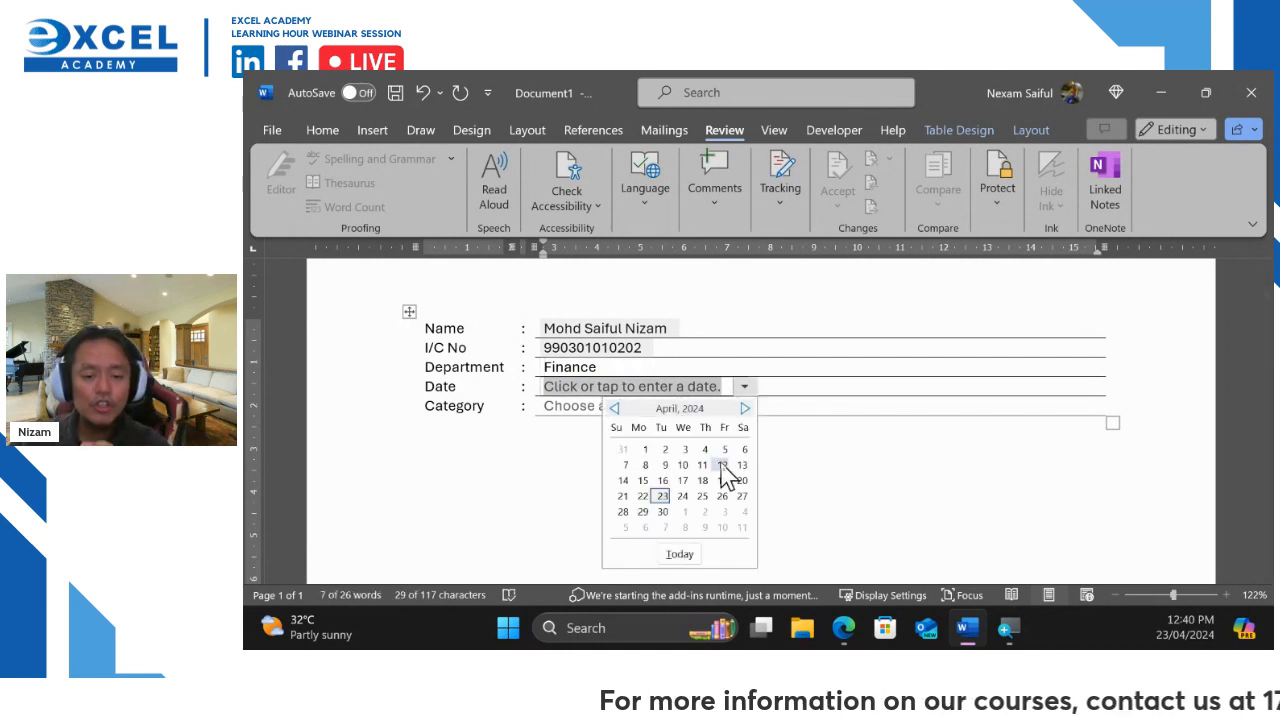
pyautogui.click(688, 555)
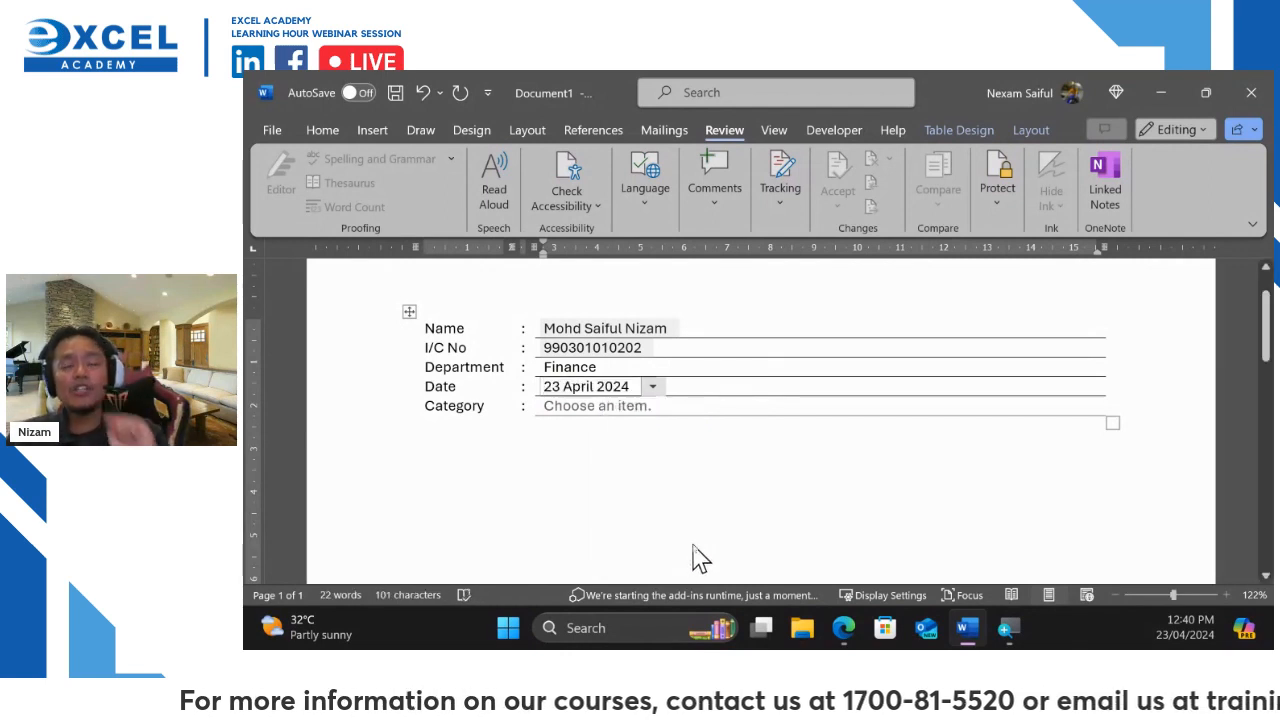
pyautogui.click(645, 412)
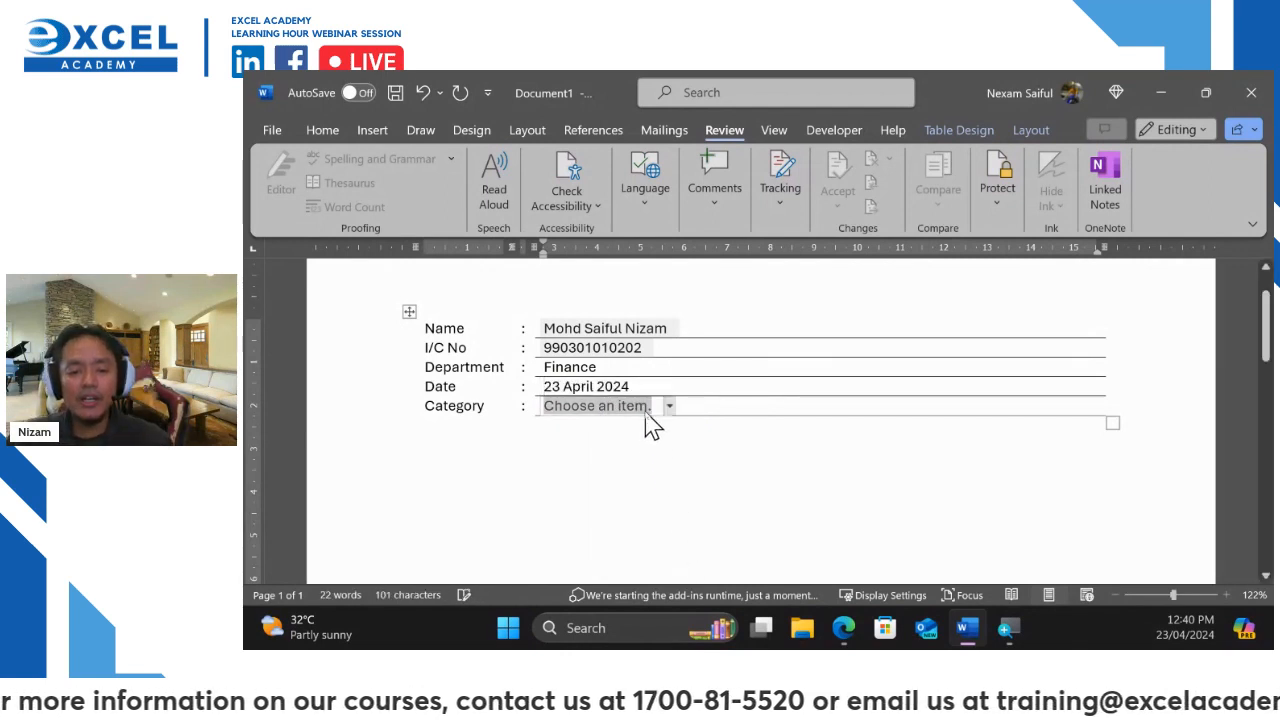
pyautogui.click(669, 407)
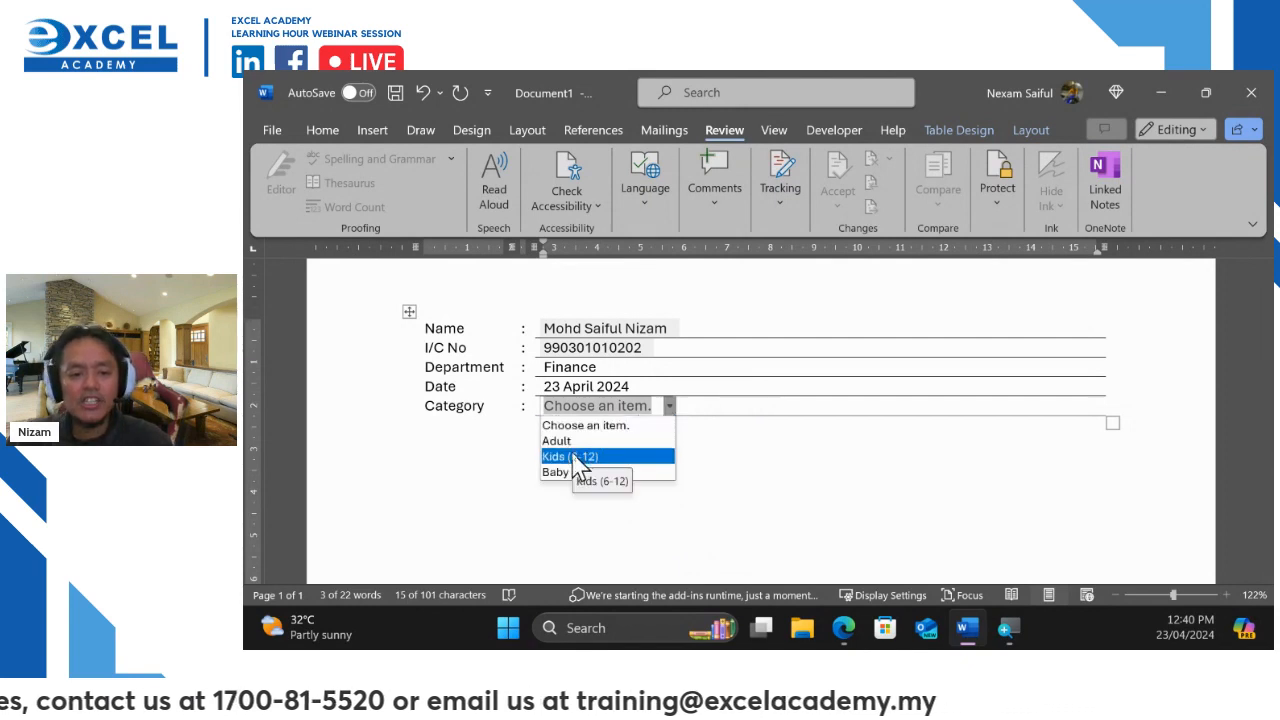
pyautogui.click(575, 456)
pyautogui.click(952, 472)
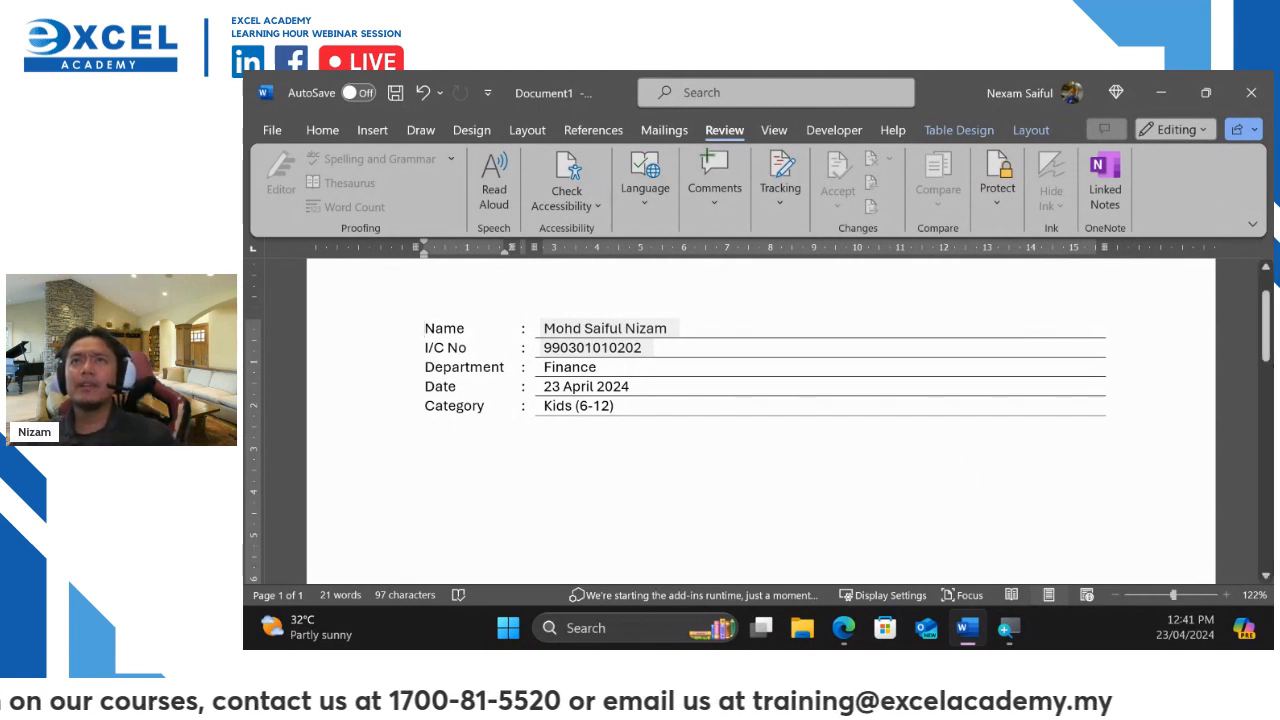
pyautogui.hotkey('alt', 'Tab')
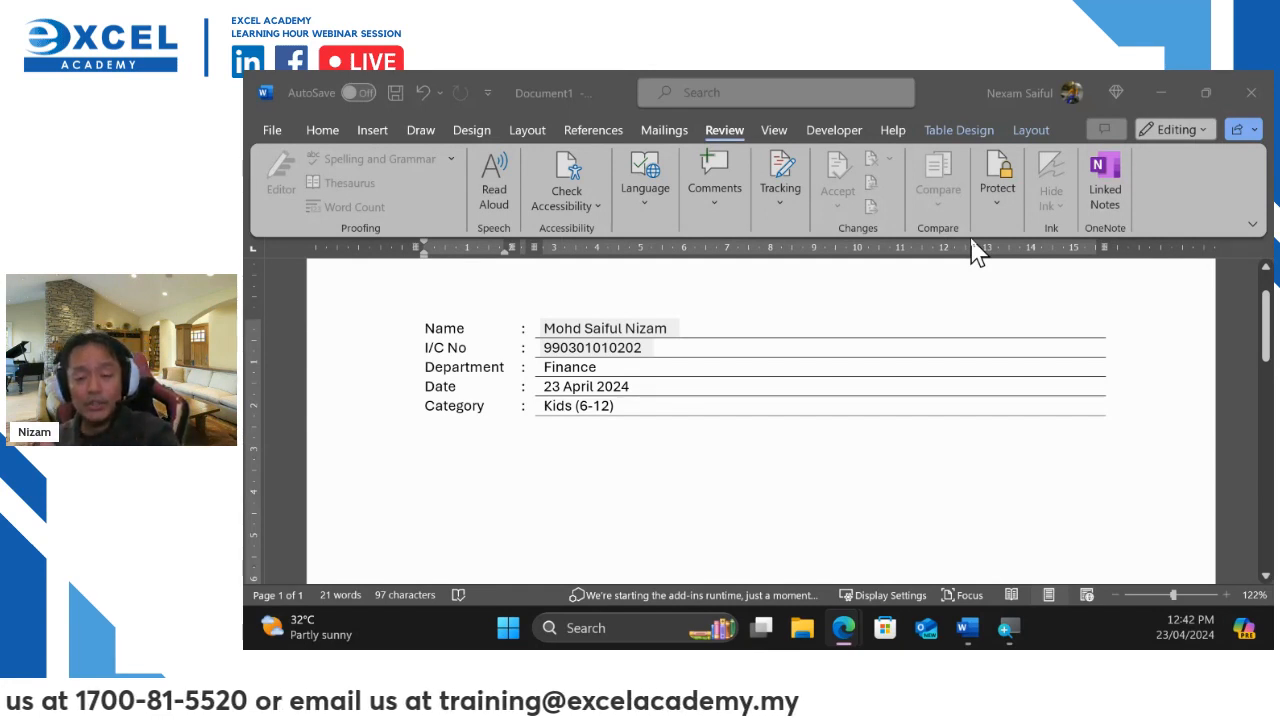
# Bring up the full Save As dialog for This PC
pyautogui.click(272, 132)
pyautogui.click(272, 131)
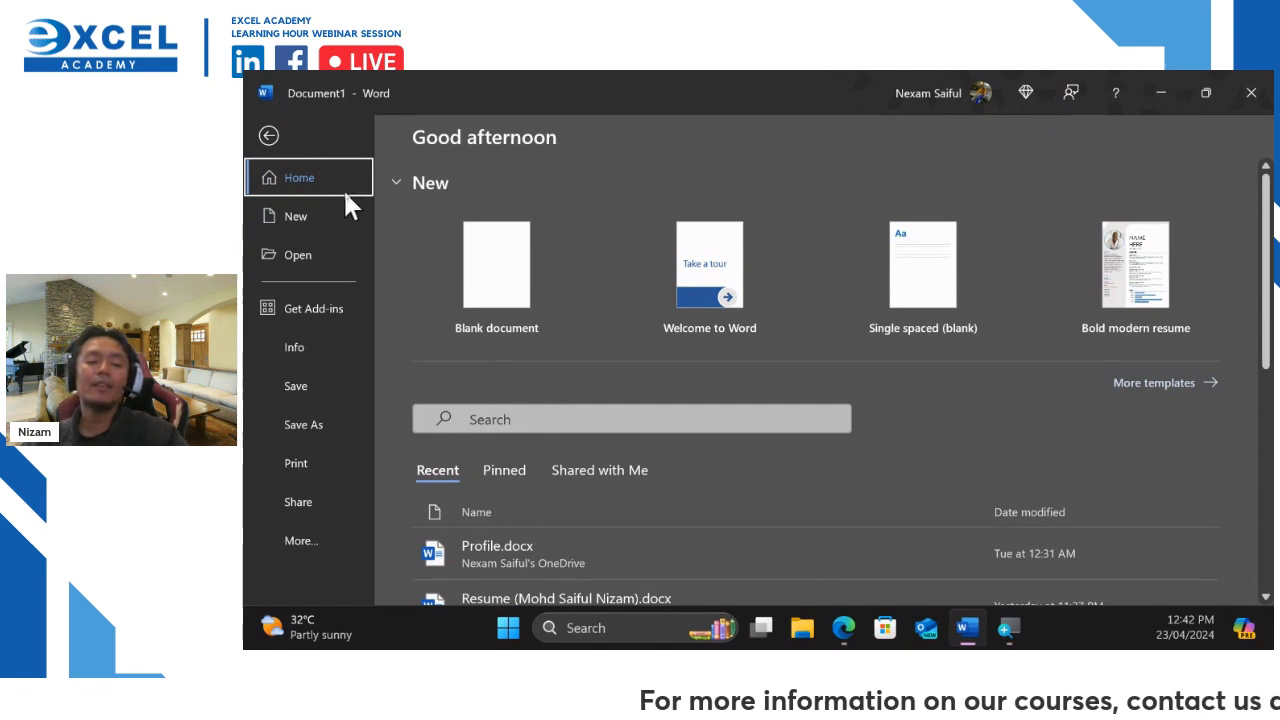
pyautogui.click(300, 427)
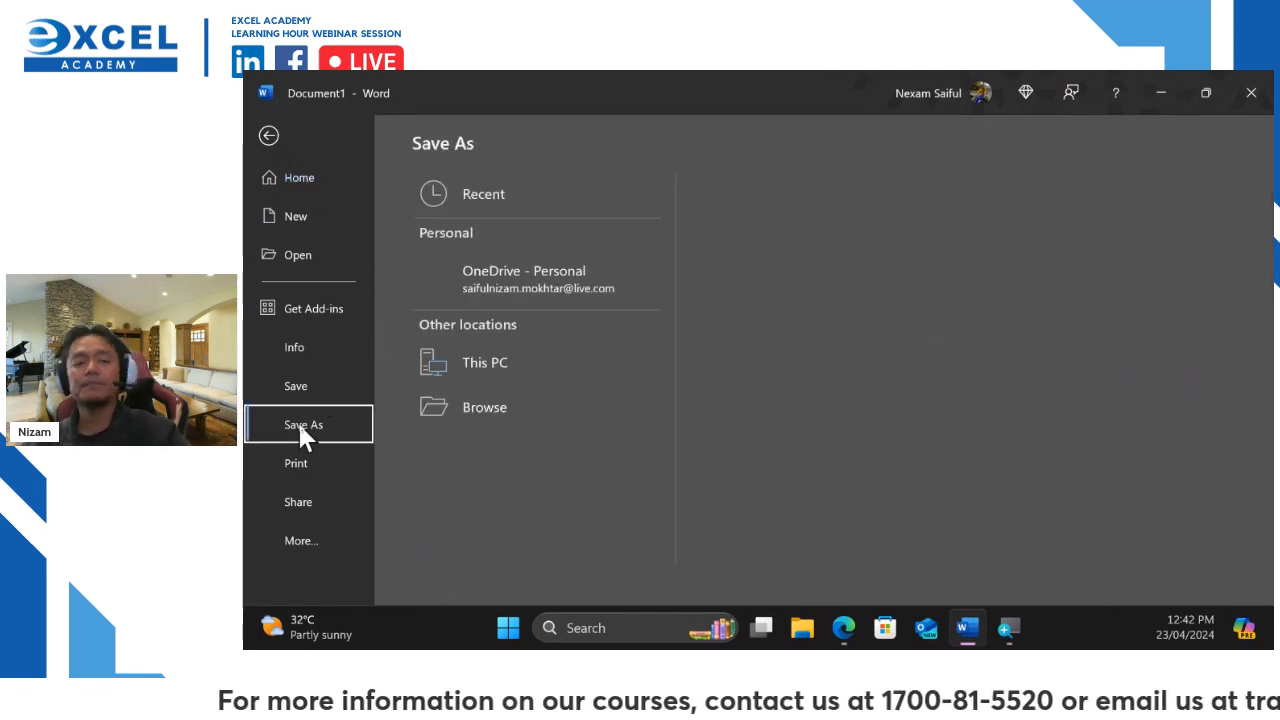
pyautogui.click(499, 368)
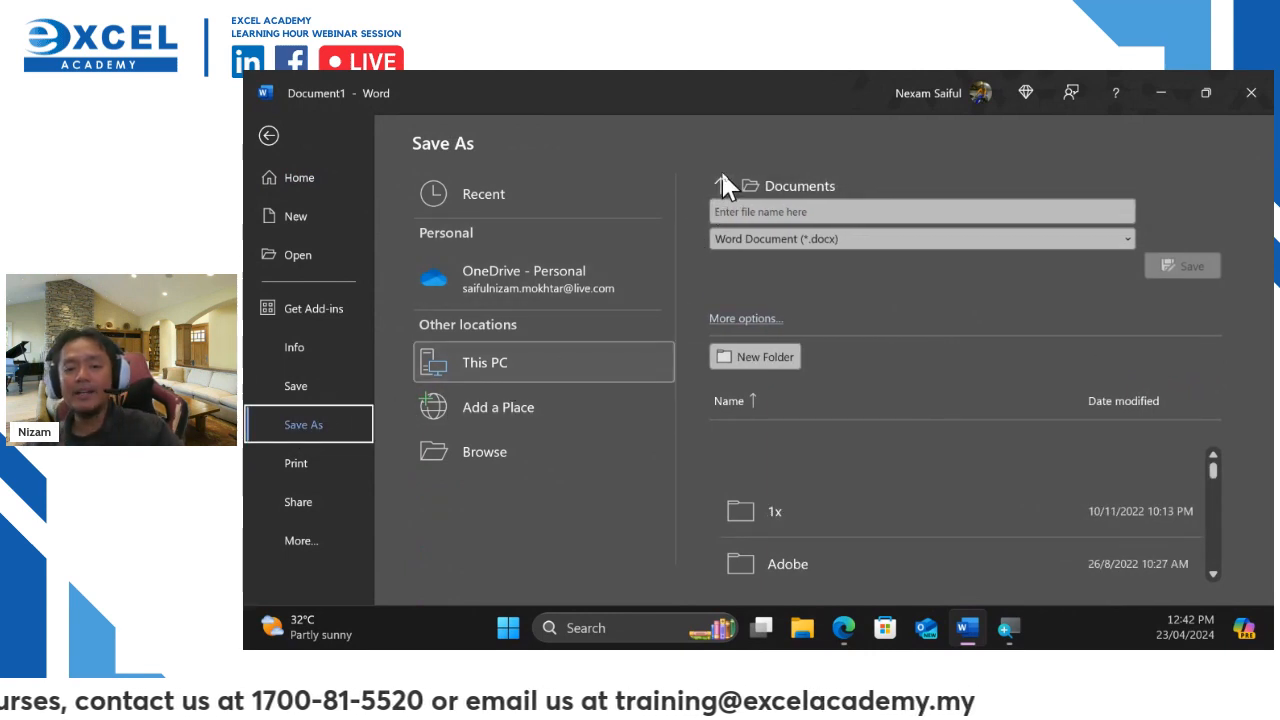
pyautogui.click(755, 186)
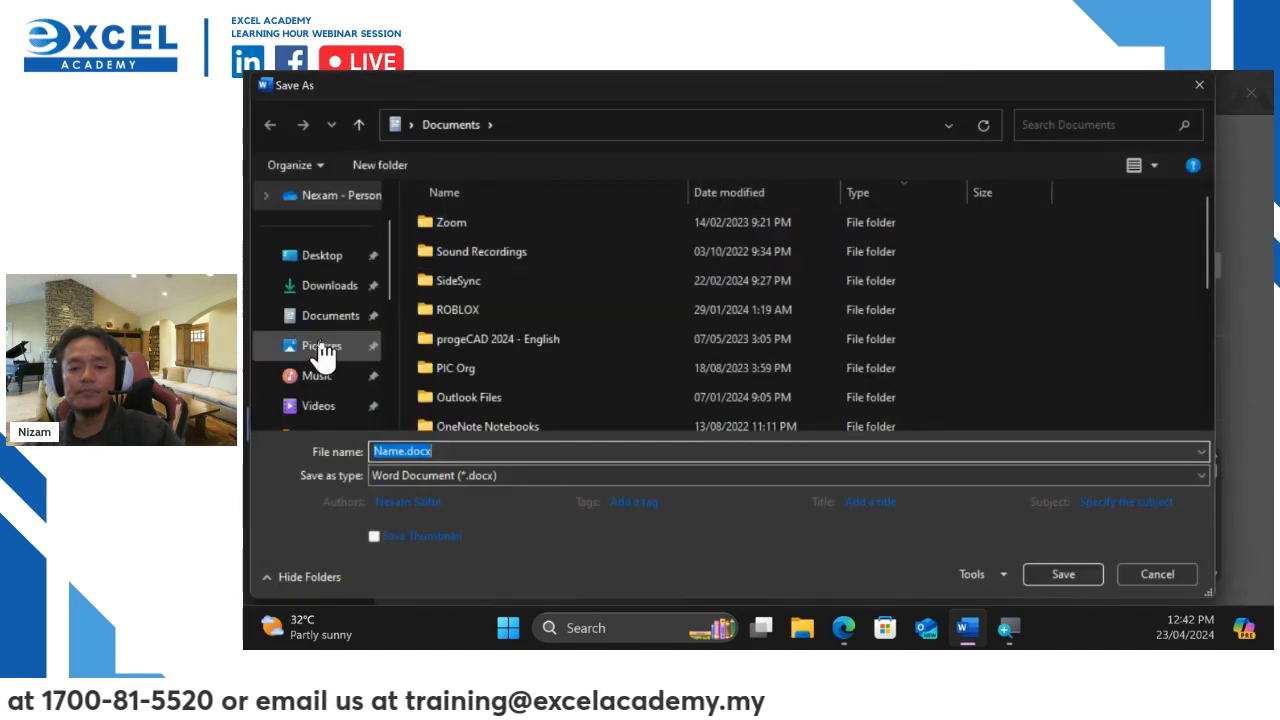
# Save to the Desktop under the user's name, dismiss the OneDrive notice, open File Explorer
pyautogui.click(324, 258)
pyautogui.click(460, 452)
pyautogui.doubleClick(460, 452)
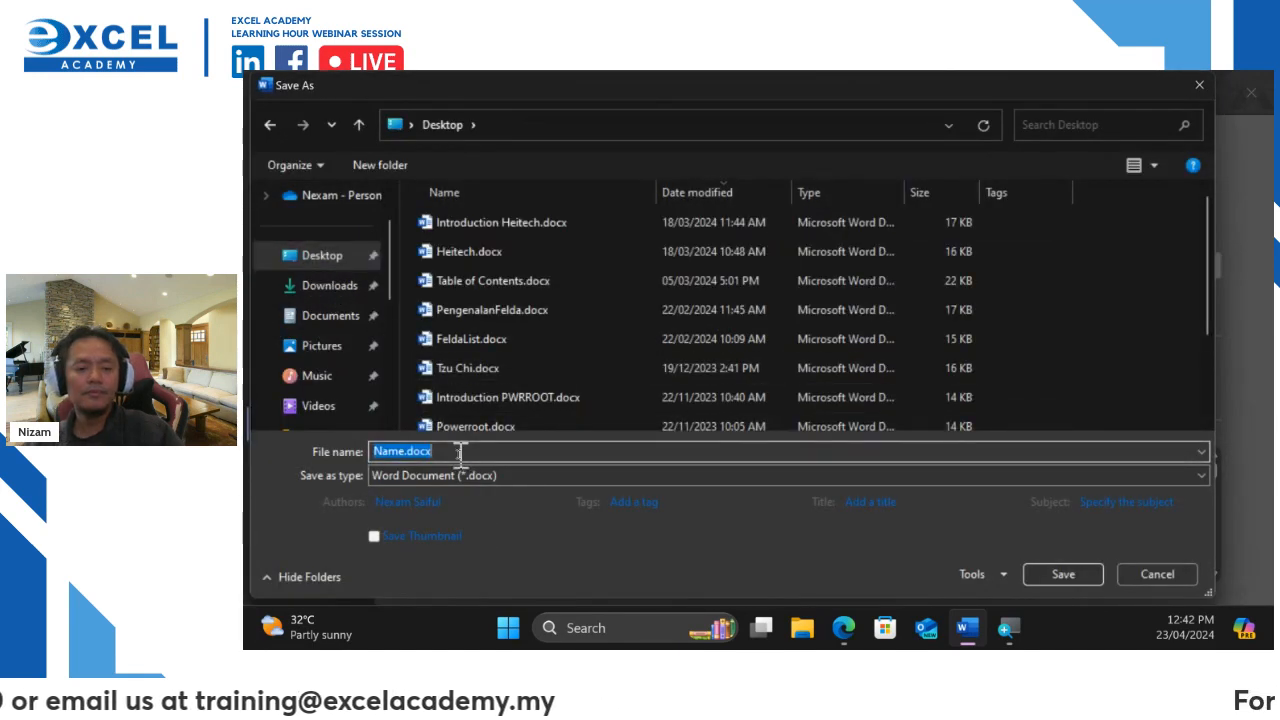
pyautogui.write('Nizam')
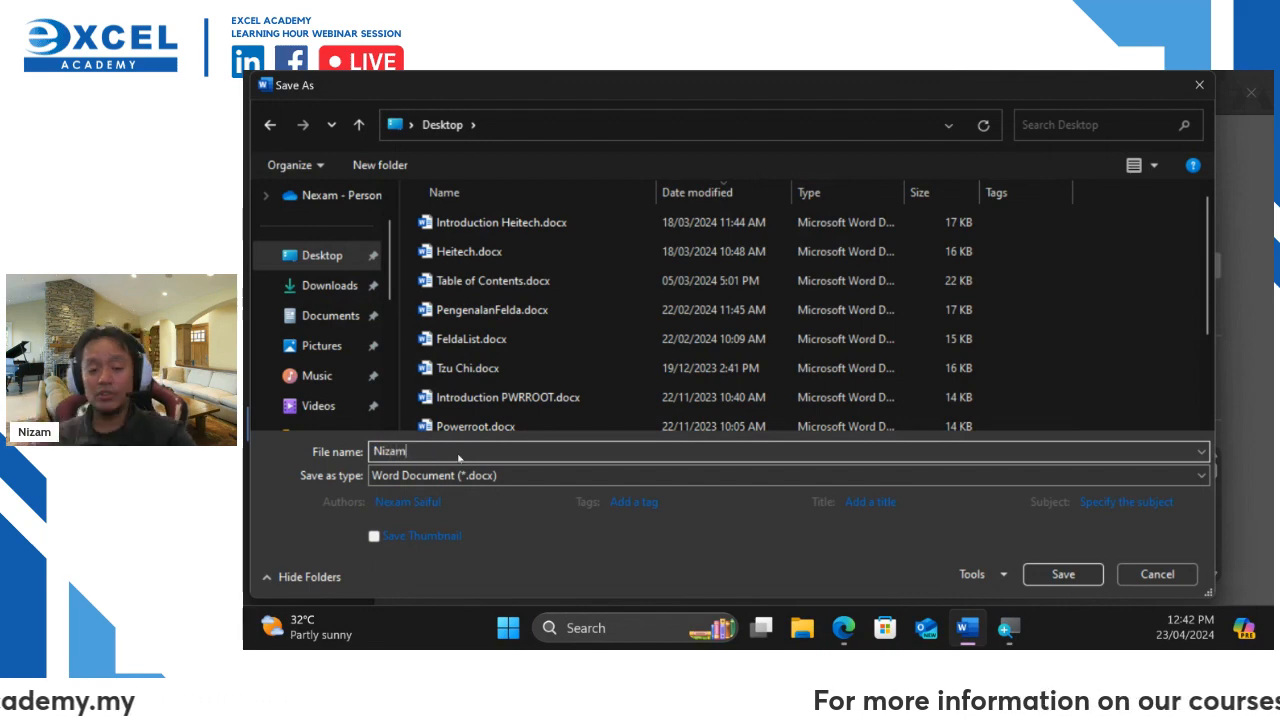
pyautogui.press('Return')
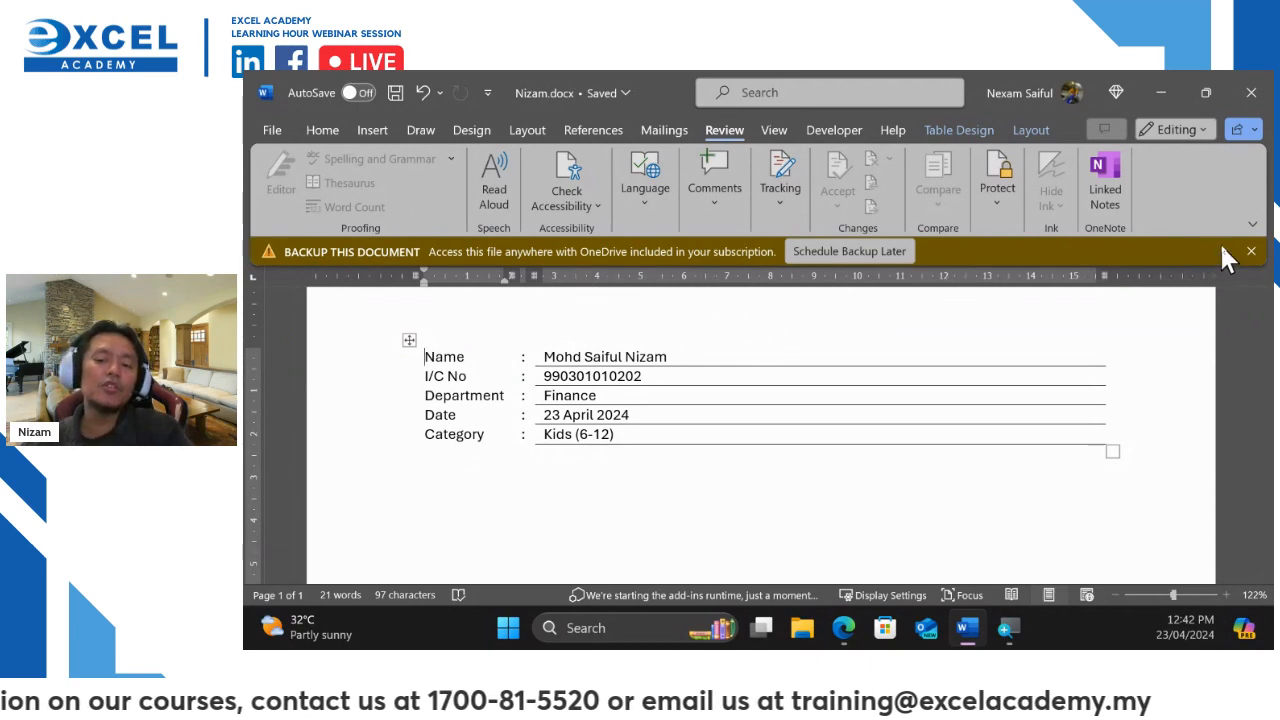
pyautogui.click(1250, 252)
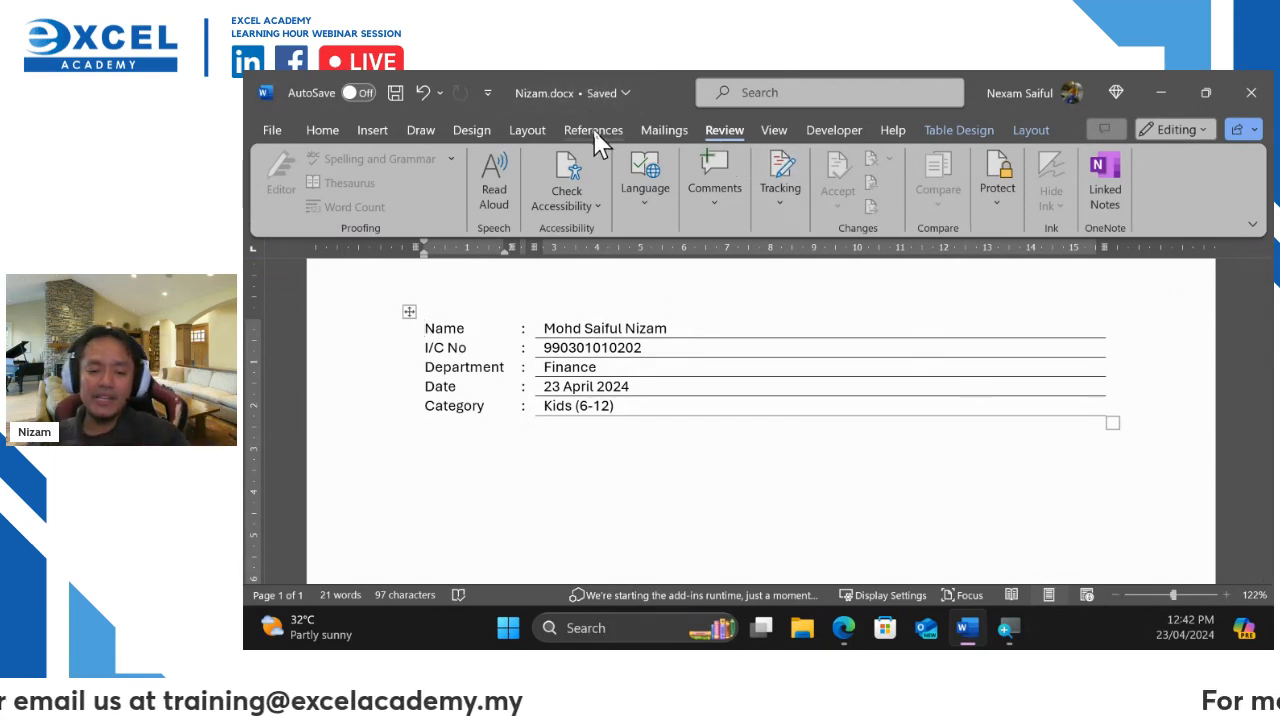
pyautogui.click(801, 632)
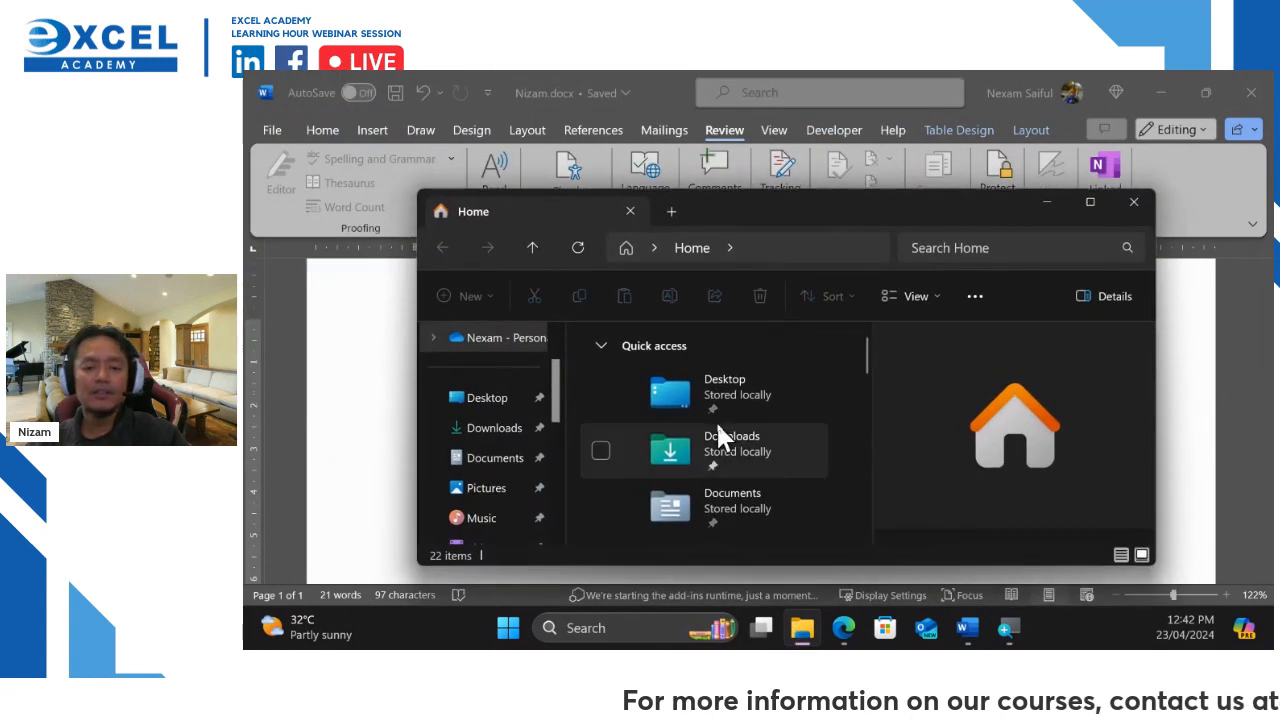
# Open the Desktop folder, confirm the saved form .docx is listed, and minimize File Explorer
pyautogui.click(730, 385)
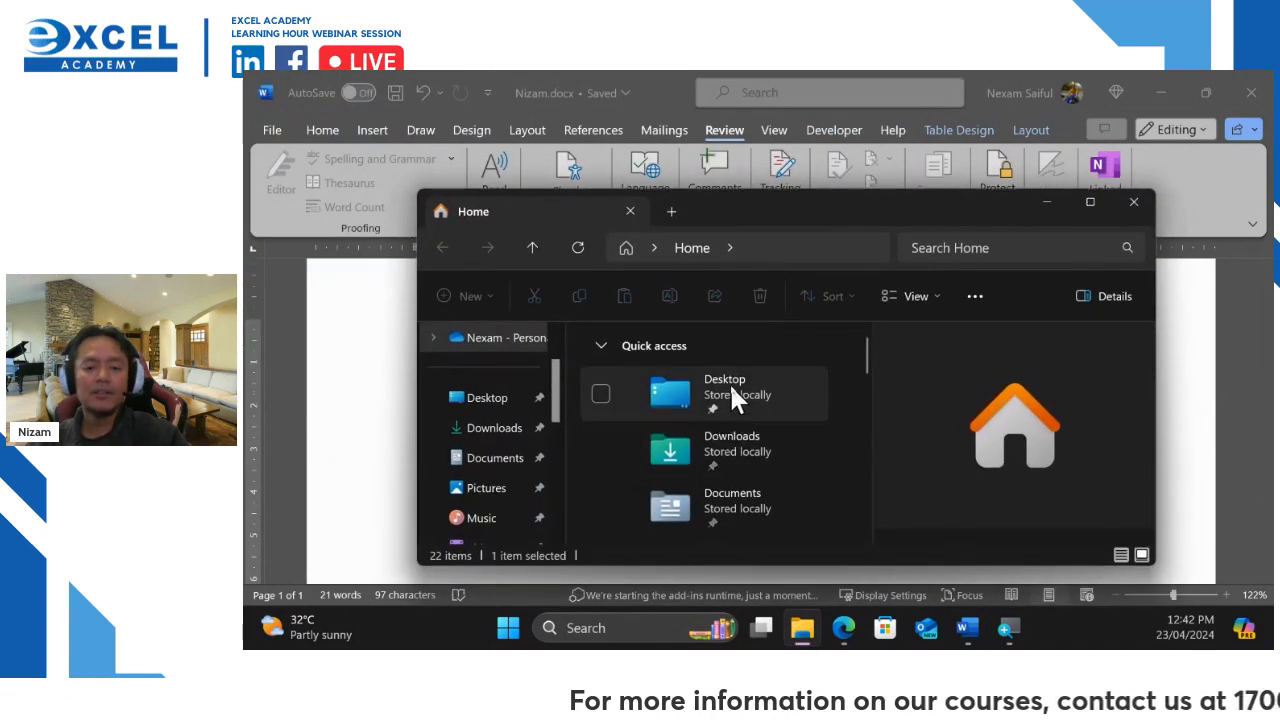
pyautogui.doubleClick(729, 382)
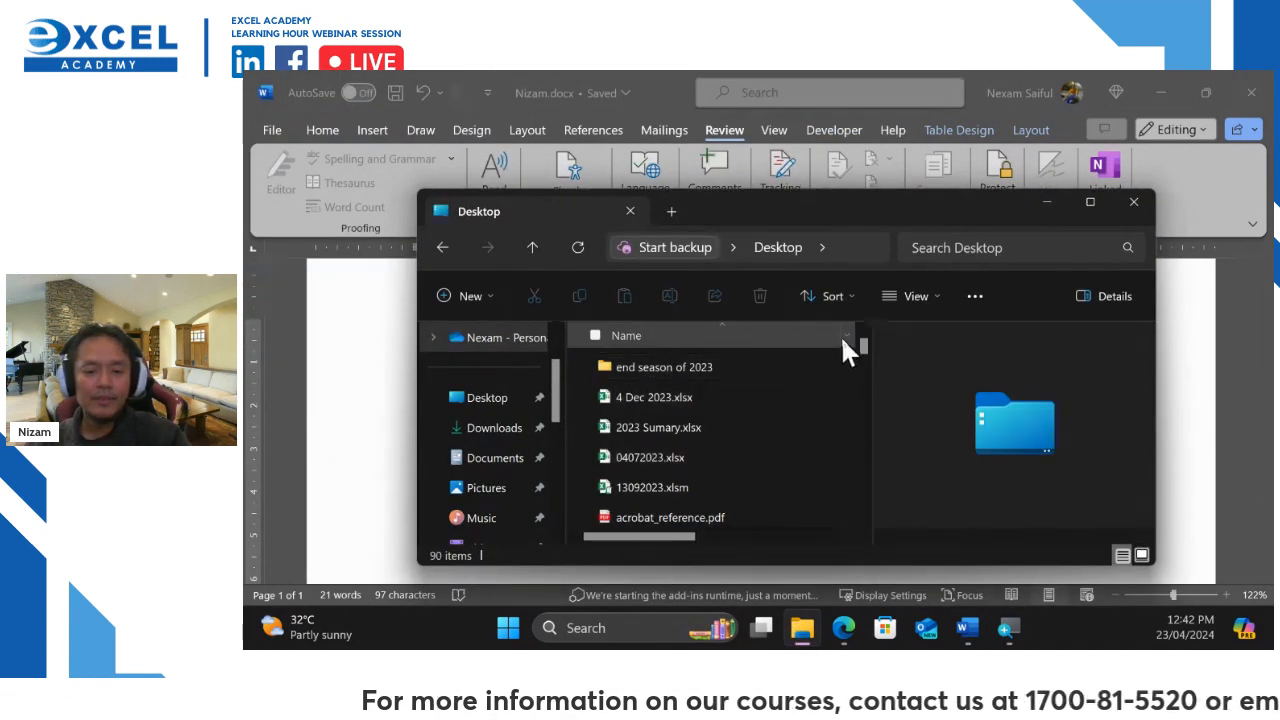
pyautogui.hscroll(5, 660, 540)
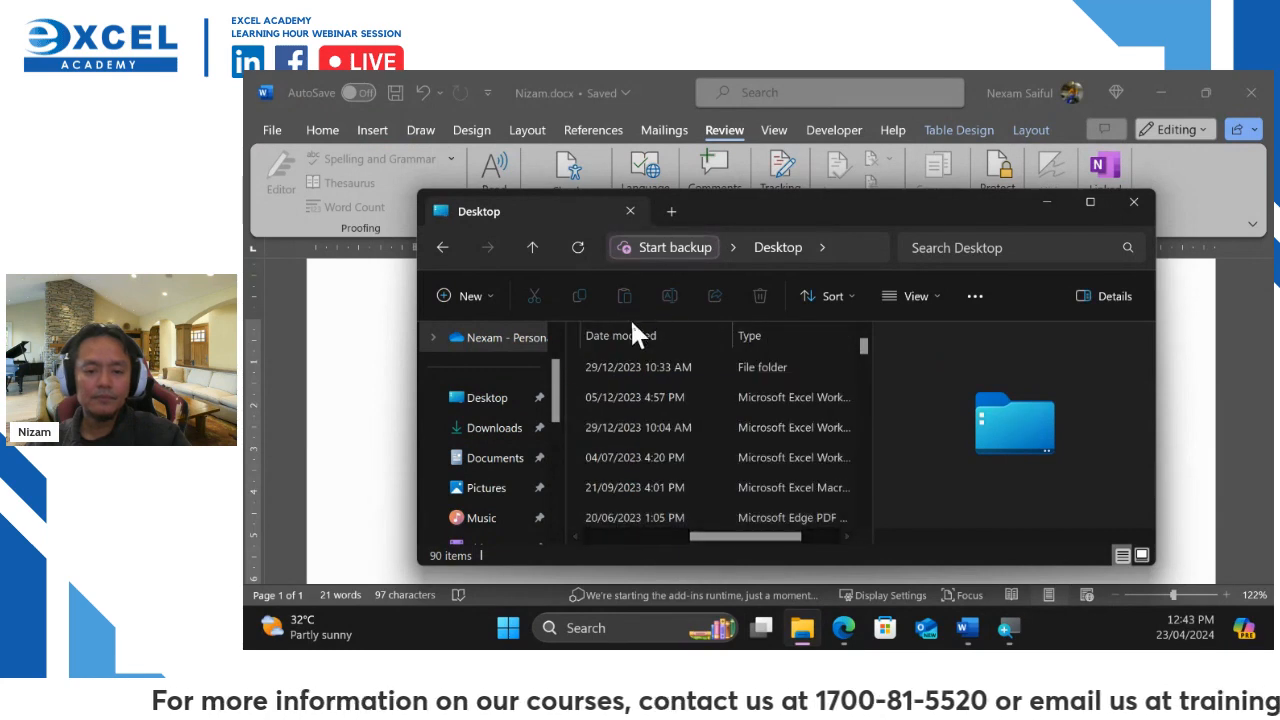
pyautogui.hscroll(-5, 635, 330)
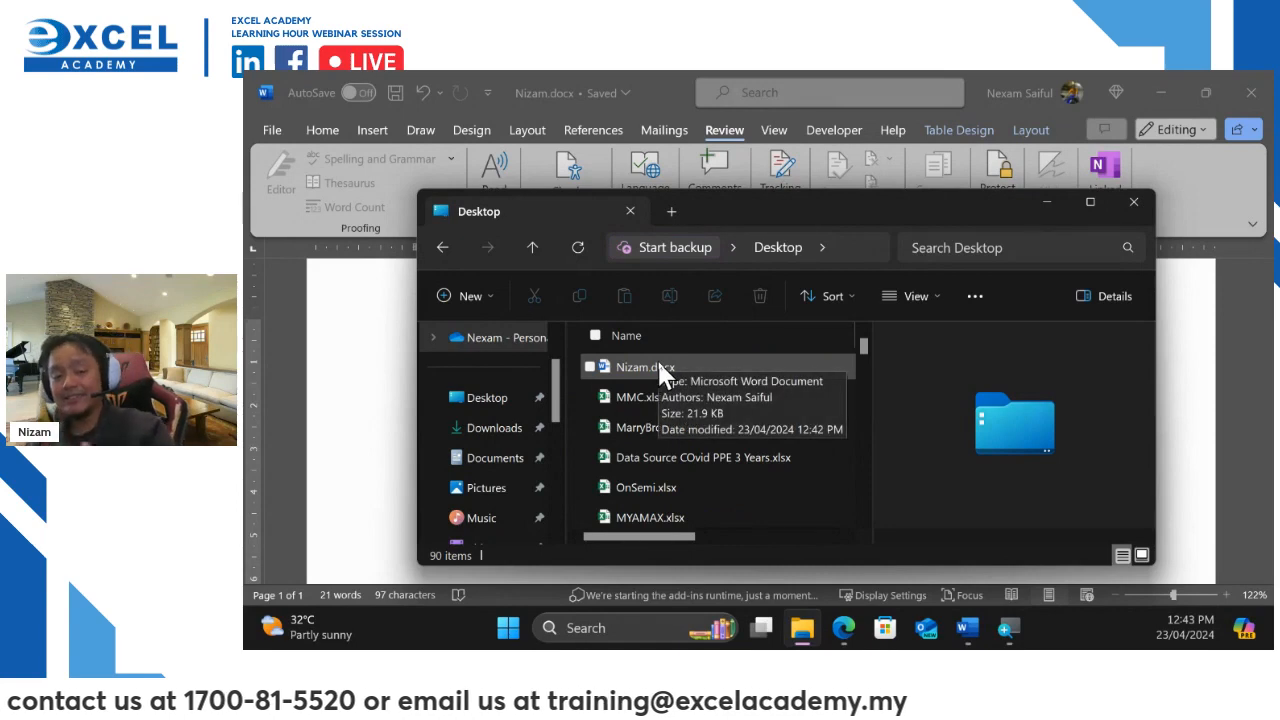
pyautogui.click(1048, 207)
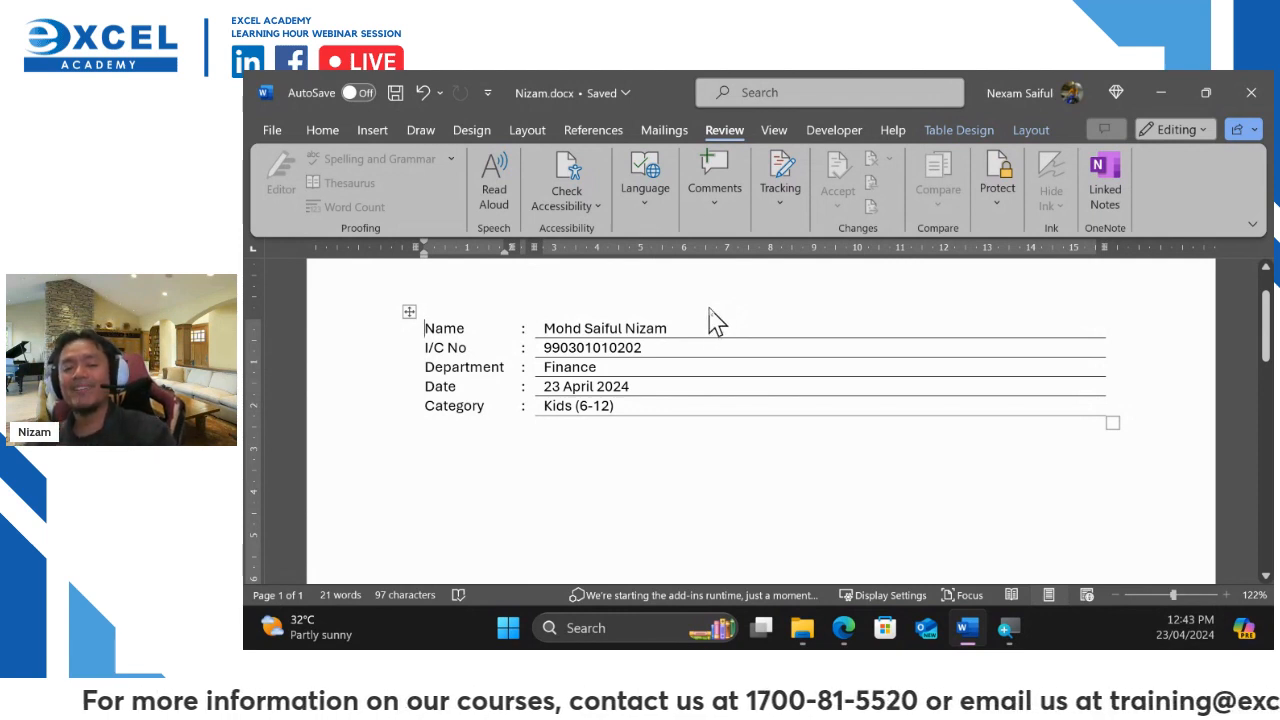
# Start Excel from the Run box to reach its Home start screen with new templates
pyautogui.scroll(1, 716, 320)
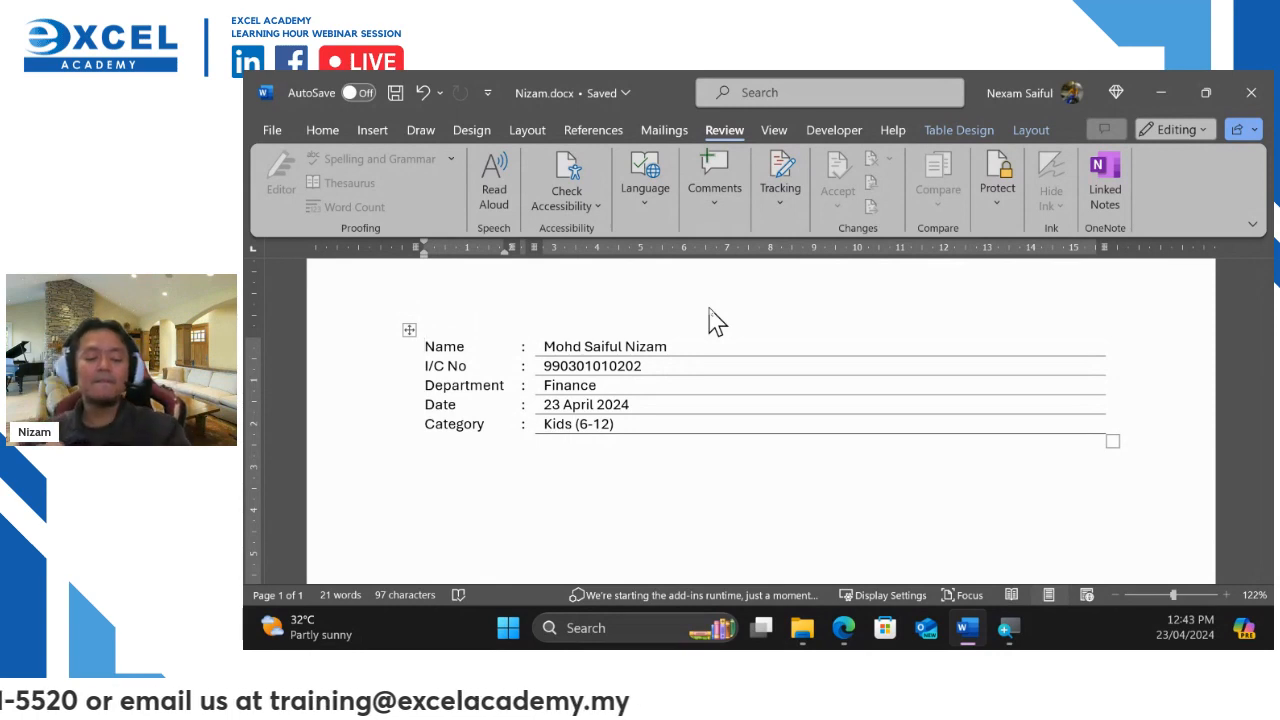
pyautogui.press('super+r')
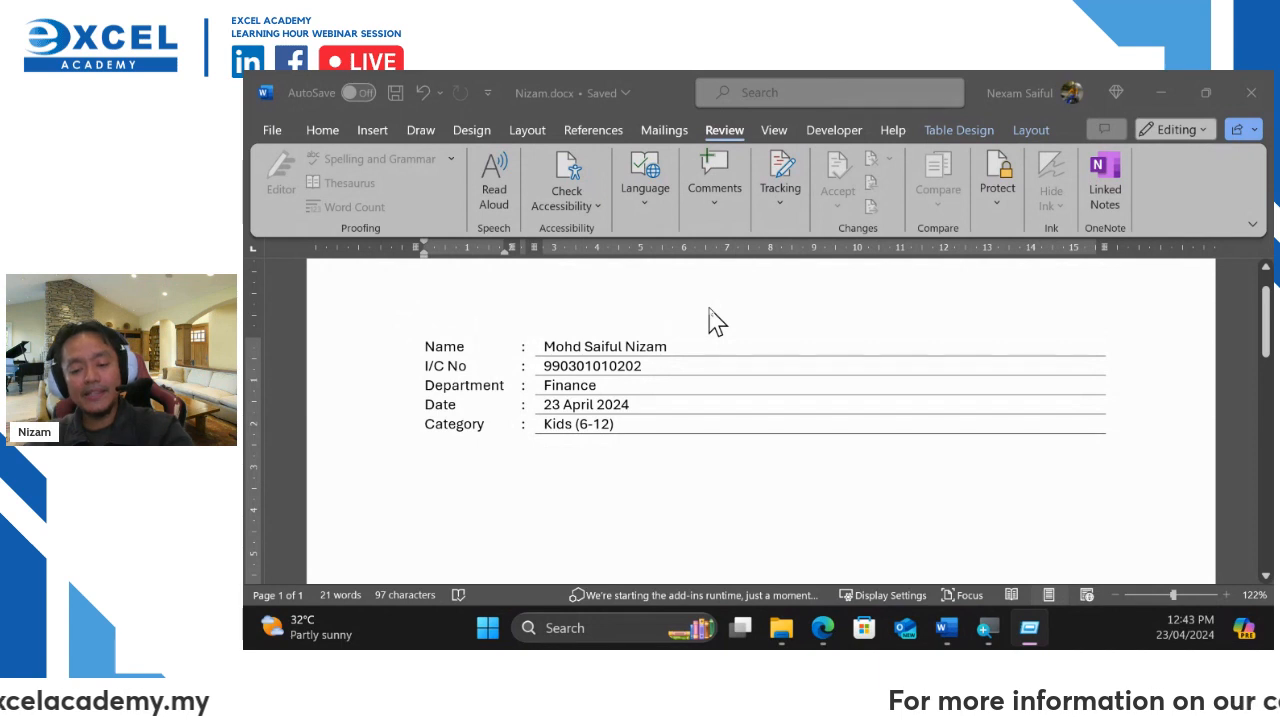
pyautogui.press('Return')
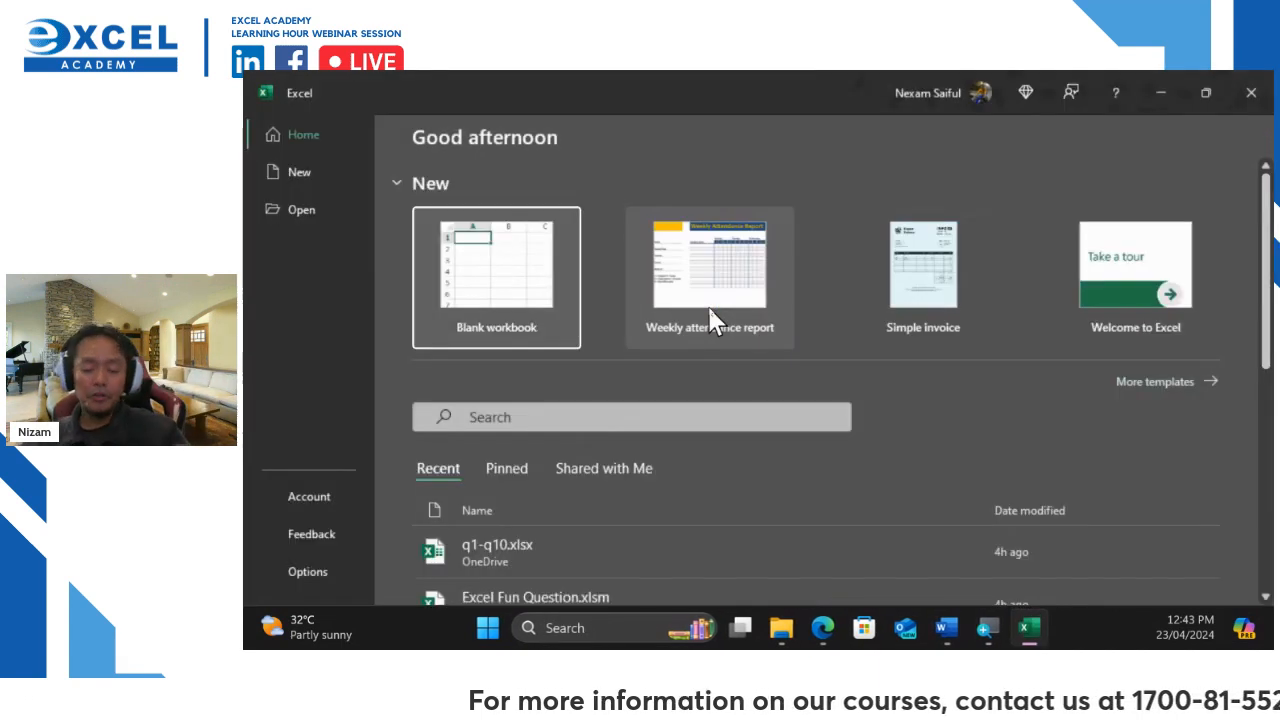
# Create blank workbook Book1 and open its Visual Basic editor from the Developer tab, centred on screen
pyautogui.click(471, 268)
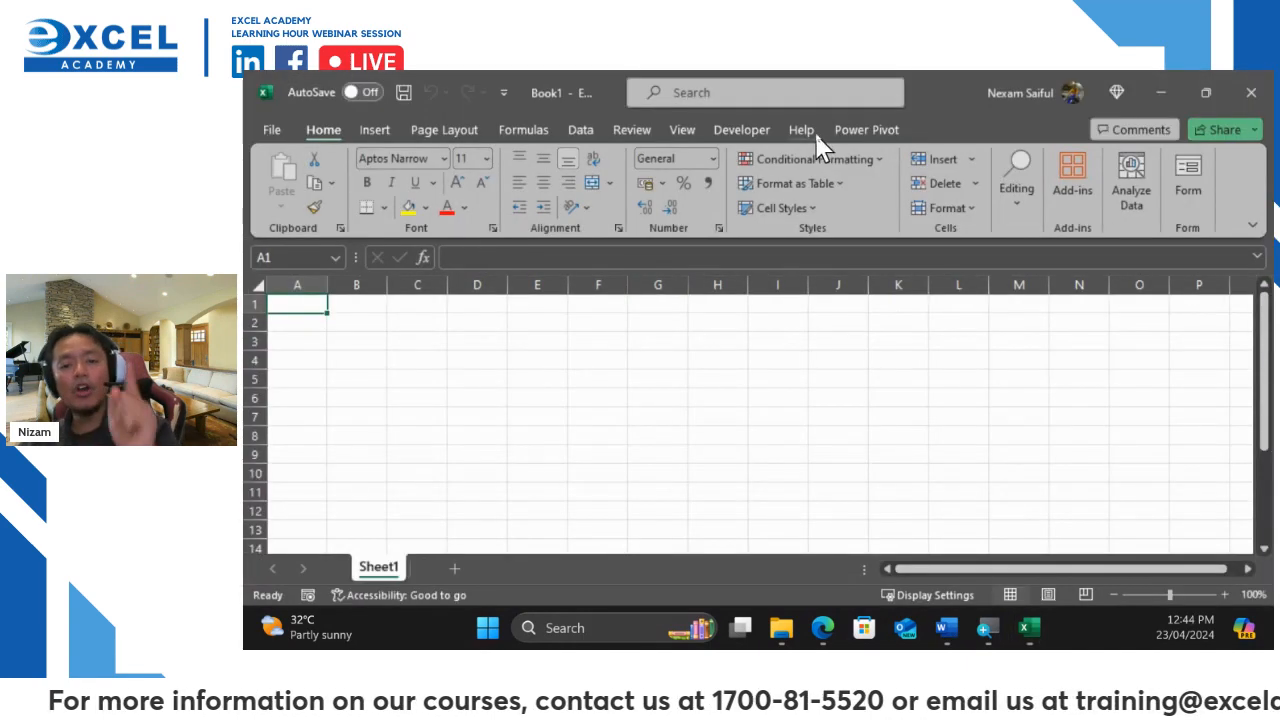
pyautogui.click(742, 130)
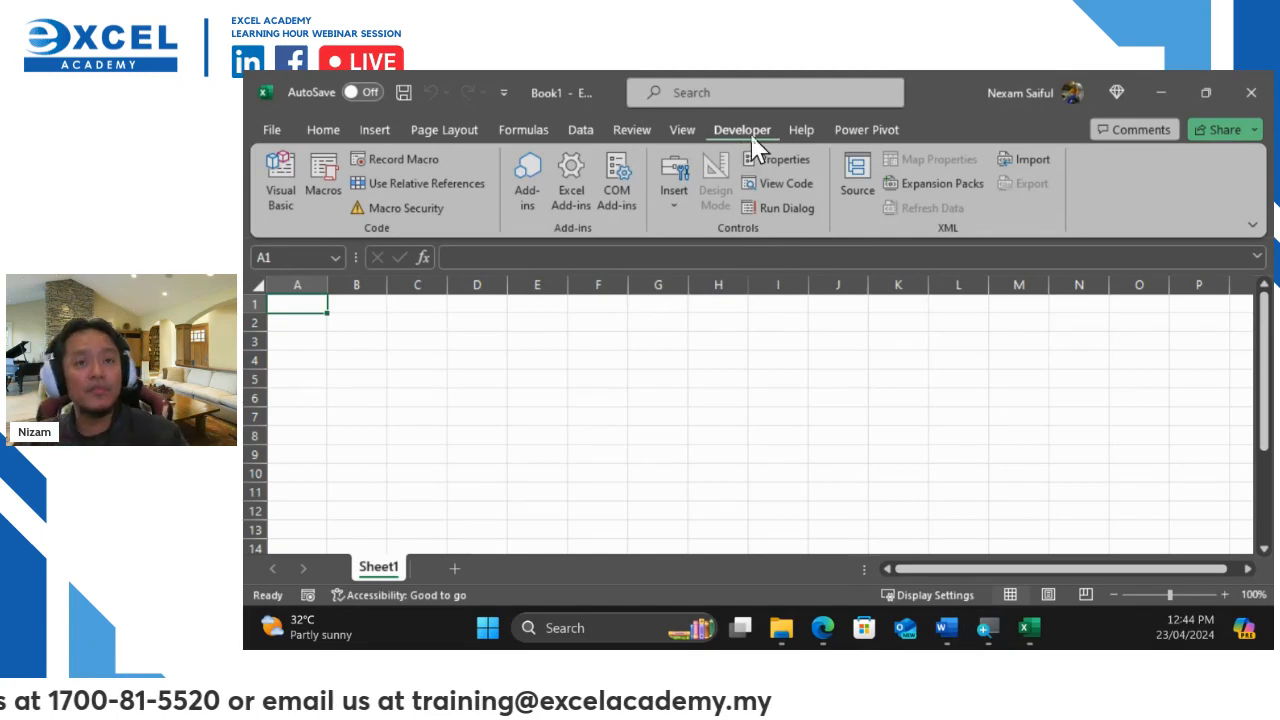
pyautogui.click(283, 185)
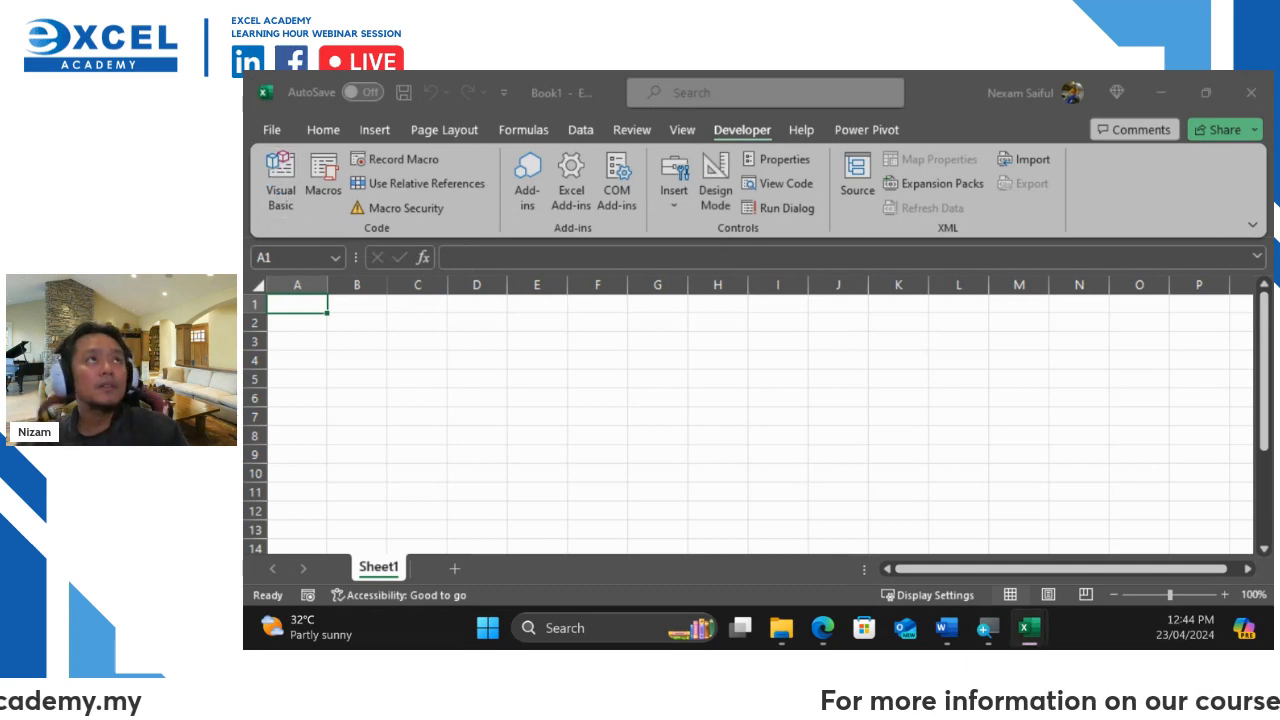
pyautogui.moveTo(543, 126); pyautogui.dragTo(792, 179)
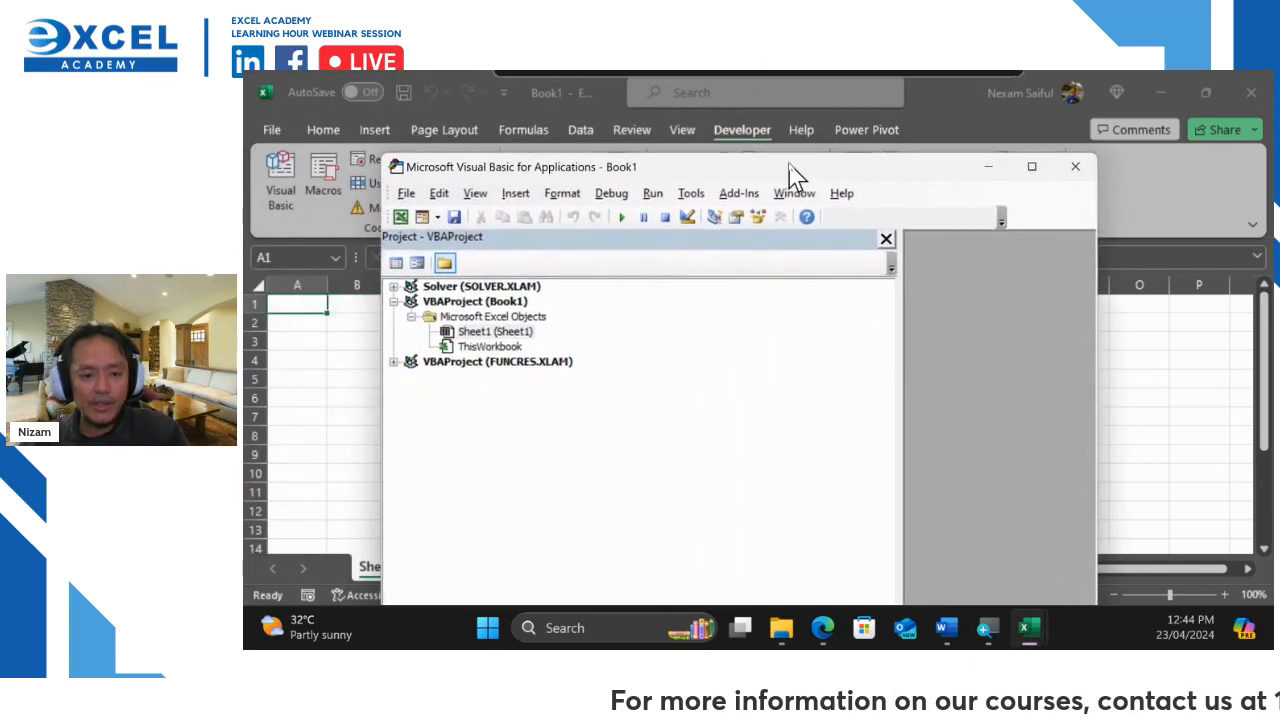
# Open Sheet1's code module and widen the code pane against the Project Explorer
pyautogui.doubleClick(508, 331)
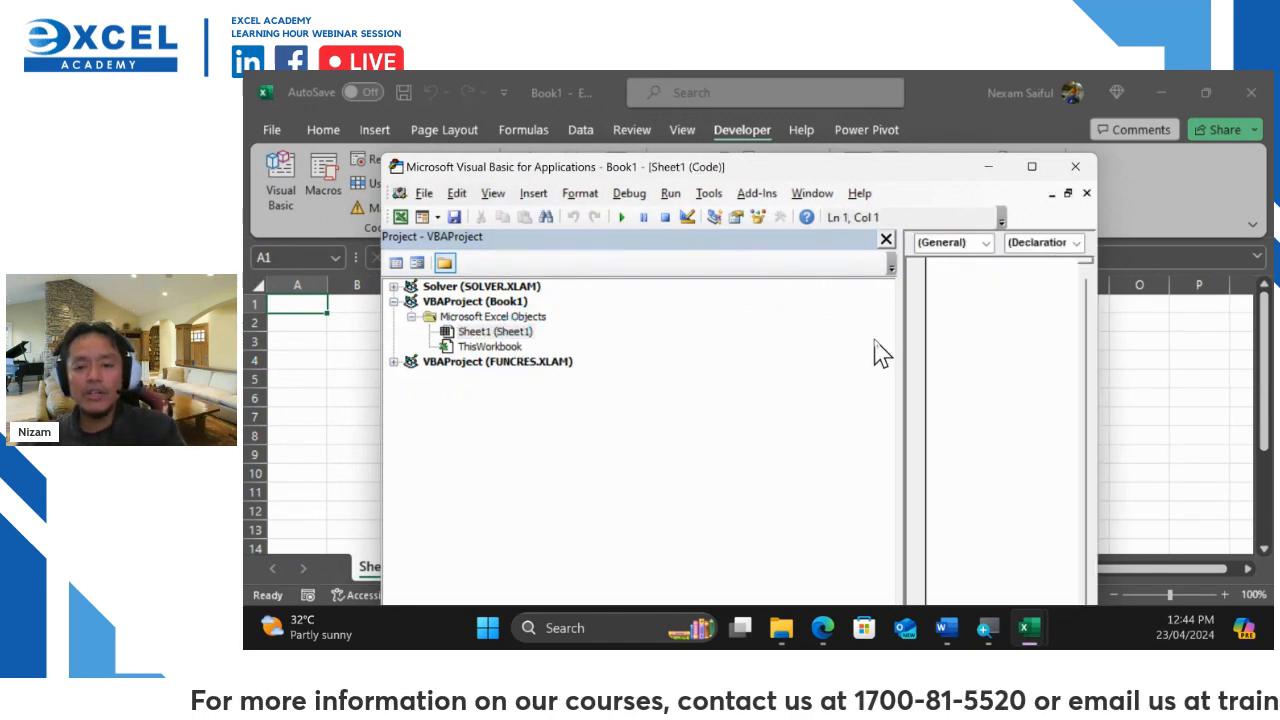
pyautogui.moveTo(897, 329); pyautogui.dragTo(558, 352)
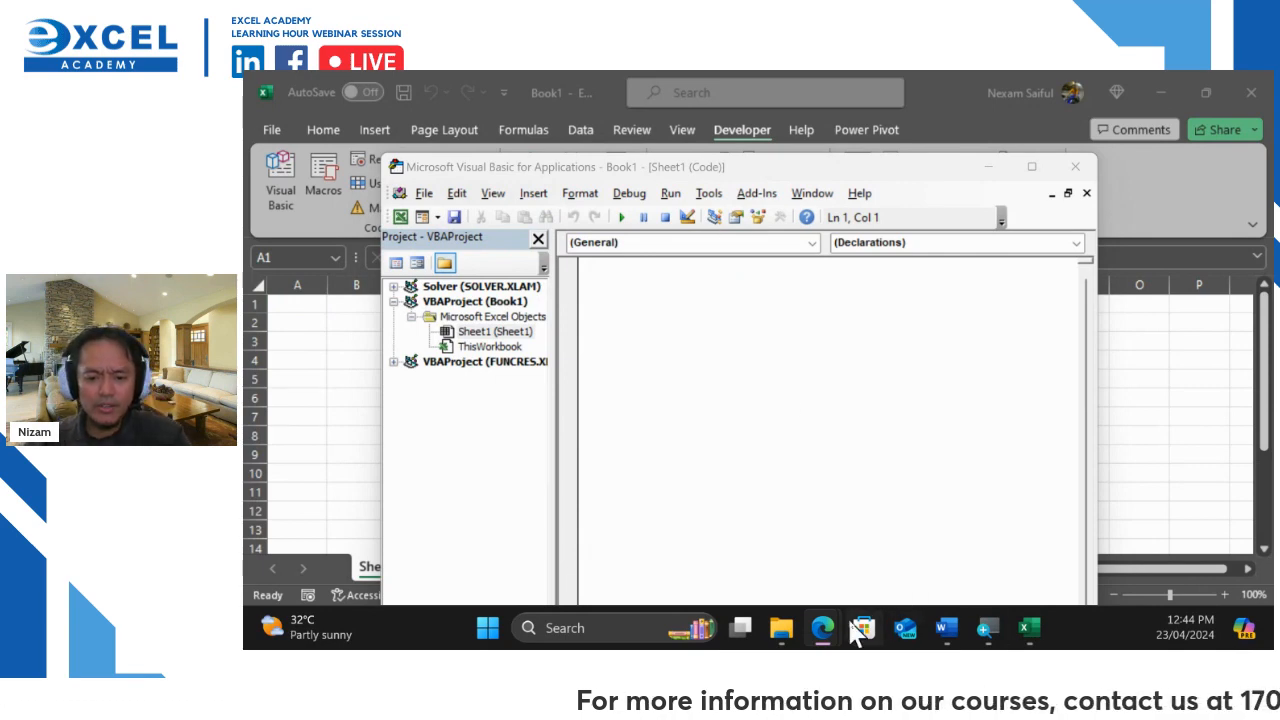
# Bring up Micorsoft Word Object Library.txt in OneDrive and scroll through the GetFormData and GetFolder code
pyautogui.moveTo(828, 632)
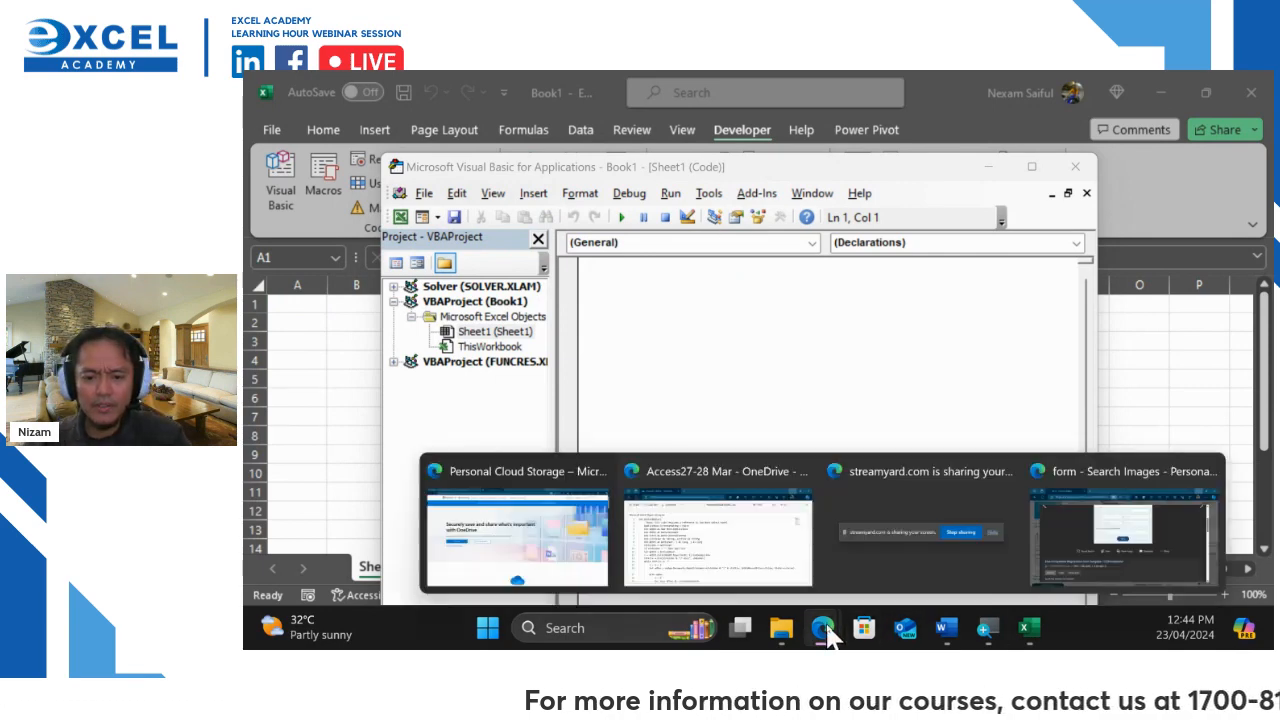
pyautogui.click(743, 551)
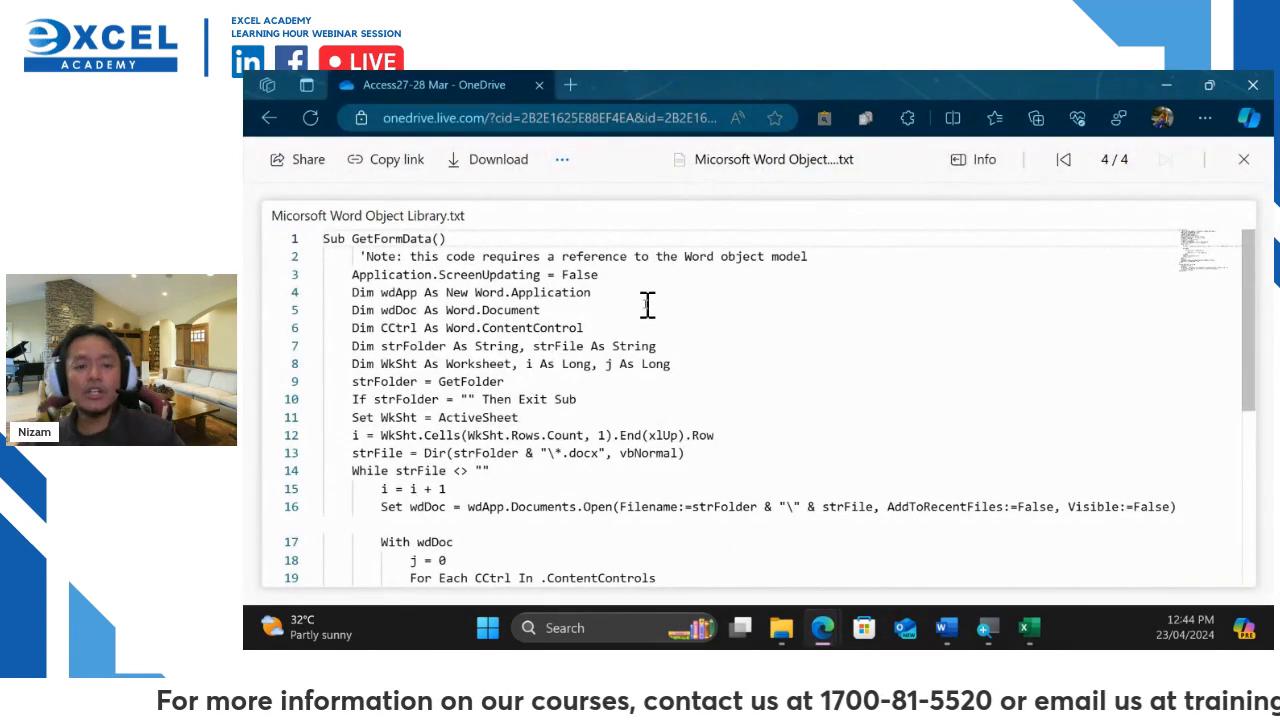
pyautogui.scroll(-3, 648, 305)
pyautogui.scroll(3, 648, 305)
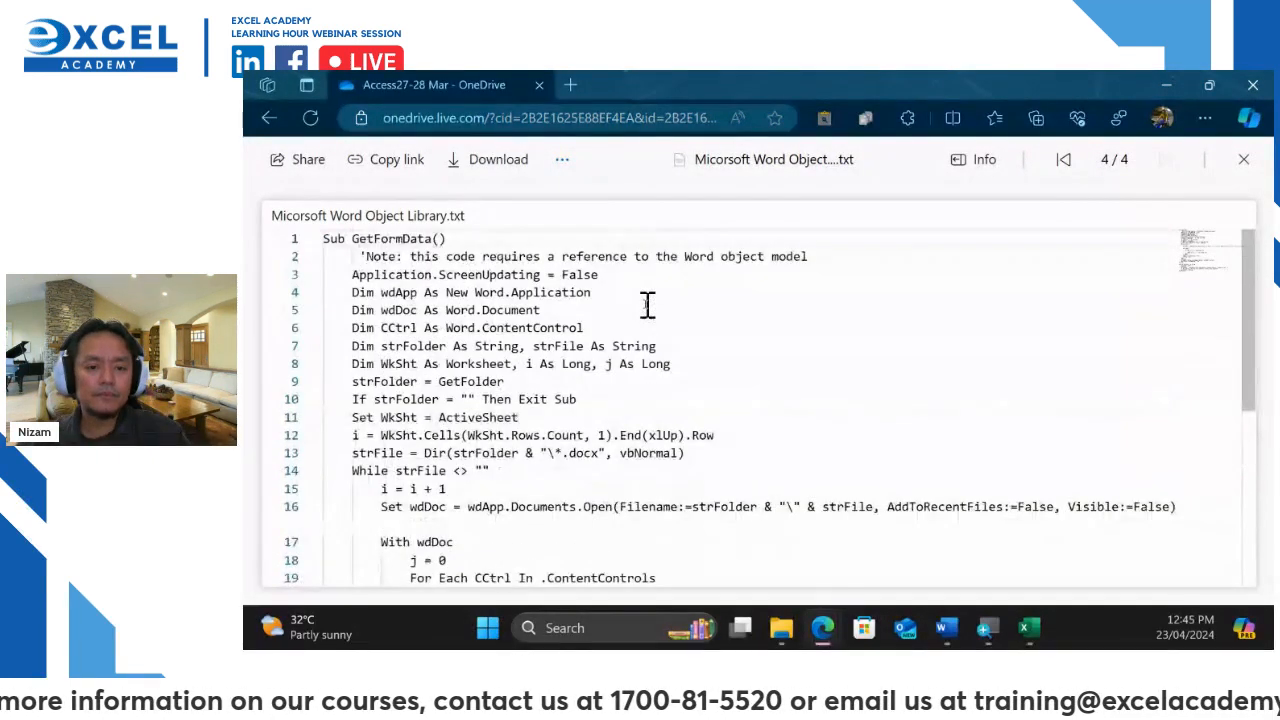
pyautogui.scroll(-5, 783, 341)
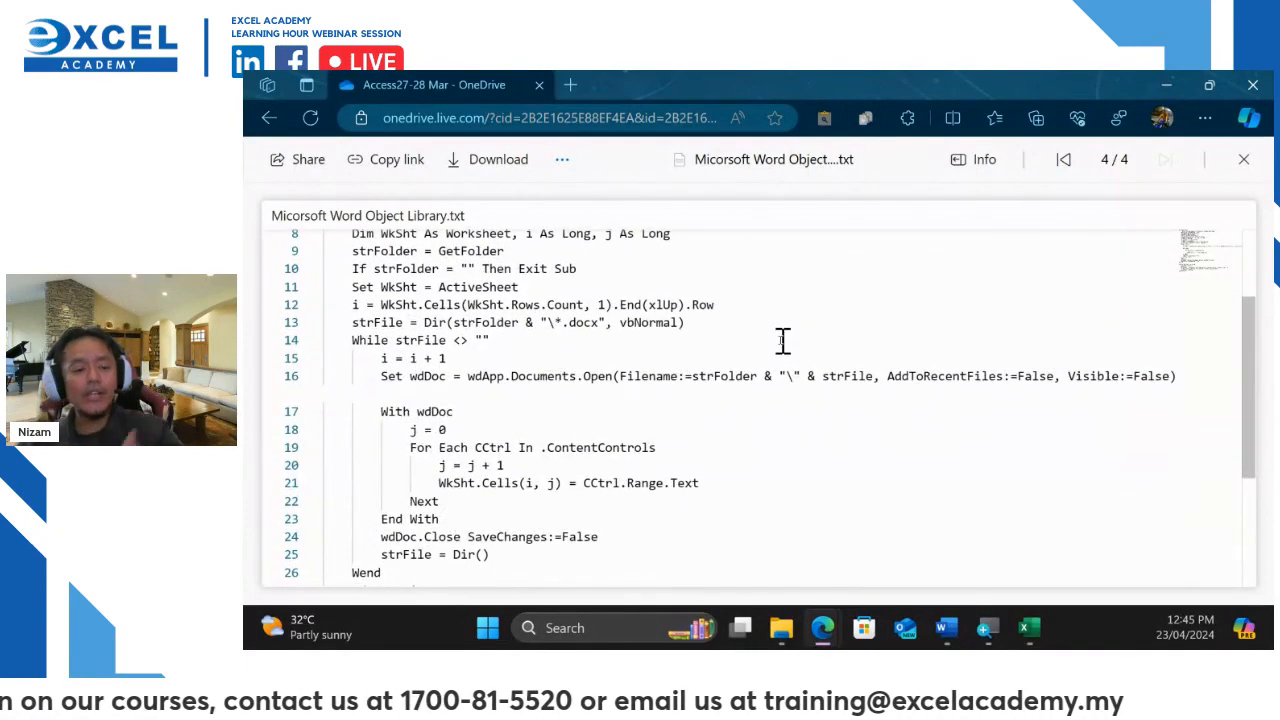
pyautogui.scroll(-2, 783, 341)
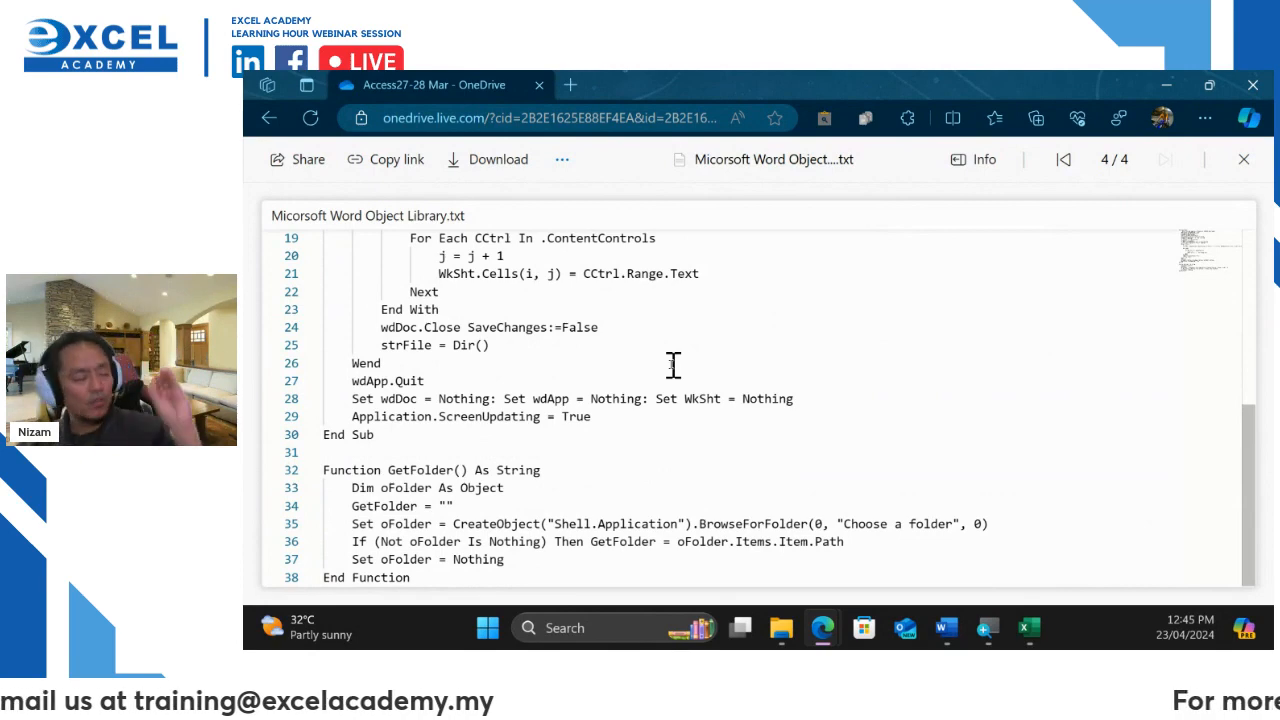
pyautogui.scroll(6, 673, 365)
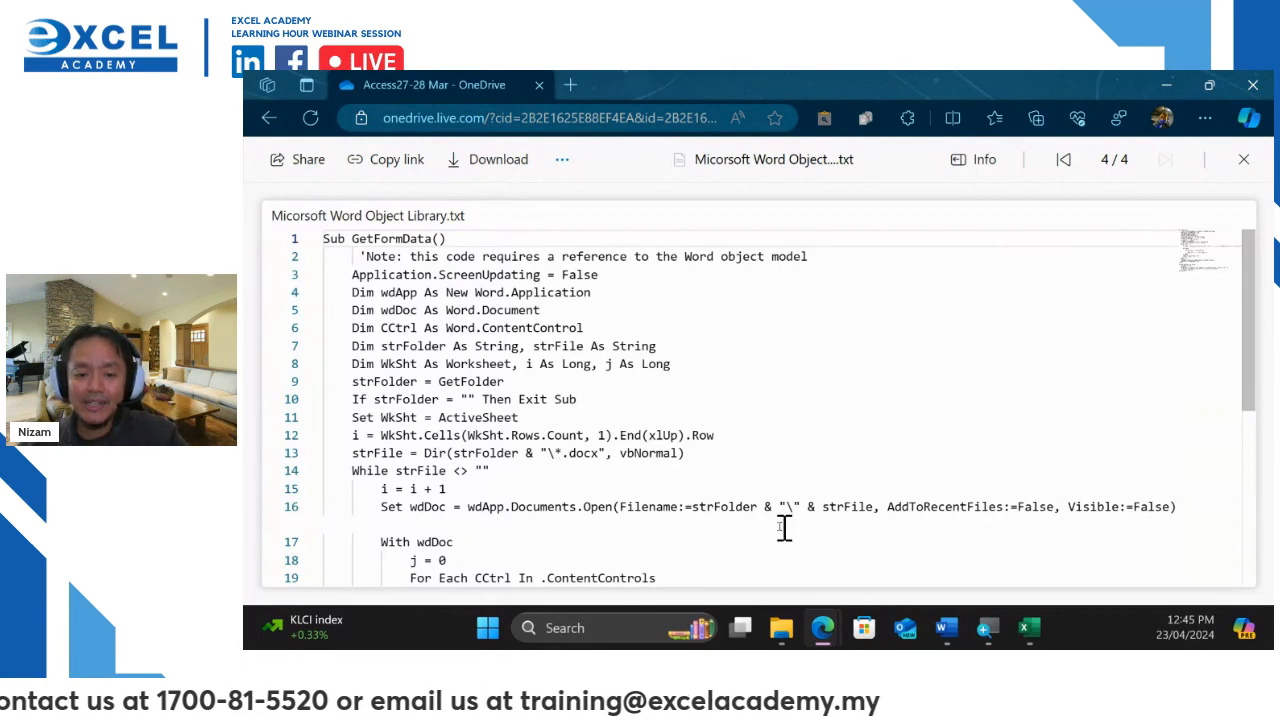
pyautogui.scroll(-2, 733, 508)
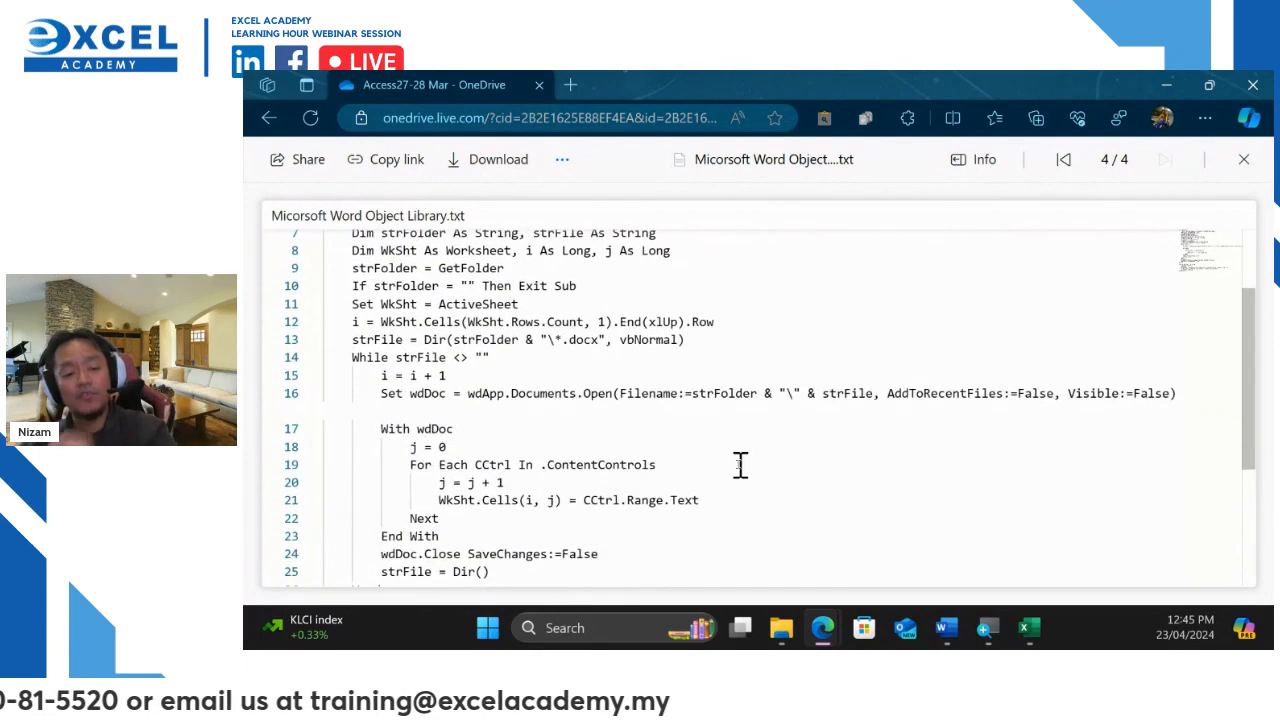
pyautogui.scroll(-3, 736, 485)
pyautogui.scroll(-1, 733, 466)
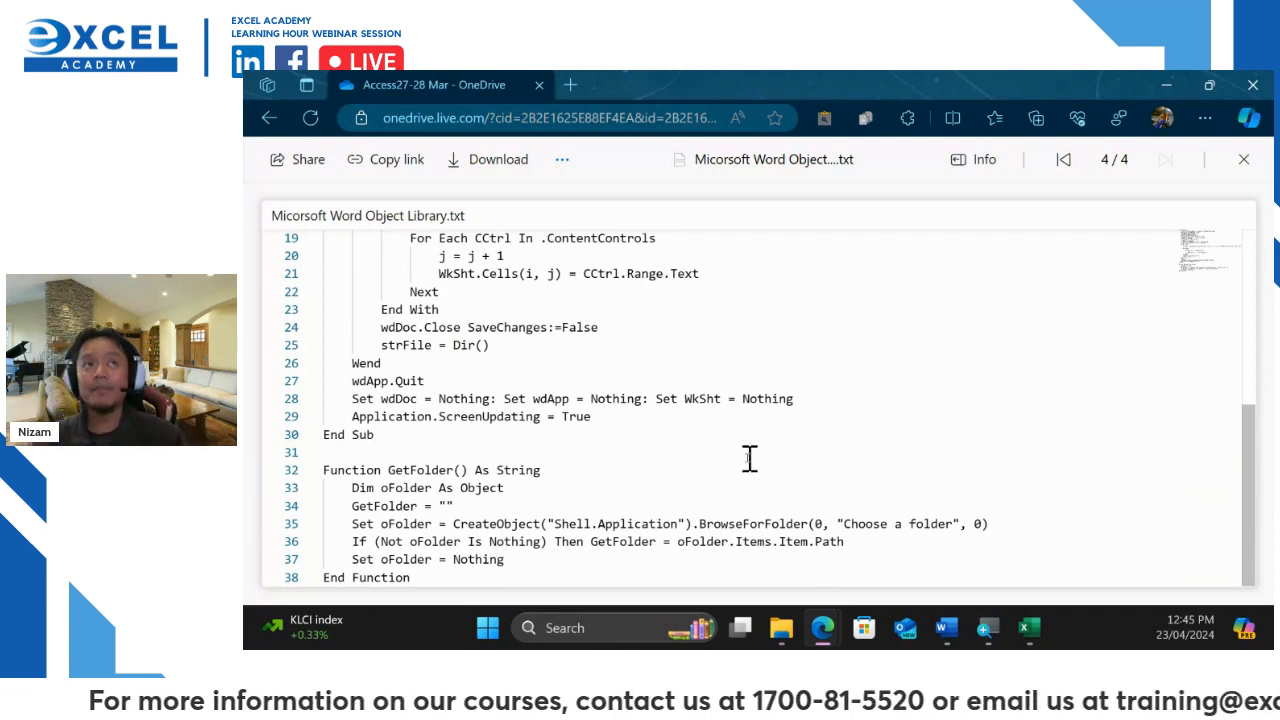
pyautogui.scroll(6, 789, 383)
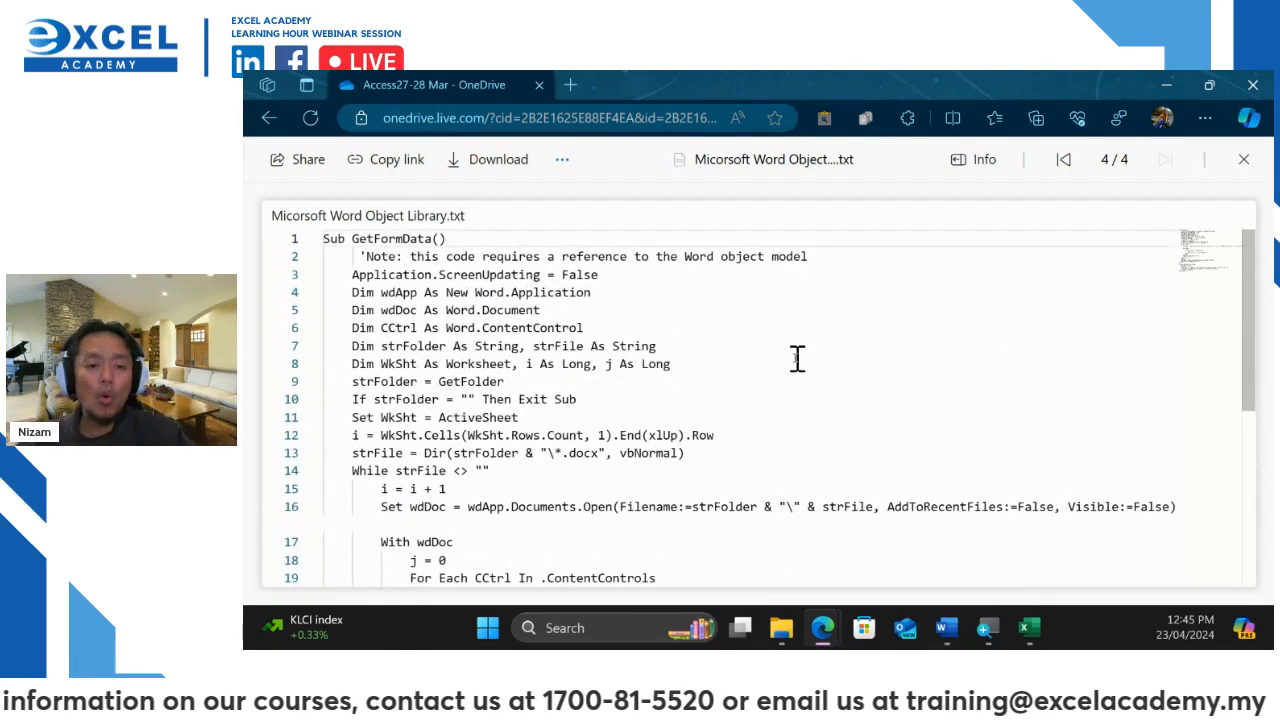
# Select all the GetFormData macro code in the text viewer
pyautogui.click(510, 258)
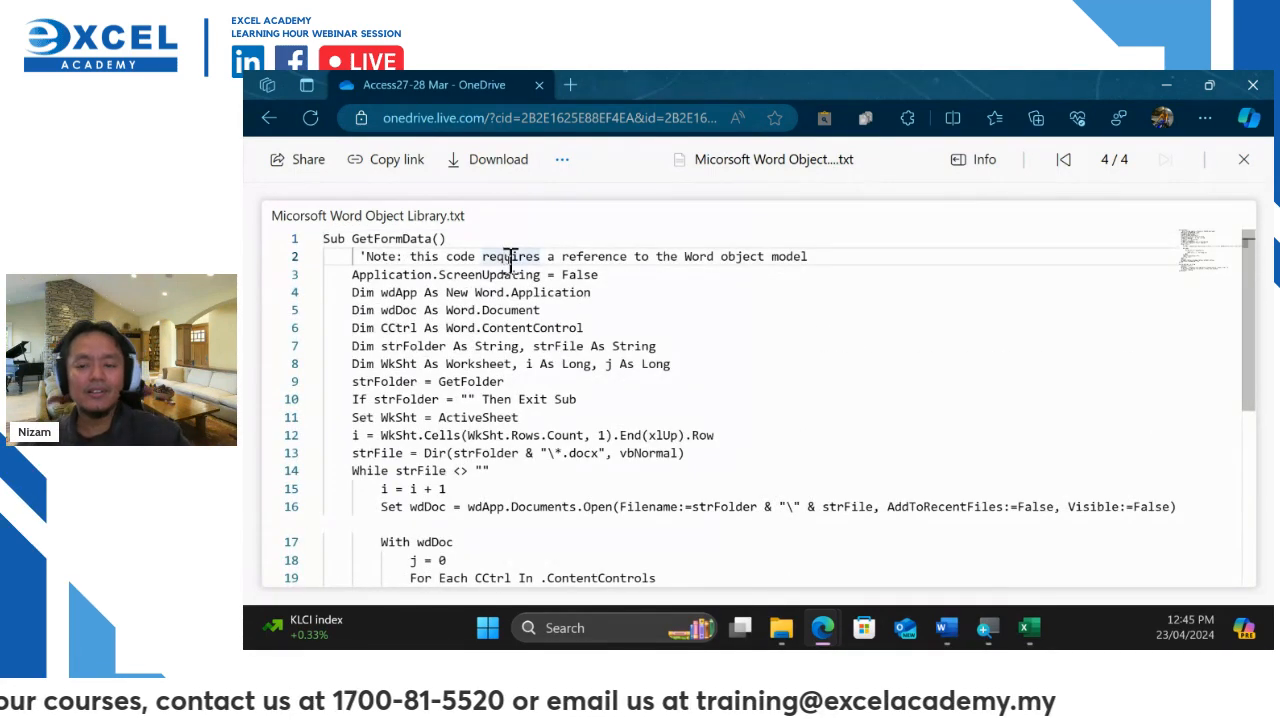
pyautogui.hotkey('ctrl', 'a')
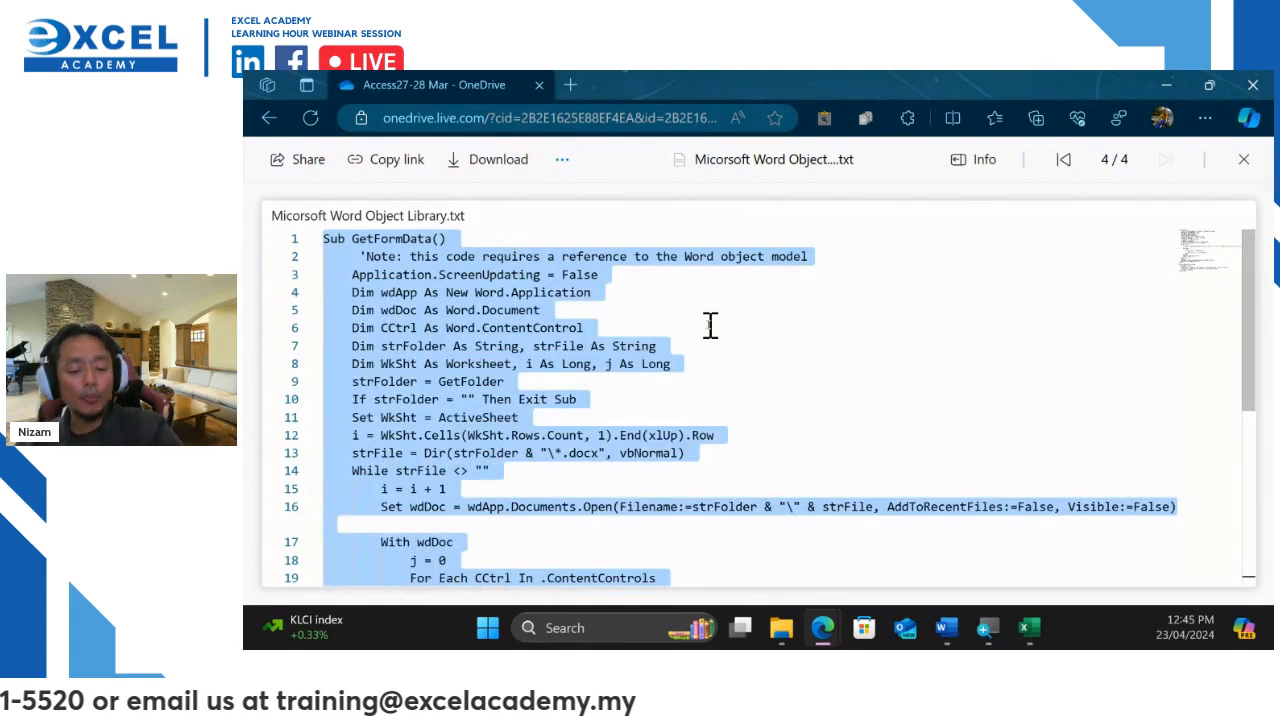
# Paste the copied GetFormData macro and GetFolder function into Sheet1's code window
pyautogui.click(1167, 85)
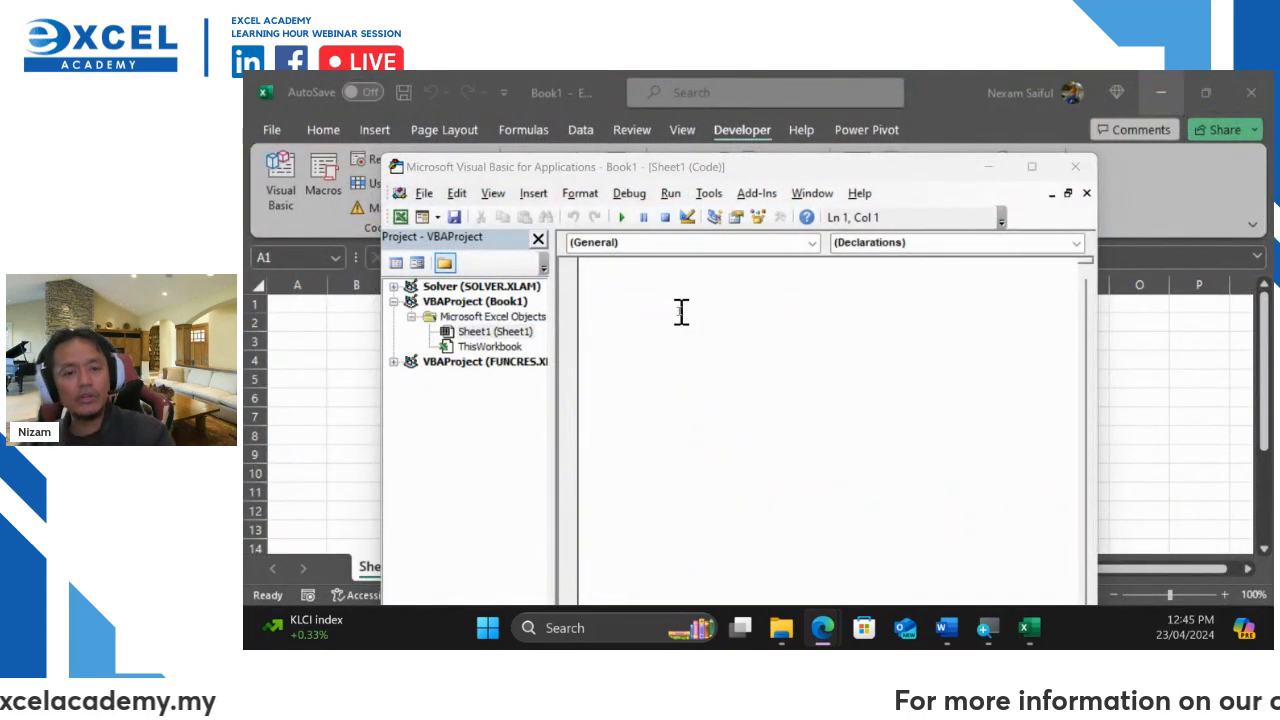
pyautogui.hotkey('ctrl', 'v')
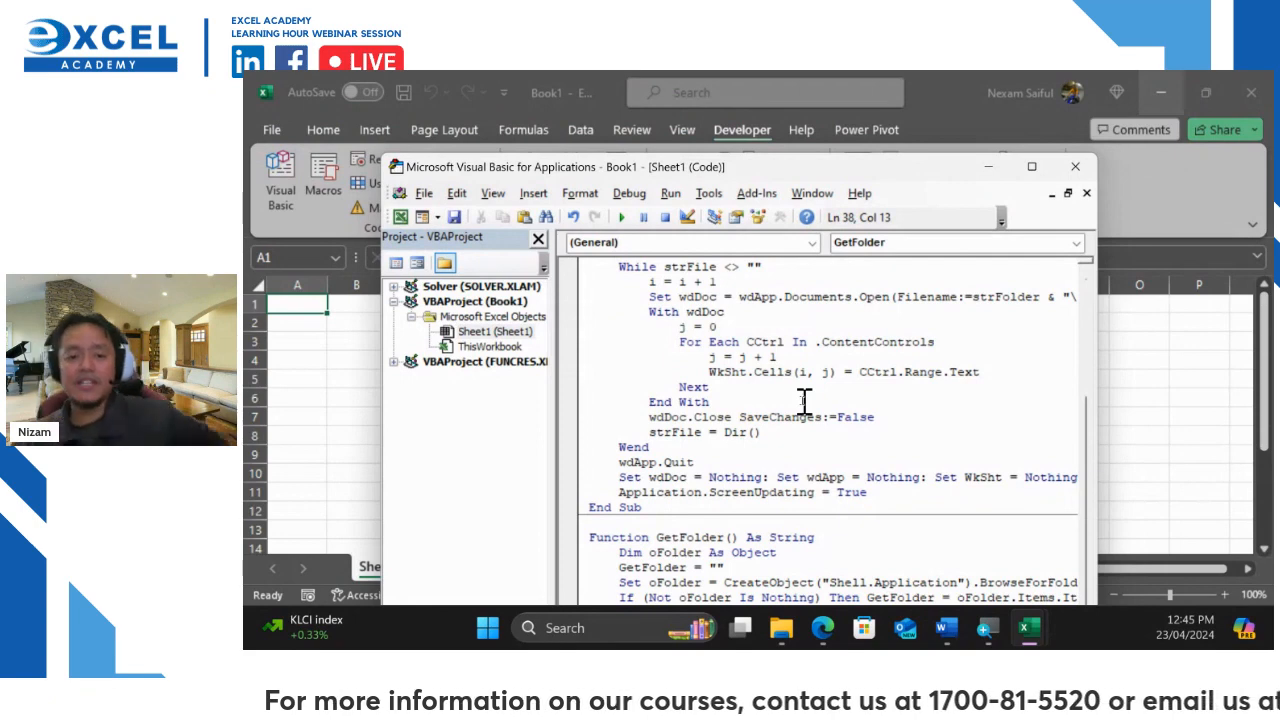
pyautogui.scroll(4, 805, 400)
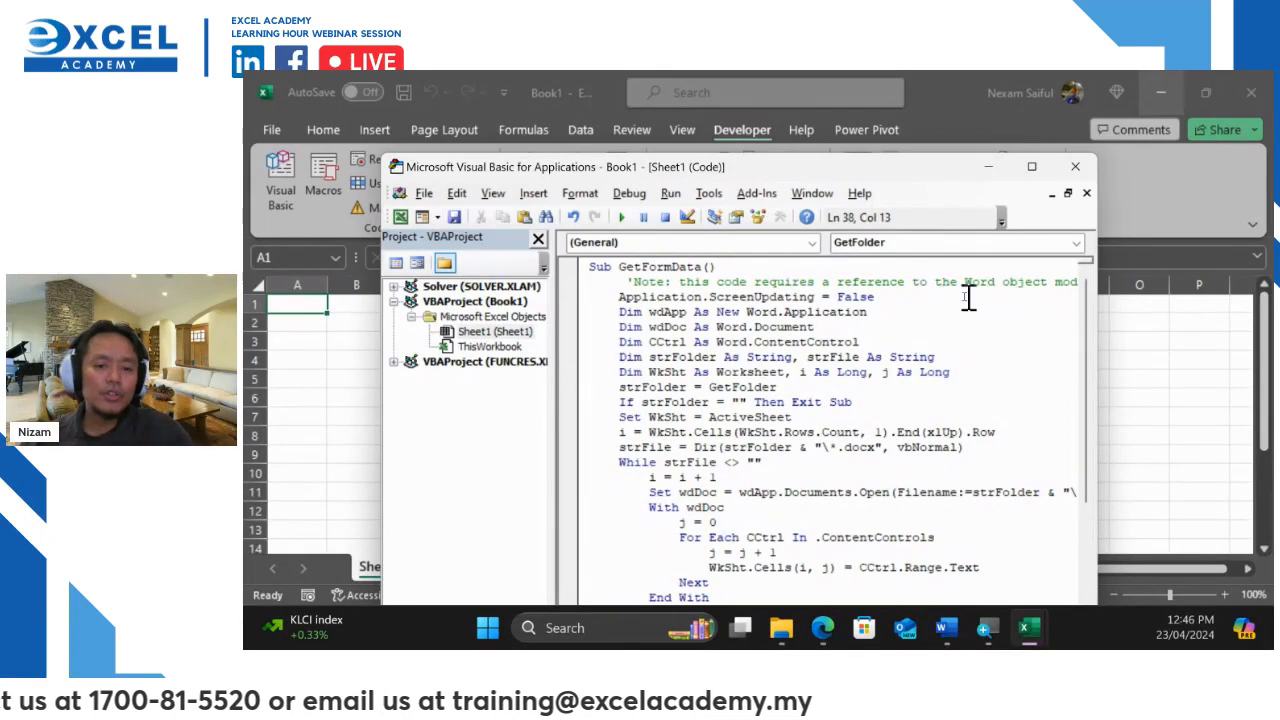
pyautogui.click(709, 196)
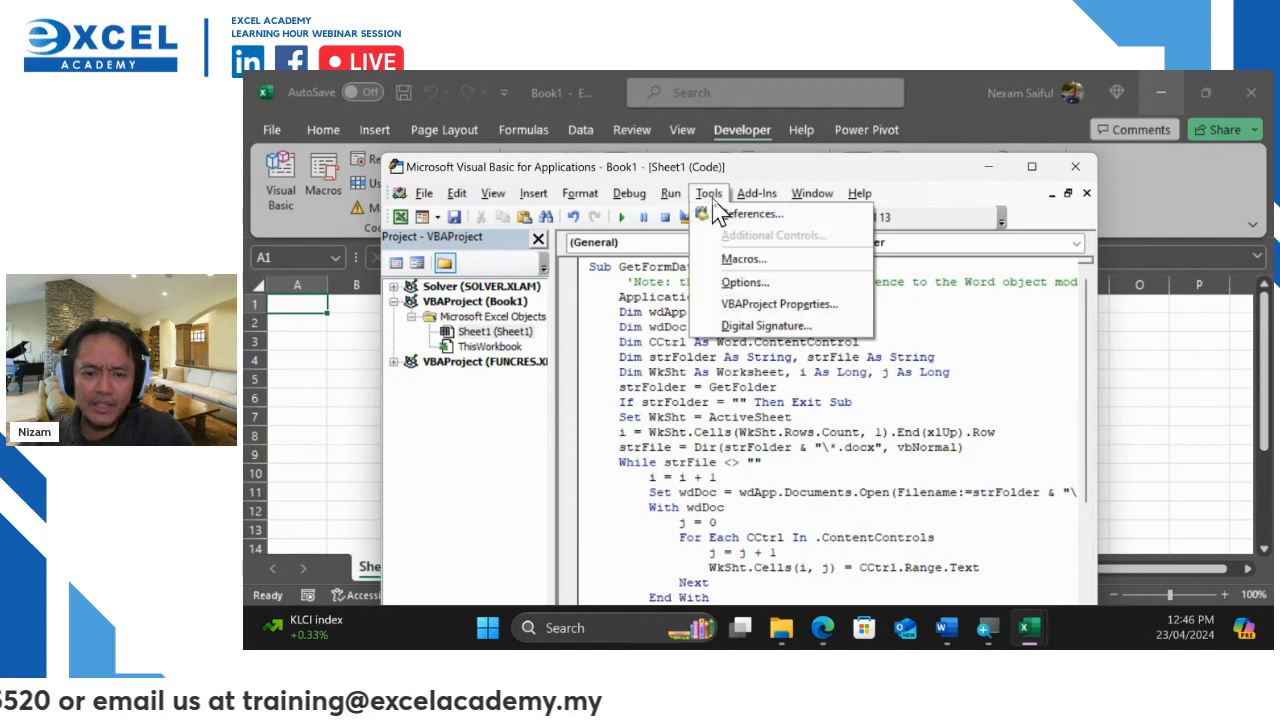
# Add a reference to the Microsoft Word 16.0 Object Library in Book1's VBA project
pyautogui.click(742, 279)
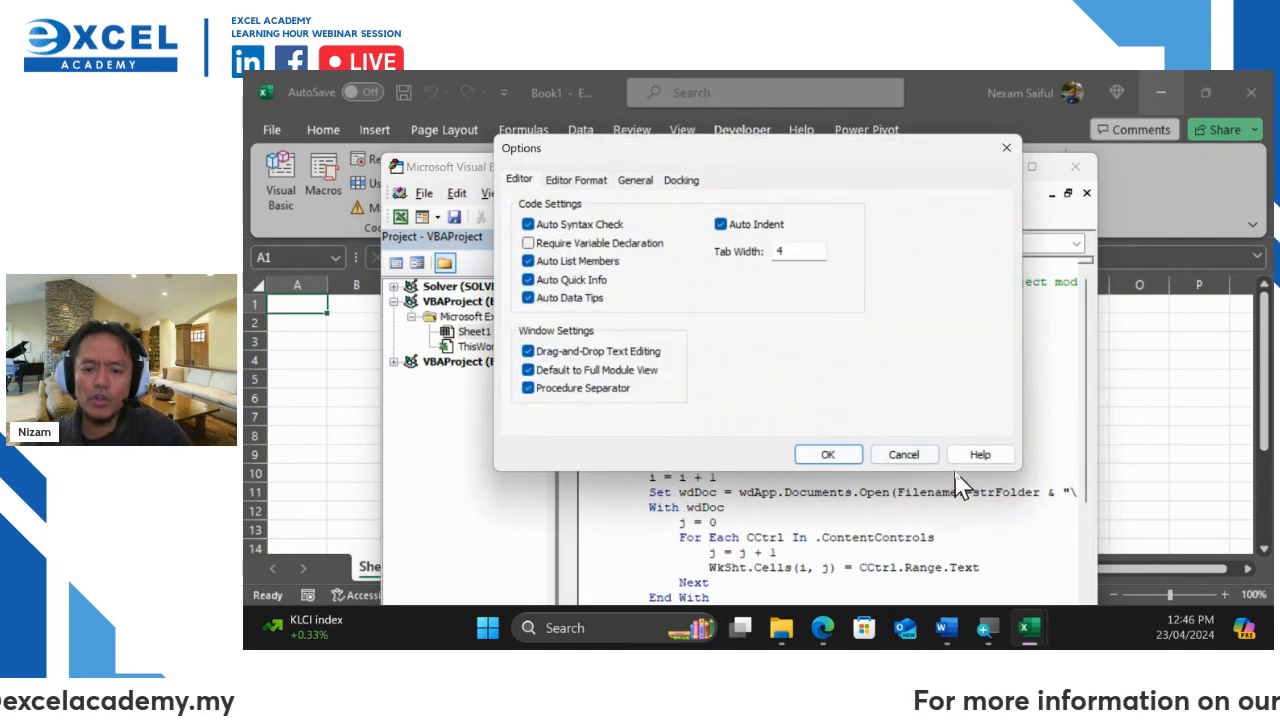
pyautogui.click(903, 454)
pyautogui.click(709, 193)
pyautogui.click(745, 215)
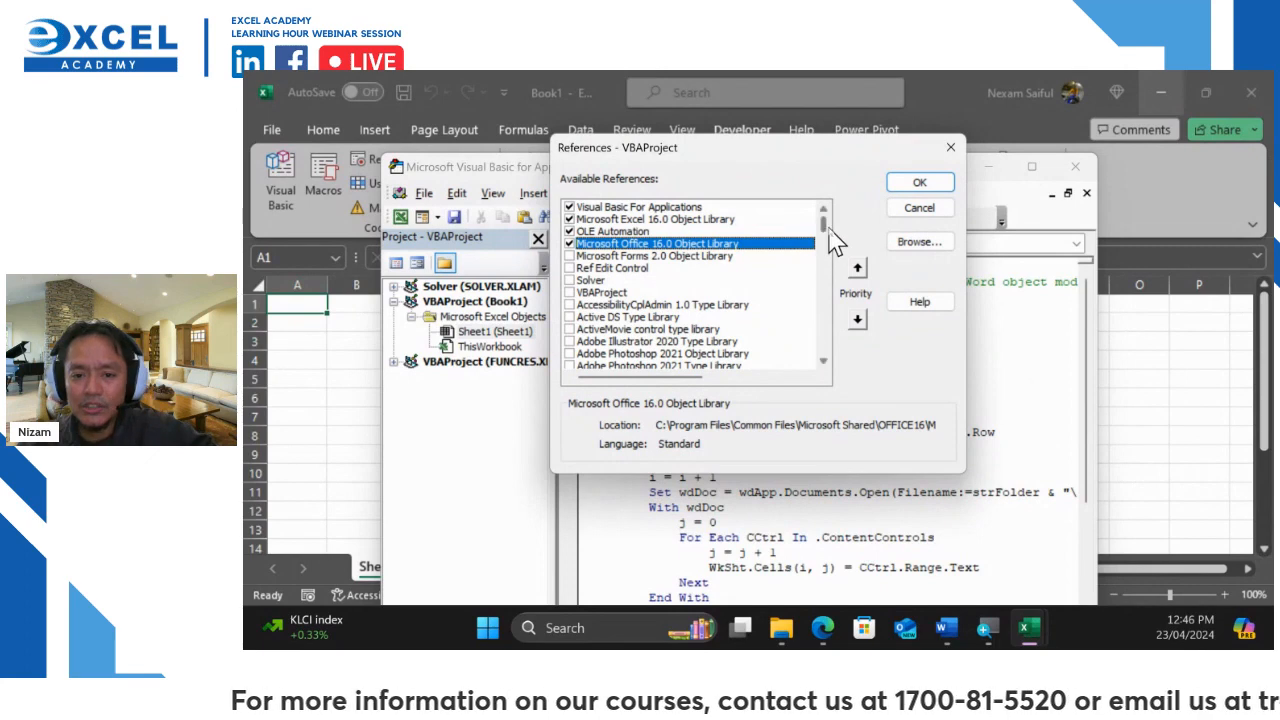
pyautogui.moveTo(826, 222); pyautogui.dragTo(833, 307)
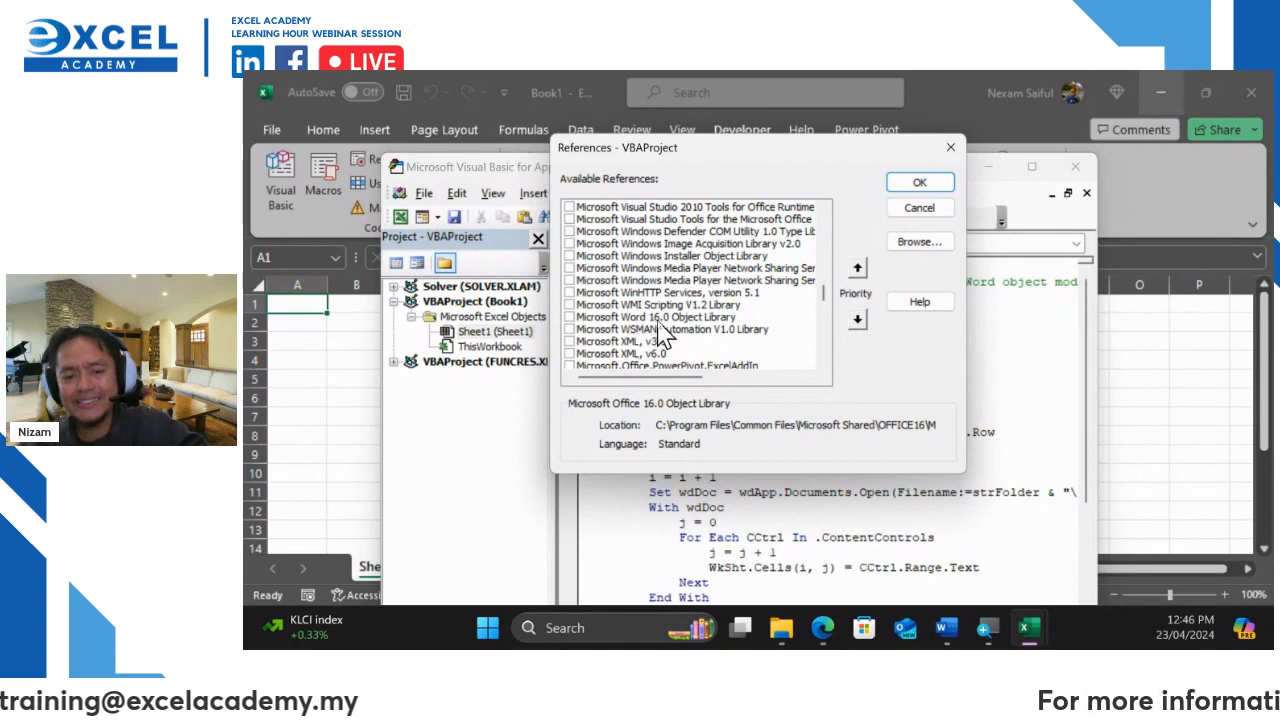
pyautogui.click(570, 317)
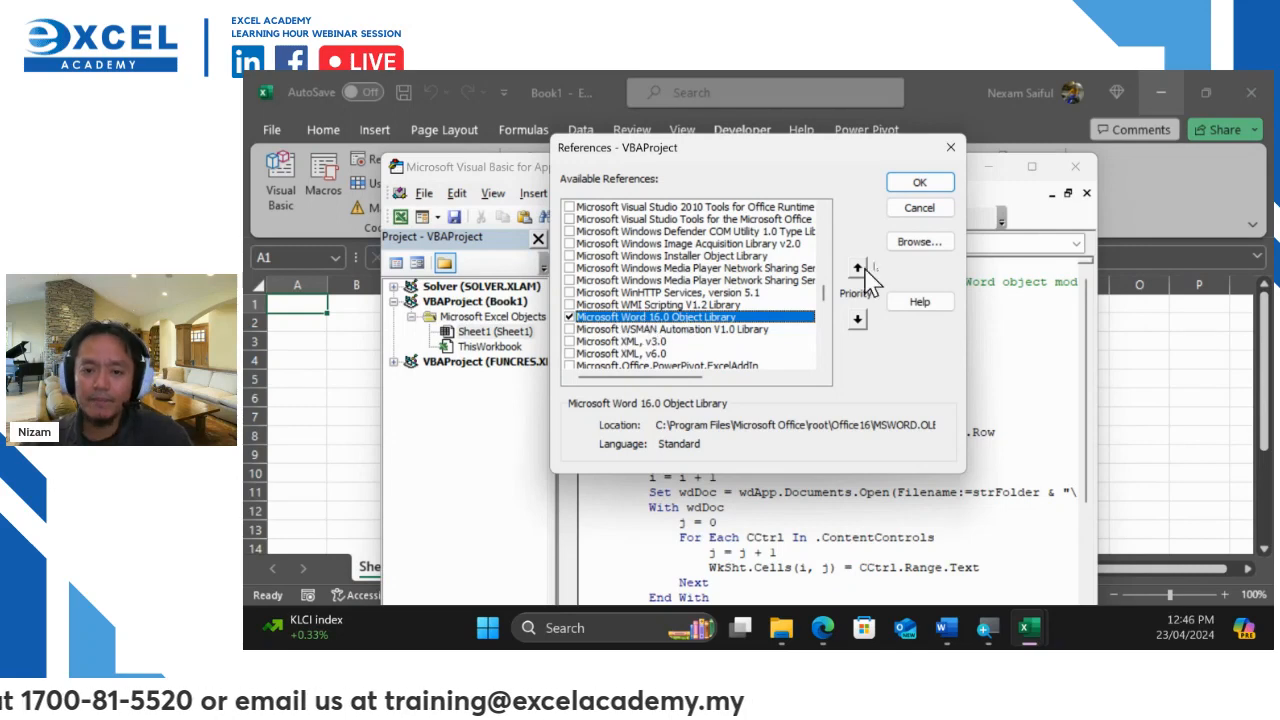
pyautogui.click(921, 187)
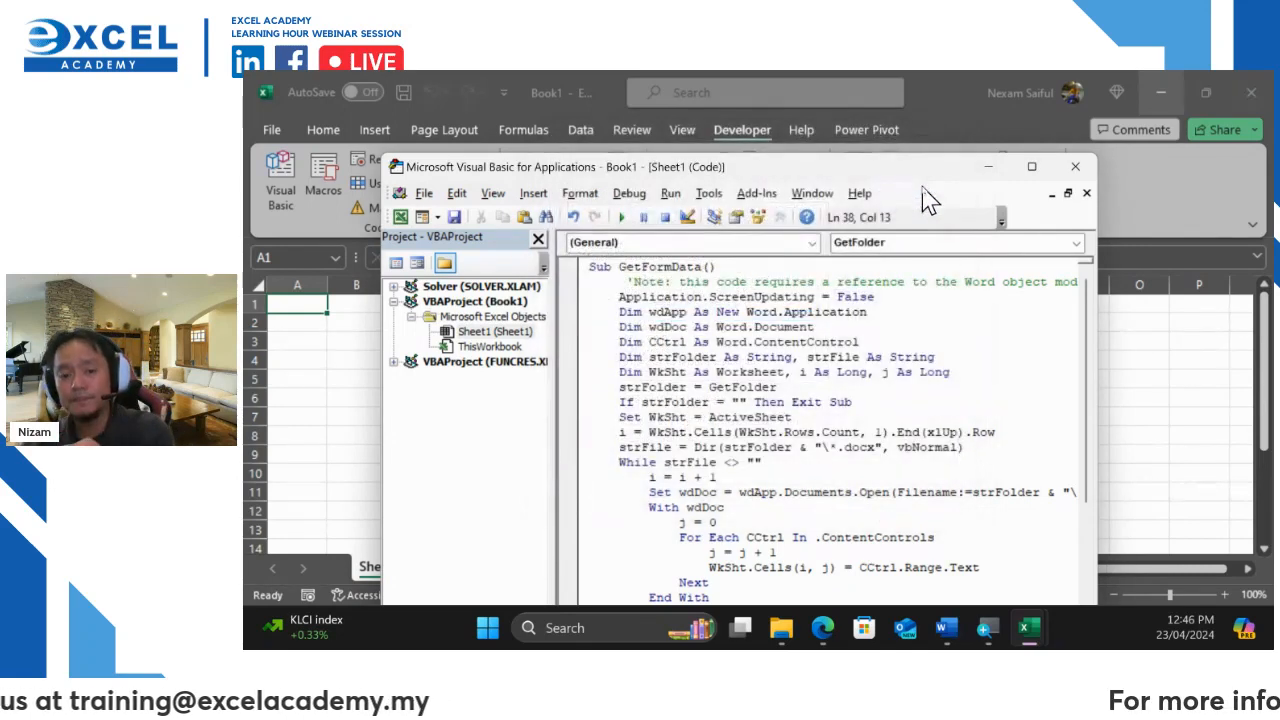
# Close the Visual Basic editor and the filled-in Word form document
pyautogui.click(1074, 167)
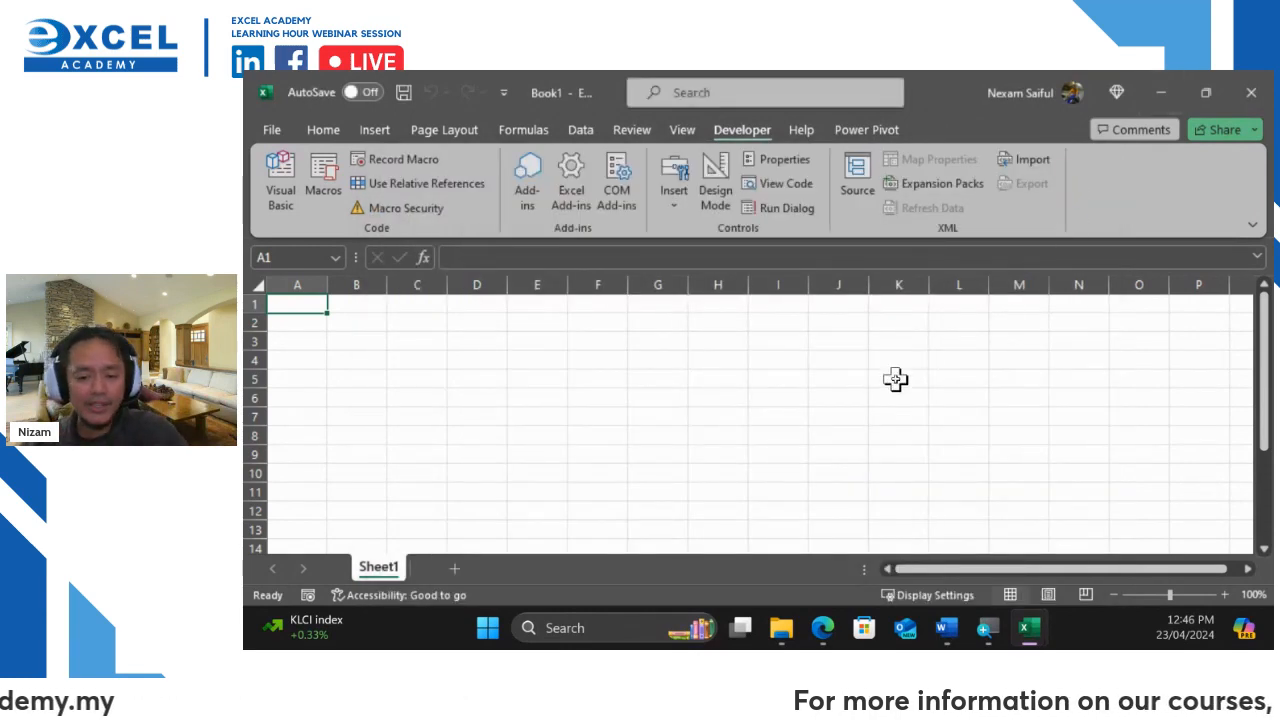
pyautogui.click(946, 628)
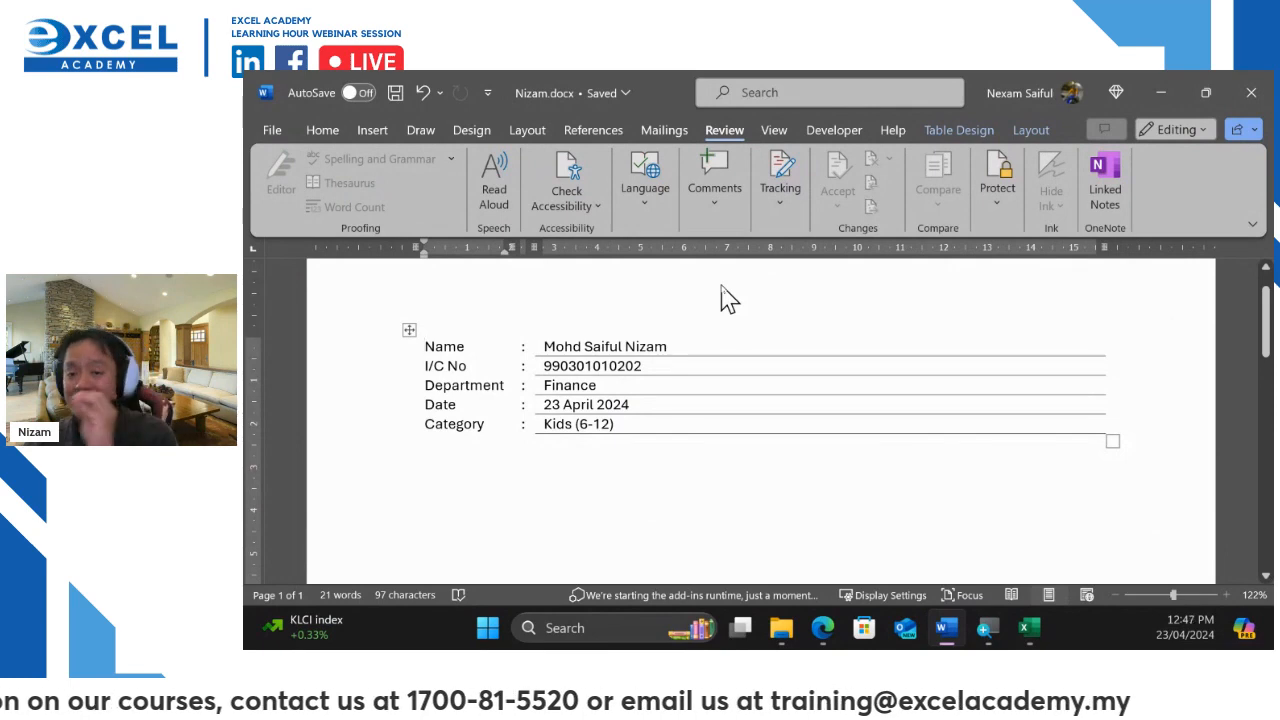
pyautogui.click(1249, 99)
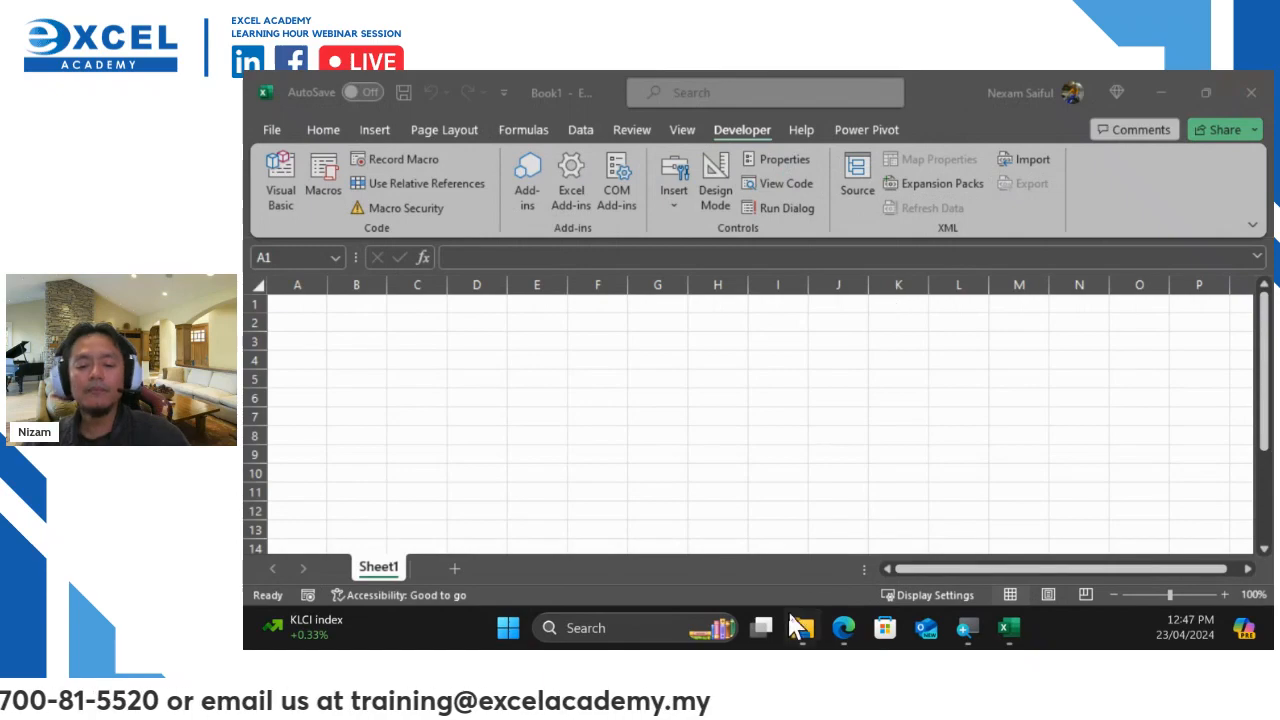
pyautogui.click(797, 624)
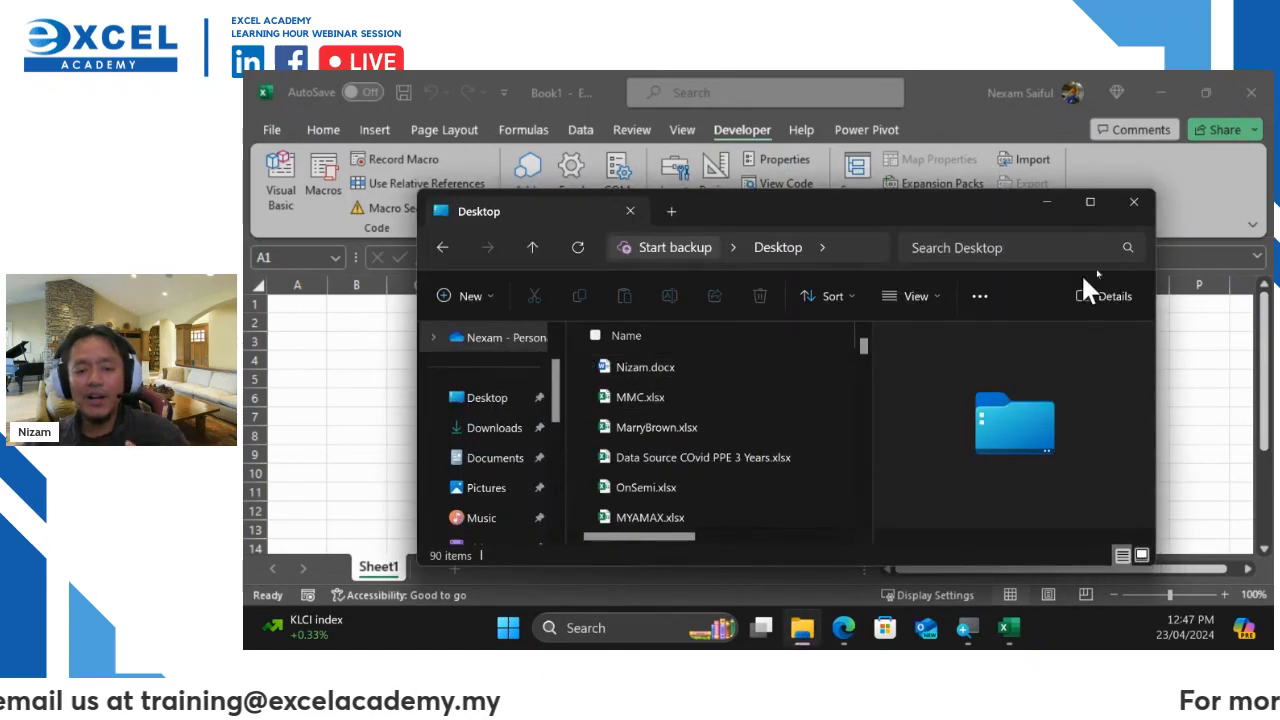
# Maximize Explorer and create a new Desktop folder named Return Form
pyautogui.click(1091, 203)
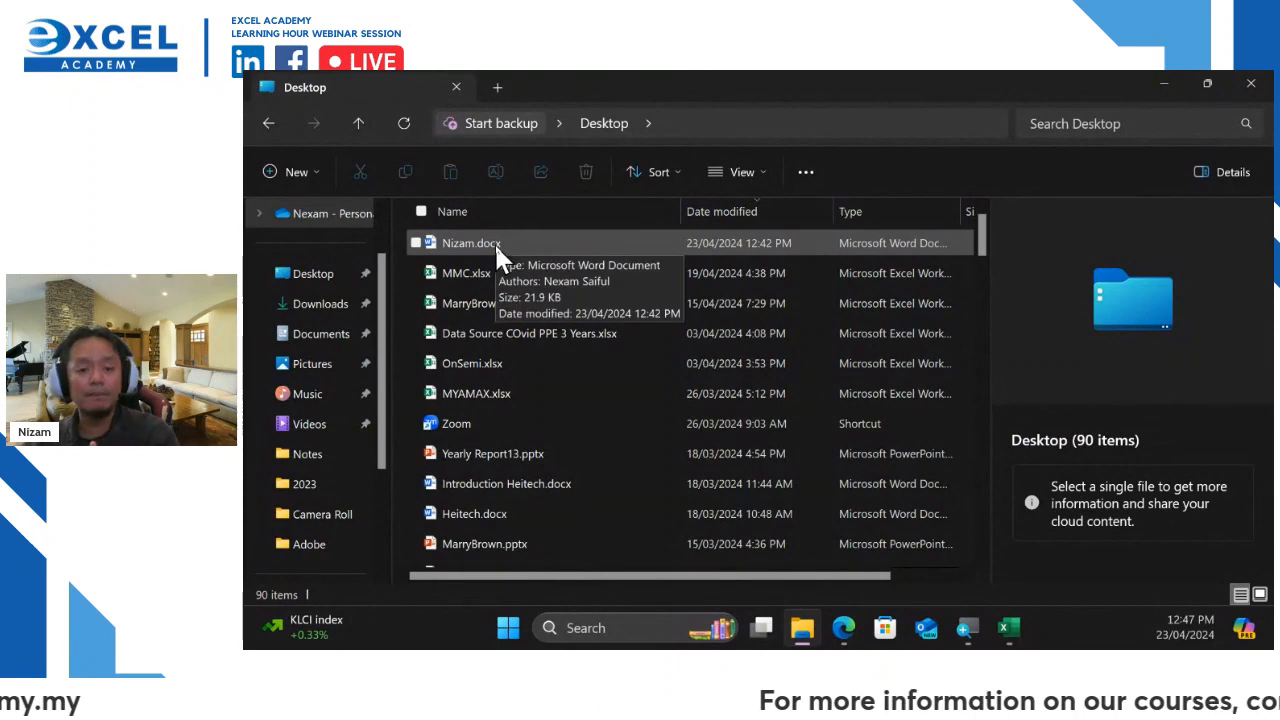
pyautogui.click(305, 173)
pyautogui.click(376, 167)
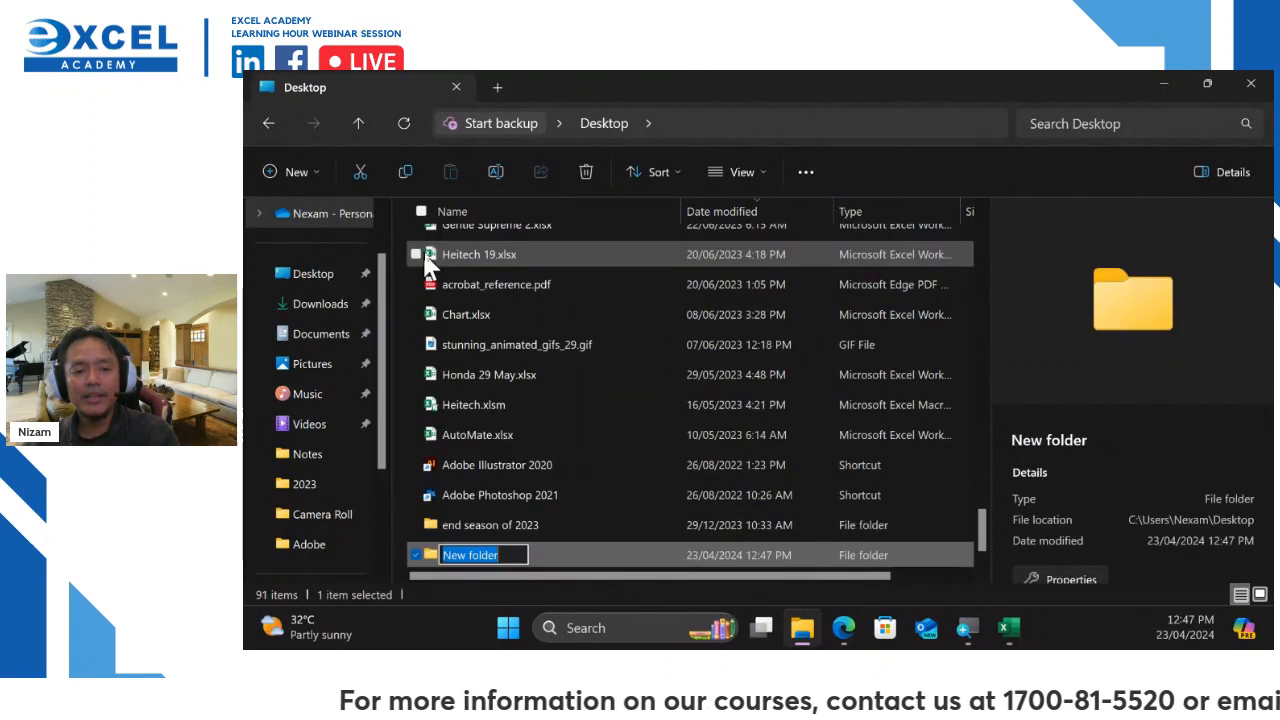
pyautogui.write('Re')
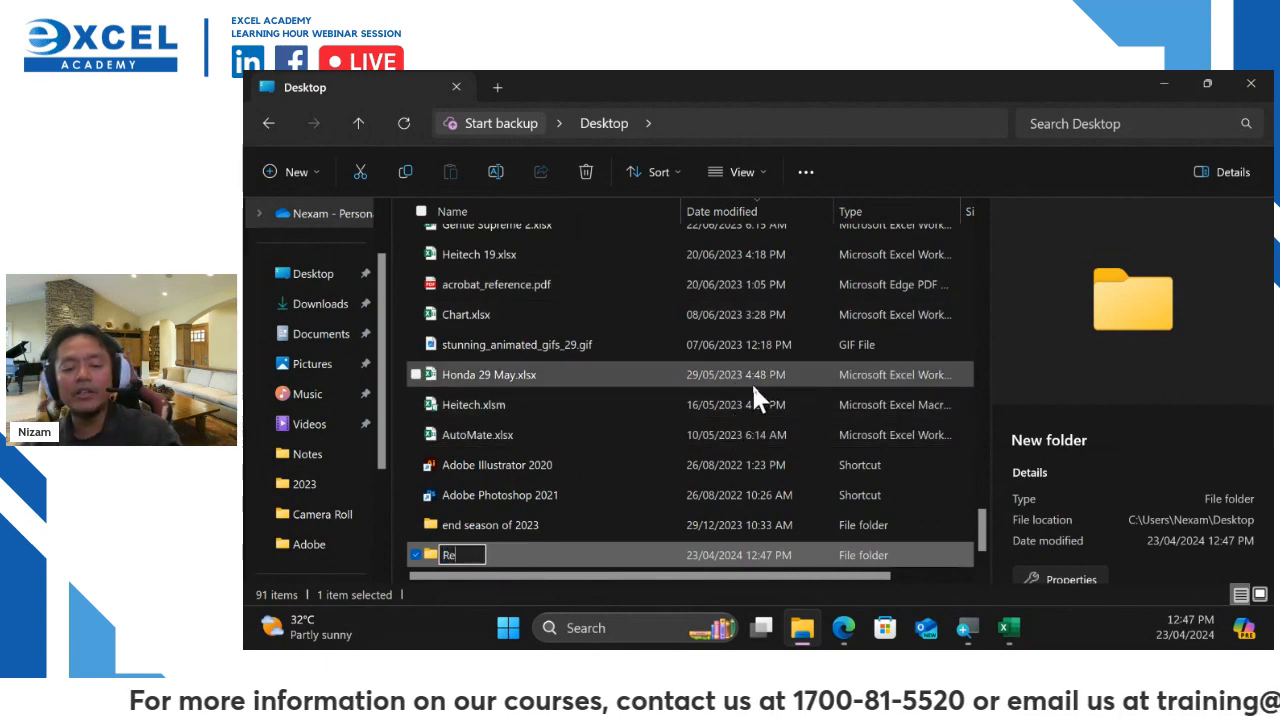
pyautogui.write('turn ')
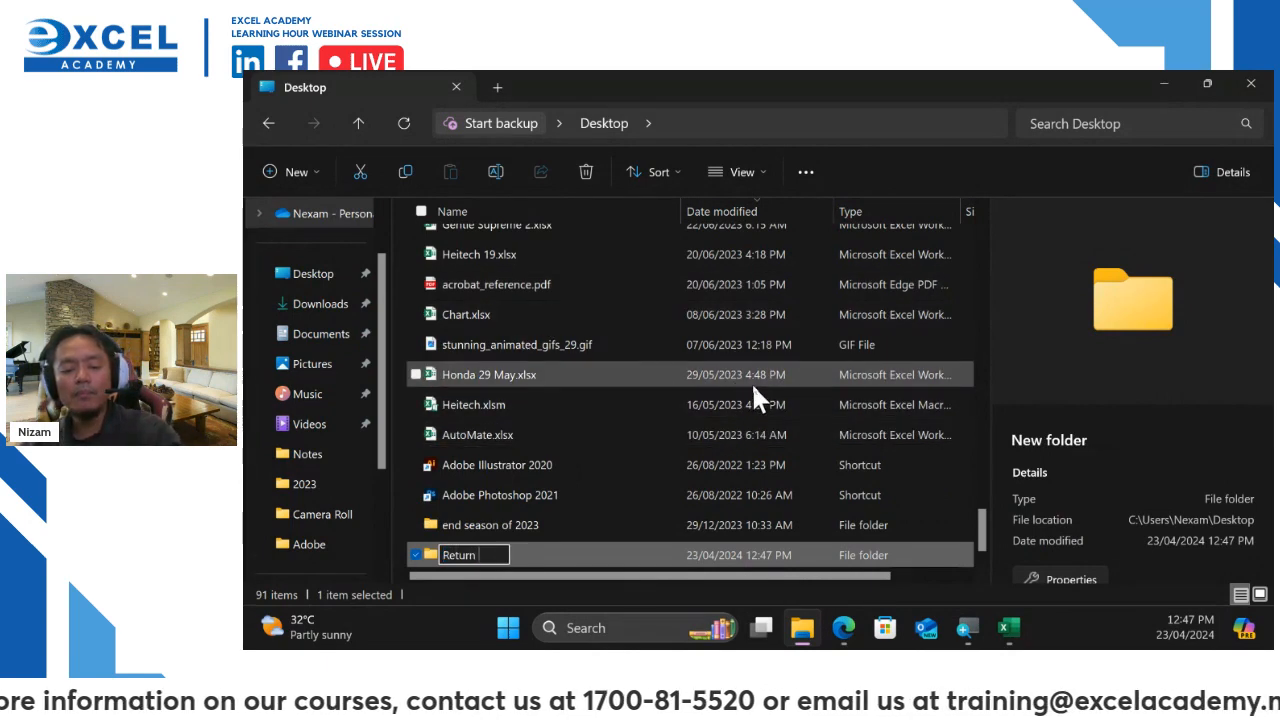
pyautogui.write('Form')
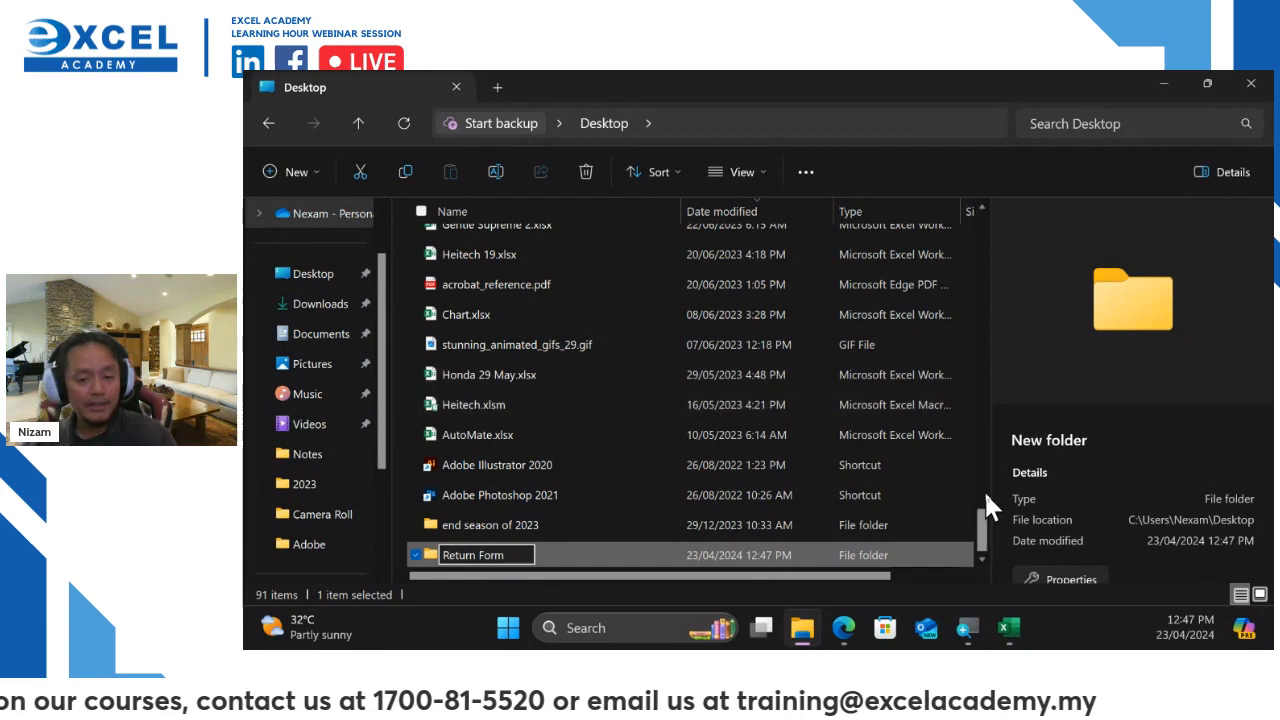
# Move the Word form document into Return Form, verify it inside, and close Explorer
pyautogui.moveTo(976, 523); pyautogui.dragTo(992, 219)
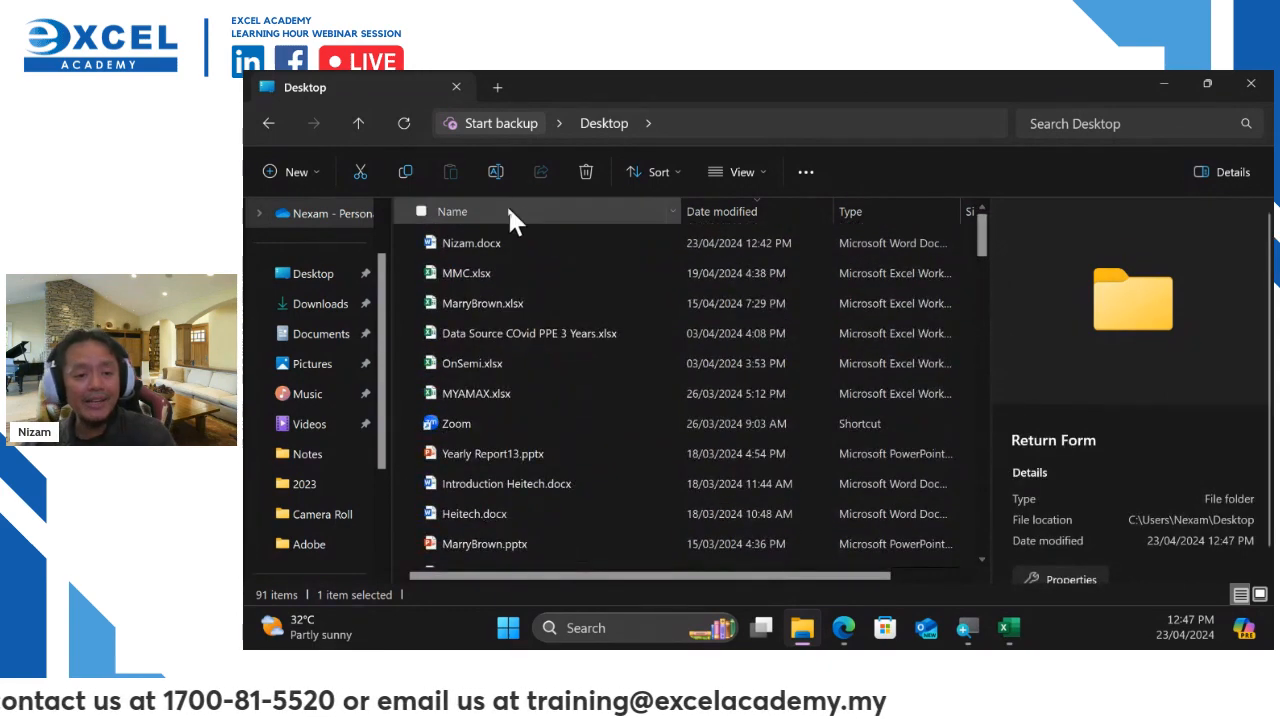
pyautogui.click(468, 245)
pyautogui.moveTo(490, 242); pyautogui.dragTo(501, 558)
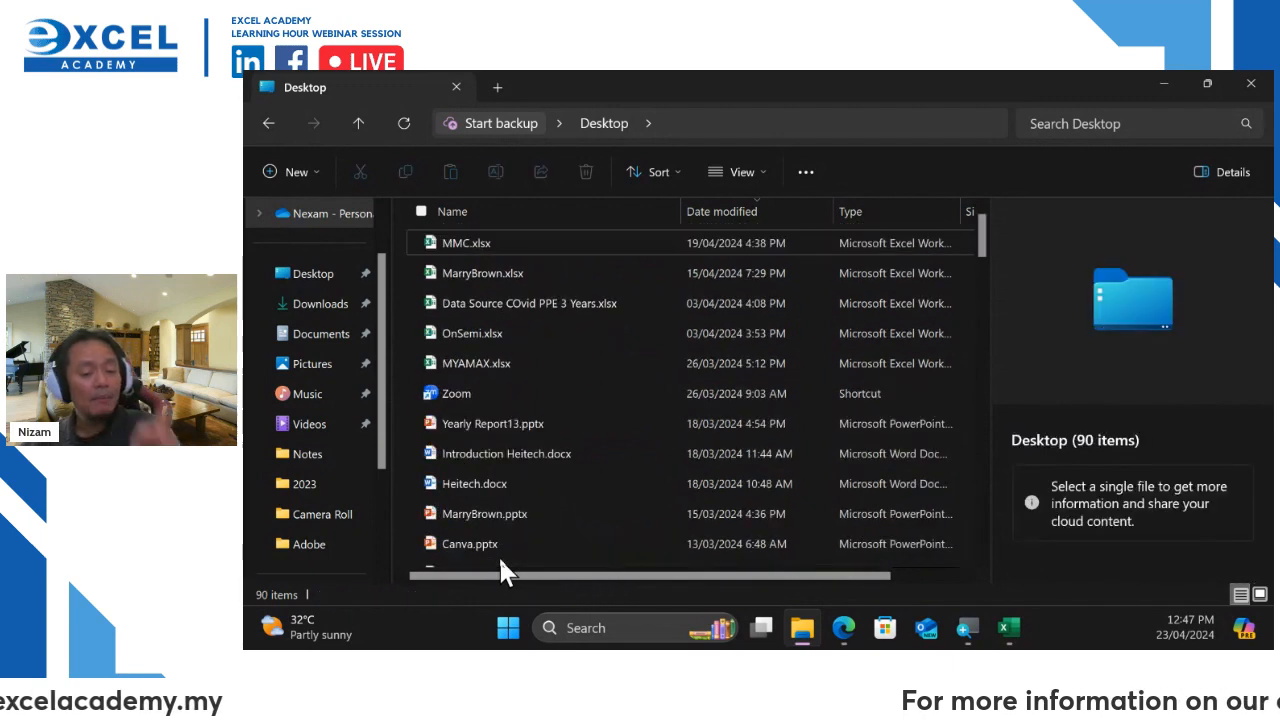
pyautogui.scroll(-5, 565, 459)
pyautogui.scroll(-10, 565, 459)
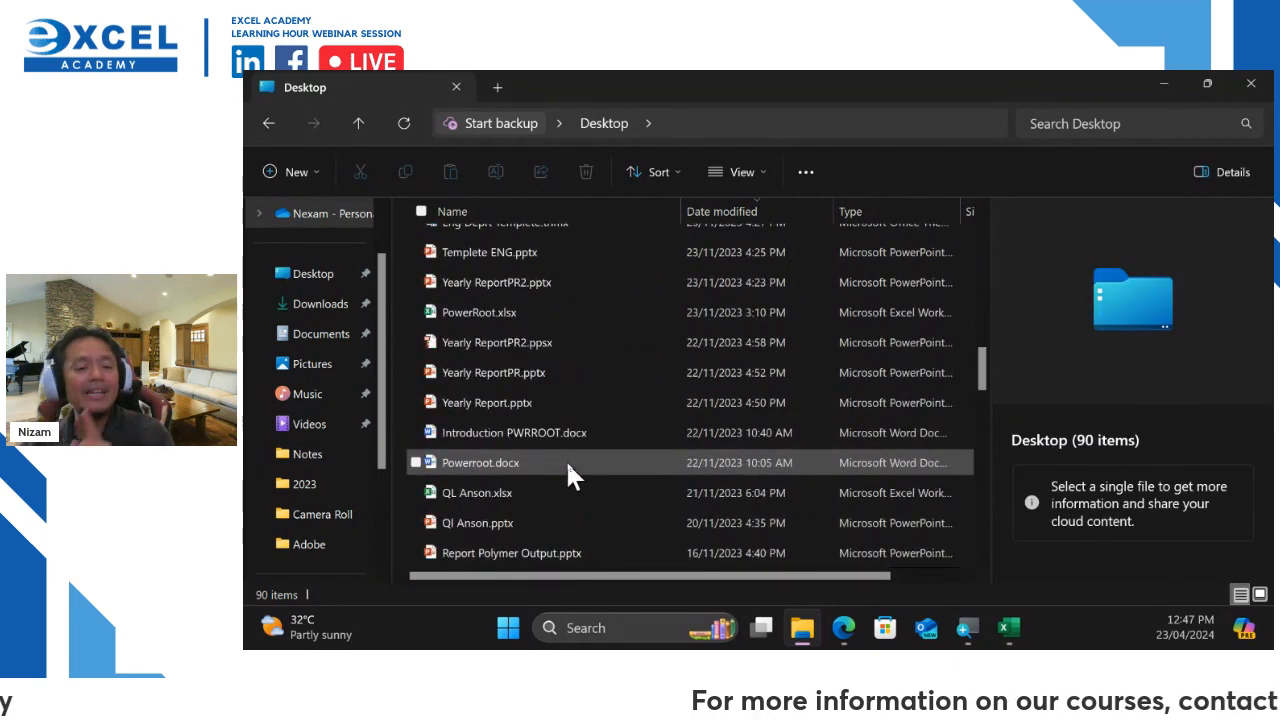
pyautogui.click(500, 558)
pyautogui.doubleClick(497, 557)
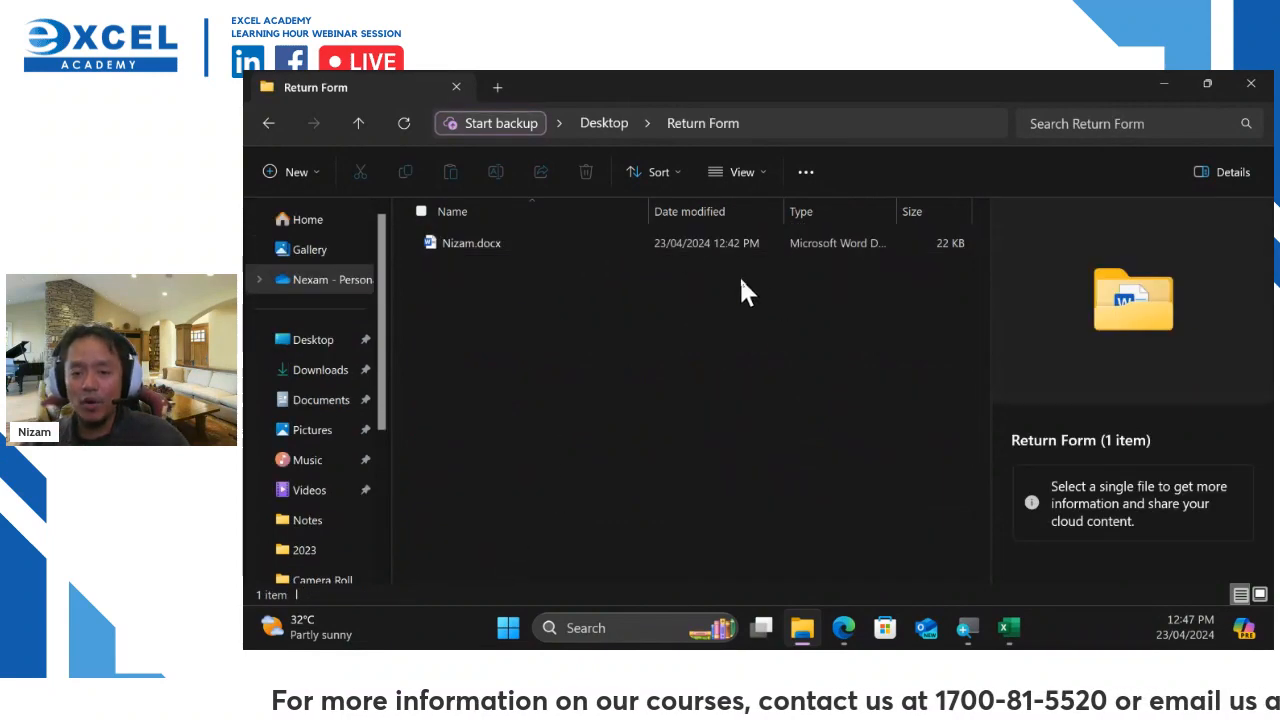
pyautogui.click(1251, 83)
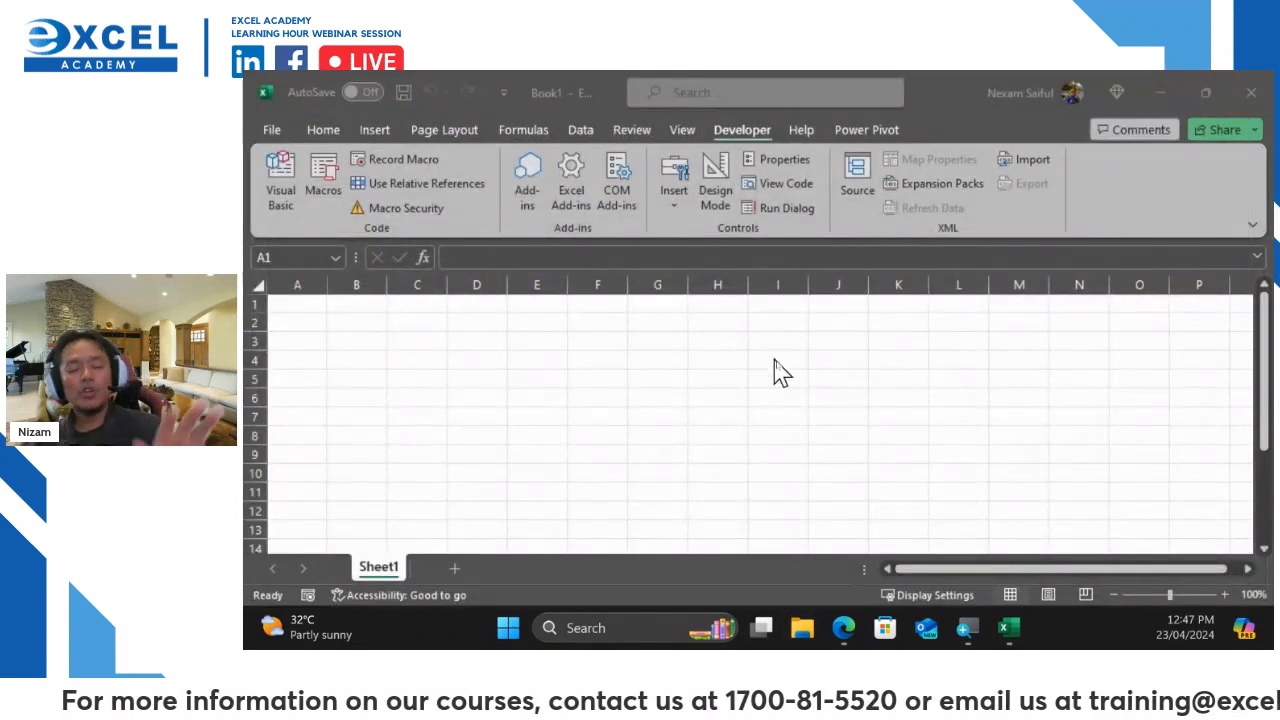
# With cell A2 selected, run the Sheet1.GetFormData macro from the Macros list
pyautogui.click(315, 322)
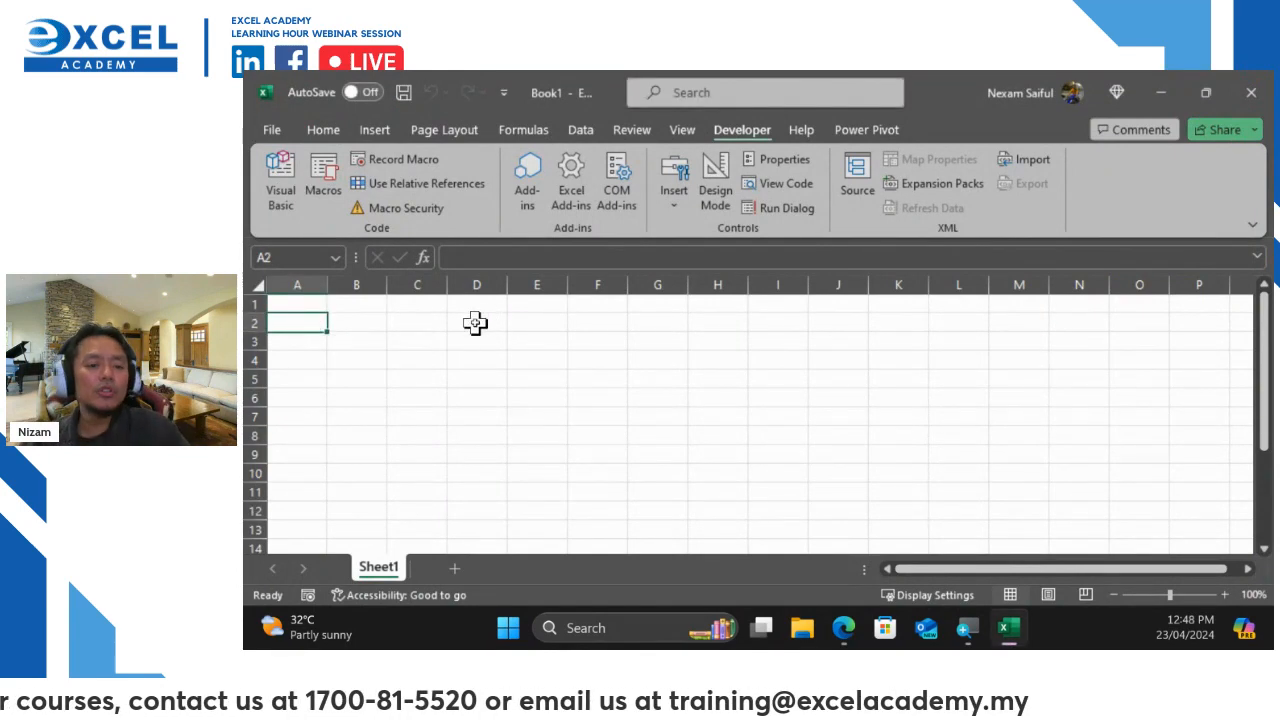
pyautogui.click(338, 195)
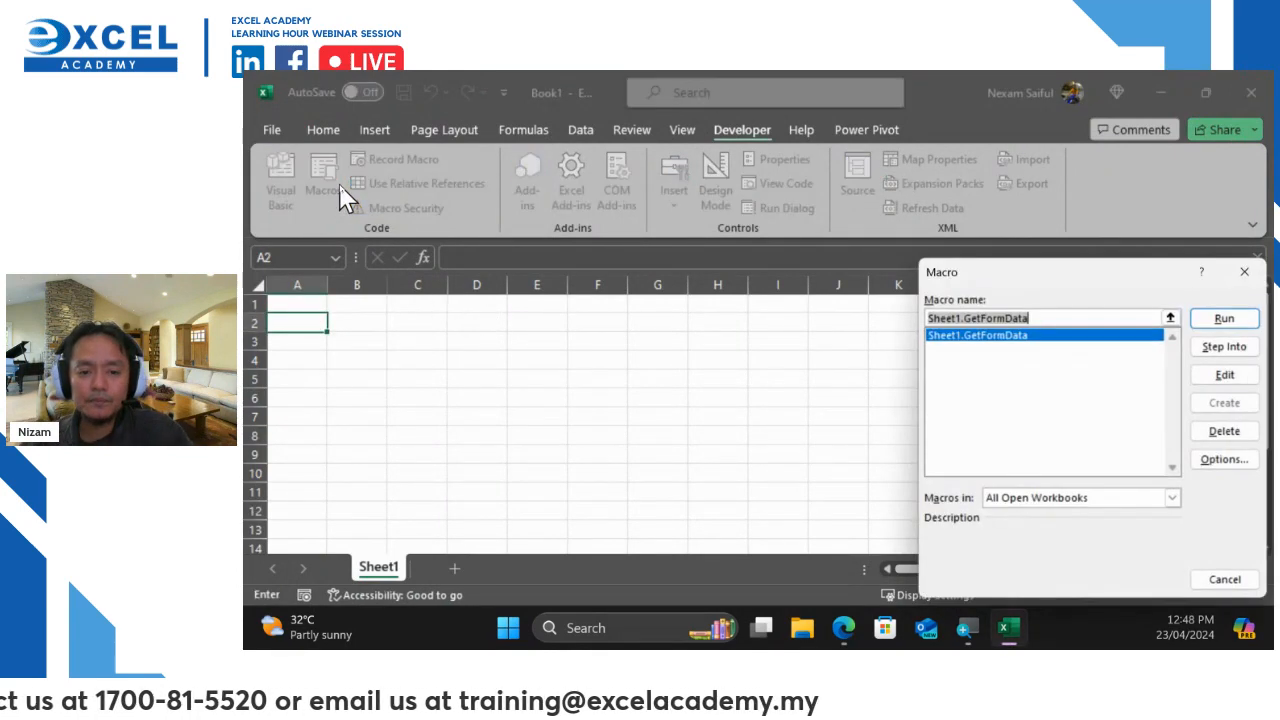
pyautogui.moveTo(1135, 283); pyautogui.dragTo(980, 219)
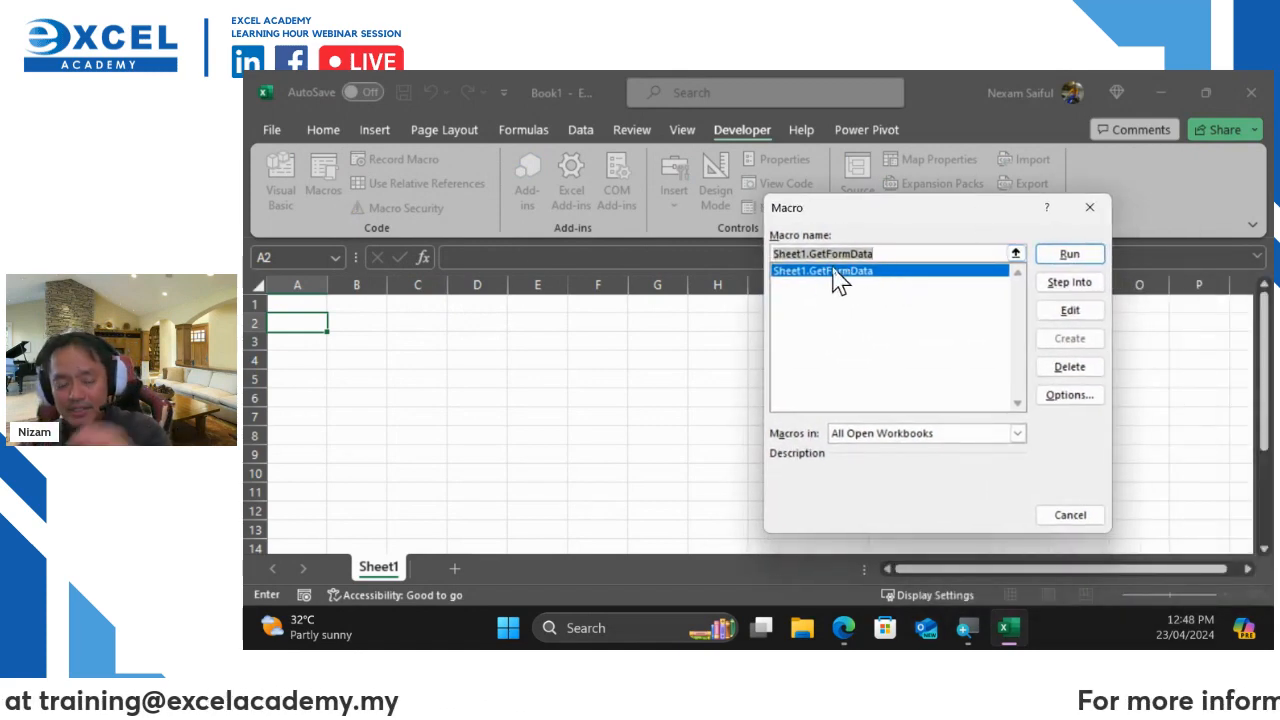
pyautogui.click(1066, 254)
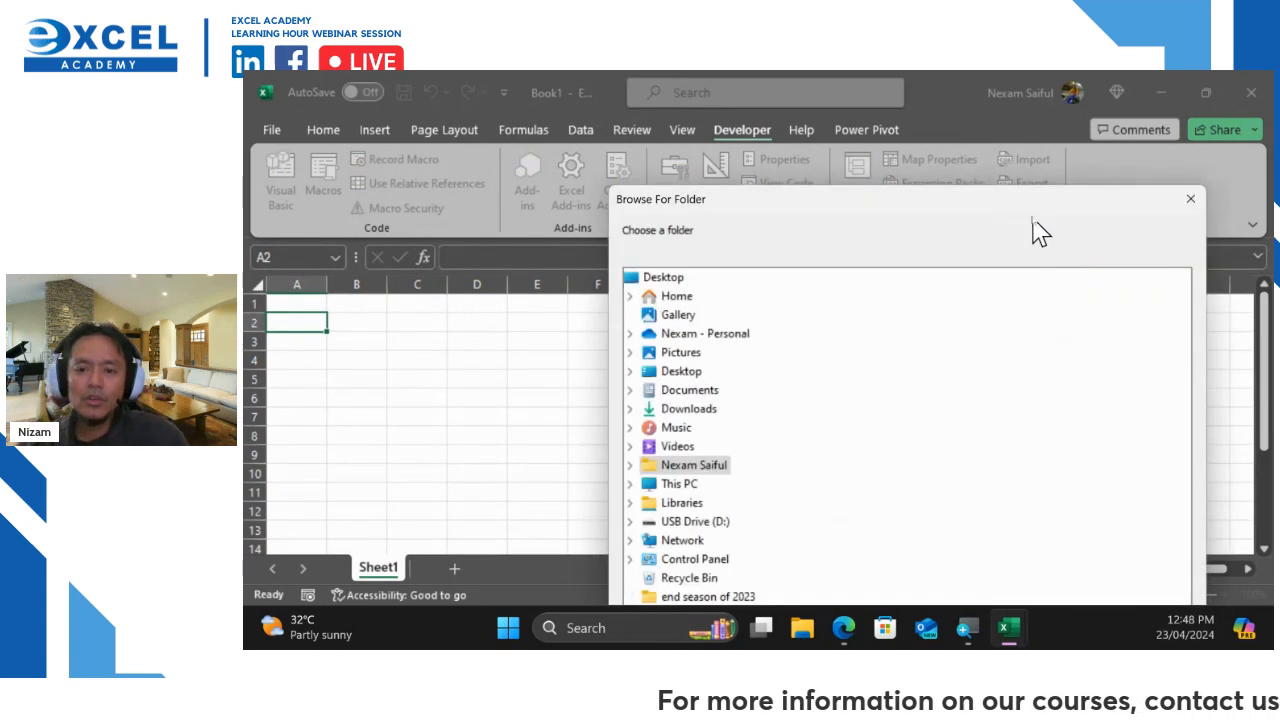
# Choose the Return Form folder on the Desktop as the import source to fill row 2
pyautogui.moveTo(1038, 206); pyautogui.dragTo(935, 112)
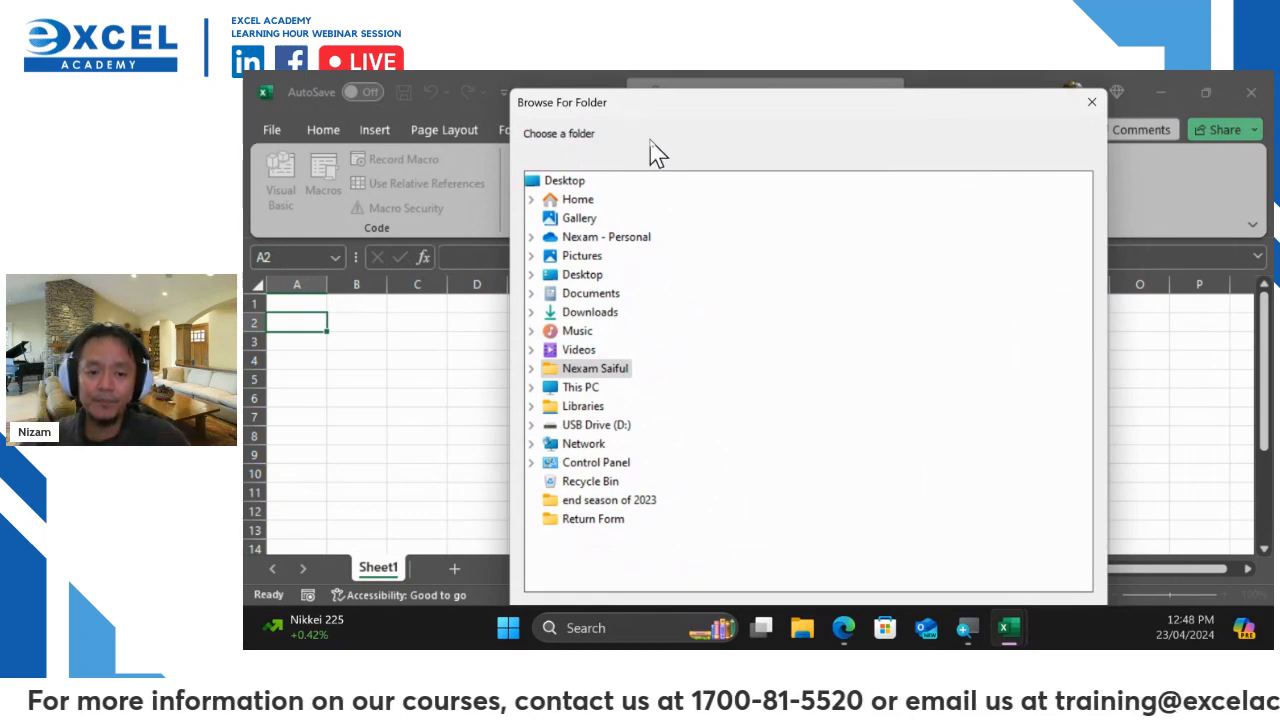
pyautogui.doubleClick(587, 276)
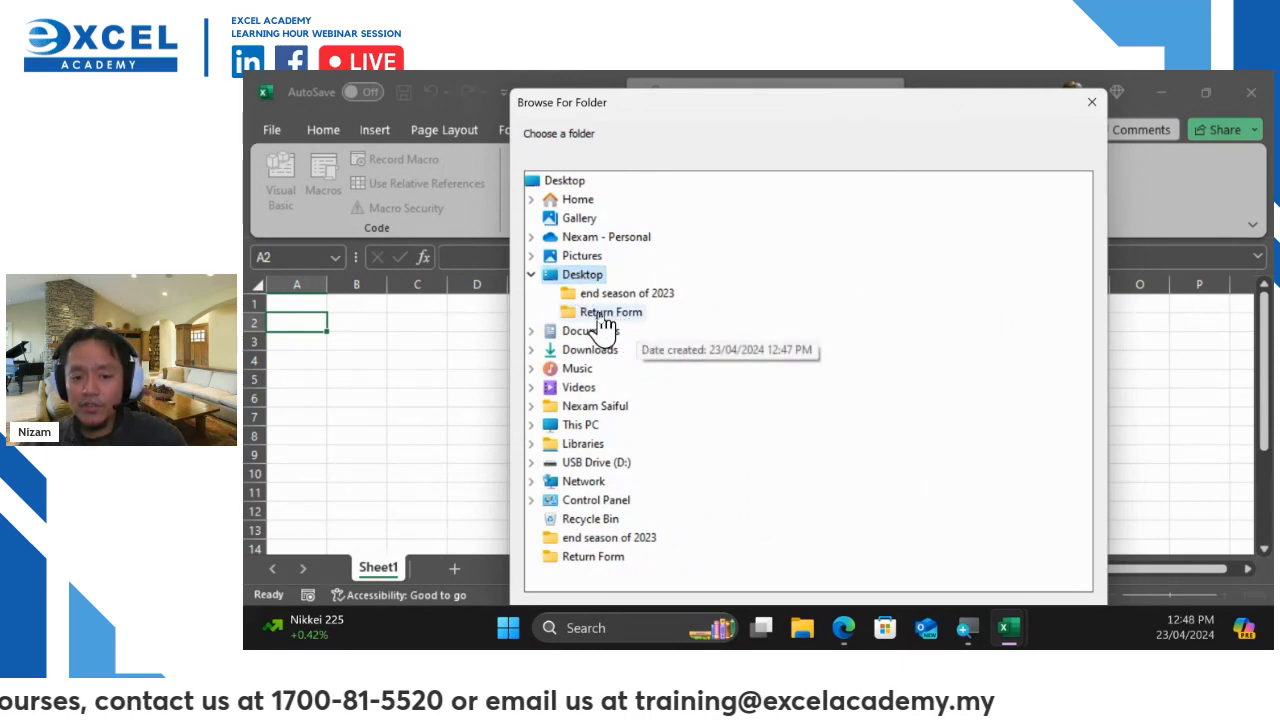
pyautogui.click(605, 316)
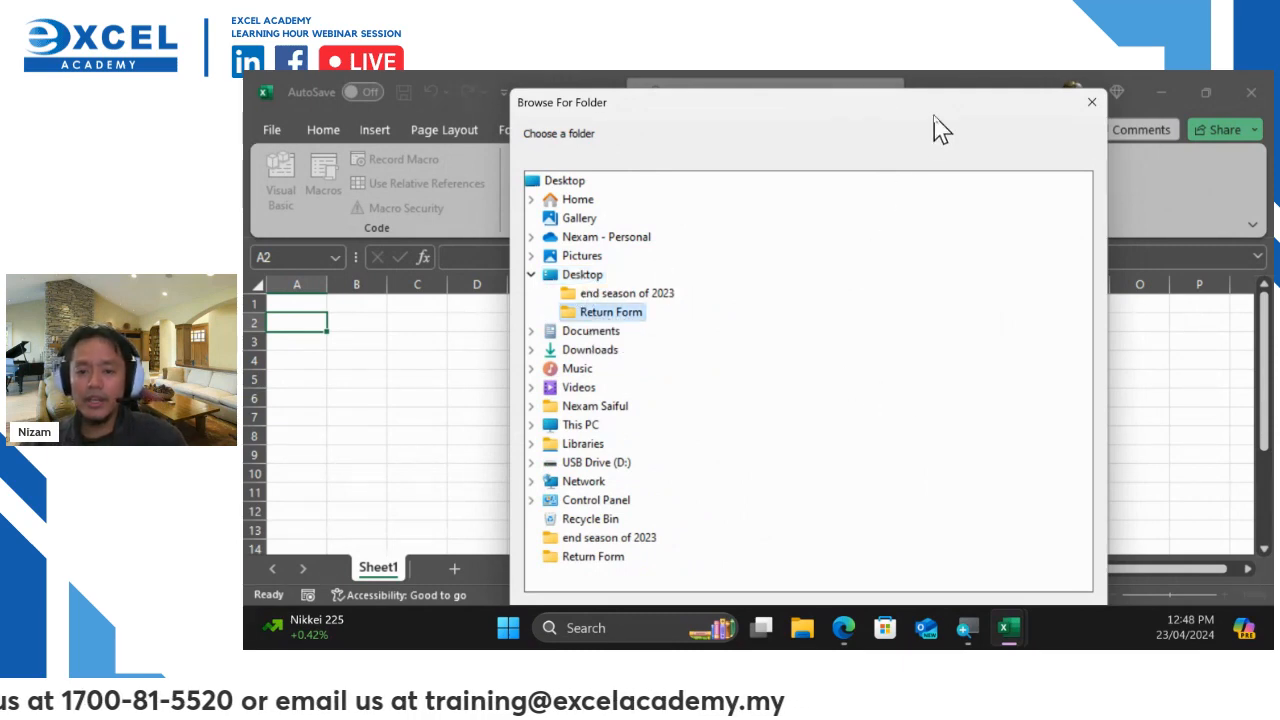
pyautogui.moveTo(945, 115); pyautogui.dragTo(931, 83)
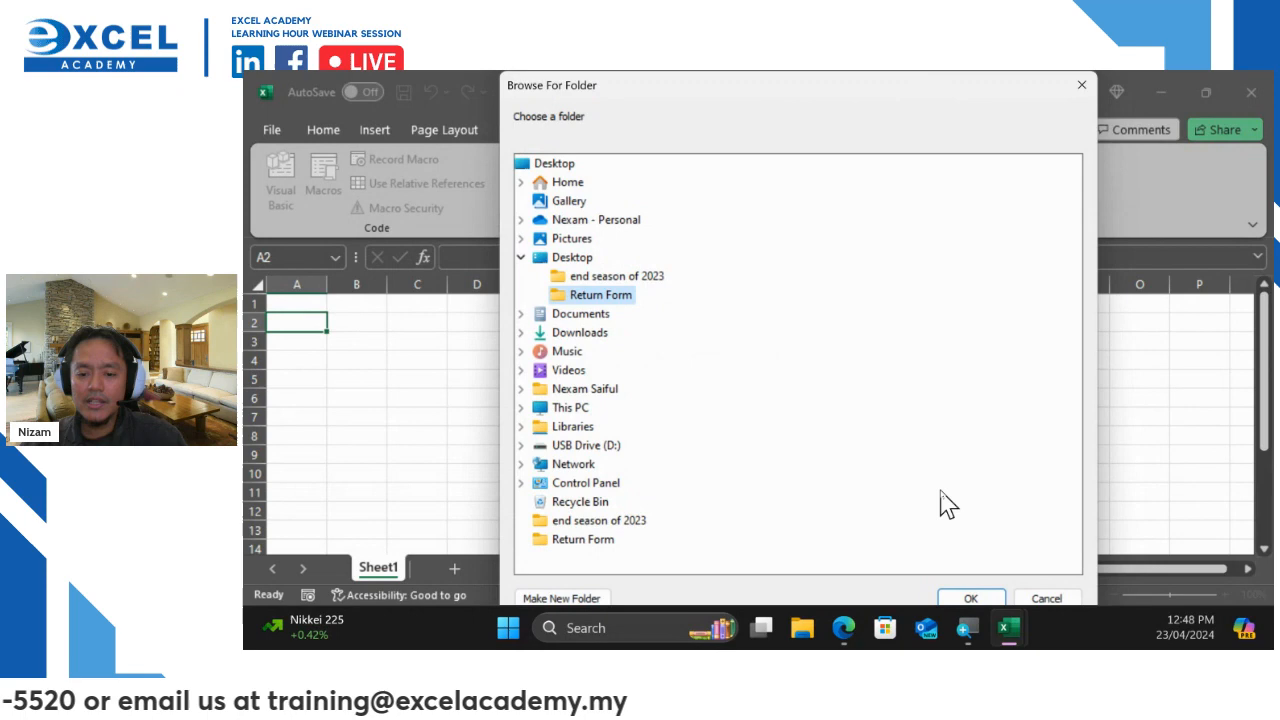
pyautogui.click(970, 599)
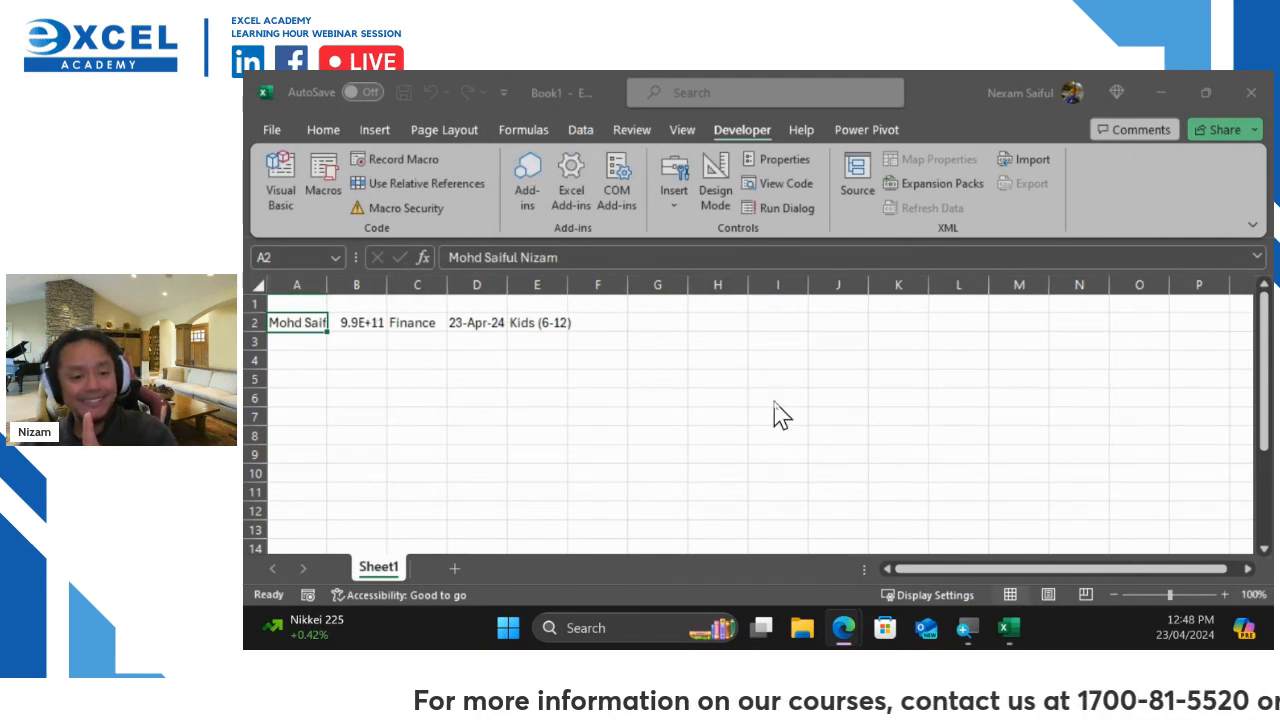
# AutoFit columns A through E so the name, I/C number, Finance, 23-Apr-24 and Kids (6-12) show fully
pyautogui.click(320, 285)
pyautogui.doubleClick(327, 285)
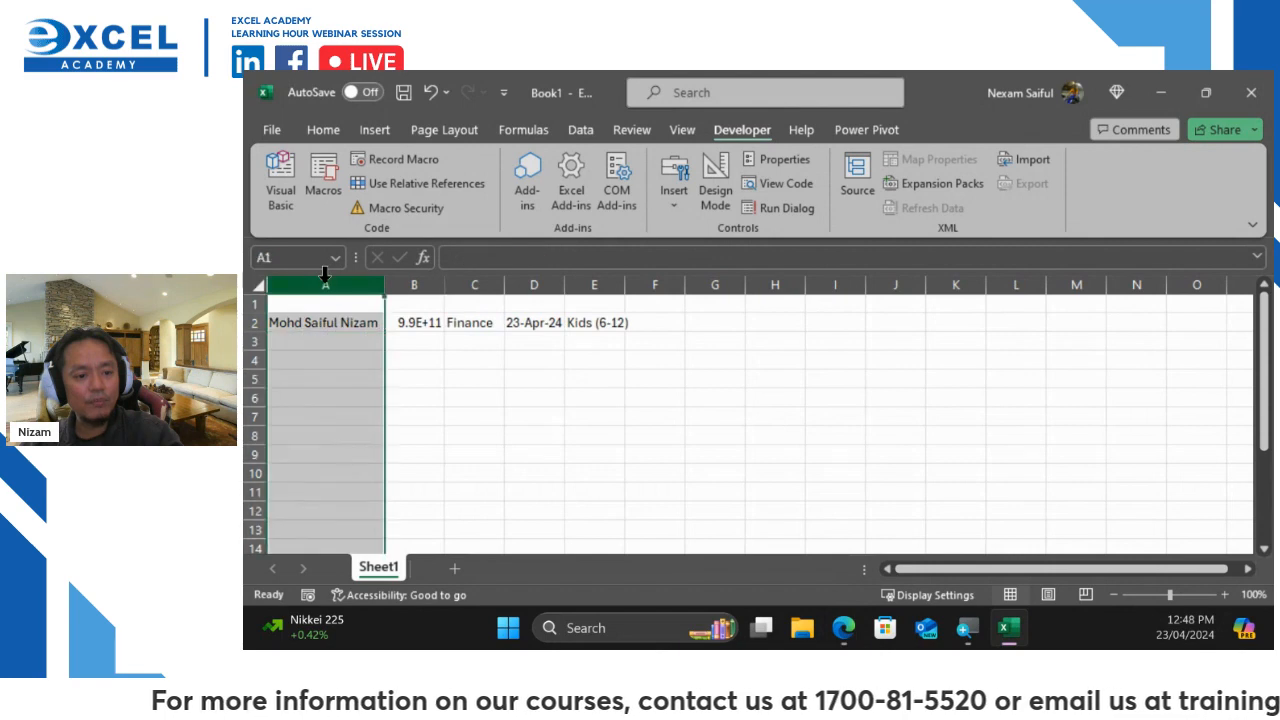
pyautogui.doubleClick(444, 287)
pyautogui.doubleClick(524, 289)
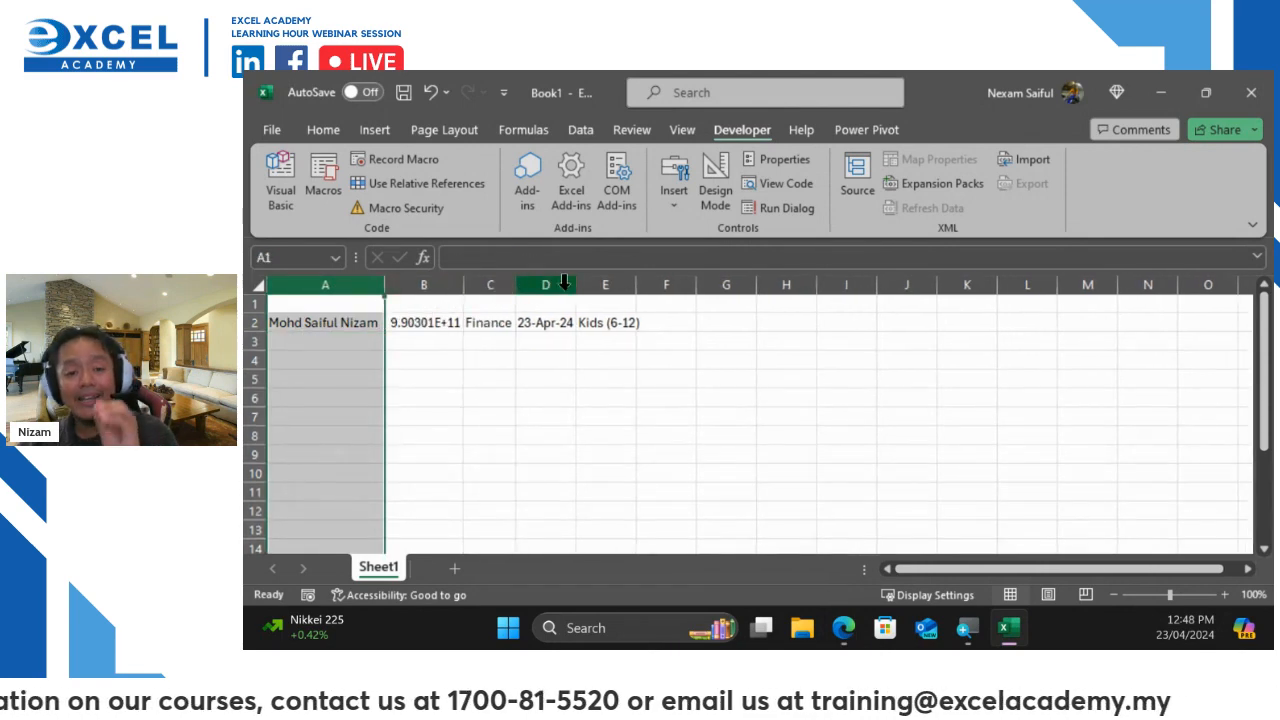
pyautogui.doubleClick(578, 288)
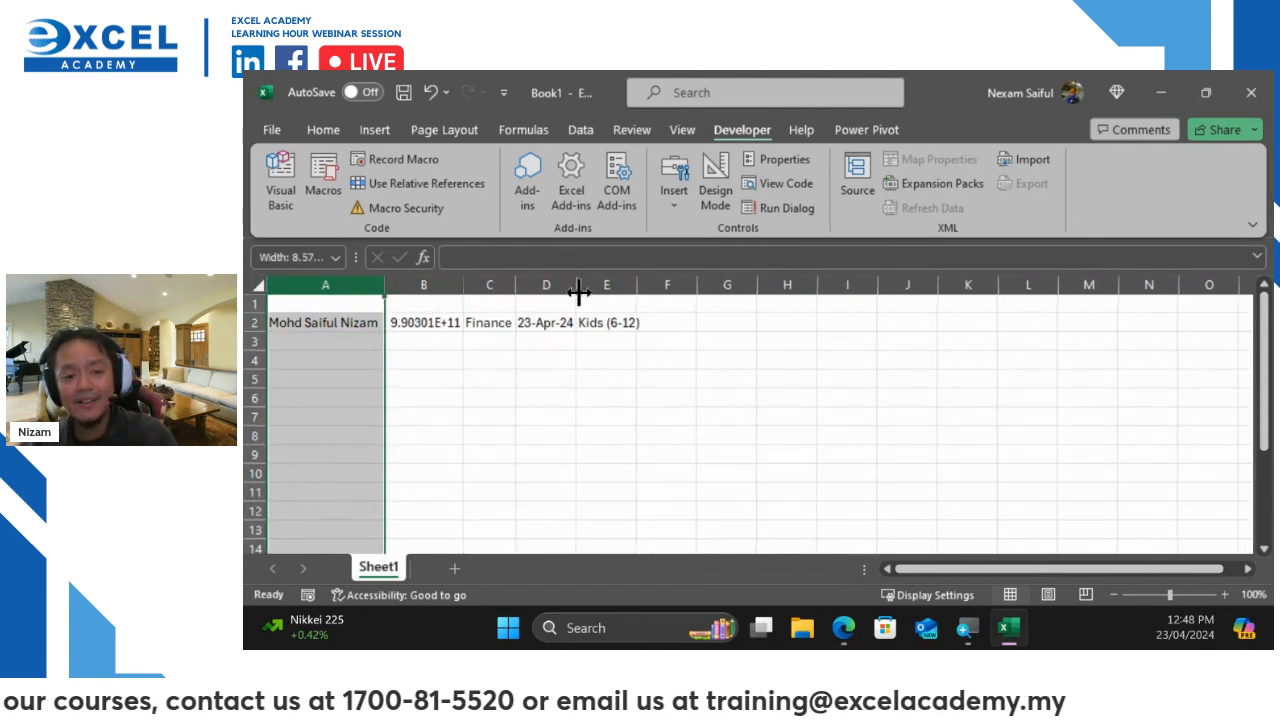
pyautogui.doubleClick(639, 288)
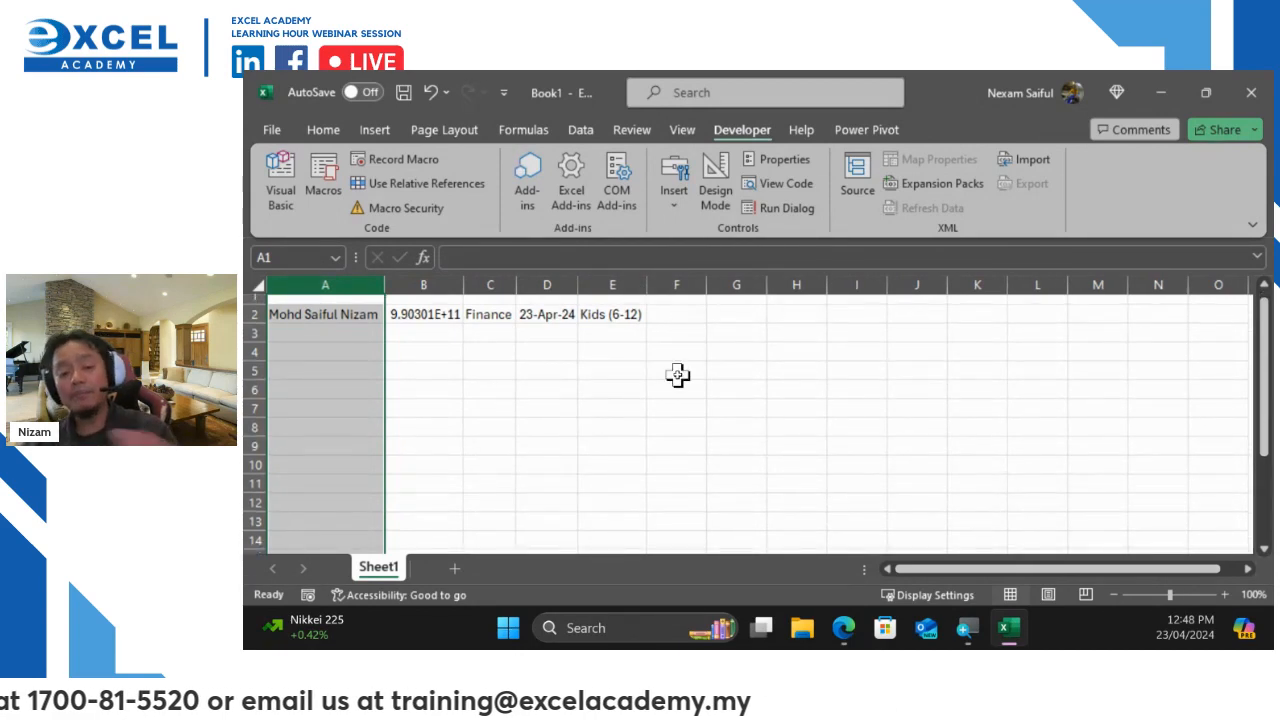
pyautogui.click(729, 402)
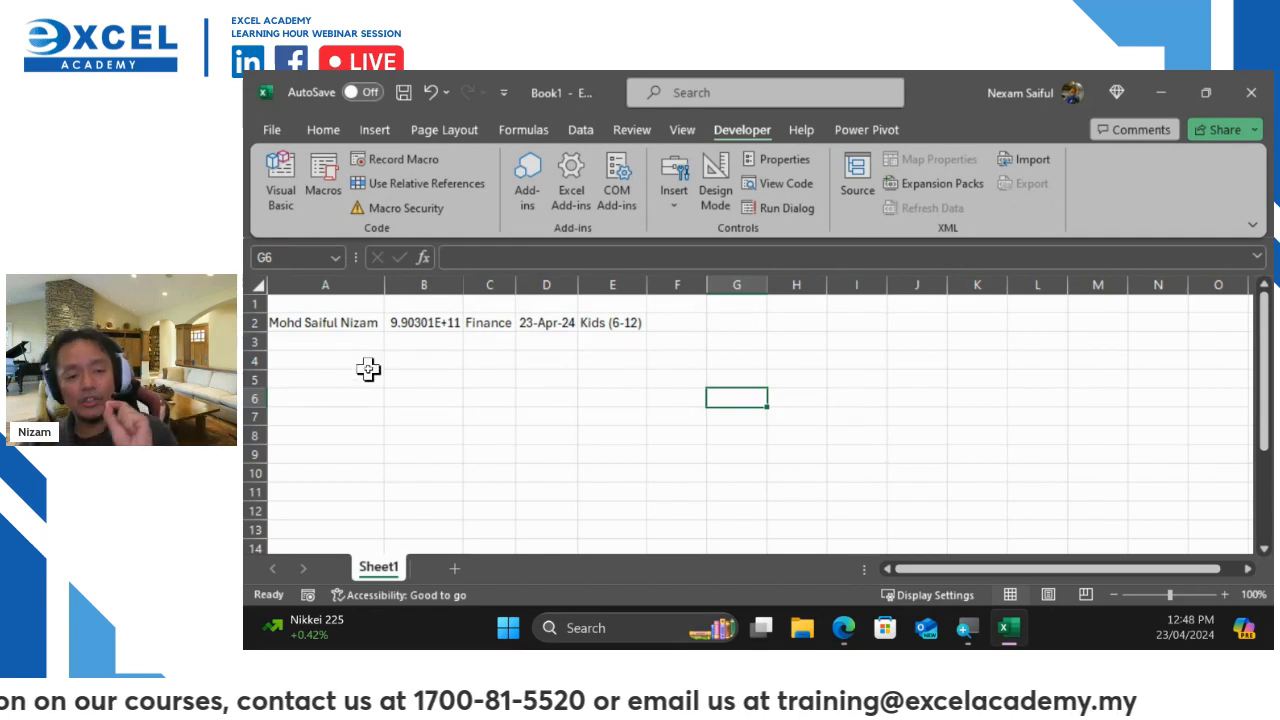
# Enter the headers Name in A1, I/C No in B1 and Department in C1
pyautogui.click(308, 302)
pyautogui.write('Name')
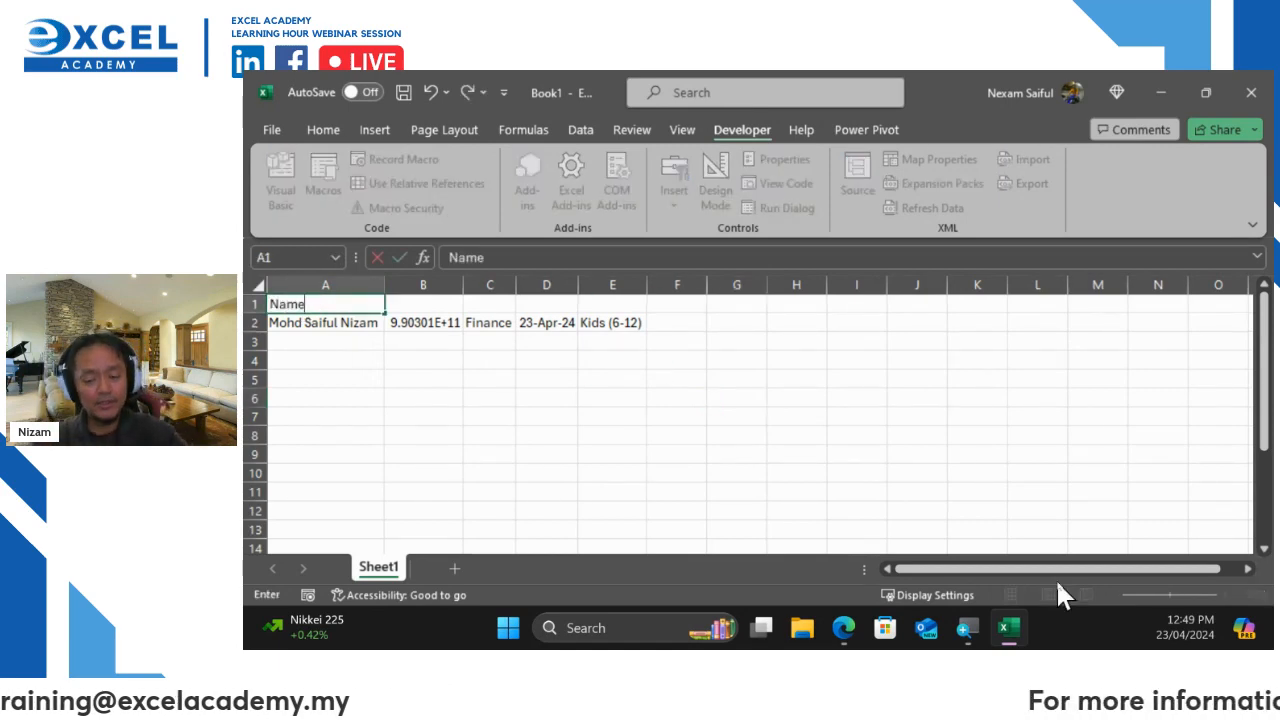
pyautogui.press('Tab')
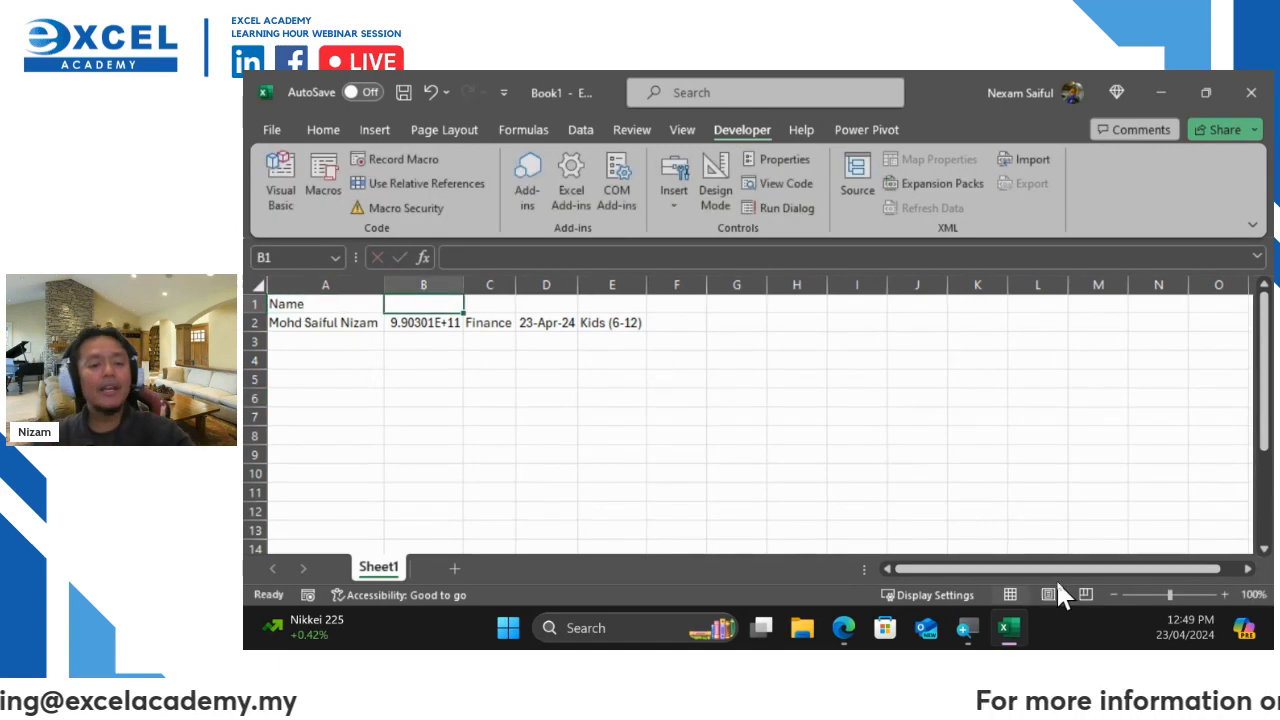
pyautogui.write('I/C No')
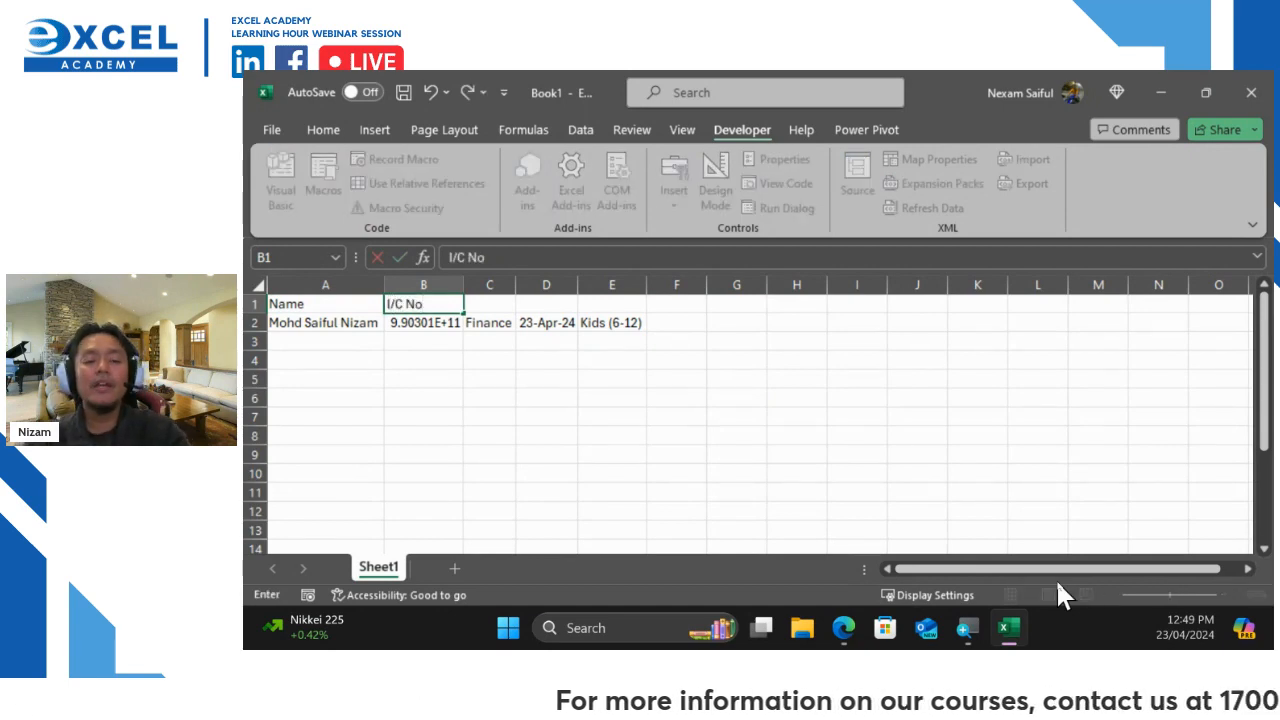
pyautogui.press('Tab')
pyautogui.write('D')
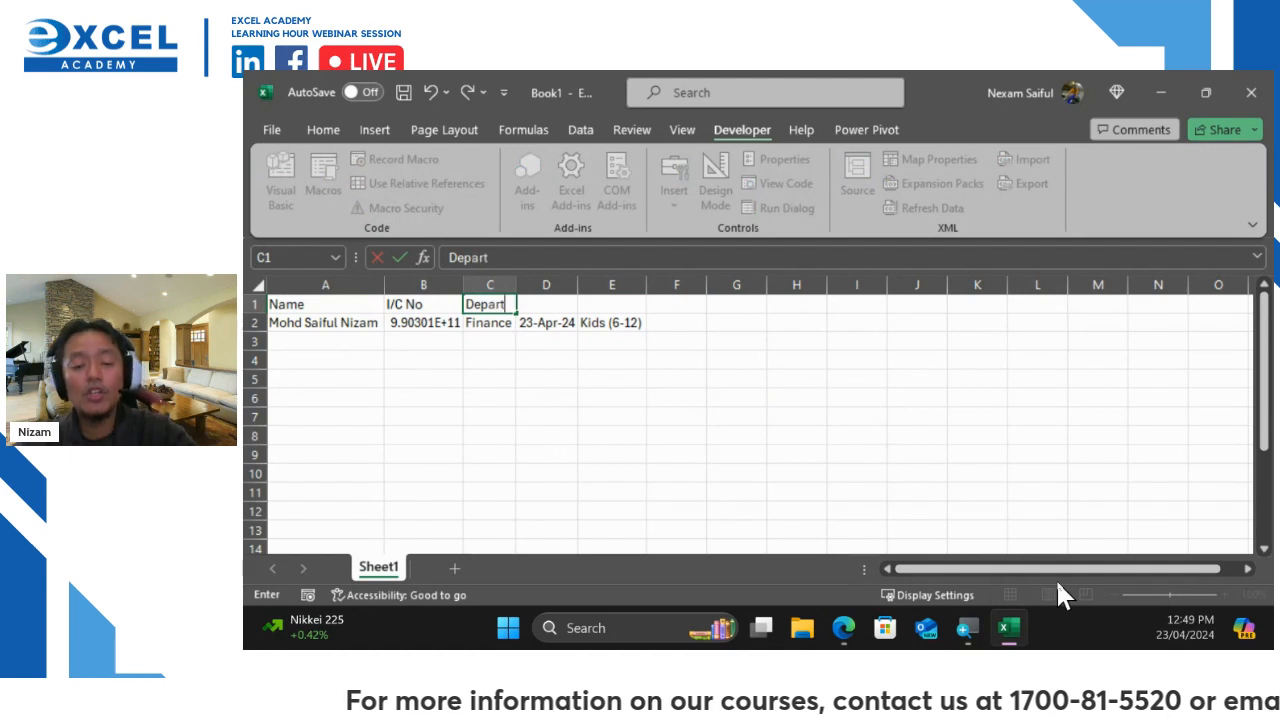
pyautogui.write('epartment')
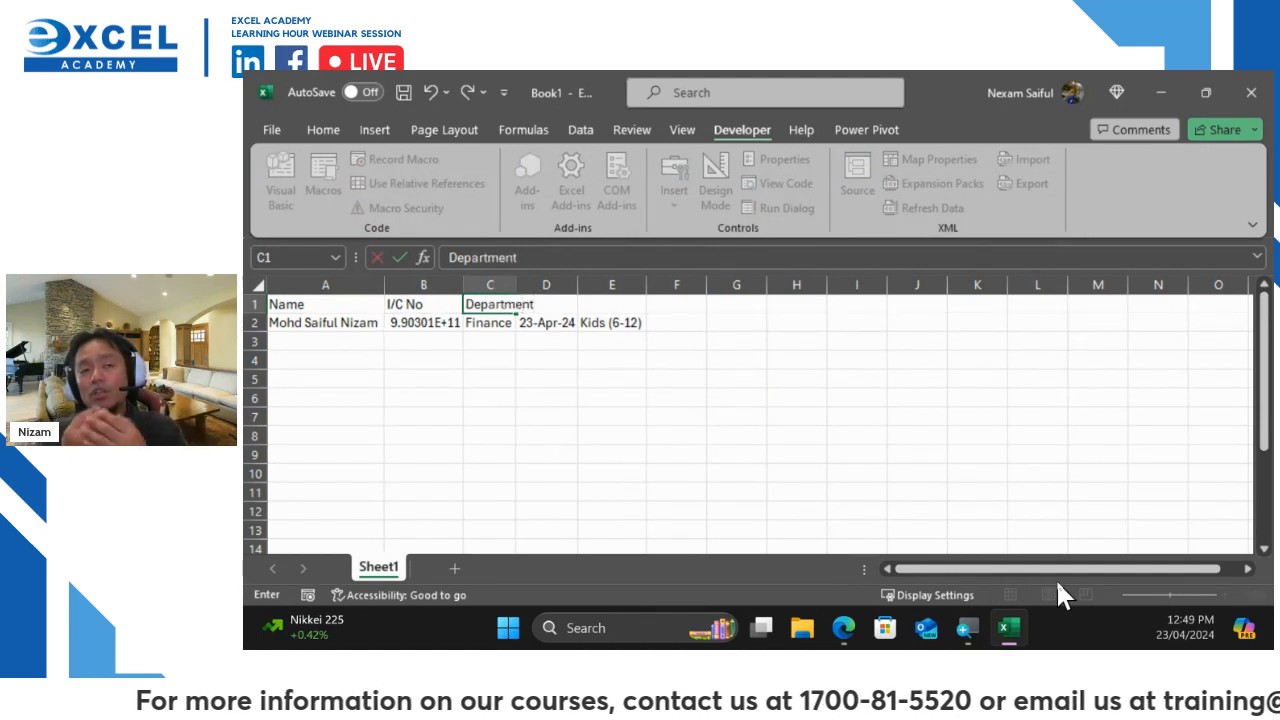
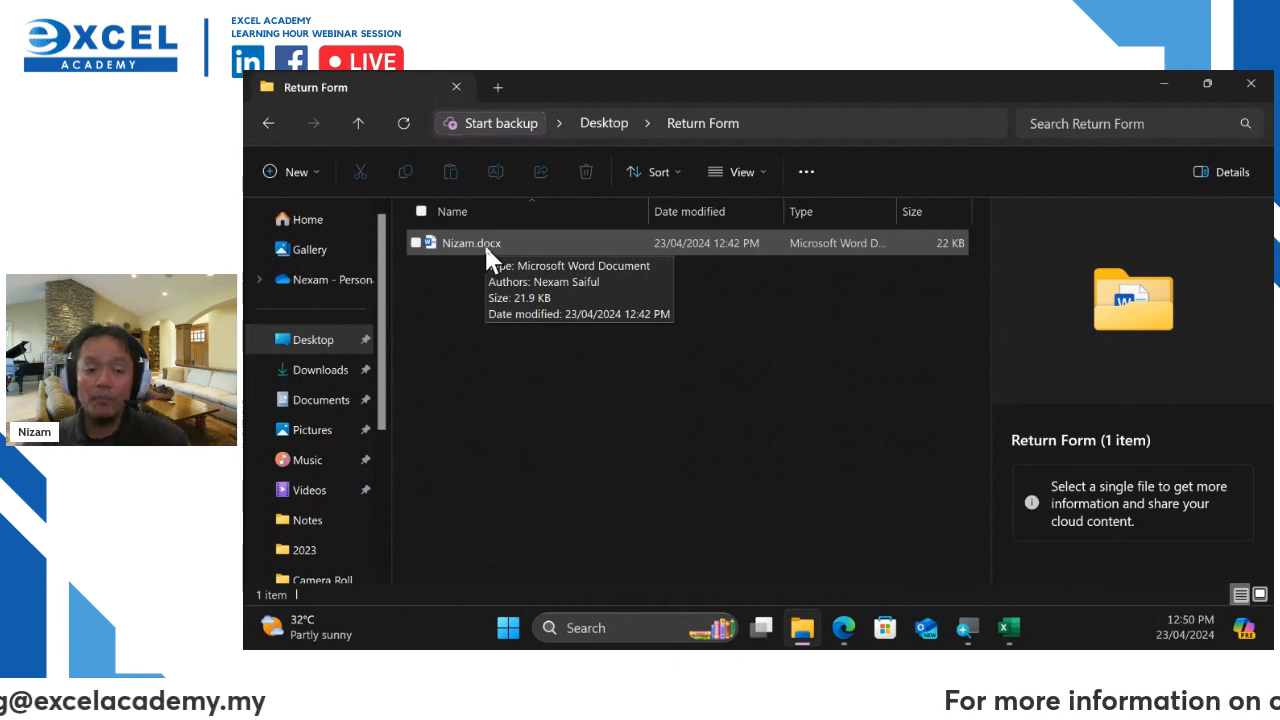
# Open the completed .docx form from the Return Form folder in Word
pyautogui.doubleClick(484, 243)
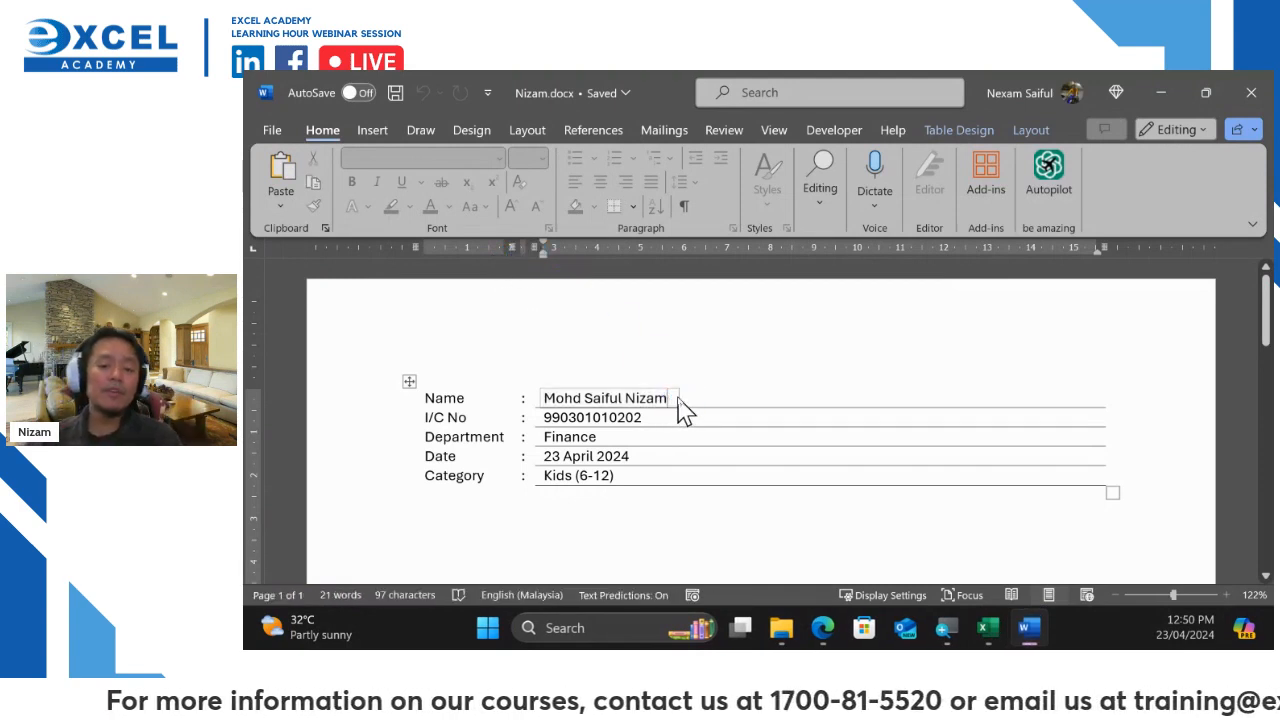
# Replace the Name field with a new applicant's full name and enter their I/C number
pyautogui.click(678, 400)
pyautogui.press('BackSpace')
pyautogui.press('BackSpace')
pyautogui.press('BackSpace')
pyautogui.press('BackSpace')
pyautogui.press('BackSpace')
pyautogui.press('BackSpace')
pyautogui.press('BackSpace')
pyautogui.press('BackSpace')
pyautogui.press('BackSpace')
pyautogui.press('BackSpace')
pyautogui.press('BackSpace')
pyautogui.press('BackSpace')
pyautogui.press('BackSpace')
pyautogui.press('BackSpace')
pyautogui.press('BackSpace')
pyautogui.press('BackSpace')
pyautogui.press('BackSpace')
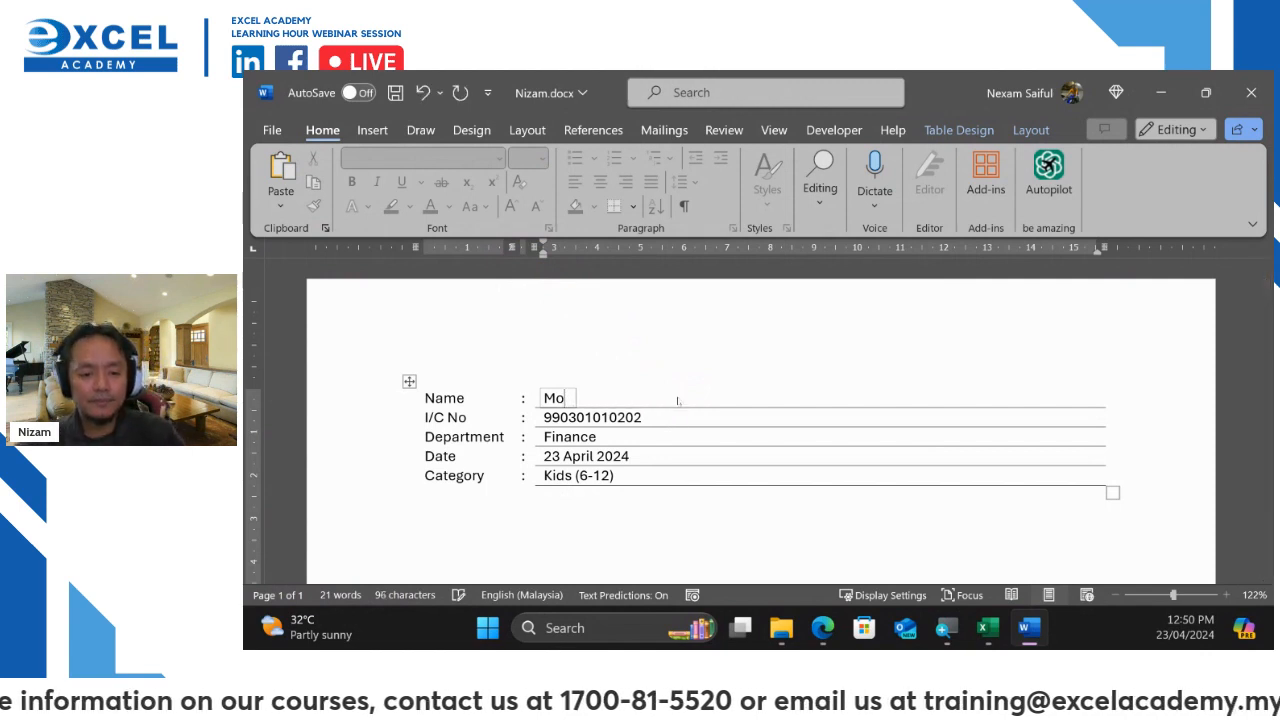
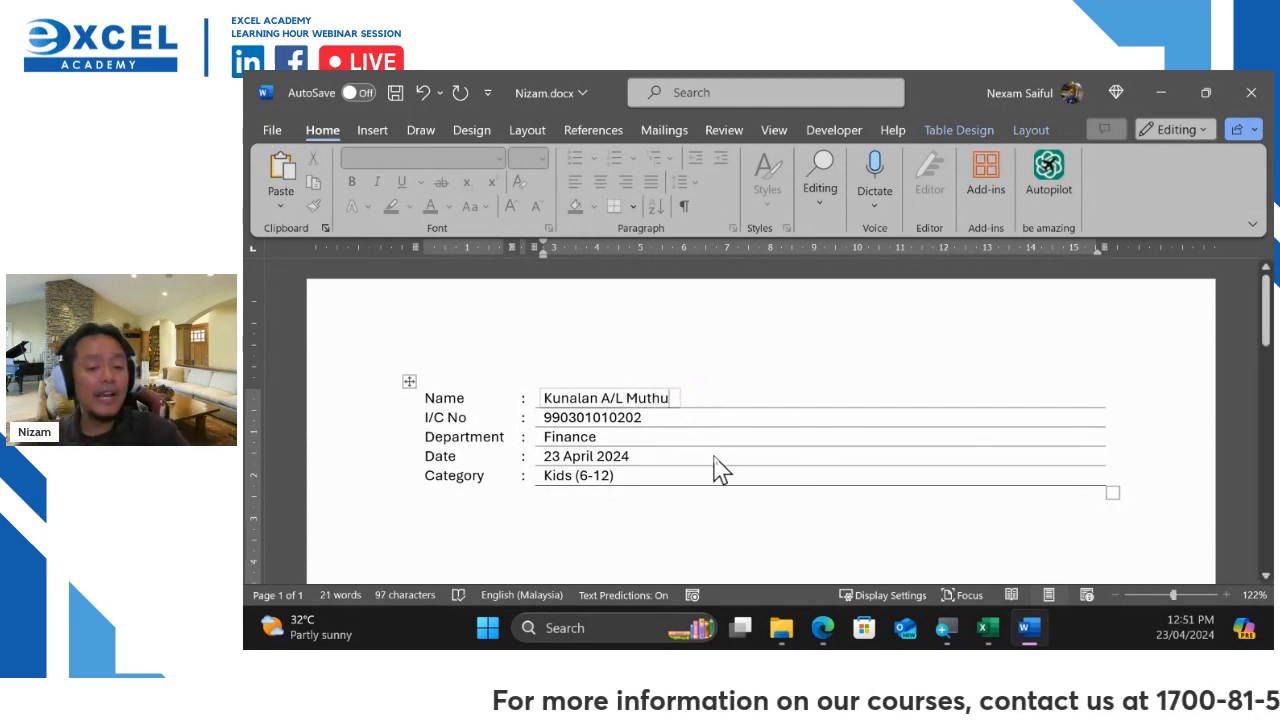
pyautogui.click(634, 417)
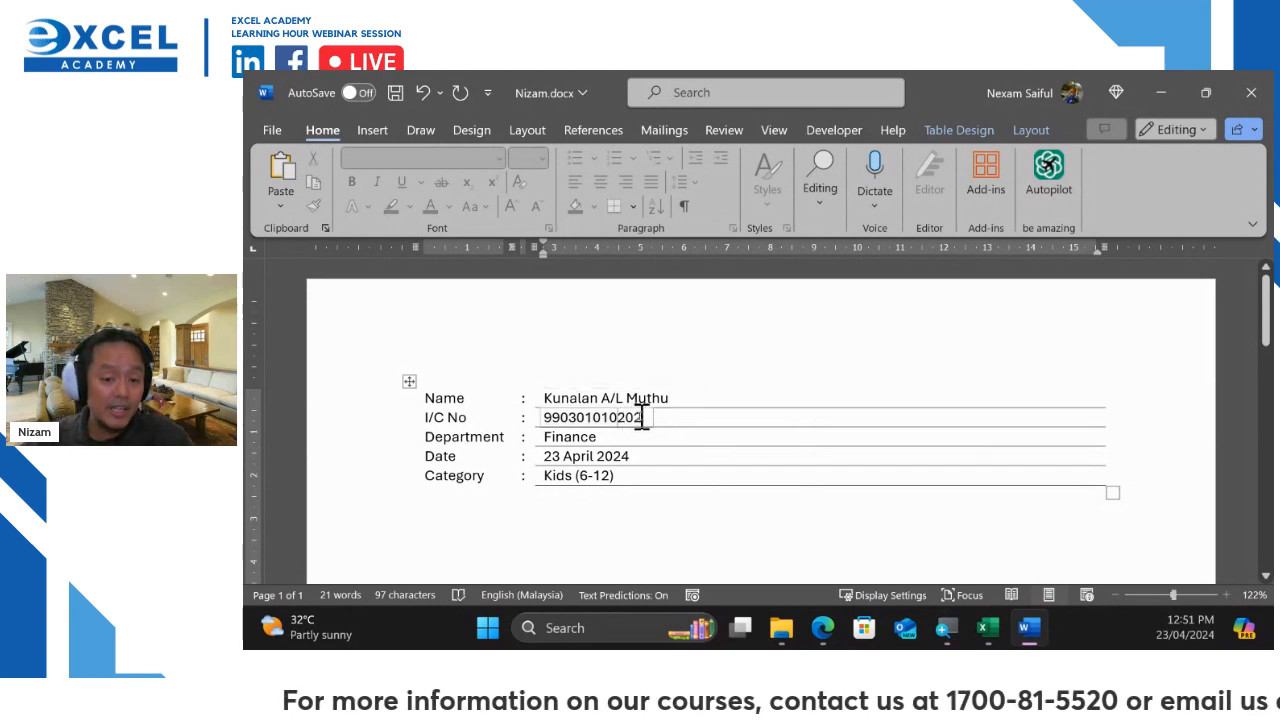
pyautogui.moveTo(642, 417); pyautogui.dragTo(548, 418)
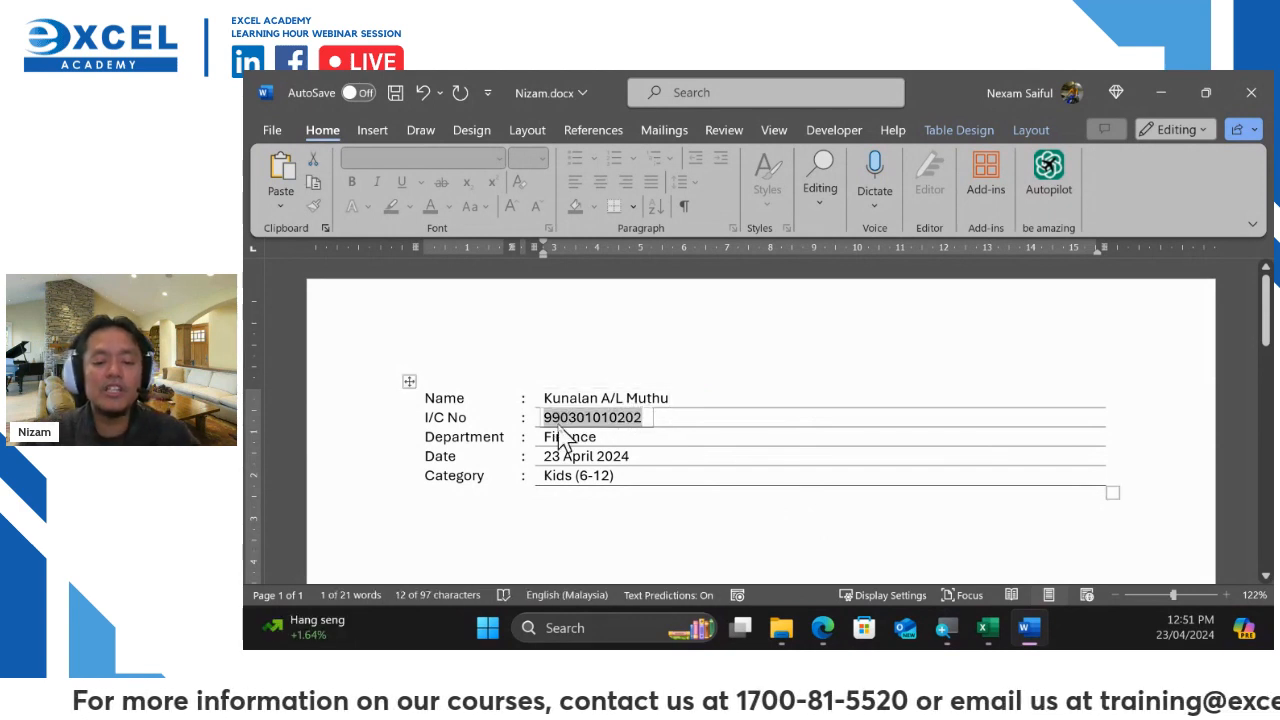
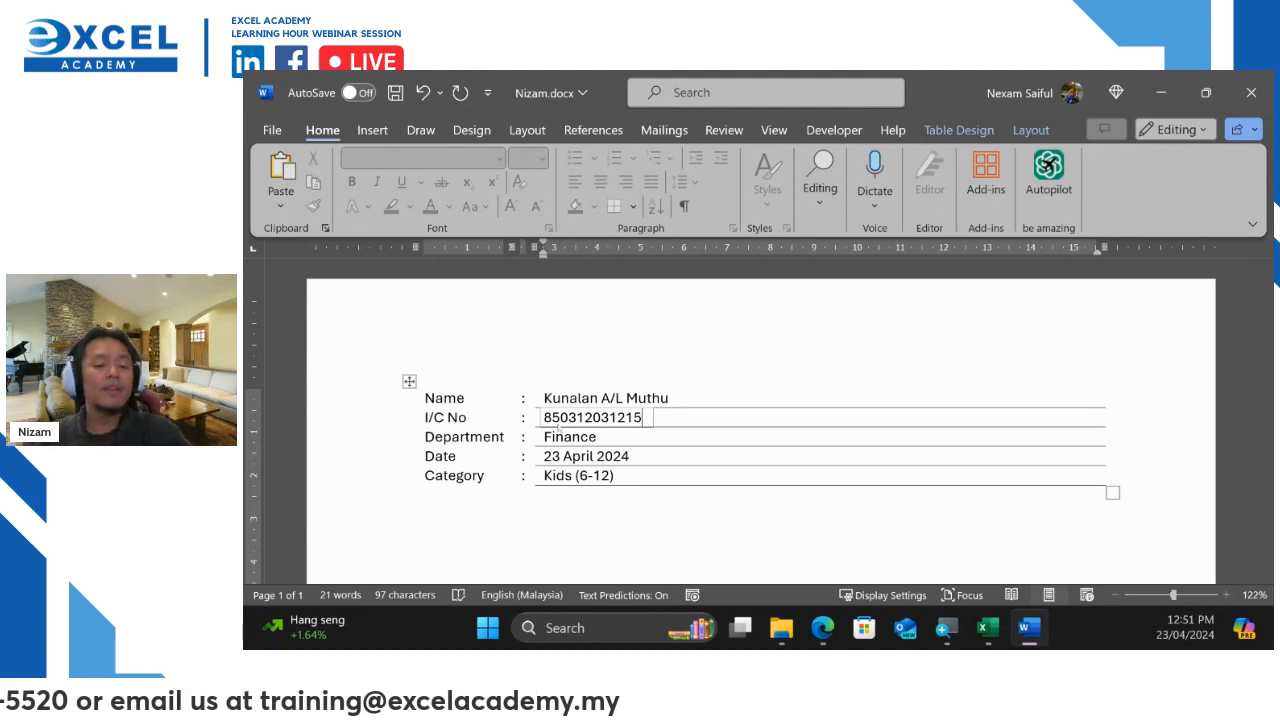
# Set Department to Marketing, Date to 24 April 2024 and Category to Adult
pyautogui.click(614, 437)
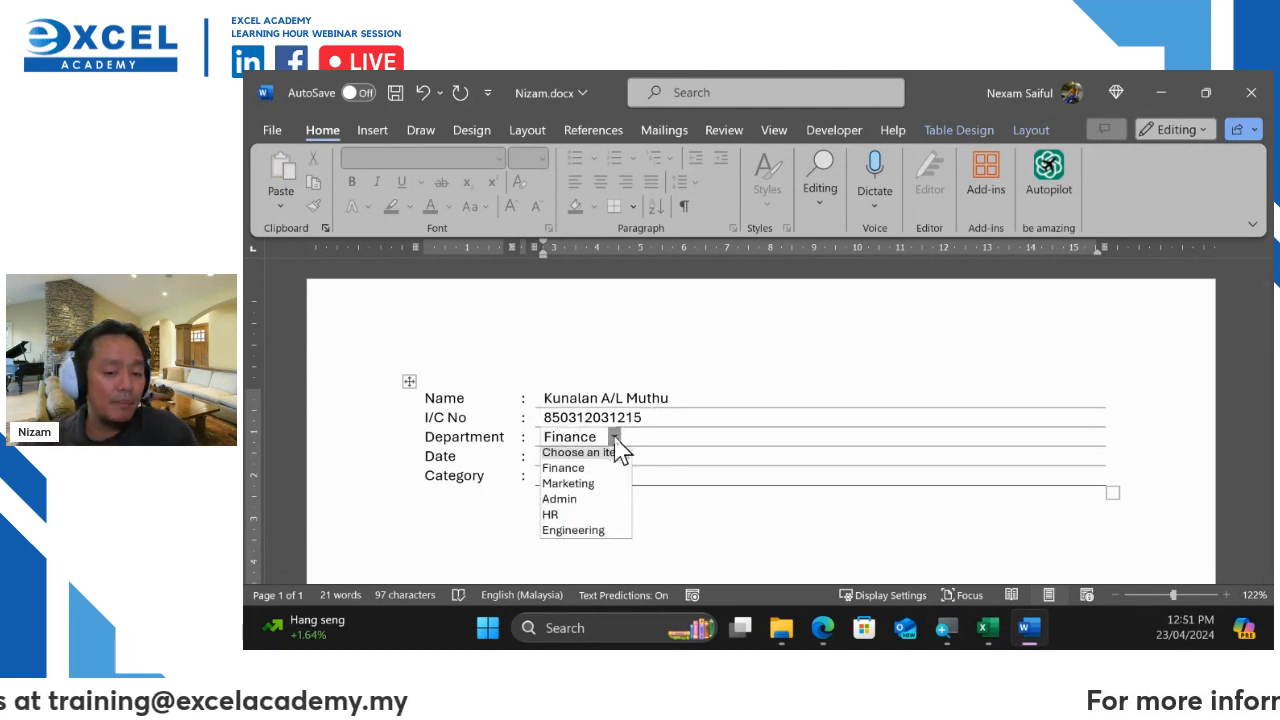
pyautogui.click(594, 484)
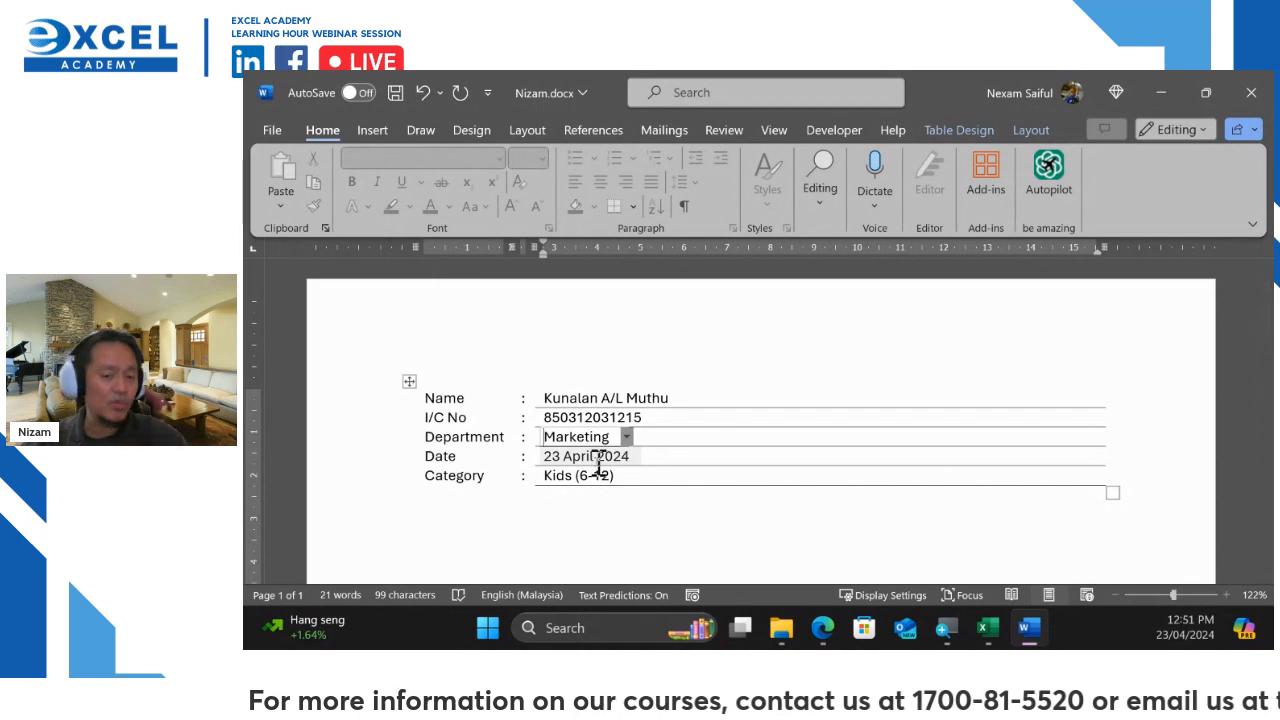
pyautogui.click(598, 459)
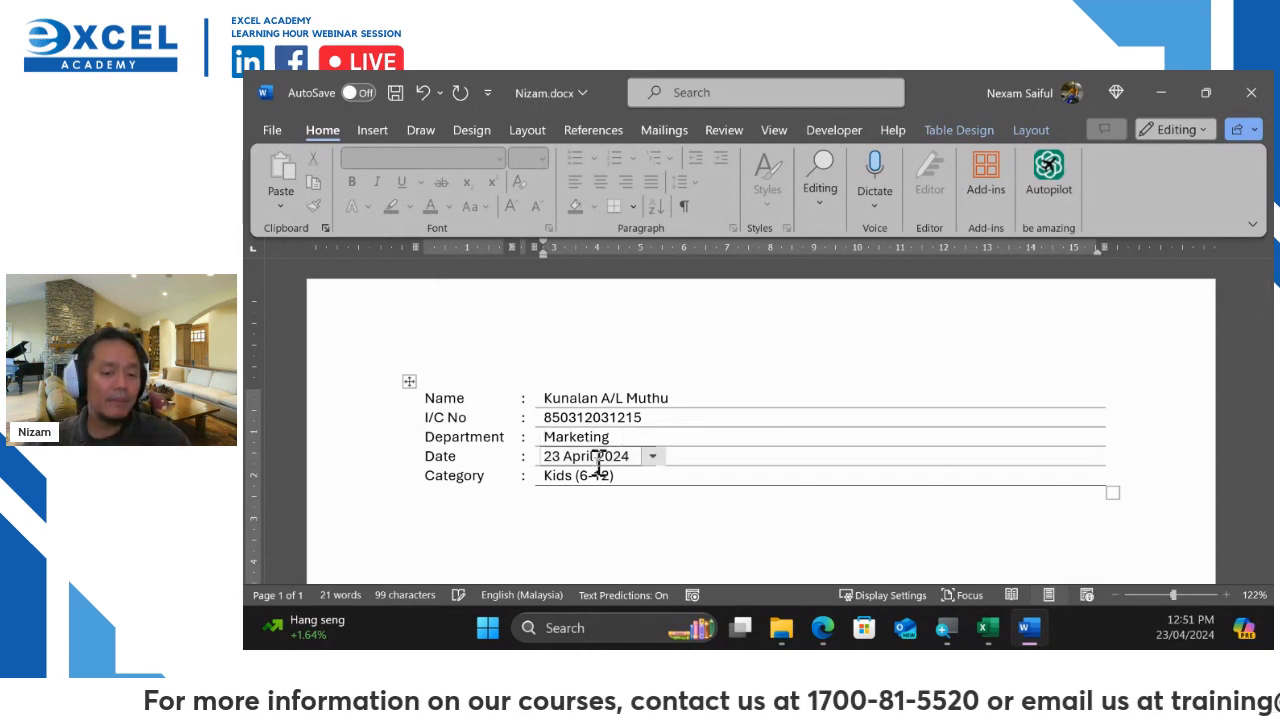
pyautogui.click(652, 460)
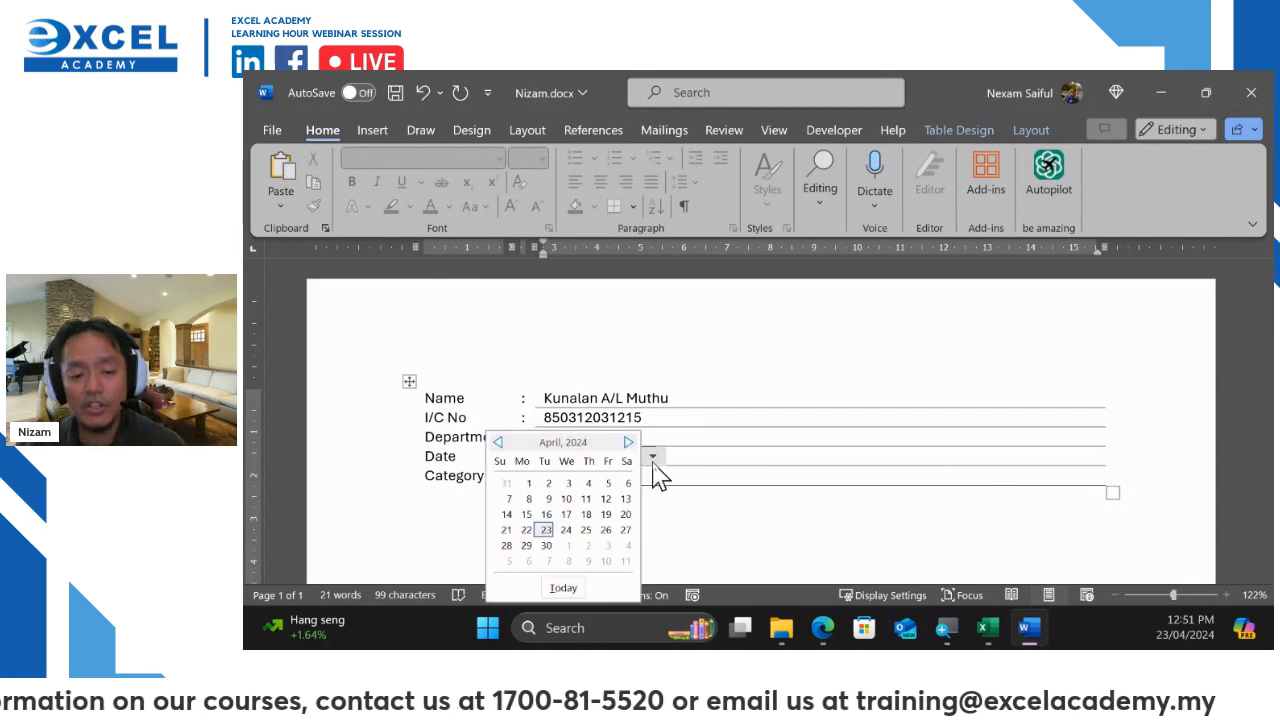
pyautogui.click(573, 520)
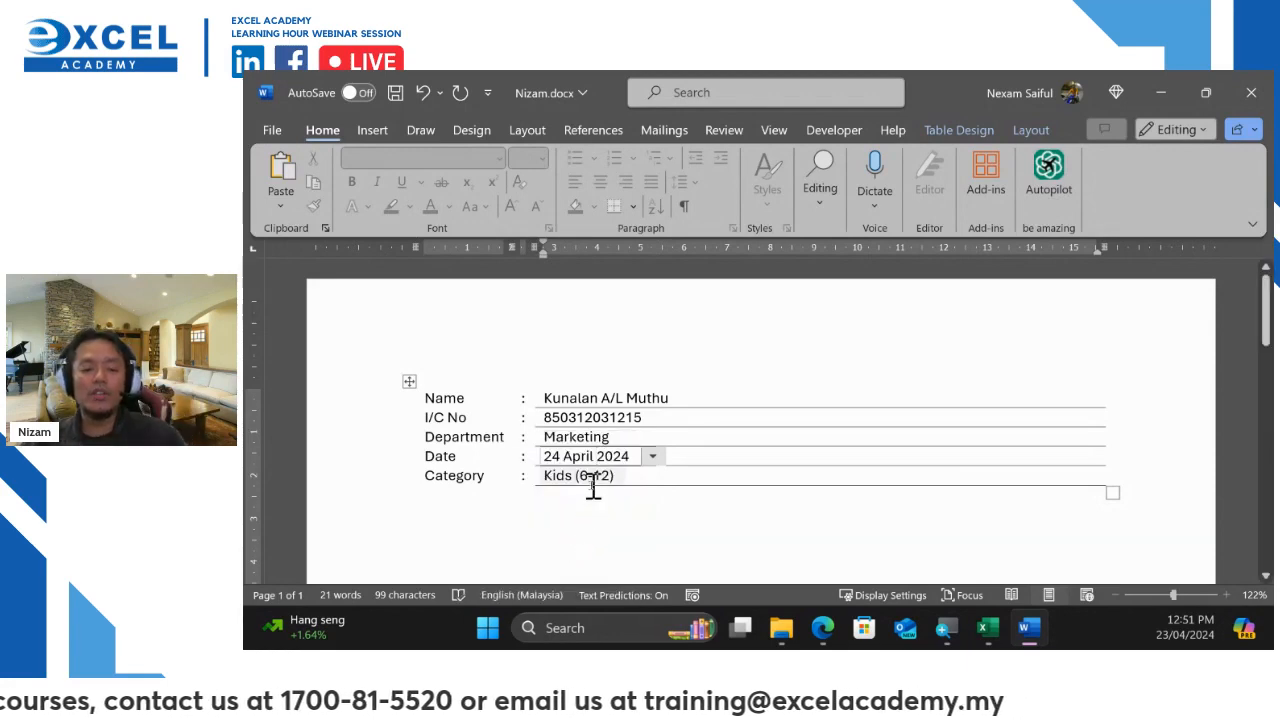
pyautogui.click(603, 477)
pyautogui.click(631, 478)
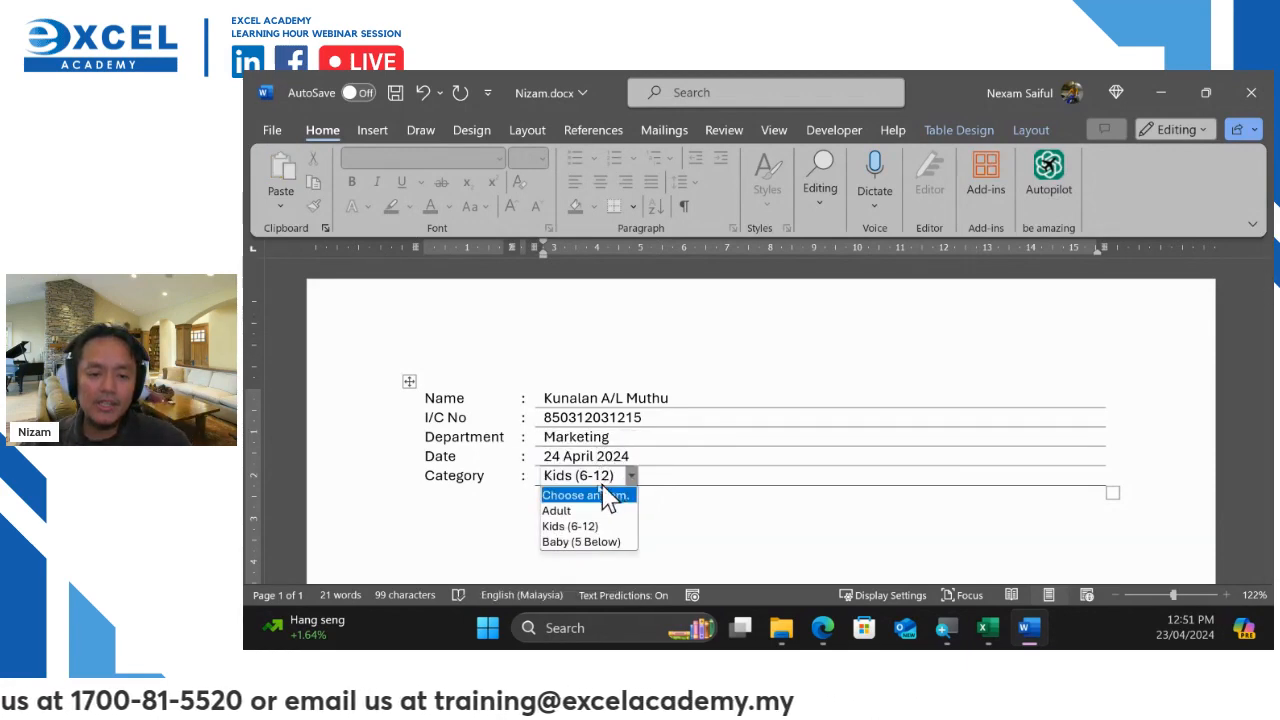
pyautogui.click(591, 510)
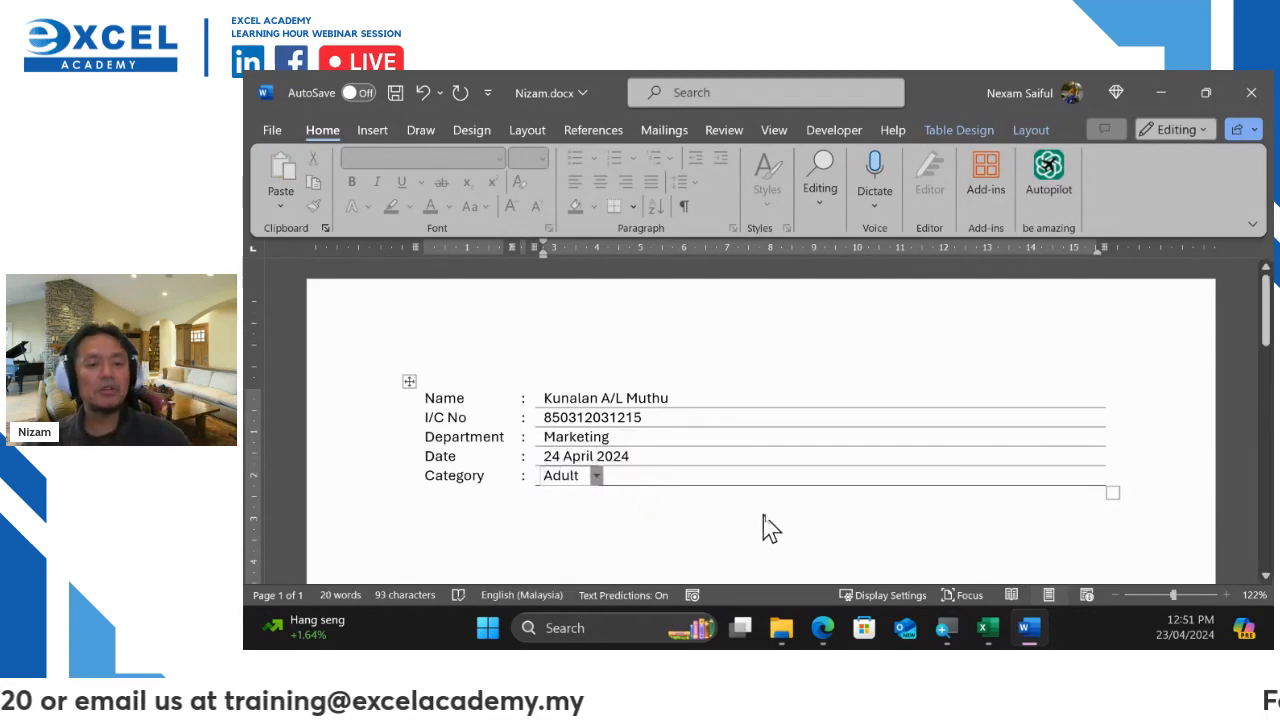
# Save As a new document in Return Form, named with the applicant's first name
pyautogui.click(275, 131)
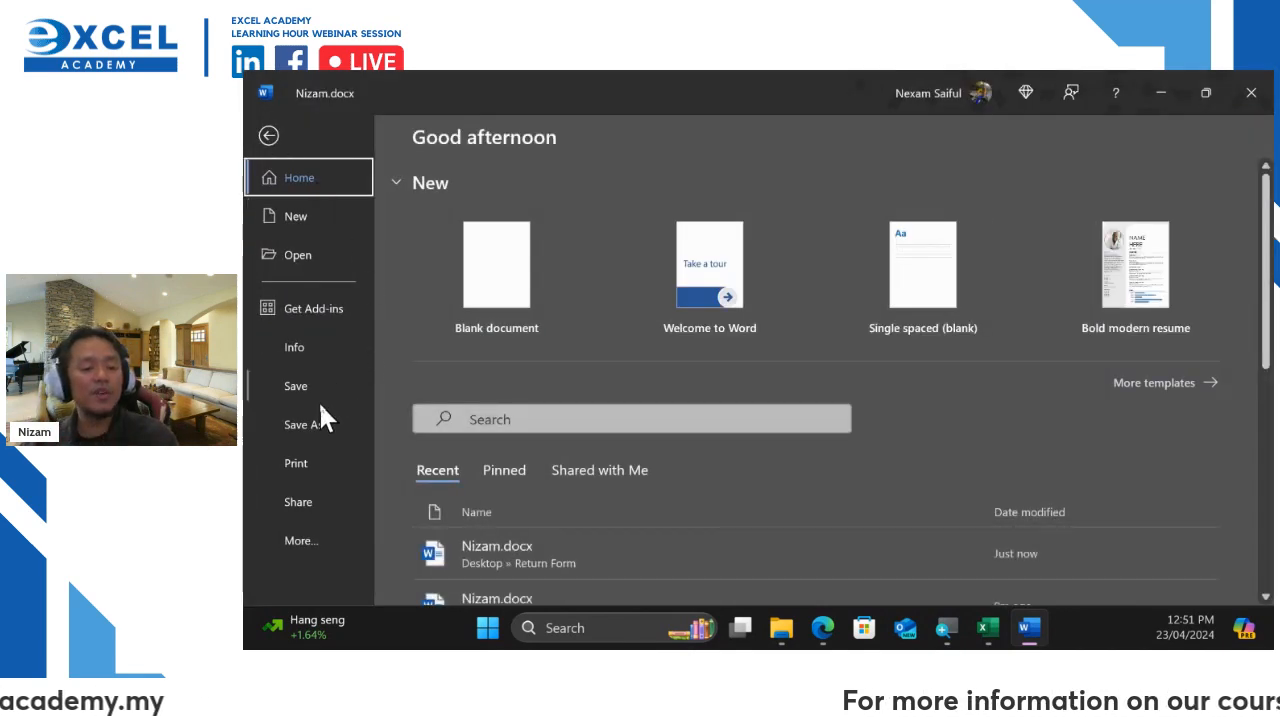
pyautogui.click(313, 419)
pyautogui.click(758, 211)
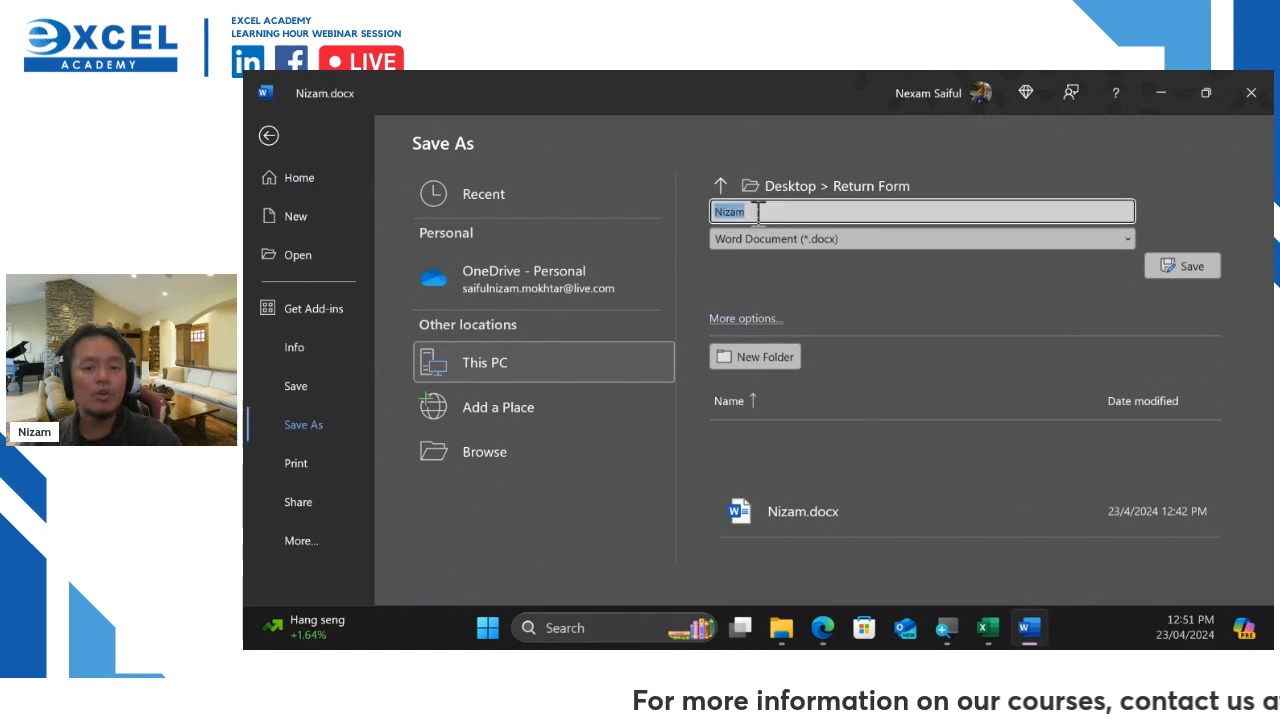
pyautogui.write('Kunalan')
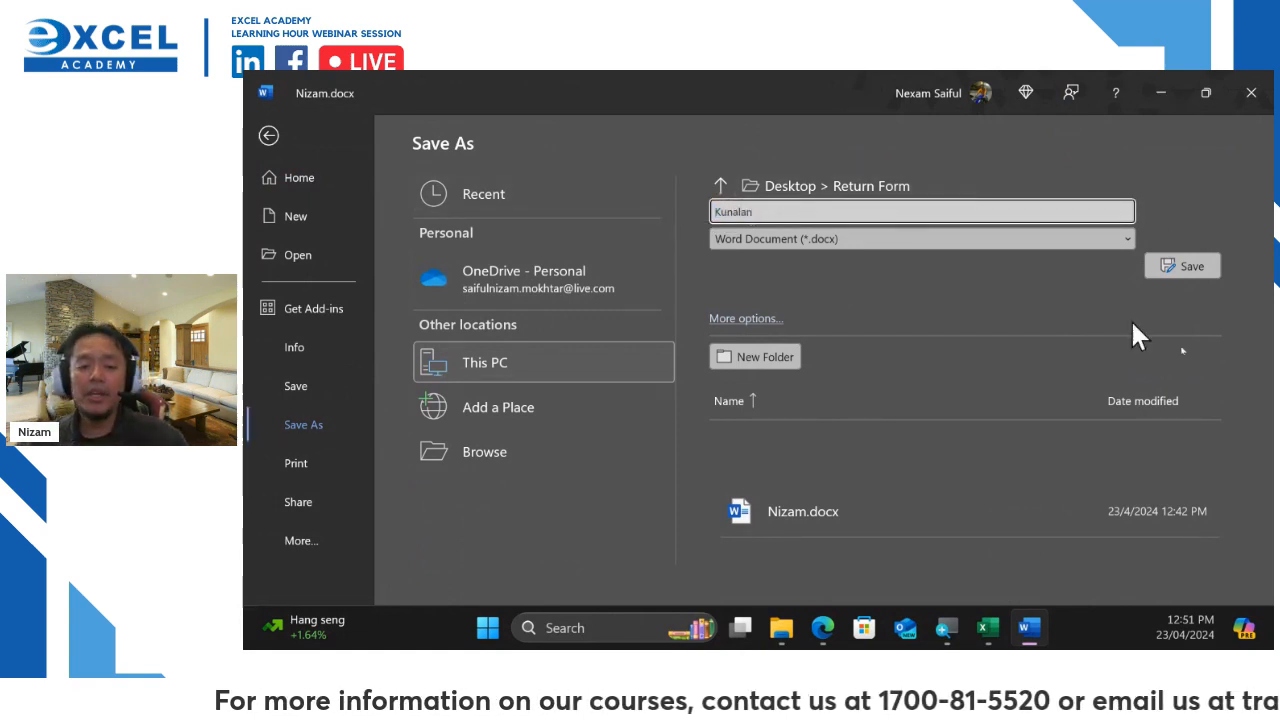
pyautogui.click(1185, 265)
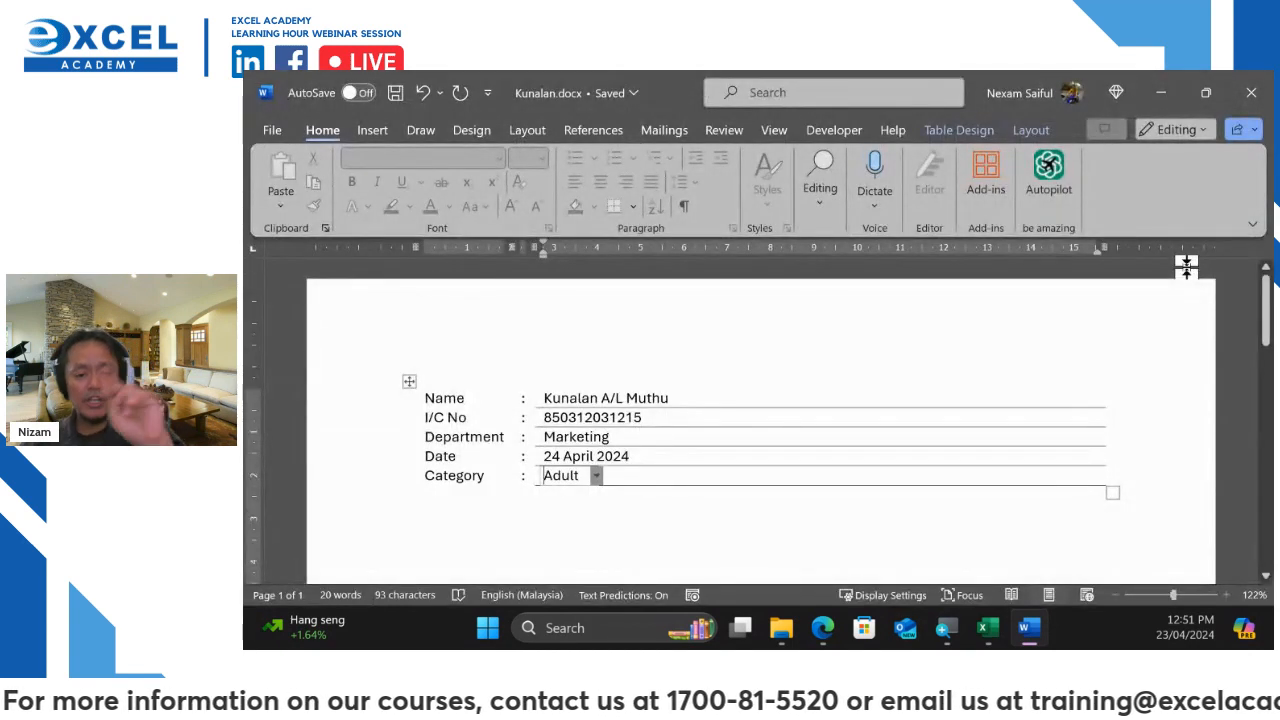
# Replace the Name with another applicant's full name and enter their new I/C number
pyautogui.click(655, 397)
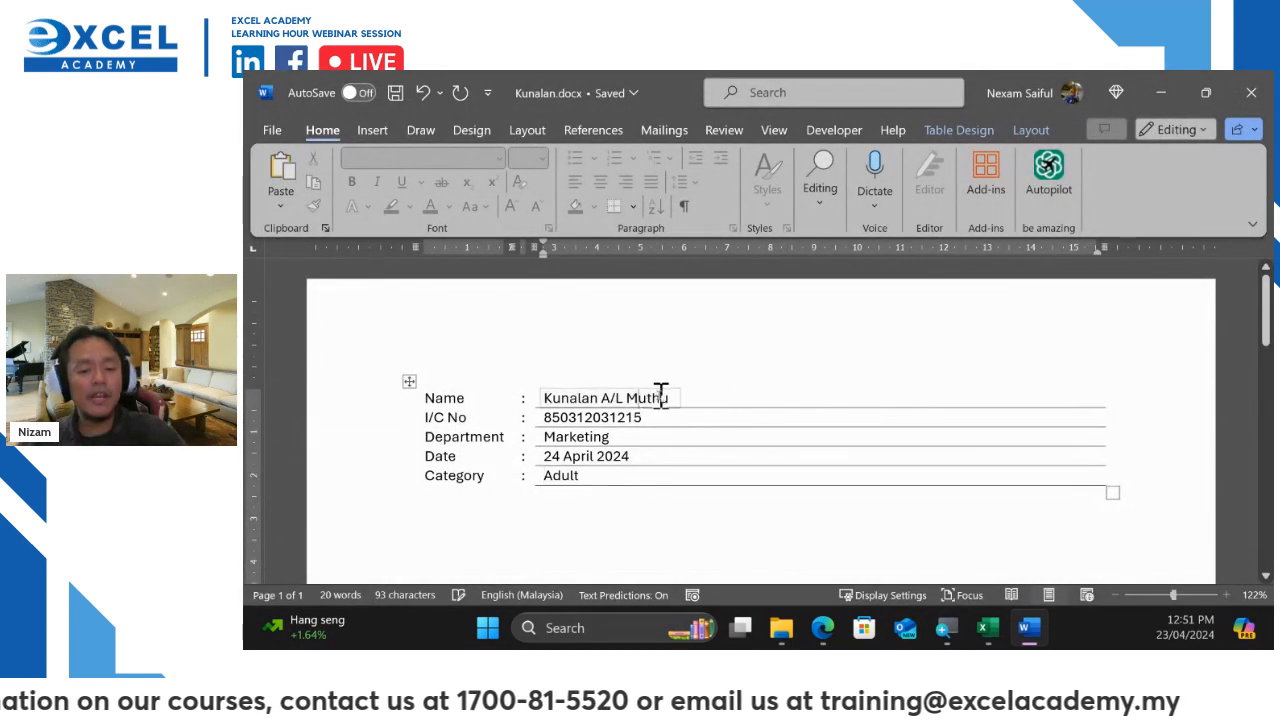
pyautogui.moveTo(668, 397); pyautogui.dragTo(543, 399)
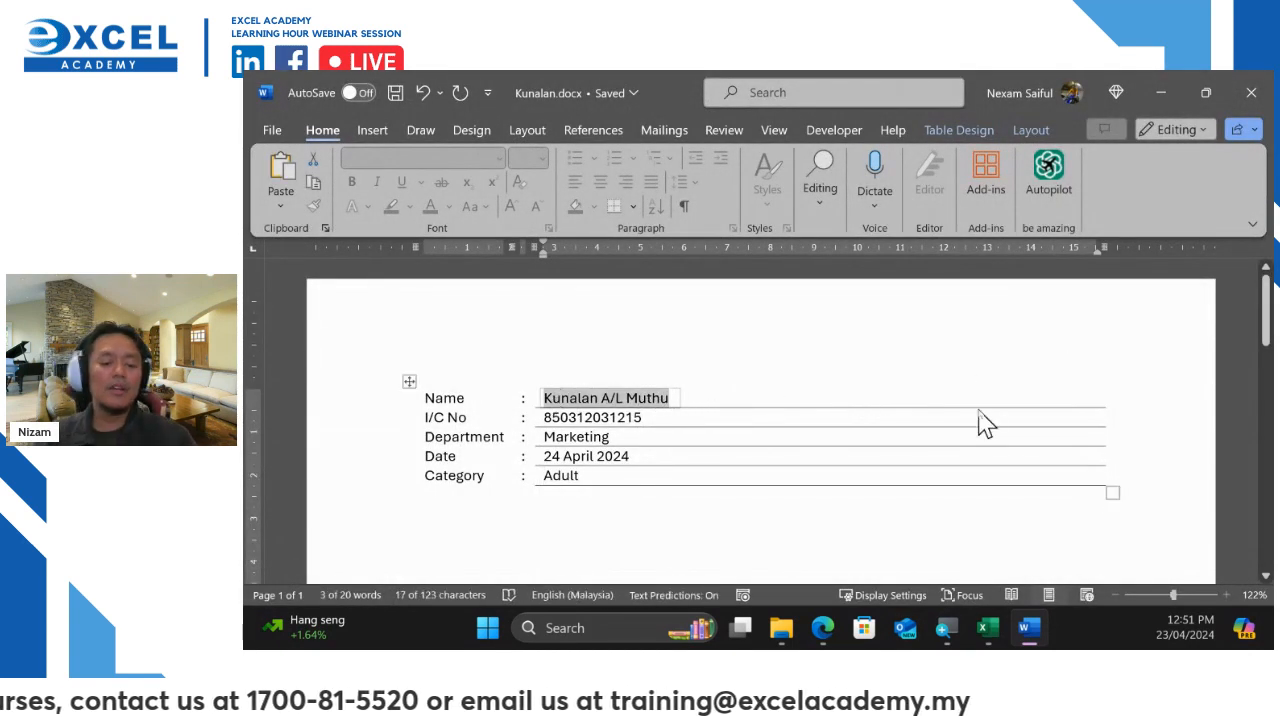
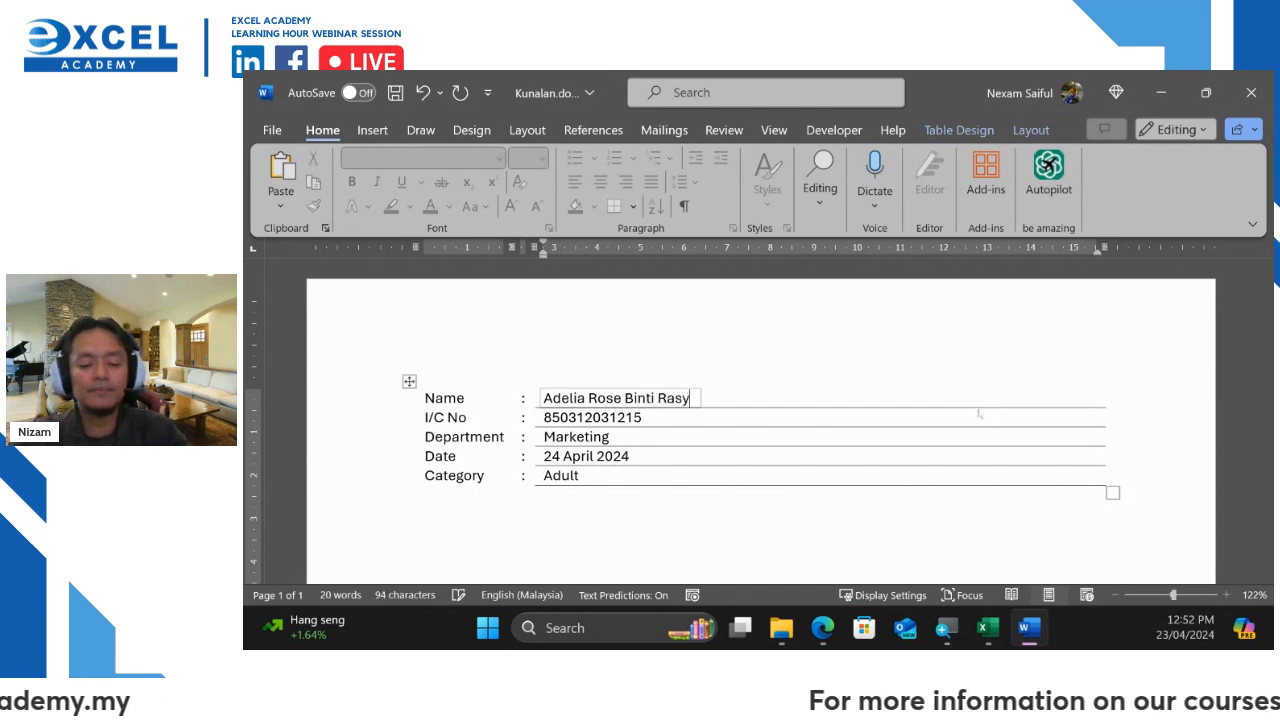
pyautogui.scroll(-2, 985, 416)
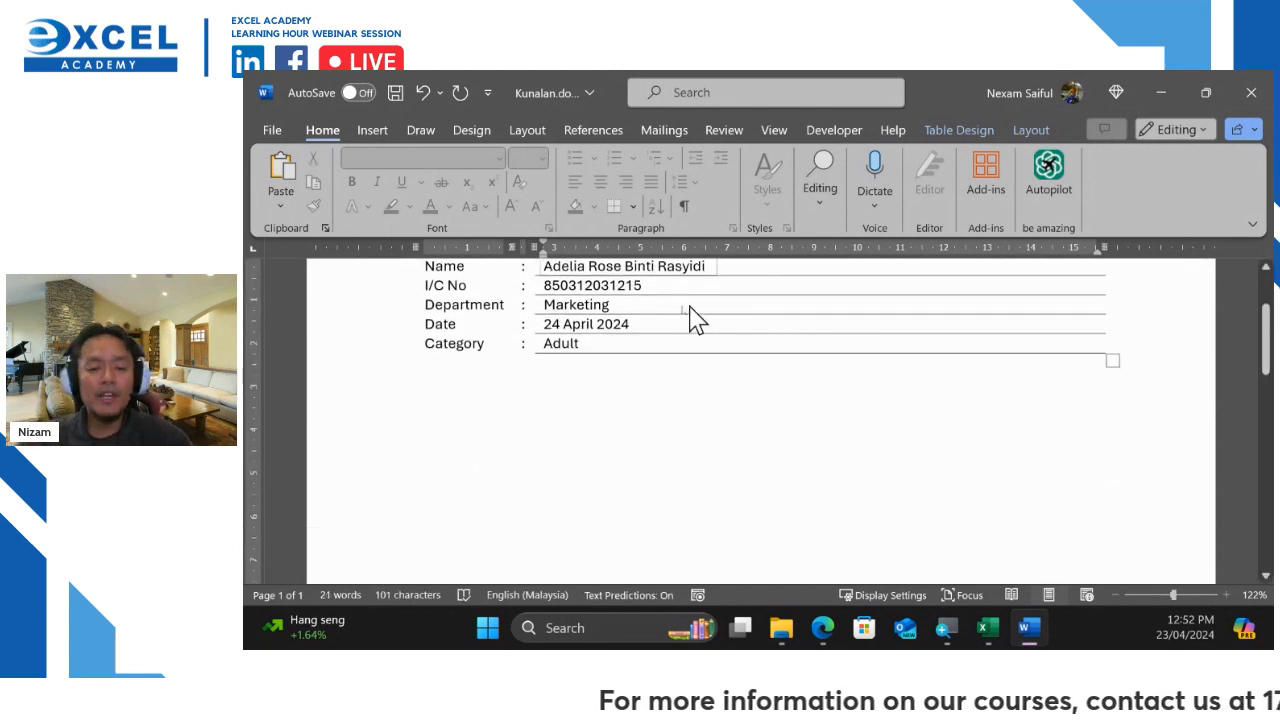
pyautogui.scroll(2, 690, 318)
pyautogui.doubleClick(646, 431)
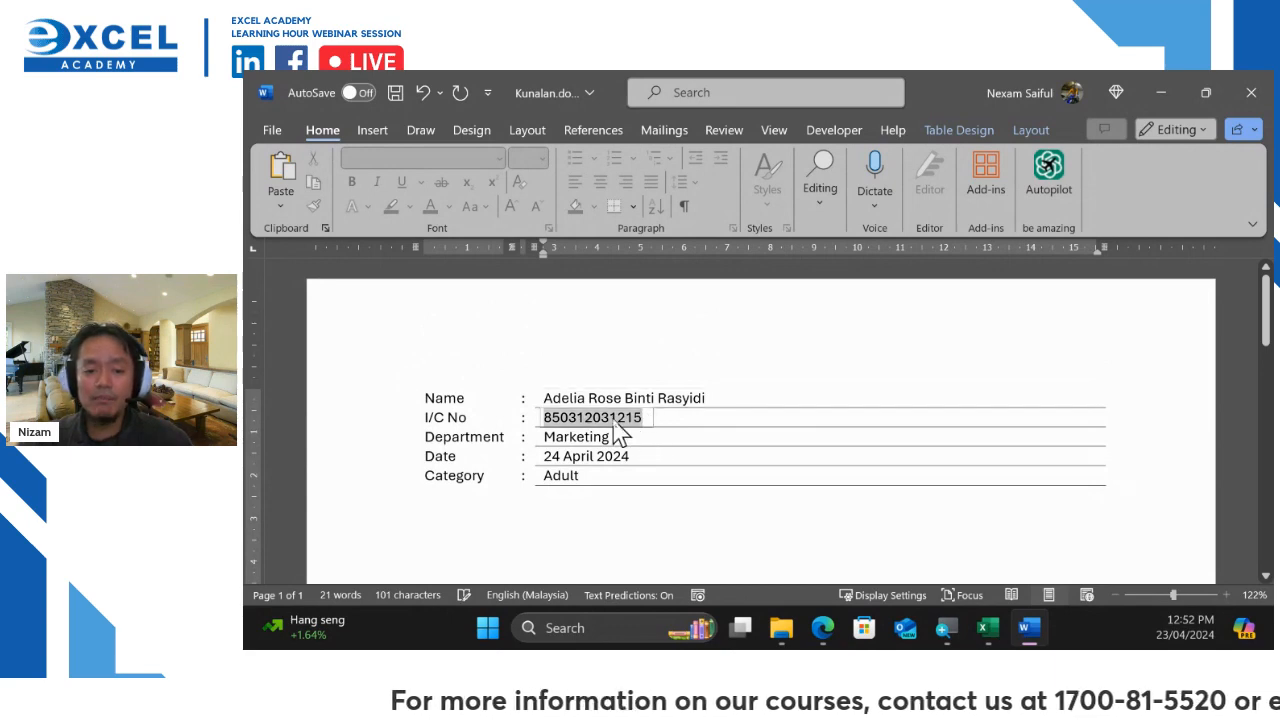
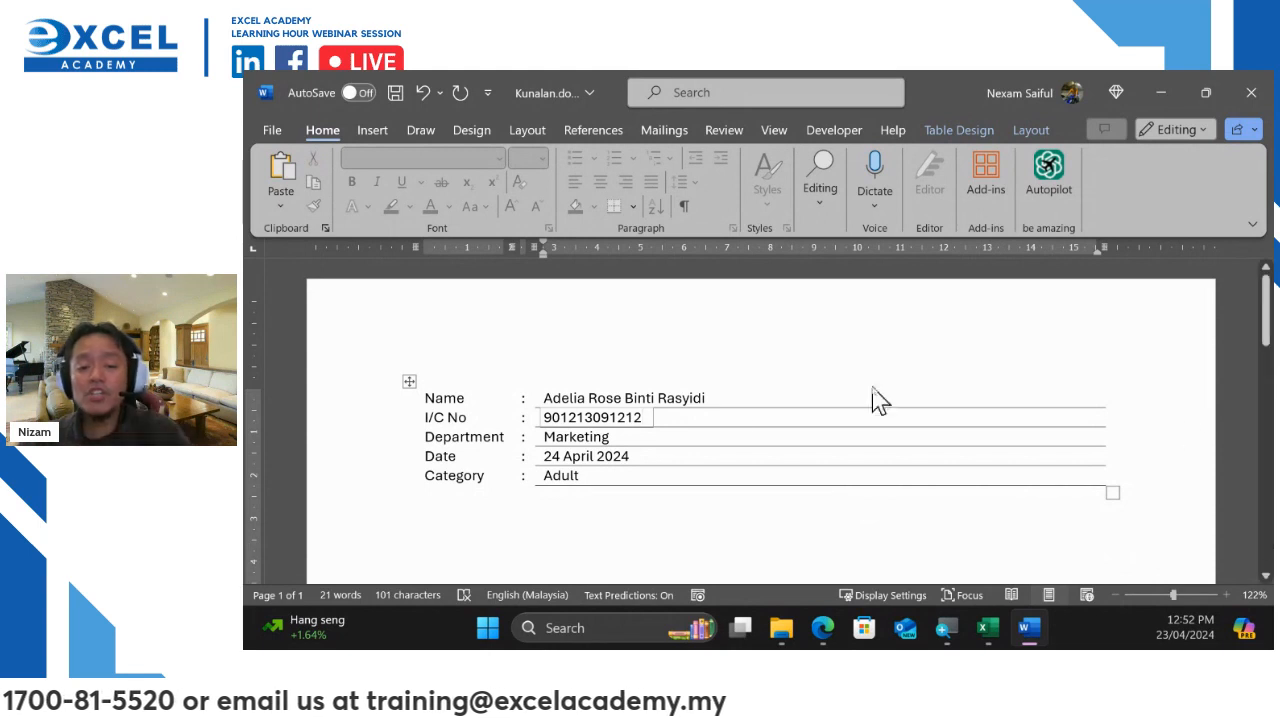
# Set Department to Admin and Date to 22 April 2024, keeping Category Adult
pyautogui.click(600, 441)
pyautogui.click(626, 437)
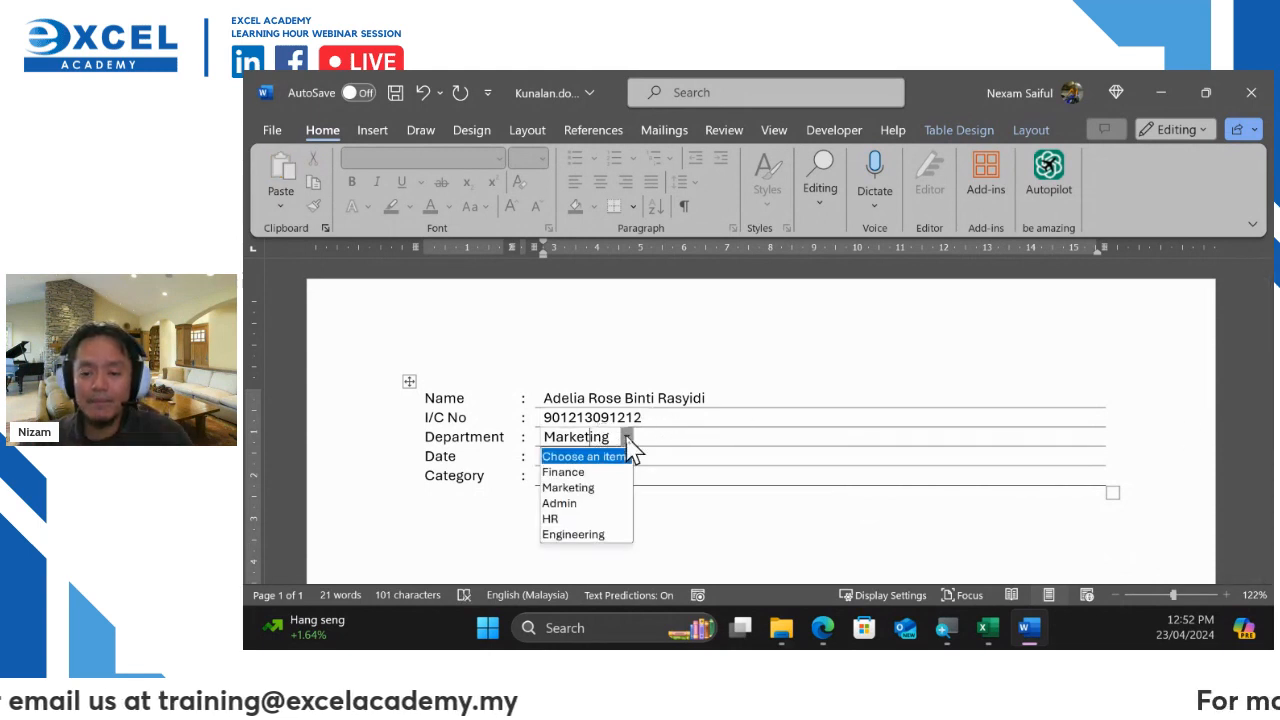
pyautogui.click(598, 503)
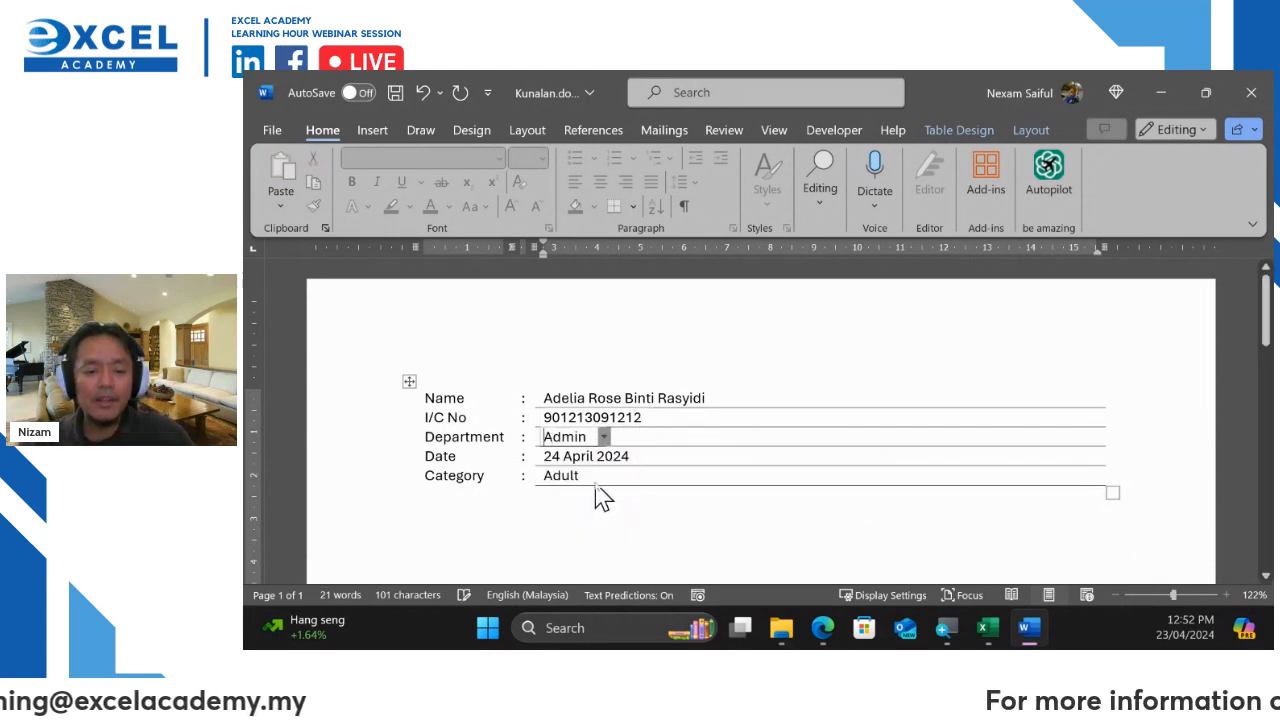
pyautogui.click(594, 457)
pyautogui.click(653, 456)
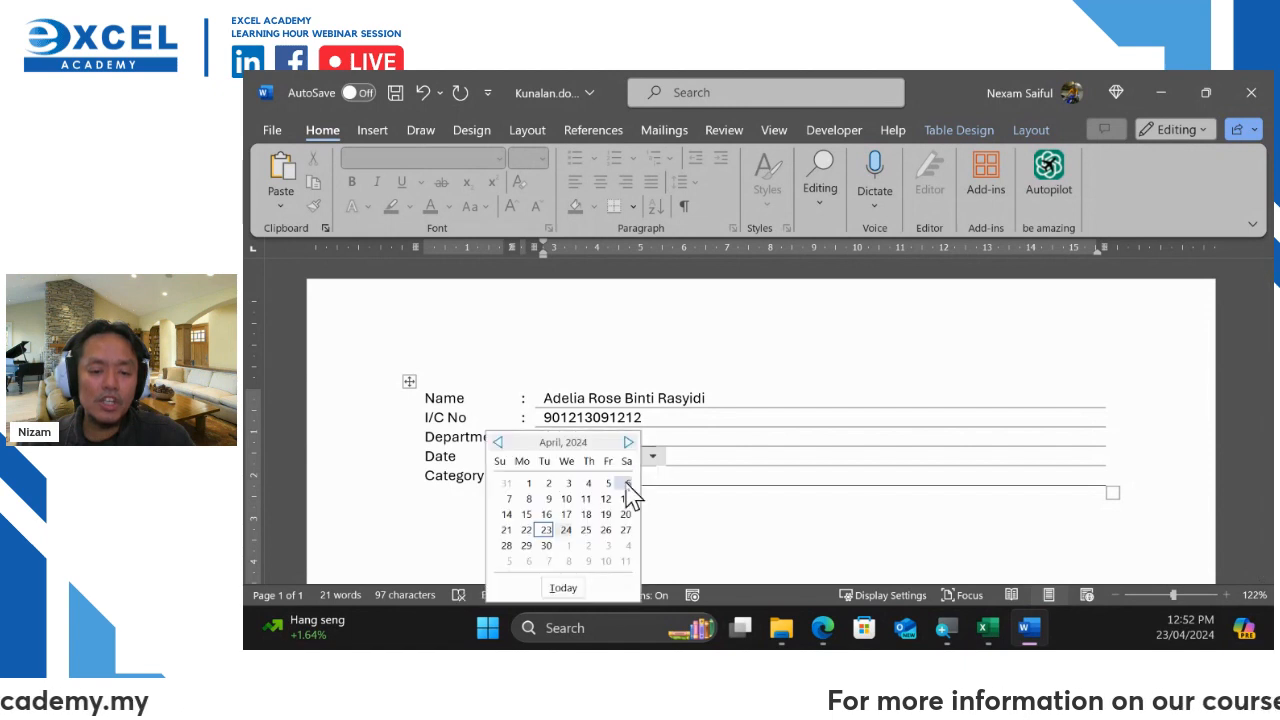
pyautogui.click(525, 530)
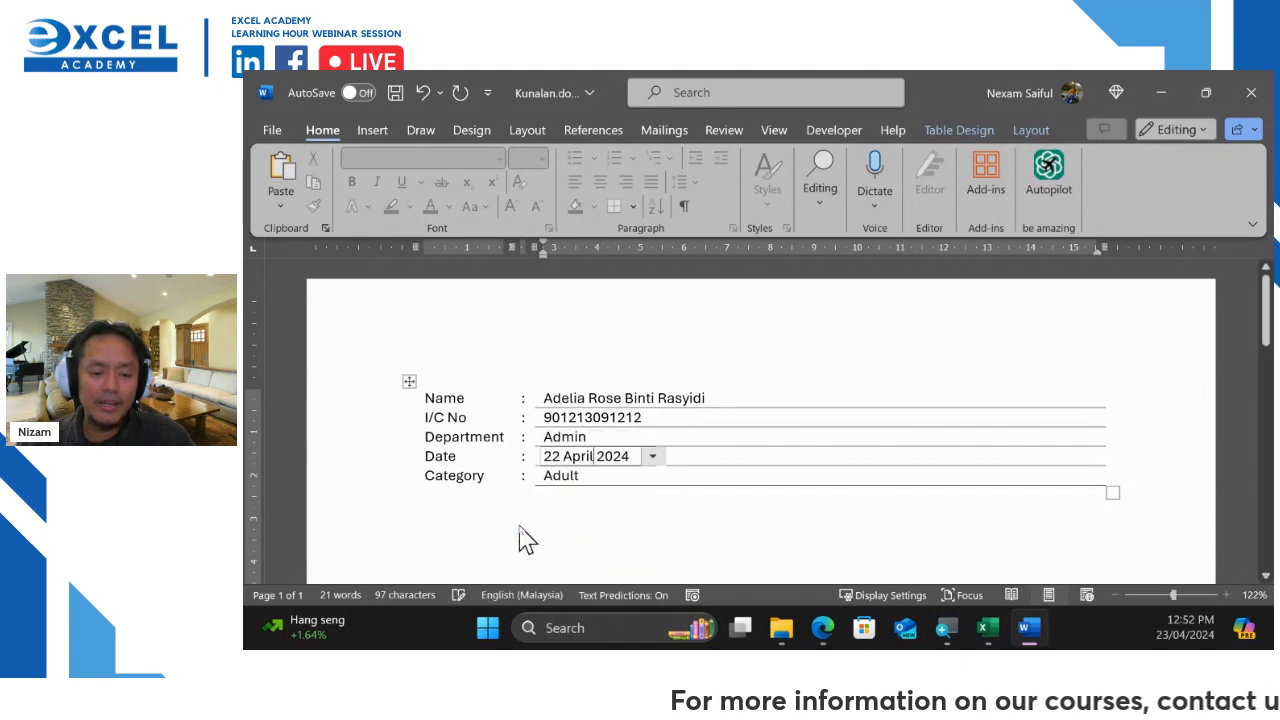
pyautogui.click(568, 478)
pyautogui.click(596, 476)
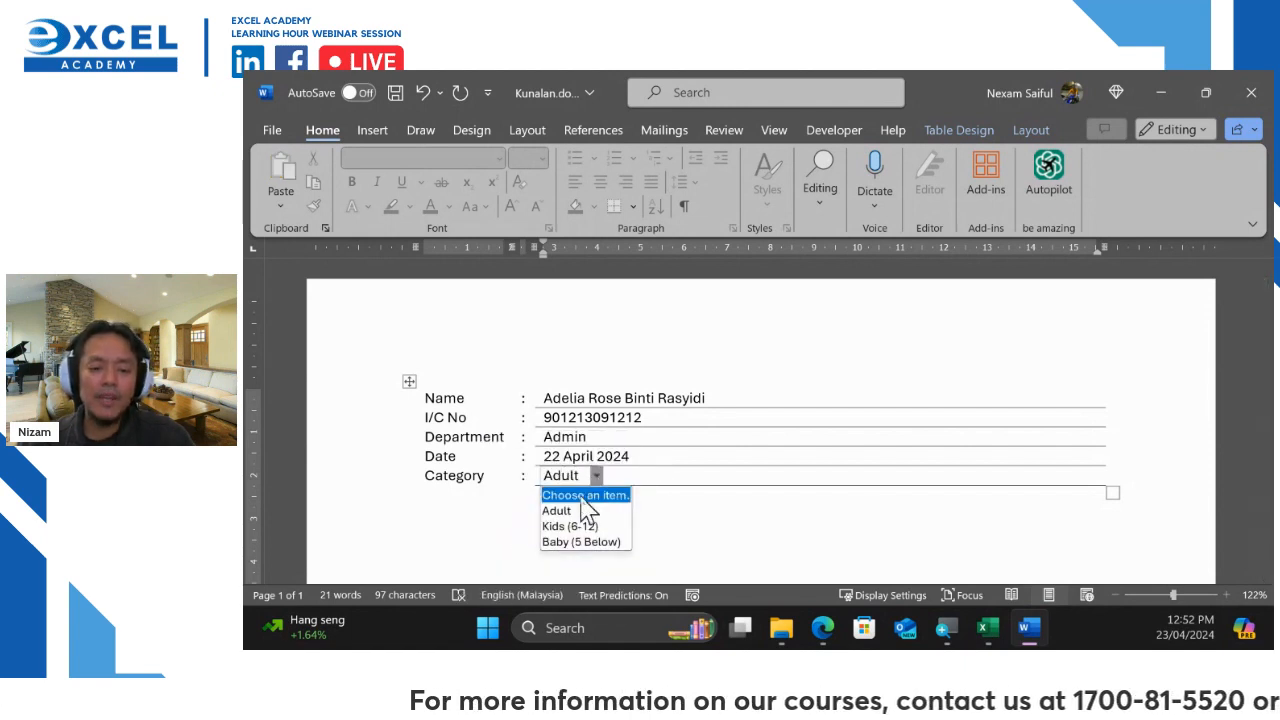
pyautogui.click(676, 515)
pyautogui.click(270, 132)
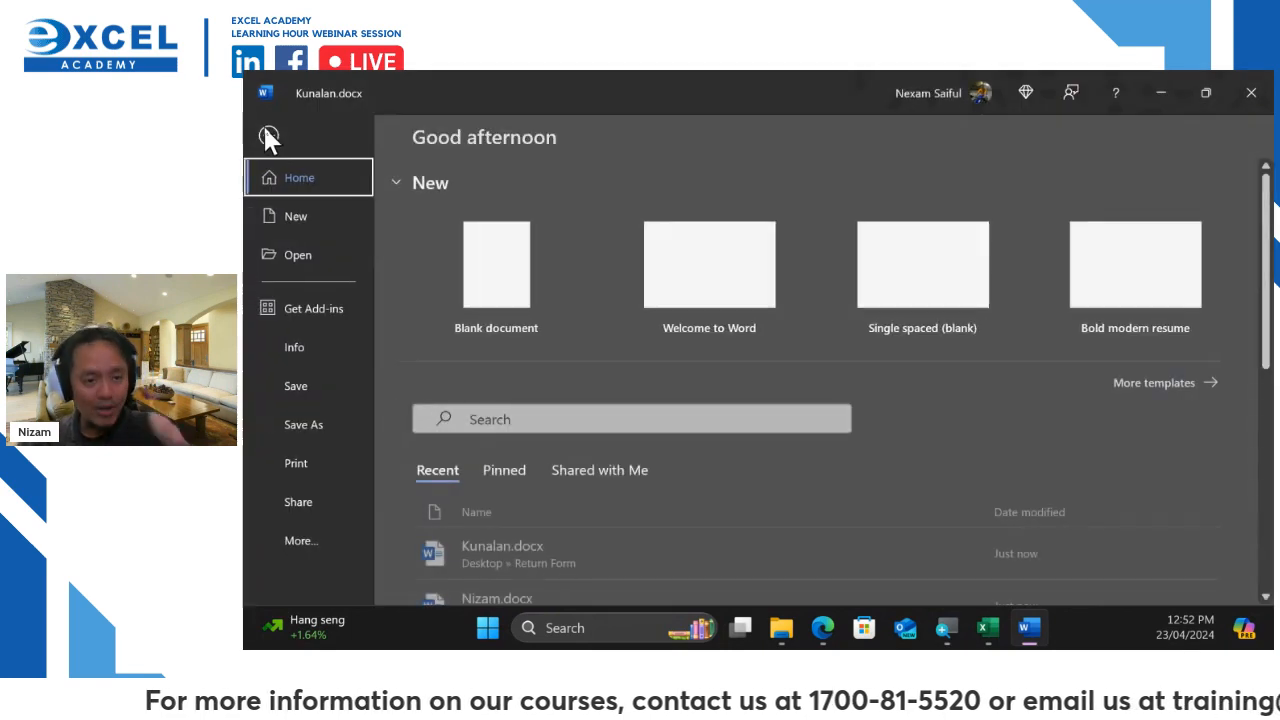
# Save the Admin form as a new document named after the applicant's initial
pyautogui.click(318, 420)
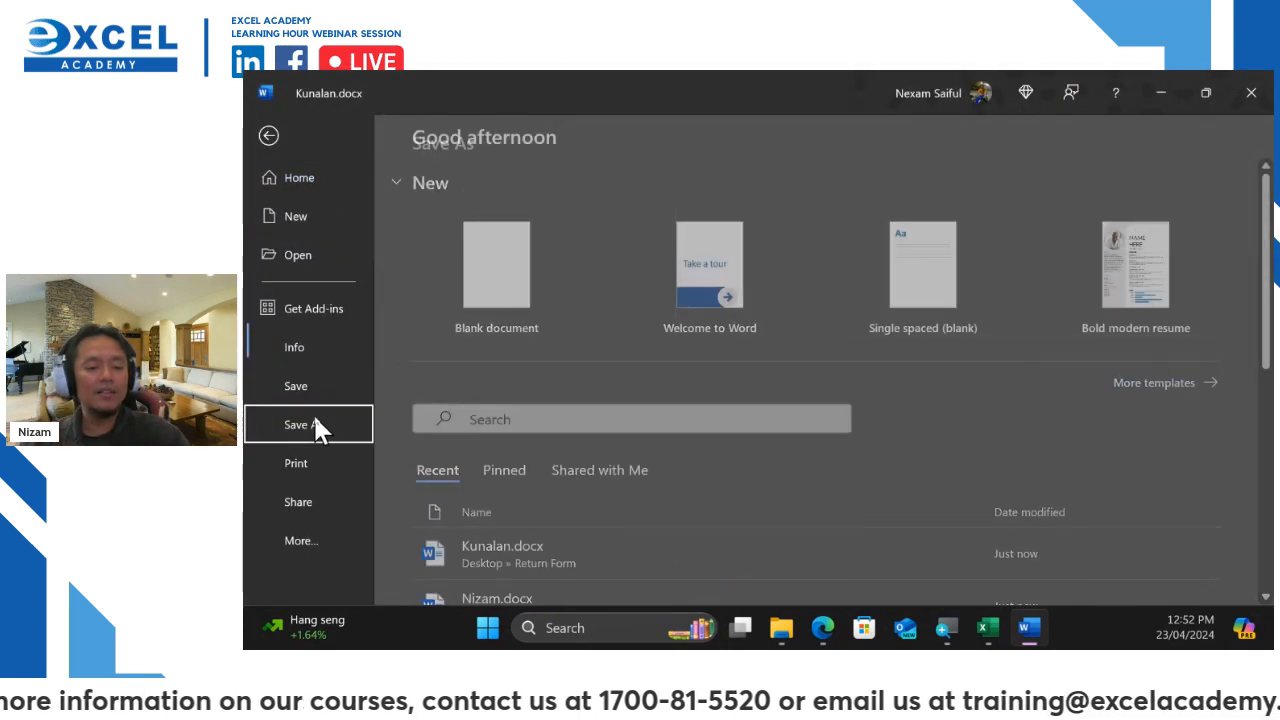
pyautogui.click(828, 212)
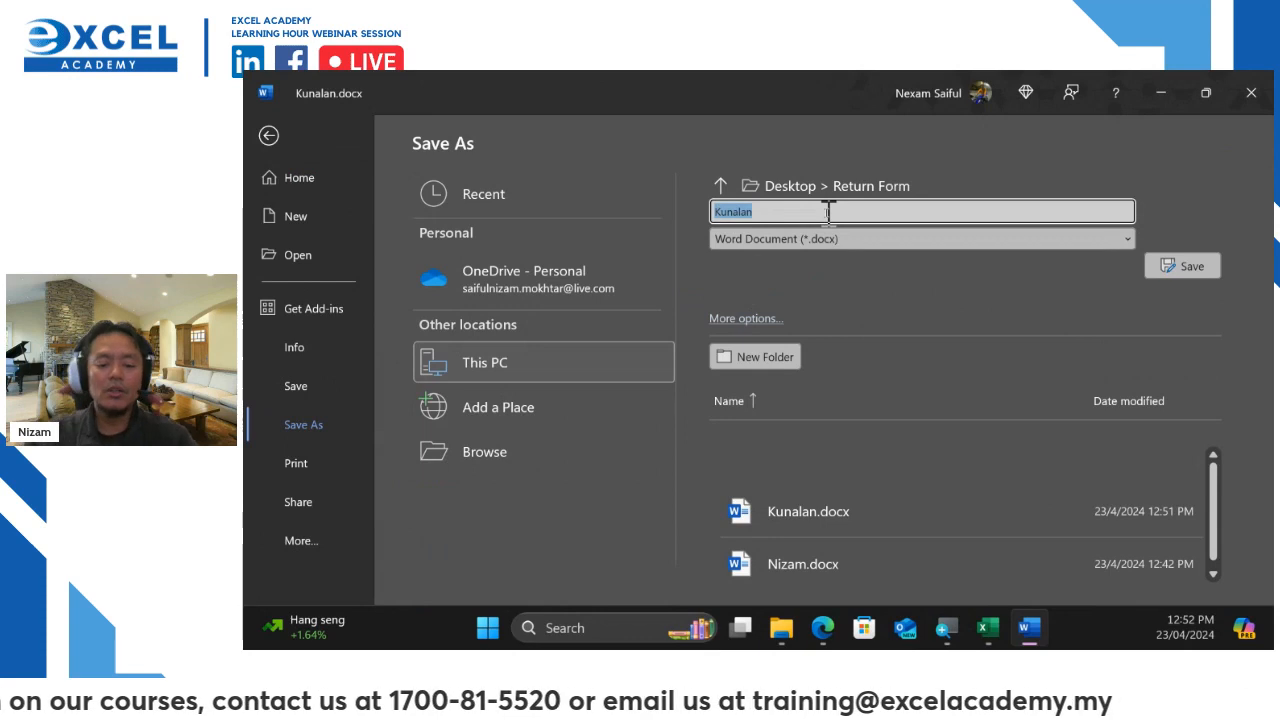
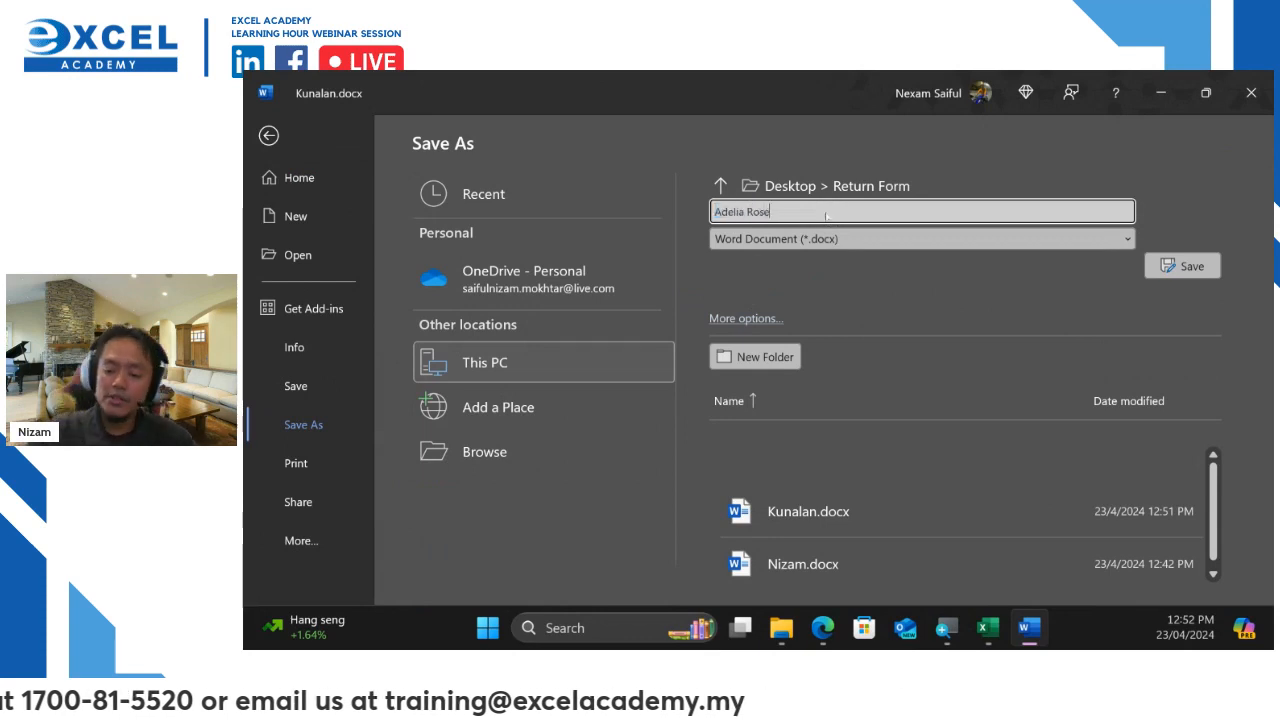
pyautogui.press('Return')
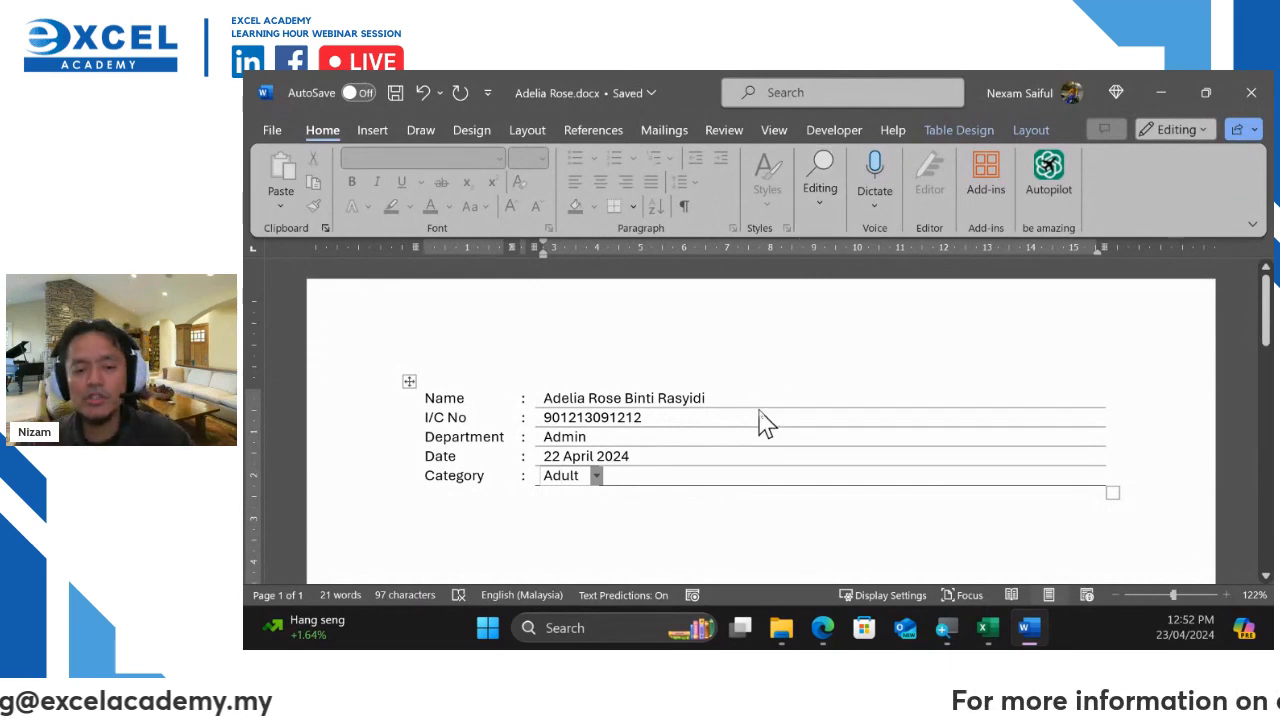
# Replace the Name with a third applicant's full name and revise the I/C number digits
pyautogui.click(668, 399)
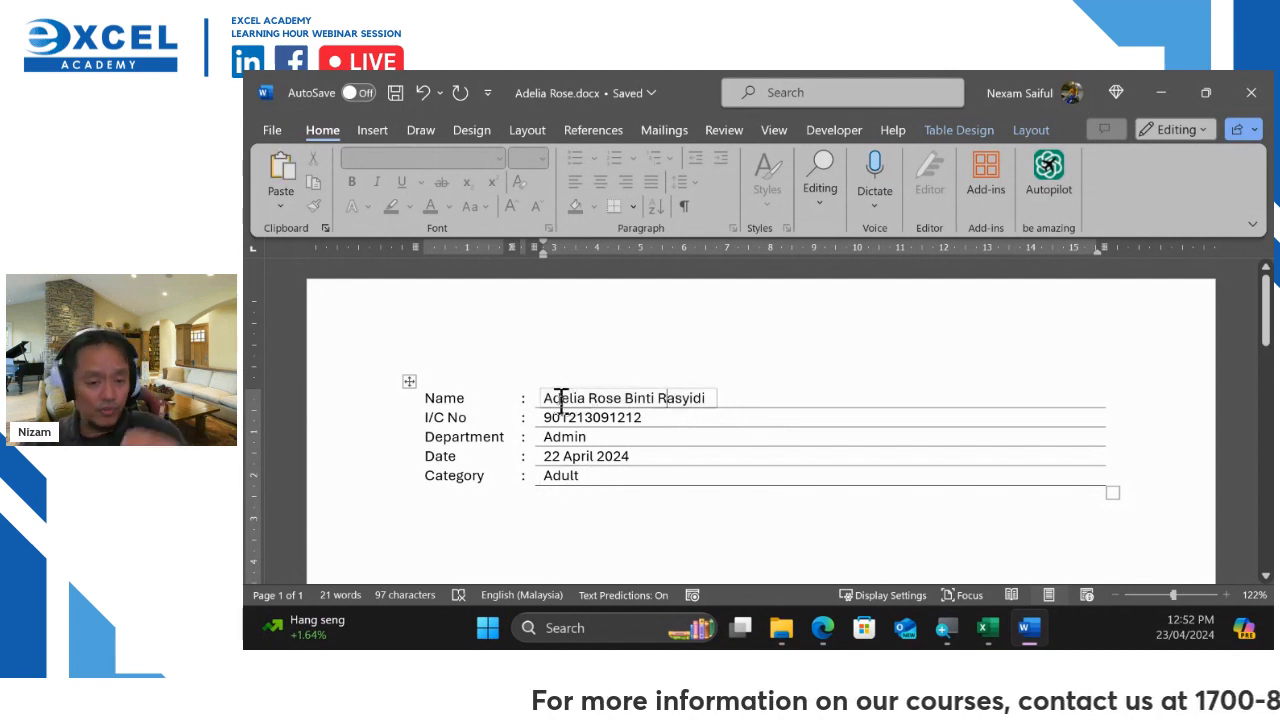
pyautogui.moveTo(551, 398); pyautogui.dragTo(729, 397)
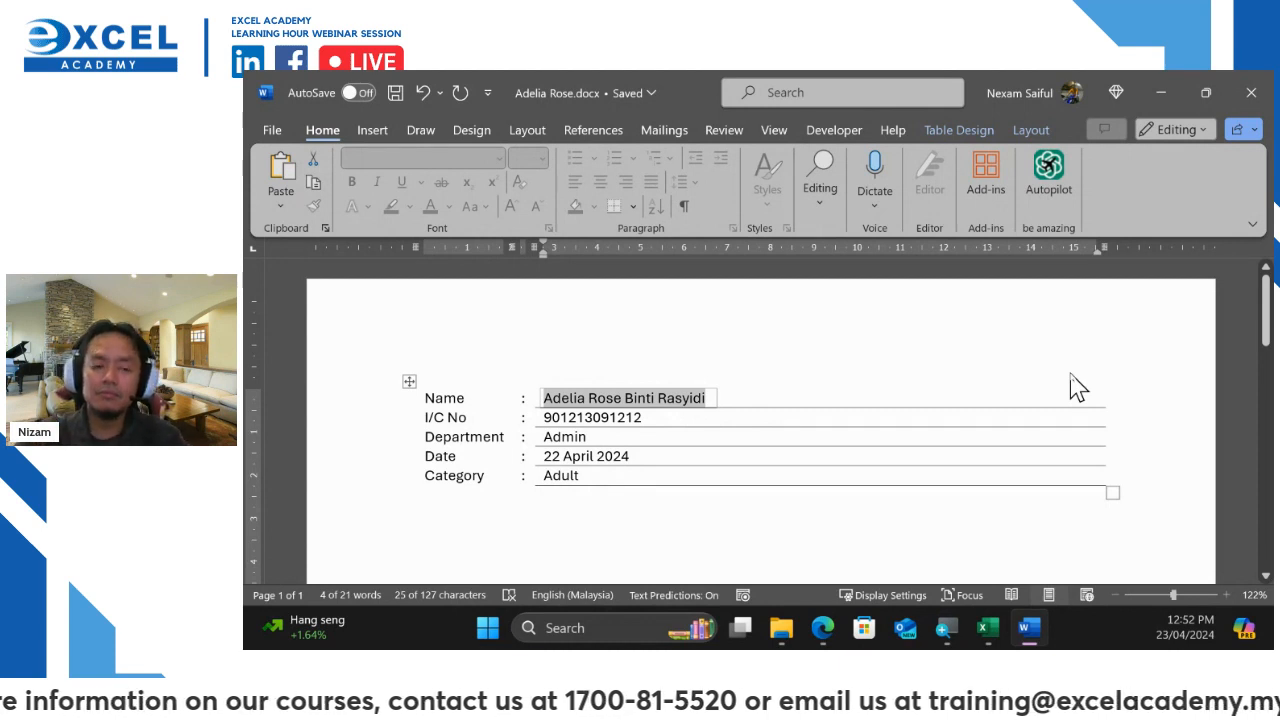
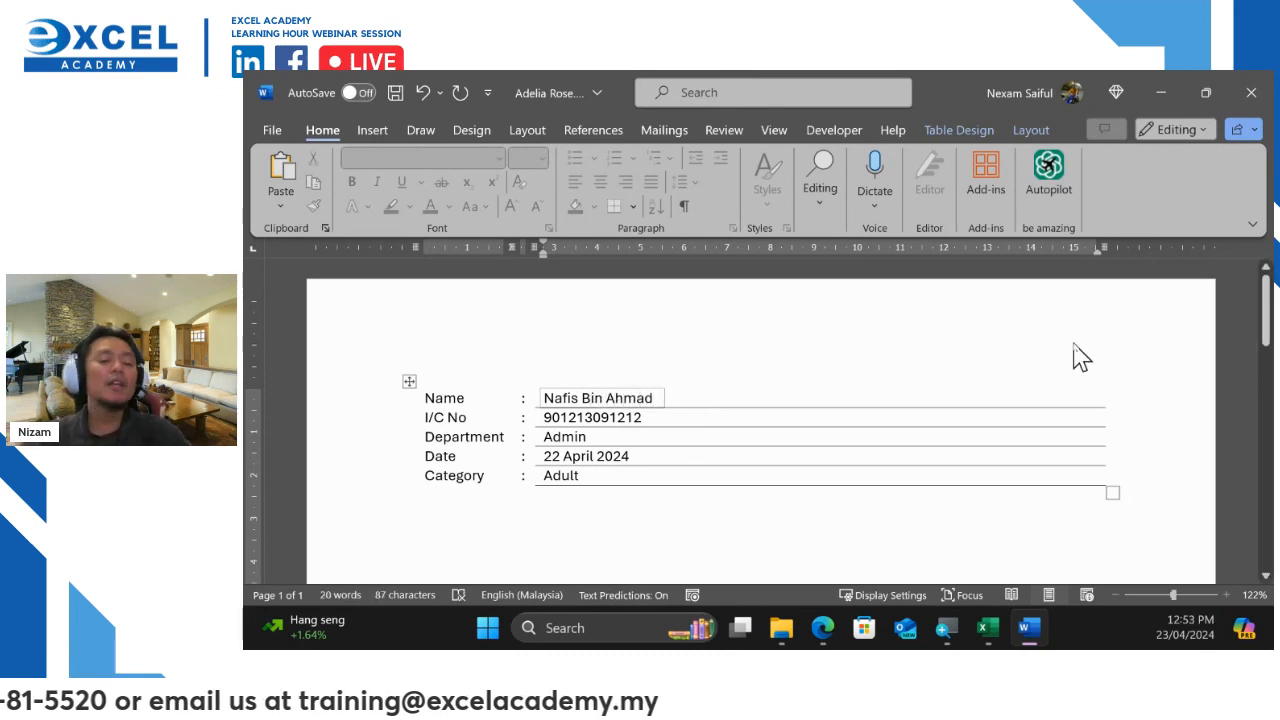
pyautogui.click(612, 418)
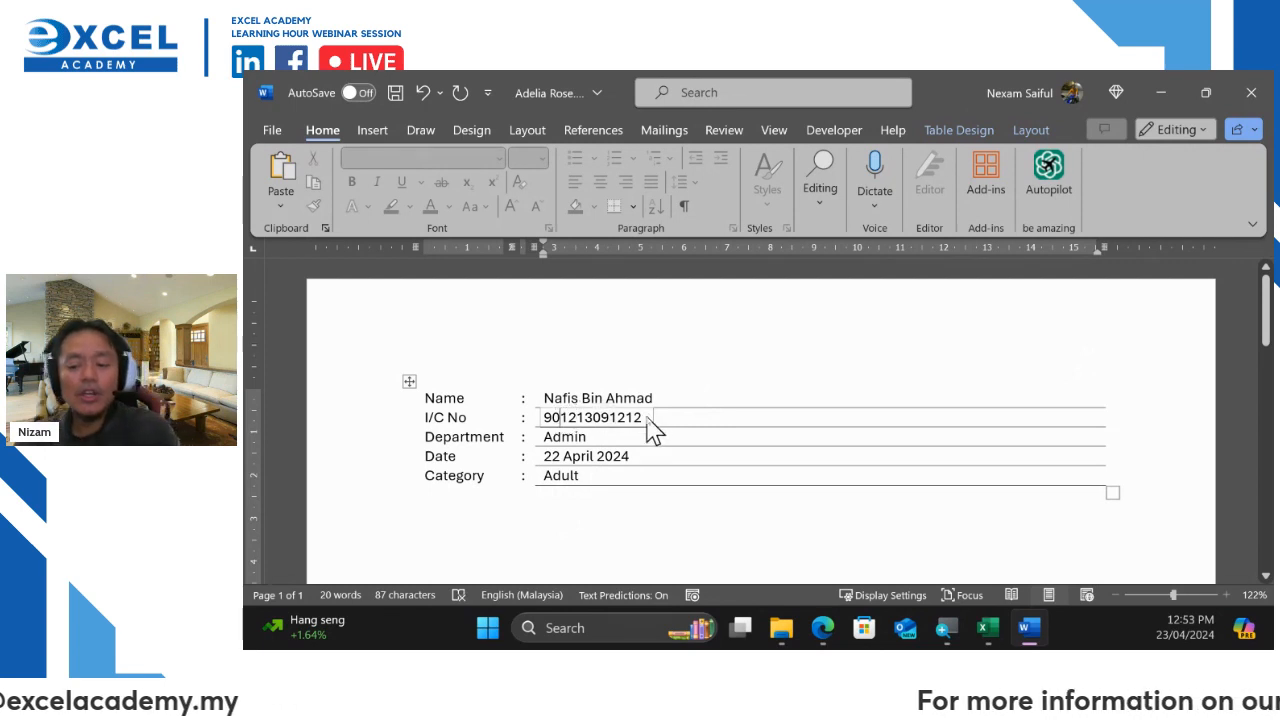
pyautogui.press('BackSpace')
pyautogui.press('BackSpace')
pyautogui.write('09')
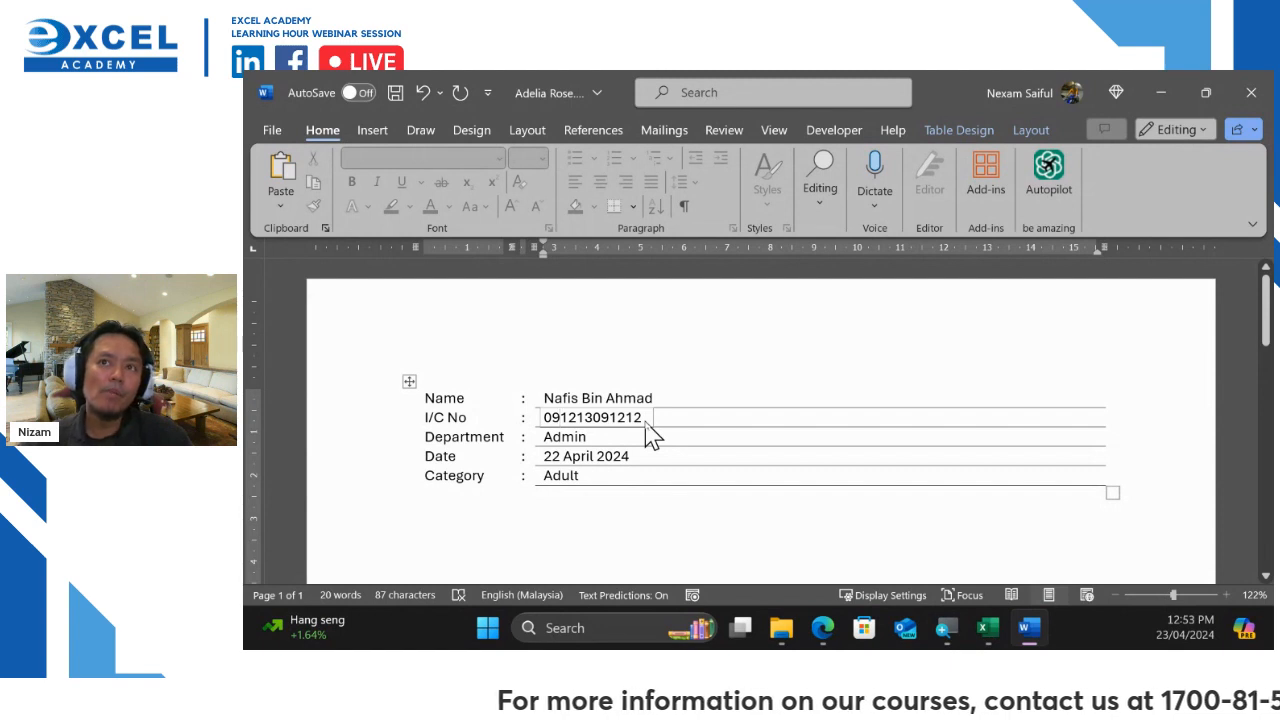
pyautogui.press('BackSpace')
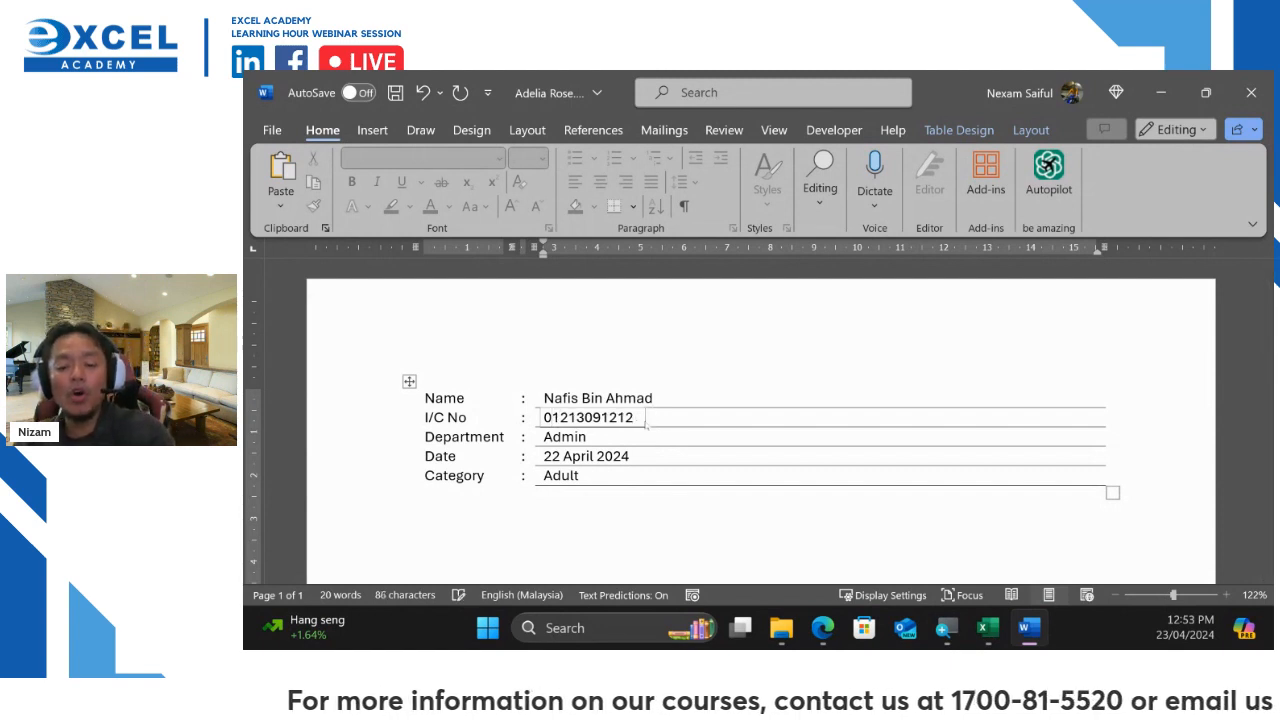
pyautogui.write('0')
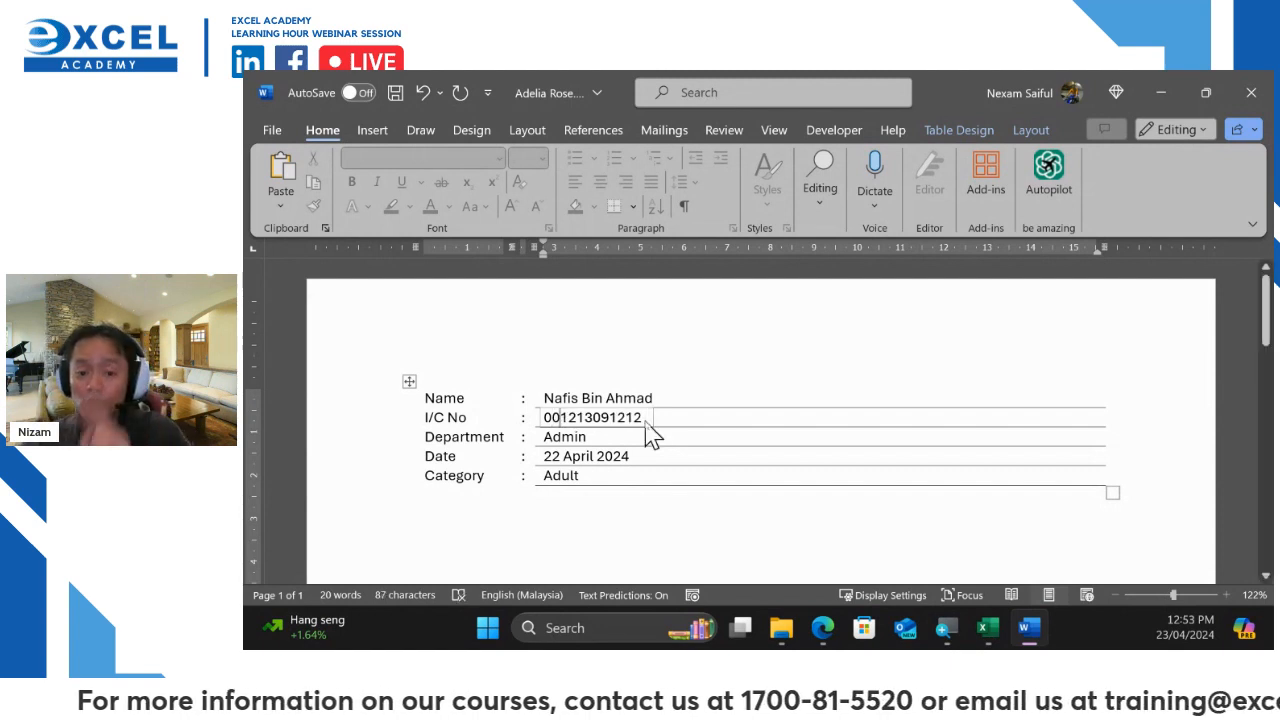
pyautogui.click(643, 417)
pyautogui.press('BackSpace')
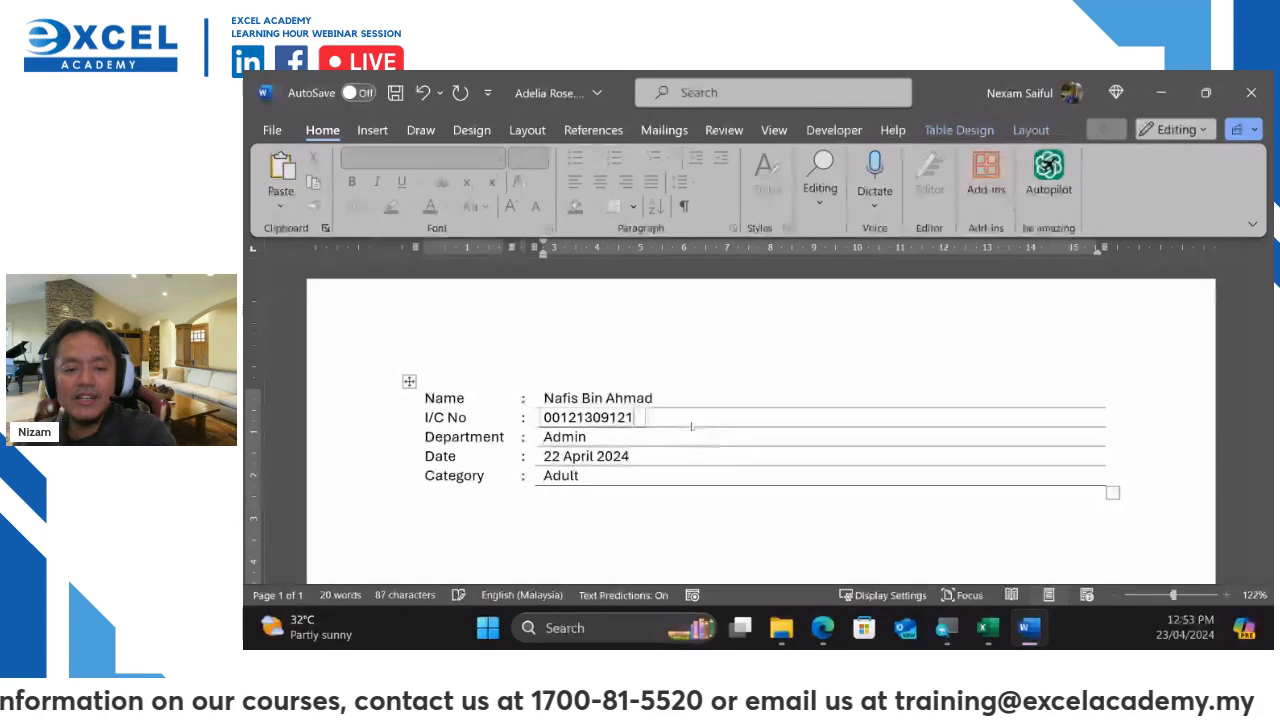
pyautogui.write('3')
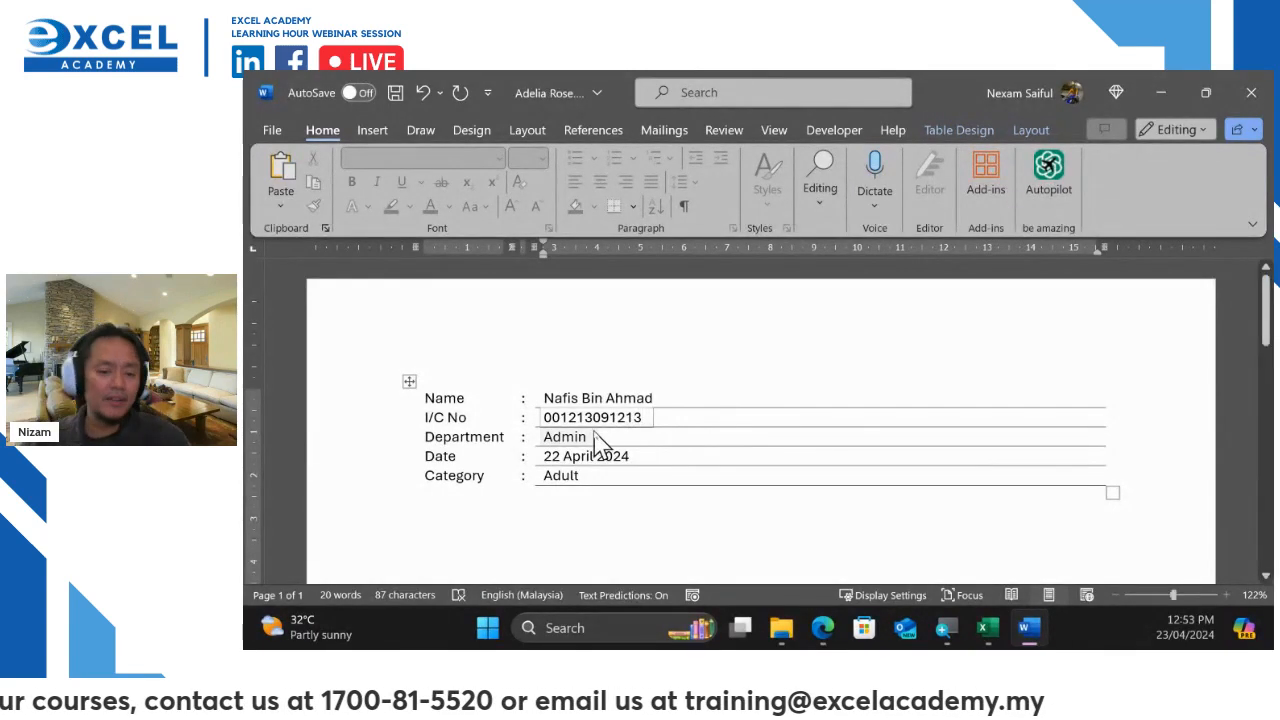
# Set Department to Marketing and Category to Baby (5 Below)
pyautogui.click(597, 442)
pyautogui.click(603, 437)
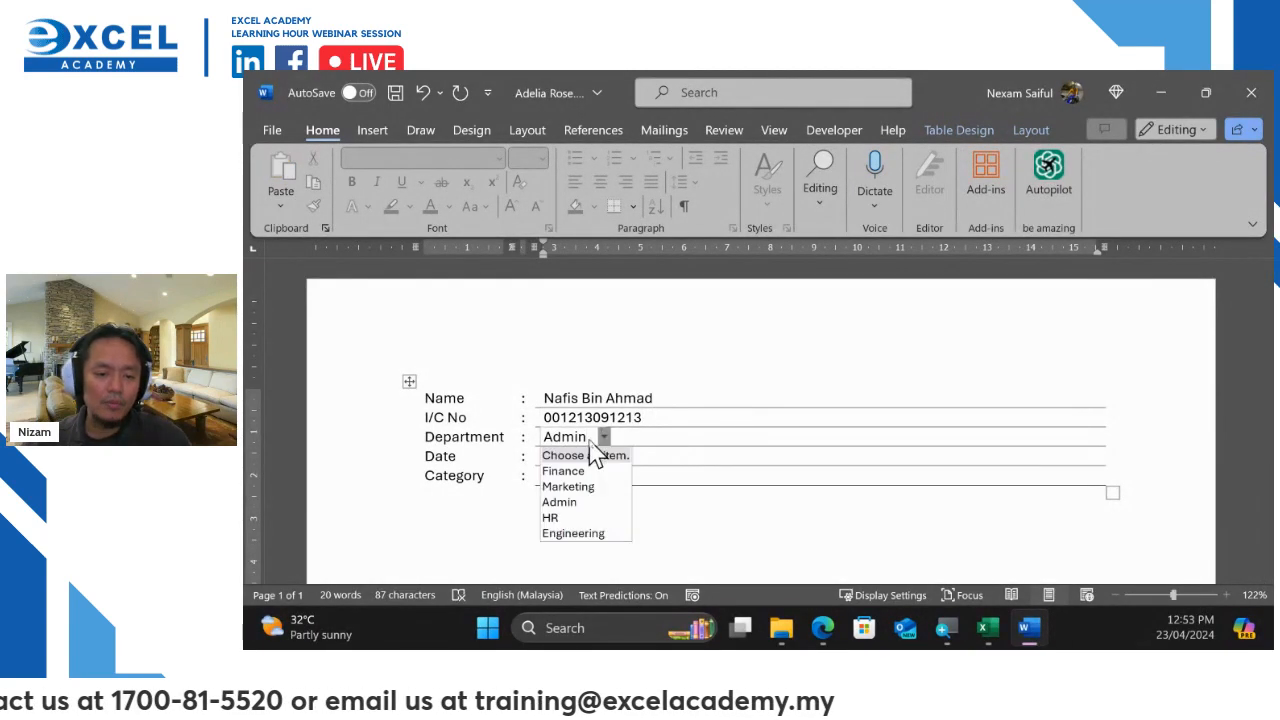
pyautogui.click(584, 489)
pyautogui.click(600, 457)
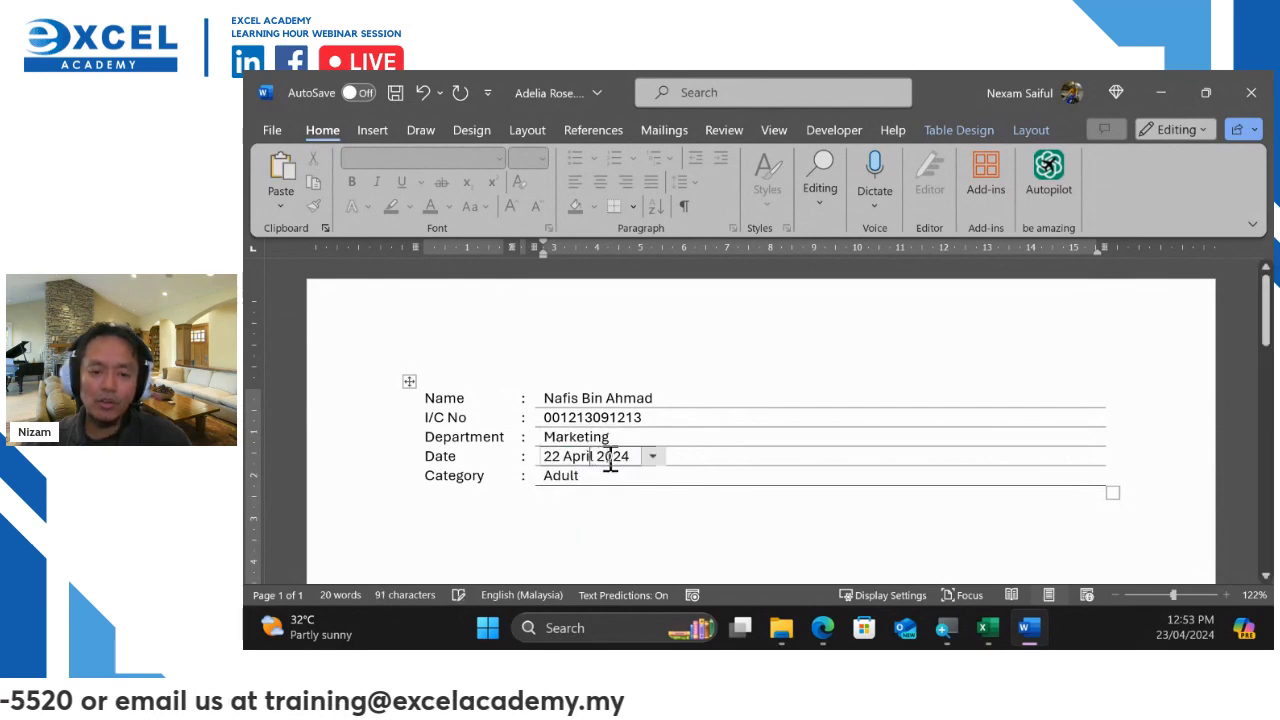
pyautogui.click(592, 478)
pyautogui.click(597, 477)
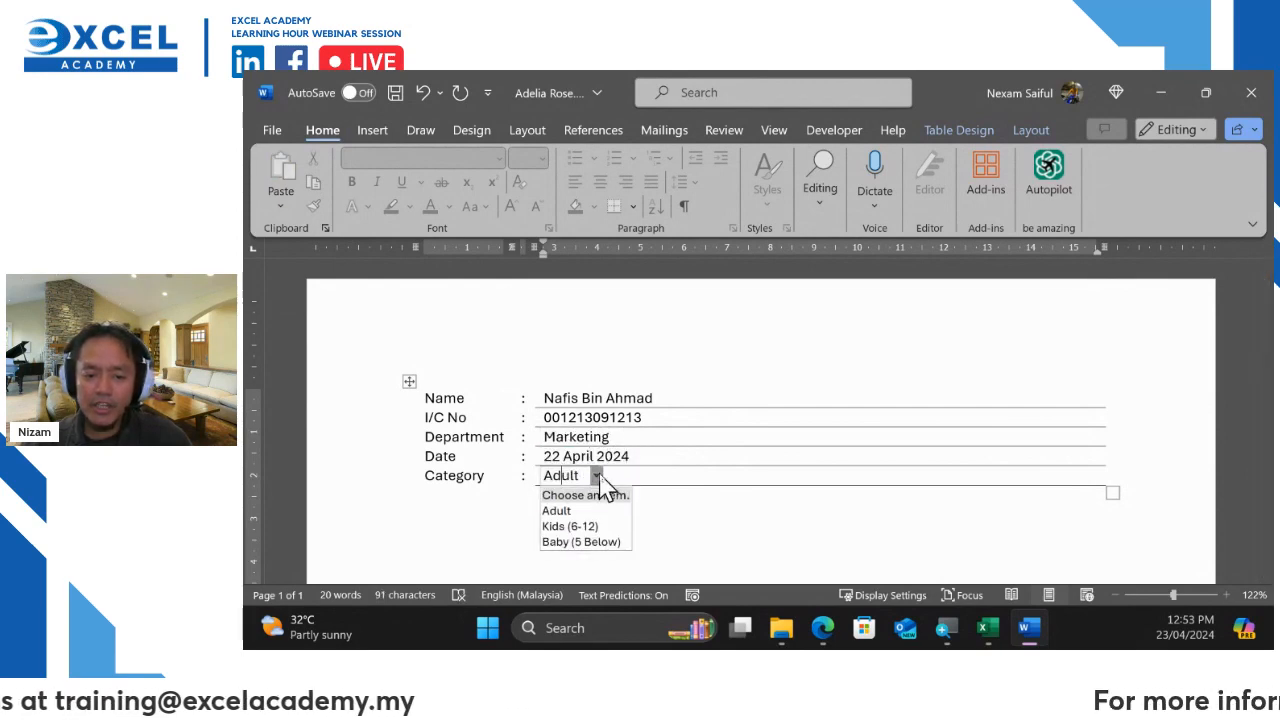
pyautogui.click(580, 541)
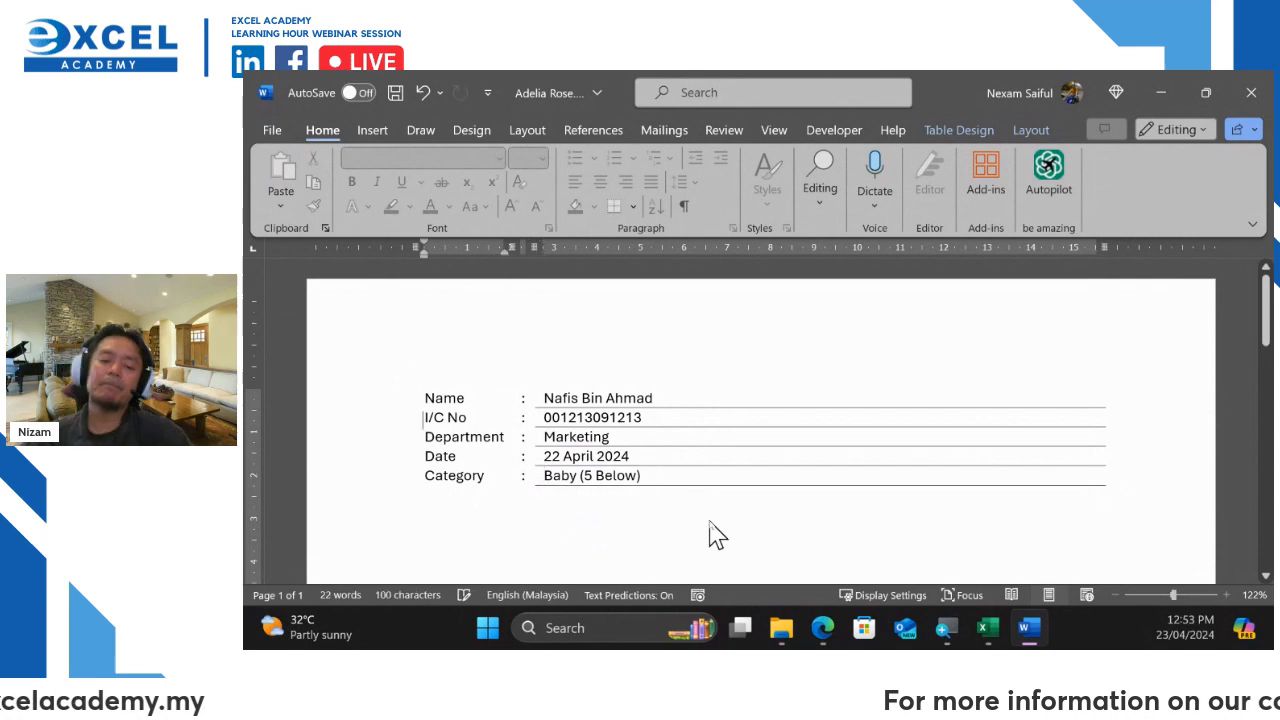
# Save the Marketing form as a new document named after the applicant, then close Word
pyautogui.click(273, 130)
pyautogui.click(301, 422)
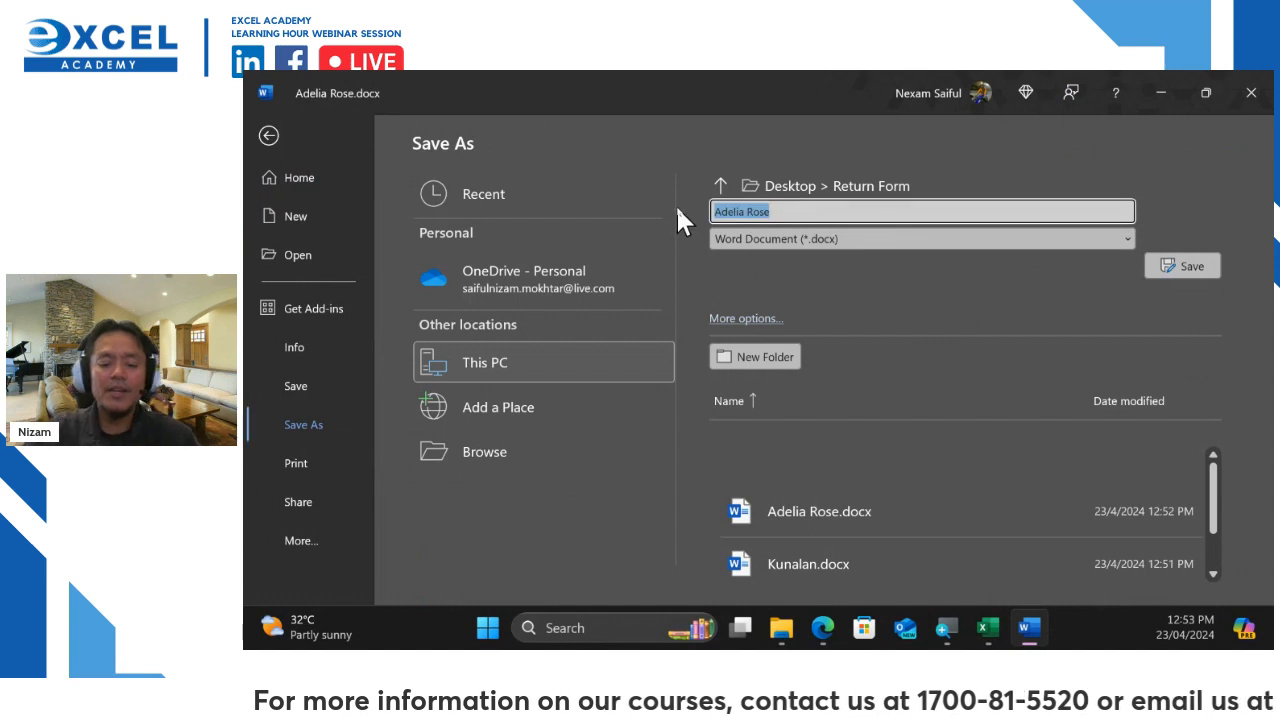
pyautogui.write('Nafi')
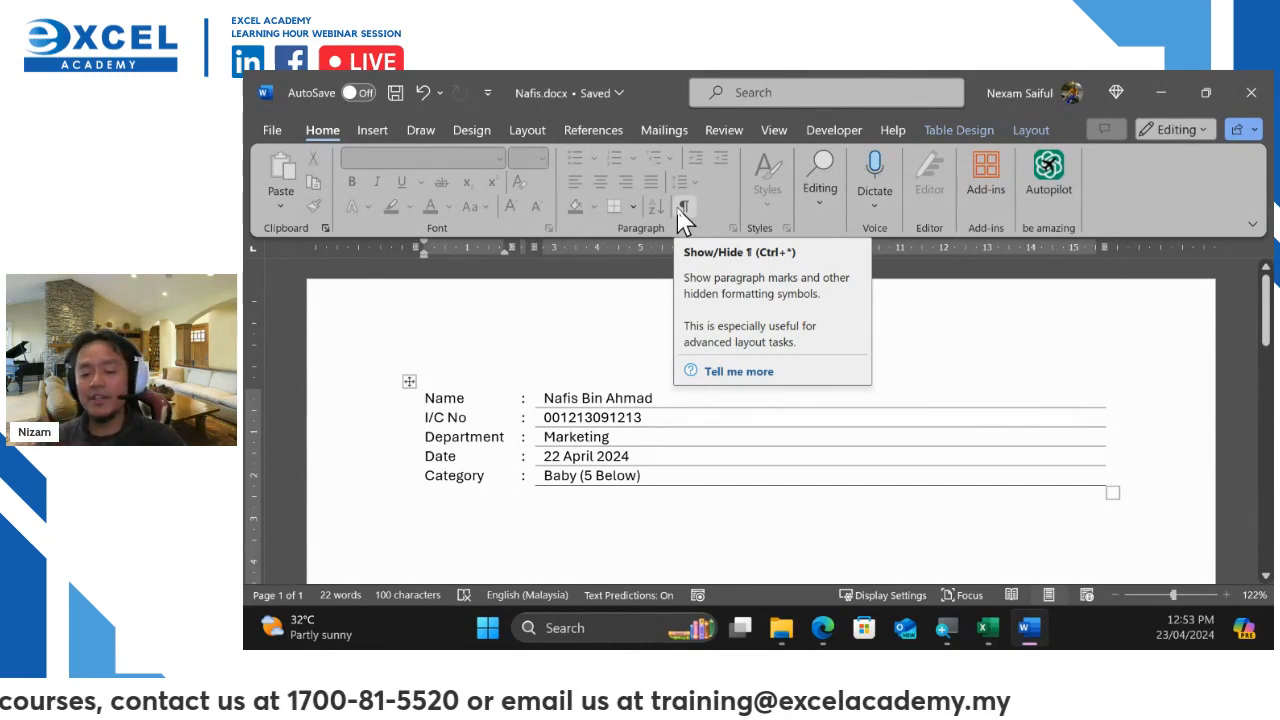
pyautogui.click(1262, 95)
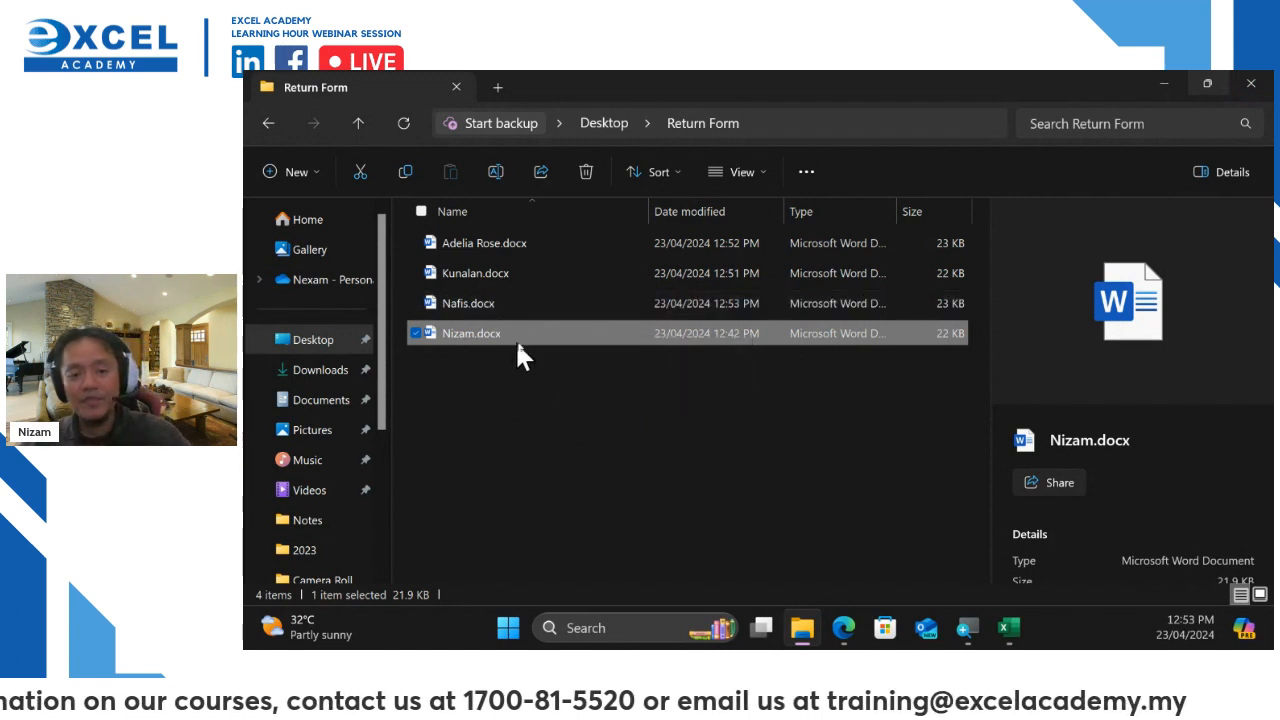
# Switch to the Excel workbook holding the form table via the taskbar
pyautogui.click(1008, 627)
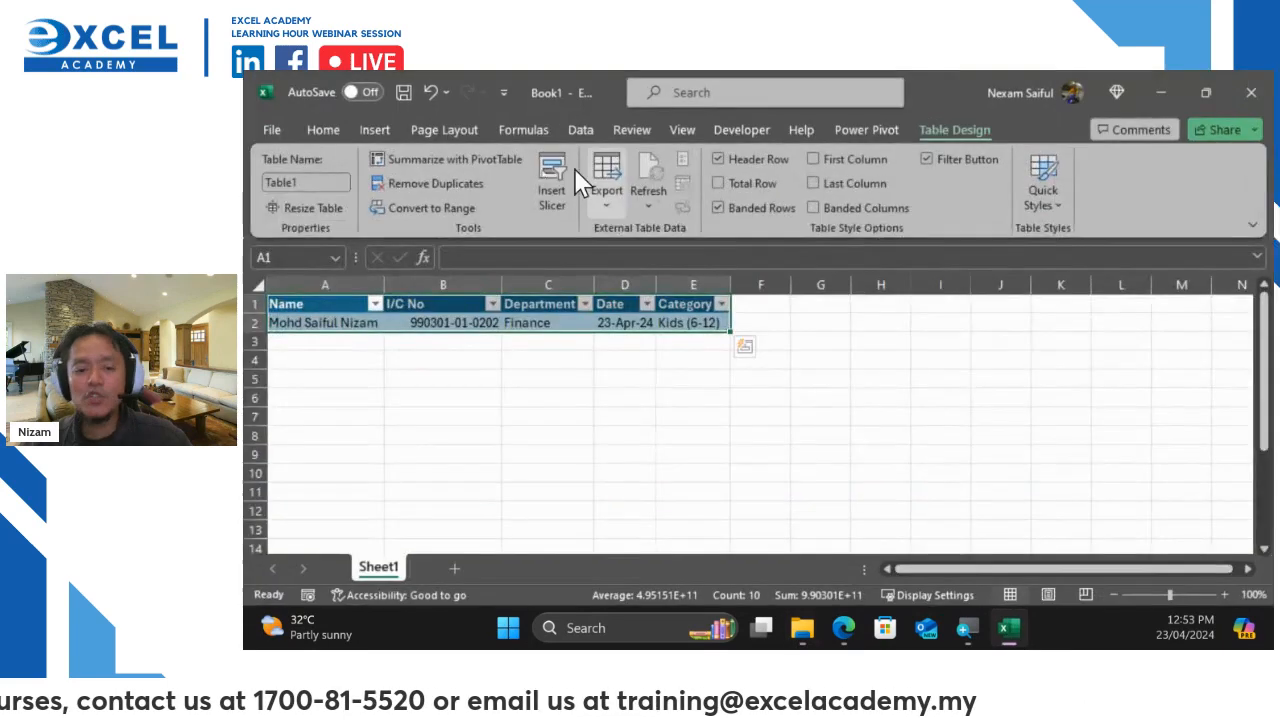
pyautogui.moveTo(549, 396); pyautogui.dragTo(549, 382)
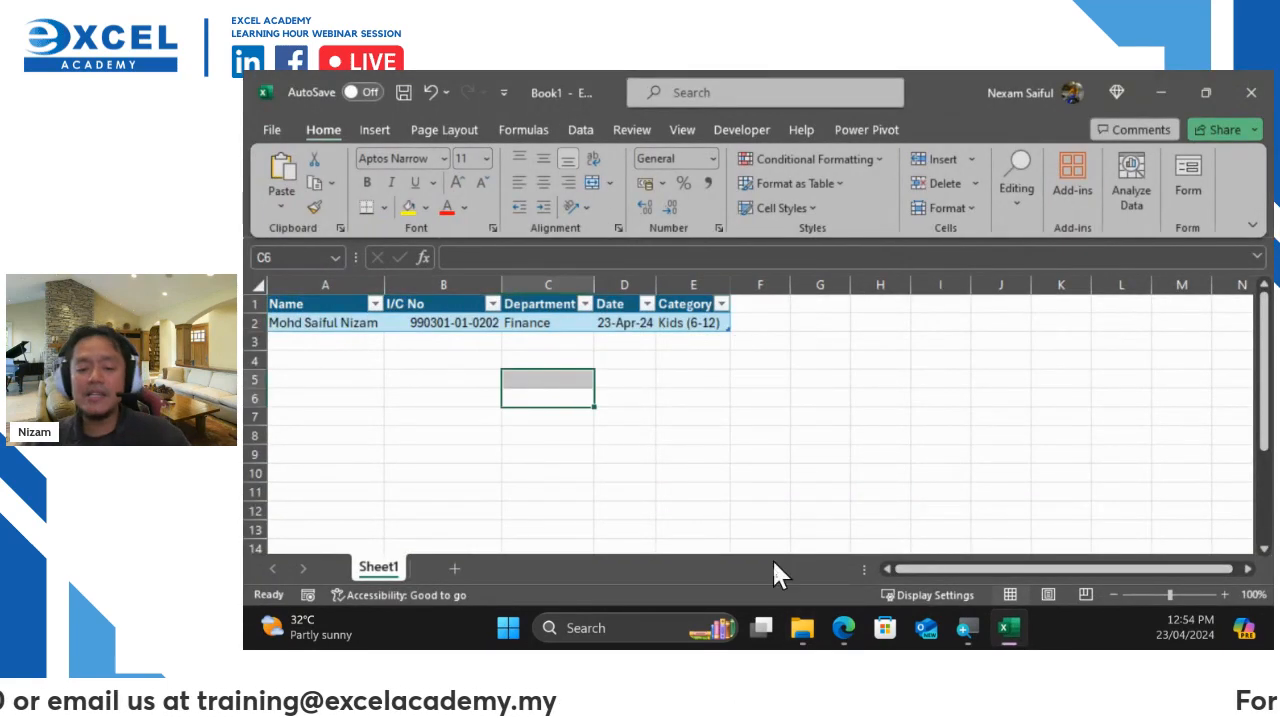
pyautogui.click(329, 341)
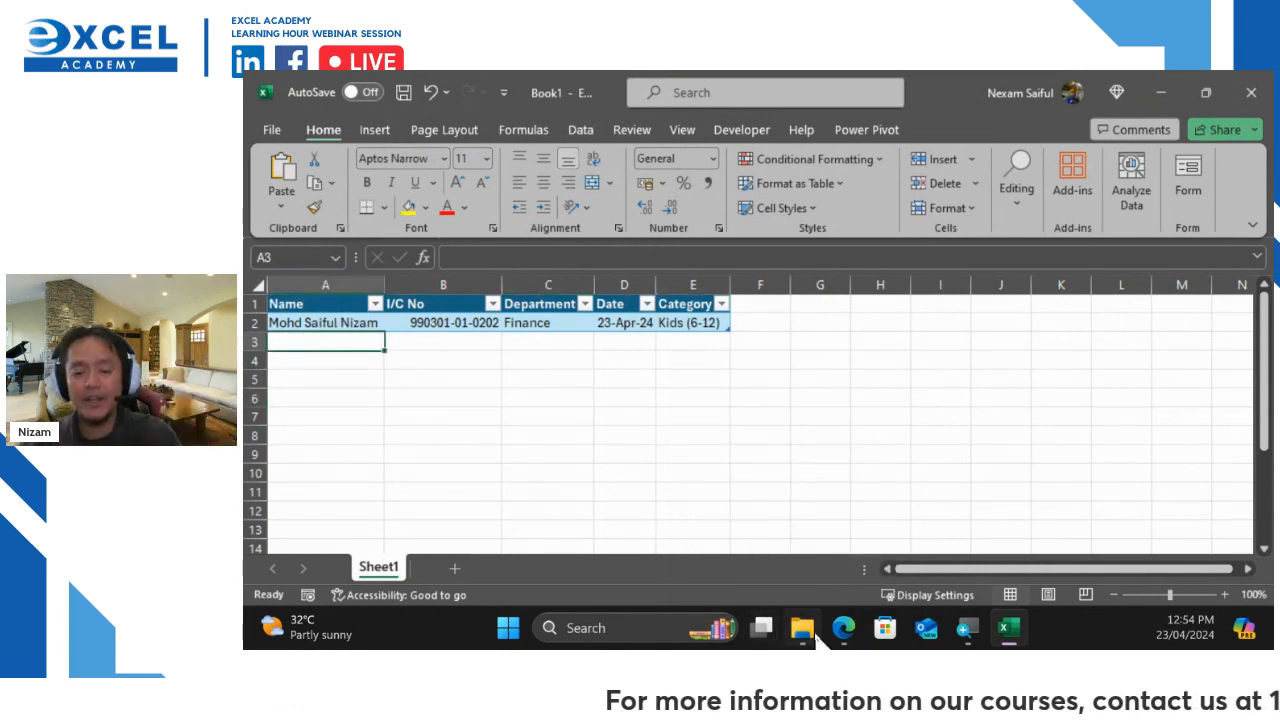
pyautogui.moveTo(802, 627)
pyautogui.click(780, 560)
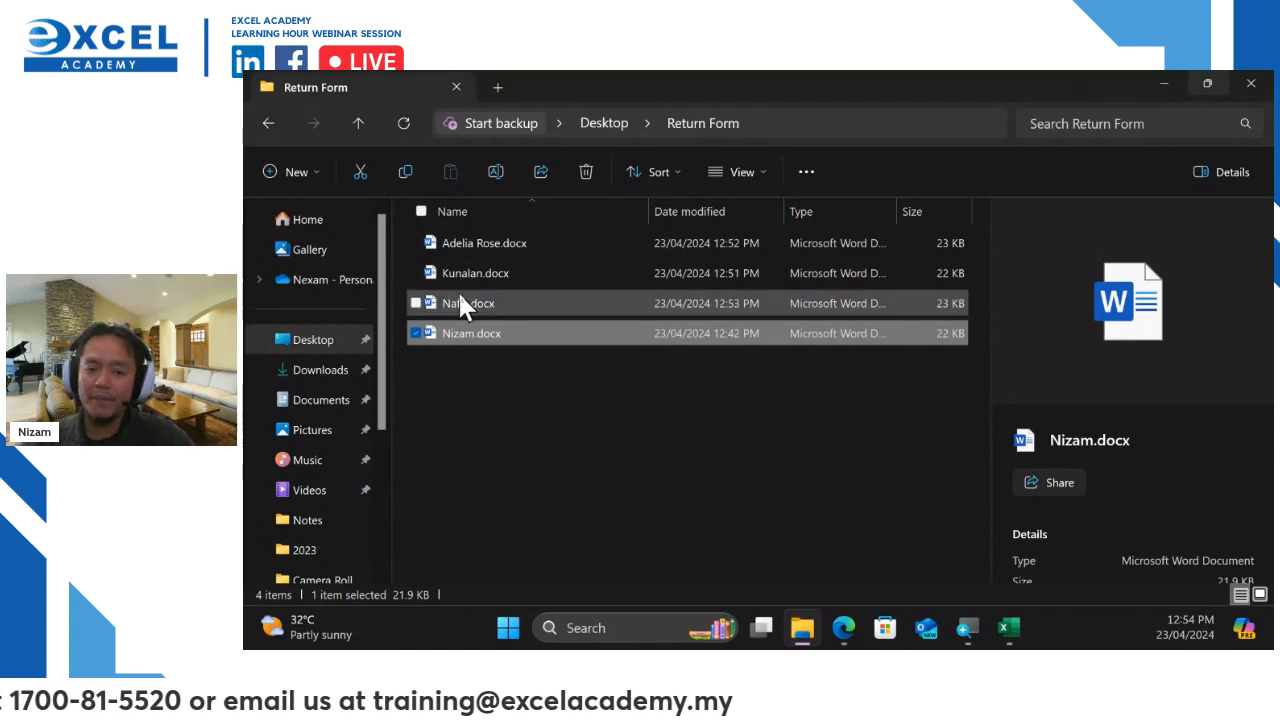
pyautogui.click(574, 412)
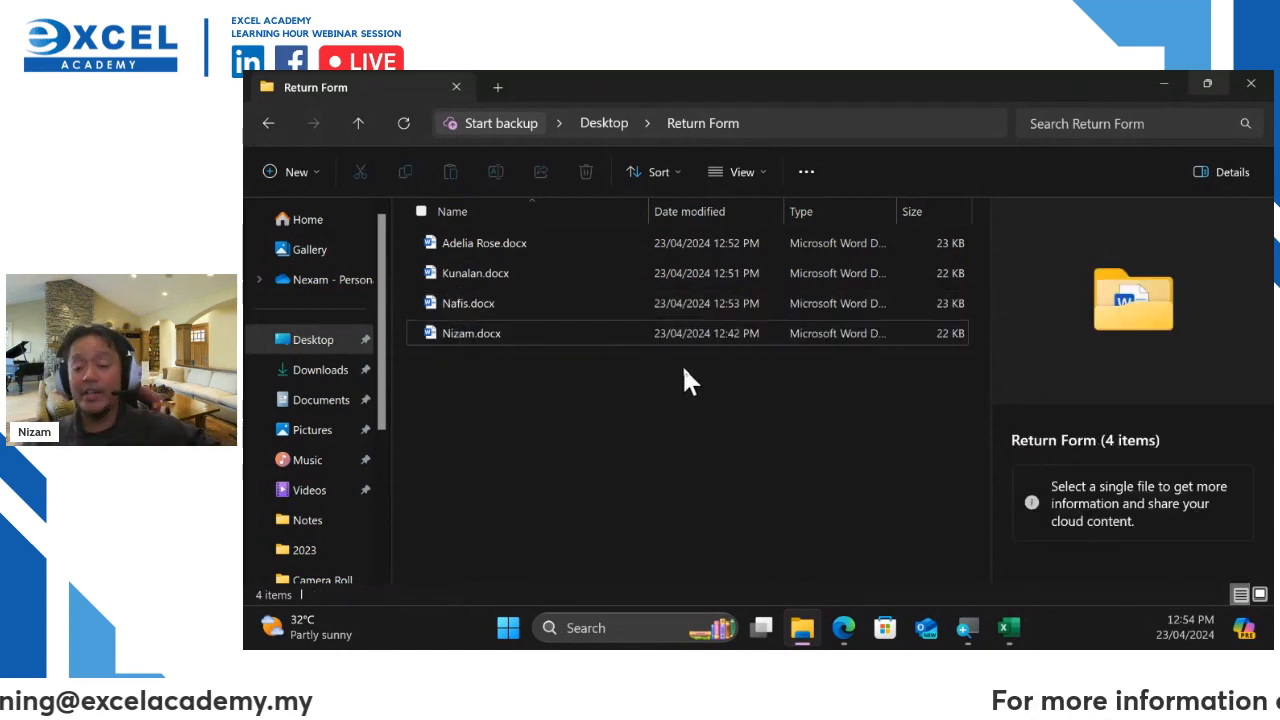
pyautogui.click(1008, 627)
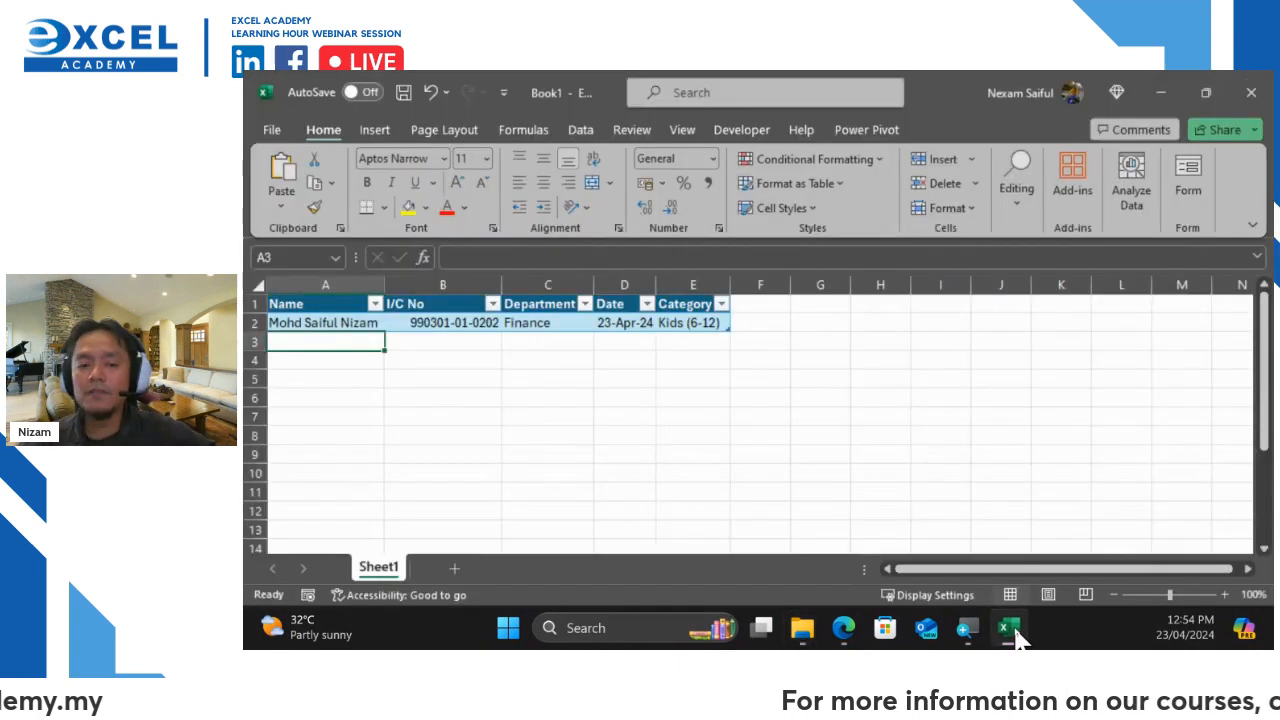
# Check the Developer Macros list for Sheet1.GetFormData, then close it
pyautogui.click(739, 140)
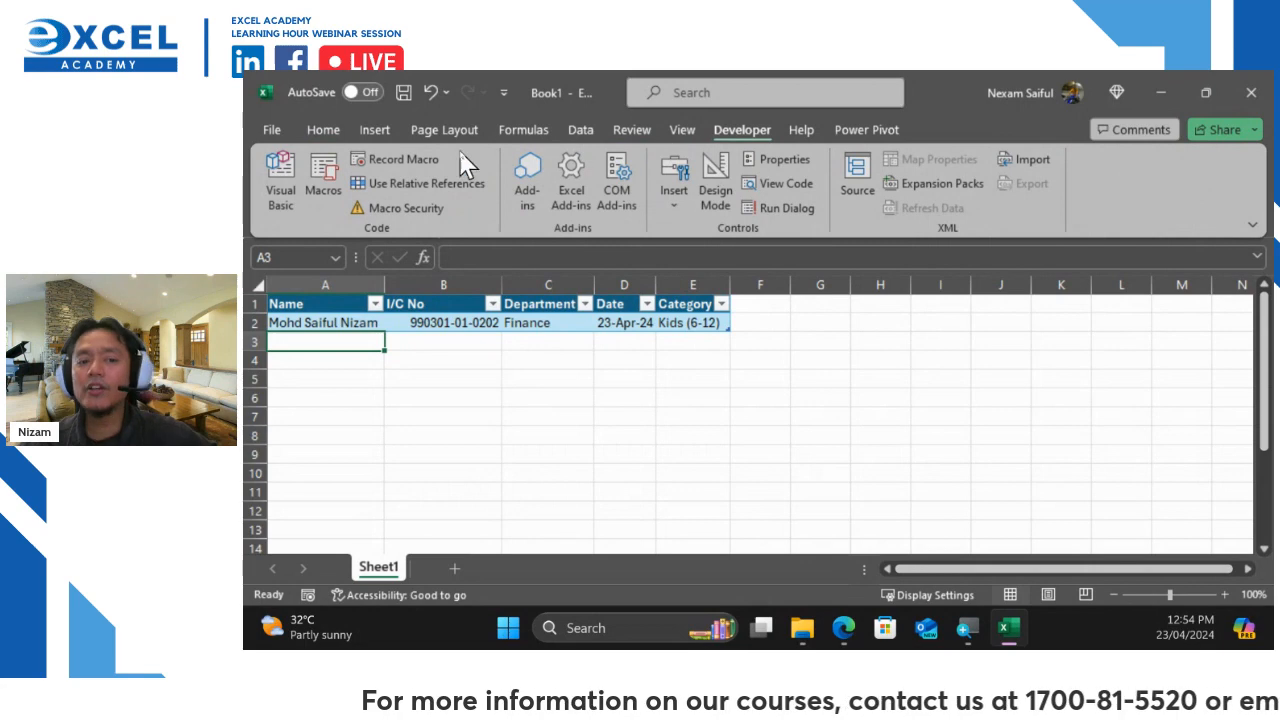
pyautogui.click(331, 186)
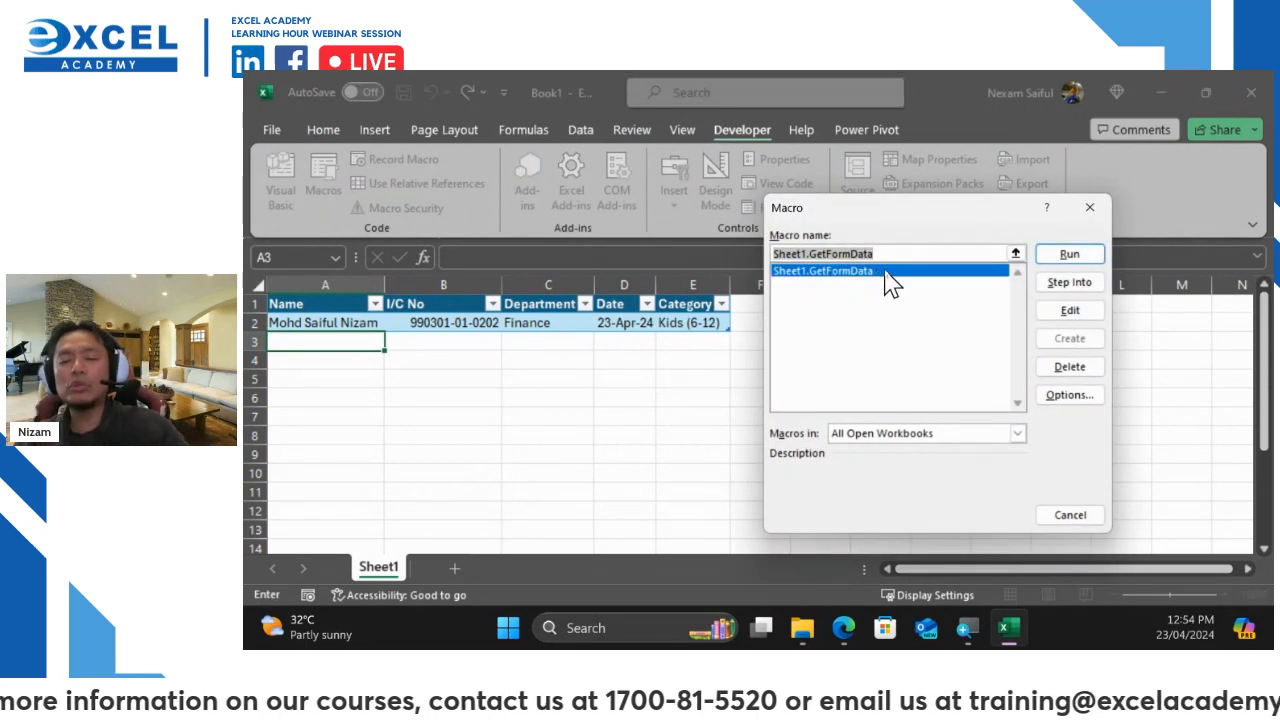
pyautogui.click(1088, 210)
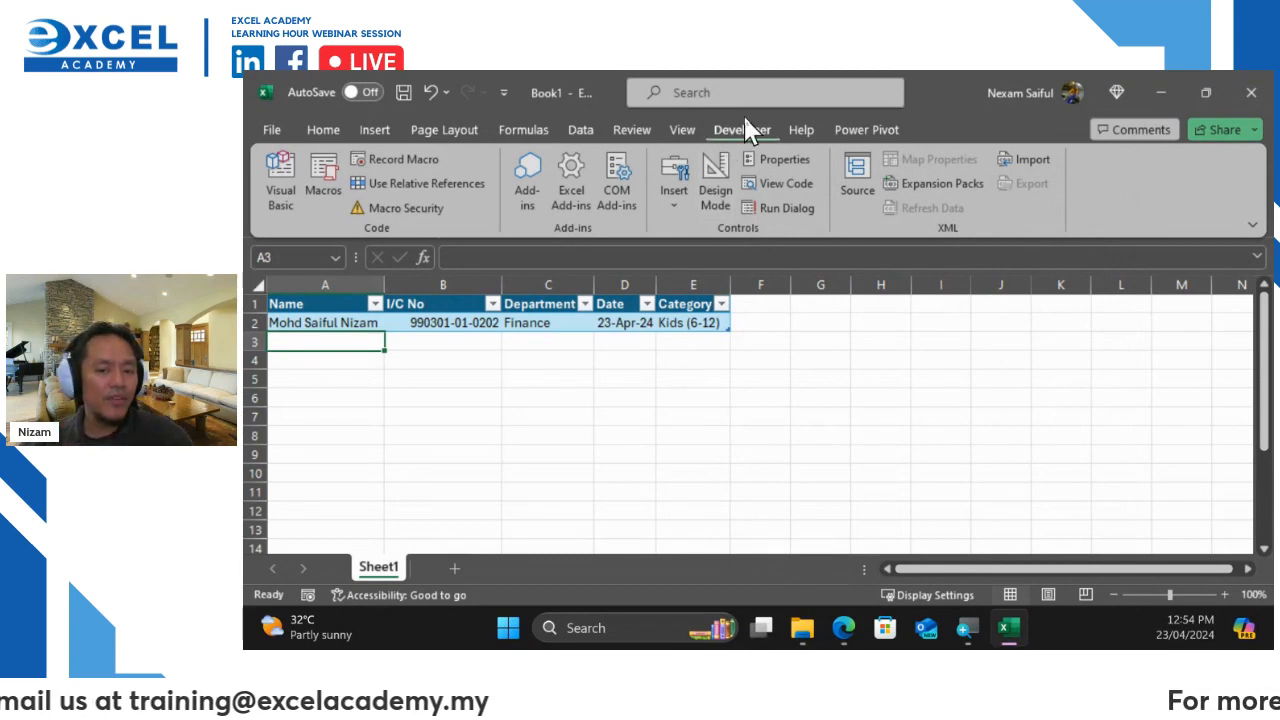
# Draw a form button right of the table, assign Sheet1.GetFormData, and caption it 'Import Form'
pyautogui.click(668, 198)
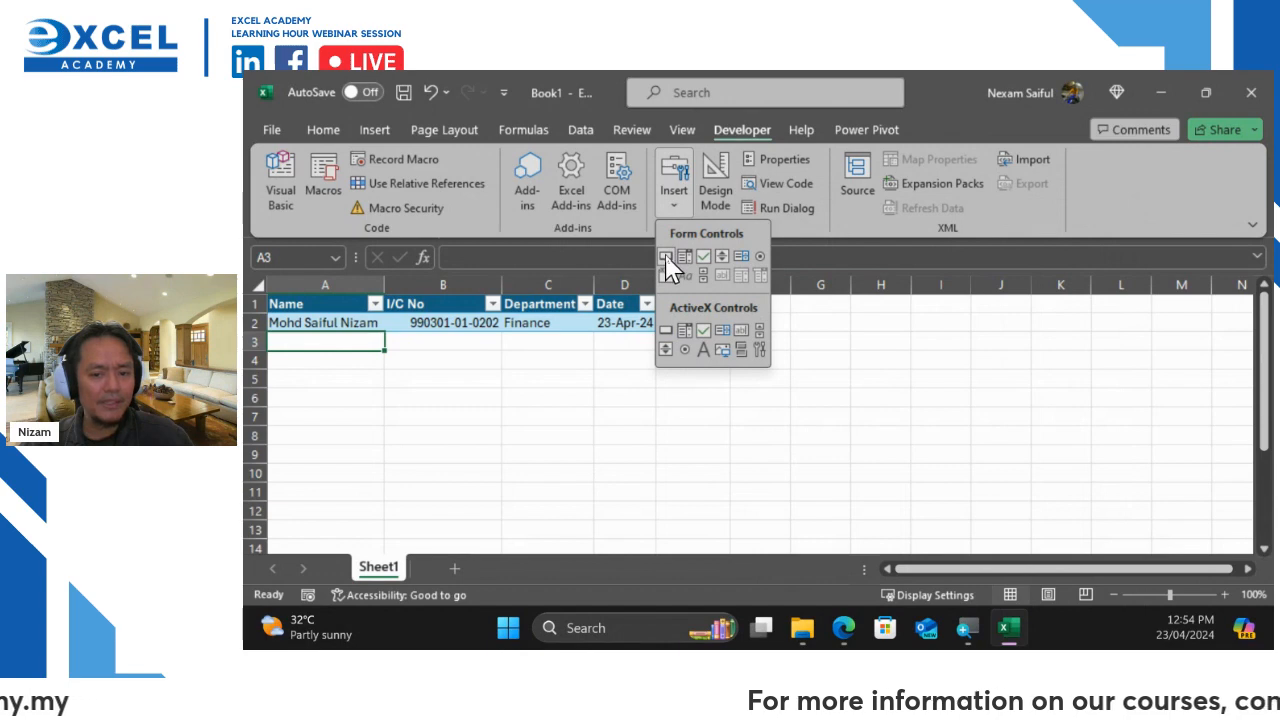
pyautogui.click(666, 258)
pyautogui.moveTo(851, 302); pyautogui.dragTo(971, 366)
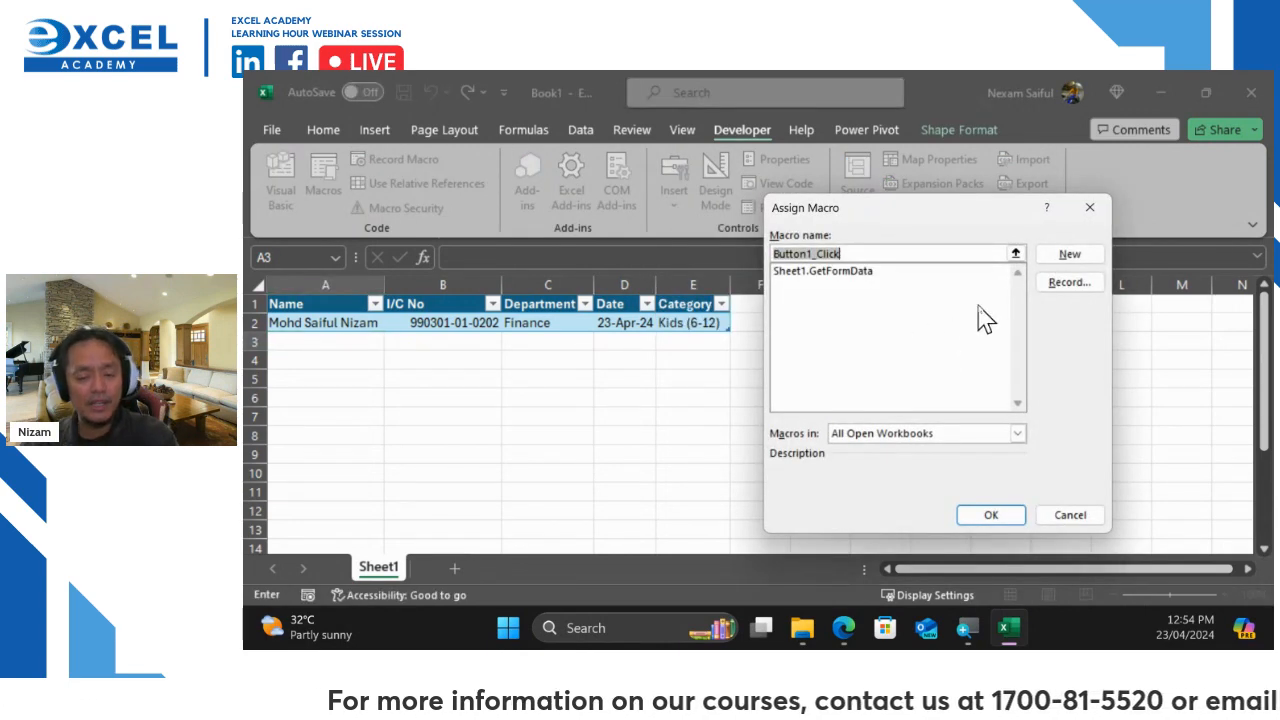
pyautogui.click(862, 272)
pyautogui.click(991, 514)
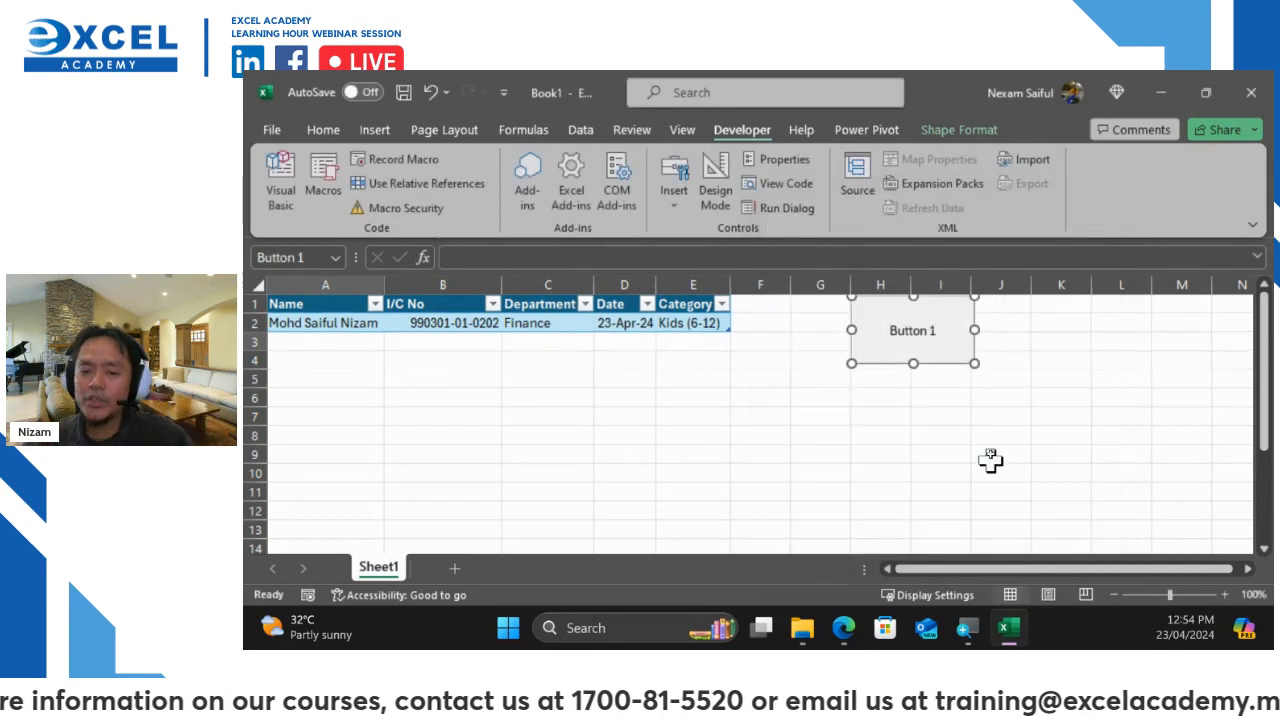
pyautogui.click(891, 329)
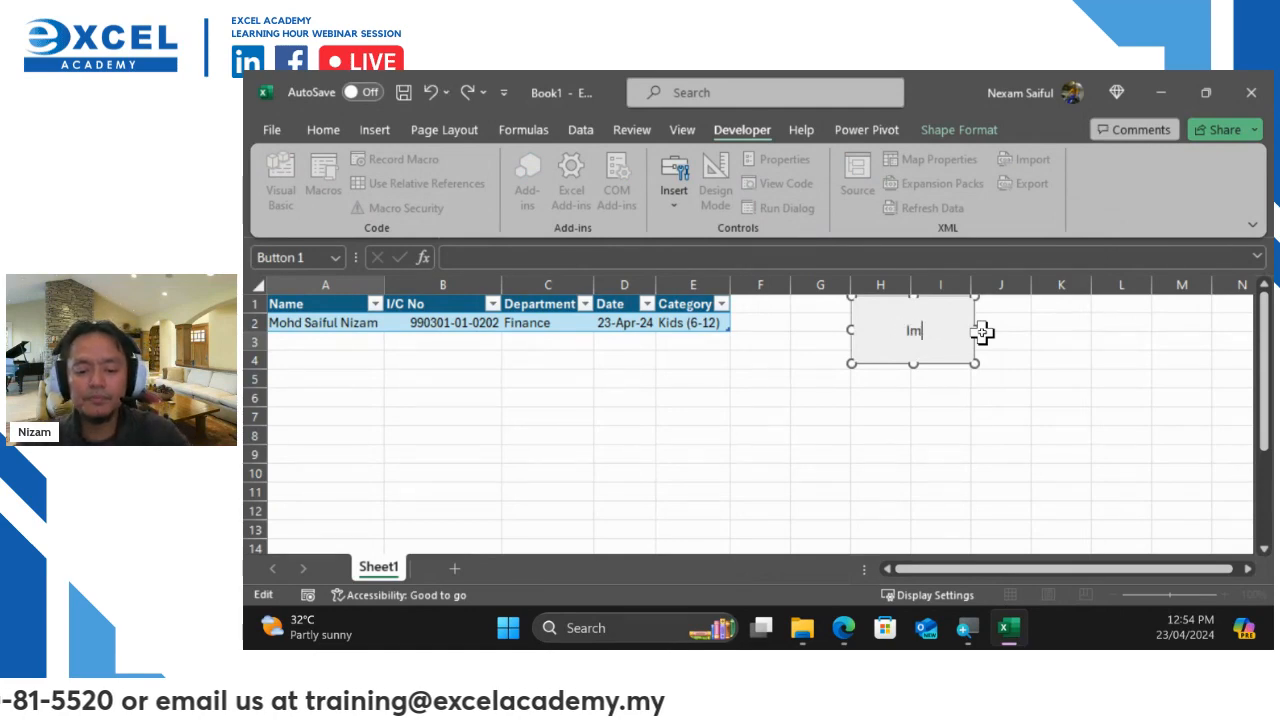
pyautogui.write('Import Form')
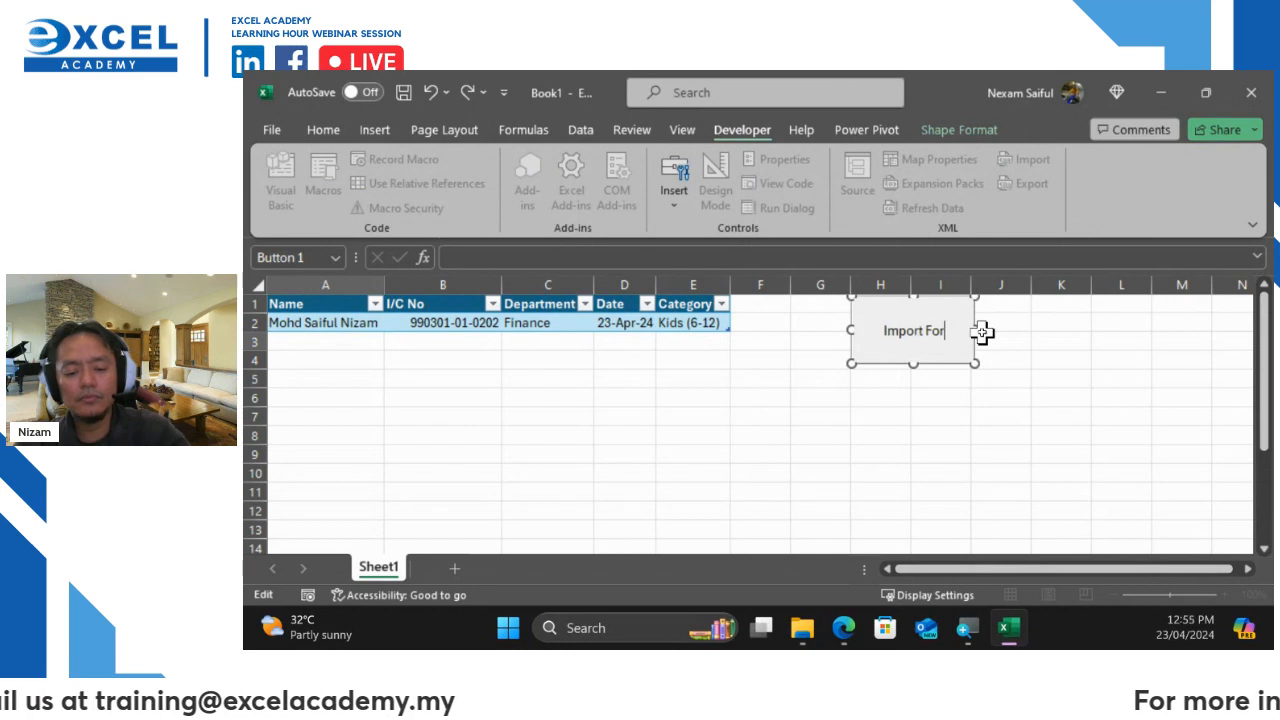
pyautogui.click(1017, 384)
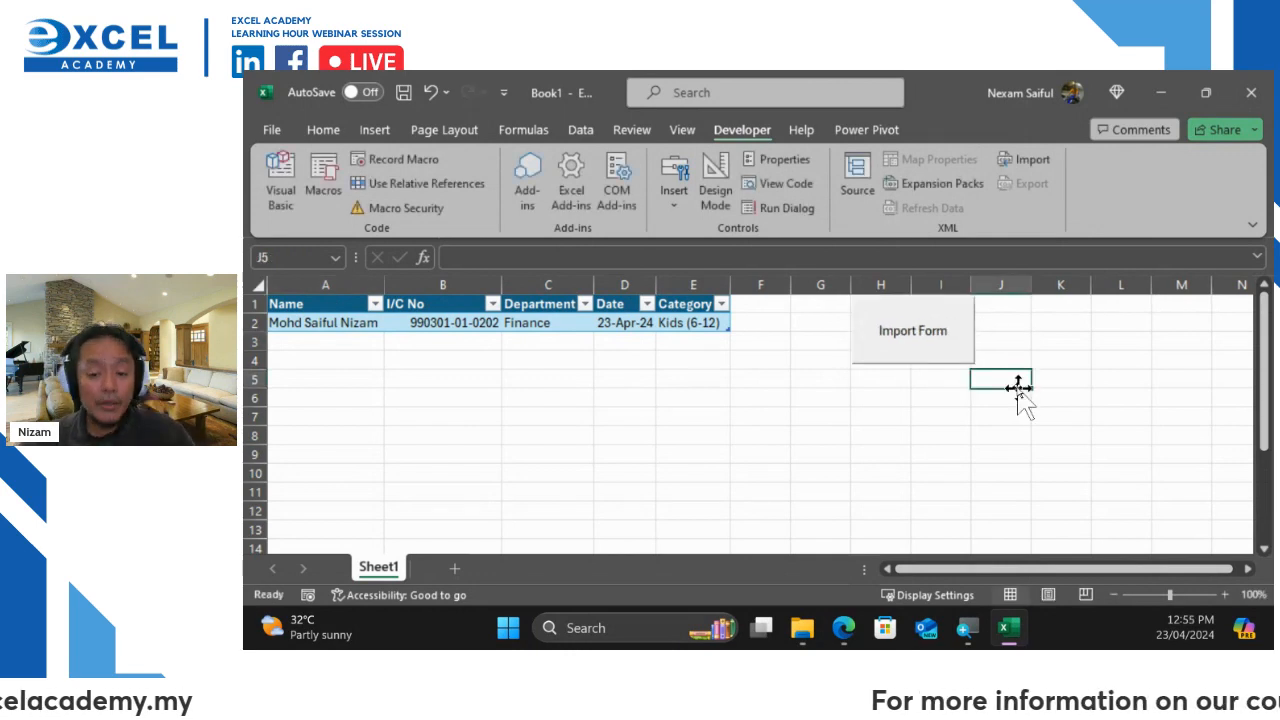
# Run the Import Form macro and expand then collapse Desktop in the Browse For Folder dialog
pyautogui.click(897, 338)
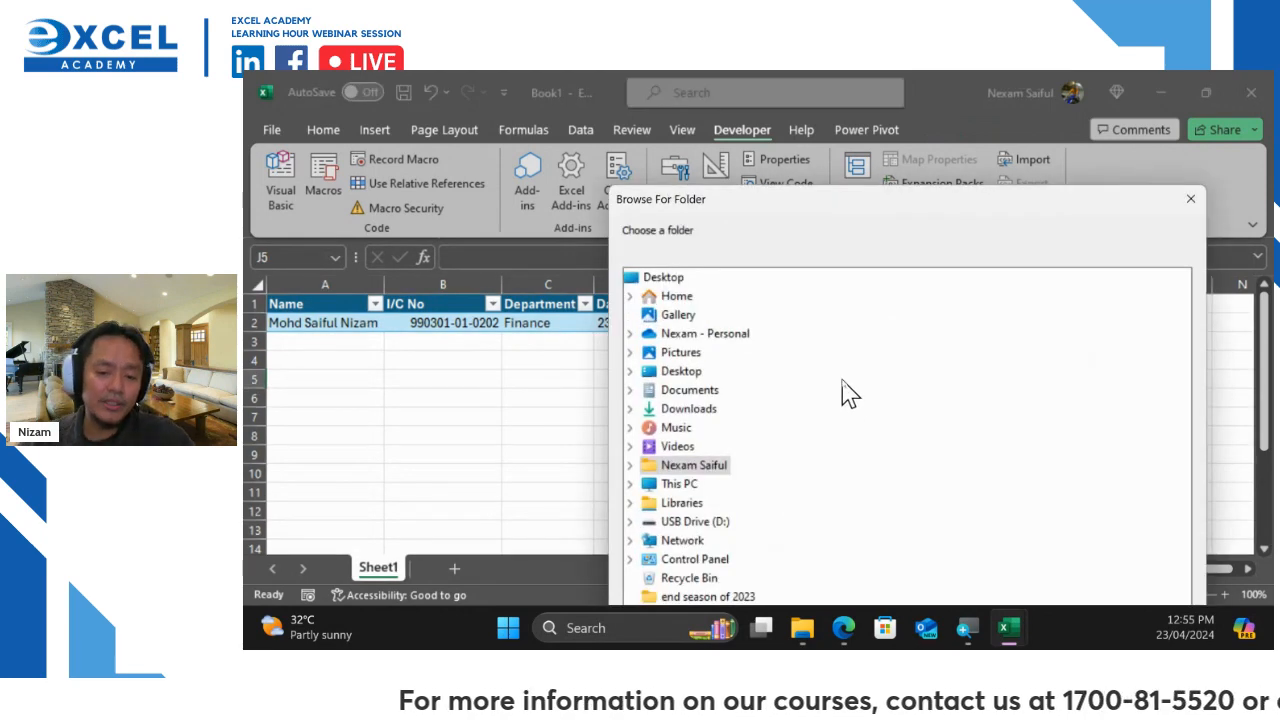
pyautogui.click(630, 372)
pyautogui.click(630, 372)
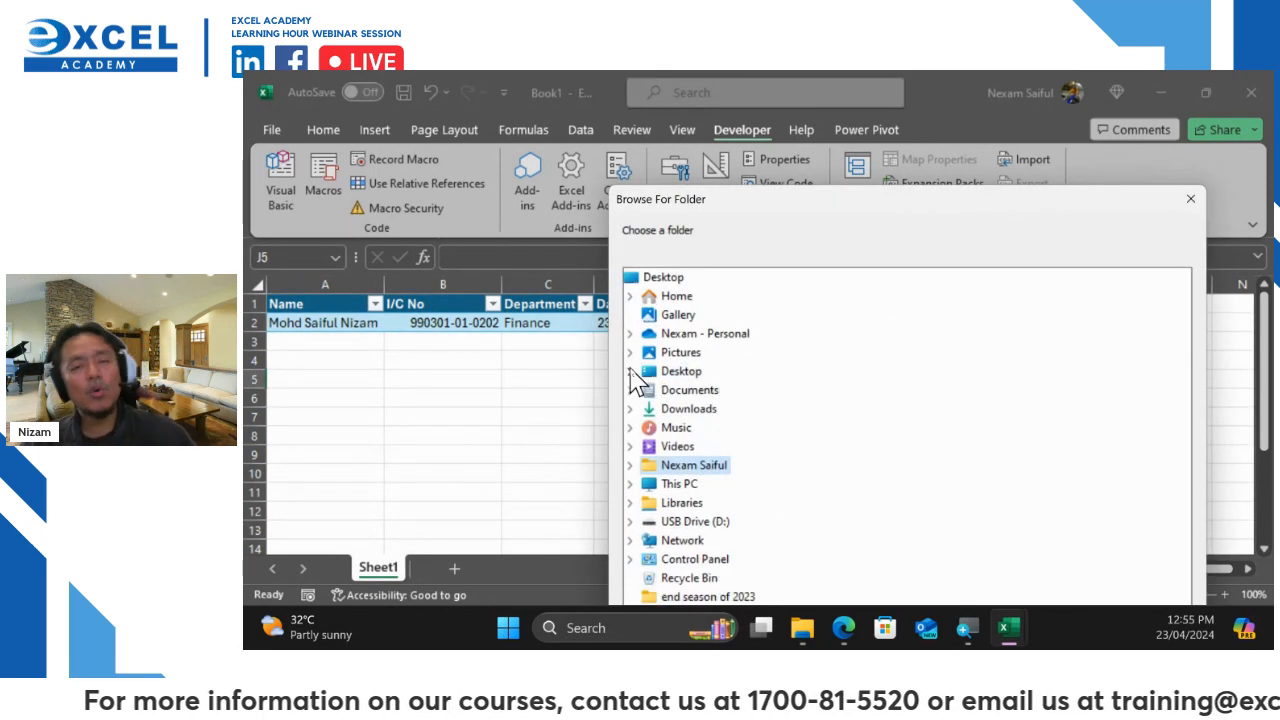